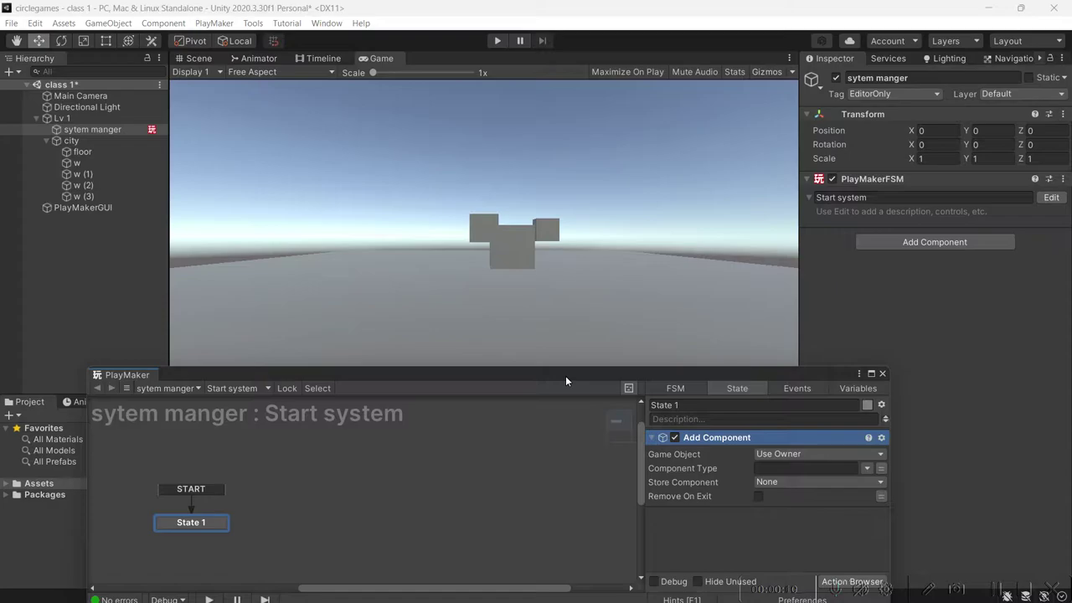
# Close the PlayMaker editor and reopen it for the Start system FSM on the sytem manger object.
pyautogui.moveTo(565, 380); pyautogui.dragTo(566, 381)
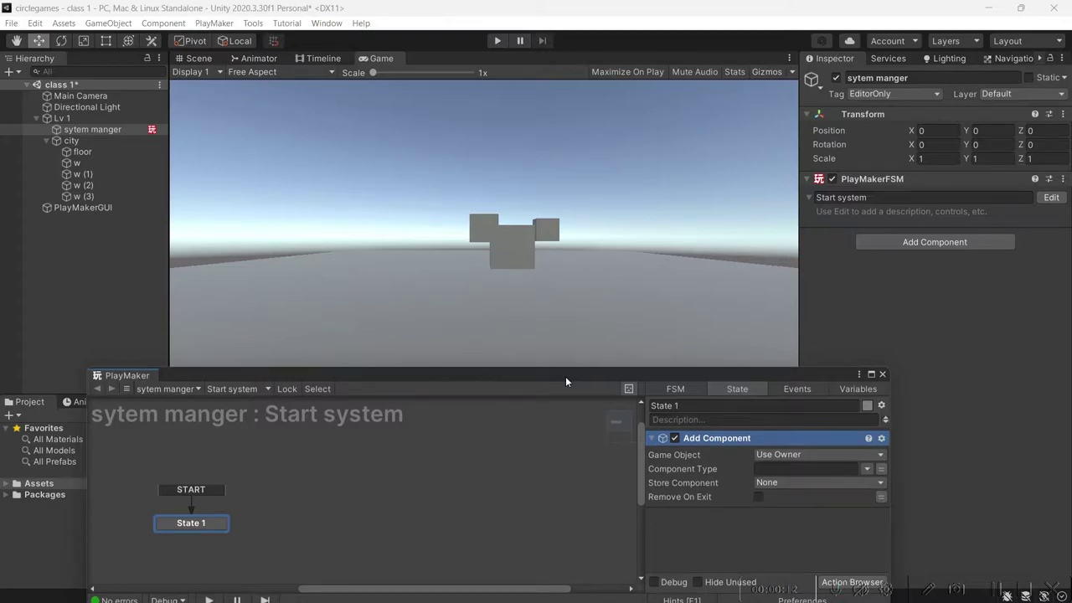
pyautogui.moveTo(566, 381); pyautogui.dragTo(601, 314)
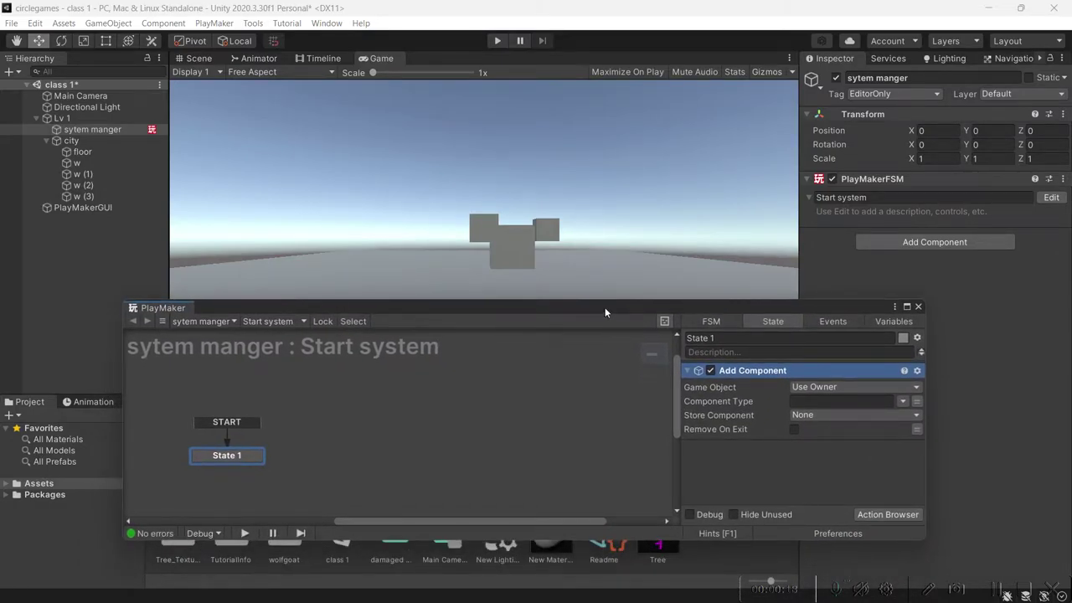
pyautogui.click(917, 306)
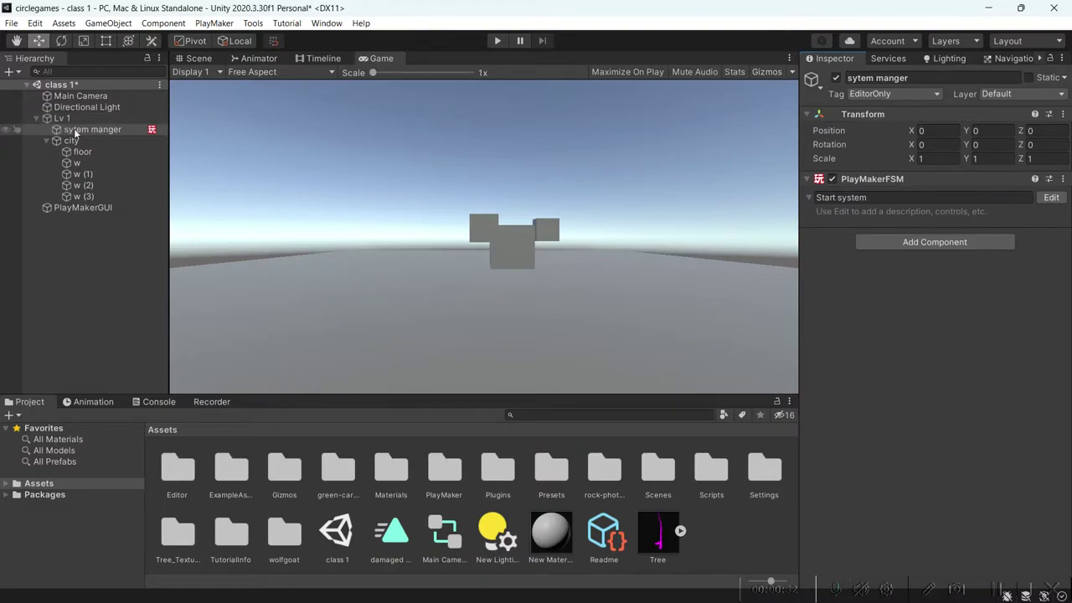
pyautogui.click(1052, 201)
pyautogui.moveTo(496, 316); pyautogui.dragTo(496, 200)
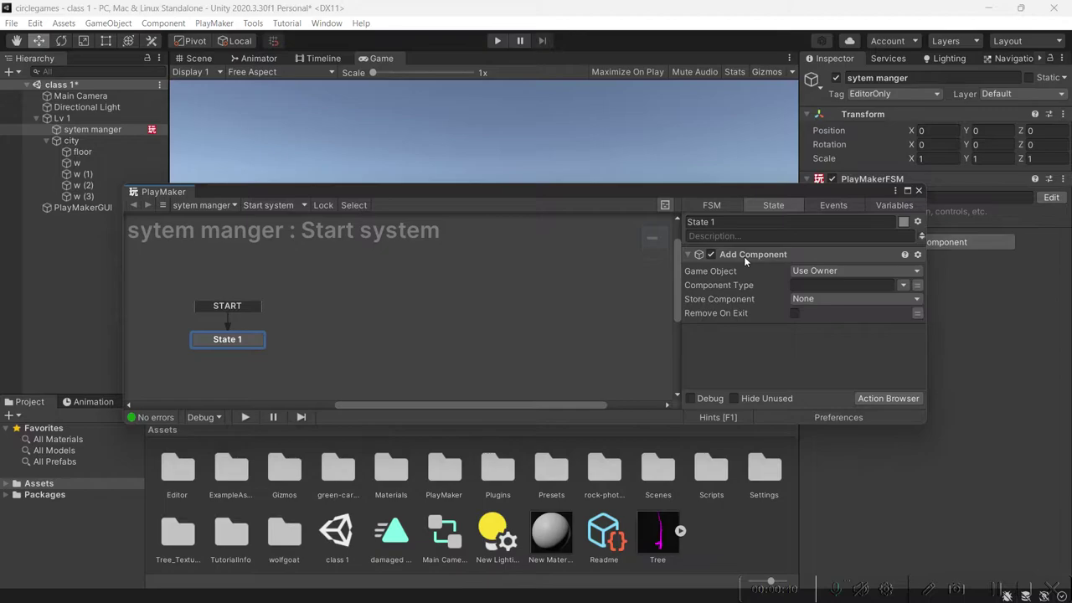
# Run the class 1 scene, inspect the Add Component error in the console, and stop play mode.
pyautogui.click(496, 42)
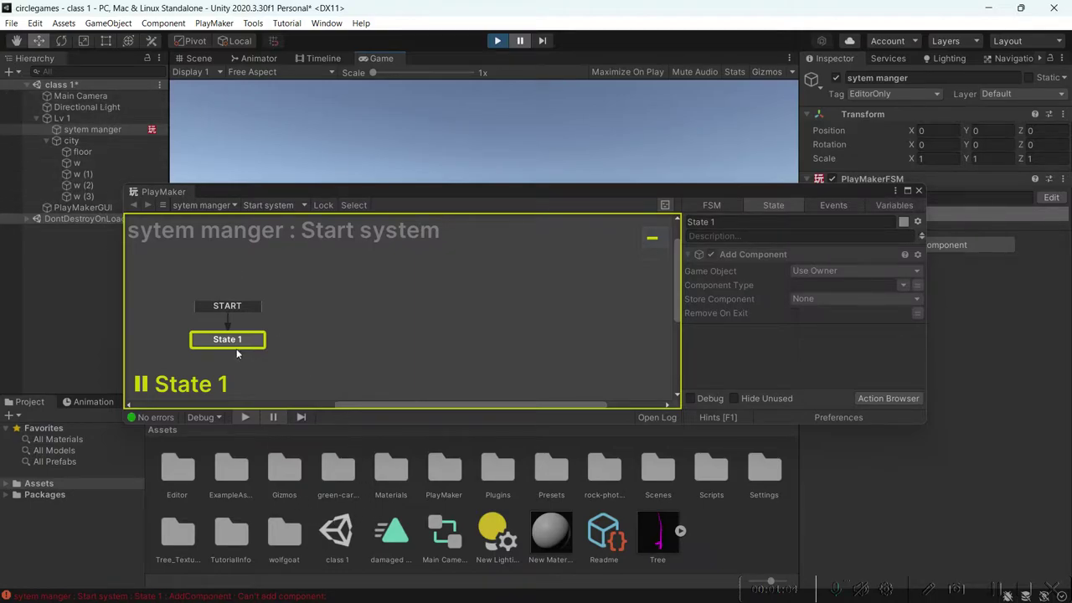
pyautogui.click(253, 190)
pyautogui.moveTo(254, 190); pyautogui.dragTo(310, 102)
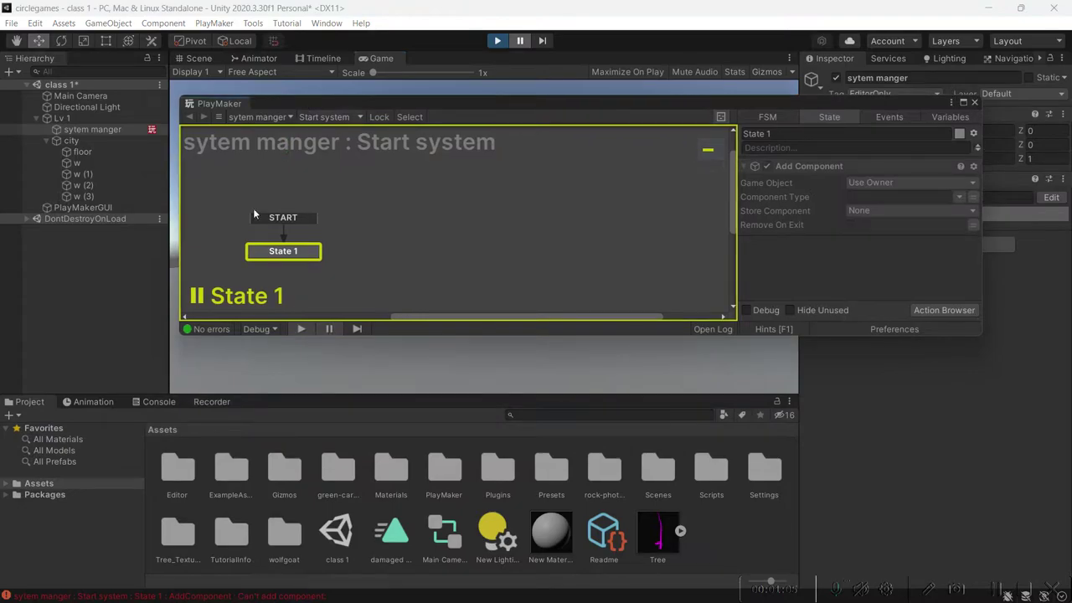
pyautogui.click(158, 401)
pyautogui.click(132, 436)
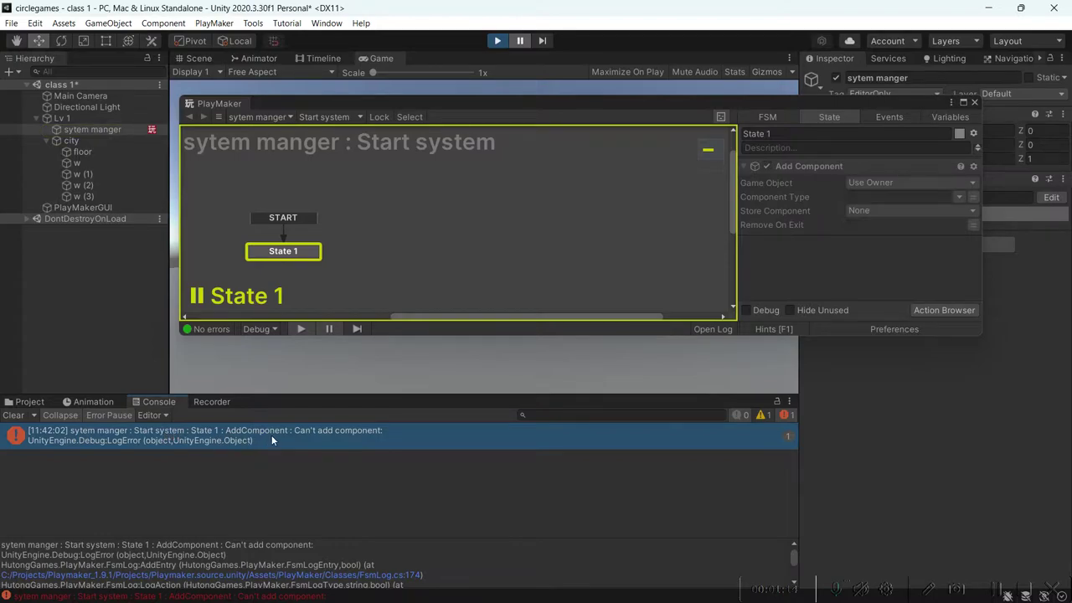
pyautogui.click(498, 41)
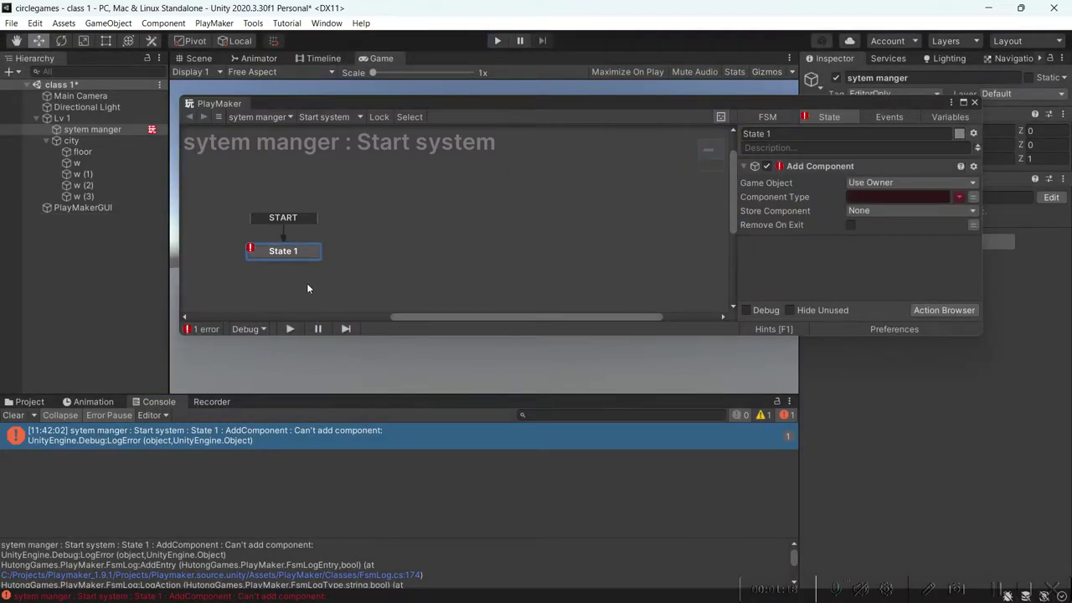
# Check the FSM's error report for the Add Component action in State 1 and close the report.
pyautogui.click(205, 329)
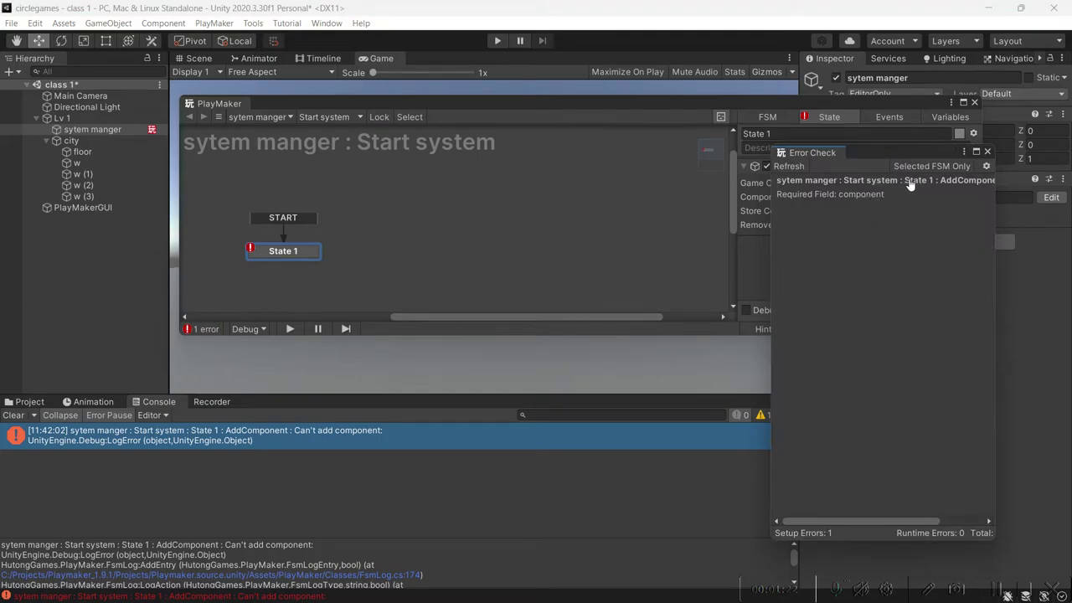
pyautogui.click(893, 184)
pyautogui.moveTo(859, 152); pyautogui.dragTo(456, 176)
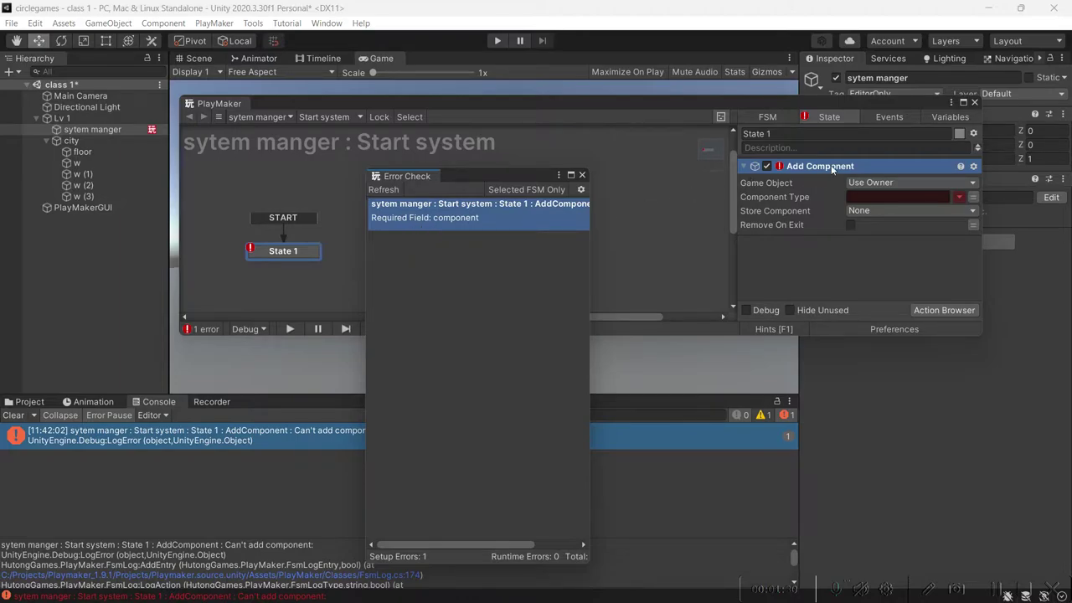
pyautogui.click(582, 174)
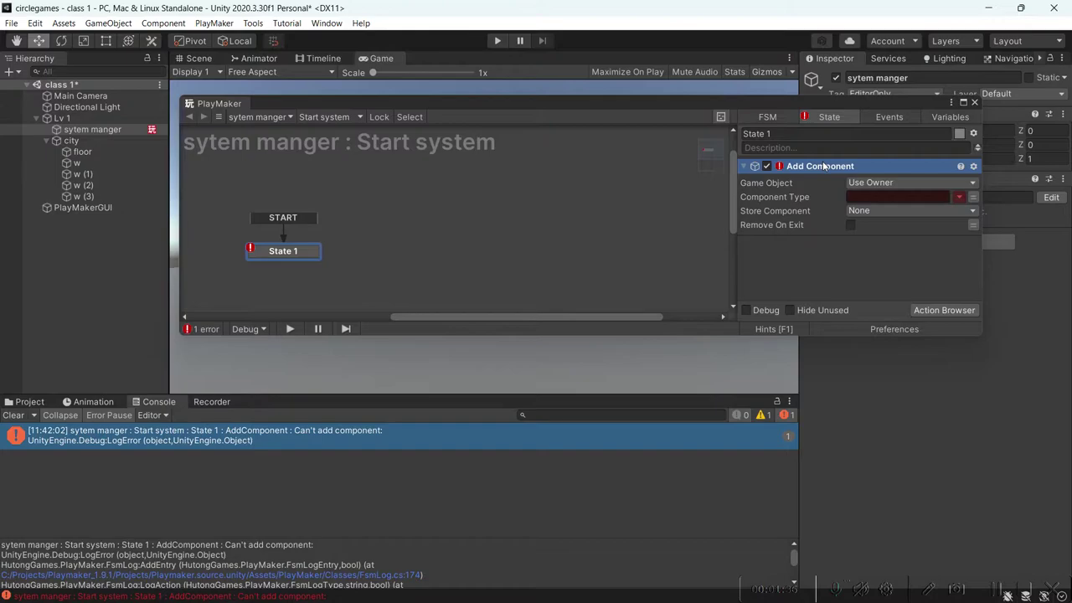
# Remove the Add Component action from State 1 and close the PlayMaker editor.
pyautogui.rightClick(823, 165)
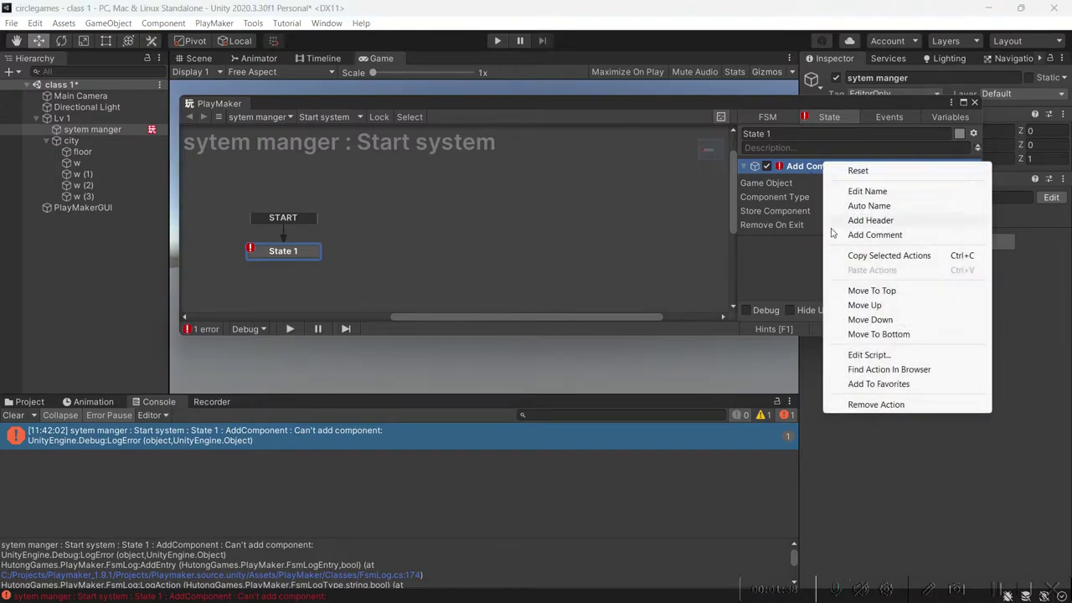
pyautogui.click(851, 404)
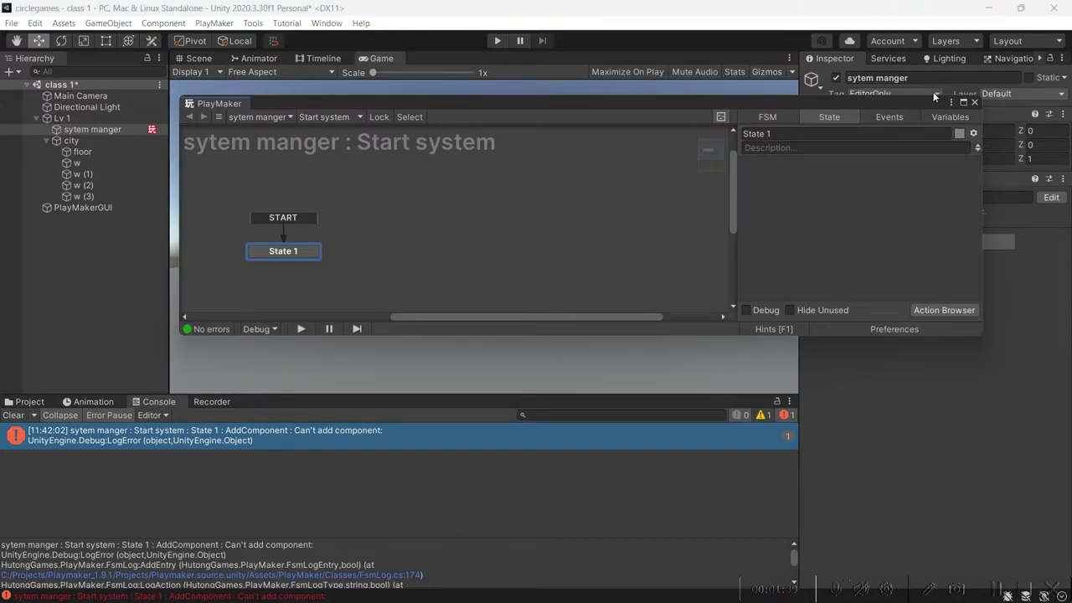
pyautogui.click(974, 103)
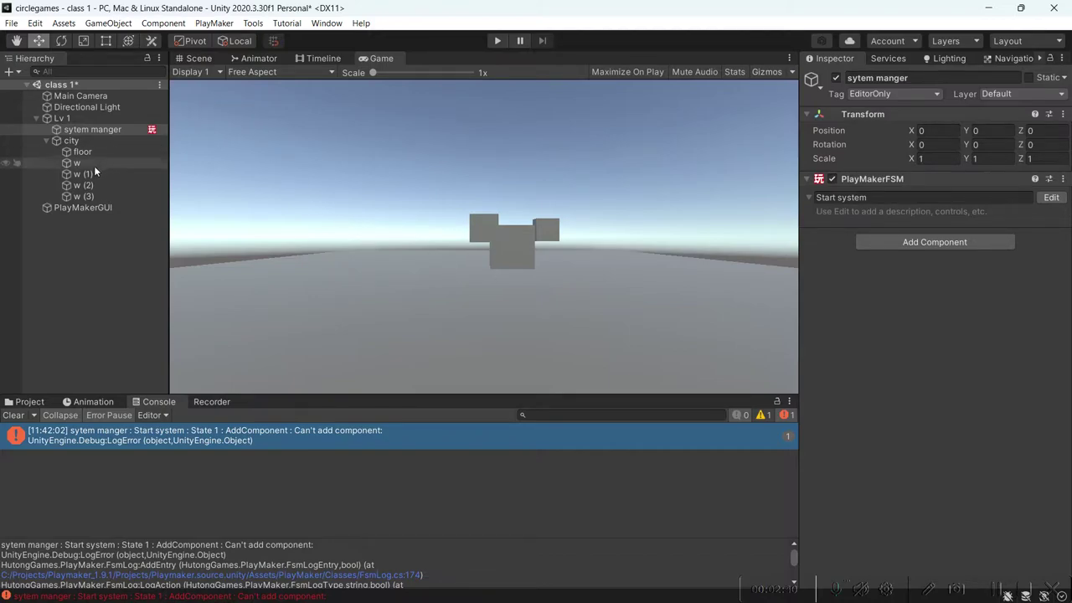
# Save the class 1 scene and collapse the city and Lv 1 groups in the hierarchy.
pyautogui.hotkey('ctrl', 's')
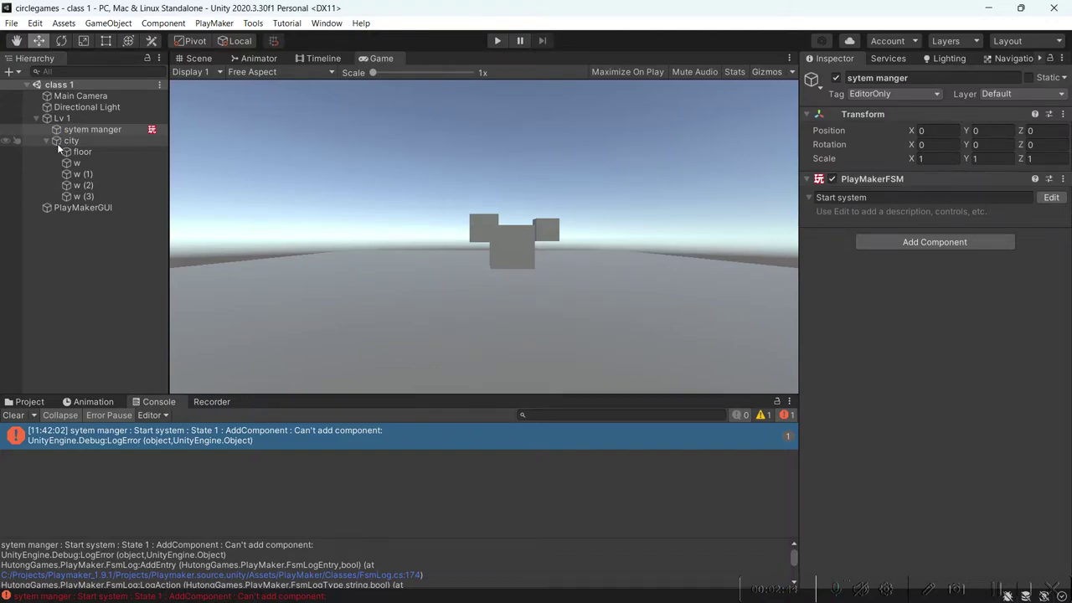
pyautogui.click(46, 141)
pyautogui.click(36, 118)
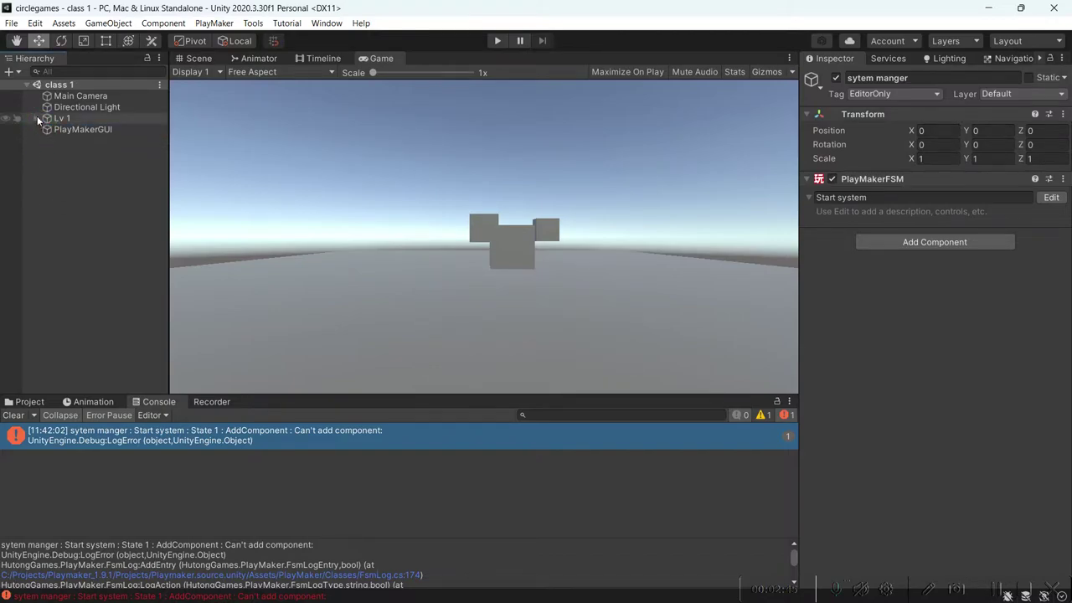
# Create a new scene from the Basic (Built-in) template and save it as lv1 in the Assets folder.
pyautogui.click(11, 23)
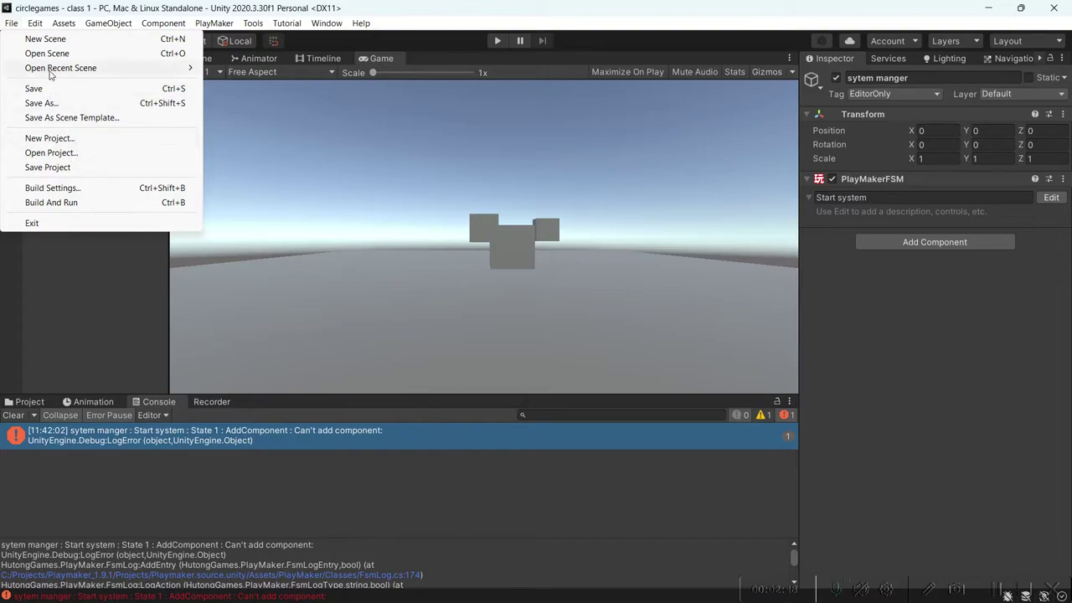
pyautogui.click(48, 39)
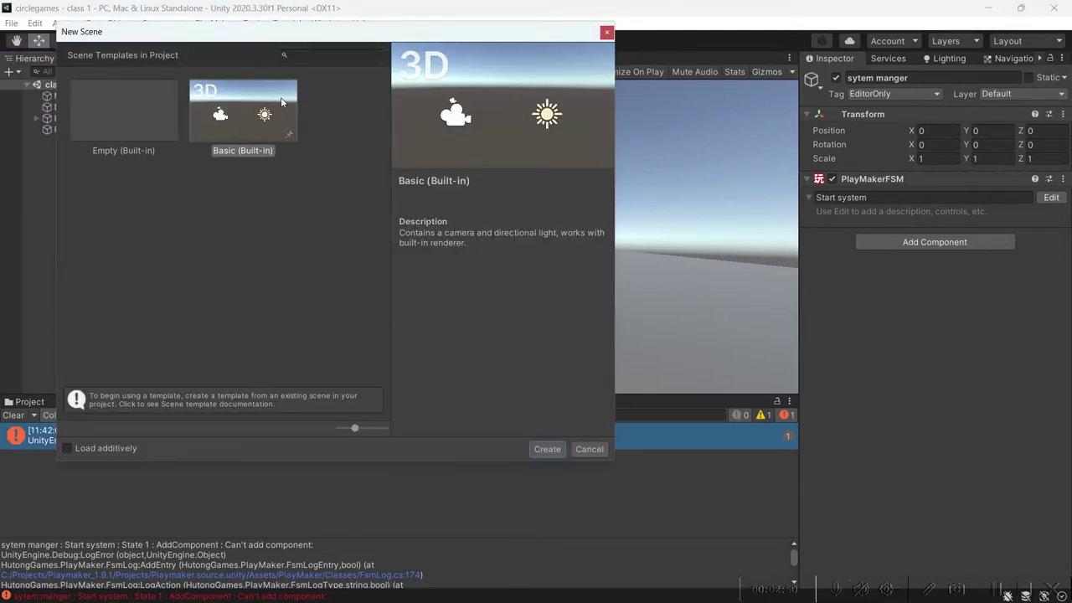
pyautogui.click(544, 449)
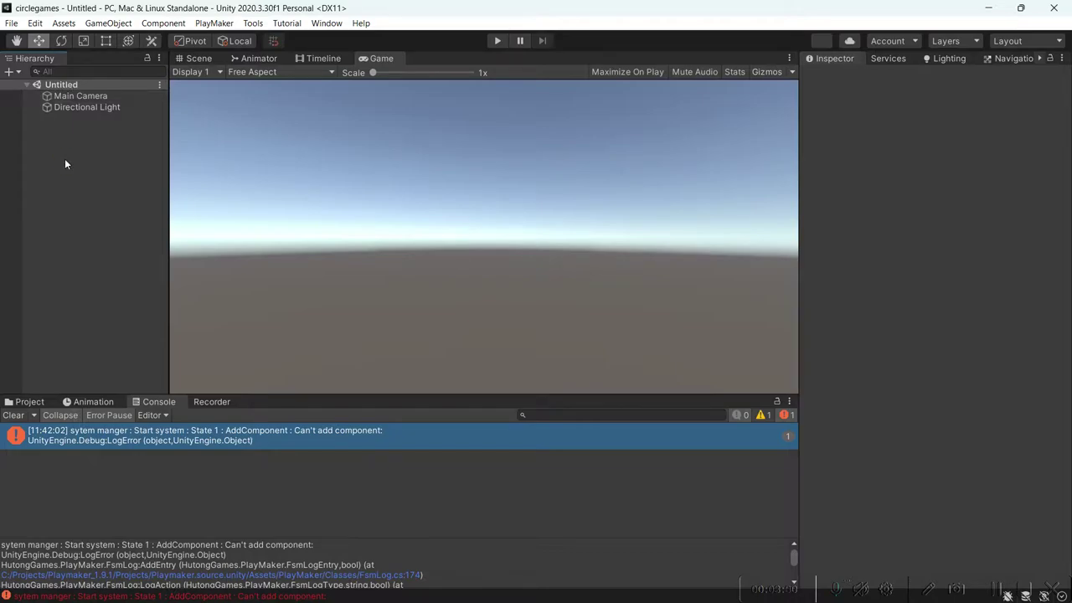
pyautogui.hotkey('ctrl', 's')
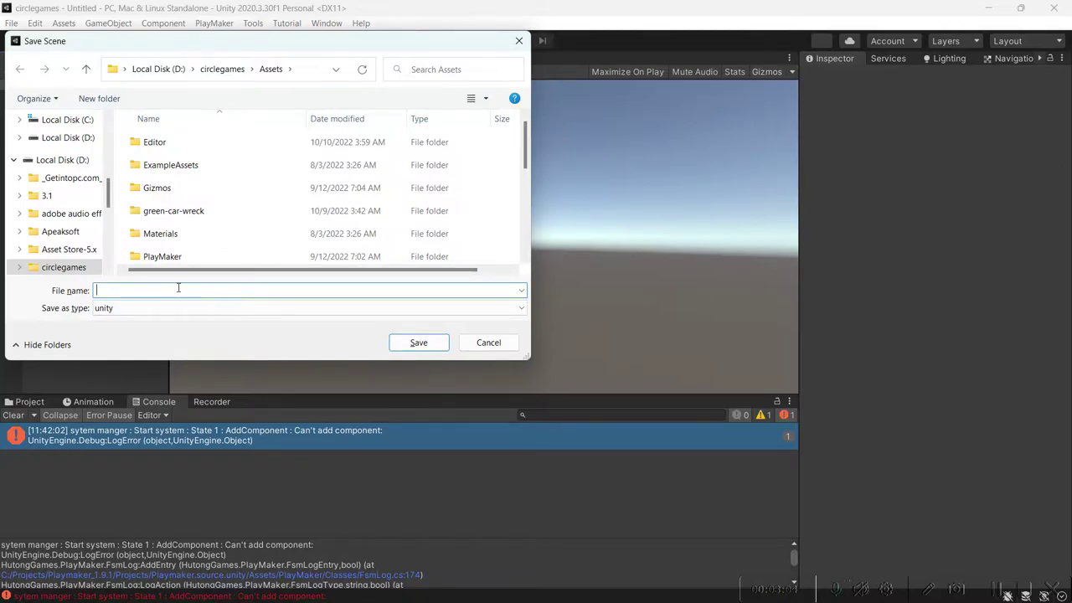
pyautogui.write('lv1')
pyautogui.press('Return')
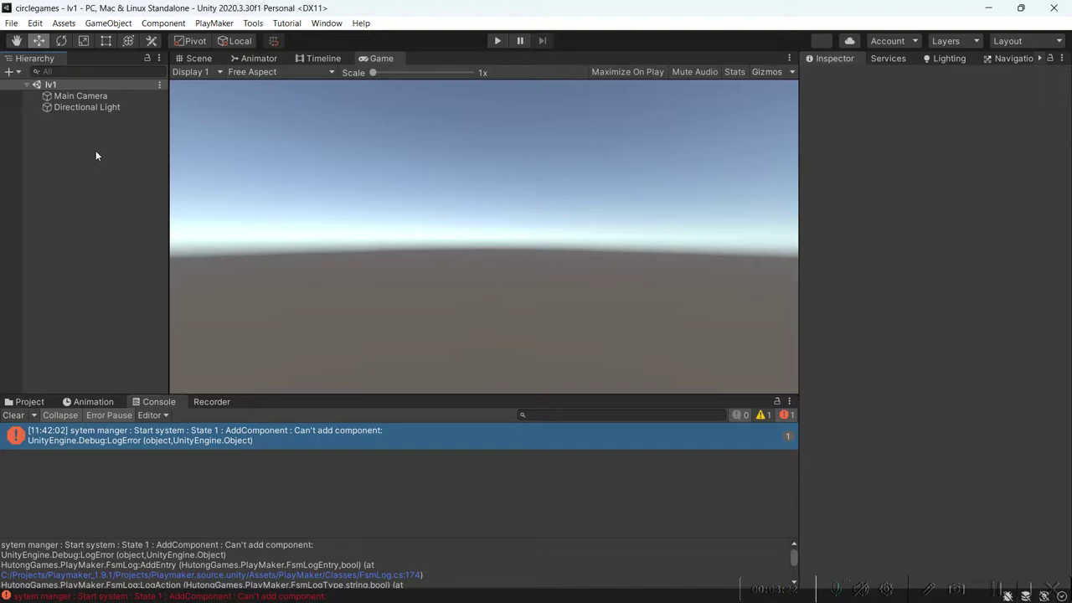
# Add a Terrain object to the lv1 scene and show it in the scene view.
pyautogui.click(199, 58)
pyautogui.click(59, 150)
pyautogui.rightClick(59, 151)
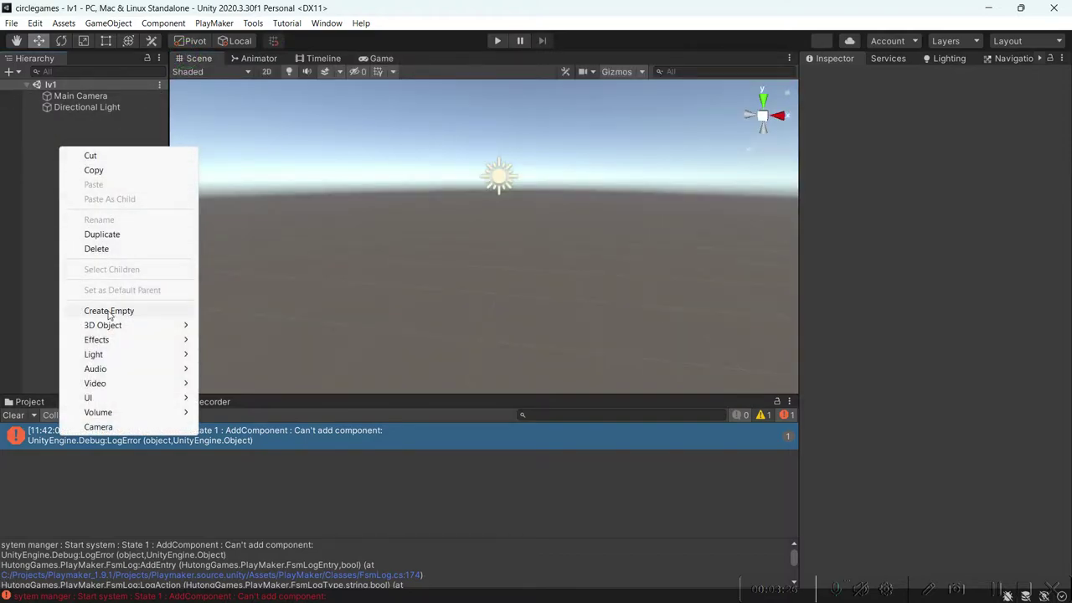
pyautogui.moveTo(136, 326)
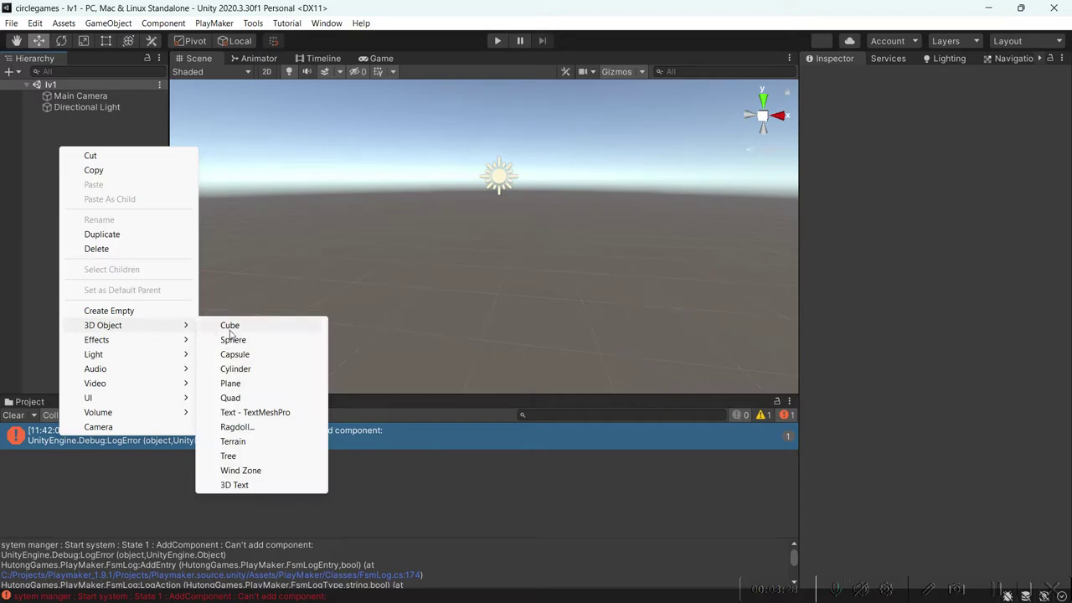
pyautogui.click(231, 441)
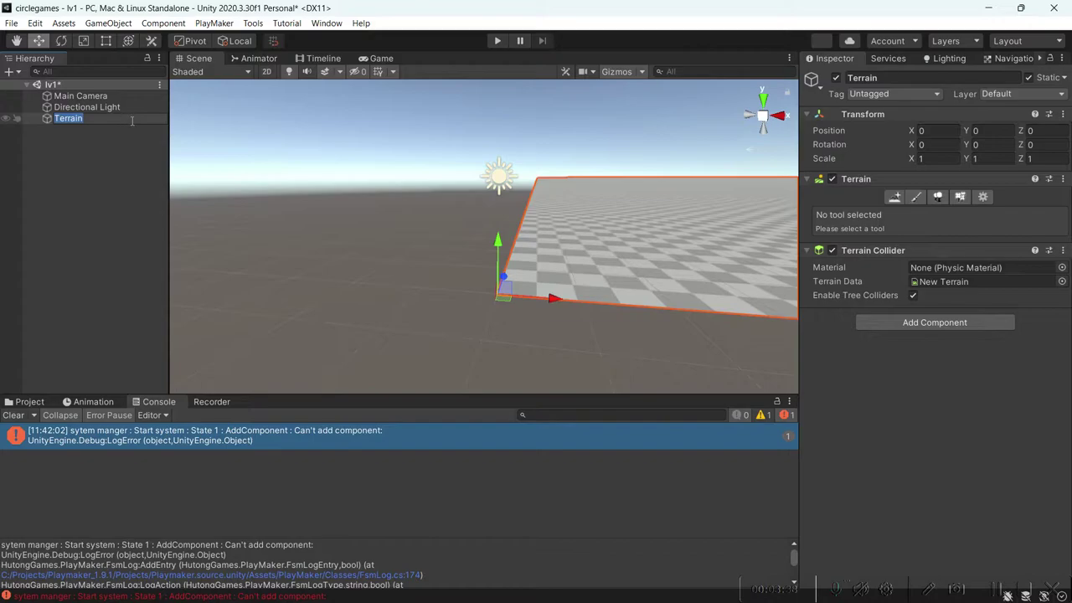
# Try out a plane near the terrain's edge, raised to about Y 2.84, and delete it.
pyautogui.moveTo(367, 181); pyautogui.dragTo(594, 238, button='right')
pyautogui.rightClick(69, 185)
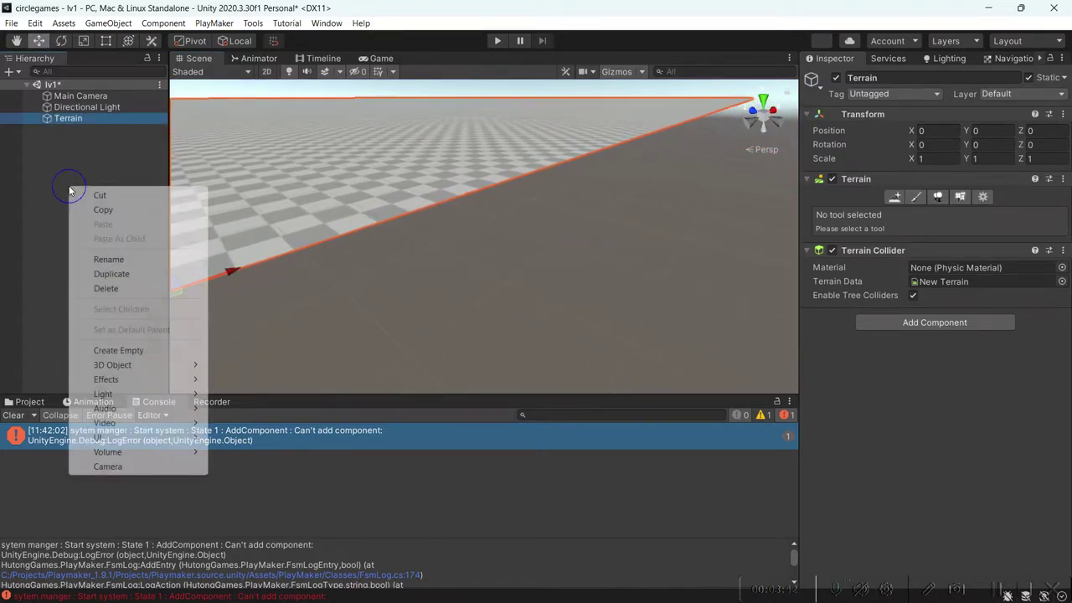
pyautogui.moveTo(205, 366)
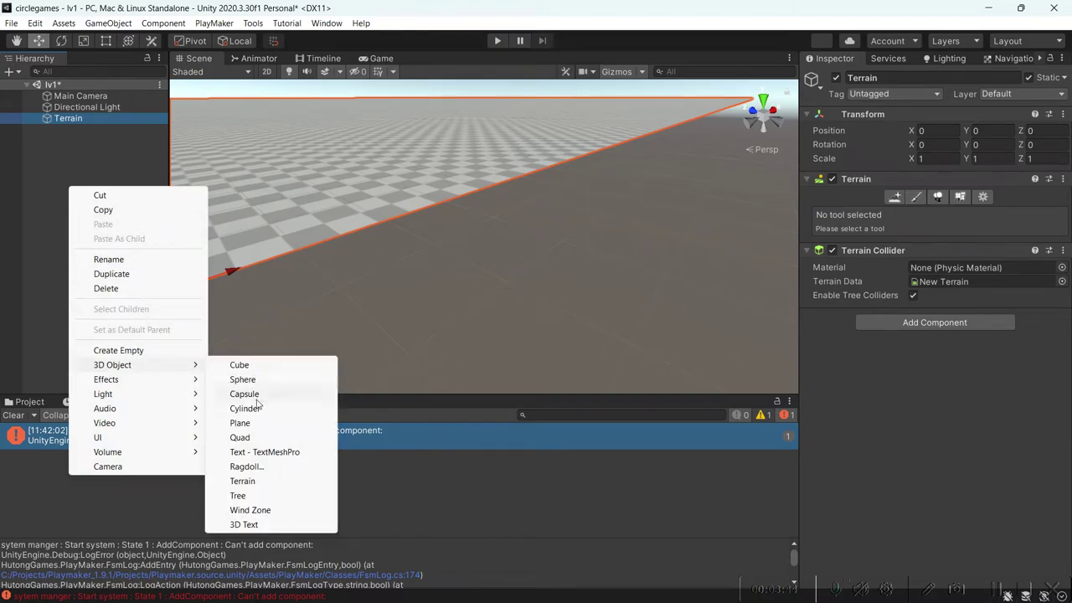
pyautogui.click(239, 422)
pyautogui.moveTo(484, 209); pyautogui.dragTo(484, 188)
pyautogui.press('q')
pyautogui.keyDown('alt'); pyautogui.moveTo(302, 182); pyautogui.dragTo(308, 223); pyautogui.keyUp('alt')
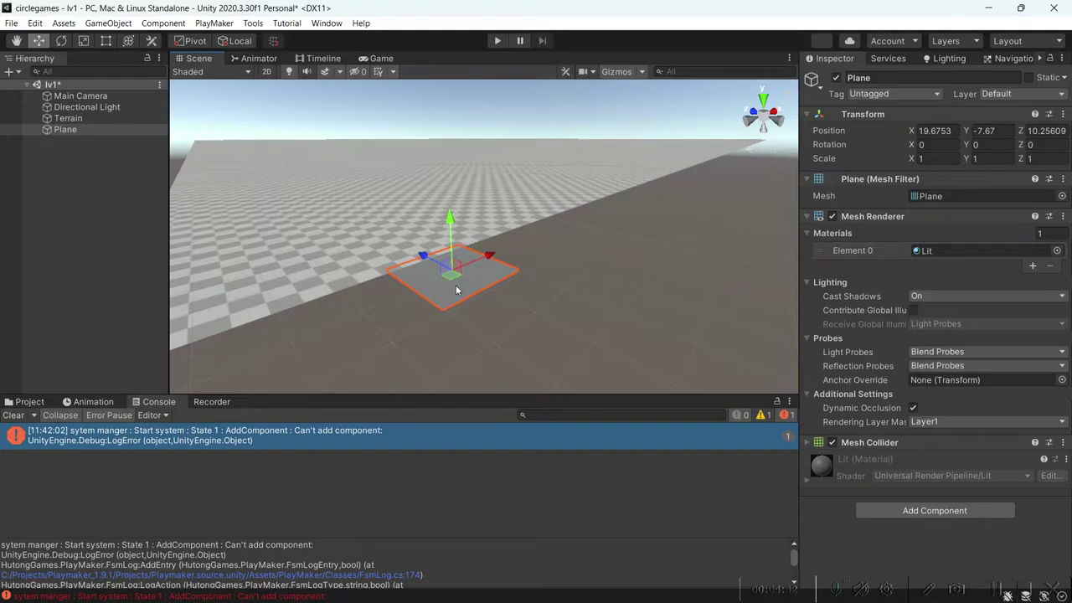
pyautogui.moveTo(450, 220); pyautogui.dragTo(448, 110)
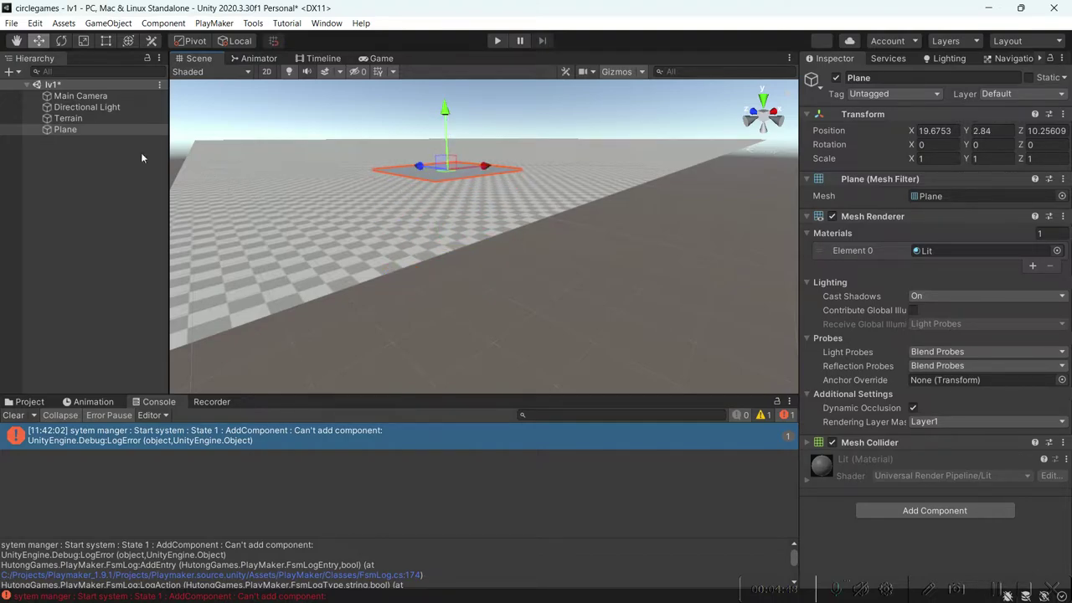
pyautogui.press('Delete')
# Create two neighbor terrains, one at (-1000, 0, 0) beside the Terrain and one diagonally adjacent at its corner.
pyautogui.click(55, 118)
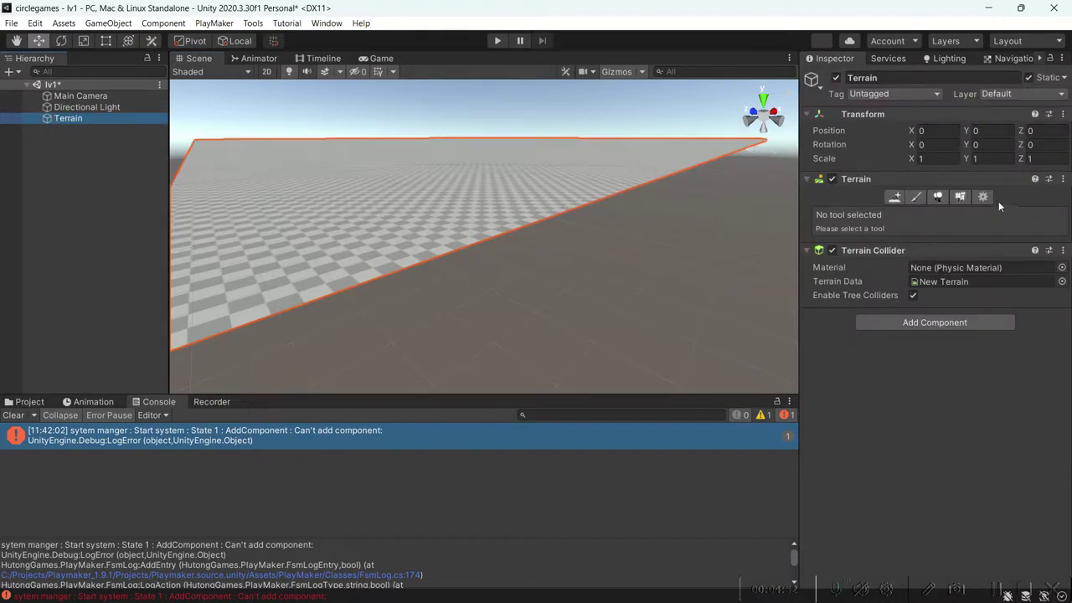
pyautogui.click(895, 197)
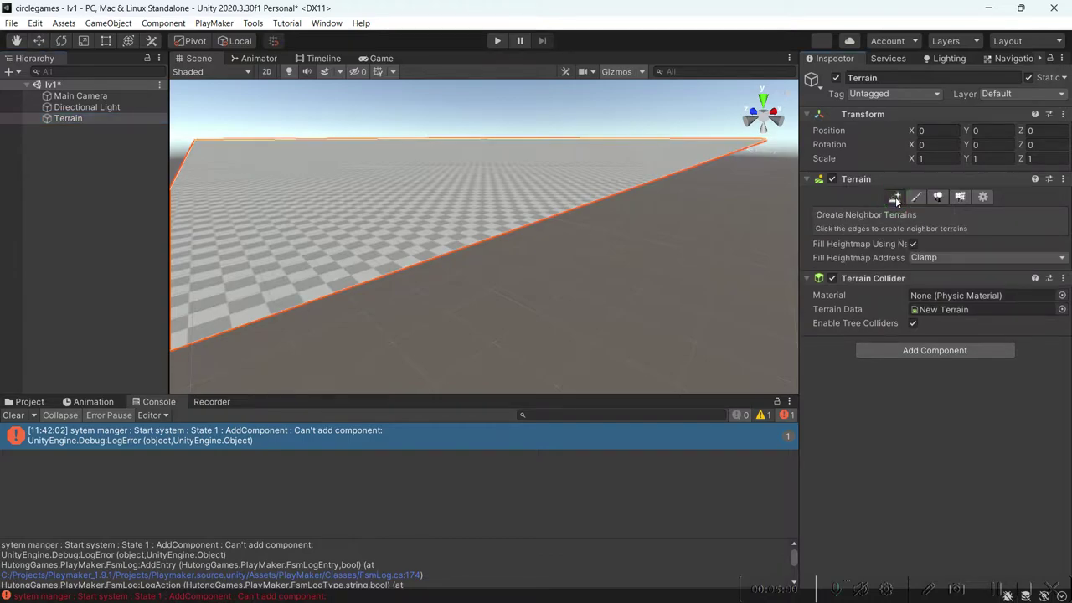
pyautogui.moveTo(546, 166); pyautogui.dragTo(284, 177, button='right')
pyautogui.moveTo(367, 274); pyautogui.dragTo(734, 260, button='right')
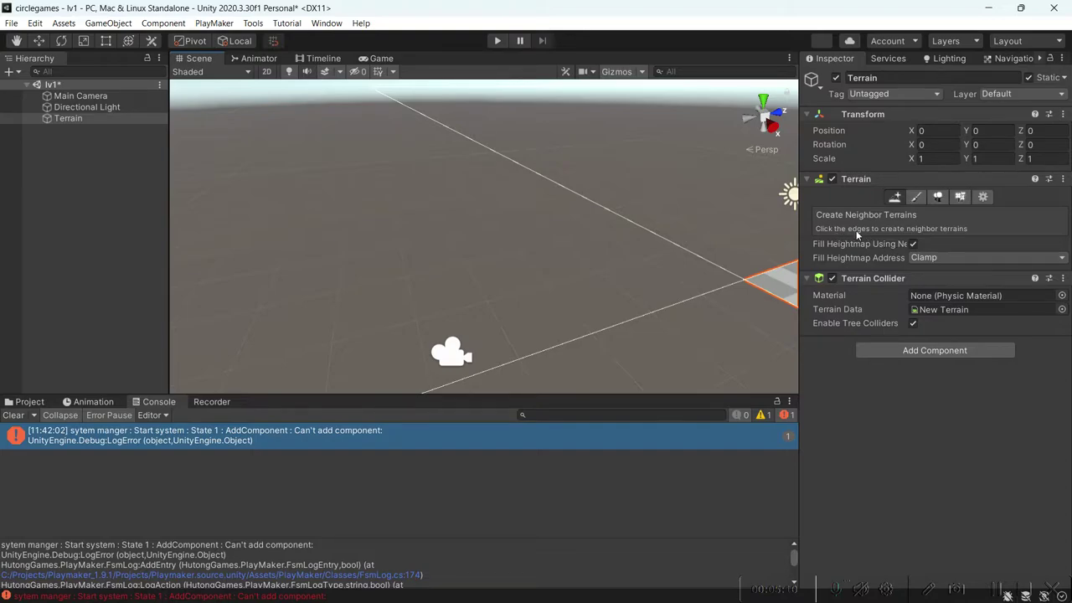
pyautogui.moveTo(622, 229); pyautogui.dragTo(504, 236, button='right')
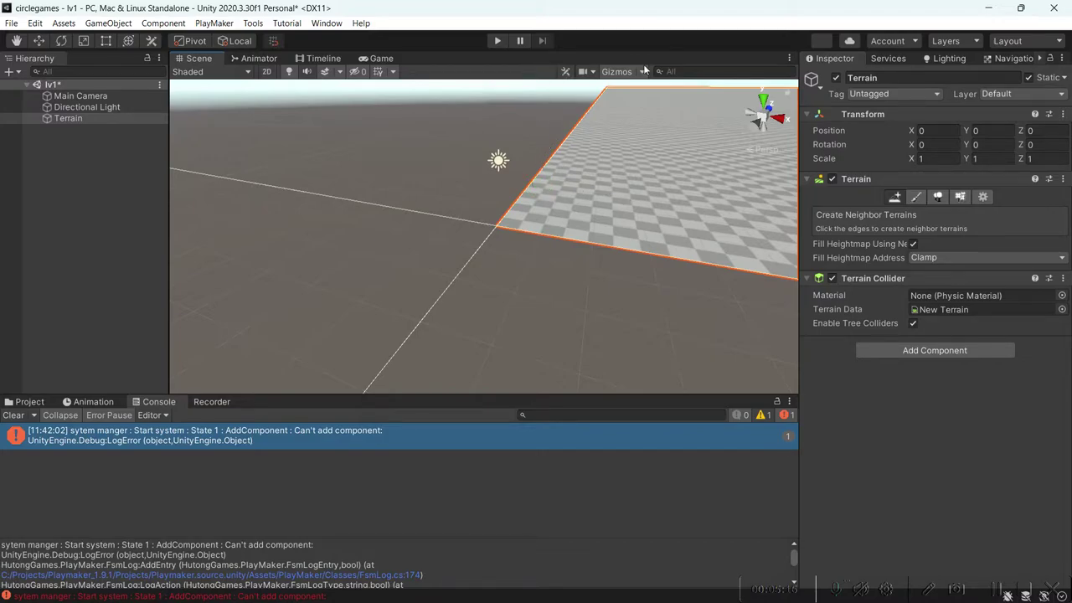
pyautogui.click(470, 176)
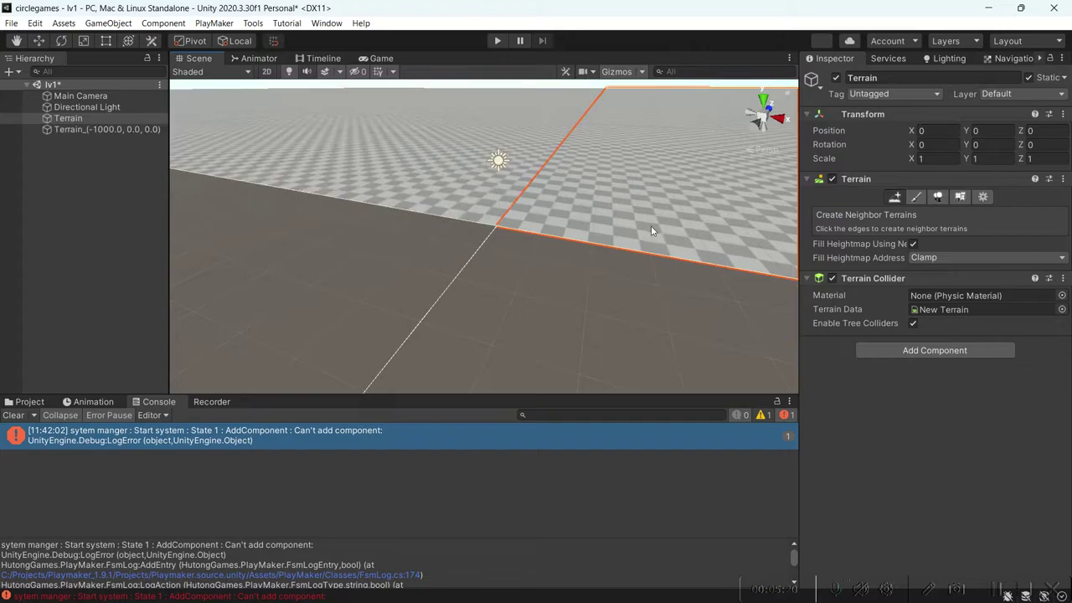
pyautogui.click(419, 266)
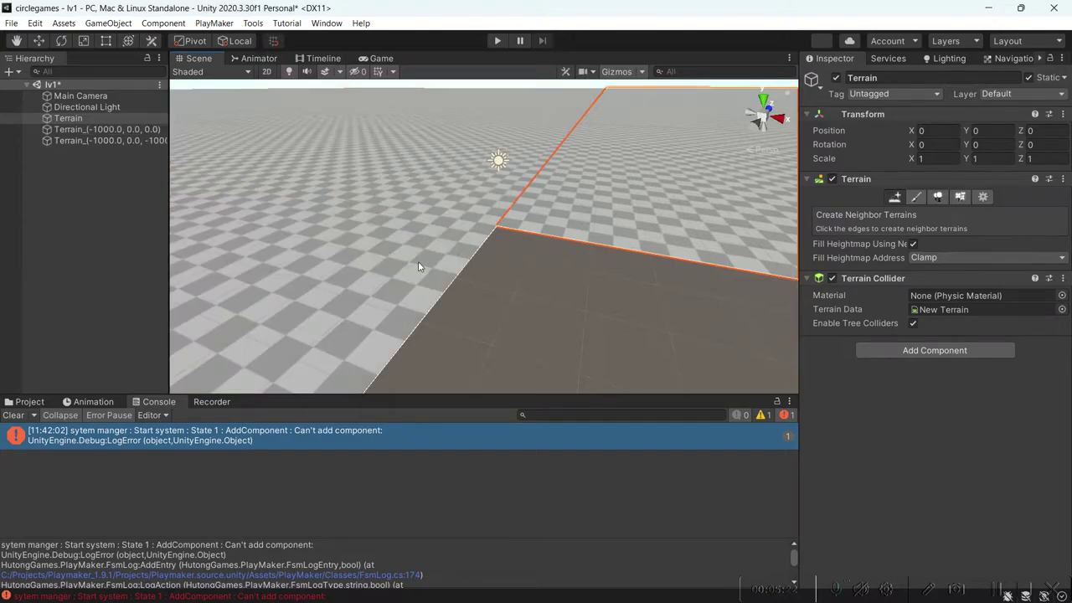
# Try to create a third neighbor terrain along the original Terrain's near edge and undo the last changes.
pyautogui.moveTo(473, 236); pyautogui.dragTo(646, 243, button='right')
pyautogui.click(636, 261)
pyautogui.moveTo(569, 263); pyautogui.dragTo(525, 235, button='right')
pyautogui.hotkey('ctrl', 'z')
pyautogui.hotkey('ctrl', 'z')
pyautogui.hotkey('ctrl', 'z')
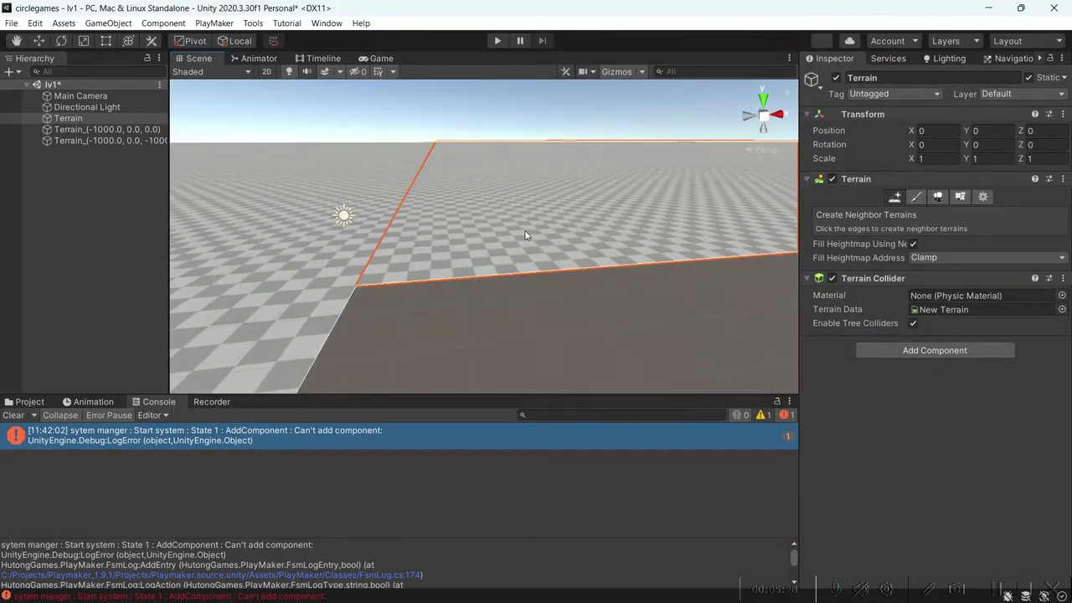
# Try raising a spot on the Terrain with the Raise or Lower Terrain brush and undo it.
pyautogui.click(916, 197)
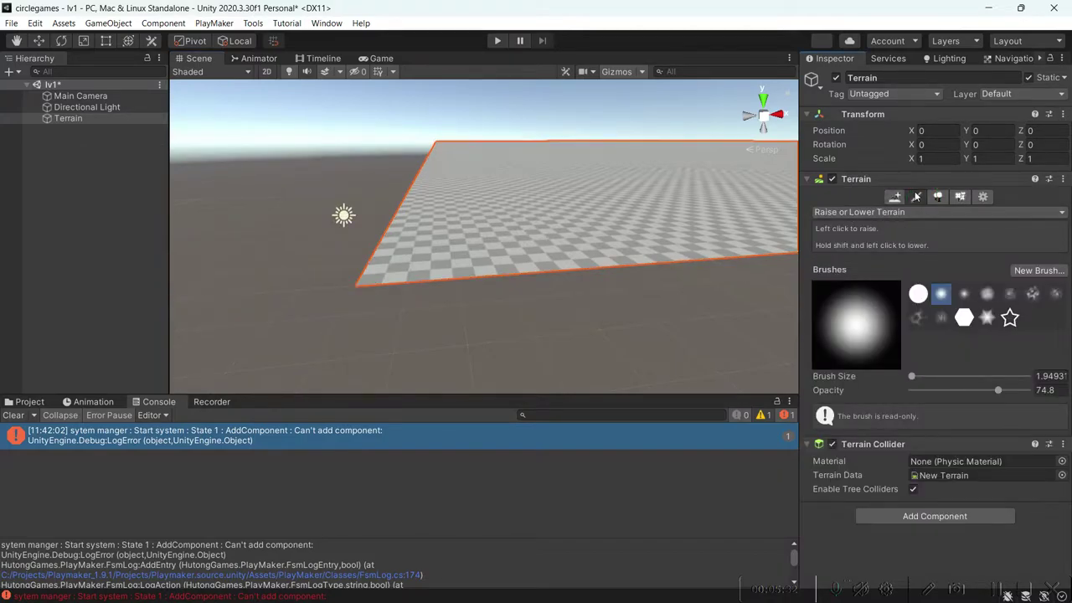
pyautogui.moveTo(493, 242); pyautogui.dragTo(771, 349, button='right')
pyautogui.moveTo(690, 308); pyautogui.dragTo(598, 306, button='right')
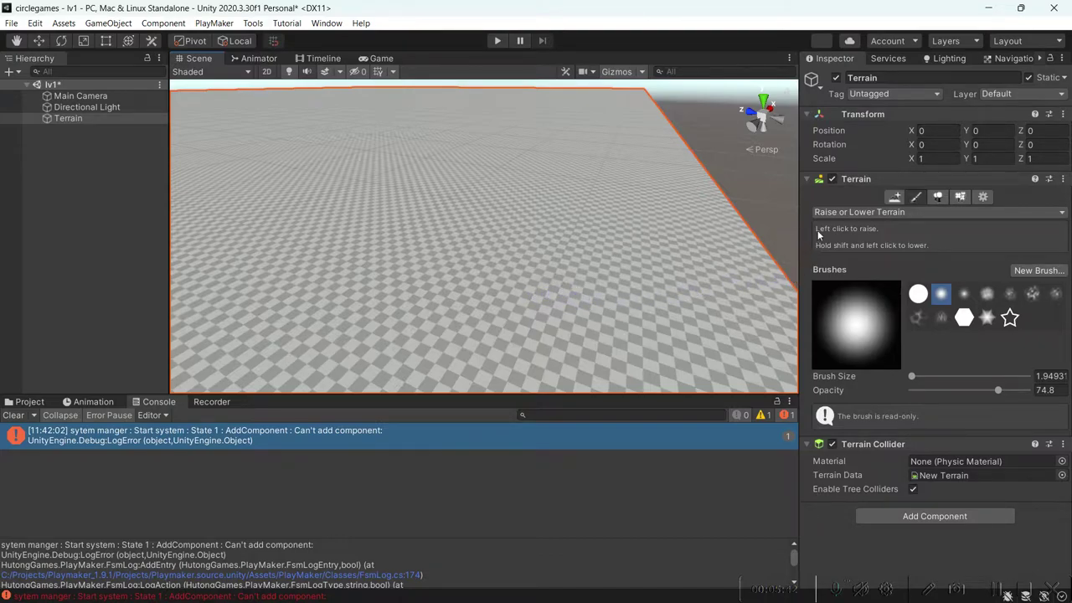
pyautogui.moveTo(707, 247)
pyautogui.mouseDown(button='right')
pyautogui.moveTo(619, 266)
pyautogui.moveTo(593, 246)
pyautogui.mouseUp(button='right')
pyautogui.click(608, 265)
pyautogui.hotkey('ctrl', 'z')
pyautogui.hotkey('ctrl', 'z')
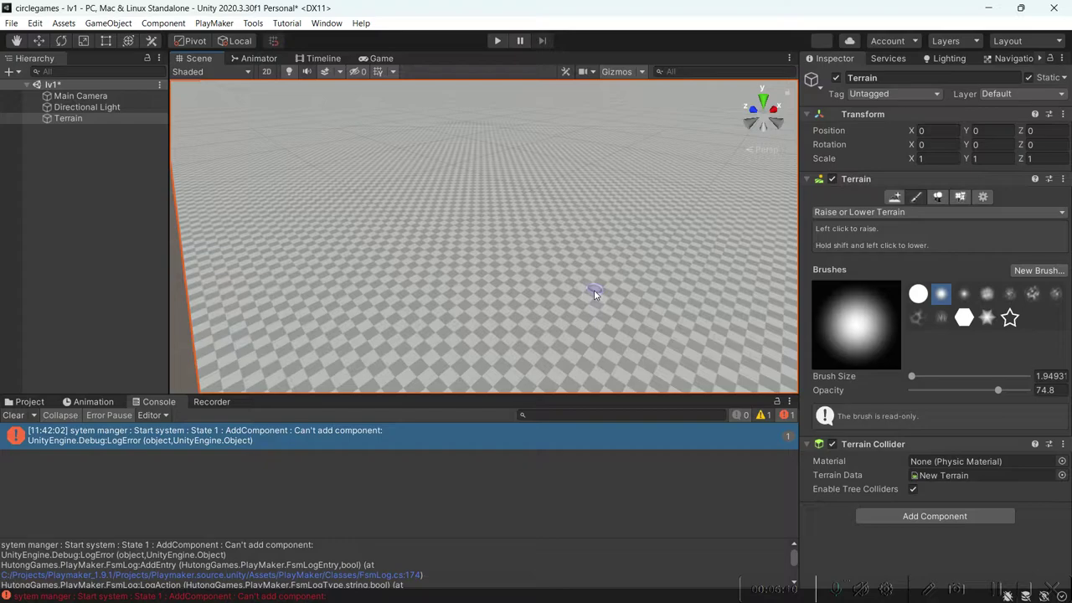
pyautogui.keyDown('alt'); pyautogui.moveTo(550, 290); pyautogui.dragTo(662, 290); pyautogui.keyUp('alt')
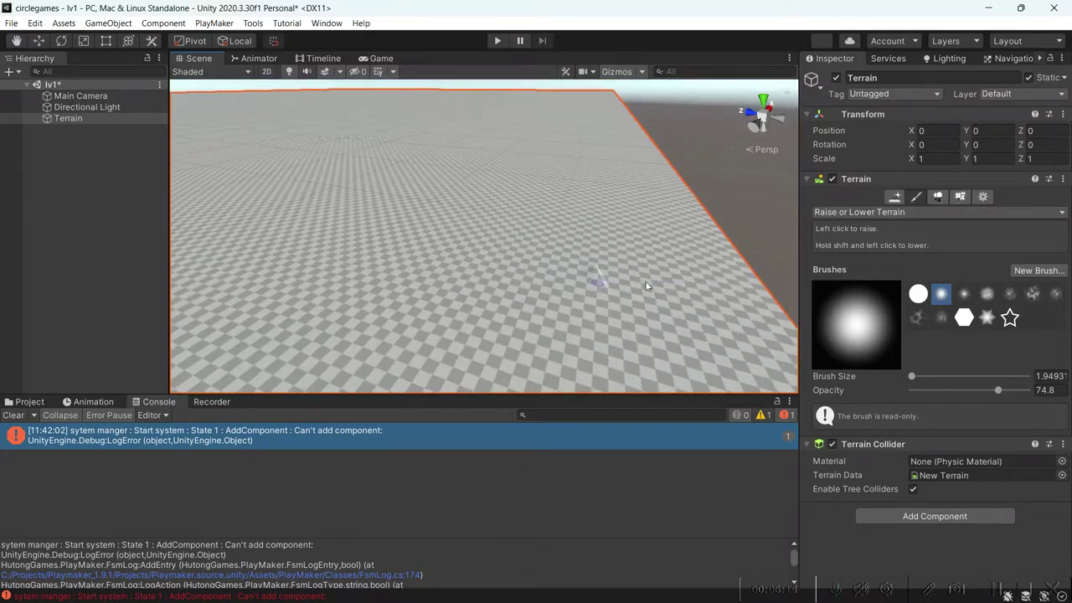
# Switch terrain painting to Set Height with a height of 12 and paint a small peak on the Terrain.
pyautogui.click(856, 215)
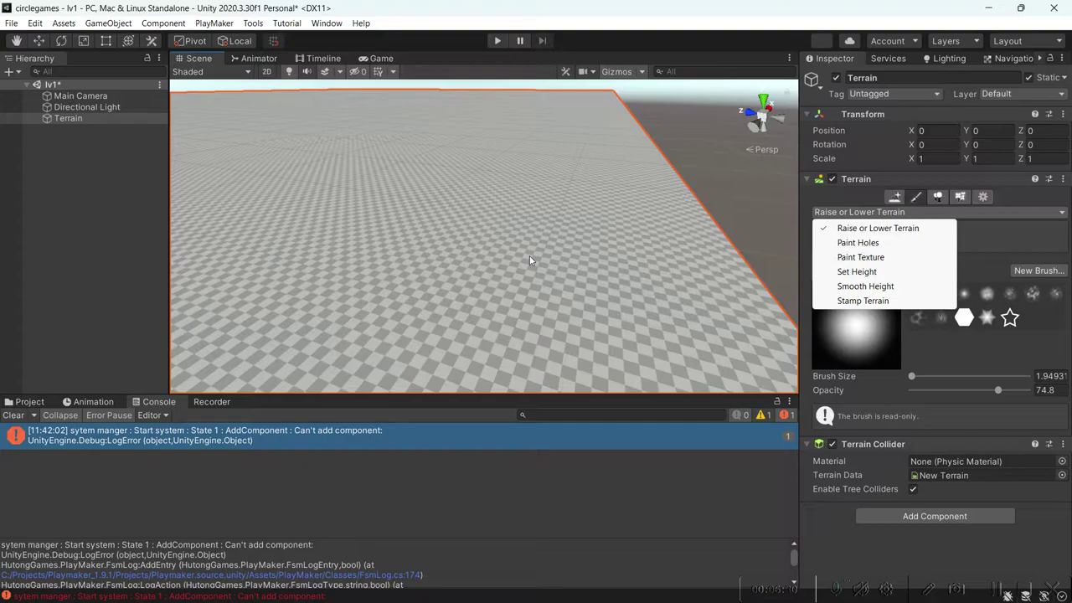
pyautogui.click(751, 275)
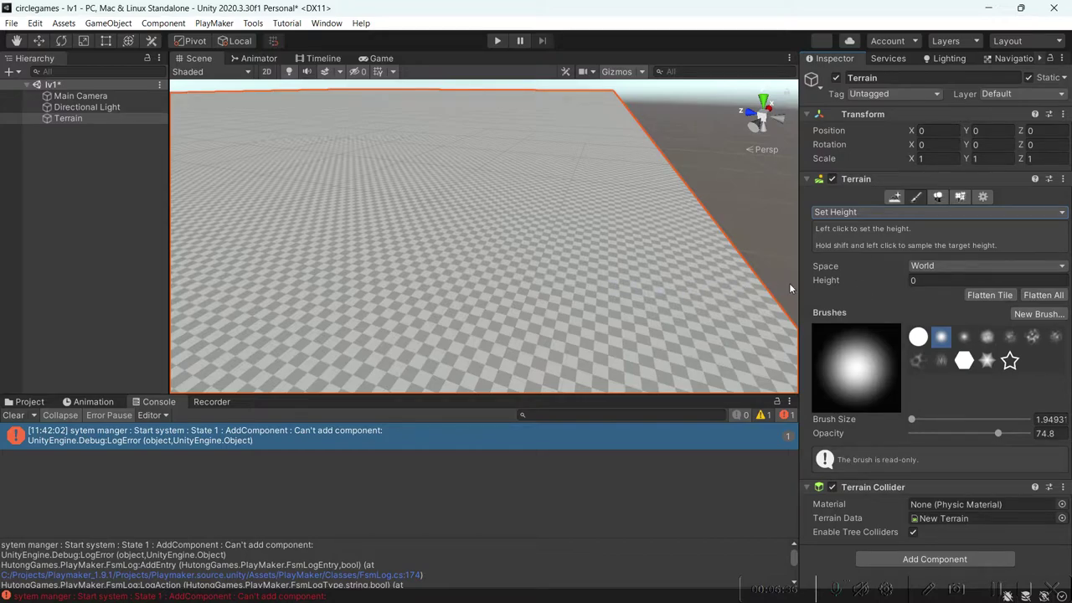
pyautogui.click(928, 280)
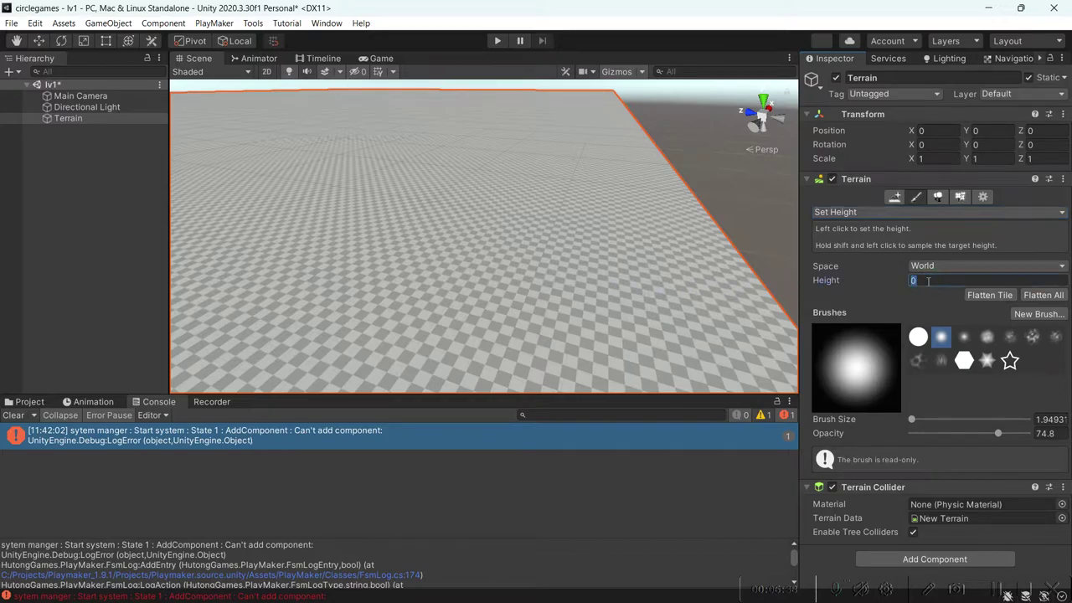
pyautogui.write('12')
pyautogui.press('Return')
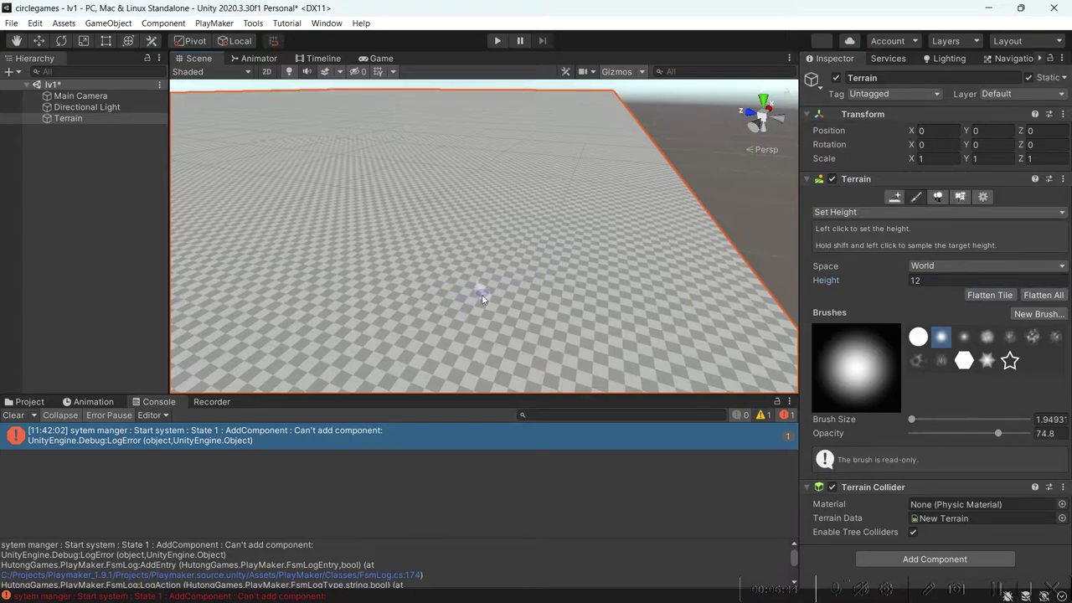
pyautogui.moveTo(501, 297); pyautogui.dragTo(494, 272)
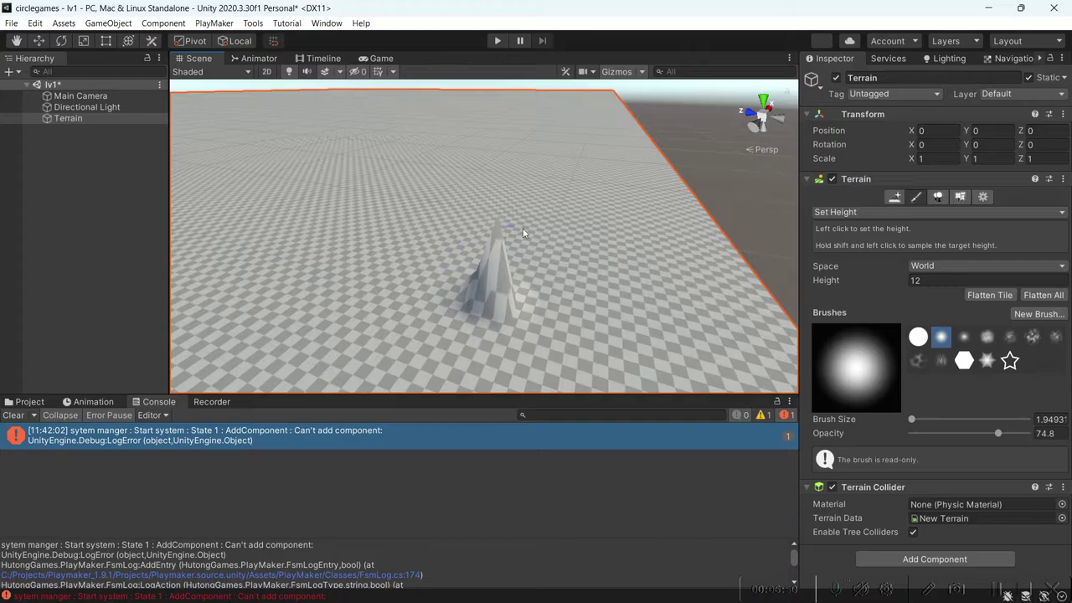
# Change the Set Height value to 0 and flatten the whole terrain tile to remove the peak.
pyautogui.click(937, 198)
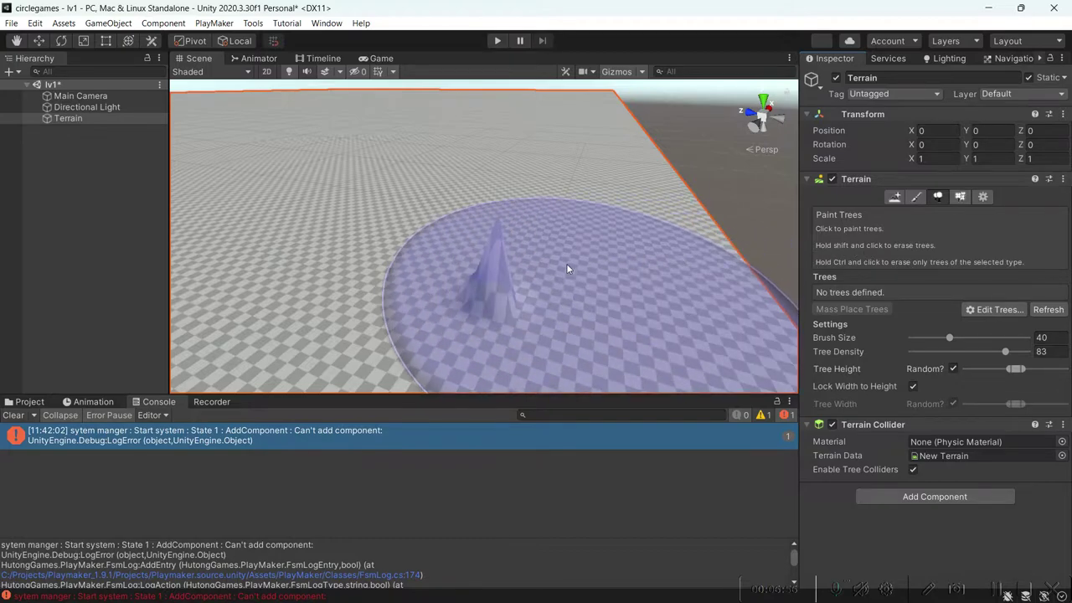
pyautogui.click(916, 197)
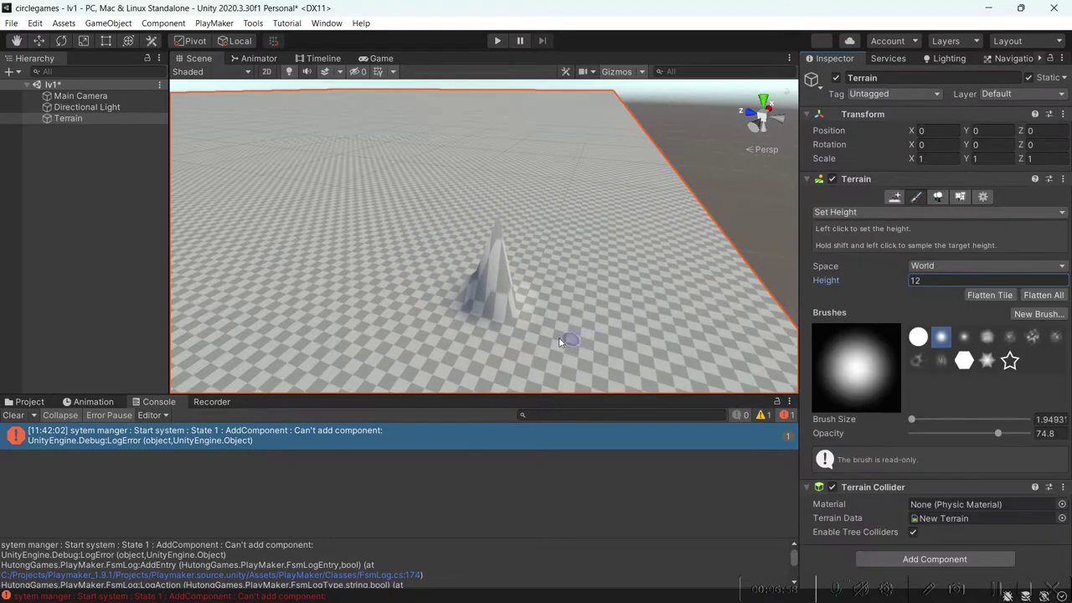
pyautogui.keyDown('shift'); pyautogui.click(498, 300); pyautogui.keyUp('shift')
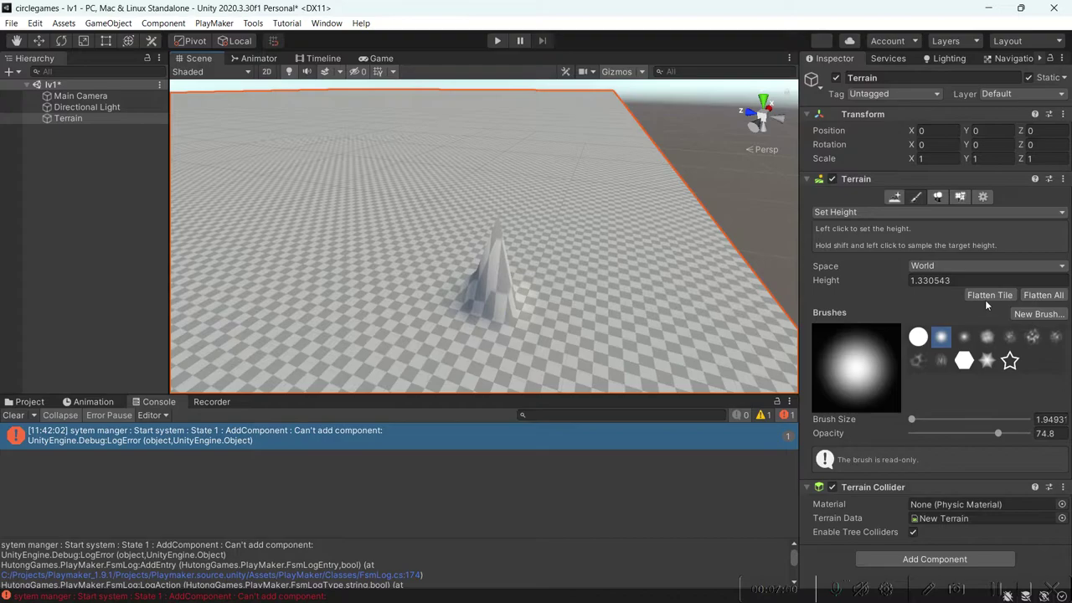
pyautogui.click(929, 282)
pyautogui.write('0')
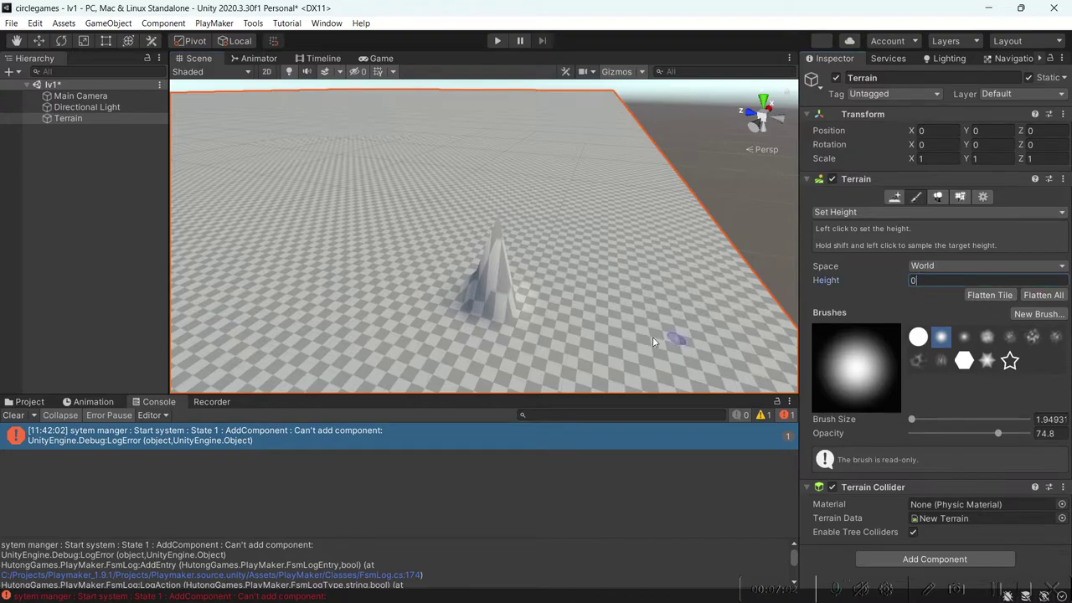
pyautogui.click(989, 295)
# In the Terrain's mesh resolution settings, set both the terrain width and the terrain length to 10.
pyautogui.click(938, 197)
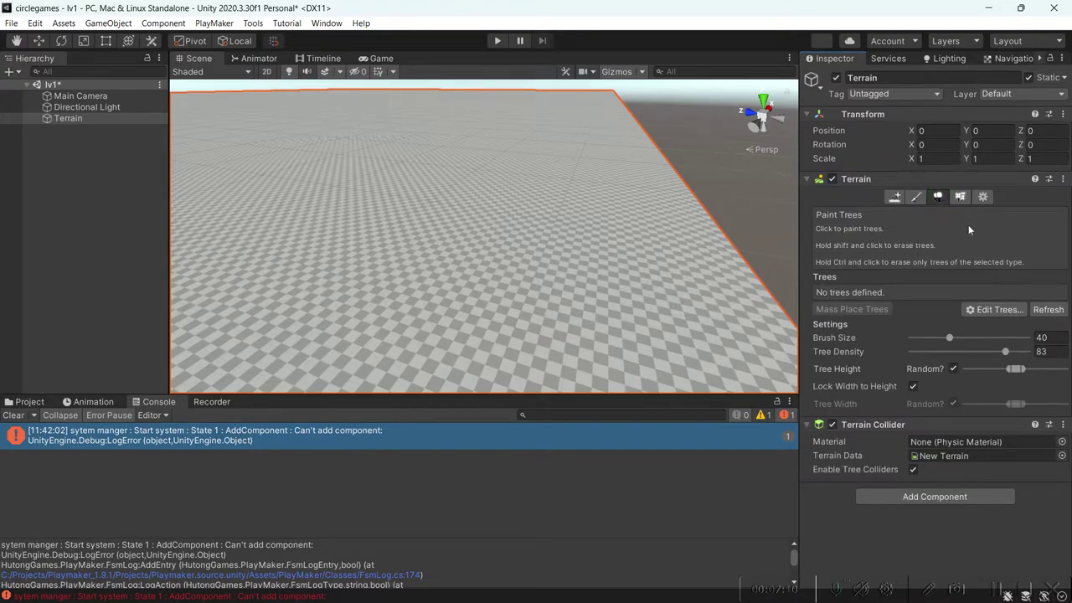
pyautogui.click(959, 196)
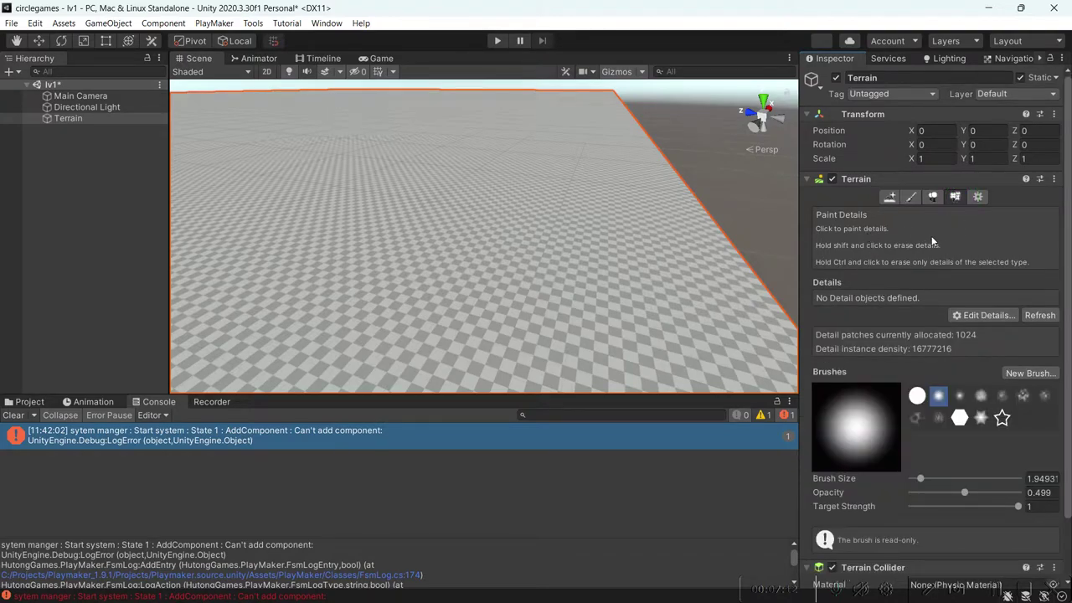
pyautogui.click(977, 196)
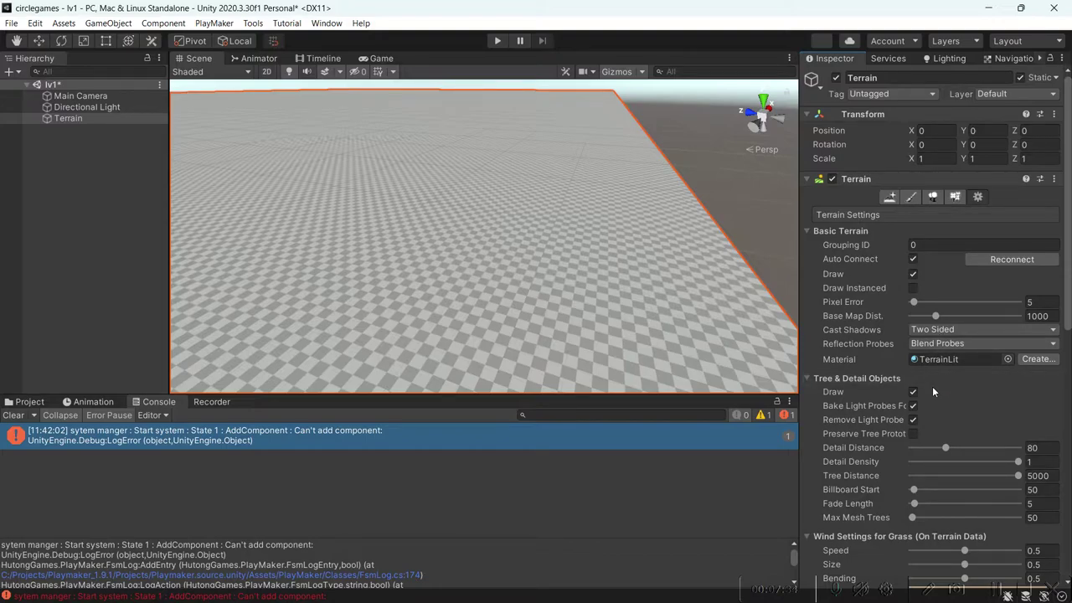
pyautogui.scroll(-5, 932, 386)
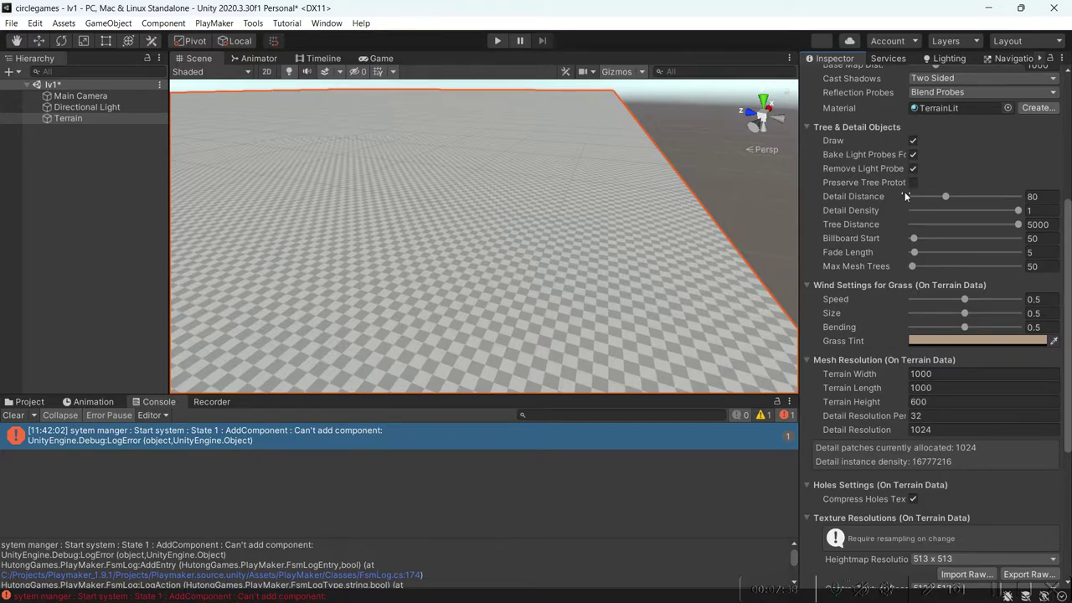
pyautogui.click(930, 374)
pyautogui.write('5')
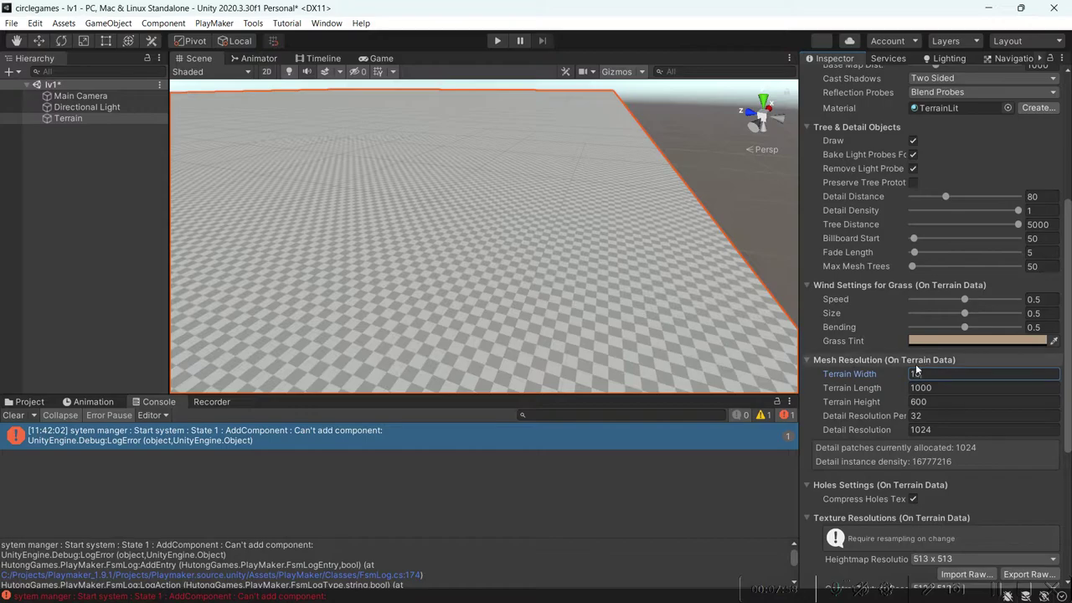
pyautogui.write('0')
pyautogui.click(935, 387)
pyautogui.write('10')
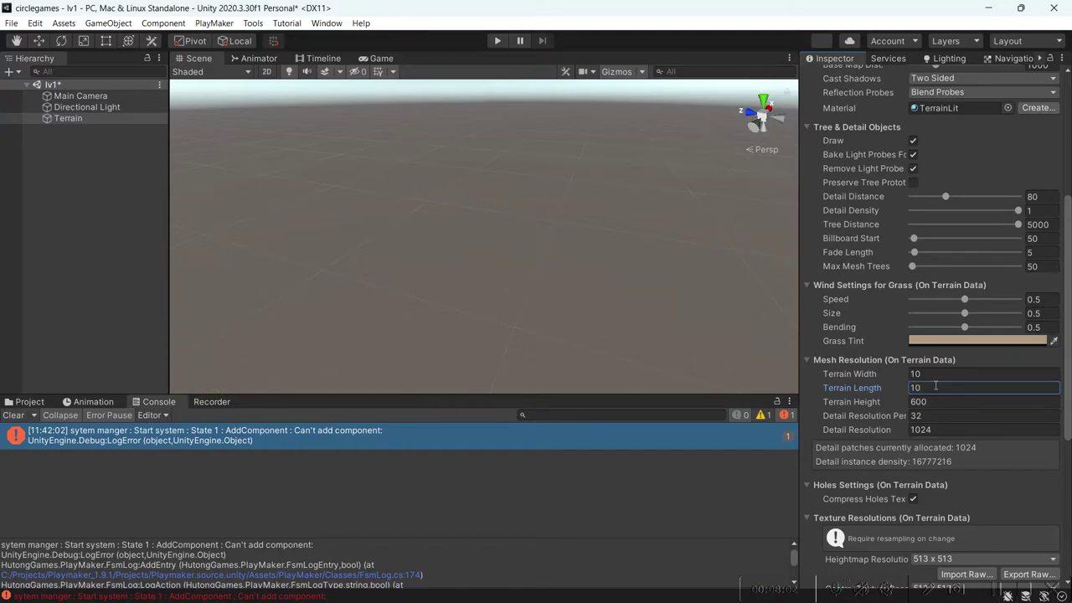
# Set the terrain height to 20 in the mesh resolution settings.
pyautogui.click(935, 402)
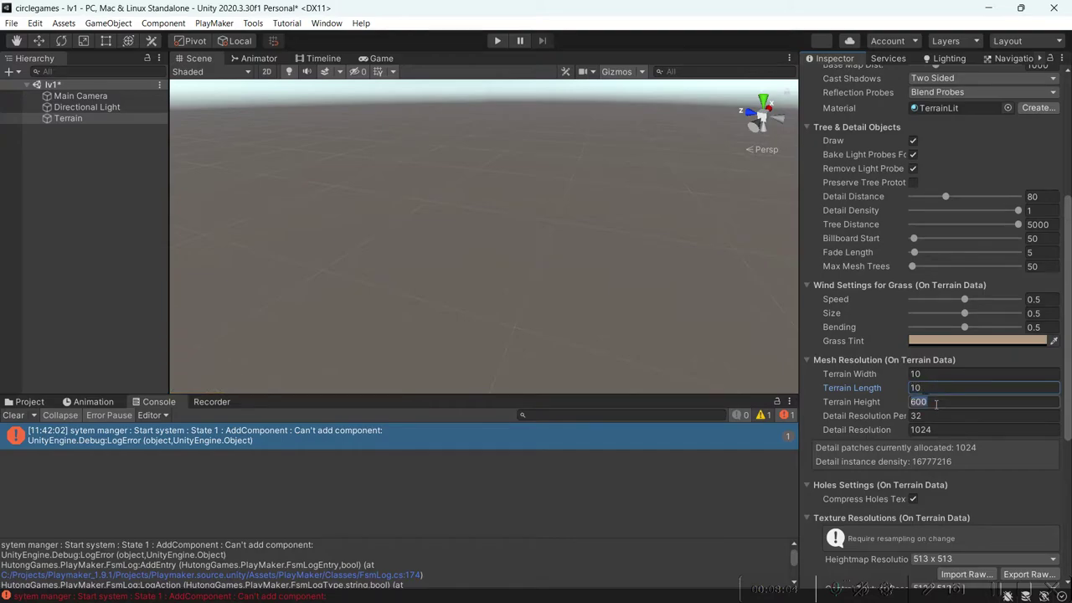
pyautogui.write('100')
pyautogui.press('BackSpace')
pyautogui.press('BackSpace')
pyautogui.press('BackSpace')
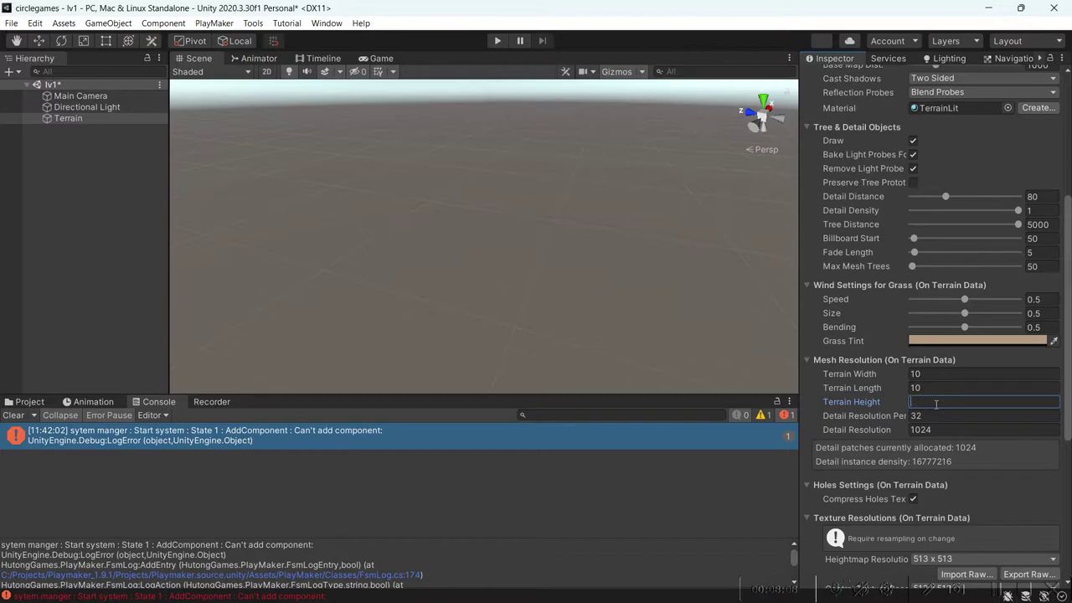
pyautogui.write('10')
pyautogui.press('BackSpace')
pyautogui.press('BackSpace')
pyautogui.write('20')
pyautogui.press('Return')
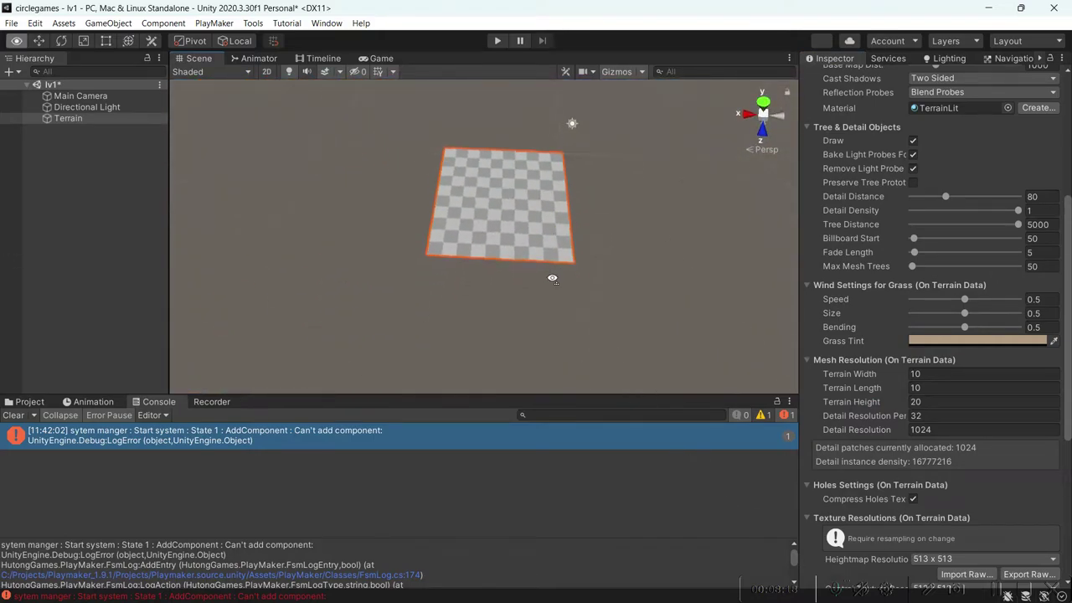
pyautogui.scroll(5, 547, 280)
pyautogui.moveTo(545, 280); pyautogui.dragTo(664, 216, button='right')
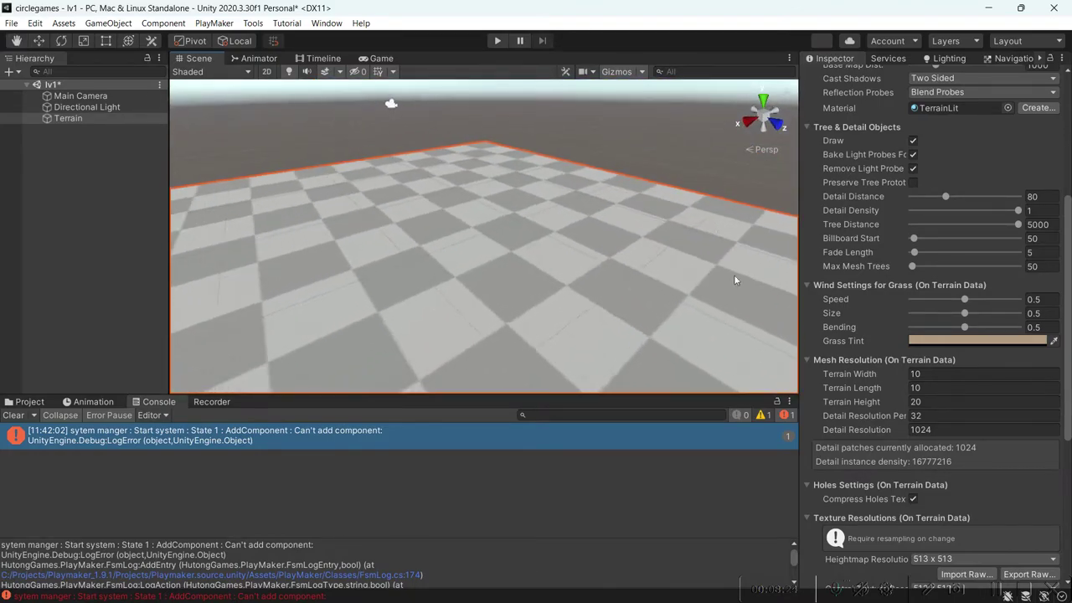
# Open the Unity Asset Store website in the browser and search it for "textures".
pyautogui.scroll(5, 1021, 353)
pyautogui.scroll(1, 1010, 368)
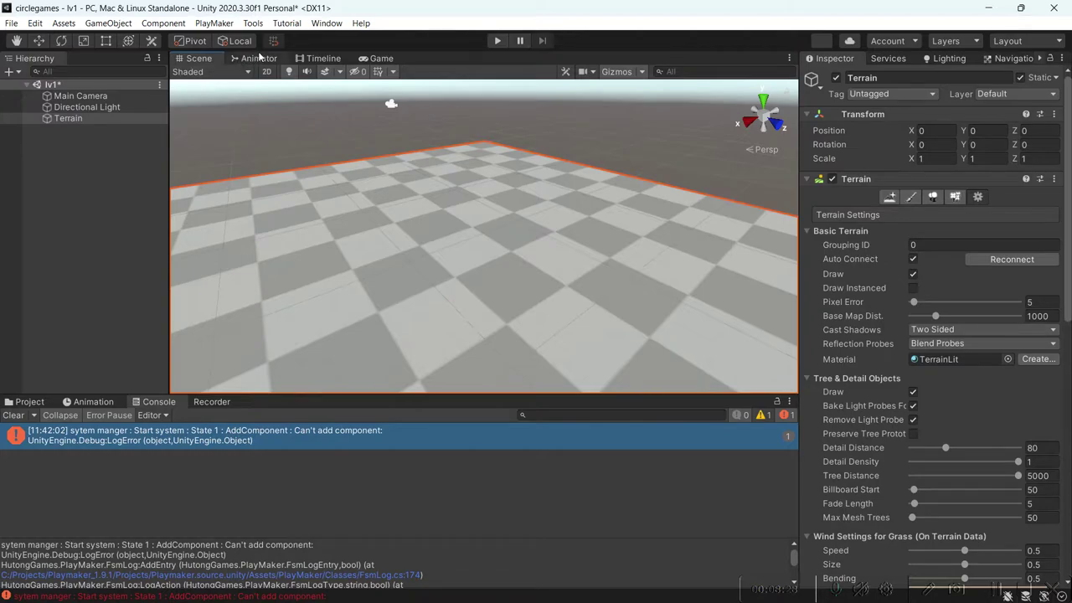
pyautogui.click(333, 26)
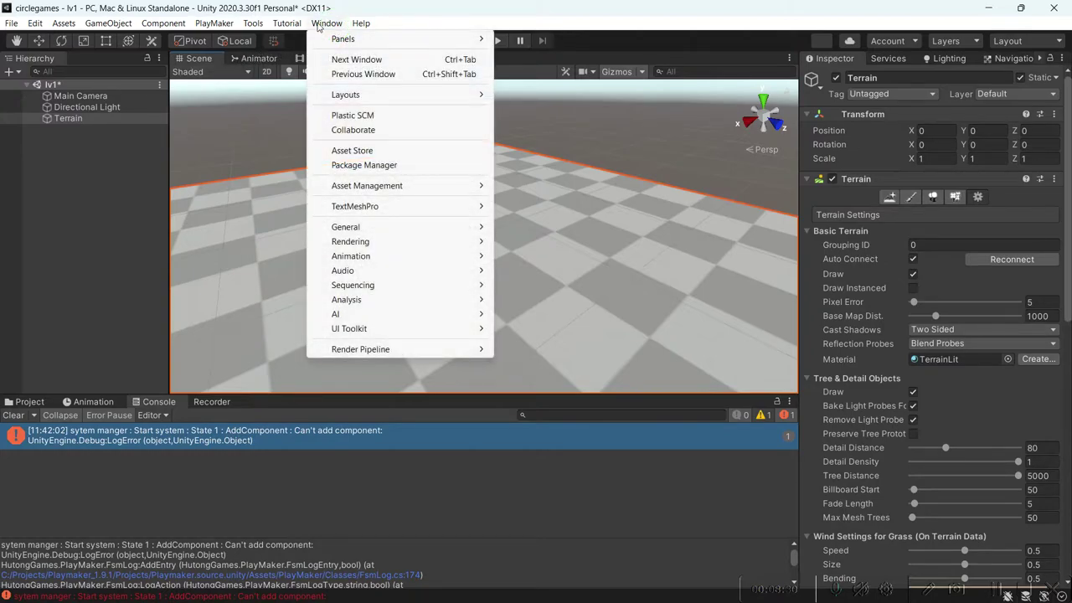
pyautogui.click(353, 150)
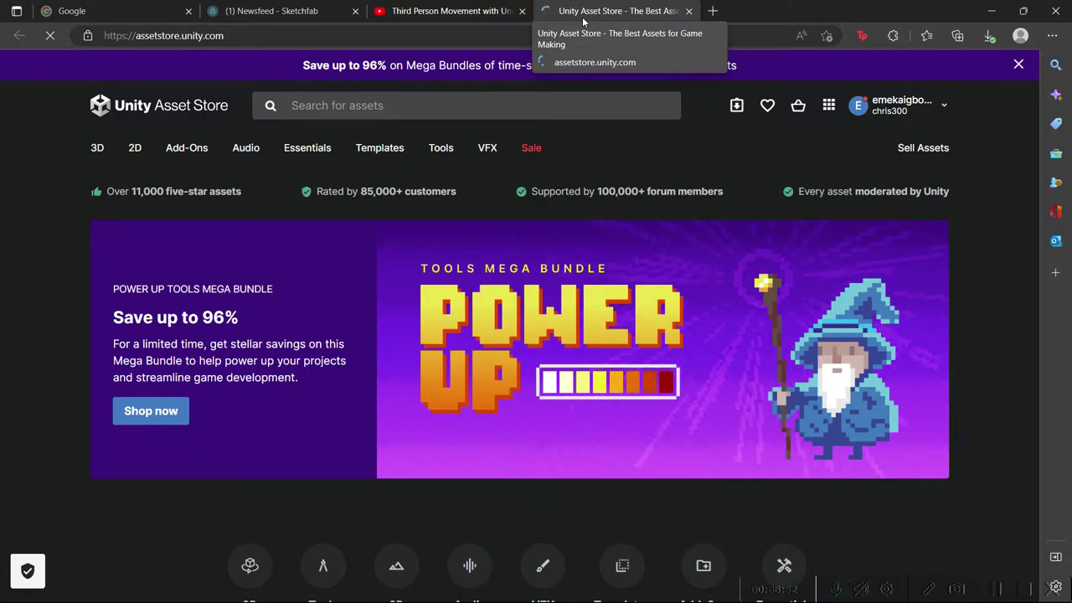
pyautogui.scroll(-3, 312, 358)
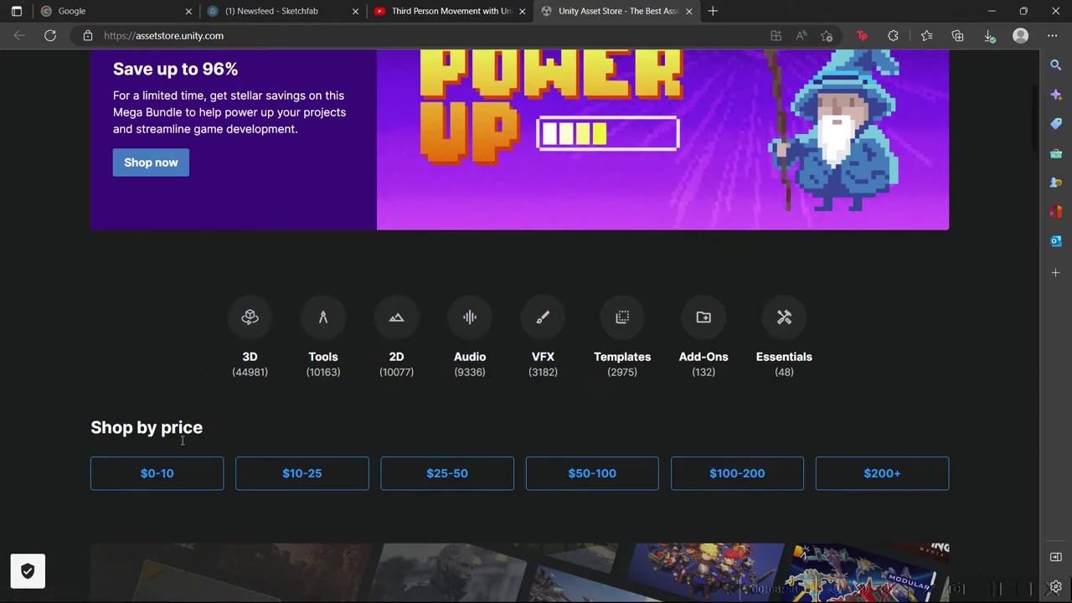
pyautogui.scroll(3, 216, 424)
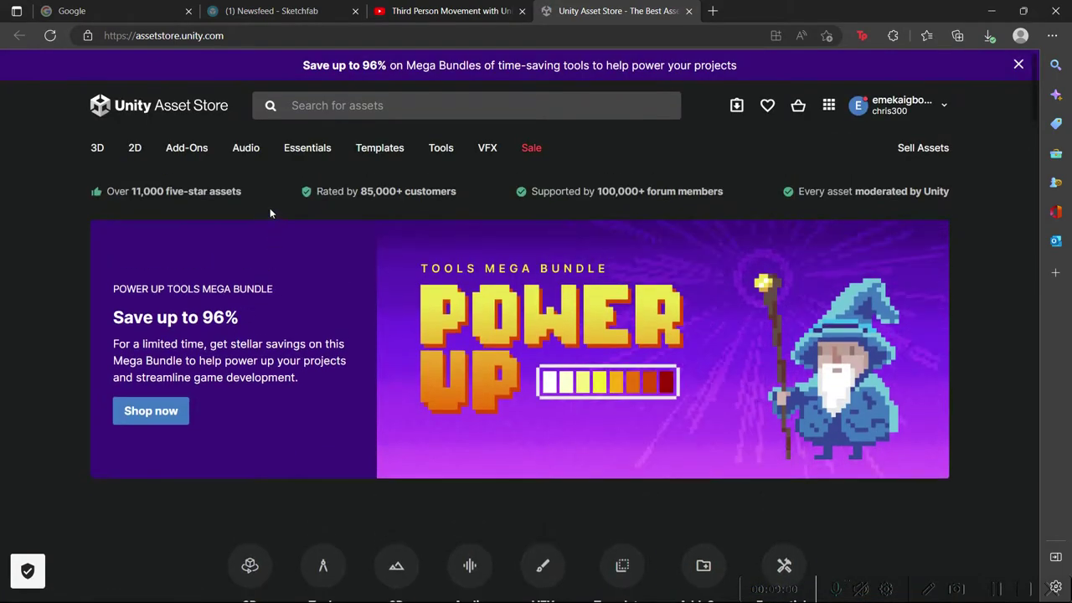
pyautogui.click(332, 105)
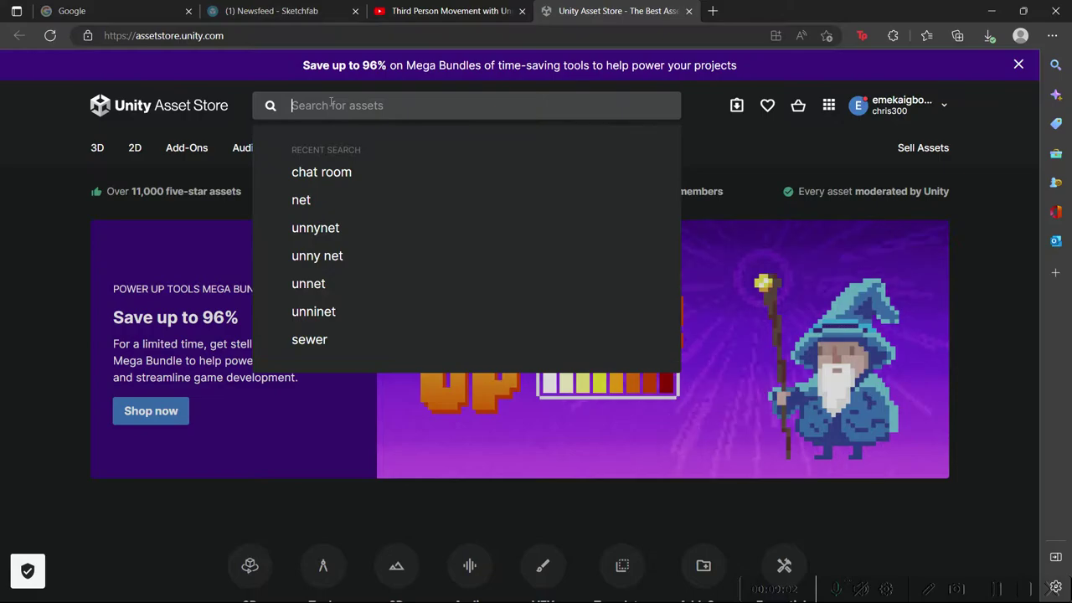
pyautogui.write('textures')
pyautogui.press('Return')
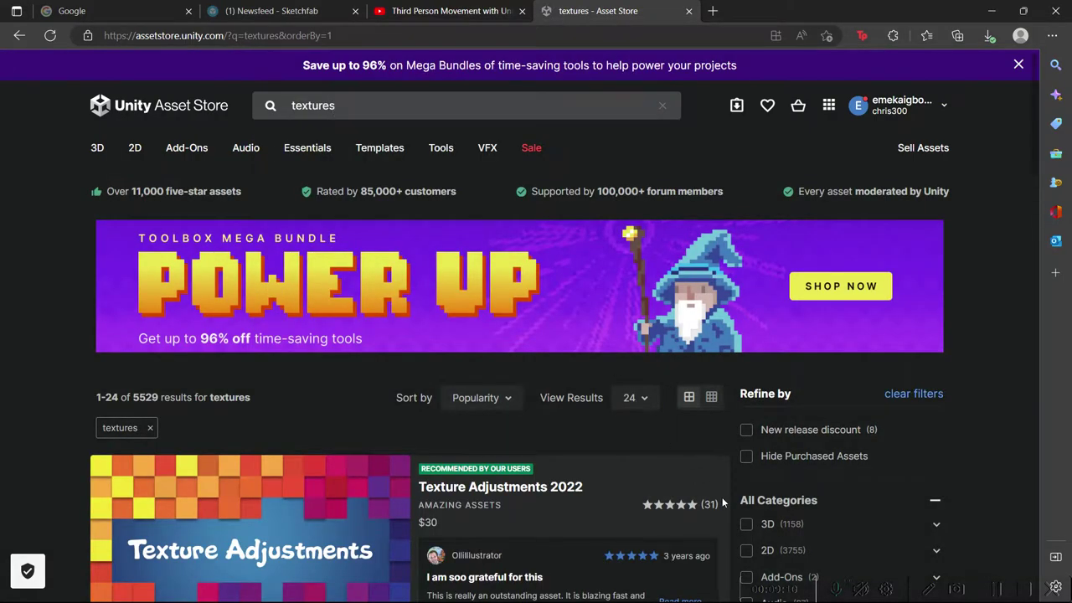
# Restrict the texture search results to the 2D category and to free assets.
pyautogui.scroll(-3, 818, 462)
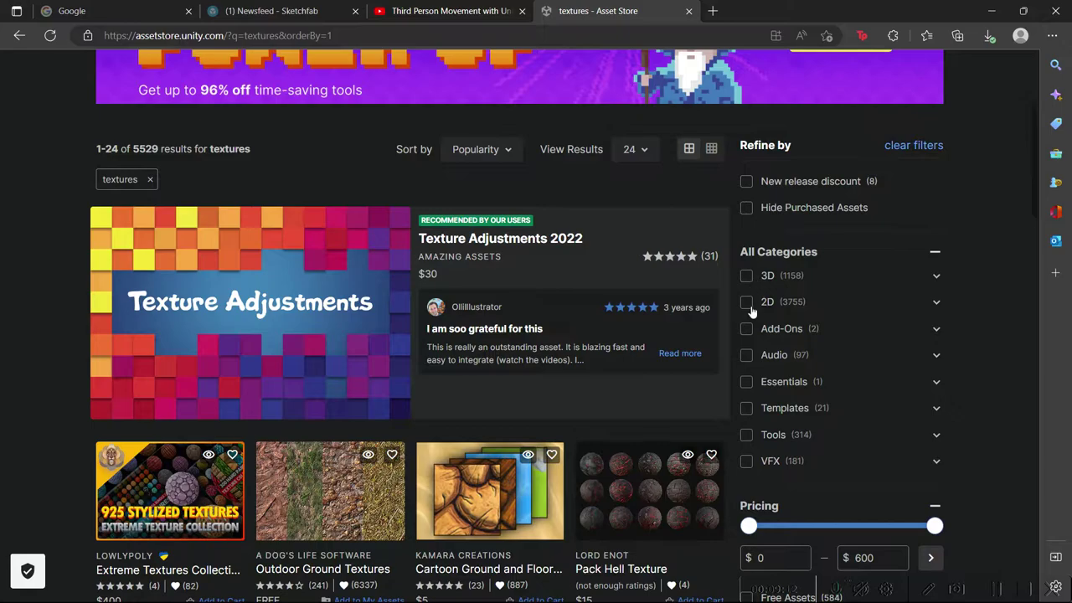
pyautogui.click(746, 302)
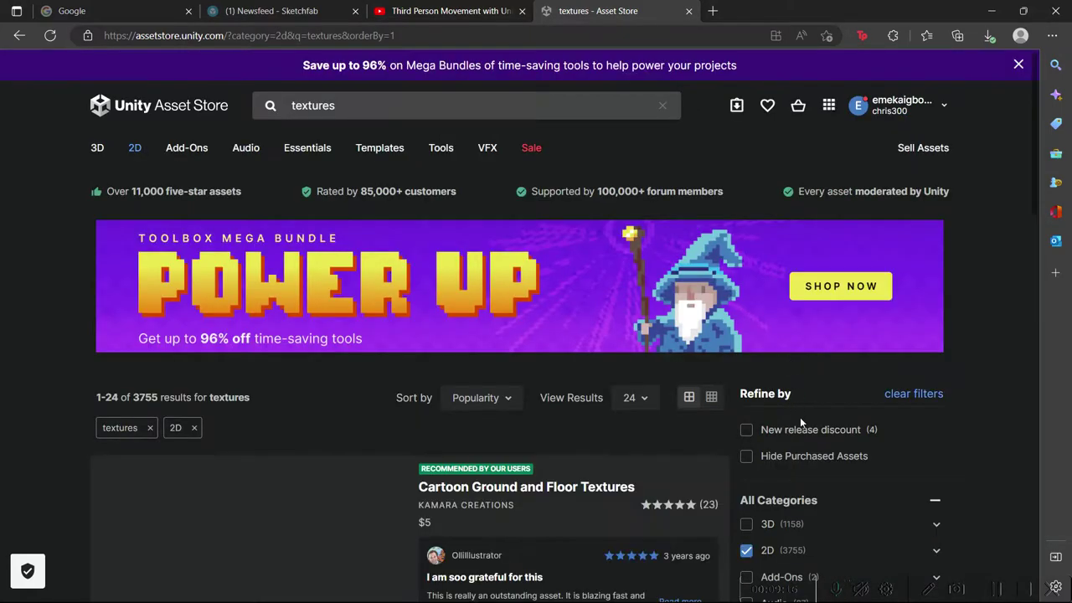
pyautogui.scroll(-3, 800, 411)
pyautogui.scroll(-2, 782, 385)
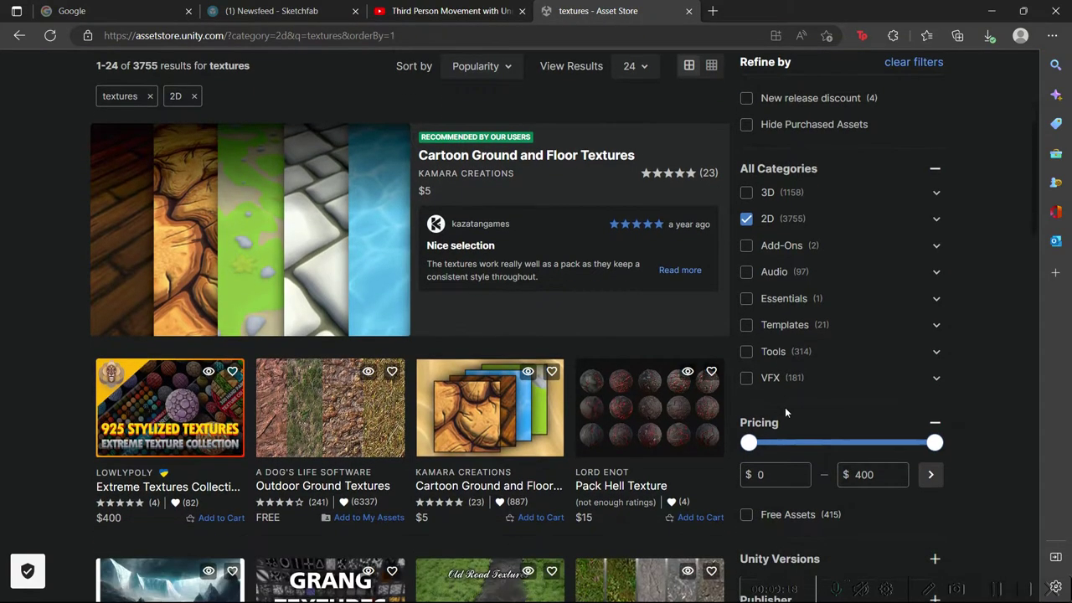
pyautogui.moveTo(816, 372); pyautogui.dragTo(741, 372)
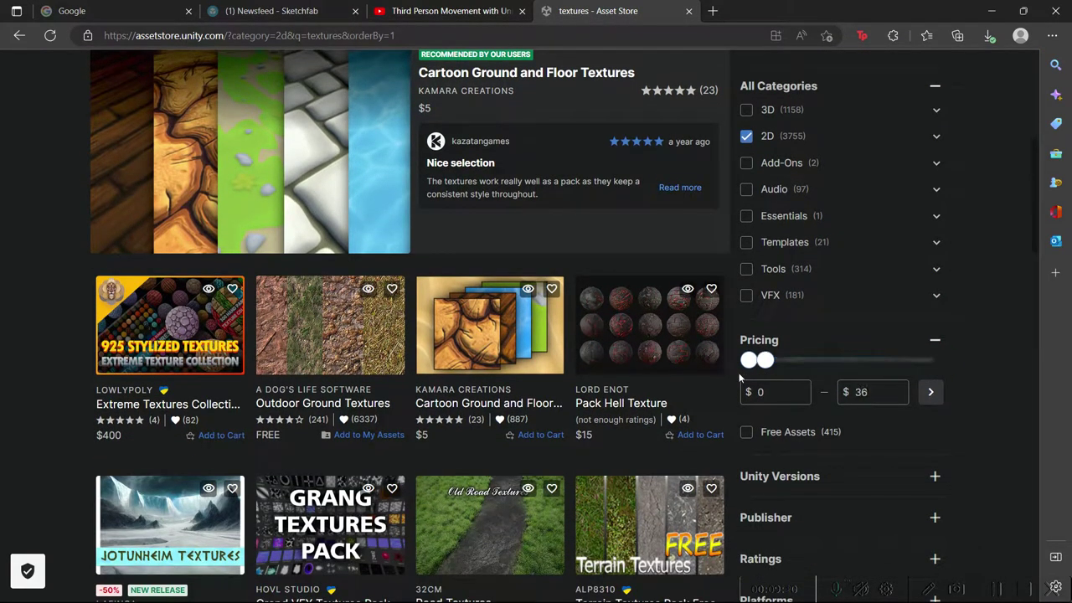
pyautogui.click(746, 431)
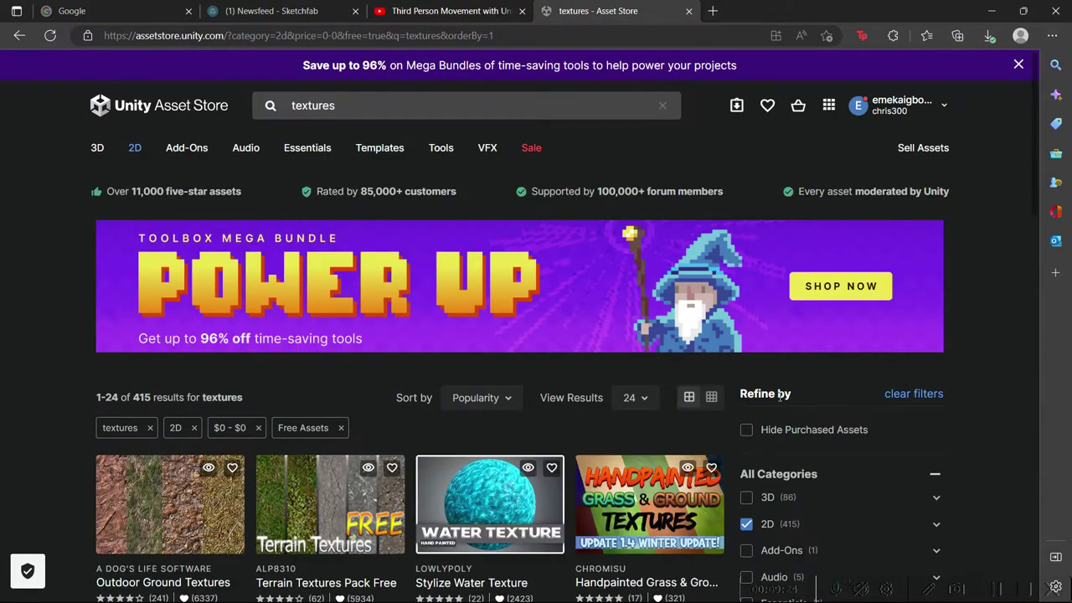
# Return to Unity from the browser, open the Package Manager and list the packages under My Assets.
pyautogui.scroll(-3, 187, 311)
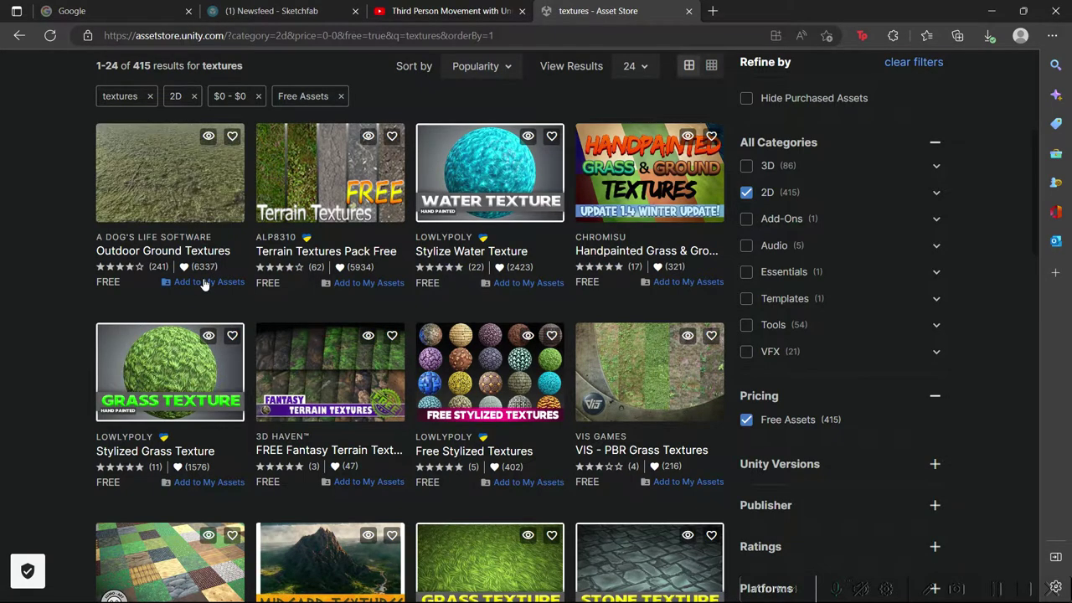
pyautogui.click(991, 10)
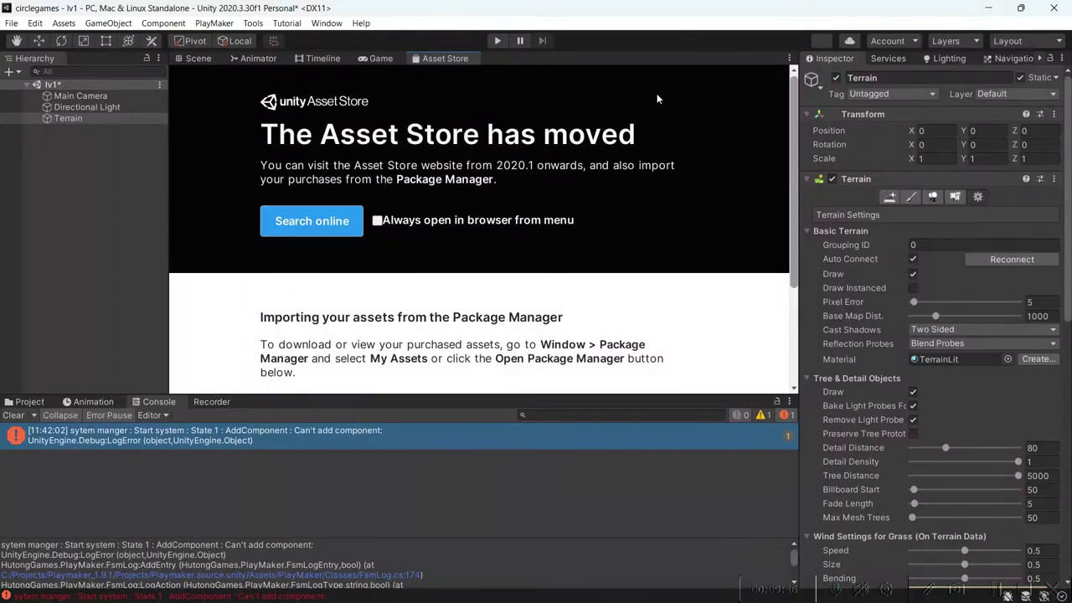
pyautogui.click(326, 25)
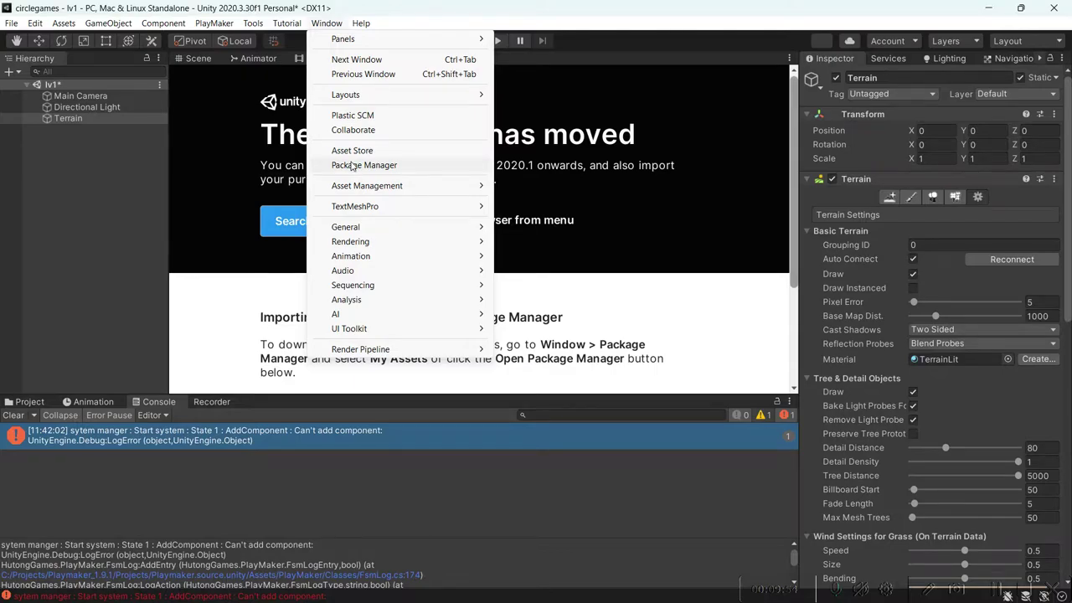
pyautogui.click(352, 165)
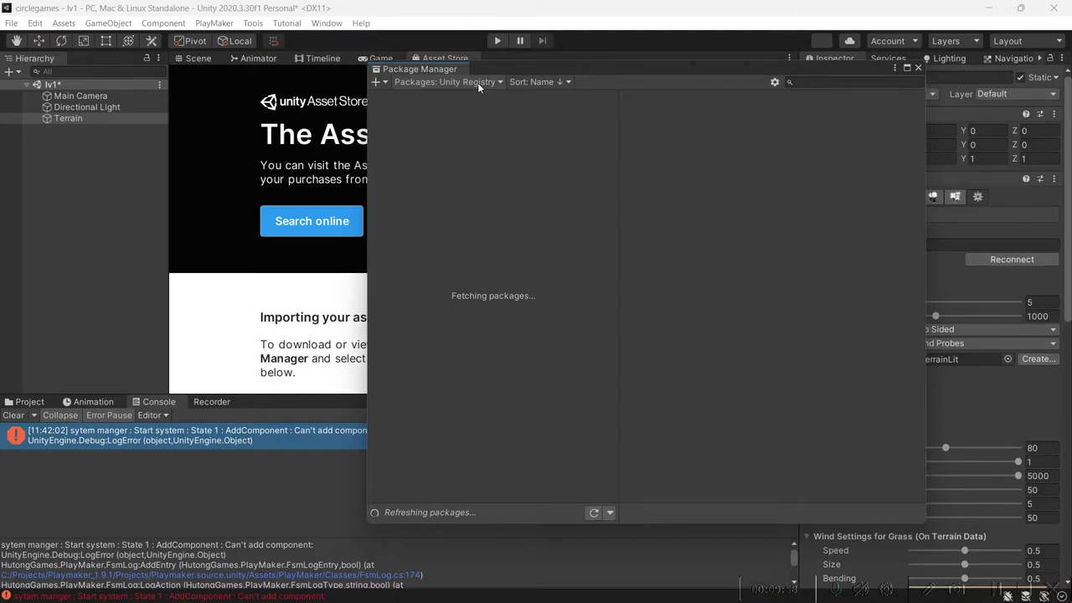
pyautogui.moveTo(498, 68); pyautogui.dragTo(574, 23)
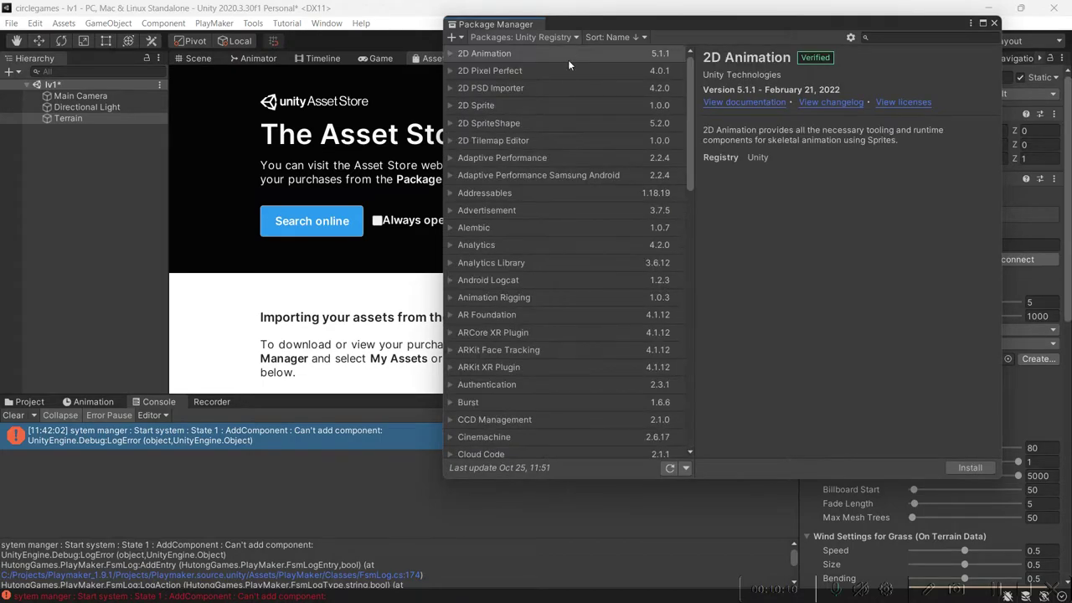
pyautogui.scroll(-8, 519, 195)
pyautogui.scroll(8, 513, 208)
pyautogui.click(550, 37)
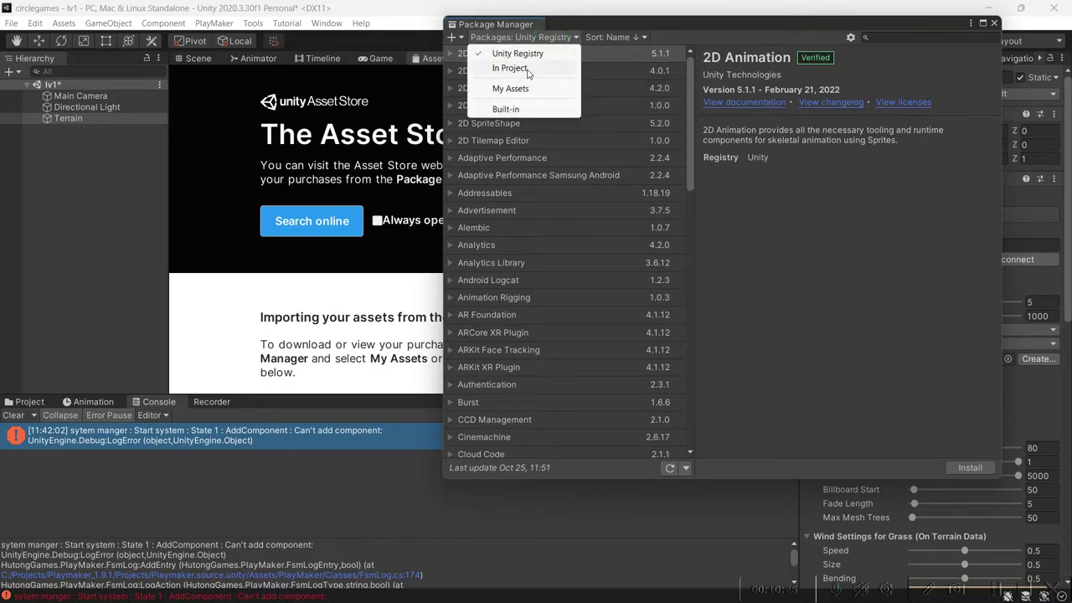
pyautogui.click(510, 88)
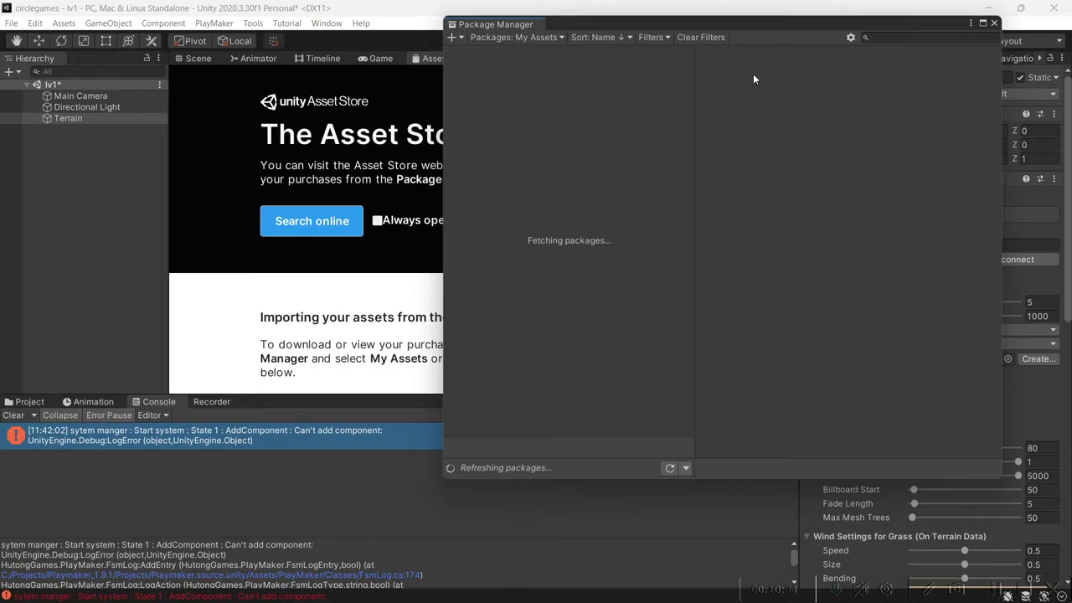
# Search My Assets for "texture" and start downloading the PBR Ground Free package.
pyautogui.click(875, 37)
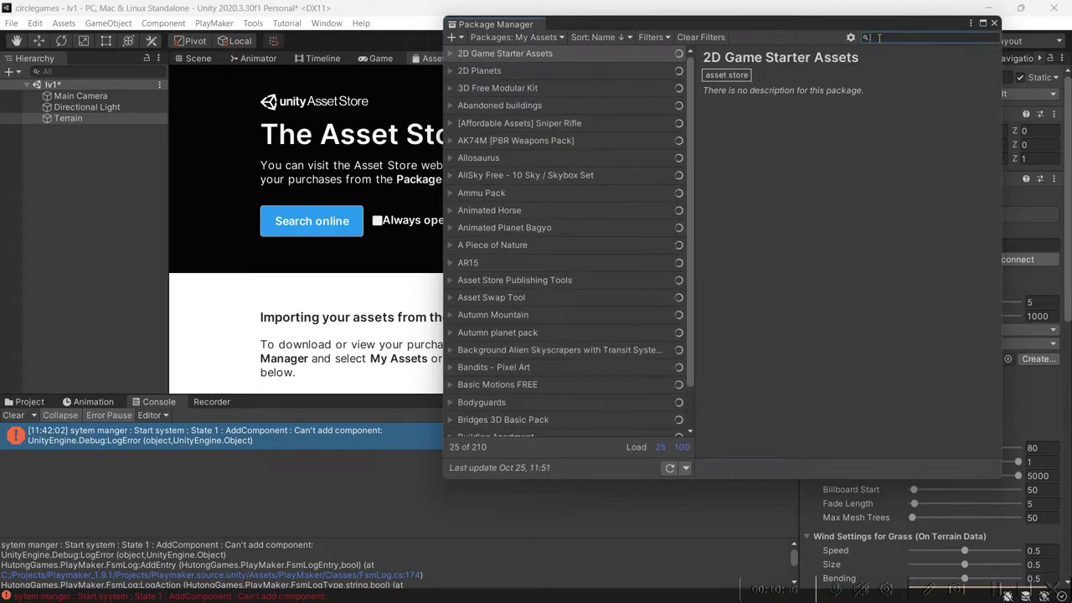
pyautogui.write('tex')
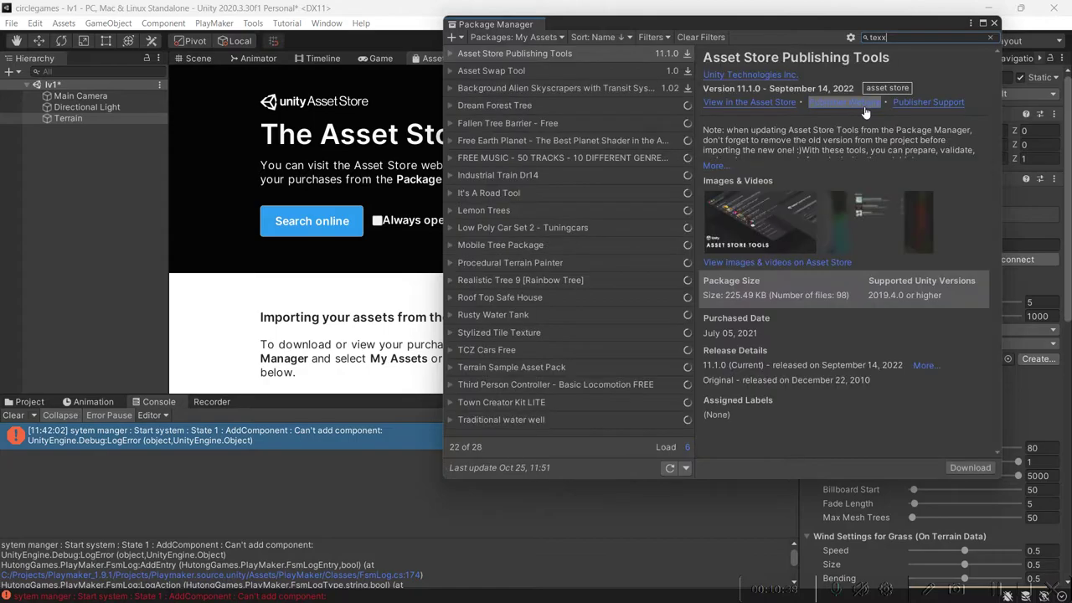
pyautogui.write('ture')
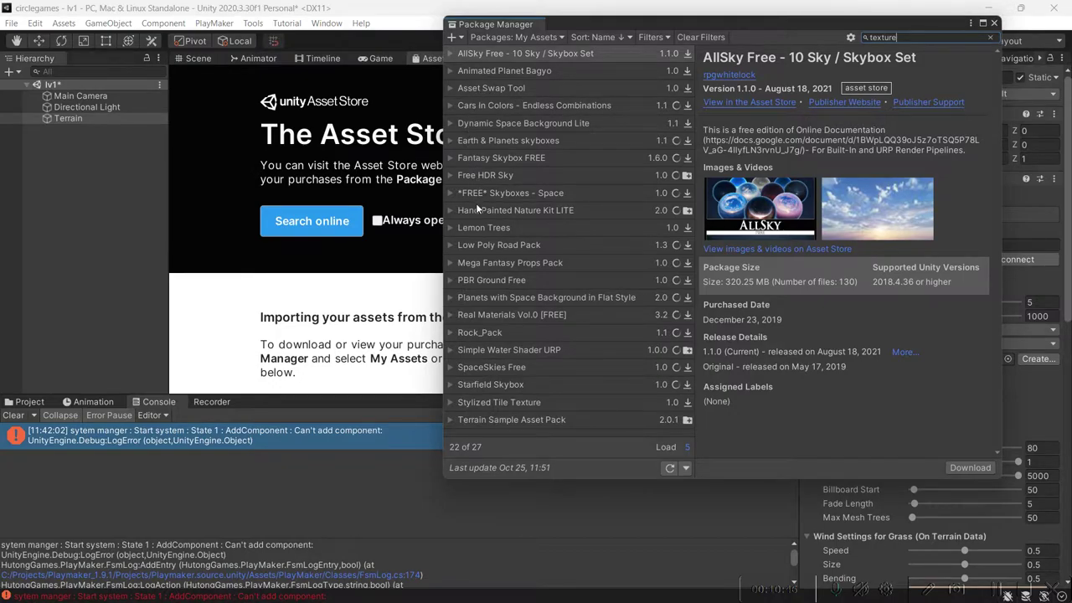
pyautogui.click(483, 286)
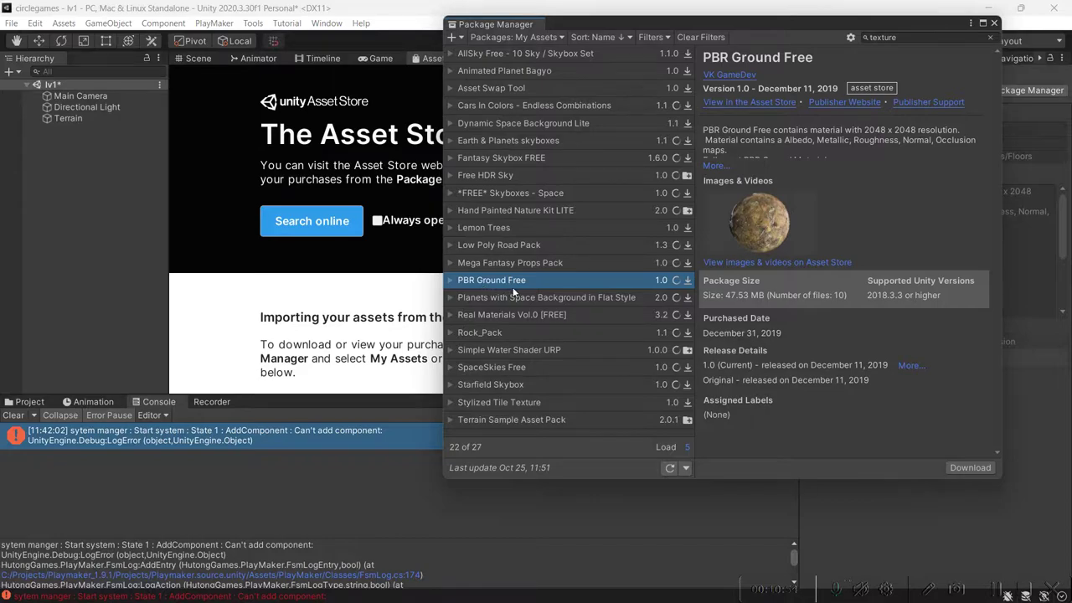
pyautogui.click(965, 468)
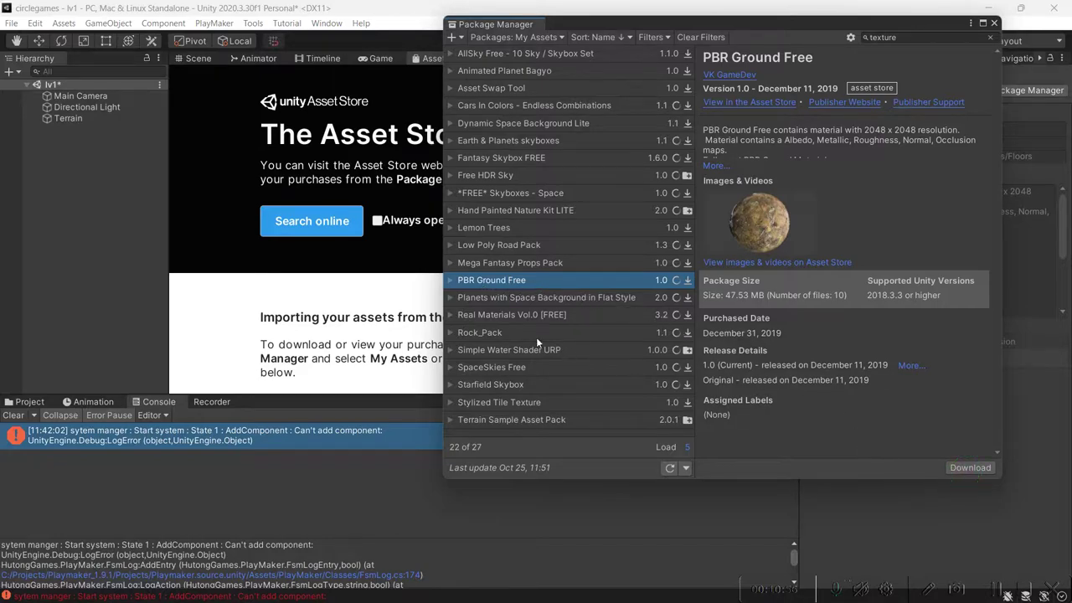
# Check the Real Materials Vol.0 [FREE] and Stylized Tile Texture packages, and start importing the Terrain Sample Asset Pack.
pyautogui.click(470, 314)
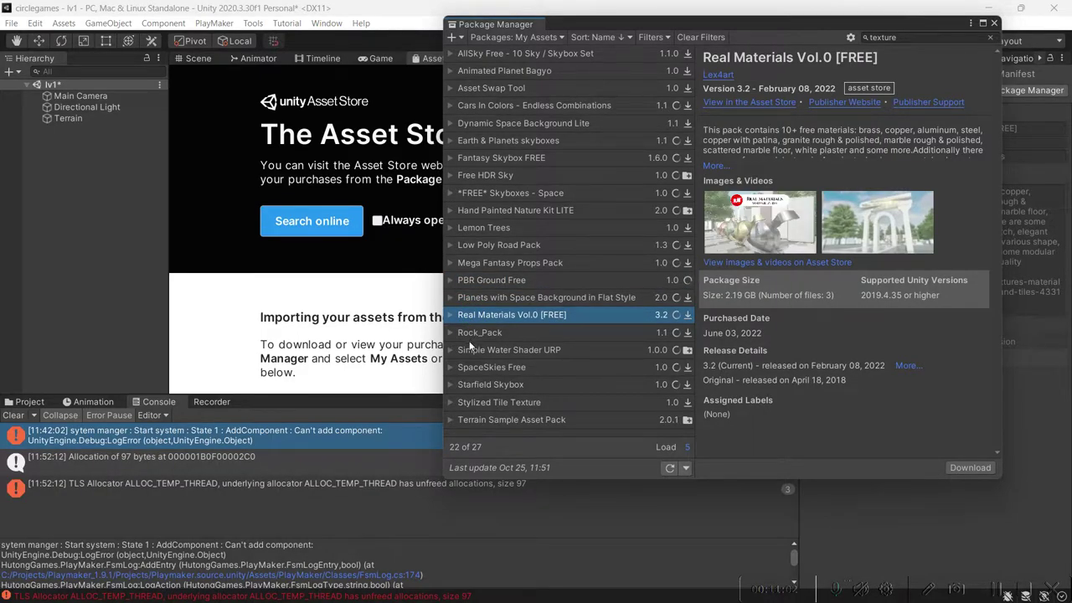
pyautogui.click(476, 403)
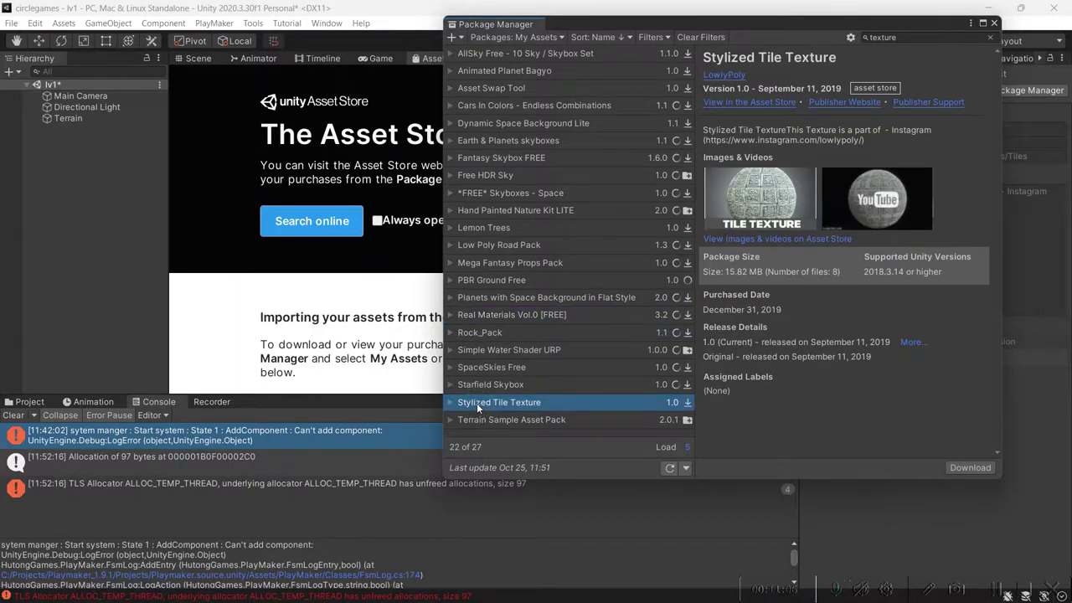
pyautogui.click(479, 421)
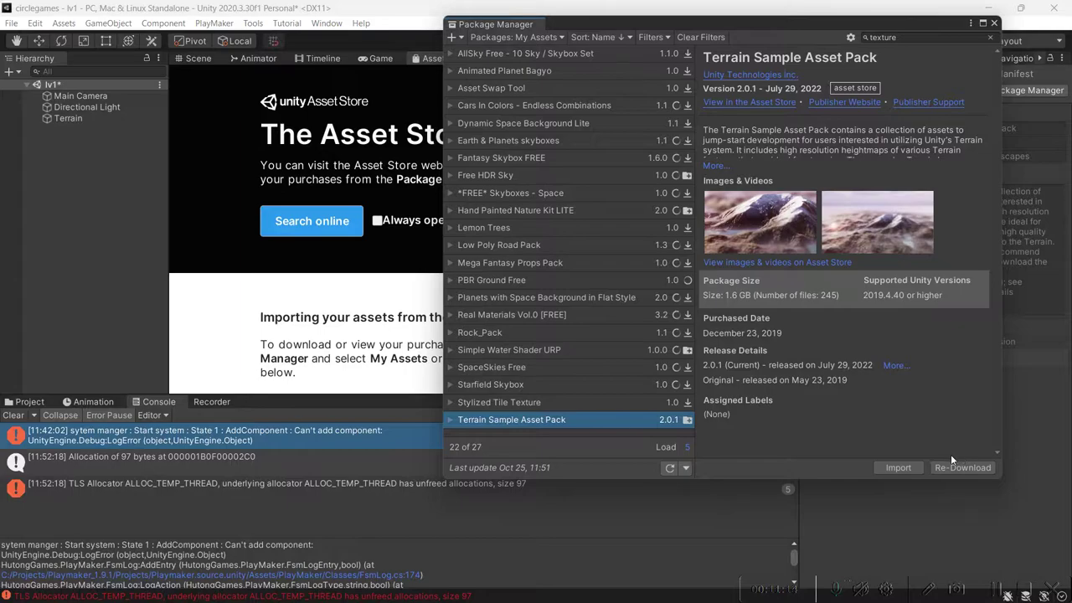
pyautogui.click(899, 466)
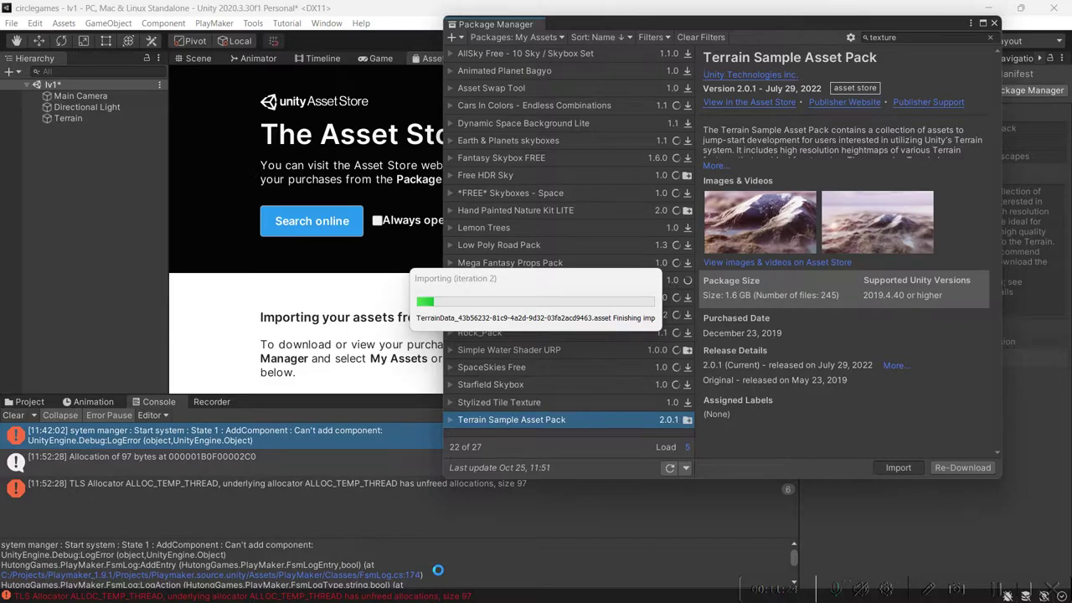
# Switch to the browser, bring up the open Sketchfab page and browse its downloadable 3D models.
pyautogui.press('super')
pyautogui.click(496, 593)
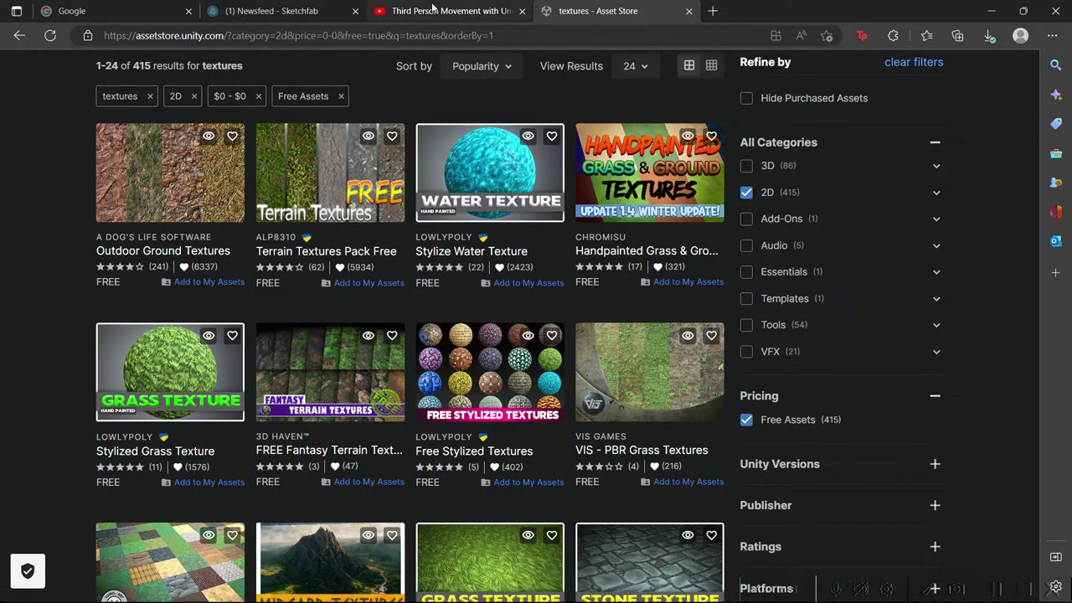
pyautogui.moveTo(433, 7)
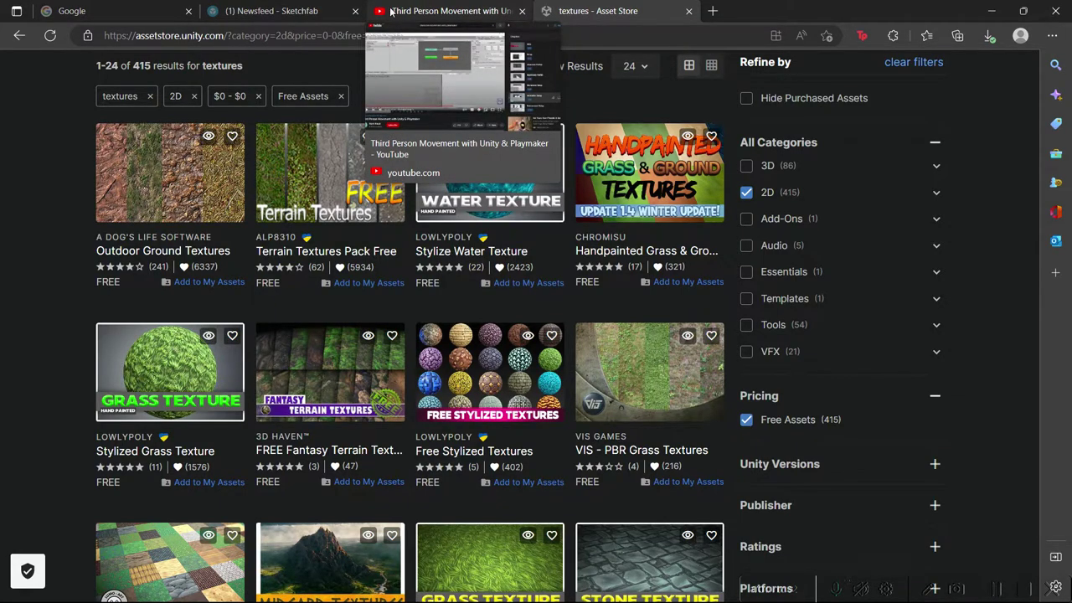
pyautogui.moveTo(324, 8)
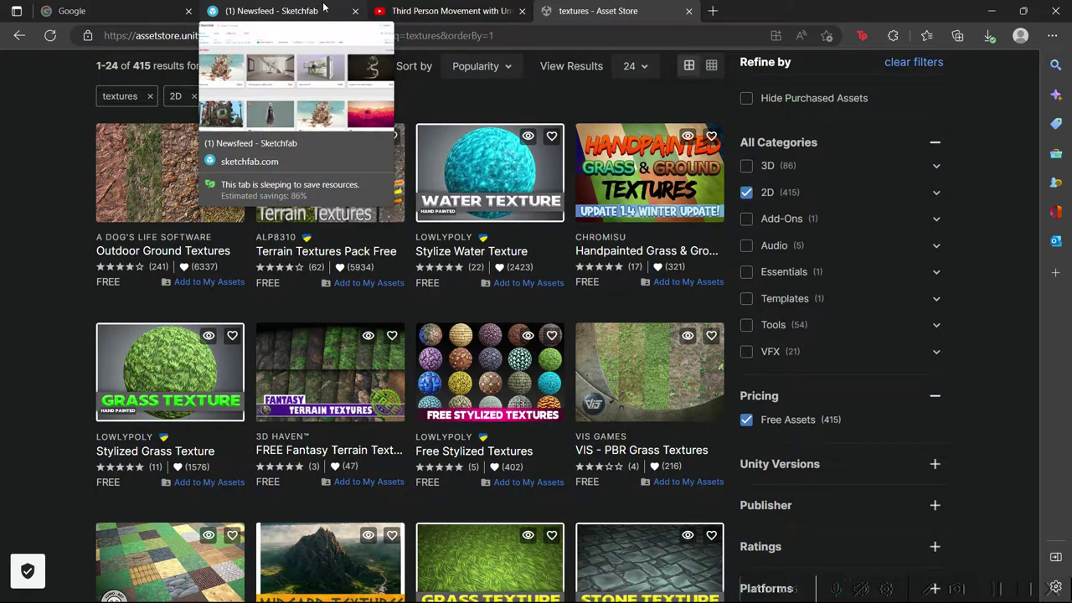
pyautogui.click(322, 10)
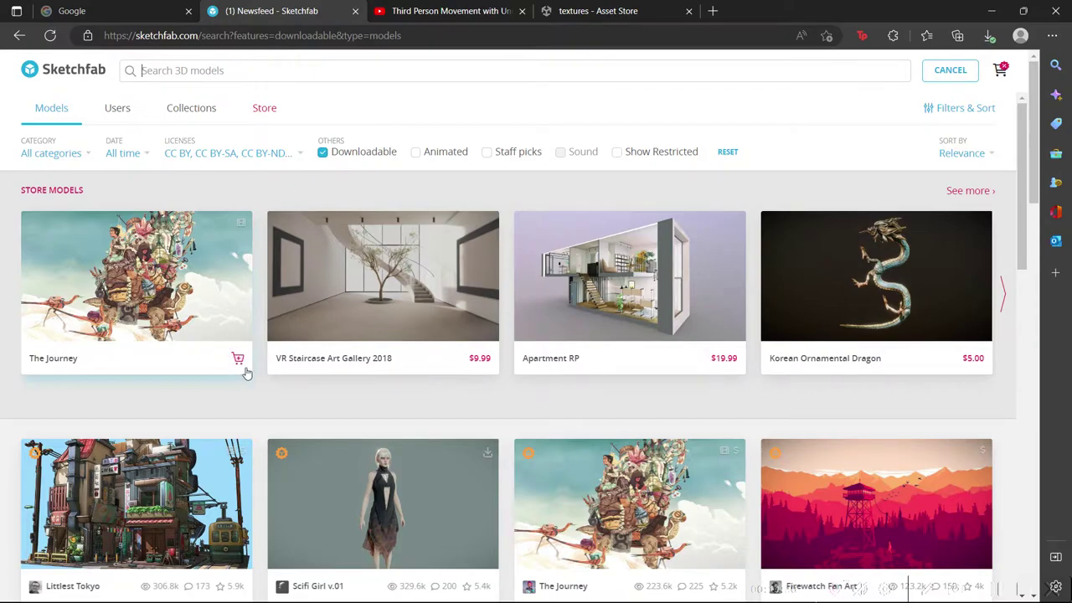
pyautogui.scroll(-2, 265, 384)
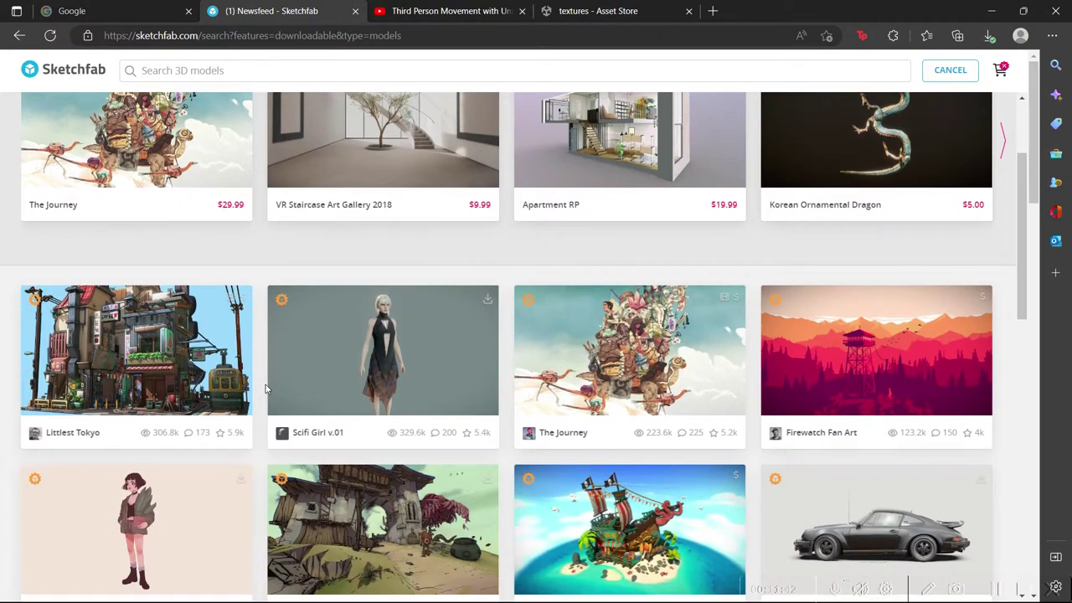
pyautogui.scroll(2, 266, 388)
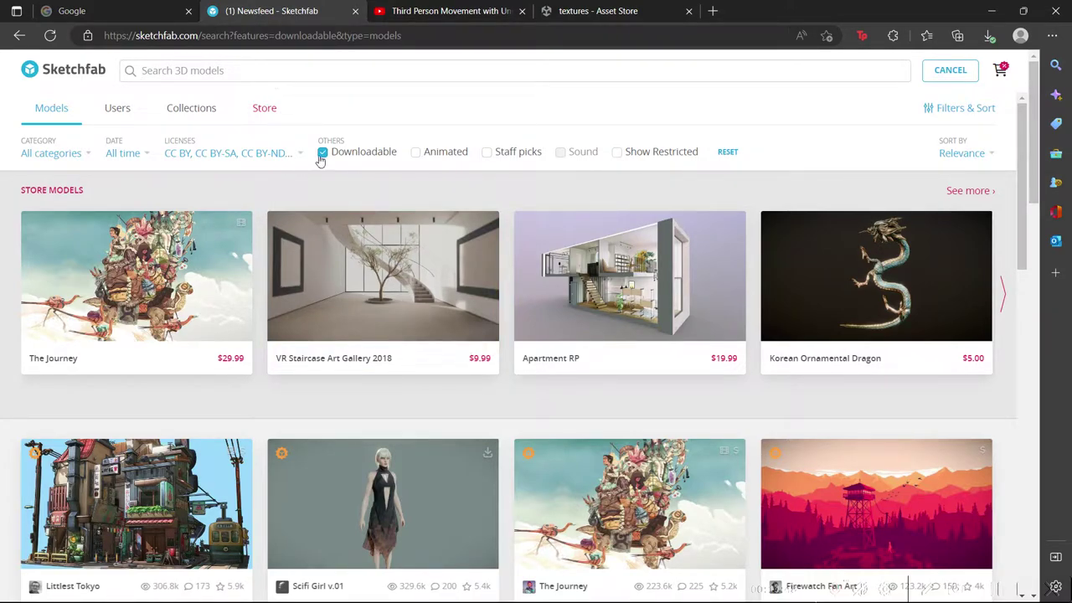
pyautogui.scroll(-1, 603, 335)
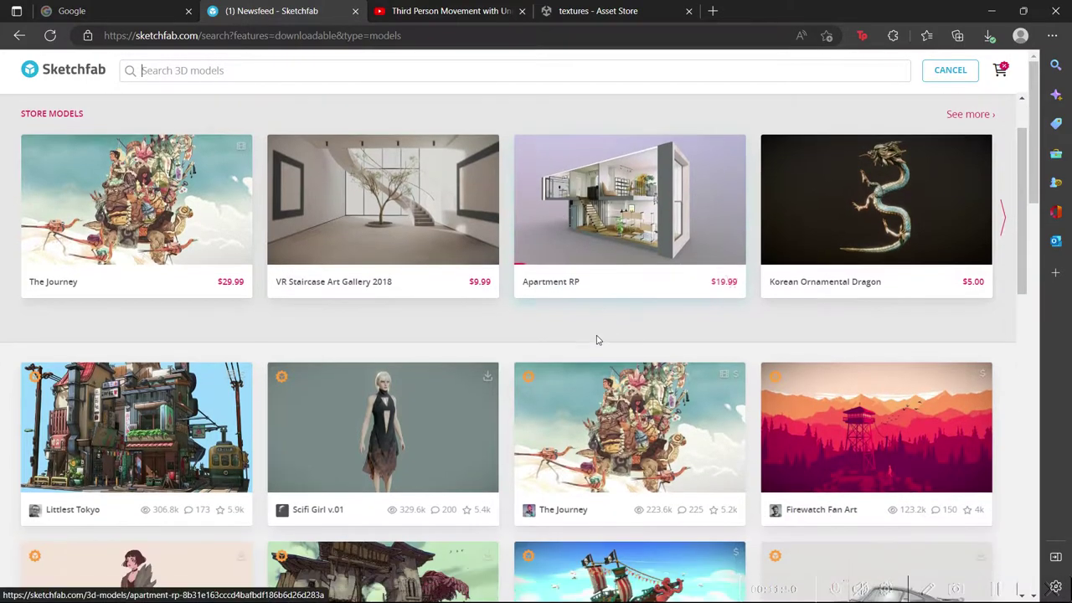
# View the download formats and licence of the Scifi Girl v.01 model, and return to the model results.
pyautogui.click(490, 377)
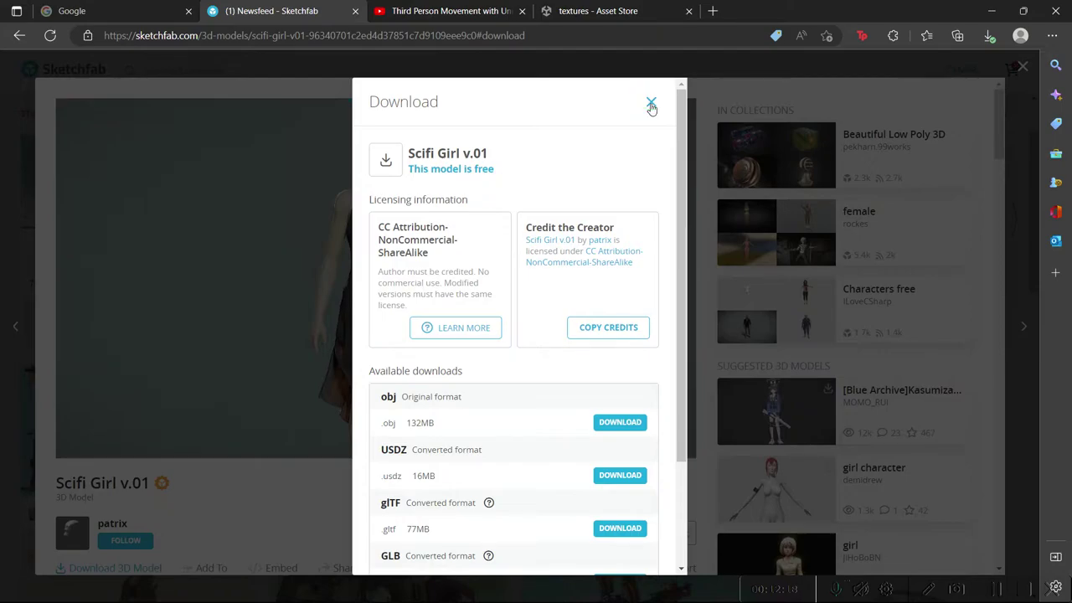
pyautogui.click(651, 105)
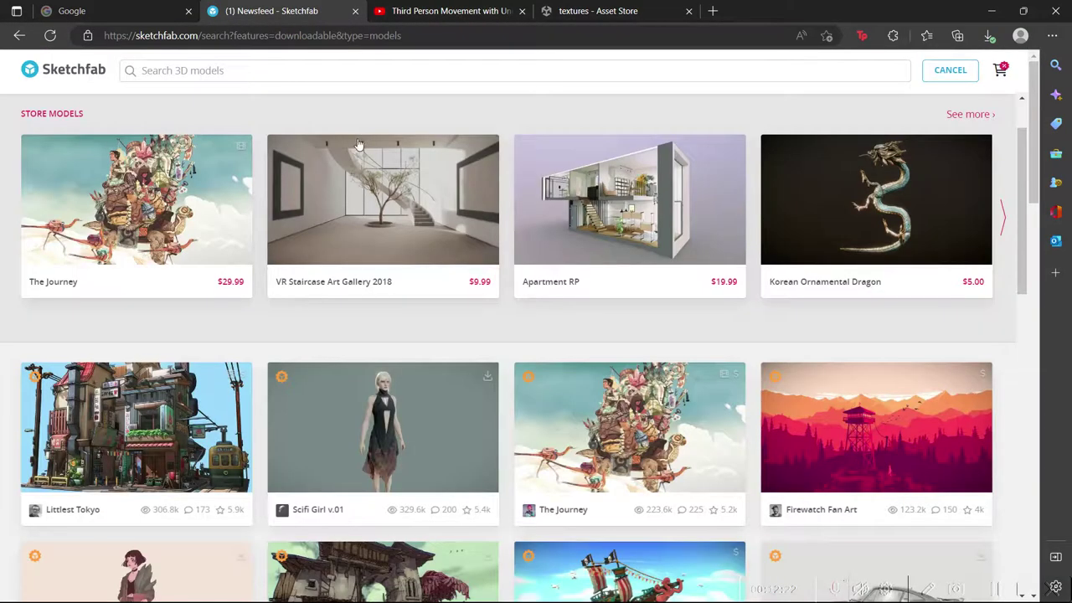
pyautogui.click(295, 58)
# View the download formats and licence of the Ftm scene model, and return to the model results.
pyautogui.scroll(-1, 347, 398)
pyautogui.scroll(-3, 348, 399)
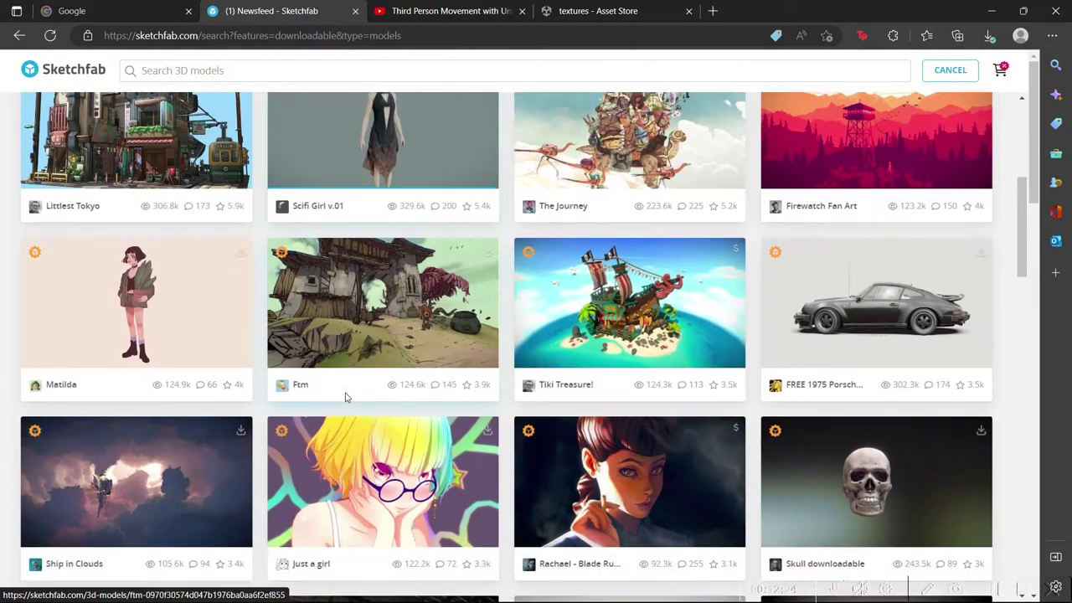
pyautogui.click(488, 254)
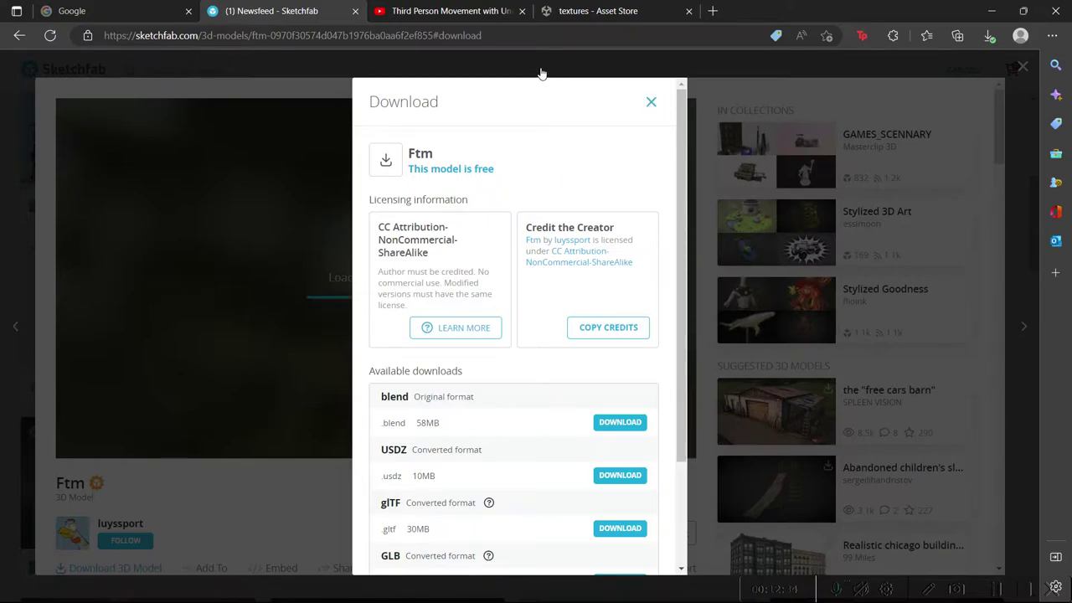
pyautogui.click(106, 65)
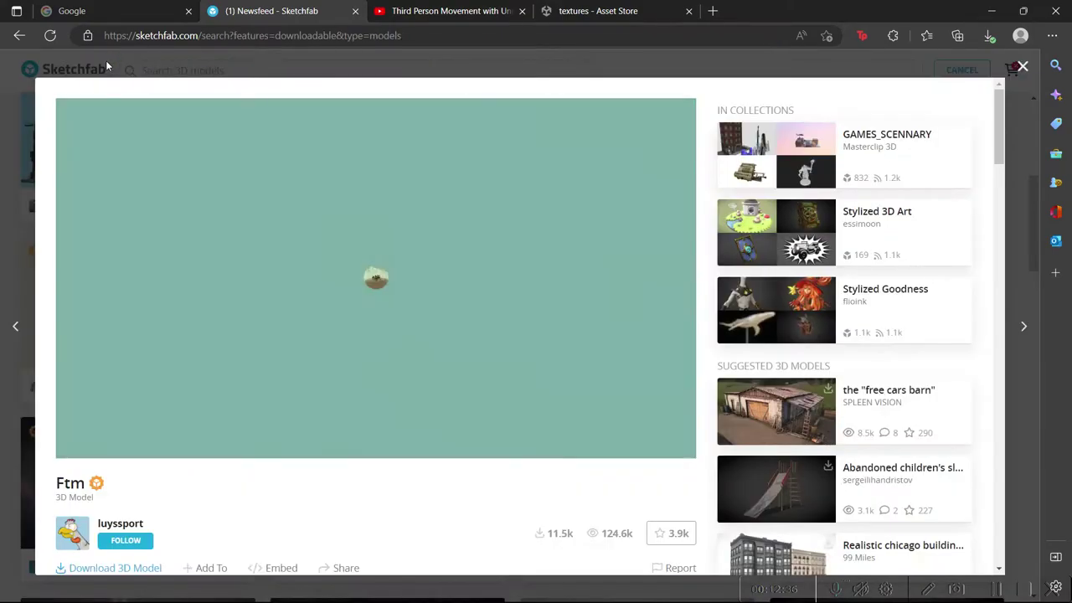
pyautogui.click(105, 60)
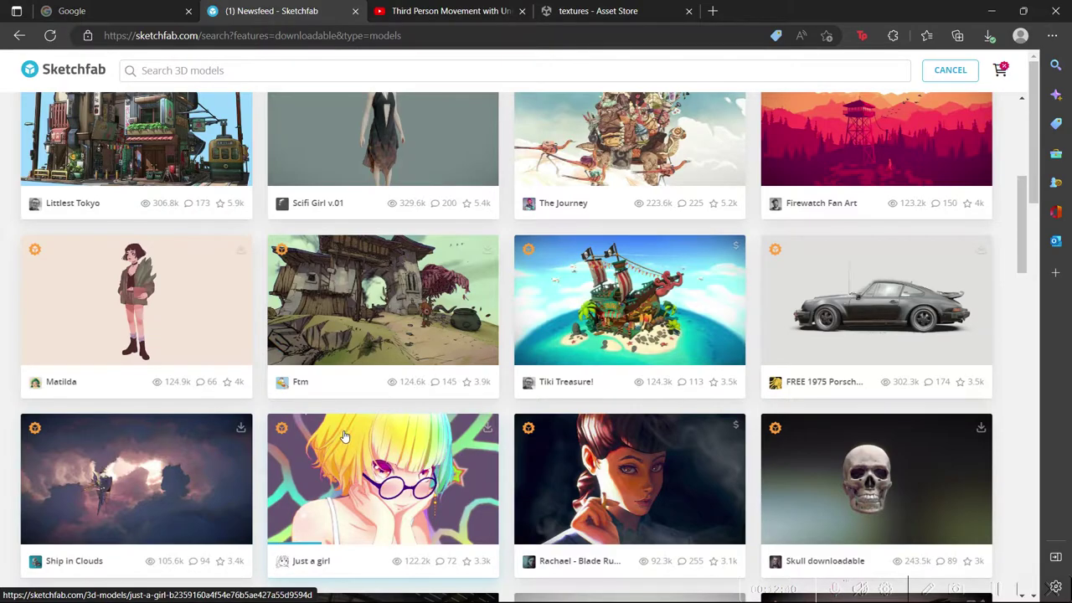
# View the download formats and licence of the Matilda model, and return to the model results.
pyautogui.click(241, 253)
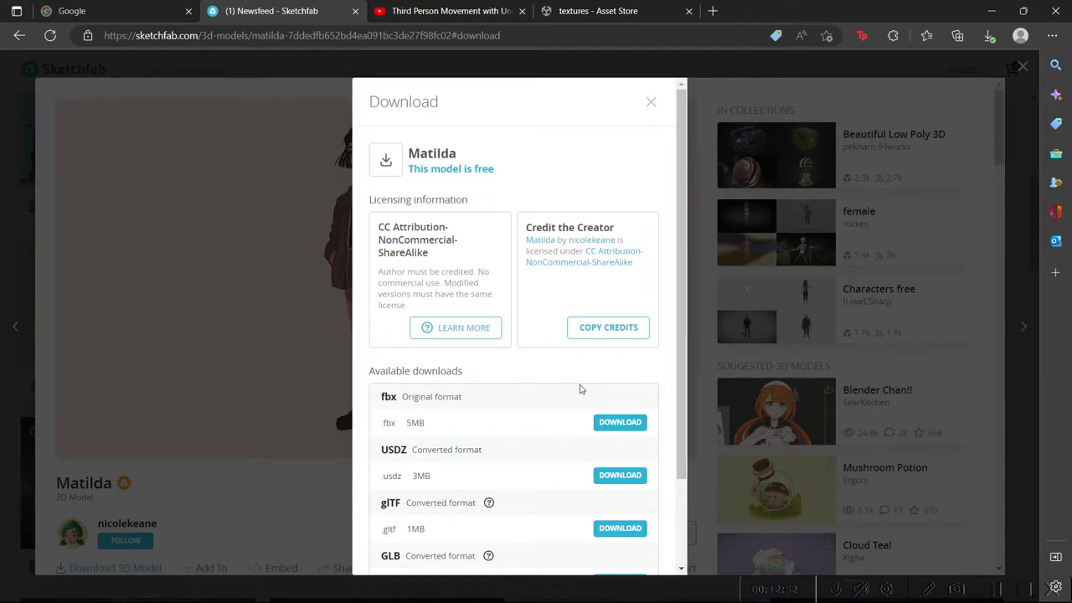
pyautogui.click(651, 104)
pyautogui.hotkey('alt', 'Left')
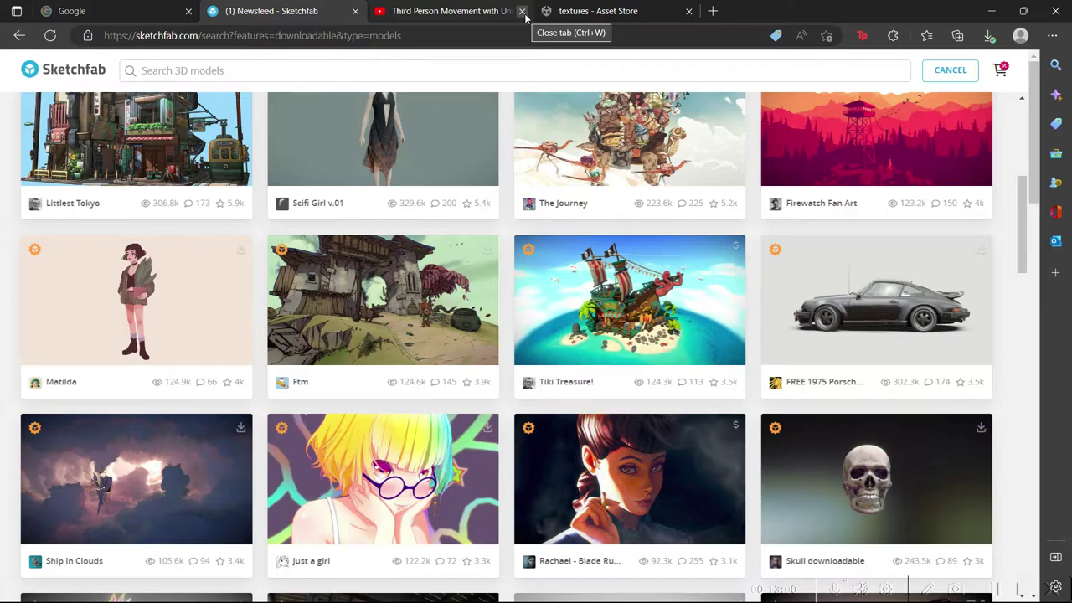
# Close the Third Person Movement video page and search Google for "png pic".
pyautogui.click(522, 11)
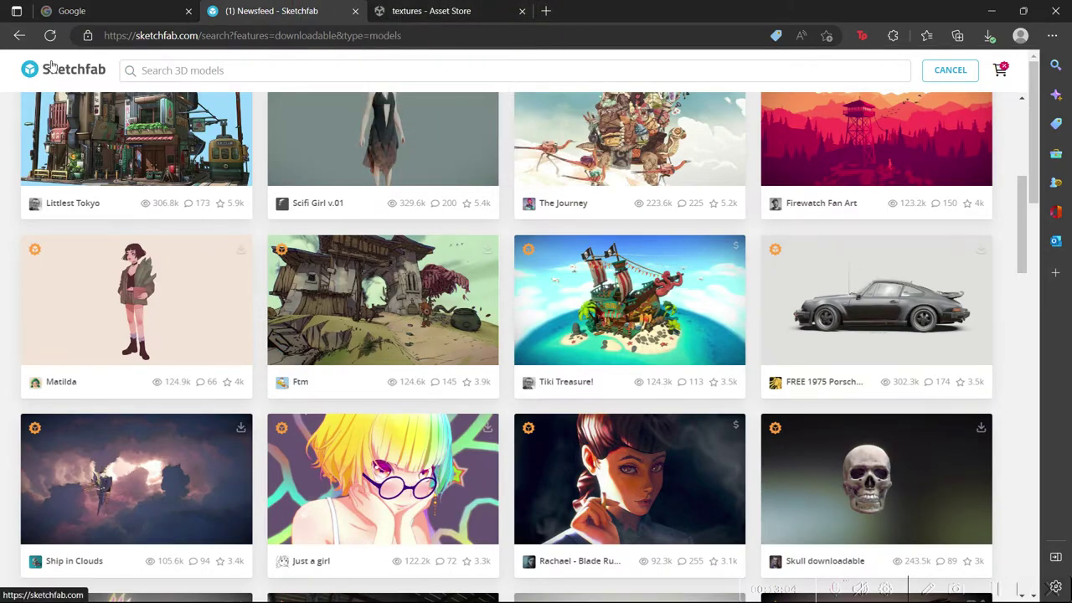
pyautogui.click(138, 9)
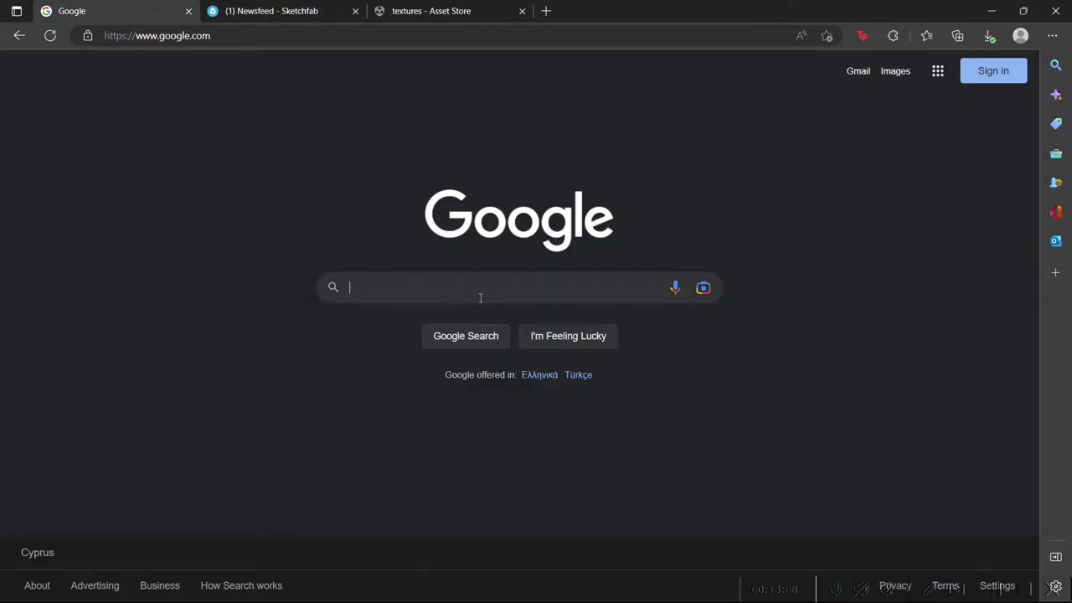
pyautogui.click(480, 295)
pyautogui.write('png ')
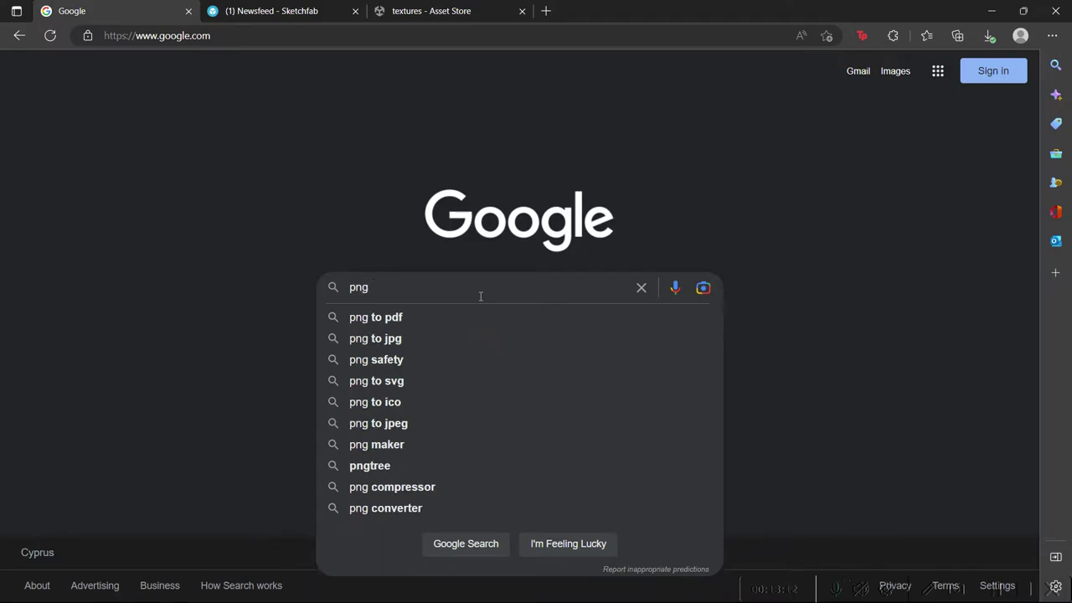
pyautogui.write('te')
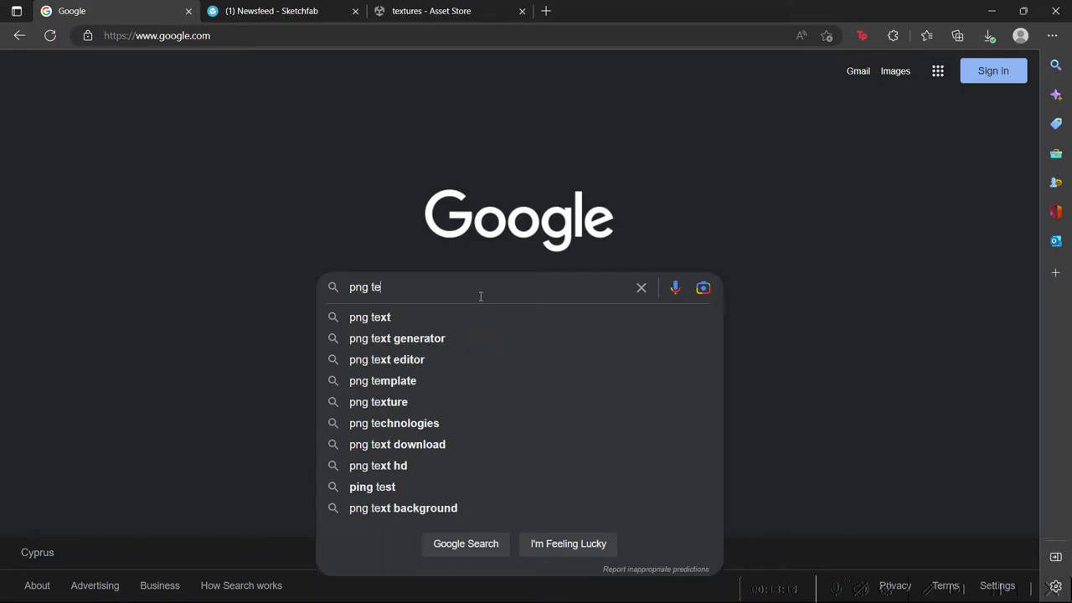
pyautogui.press('BackSpace')
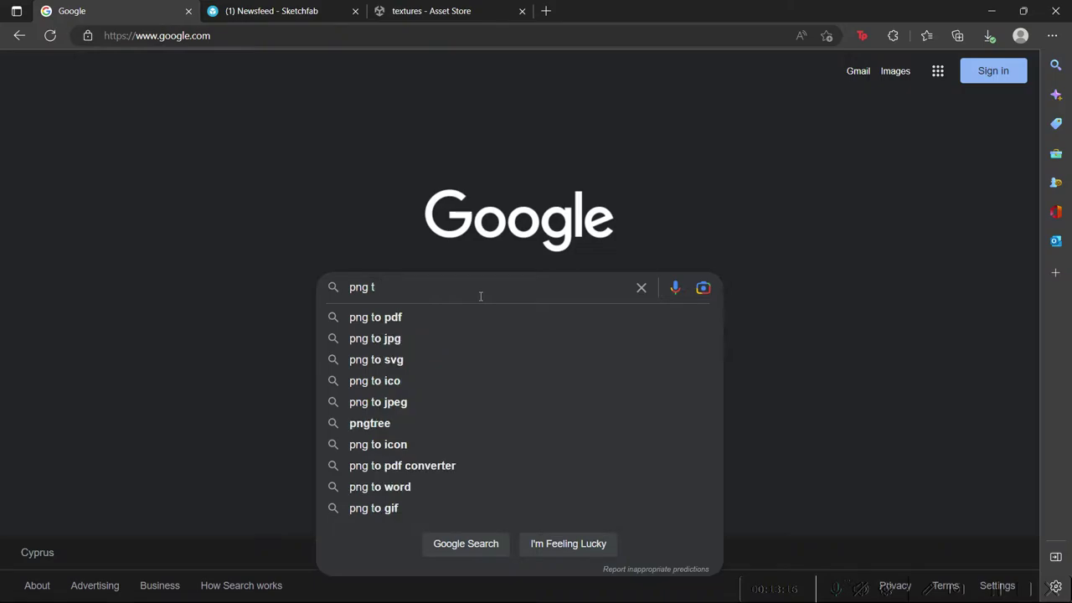
pyautogui.press('BackSpace')
pyautogui.write('pic')
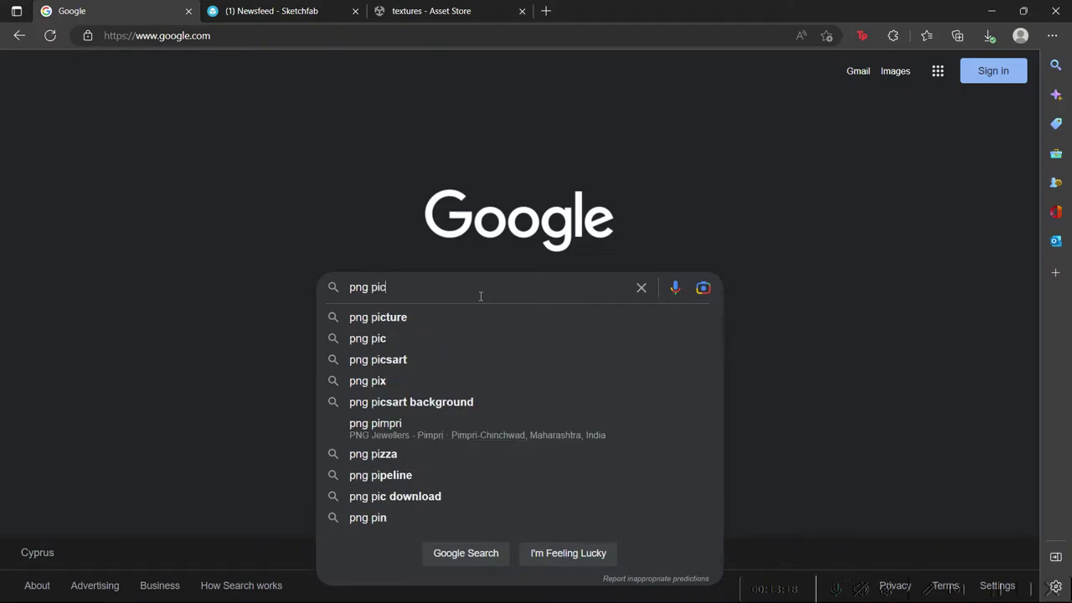
pyautogui.press('Return')
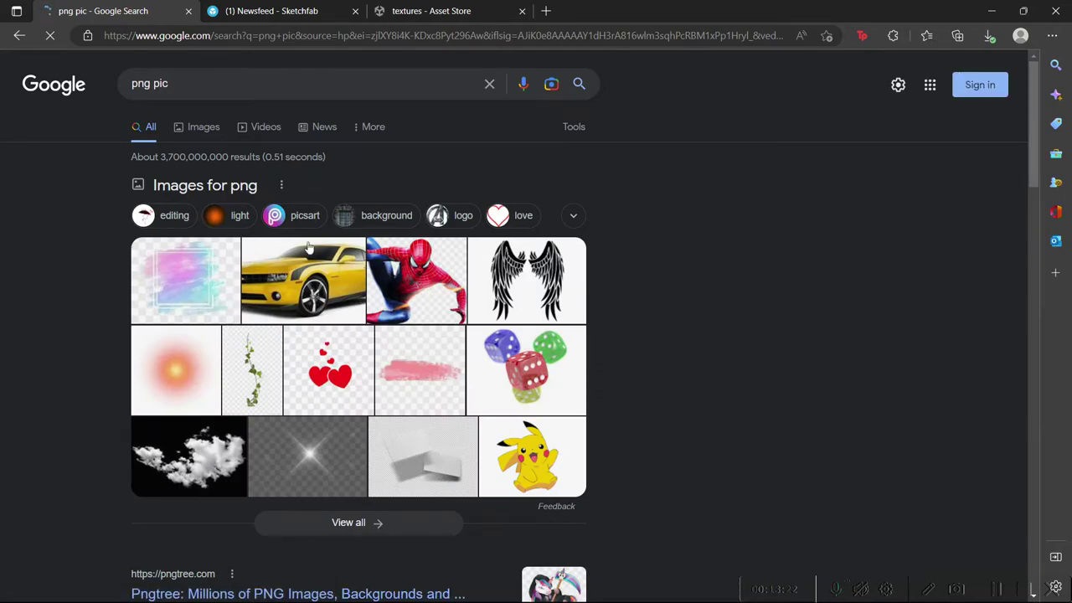
# Open the Pngtree site from the search results and browse its free PNG images.
pyautogui.scroll(-3, 290, 400)
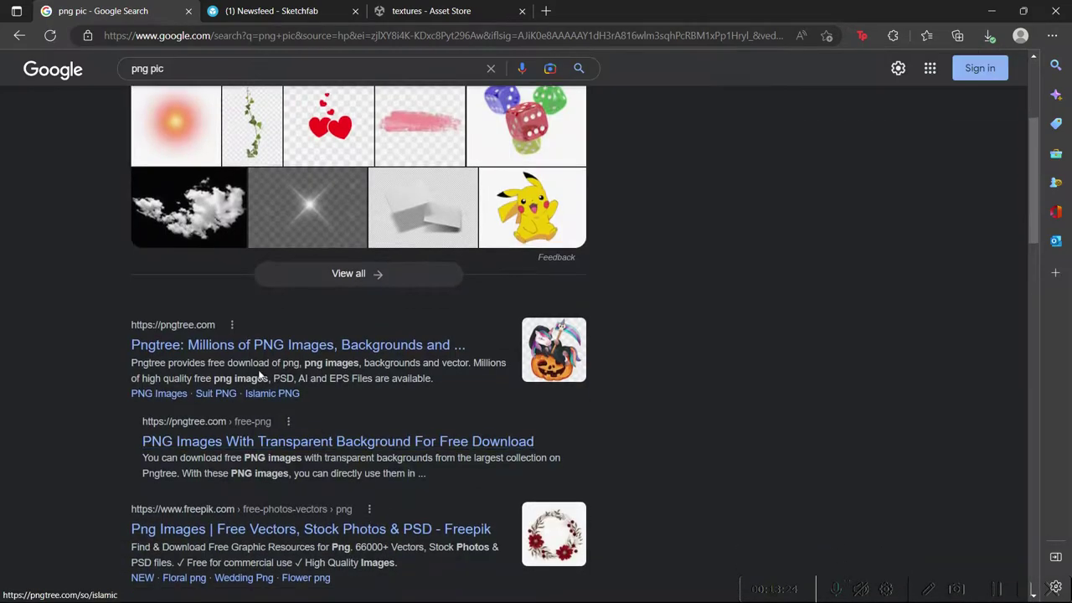
pyautogui.click(262, 345)
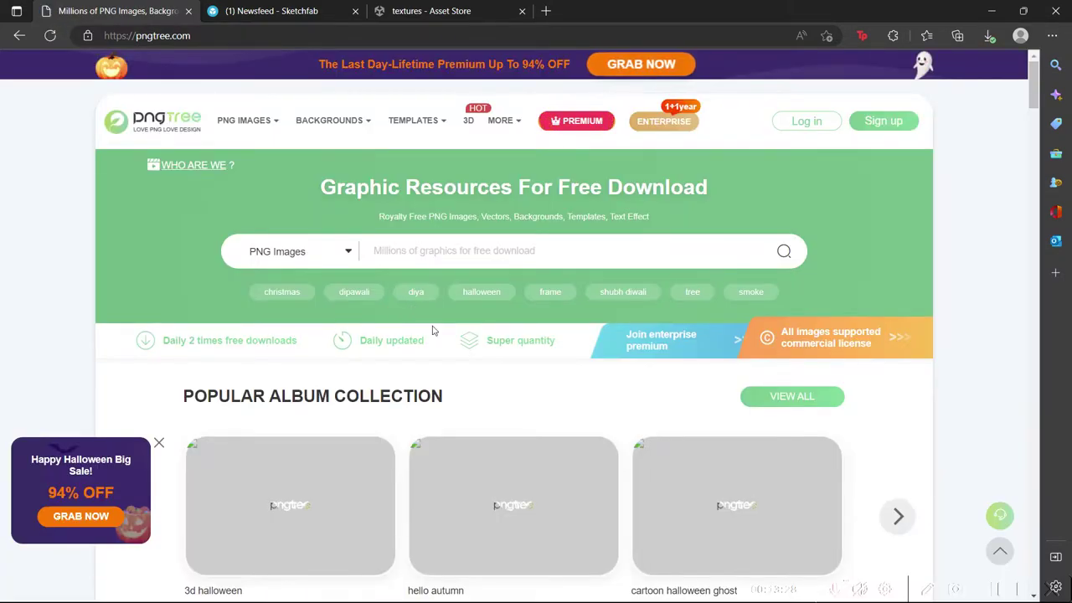
pyautogui.scroll(-2, 463, 398)
pyautogui.scroll(-1, 463, 399)
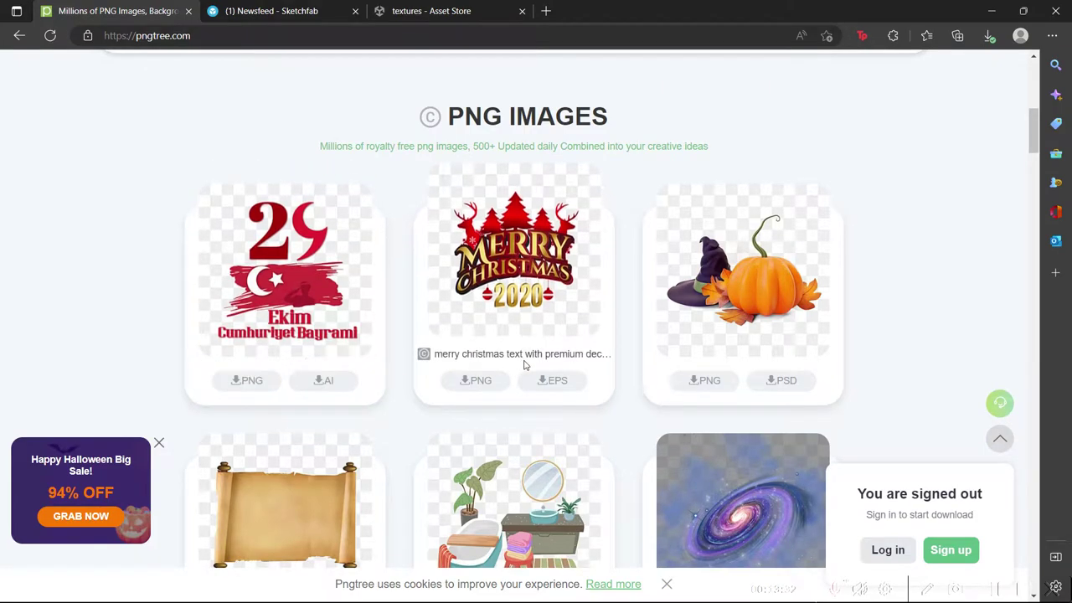
pyautogui.scroll(-2, 524, 366)
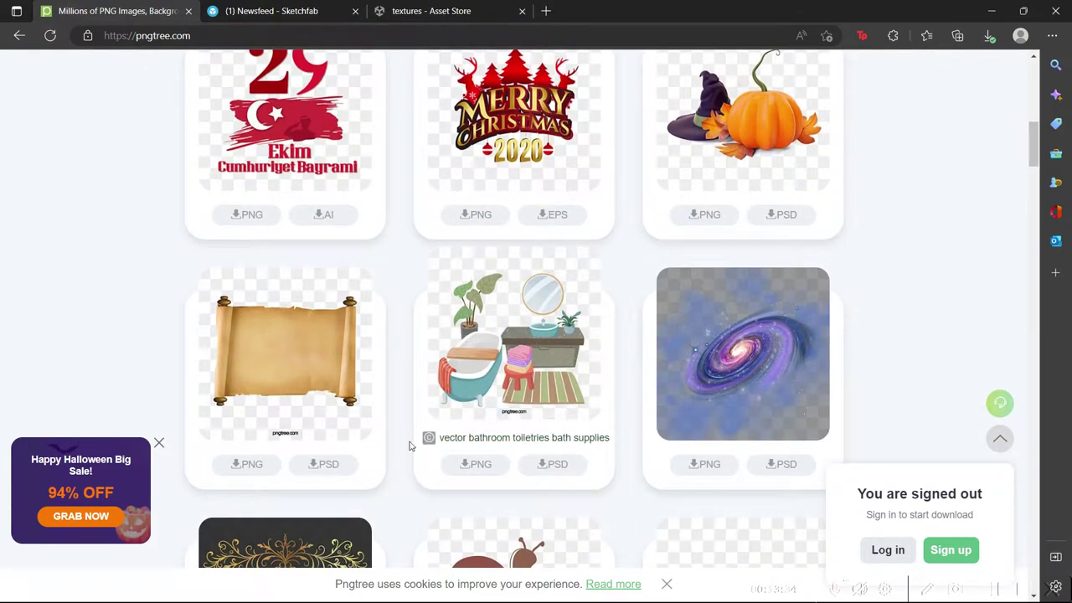
pyautogui.scroll(-2, 411, 438)
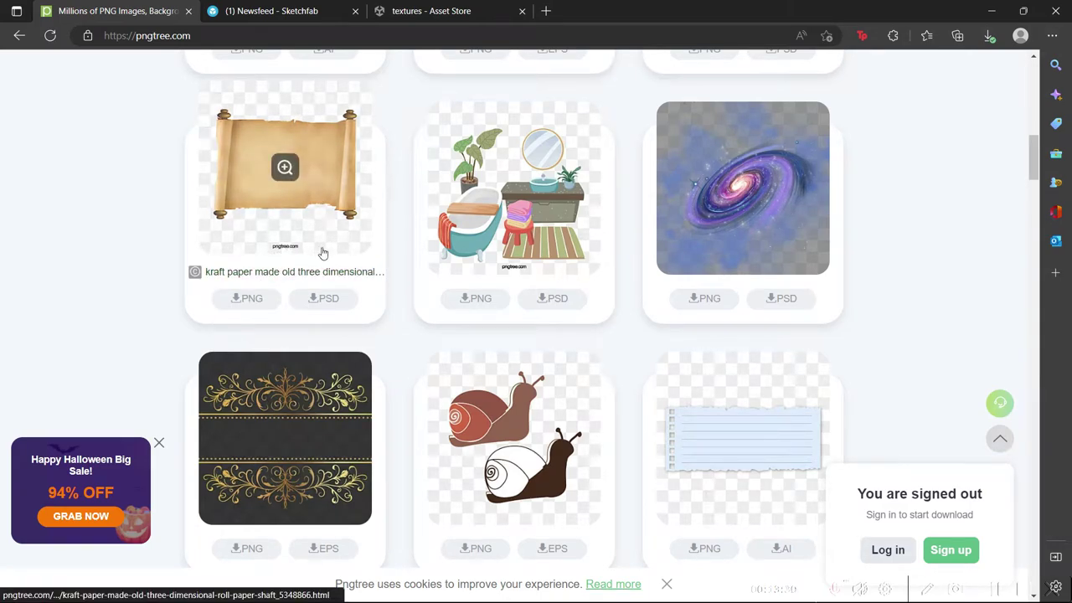
pyautogui.scroll(-3, 426, 402)
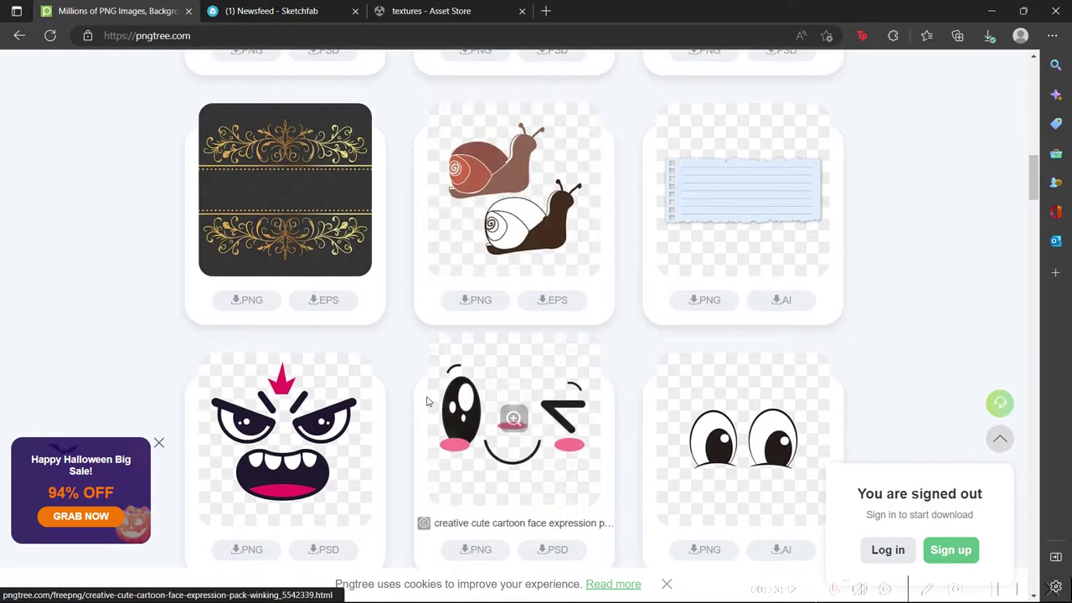
pyautogui.scroll(-5, 427, 402)
pyautogui.scroll(4, 424, 400)
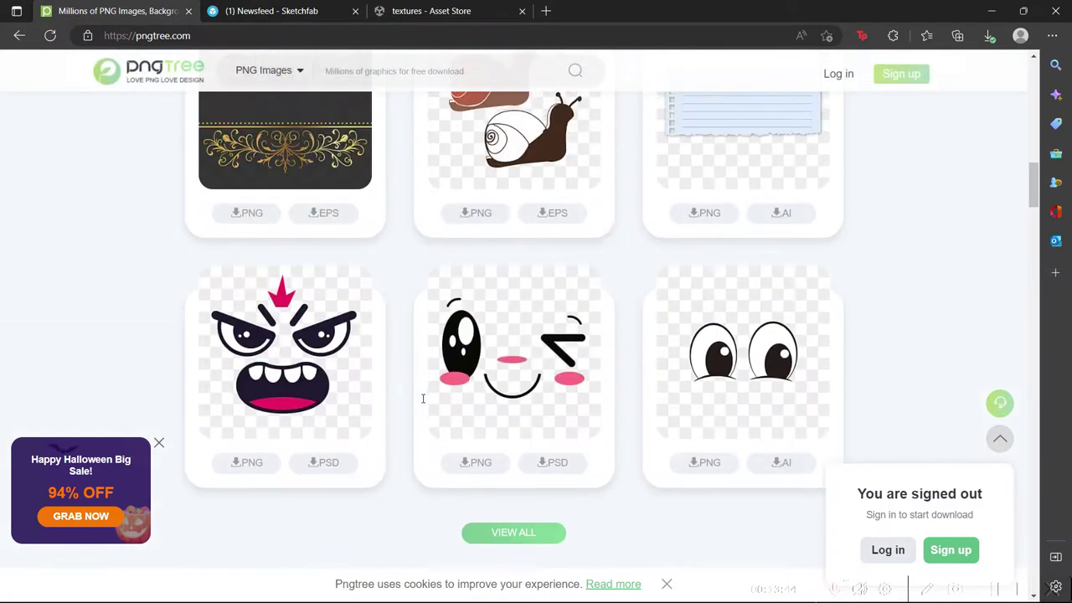
# Try to download the cartoon eyes image from Pngtree as a PNG, and return to the search results.
pyautogui.click(717, 471)
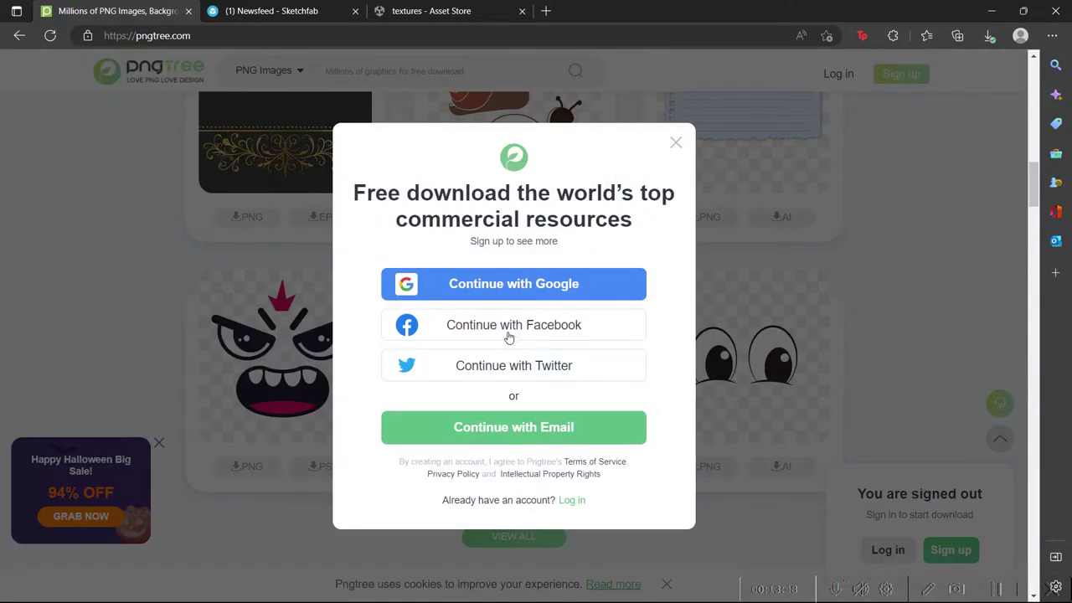
pyautogui.click(675, 143)
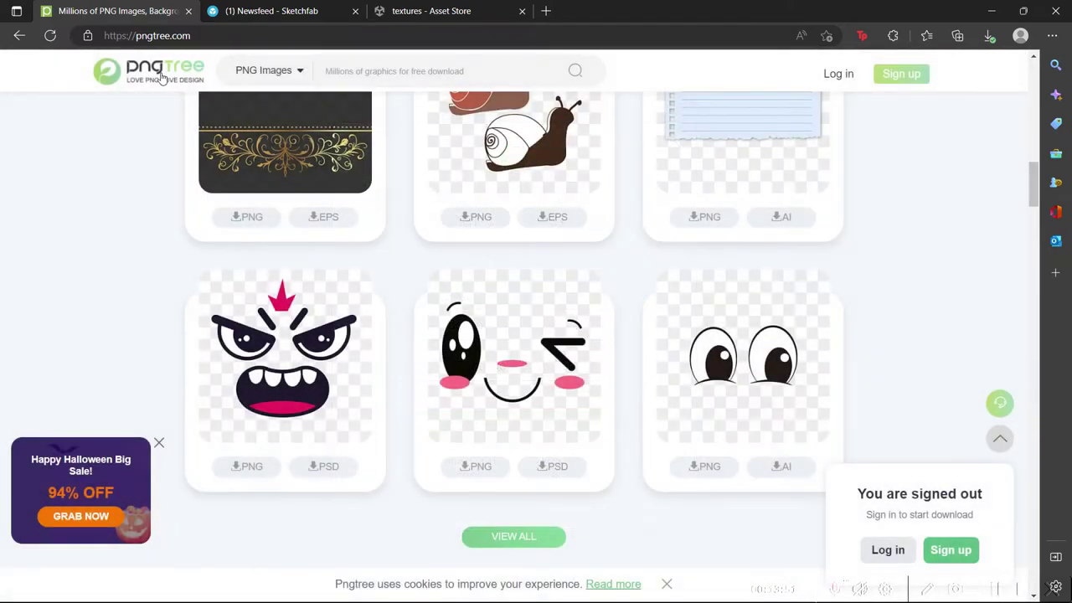
pyautogui.click(20, 35)
# Open the Freepik PNG images result, browse its pictures and return to the search results.
pyautogui.scroll(-6, 182, 356)
pyautogui.scroll(-1, 192, 388)
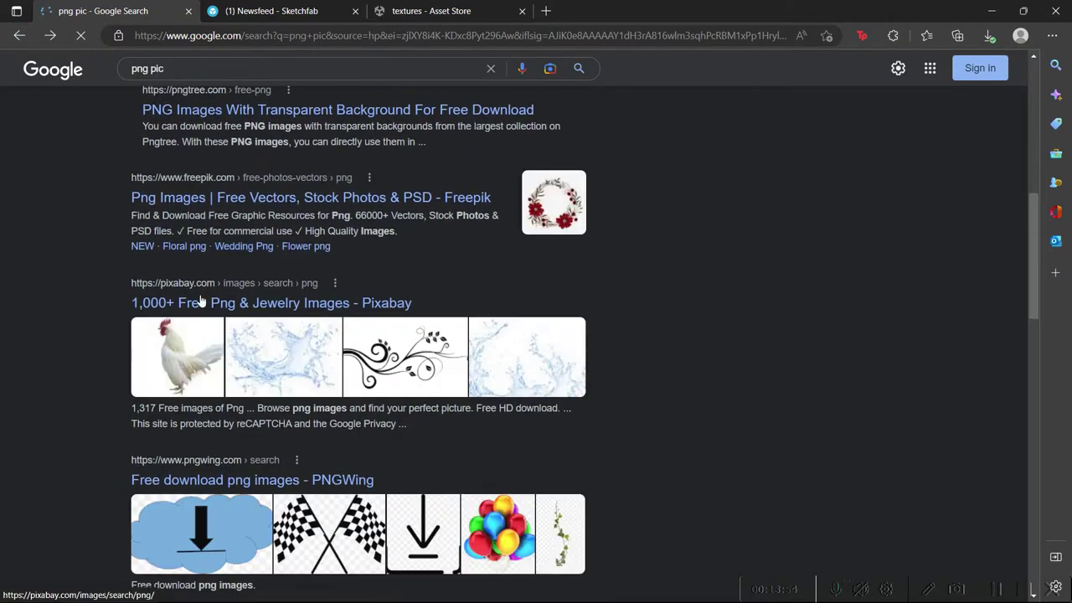
pyautogui.click(188, 199)
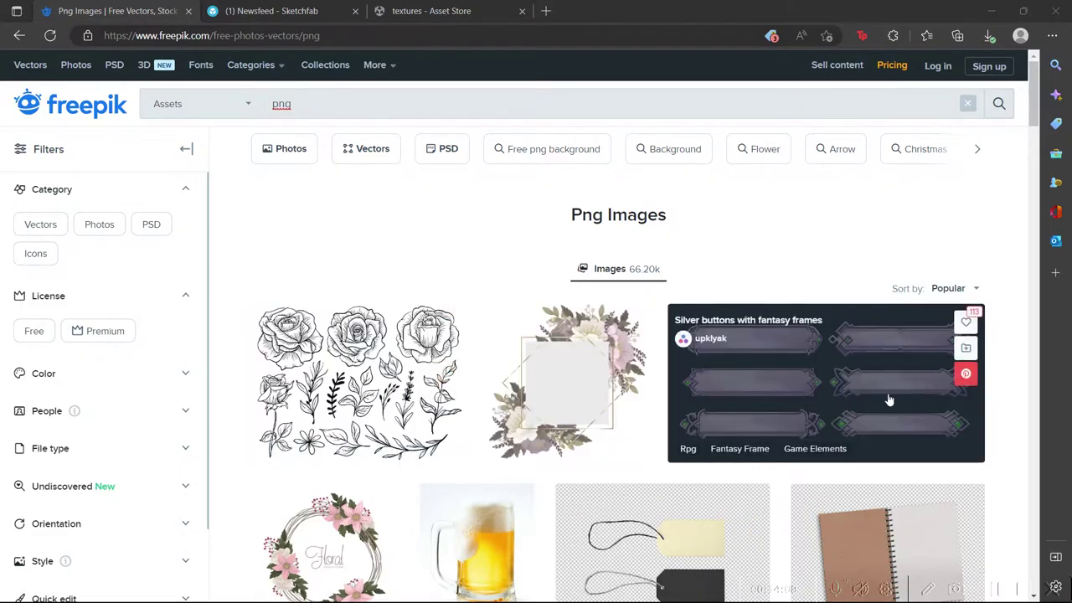
pyautogui.scroll(-3, 373, 436)
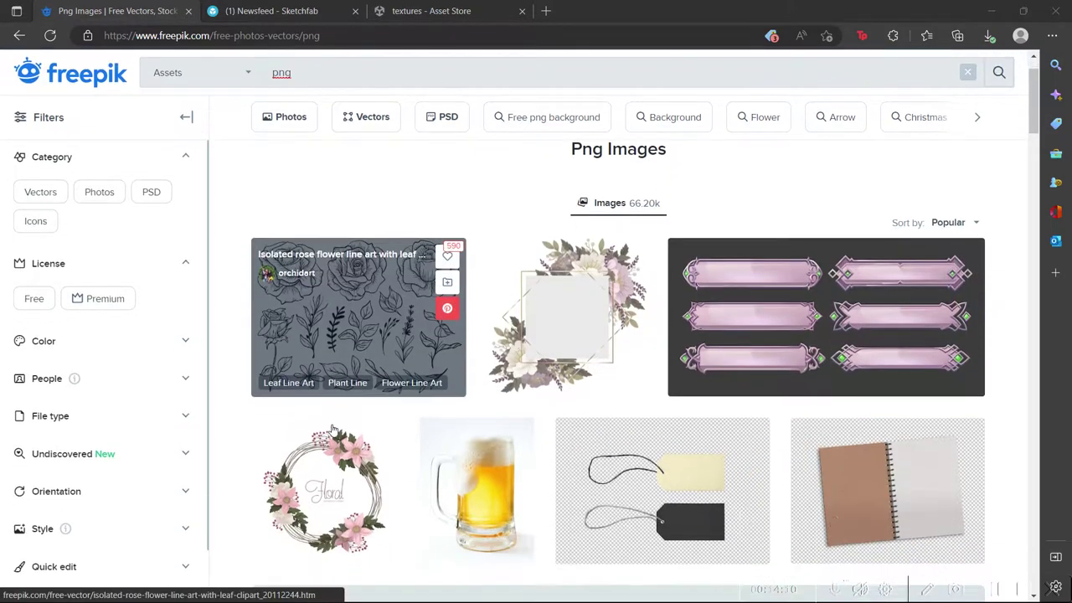
pyautogui.scroll(-9, 656, 400)
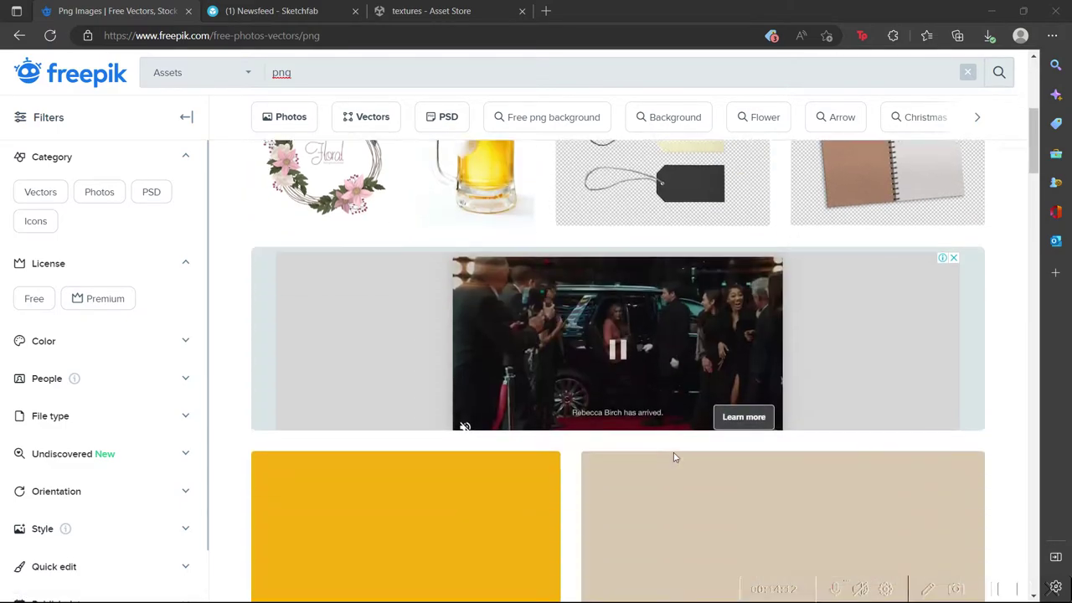
pyautogui.scroll(2, 662, 443)
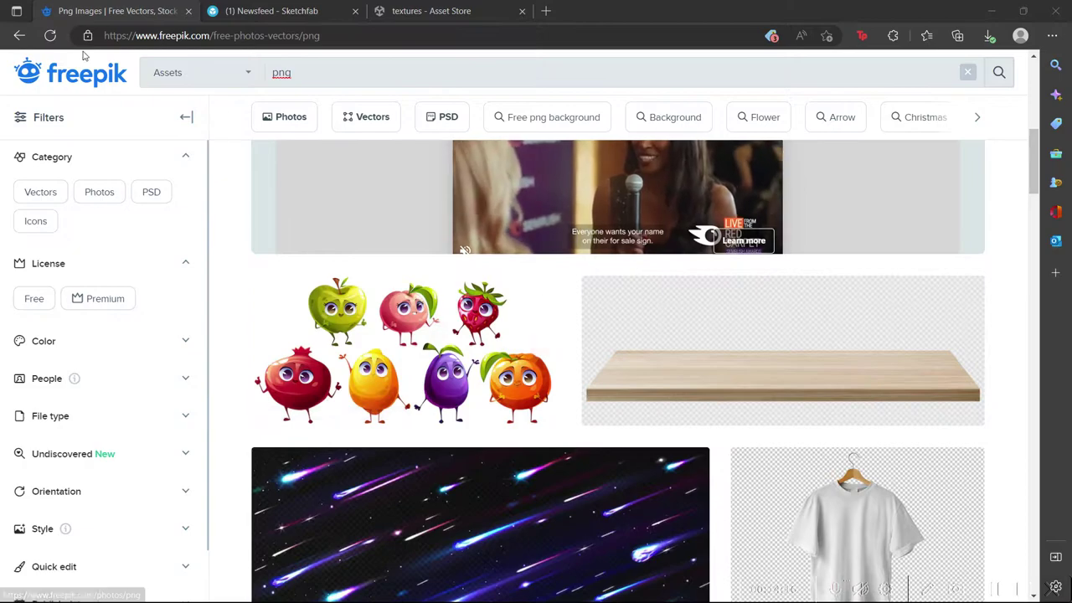
pyautogui.click(13, 39)
# Open the PNGWing result for free PNG images and browse its transparent pictures down to the coconut trees.
pyautogui.scroll(-3, 247, 373)
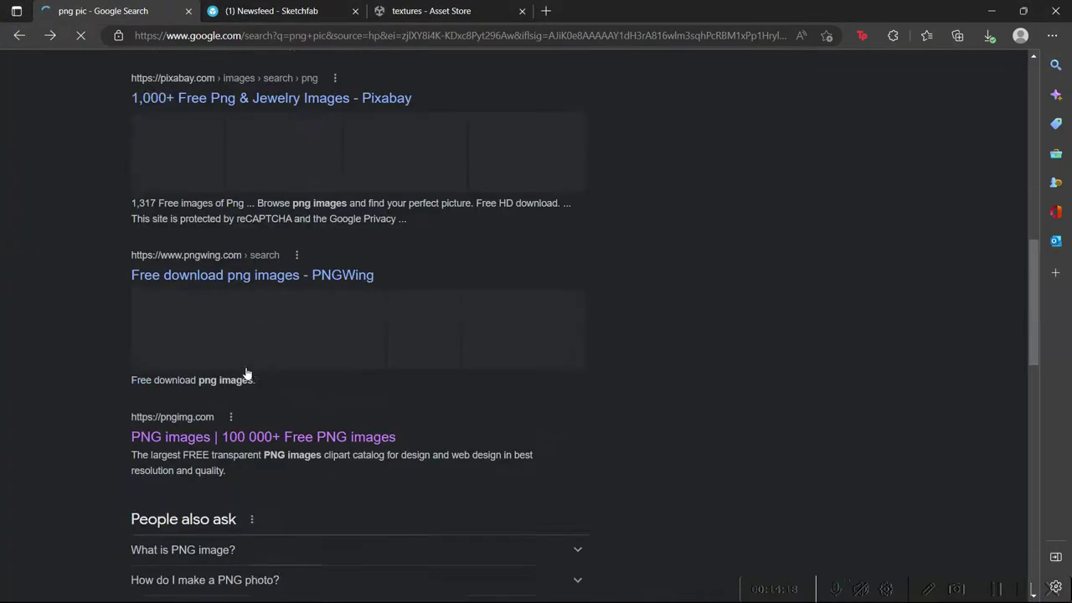
pyautogui.scroll(2, 245, 366)
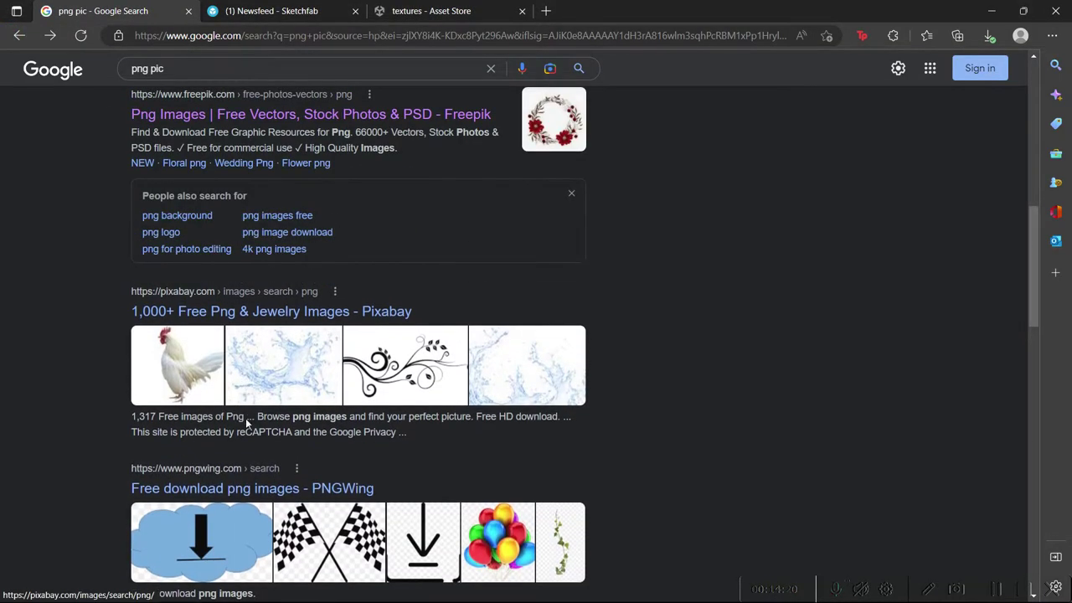
pyautogui.scroll(-1, 243, 483)
pyautogui.click(248, 408)
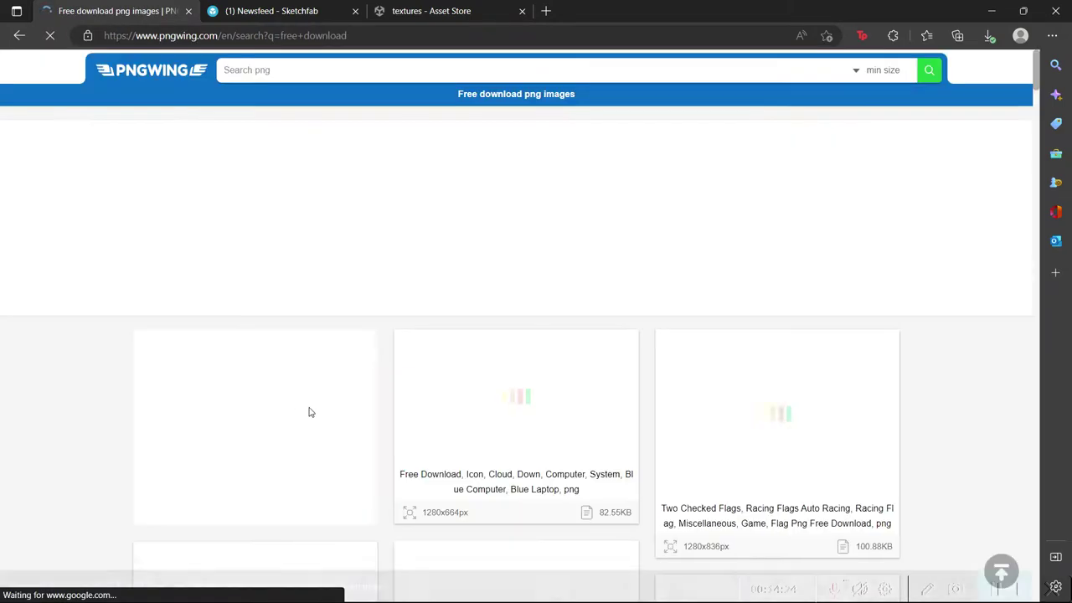
pyautogui.scroll(-9, 567, 445)
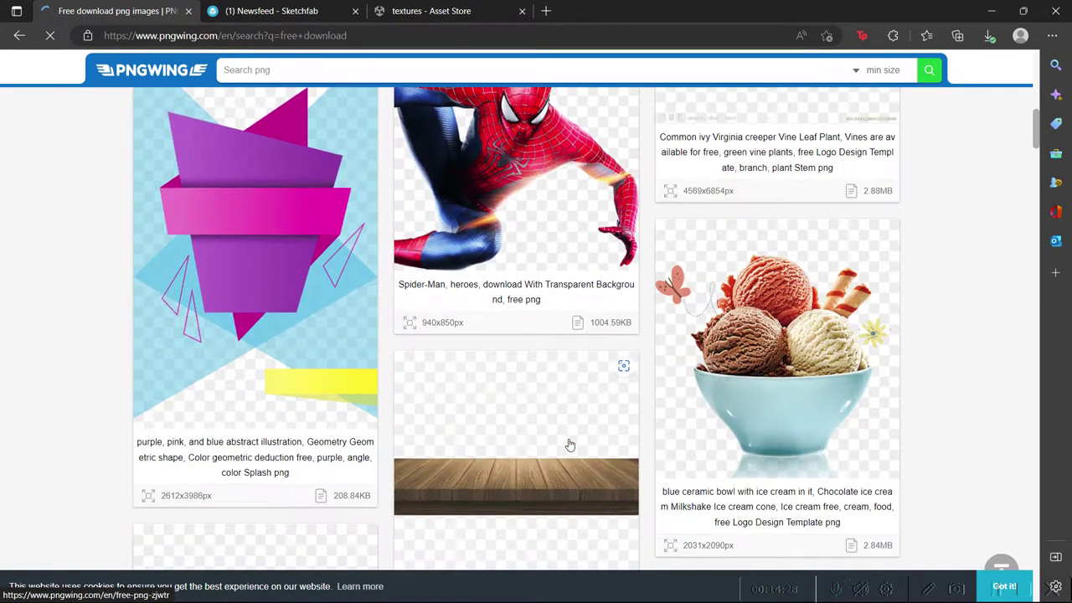
pyautogui.scroll(-5, 568, 445)
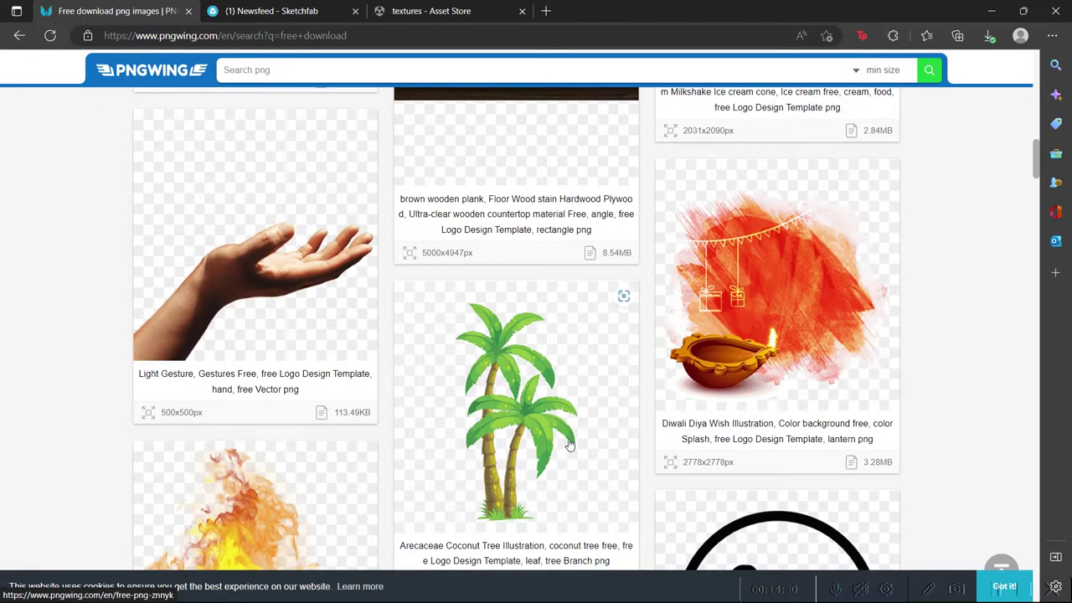
pyautogui.scroll(-3, 562, 441)
# Open the Arecaceae Coconut Tree Illustration and proceed to its PNG download page, closing the advertisement.
pyautogui.click(548, 254)
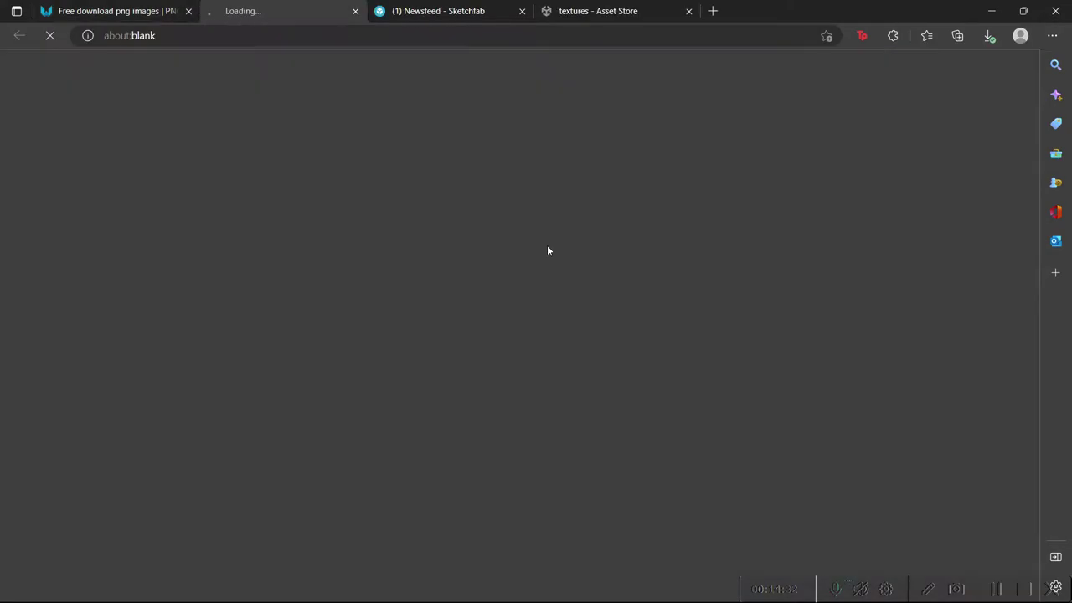
pyautogui.scroll(-5, 432, 300)
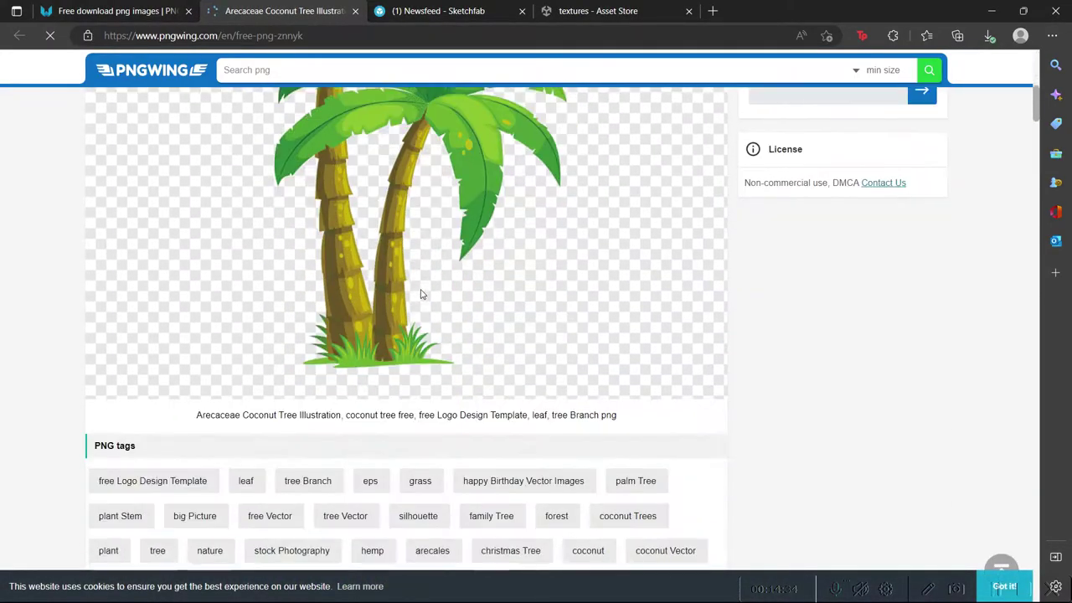
pyautogui.scroll(-2, 419, 277)
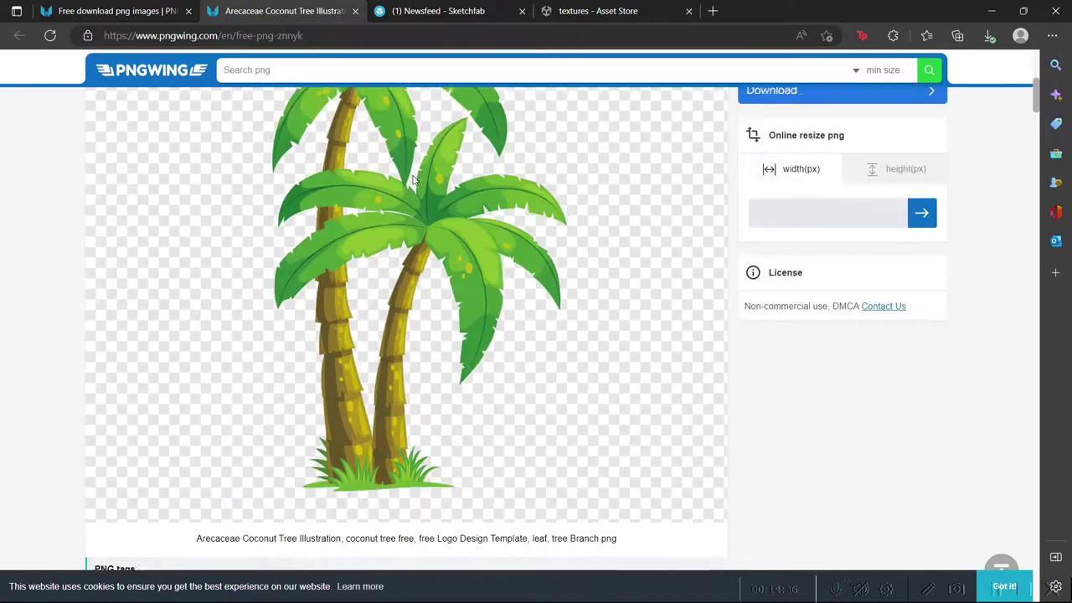
pyautogui.scroll(-5, 405, 199)
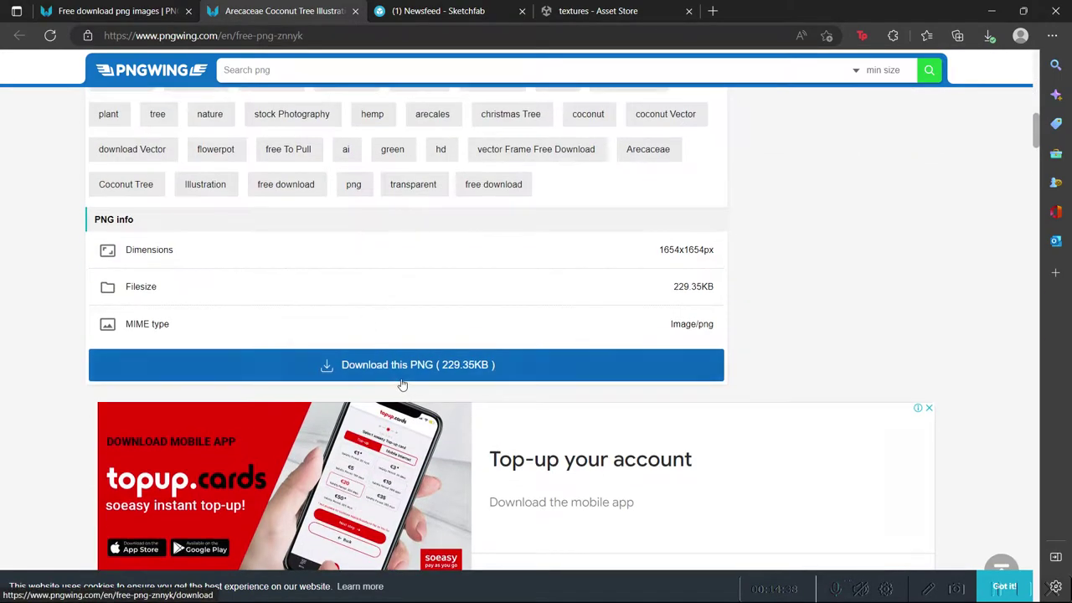
pyautogui.click(401, 379)
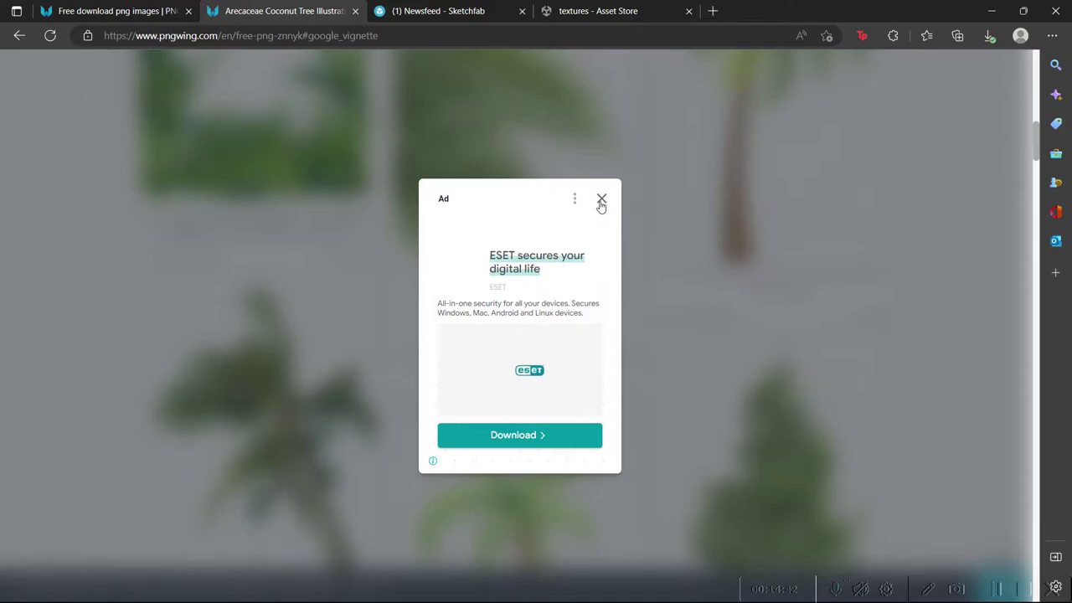
pyautogui.click(601, 204)
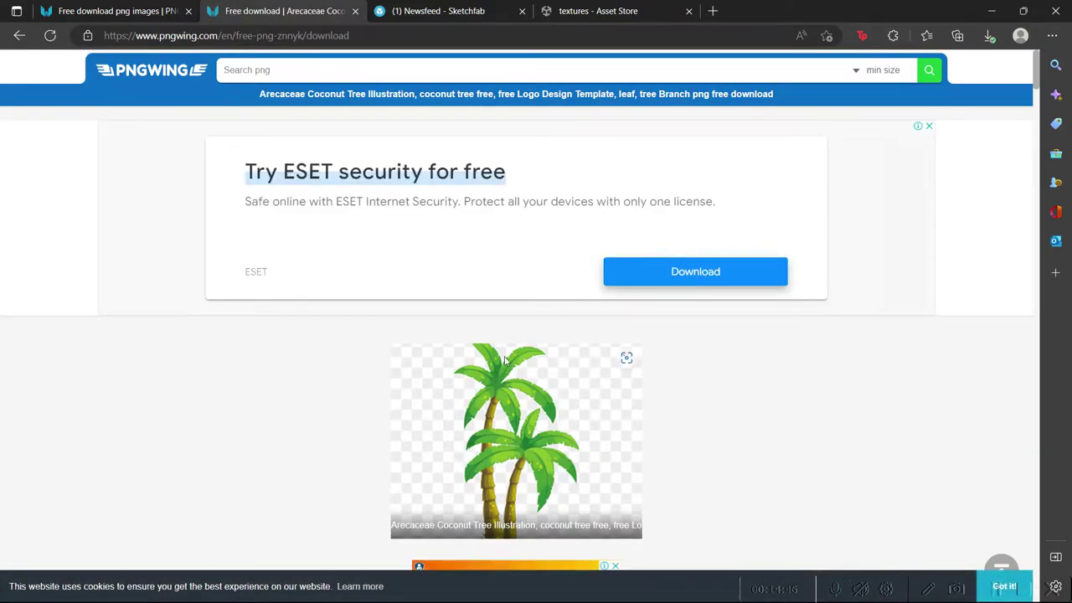
# Try to download the coconut tree picture as a PNG from its PNGWing download page, checking the browser's download list.
pyautogui.scroll(-2, 505, 359)
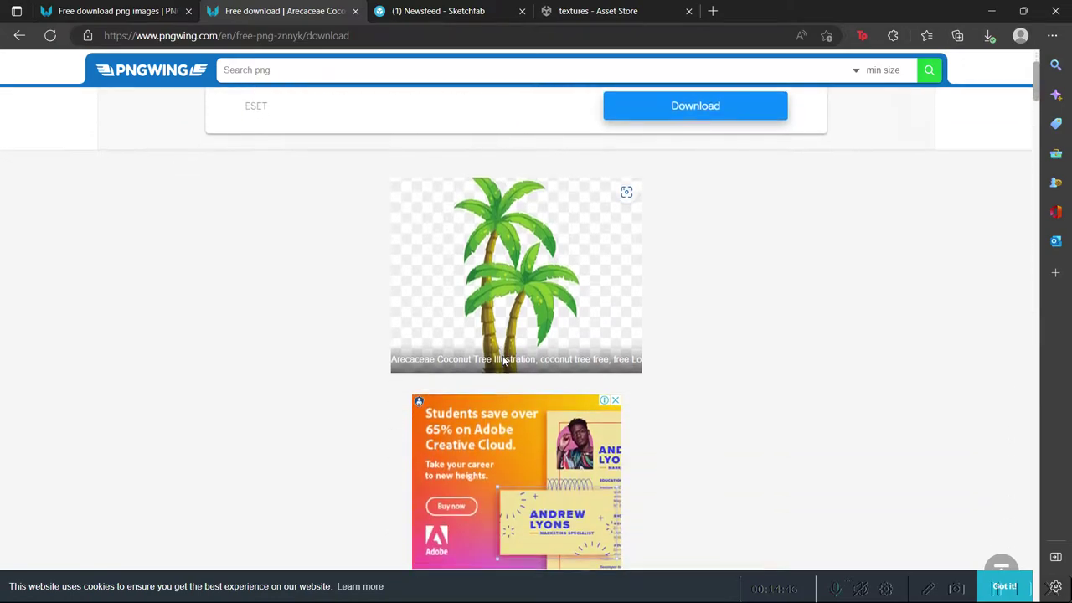
pyautogui.click(990, 40)
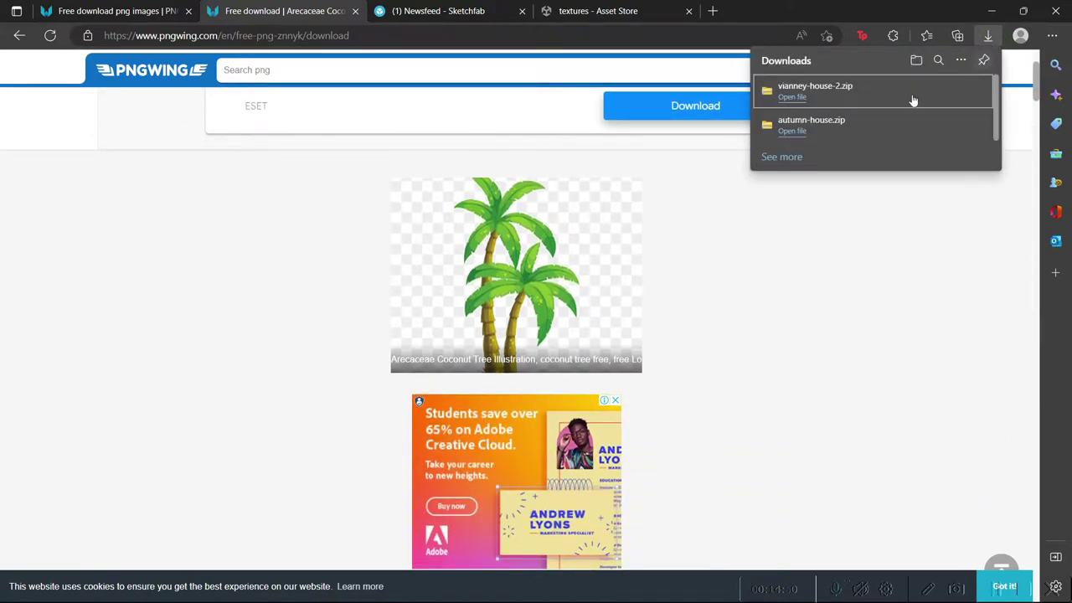
pyautogui.click(47, 296)
pyautogui.scroll(-3, 75, 297)
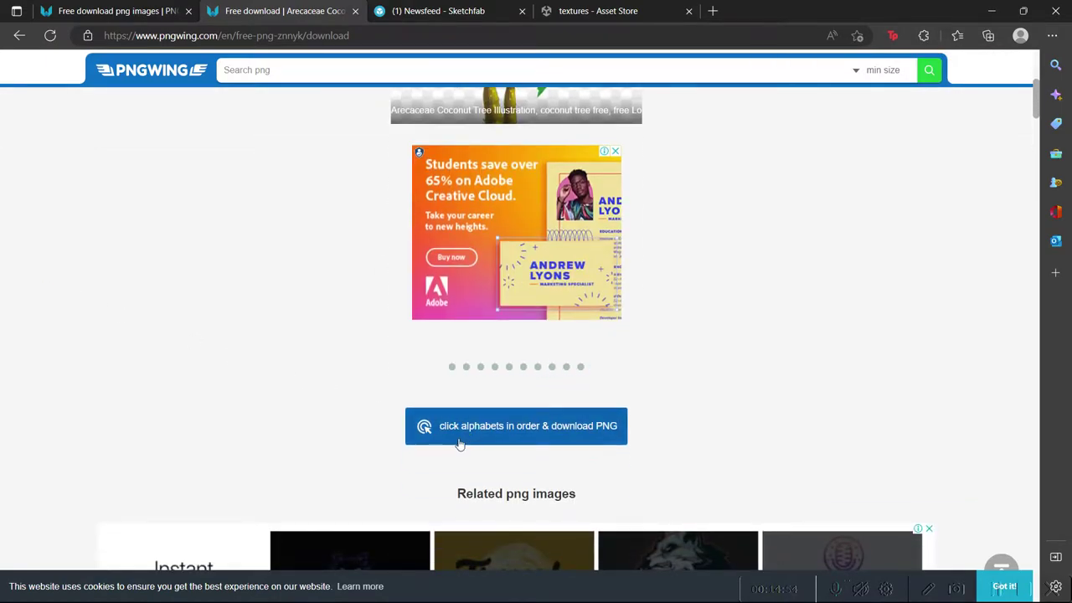
pyautogui.scroll(-2, 466, 443)
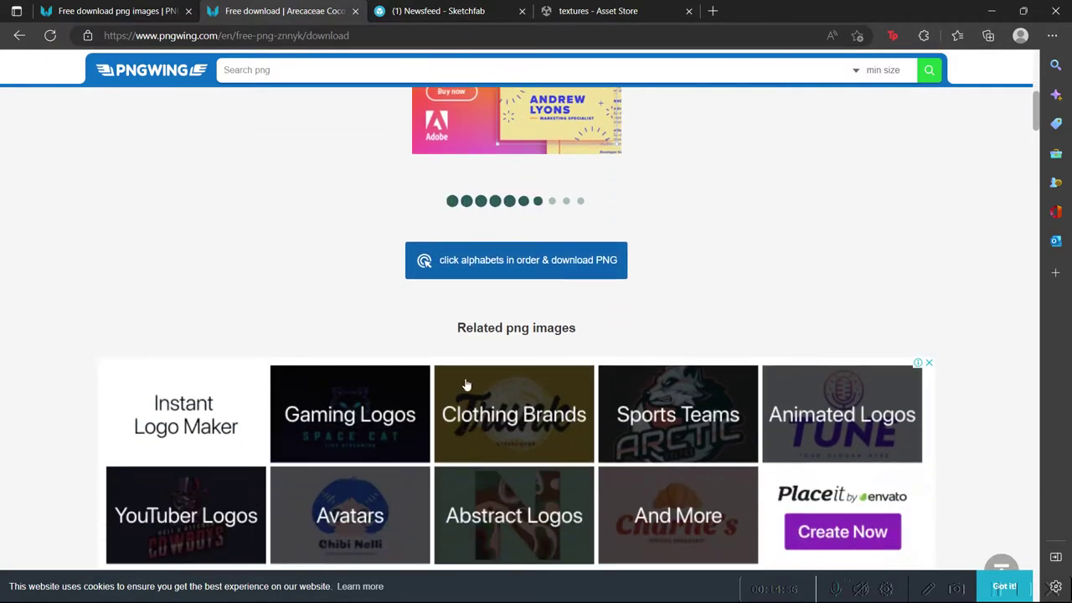
pyautogui.click(469, 268)
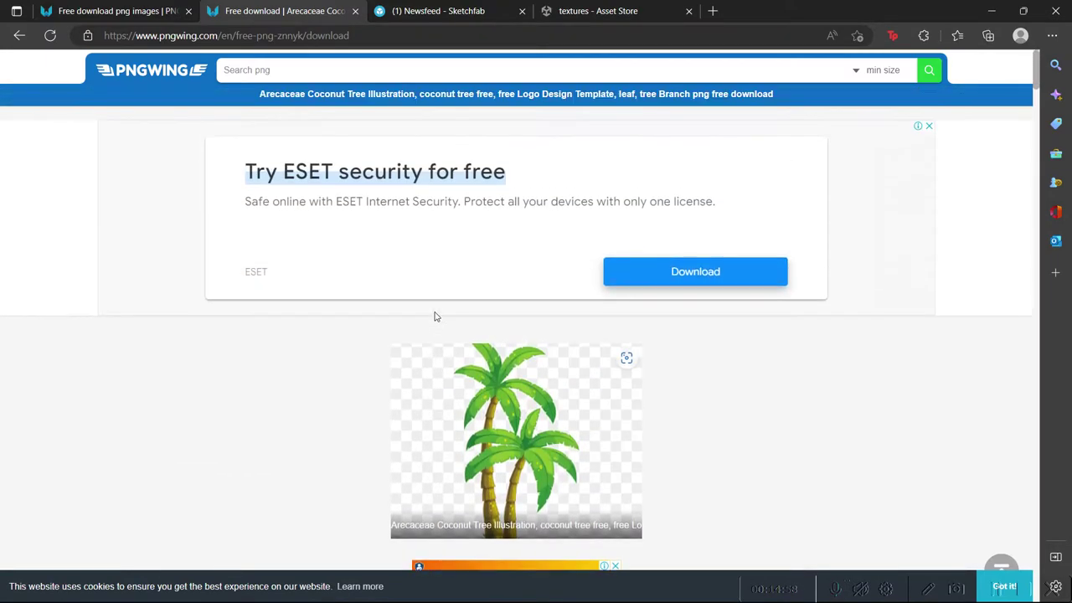
pyautogui.scroll(-8, 433, 327)
pyautogui.scroll(2, 452, 288)
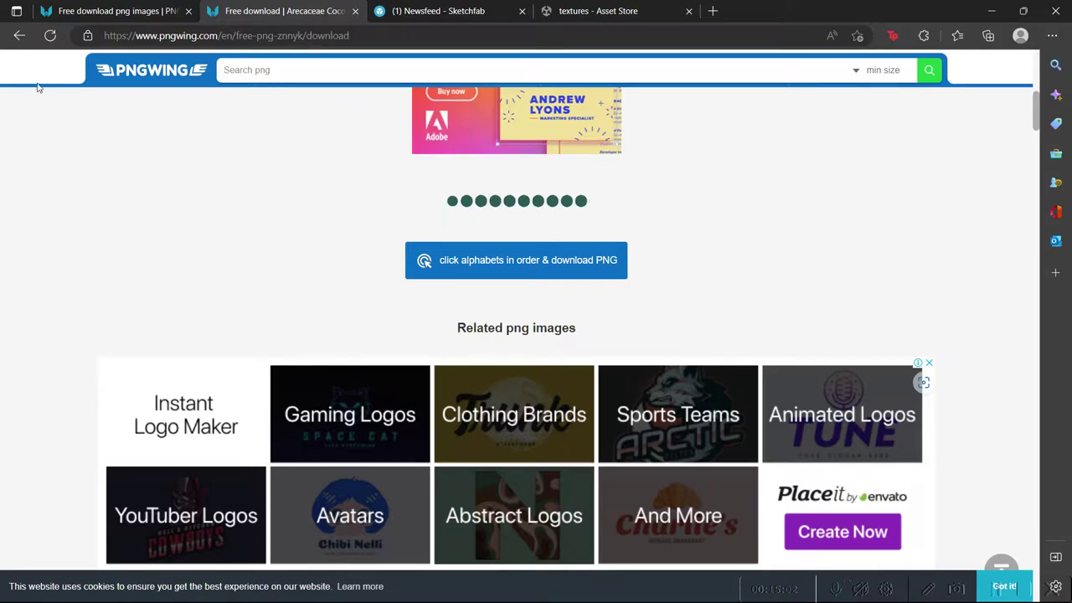
# Leave the PNGWing pages, return to the Google results for "png pic" and show the image results.
pyautogui.click(19, 35)
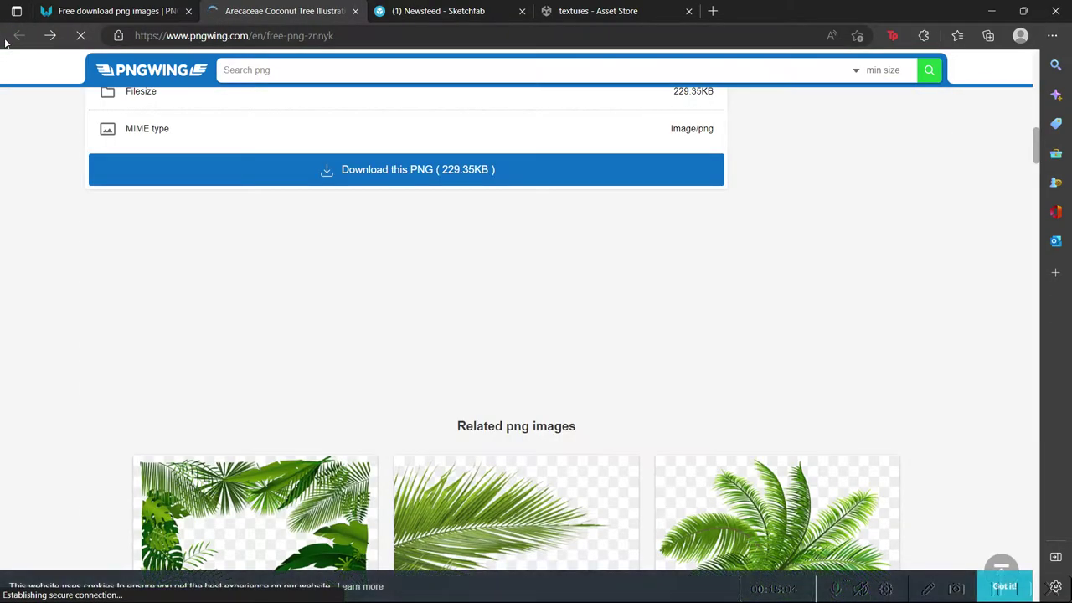
pyautogui.hotkey('ctrl', 'w')
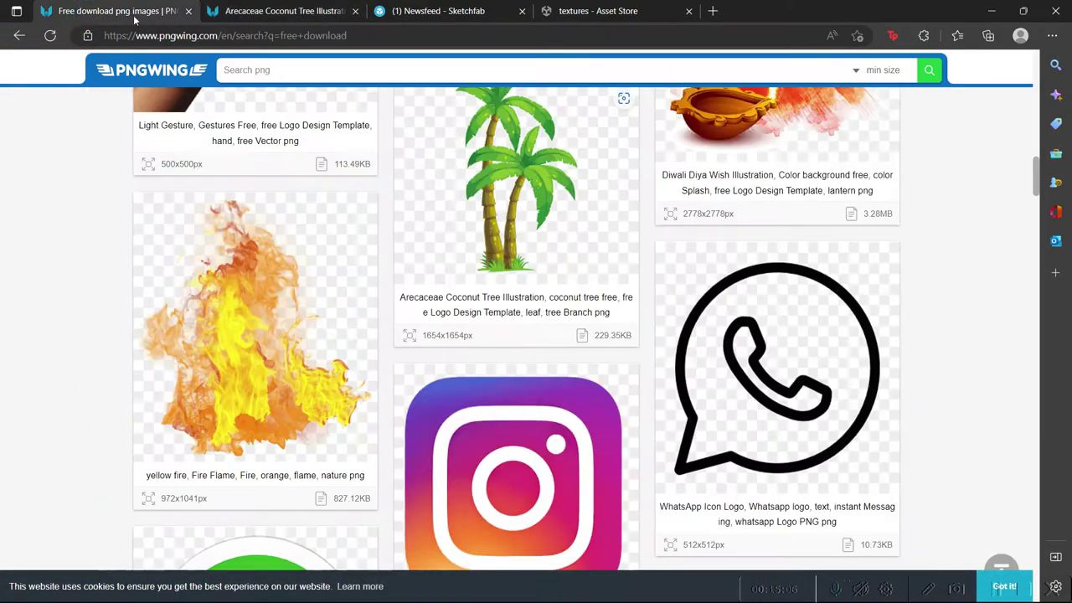
pyautogui.click(18, 35)
pyautogui.scroll(3, 182, 171)
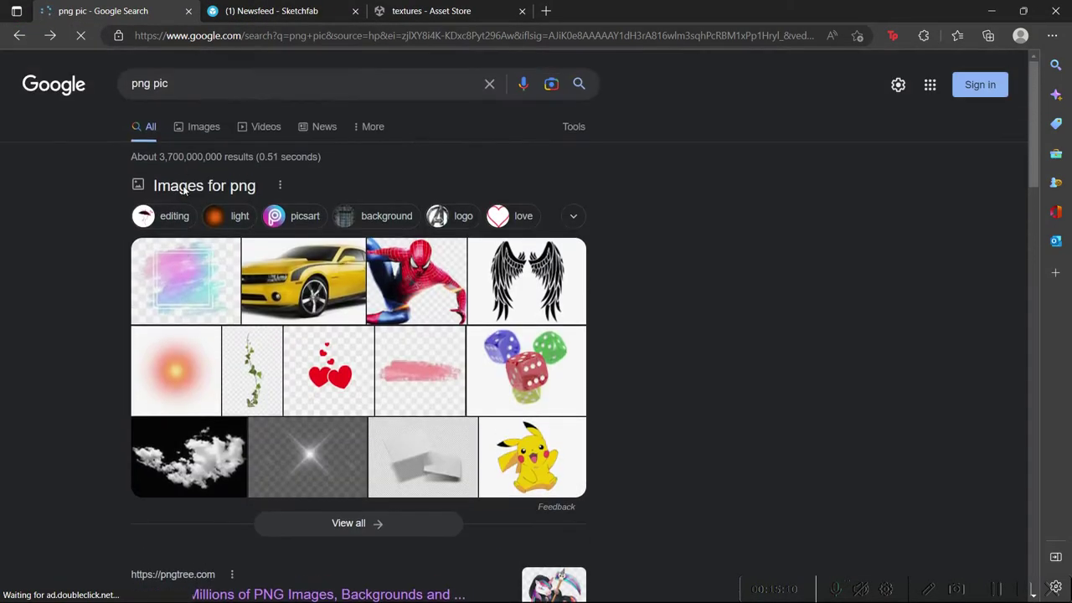
pyautogui.click(199, 134)
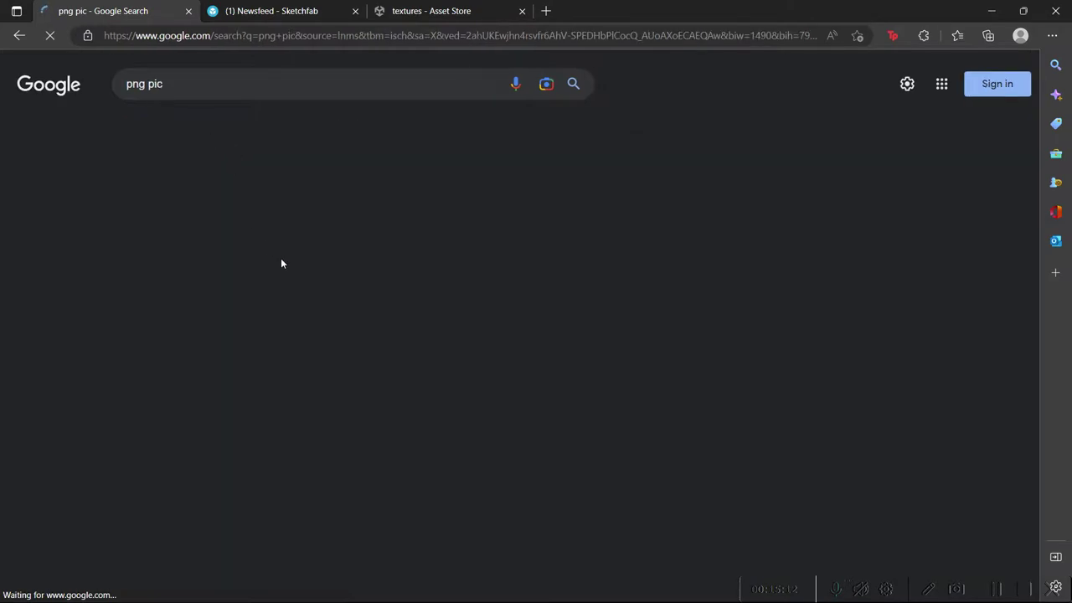
# Visit Pngtree through the hologram watercolor image, try to download the abstract circle technology background as PNG, and return to the image results.
pyautogui.scroll(-1, 528, 317)
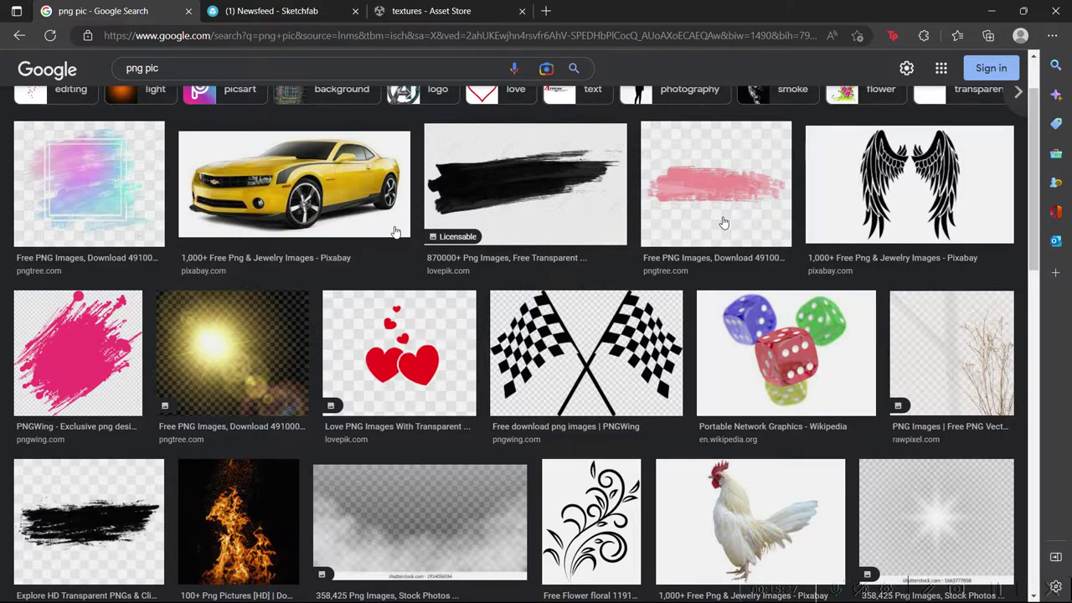
pyautogui.click(108, 232)
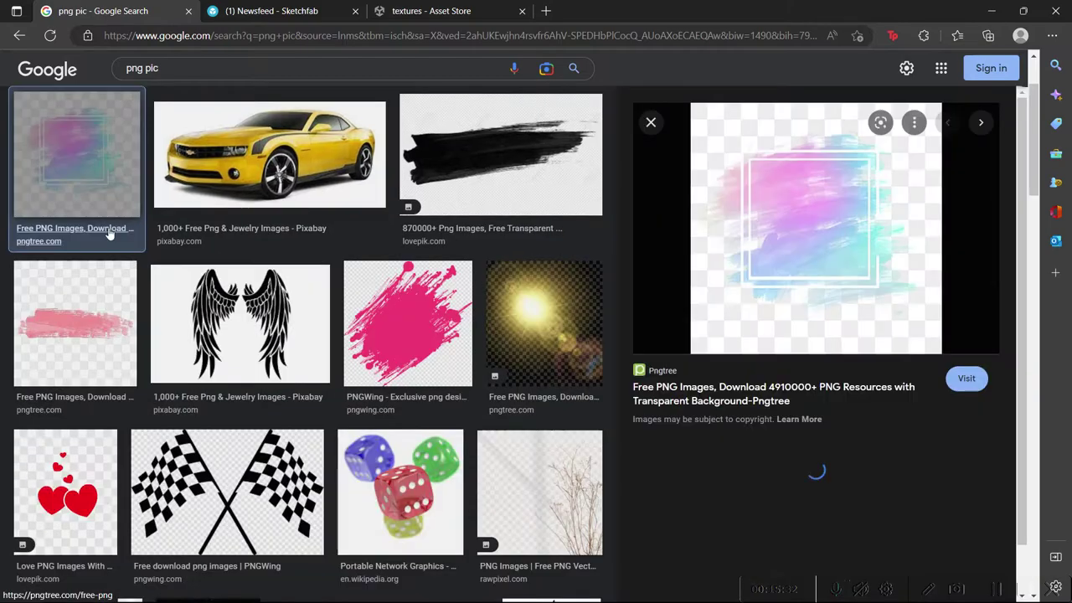
pyautogui.click(825, 285)
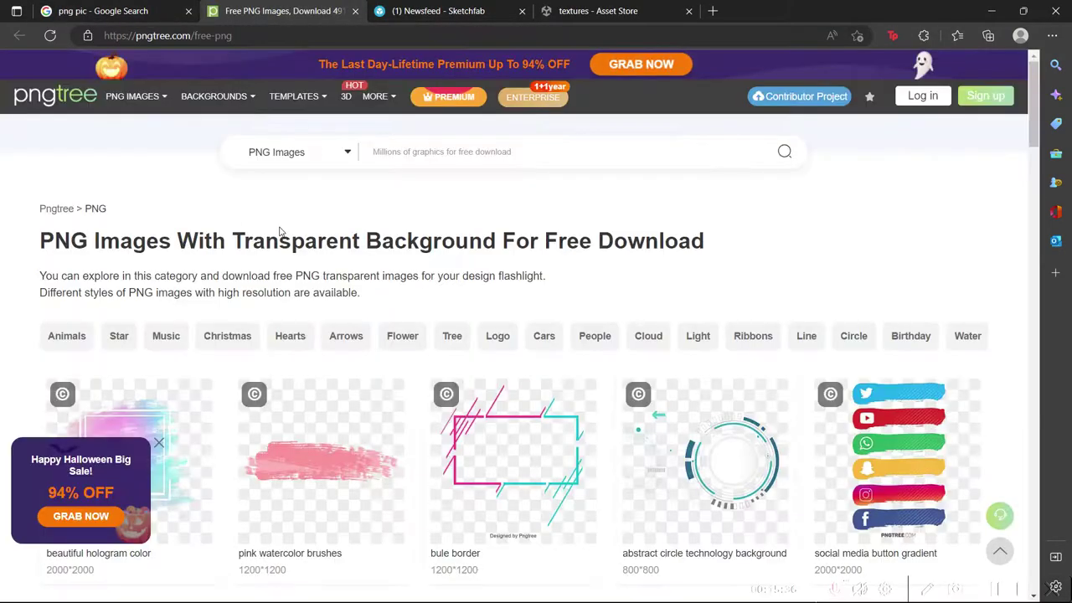
pyautogui.moveTo(306, 494)
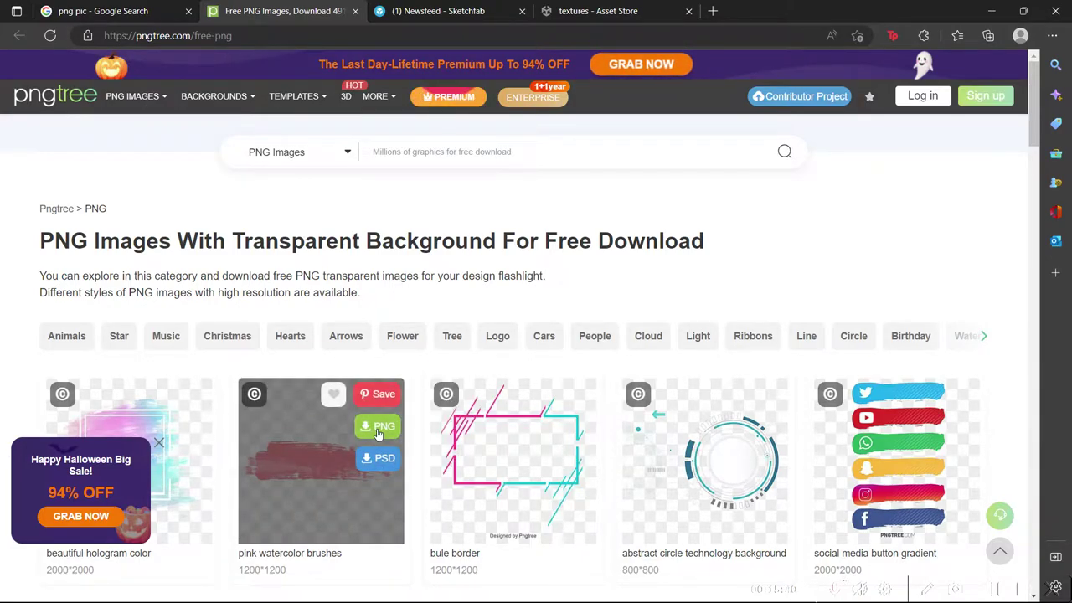
pyautogui.moveTo(778, 469)
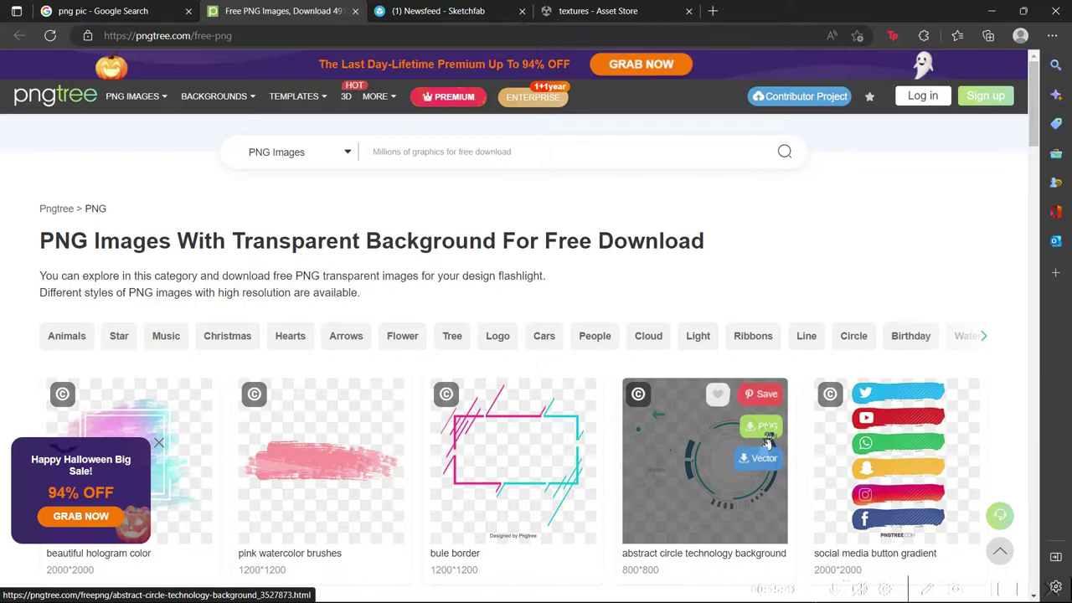
pyautogui.click(764, 432)
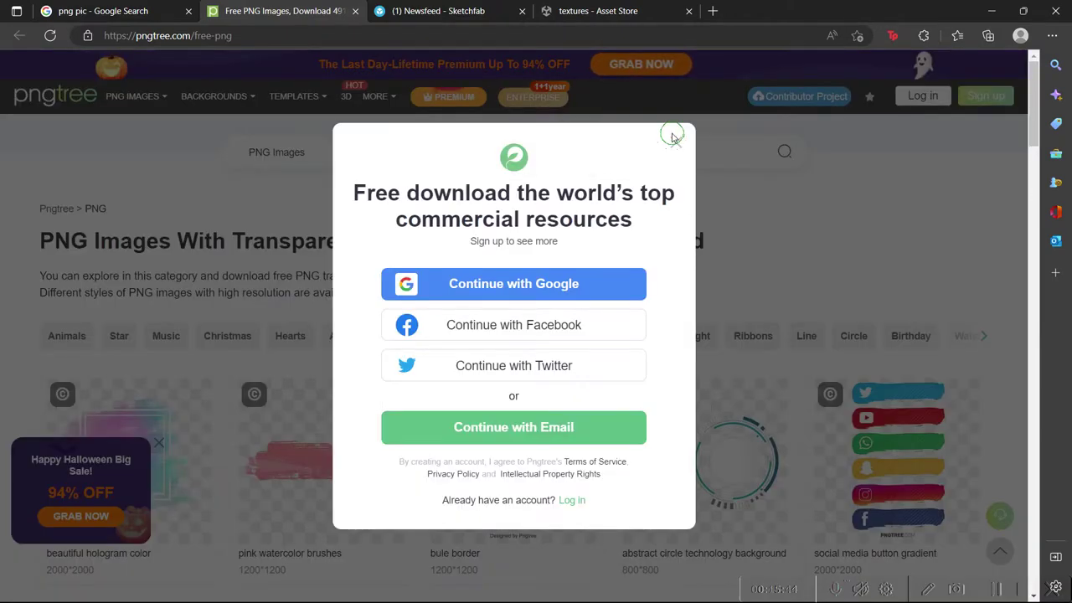
pyautogui.click(105, 11)
pyautogui.rightClick(765, 272)
pyautogui.click(813, 376)
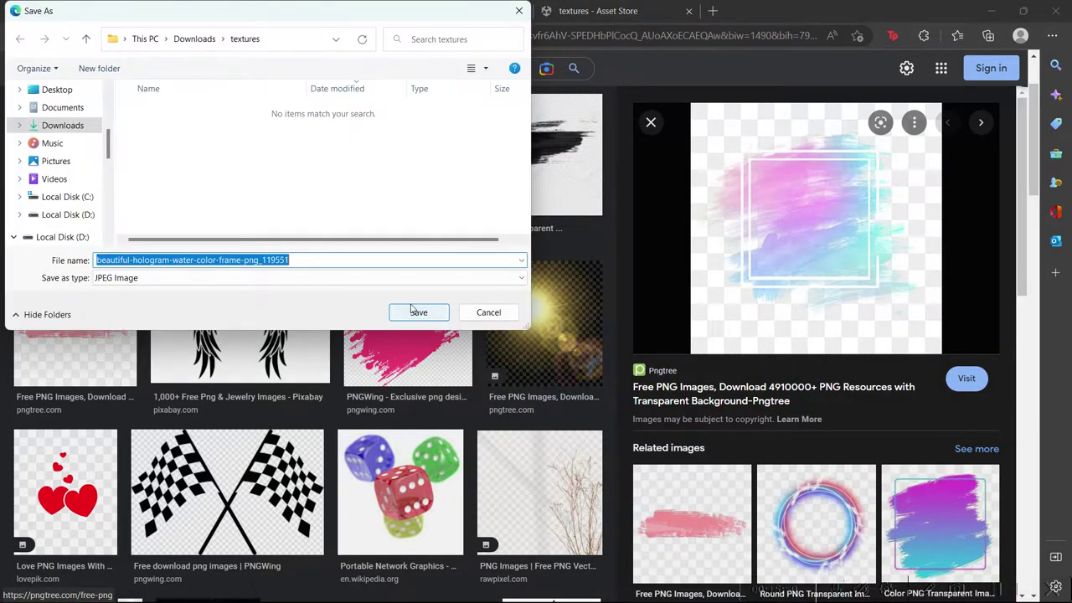
pyautogui.click(450, 278)
pyautogui.click(486, 311)
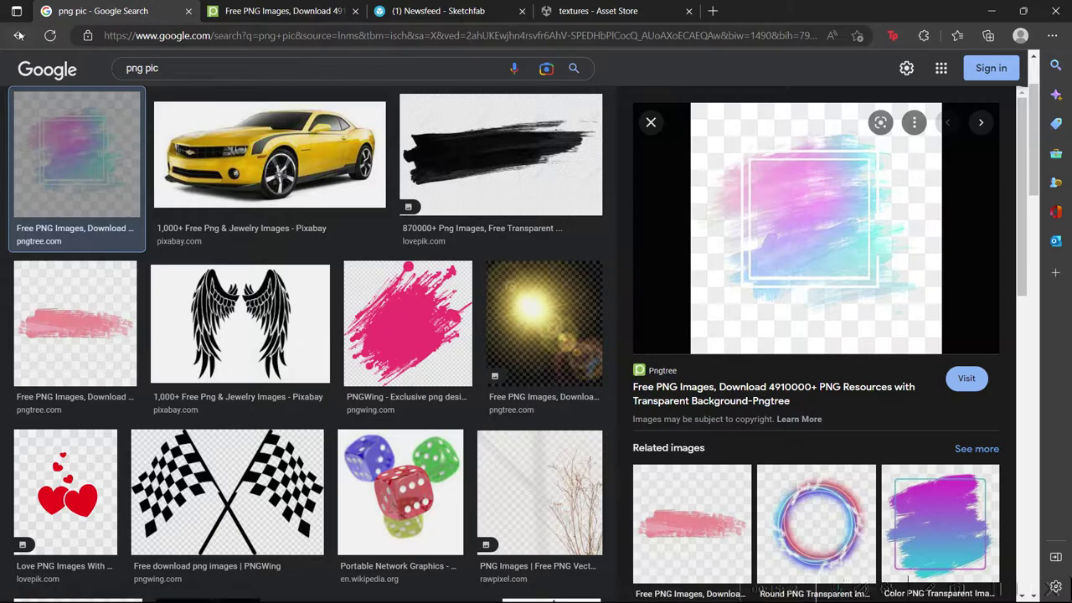
# Find the man in a suit picture from TOPpng in the image results and save it as a PNG in the textures folder.
pyautogui.scroll(-4, 121, 343)
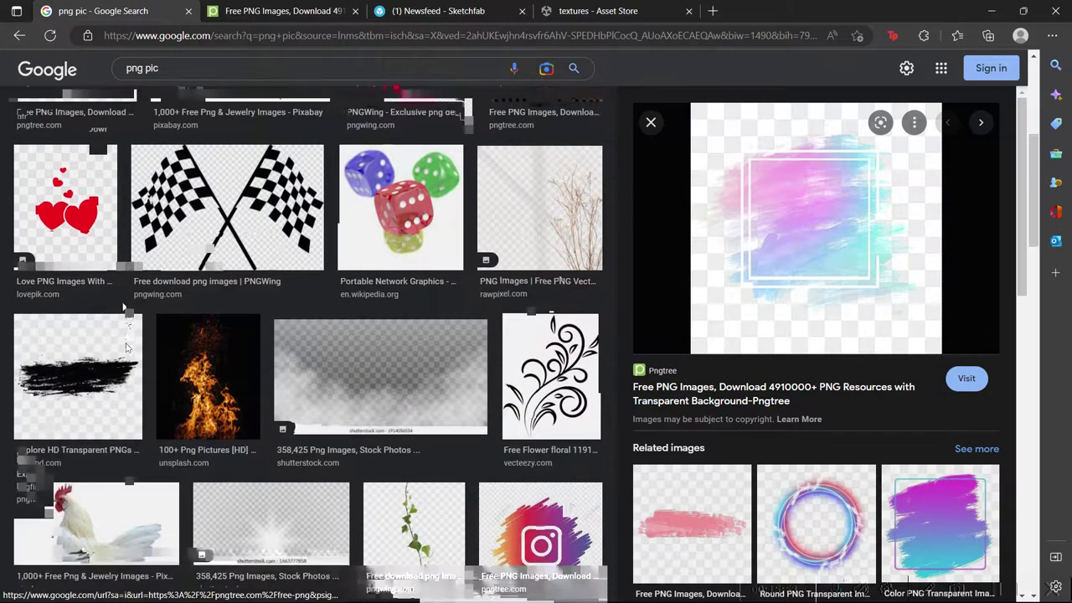
pyautogui.scroll(-2, 433, 382)
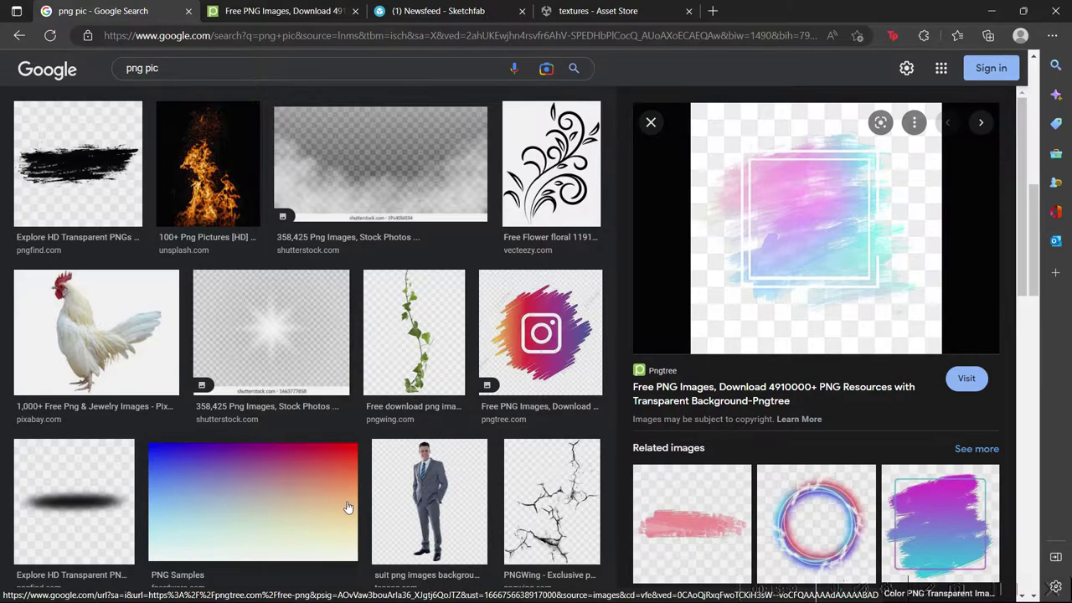
pyautogui.click(452, 523)
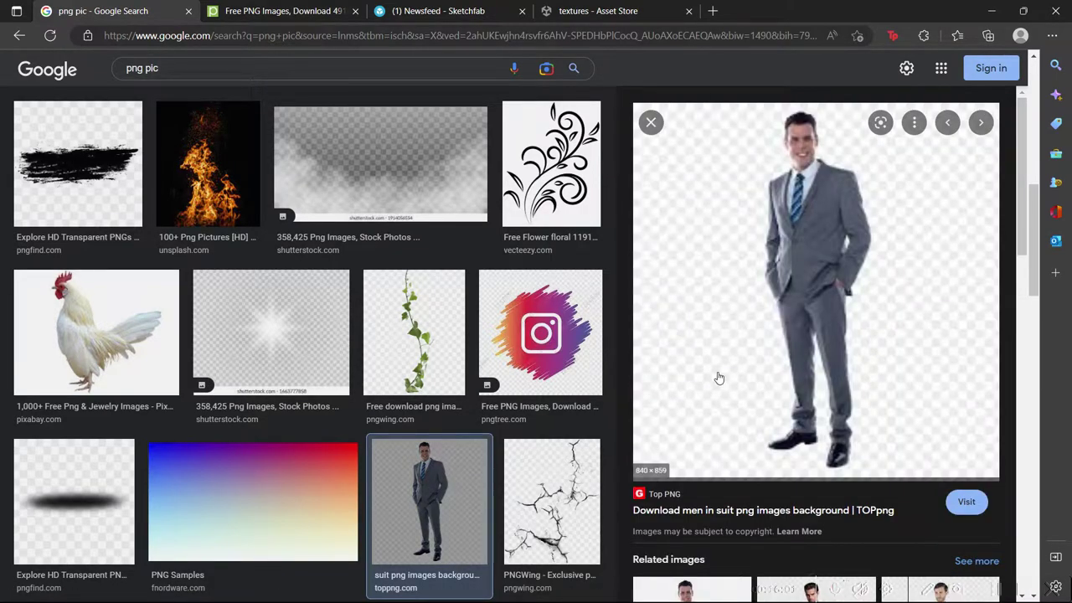
pyautogui.rightClick(718, 378)
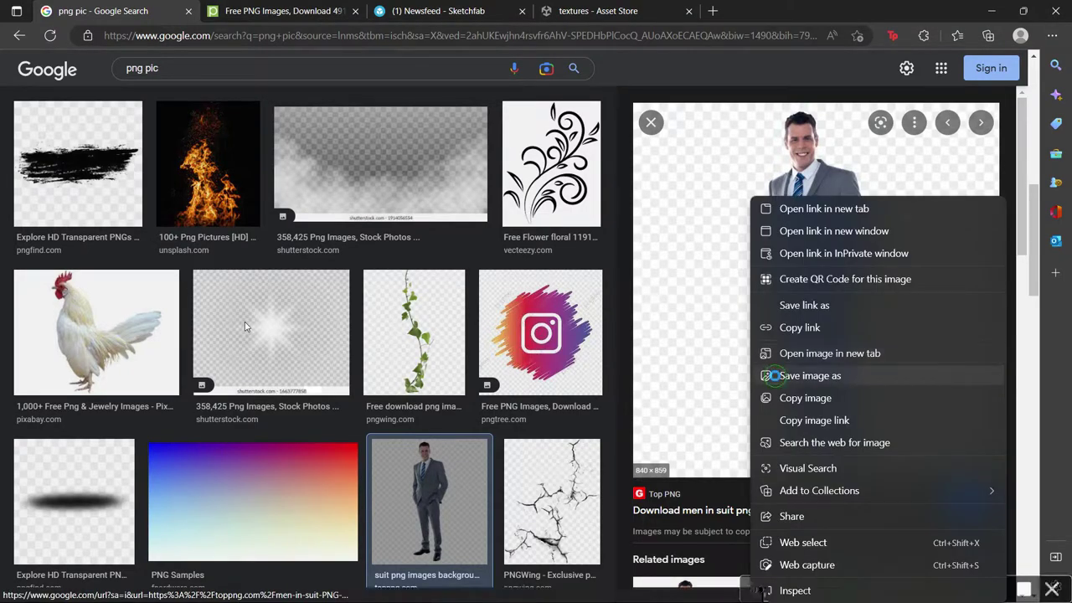
pyautogui.press('Return')
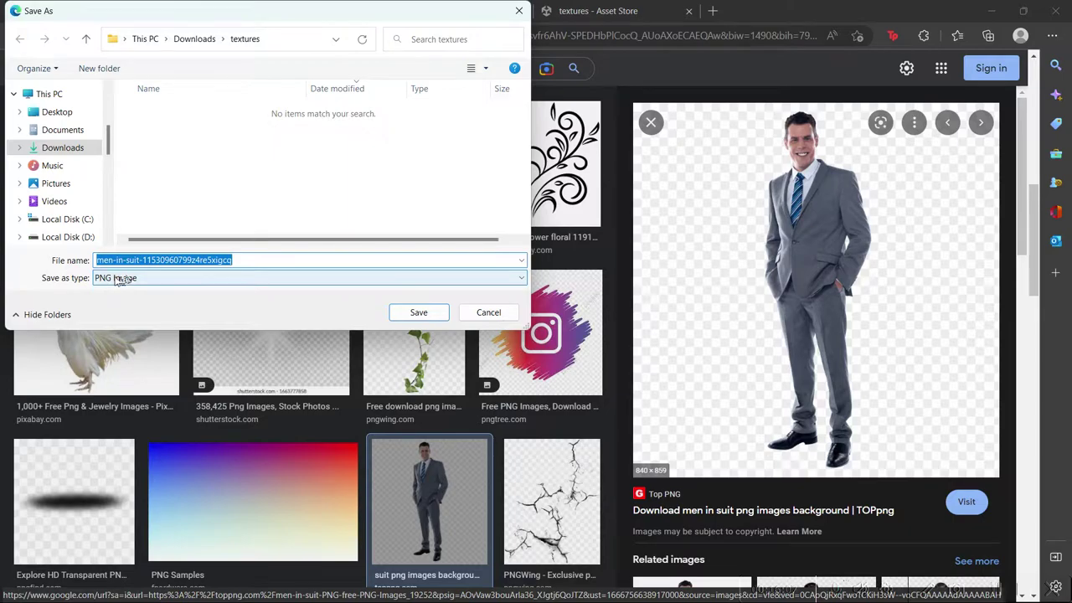
pyautogui.click(417, 312)
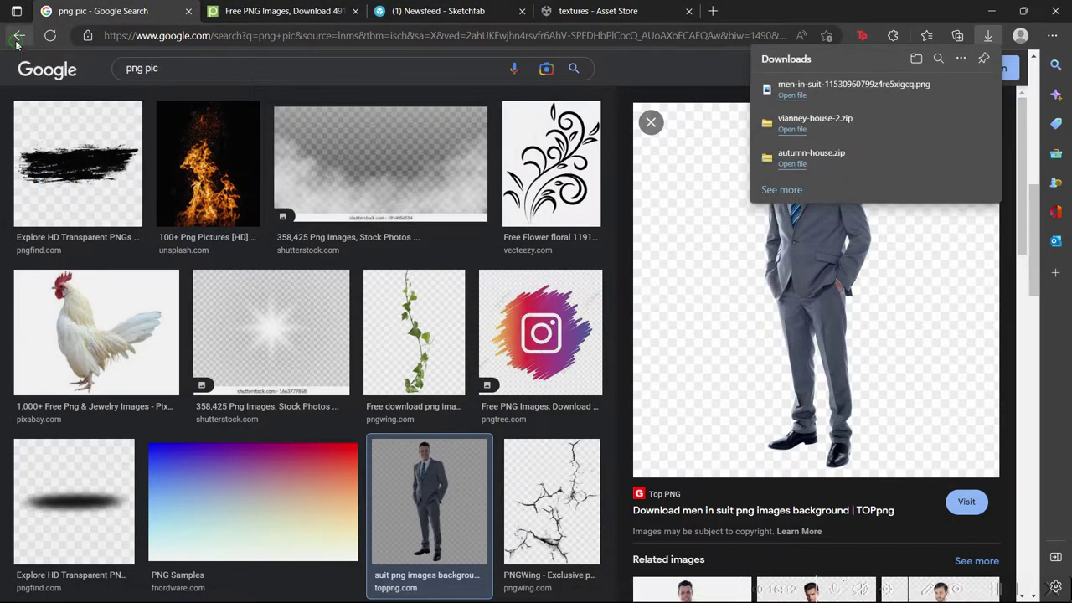
# Go back to the web results for "png pic" and look over the listed PNG sites.
pyautogui.click(18, 38)
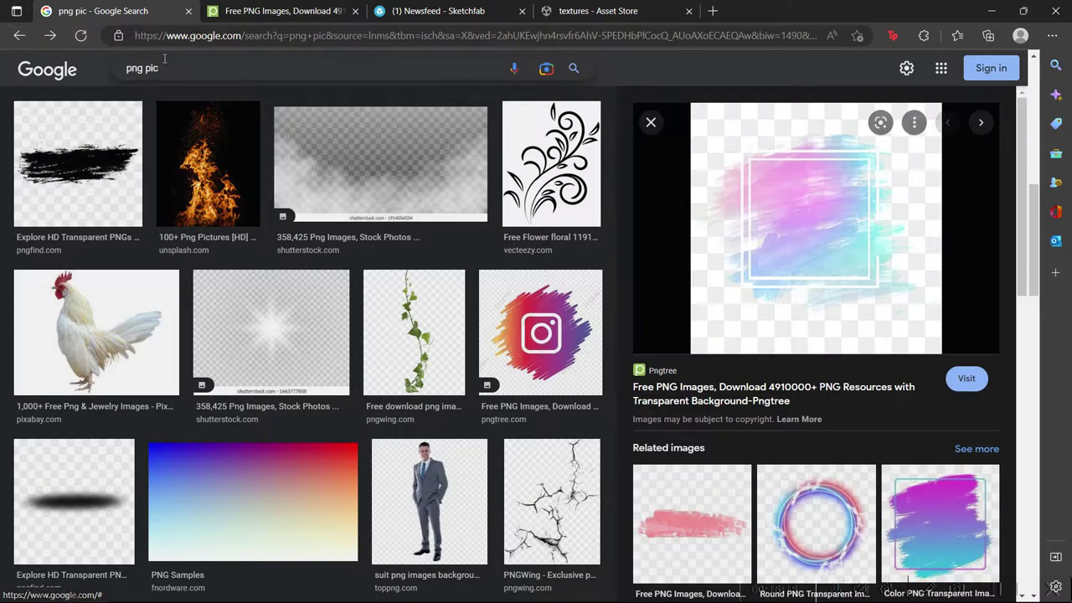
pyautogui.click(18, 36)
pyautogui.click(17, 37)
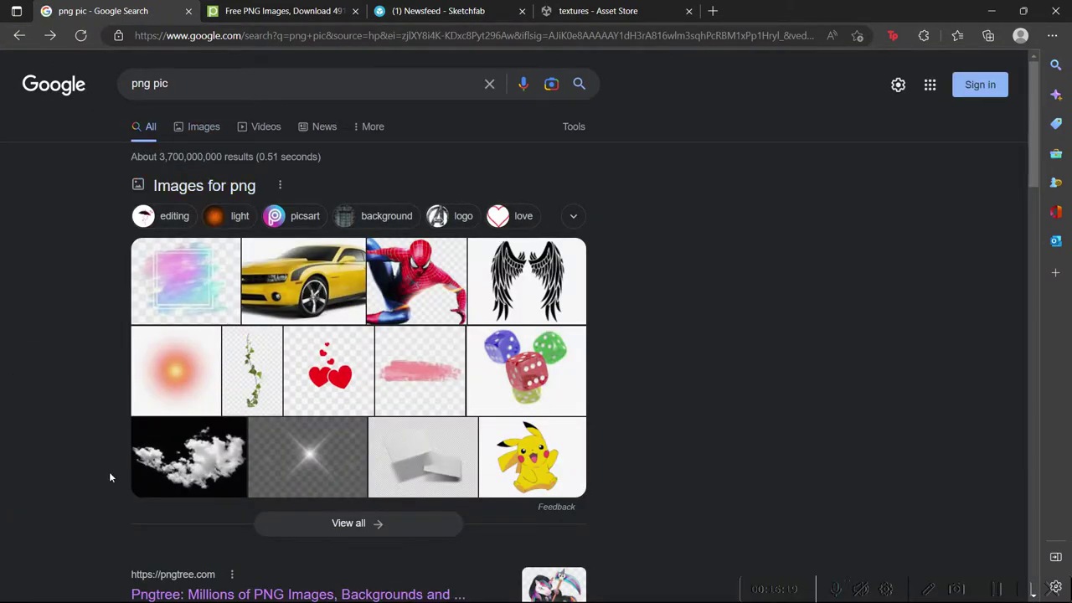
pyautogui.scroll(-4, 110, 477)
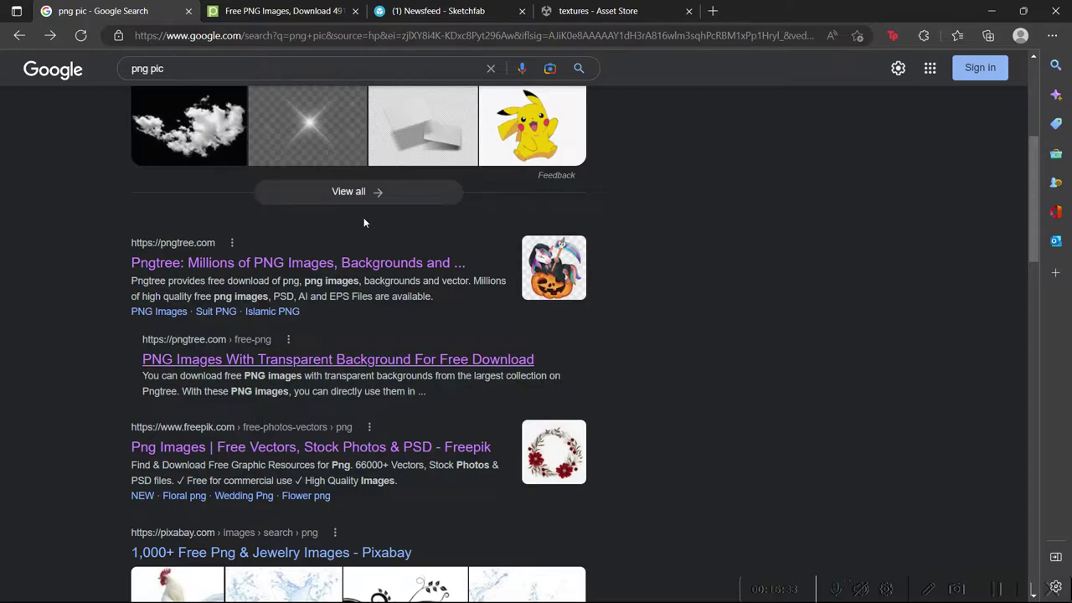
pyautogui.scroll(4, 108, 302)
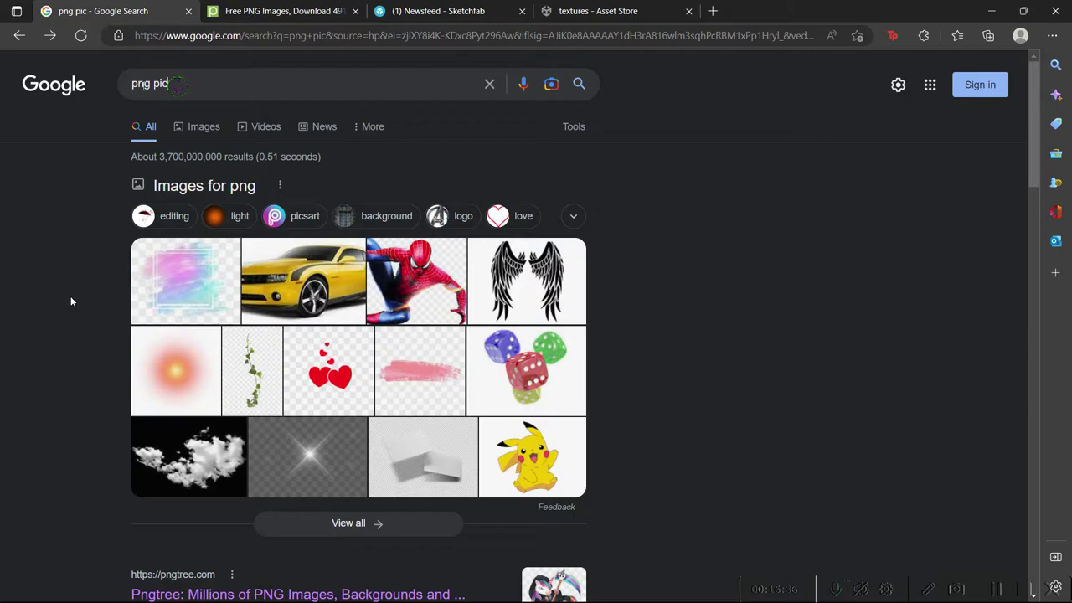
# Search Google for "freestock sounds".
pyautogui.hotkey('ctrl', 'a')
pyautogui.write('free')
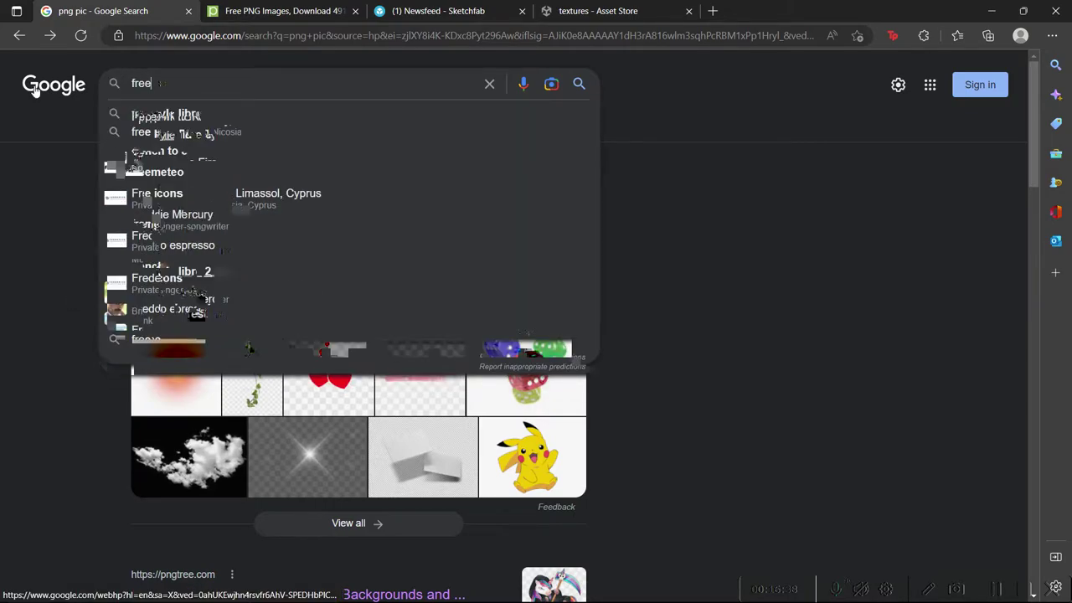
pyautogui.write(' stock au')
pyautogui.press('BackSpace')
pyautogui.press('BackSpace')
pyautogui.write('sound')
pyautogui.press('Return')
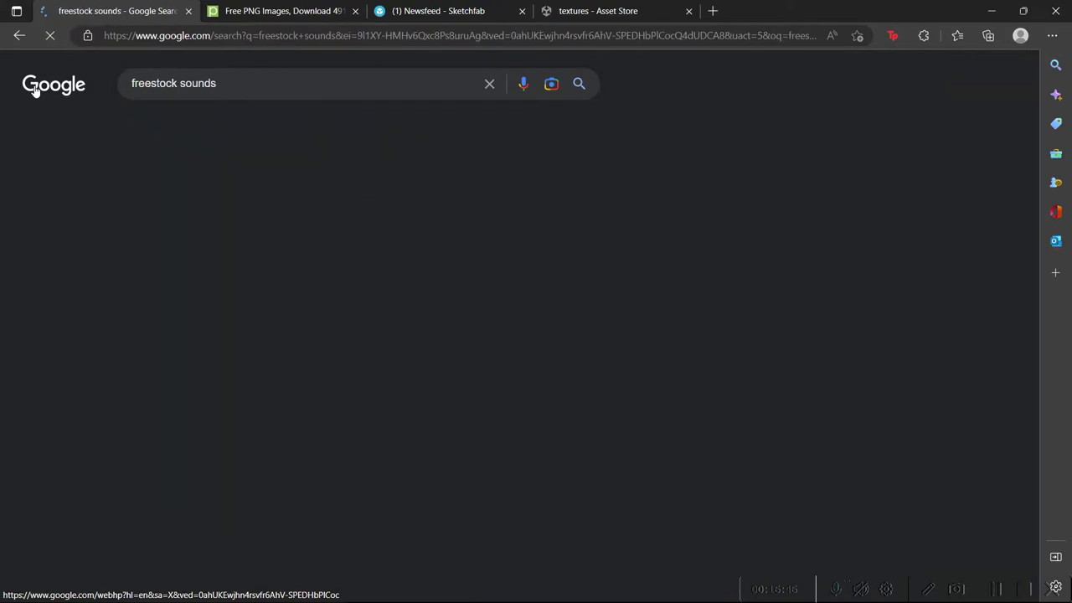
# Open Pixabay's royalty free sound effects result and preview the BOOM Geomorphism and Soft Piano - 100 BPM sounds.
pyautogui.scroll(-3, 142, 336)
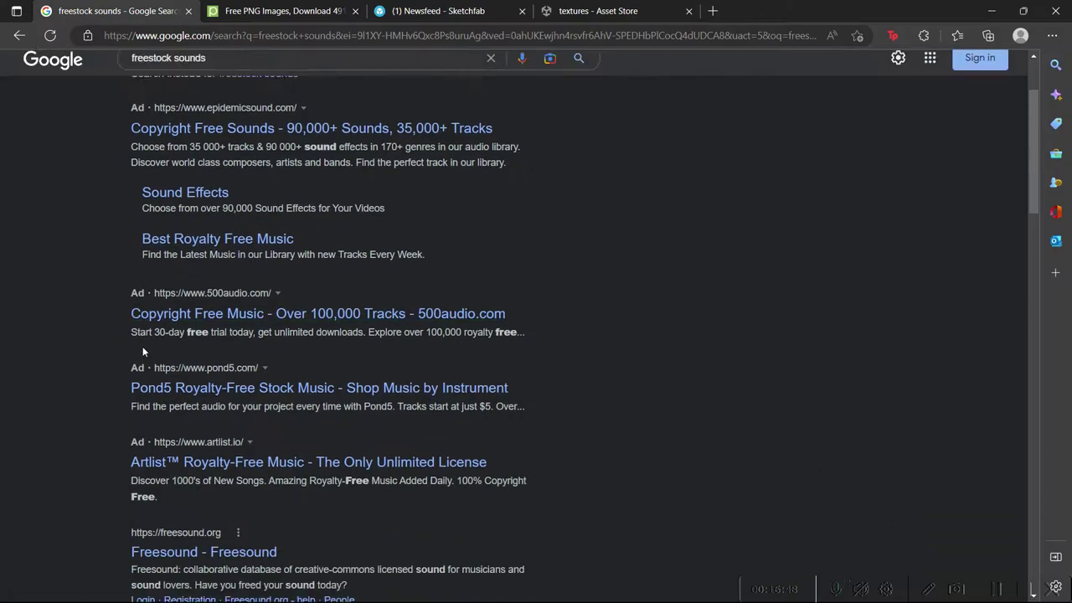
pyautogui.scroll(-3, 165, 425)
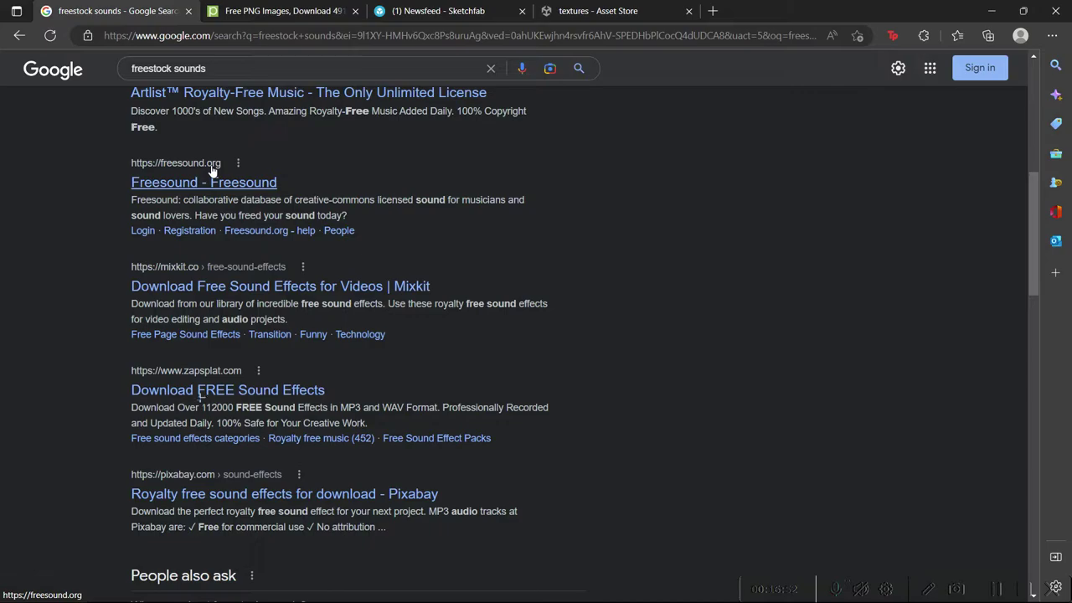
pyautogui.click(206, 498)
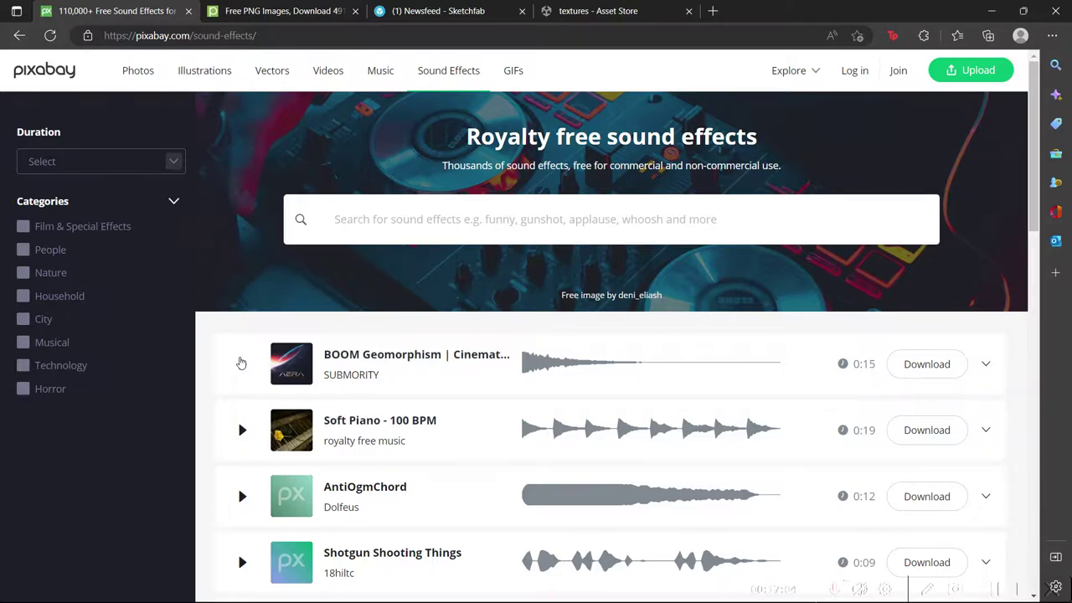
pyautogui.click(240, 363)
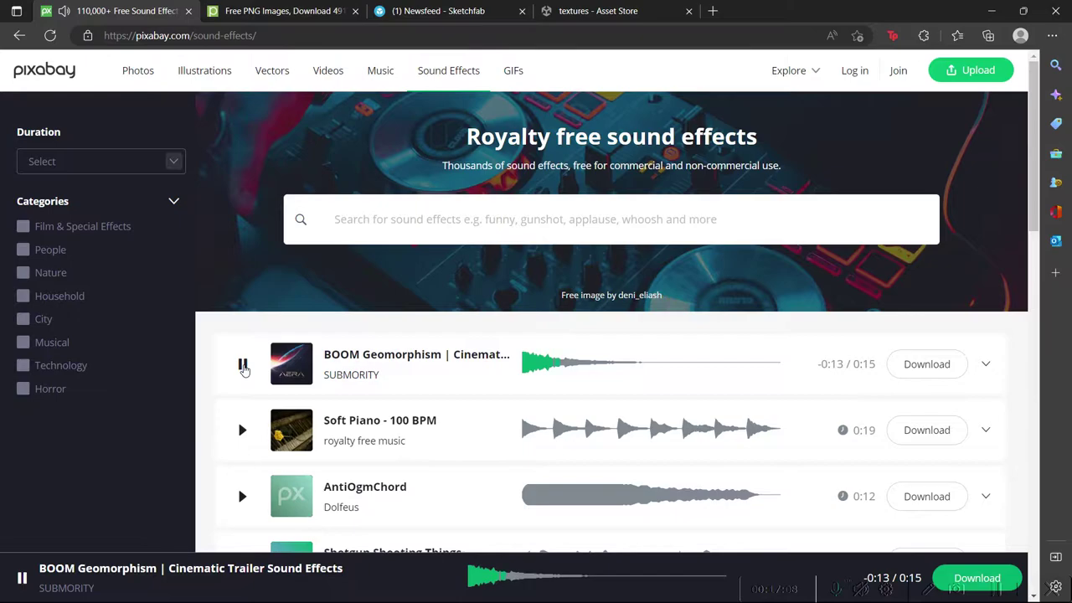
pyautogui.click(241, 430)
pyautogui.click(241, 431)
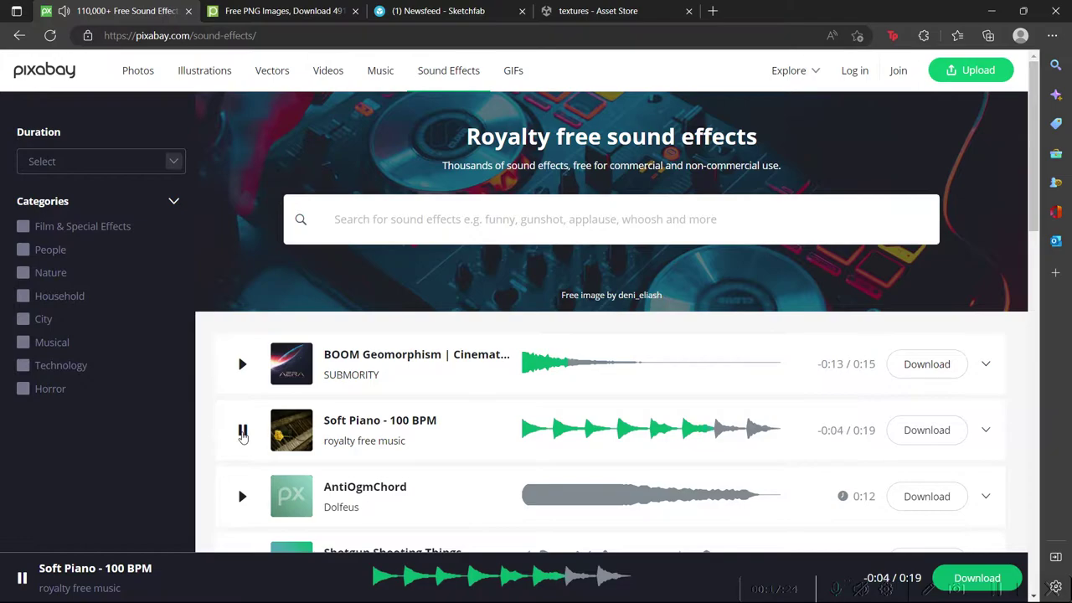
# Stop the Soft Piano - 100 BPM preview and return to the Google results for "freestock sounds".
pyautogui.click(242, 431)
pyautogui.click(19, 36)
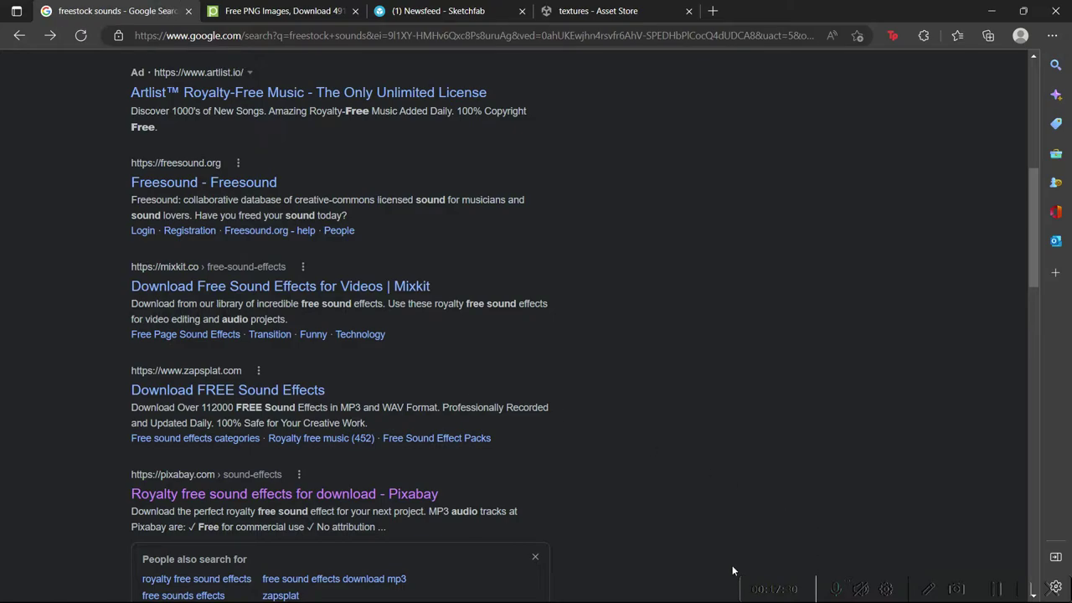
# Switch to Sound Recorder to view its recording window, and minimize it.
pyautogui.press('super')
pyautogui.click(672, 588)
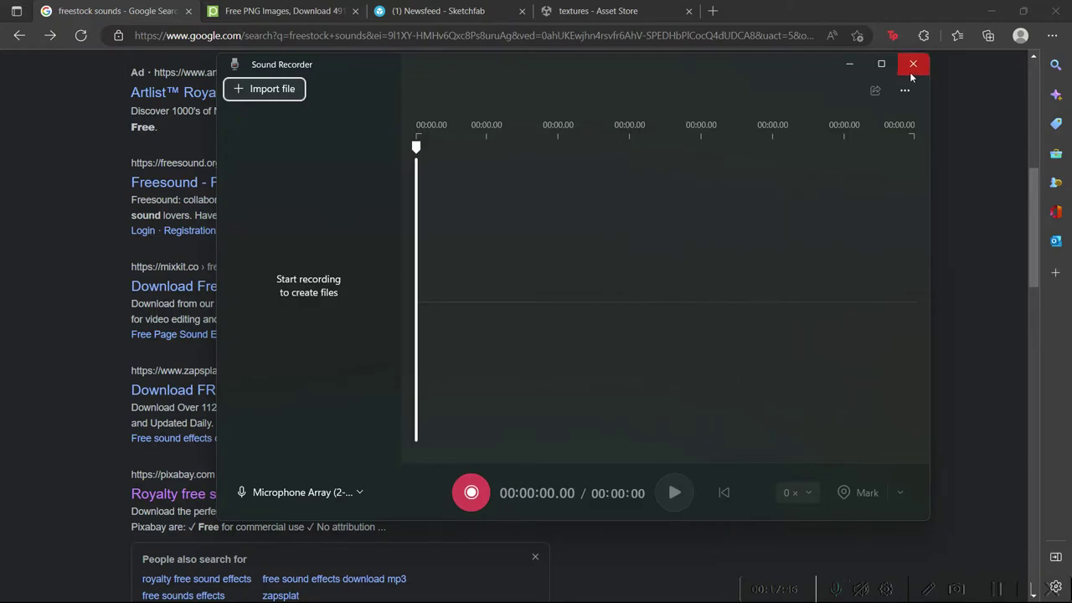
pyautogui.click(857, 66)
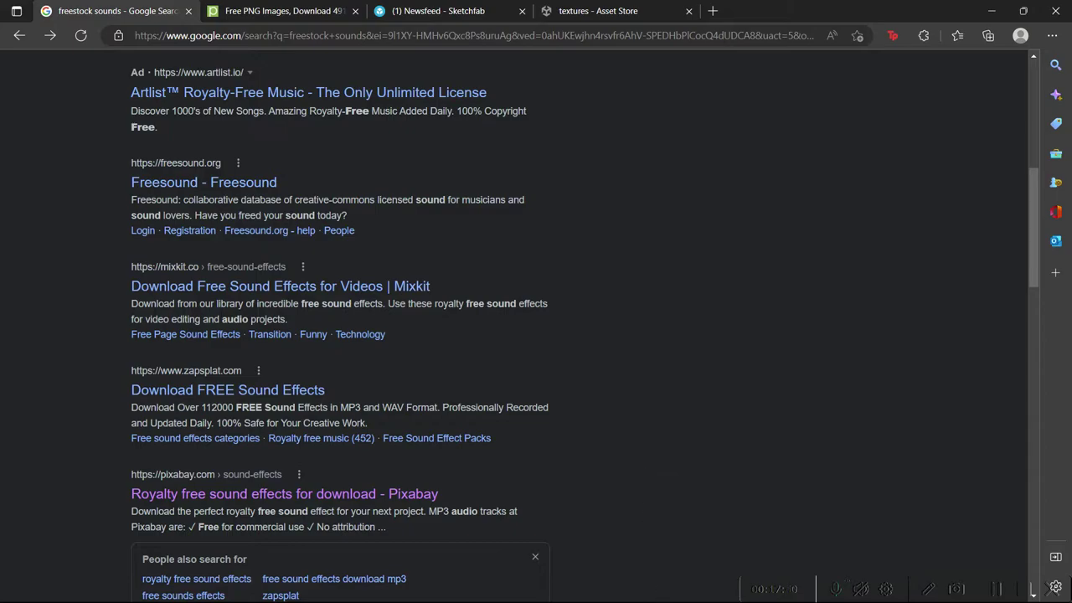
# Open Adobe Audition, decline opening the Audio Hardware preferences, look over the workspace and close the program.
pyautogui.press('super')
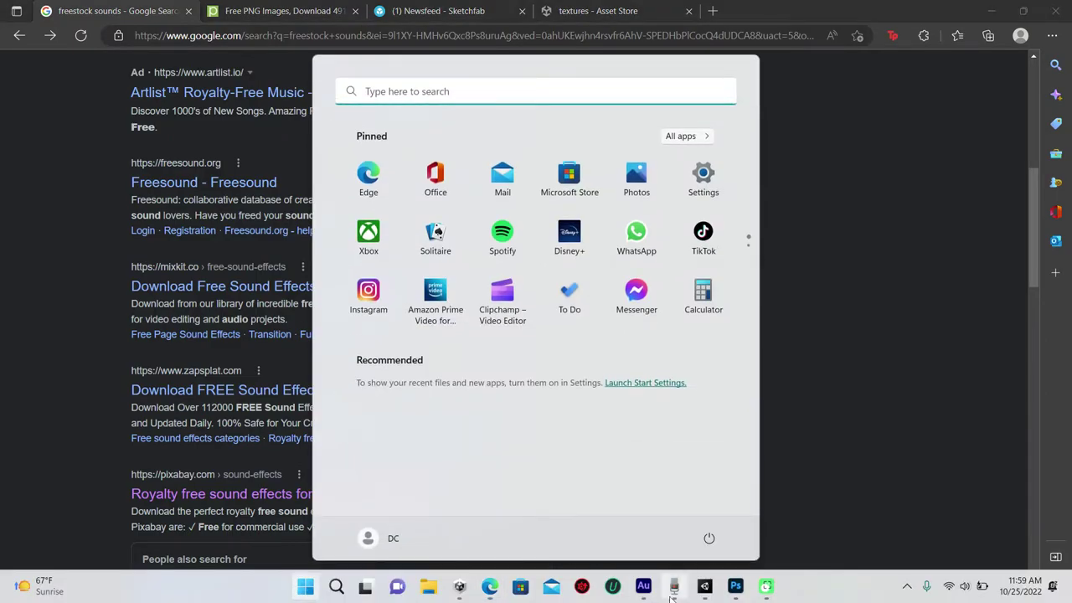
pyautogui.click(649, 596)
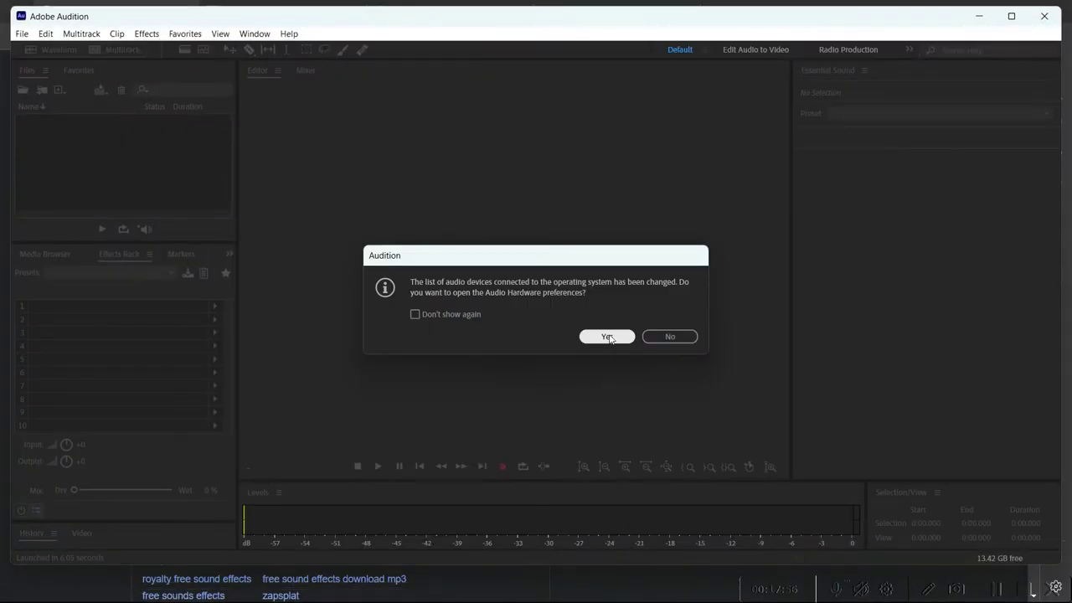
pyautogui.click(650, 335)
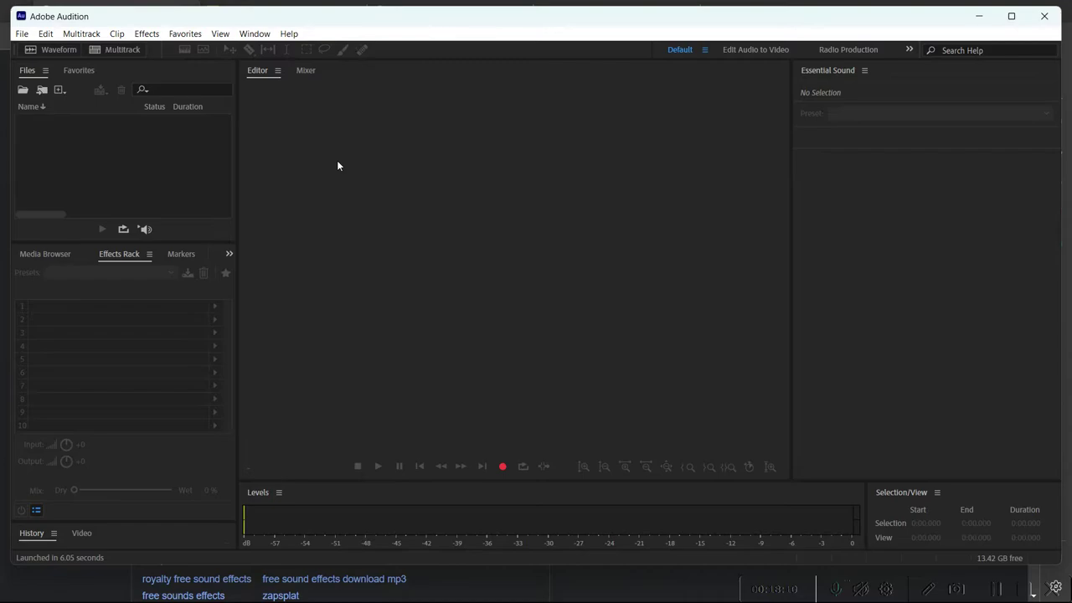
pyautogui.click(1042, 17)
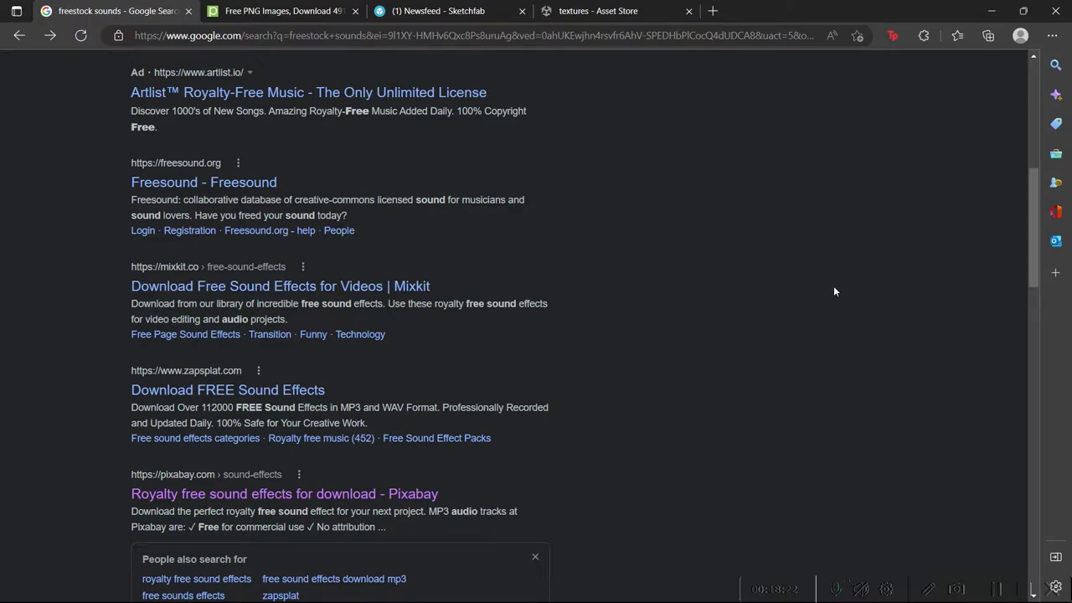
# Look over the downloadable models on Sketchfab and return to Unity's import window for the Terrain Sample Asset Pack.
pyautogui.click(411, 12)
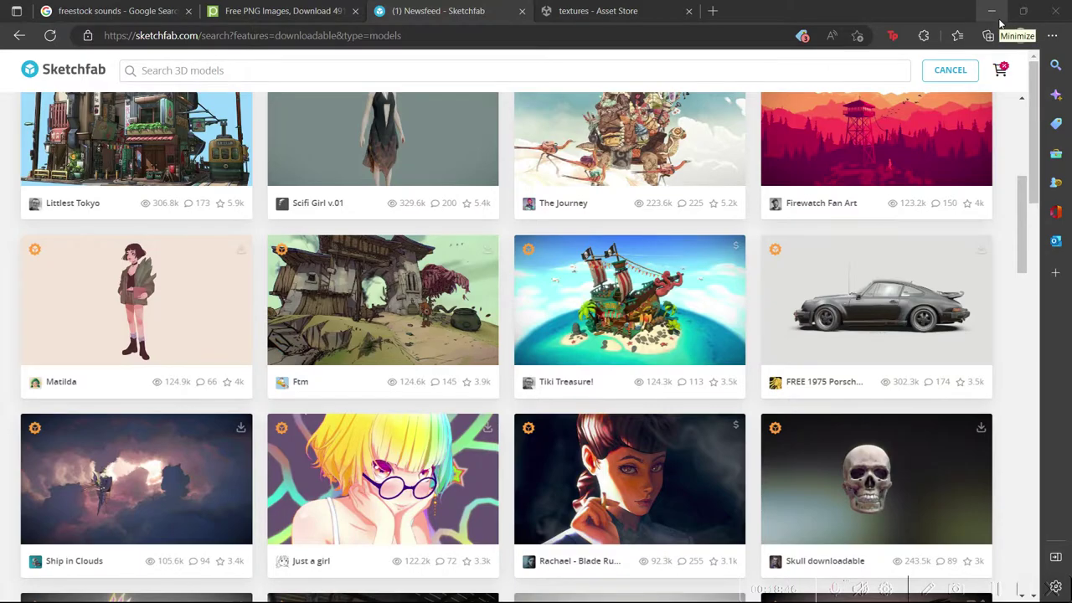
pyautogui.click(998, 21)
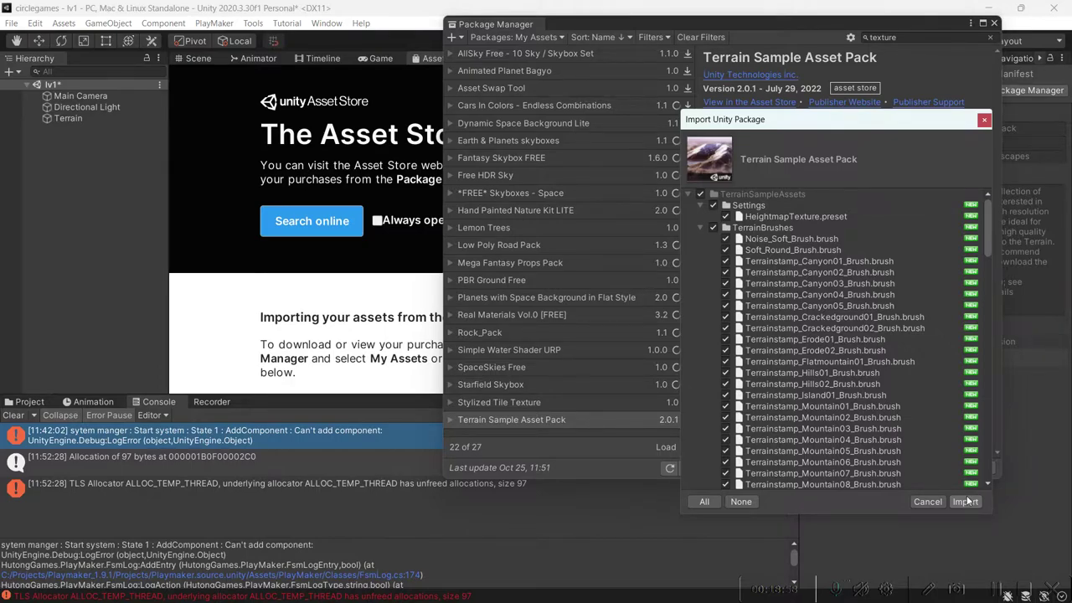
pyautogui.moveTo(744, 122); pyautogui.dragTo(766, 114)
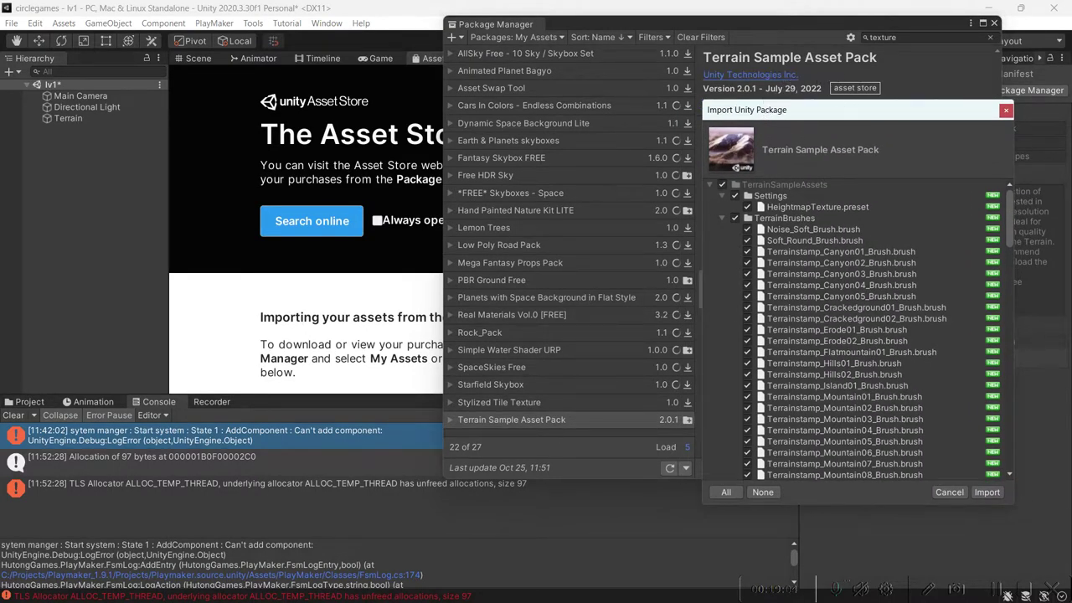
# Switch to the Unity Asset Store in the browser and search for free assets matching "terrain asset".
pyautogui.press('super')
pyautogui.moveTo(706, 590)
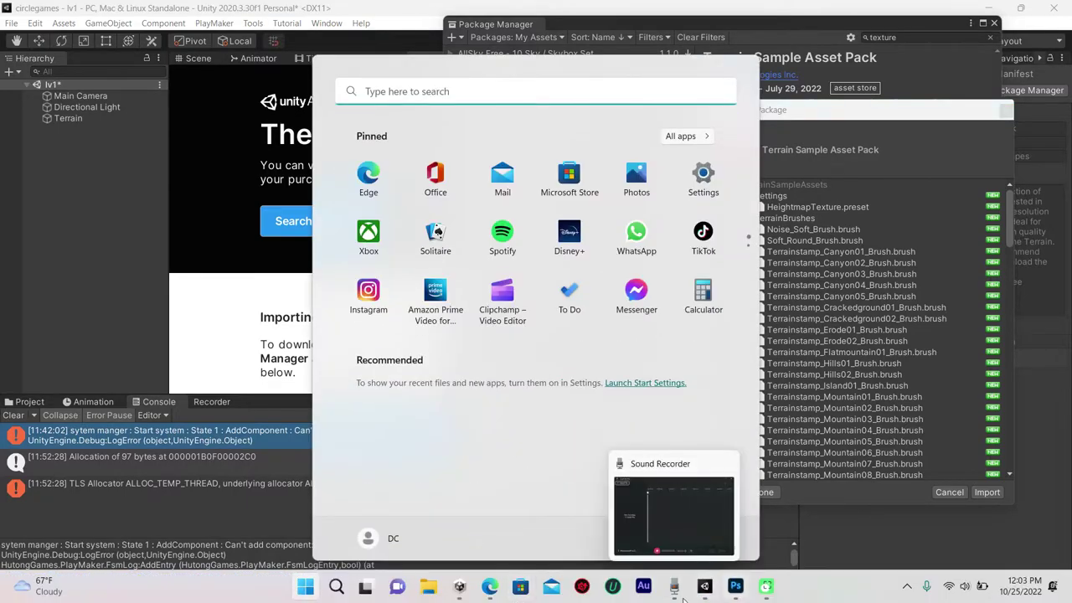
pyautogui.click(490, 586)
pyautogui.click(586, 11)
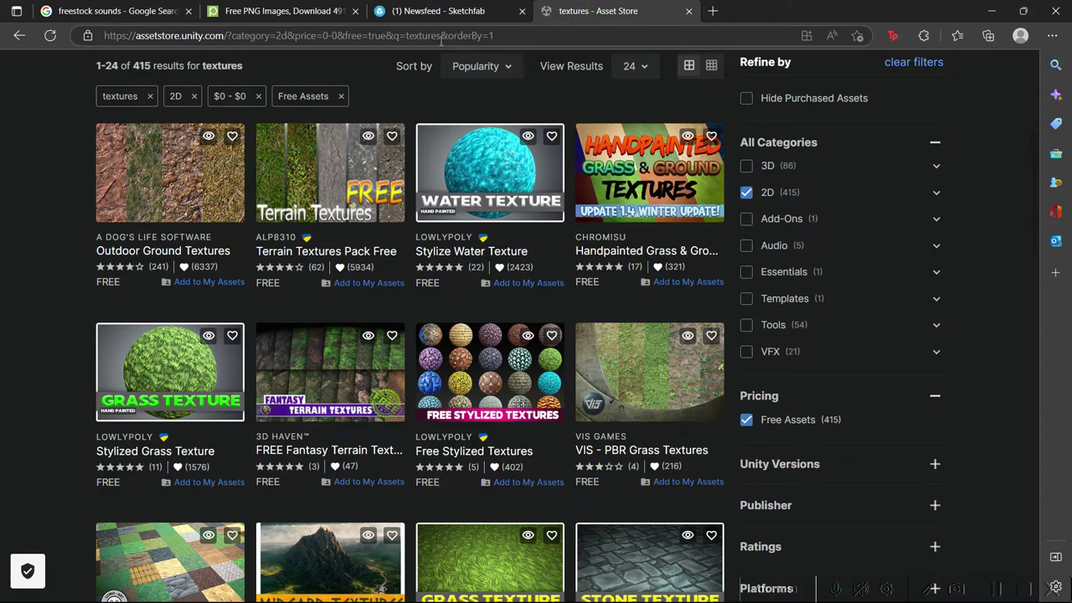
pyautogui.scroll(3, 601, 180)
pyautogui.click(282, 111)
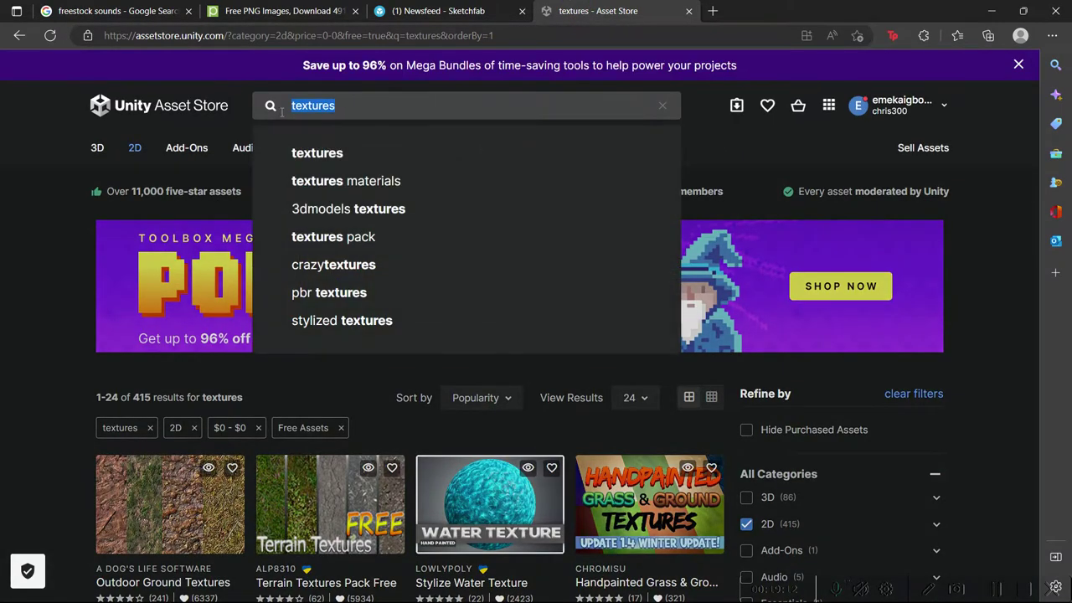
pyautogui.write('terr')
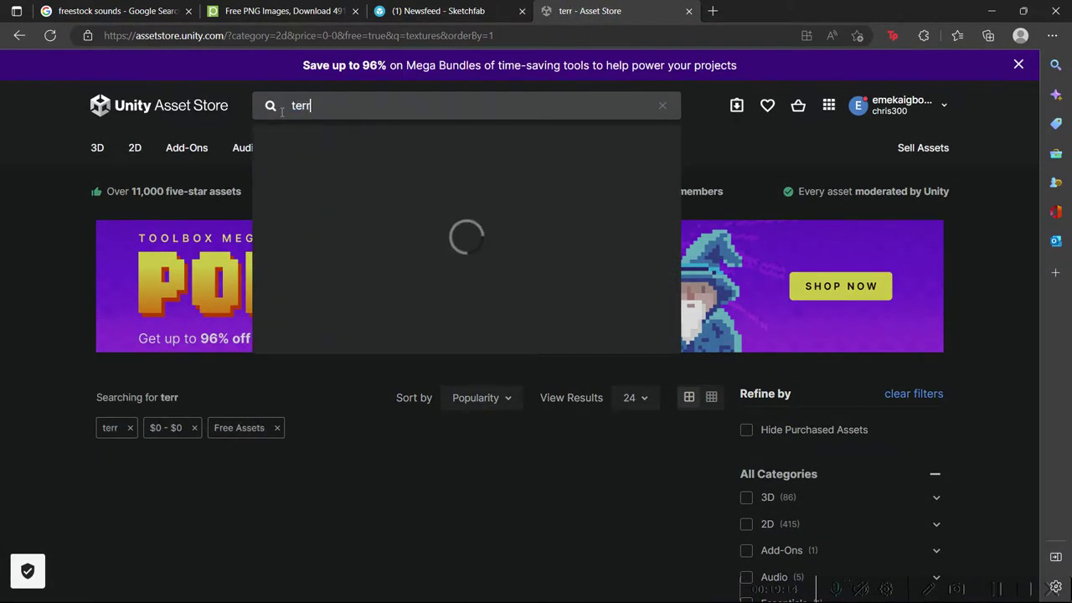
pyautogui.write('ain asset')
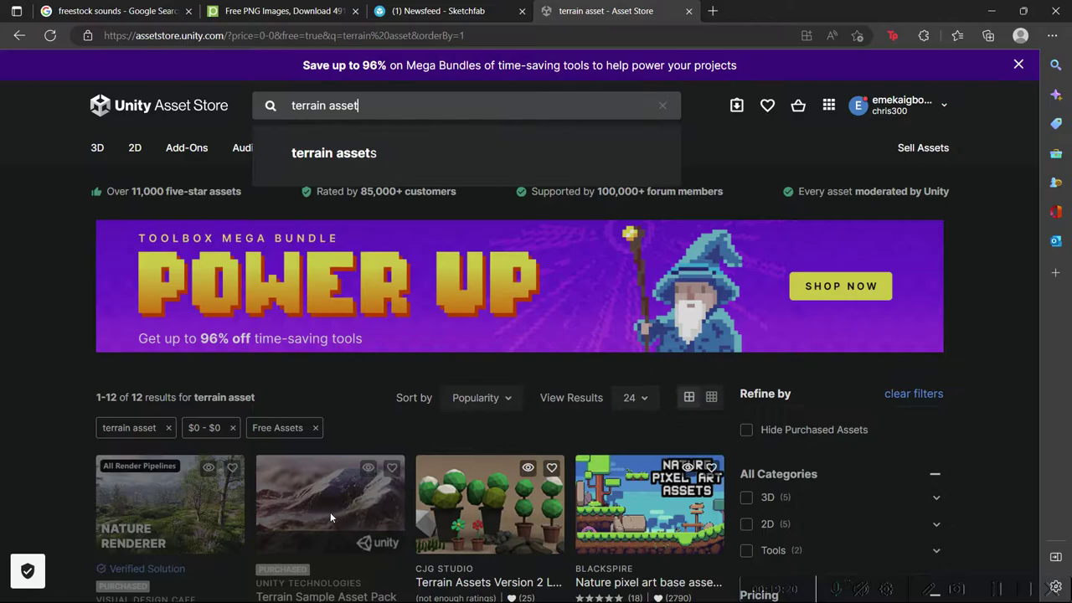
pyautogui.scroll(-2, 335, 491)
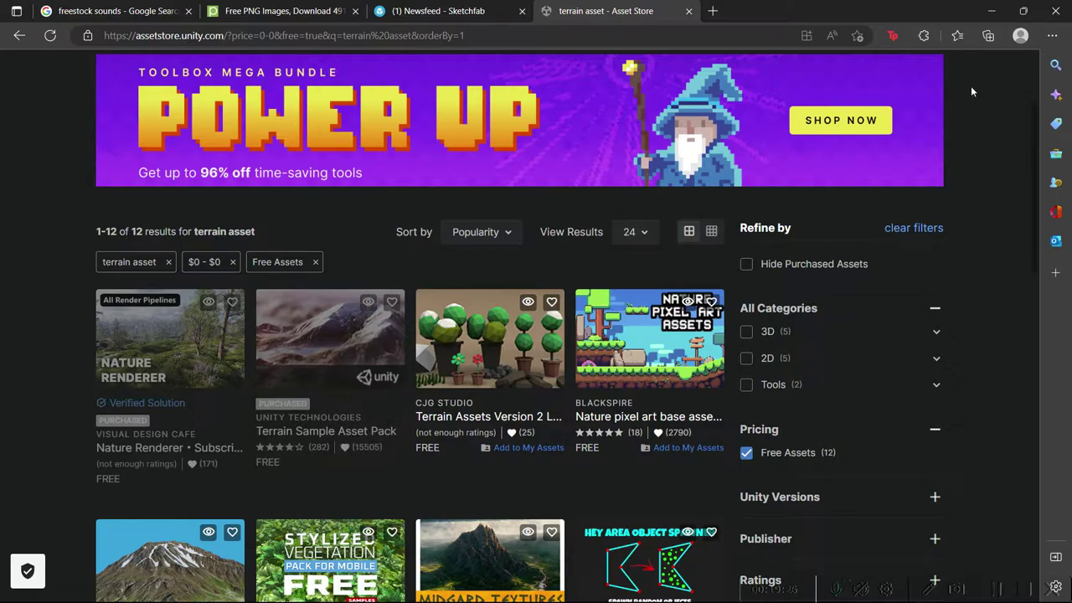
# Return to Unity and import all files of the Terrain Sample Asset Pack.
pyautogui.click(991, 11)
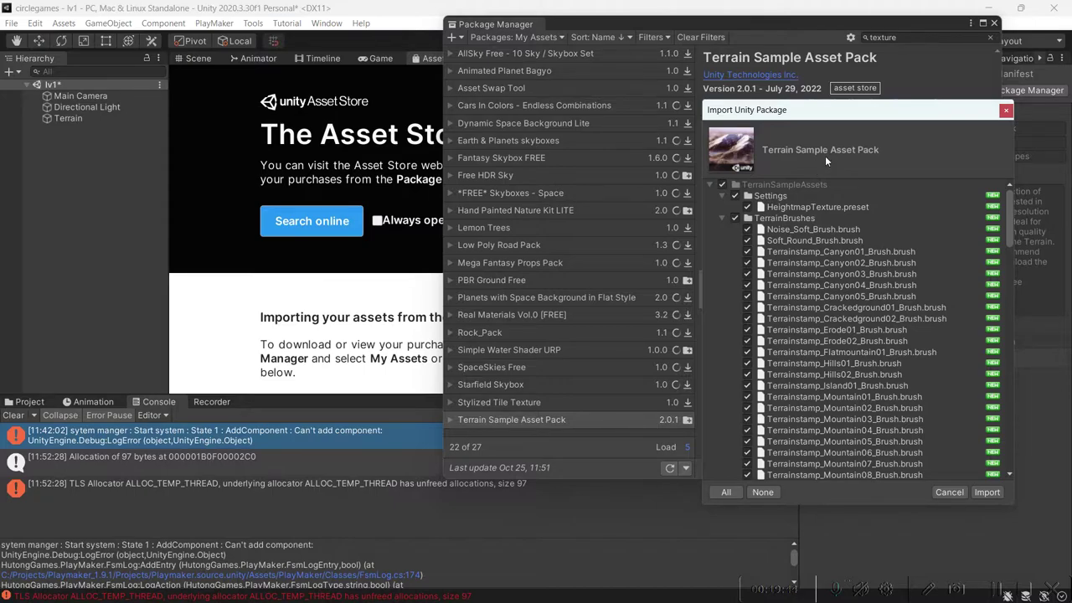
pyautogui.click(987, 492)
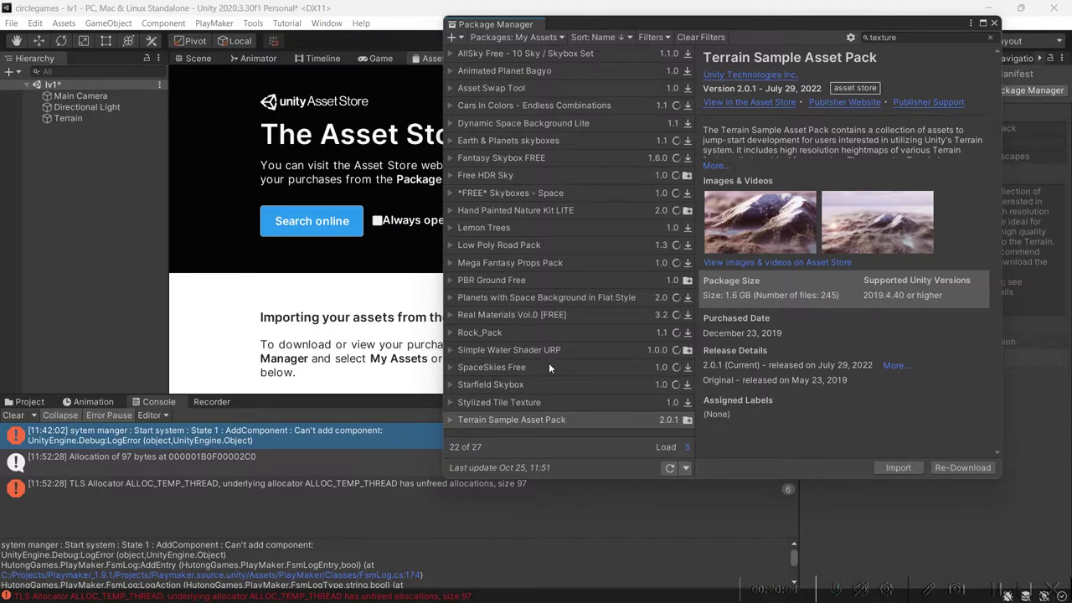
# Import all files of the Free HDR Sky package and close the Package Manager.
pyautogui.click(476, 180)
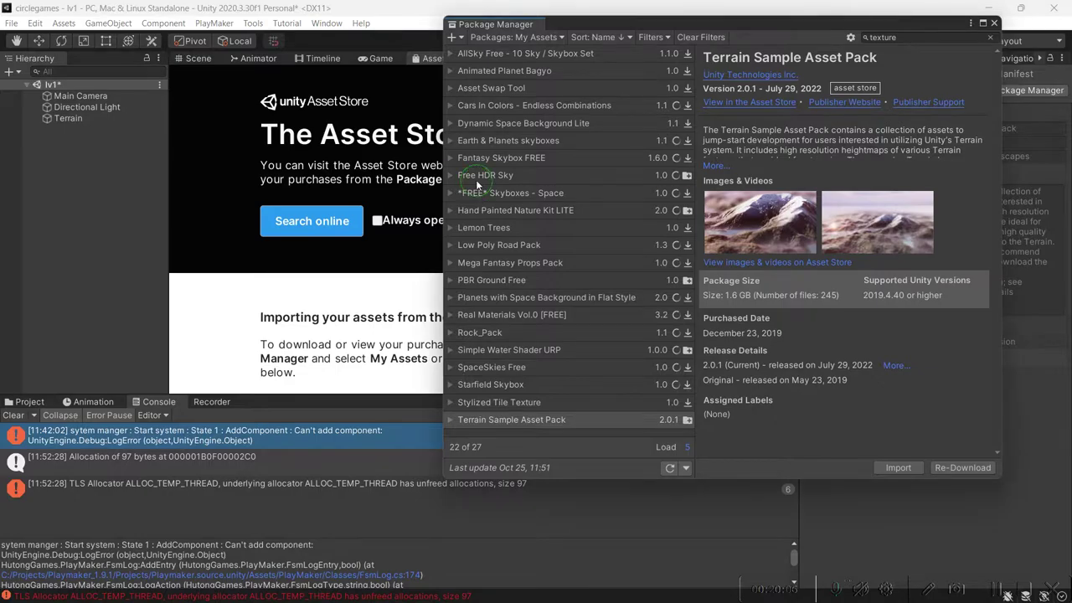
pyautogui.click(909, 470)
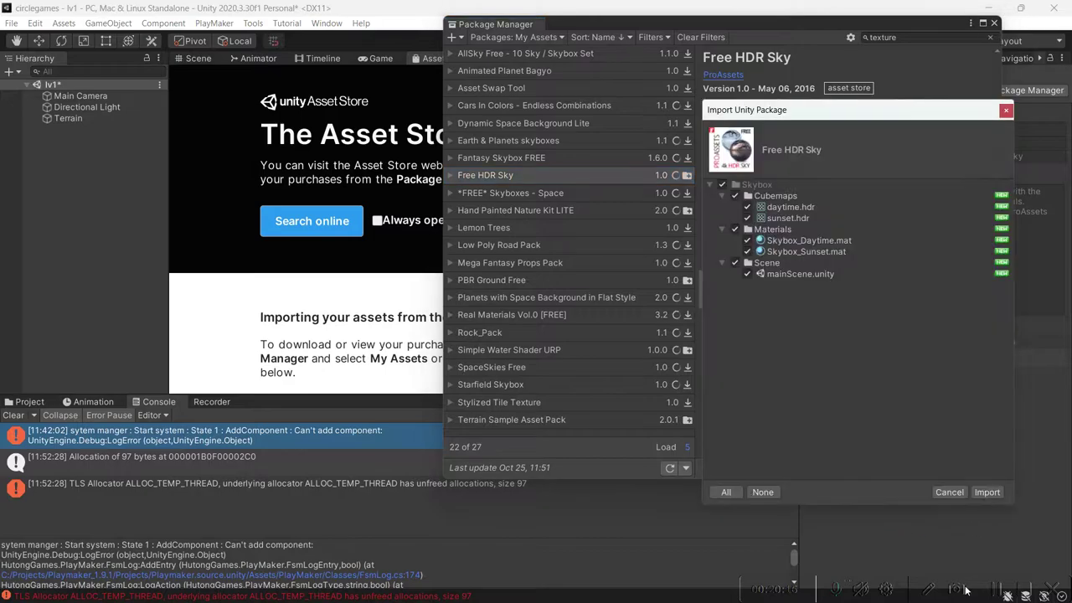
pyautogui.click(980, 493)
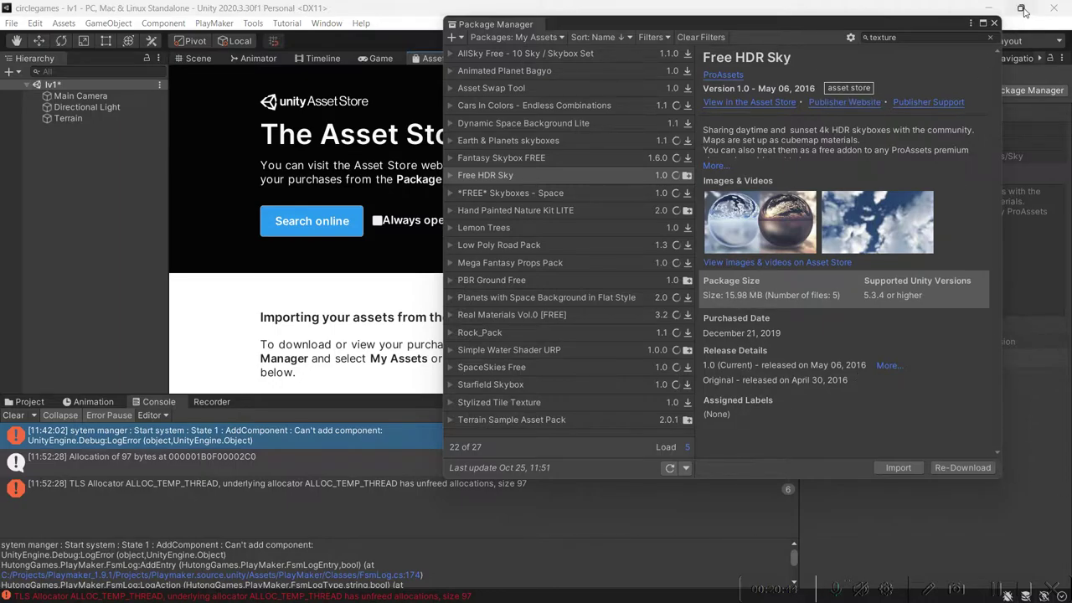
pyautogui.click(993, 25)
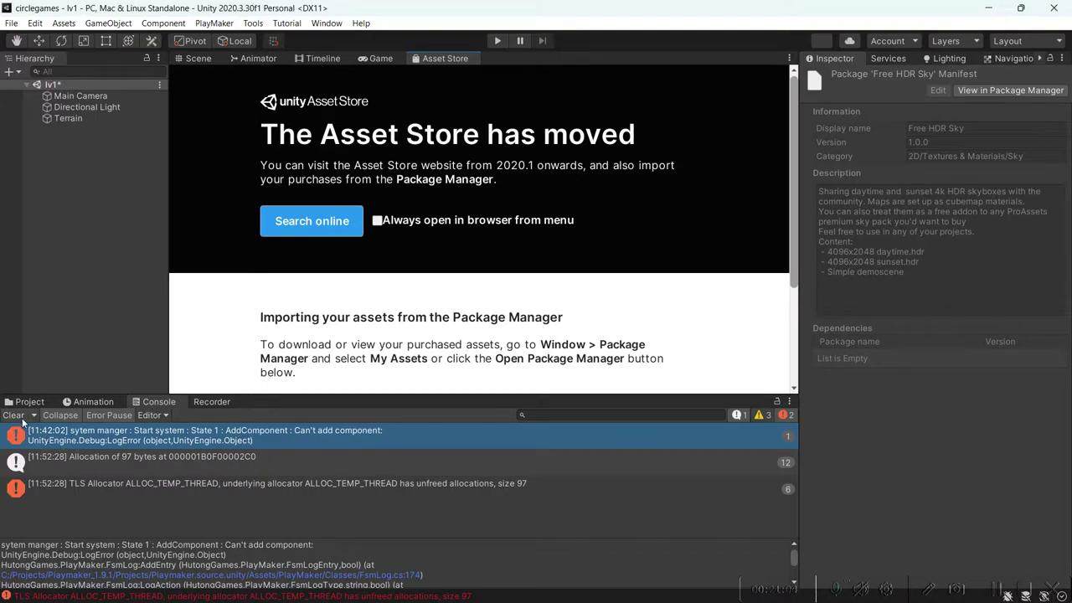
# Read the TLS Allocator and AddComponent error entries in the console and clear all messages.
pyautogui.click(60, 486)
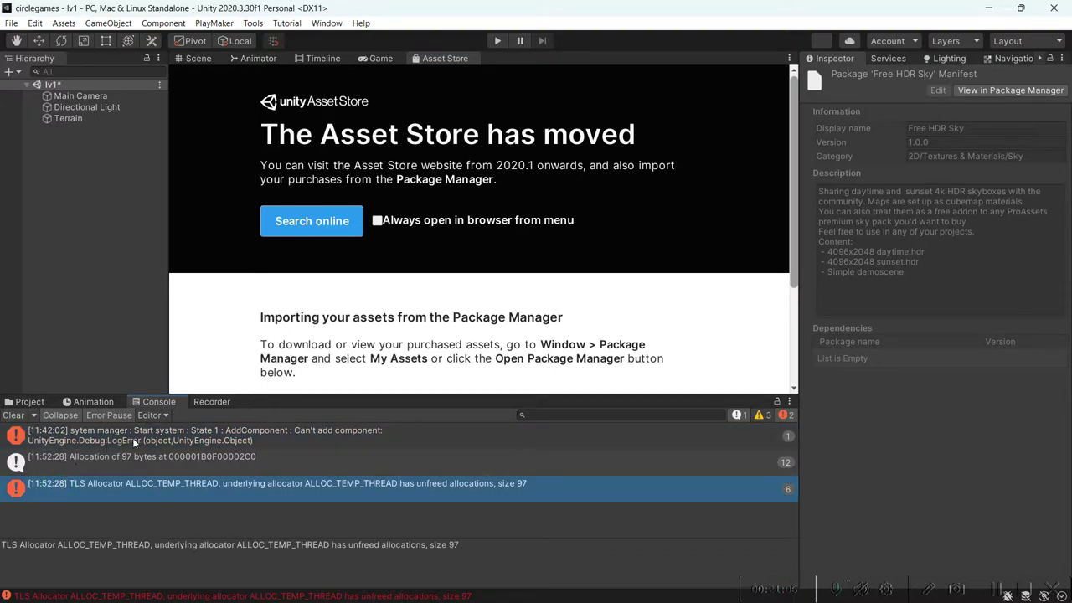
pyautogui.click(189, 437)
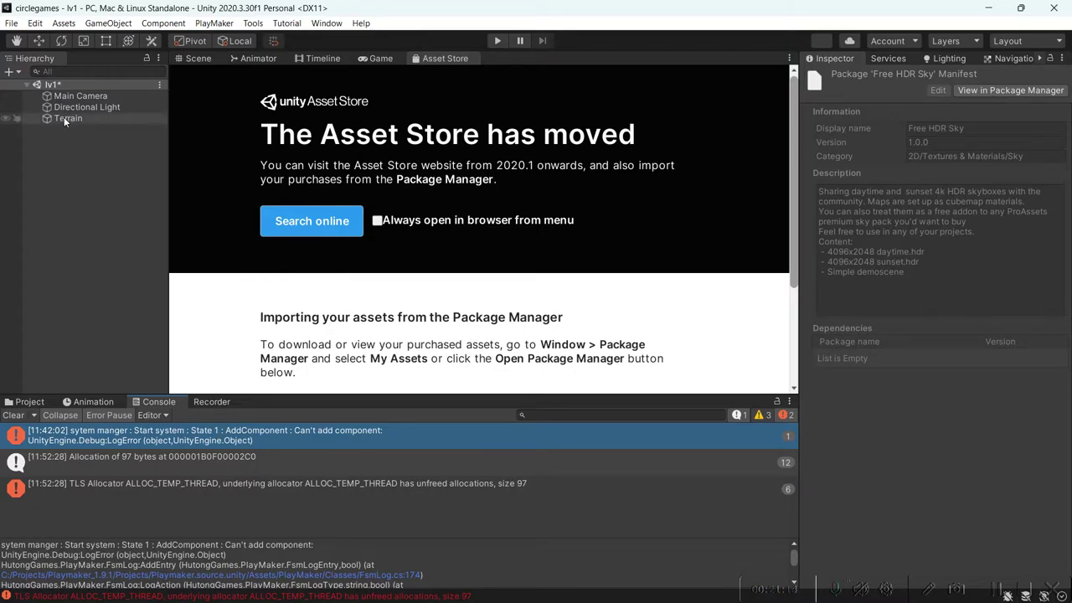
pyautogui.click(17, 416)
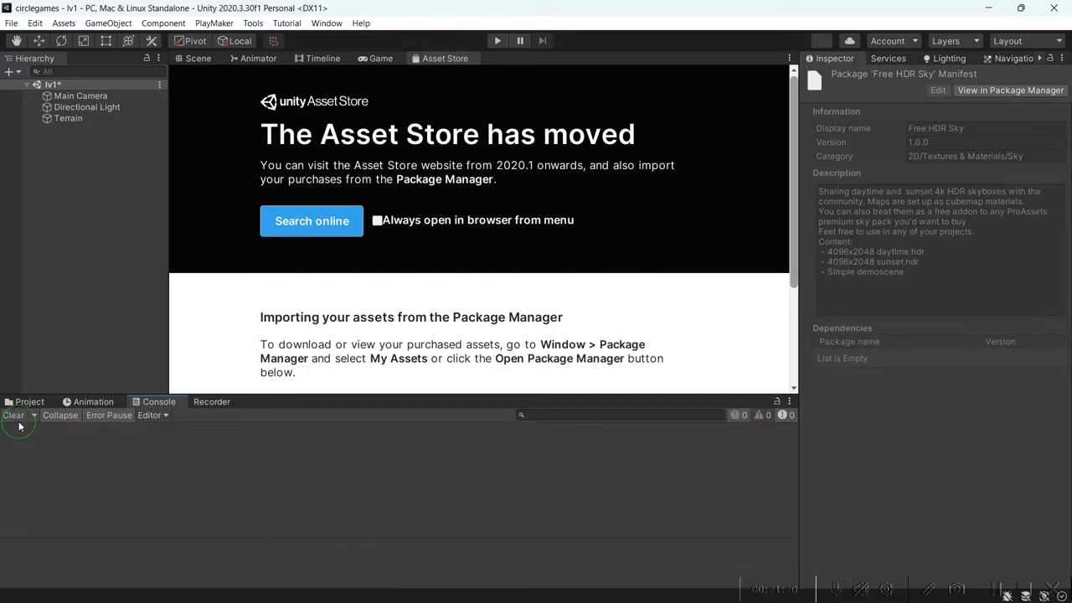
# Show the project's asset folders and examine the checkered terrain in the Scene view from several angles.
pyautogui.click(27, 401)
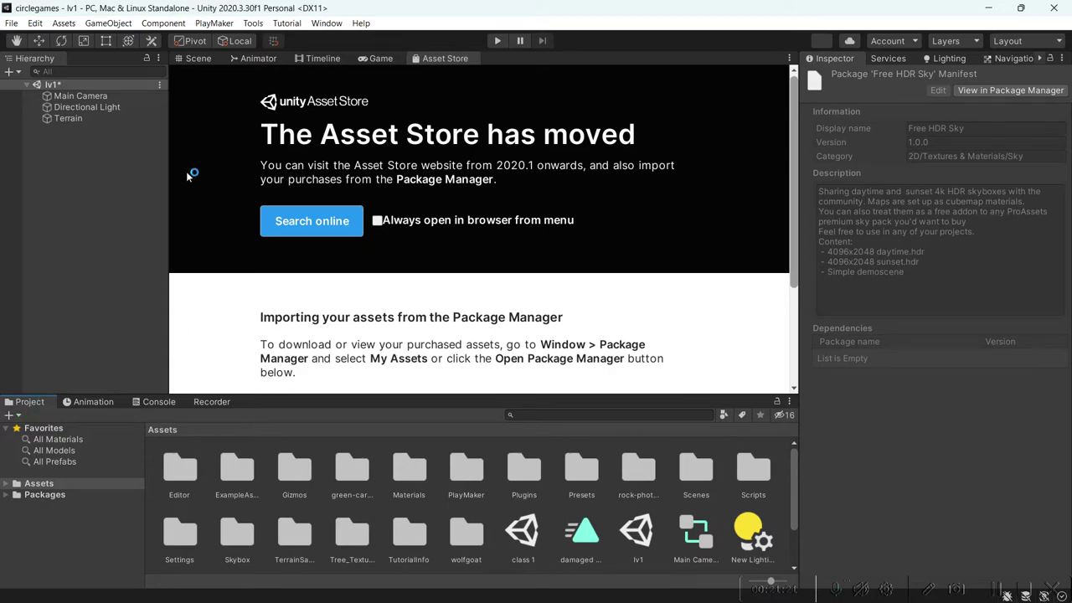
pyautogui.click(198, 58)
pyautogui.keyDown('alt'); pyautogui.moveTo(445, 232); pyautogui.dragTo(544, 217); pyautogui.keyUp('alt')
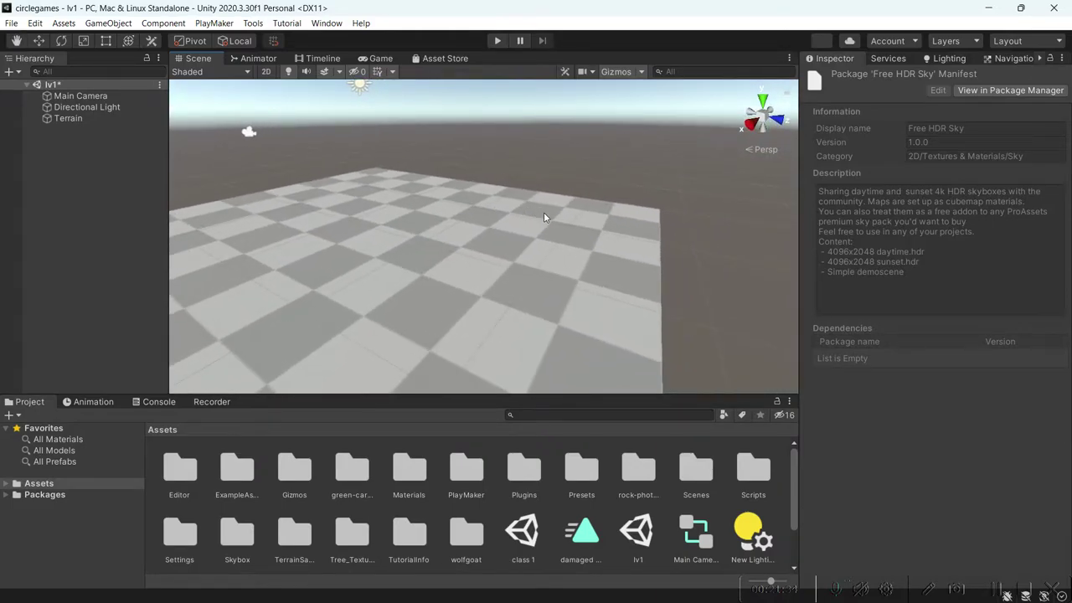
pyautogui.keyDown('alt'); pyautogui.moveTo(564, 237); pyautogui.dragTo(471, 259); pyautogui.keyUp('alt')
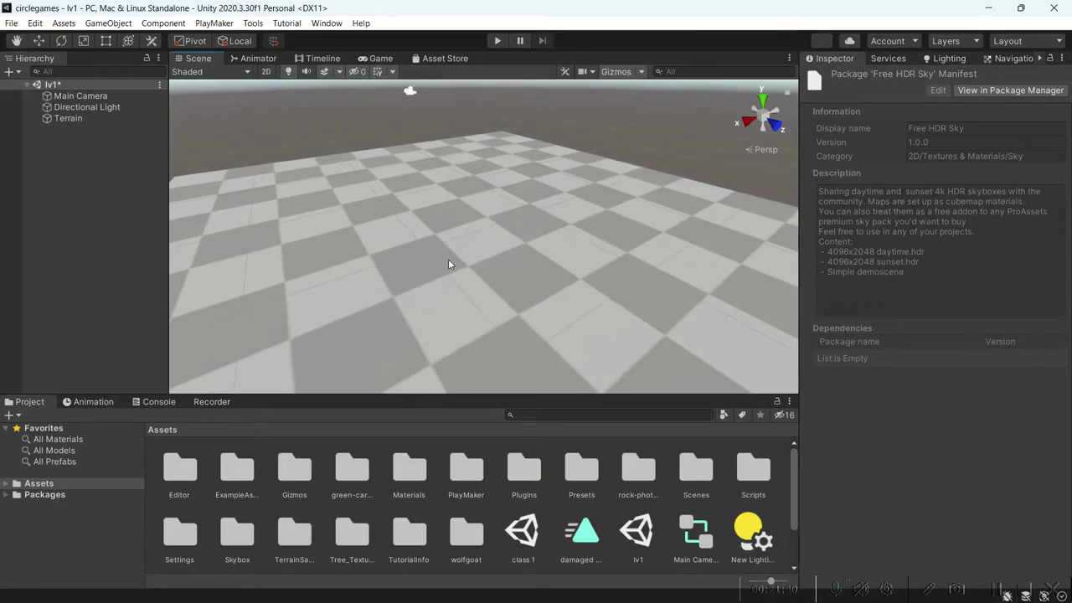
pyautogui.keyDown('alt'); pyautogui.moveTo(445, 259); pyautogui.dragTo(652, 295); pyautogui.keyUp('alt')
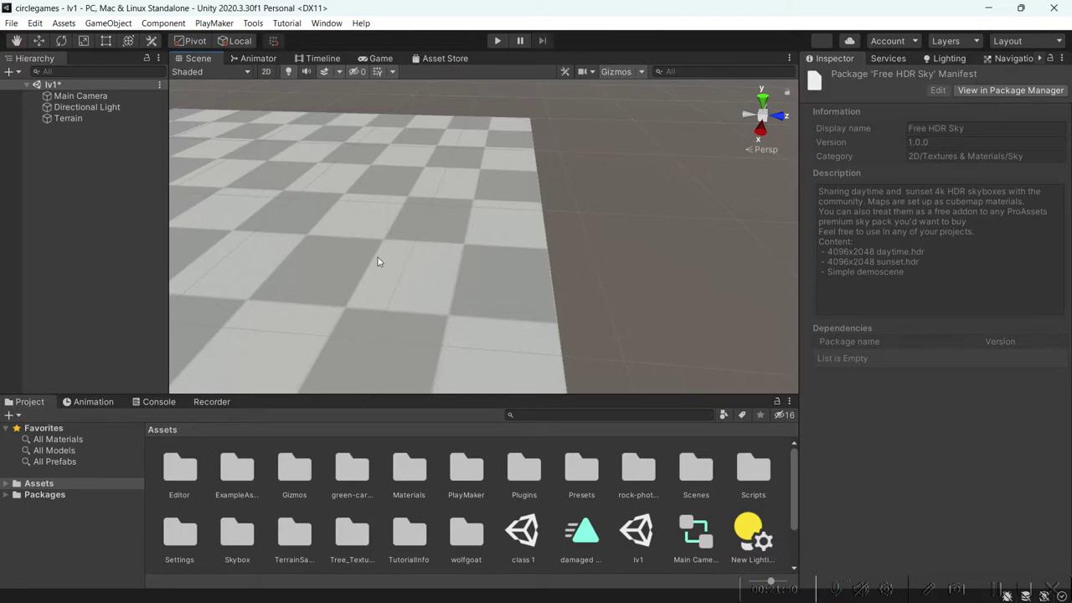
pyautogui.moveTo(335, 265); pyautogui.dragTo(376, 266, button='middle')
pyautogui.keyDown('alt'); pyautogui.moveTo(476, 256); pyautogui.dragTo(422, 266); pyautogui.keyUp('alt')
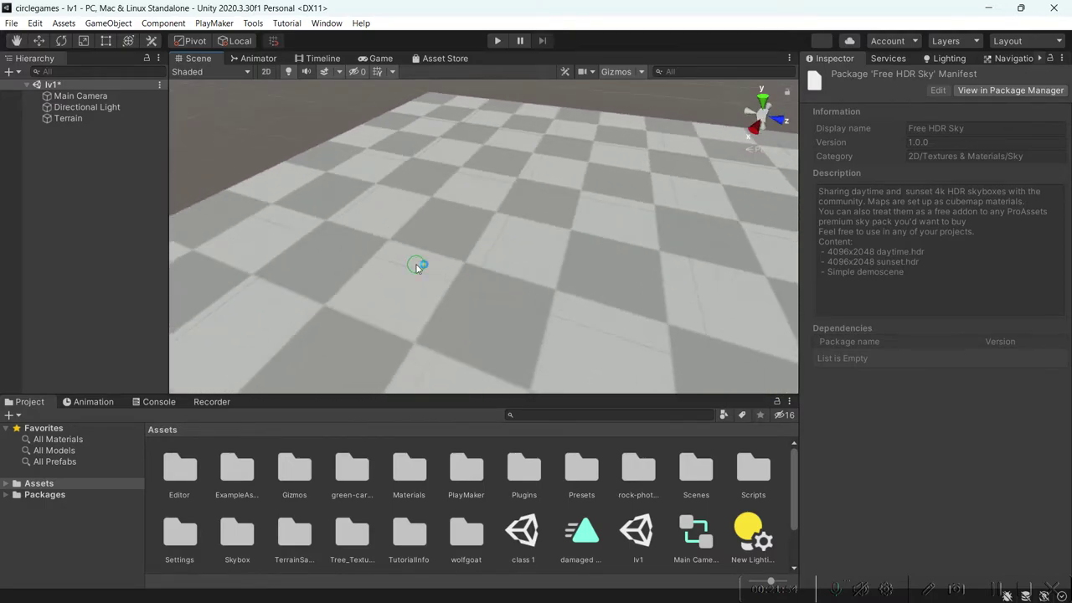
# Select the terrain in the scene and switch its terrain painting tool to Paint Texture.
pyautogui.click(527, 274)
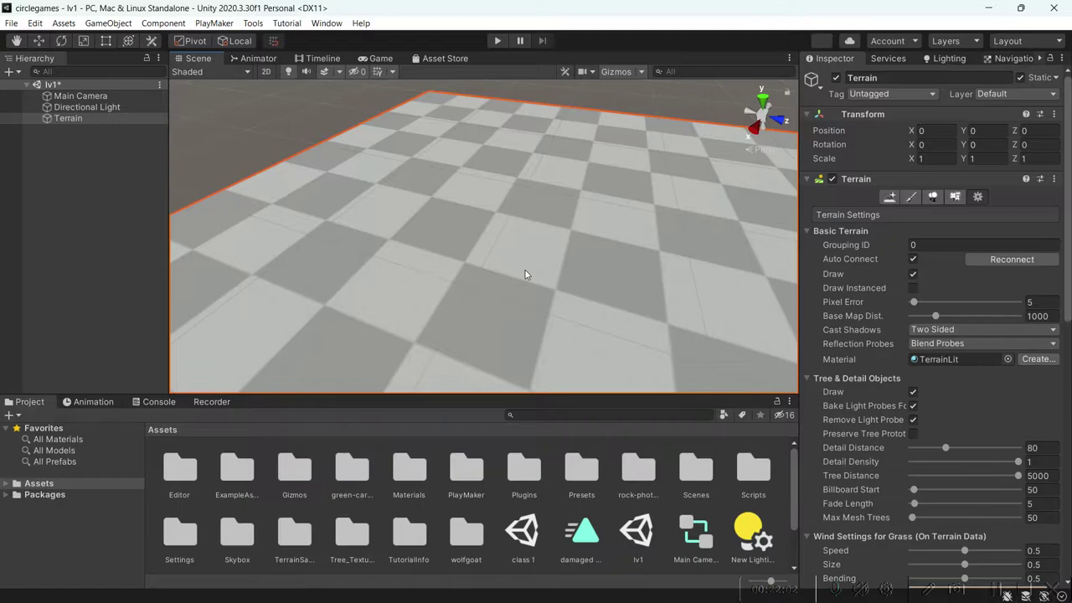
pyautogui.click(912, 198)
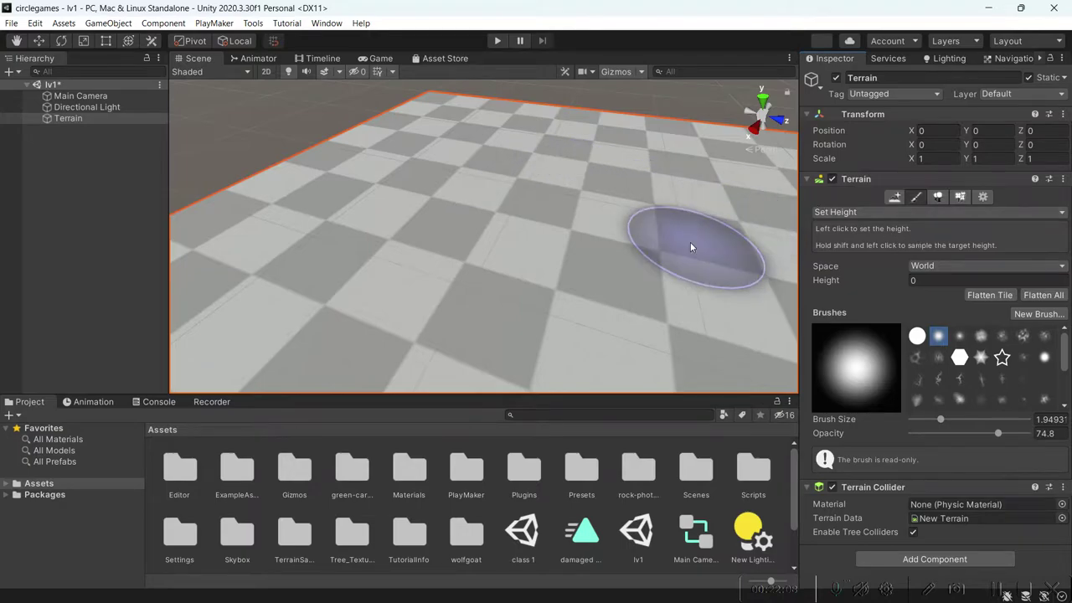
pyautogui.click(912, 214)
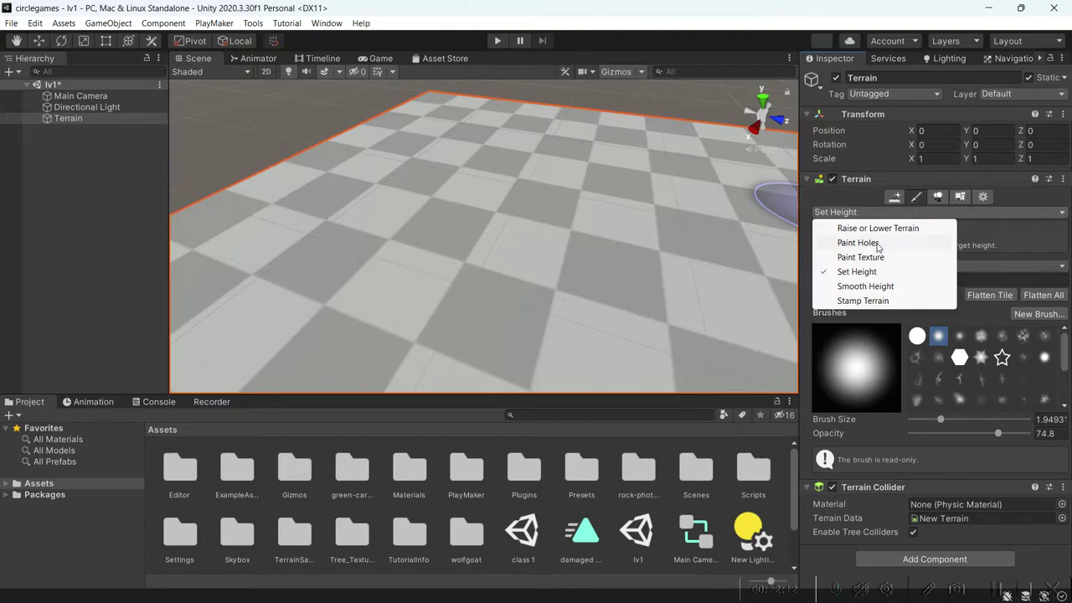
pyautogui.click(871, 258)
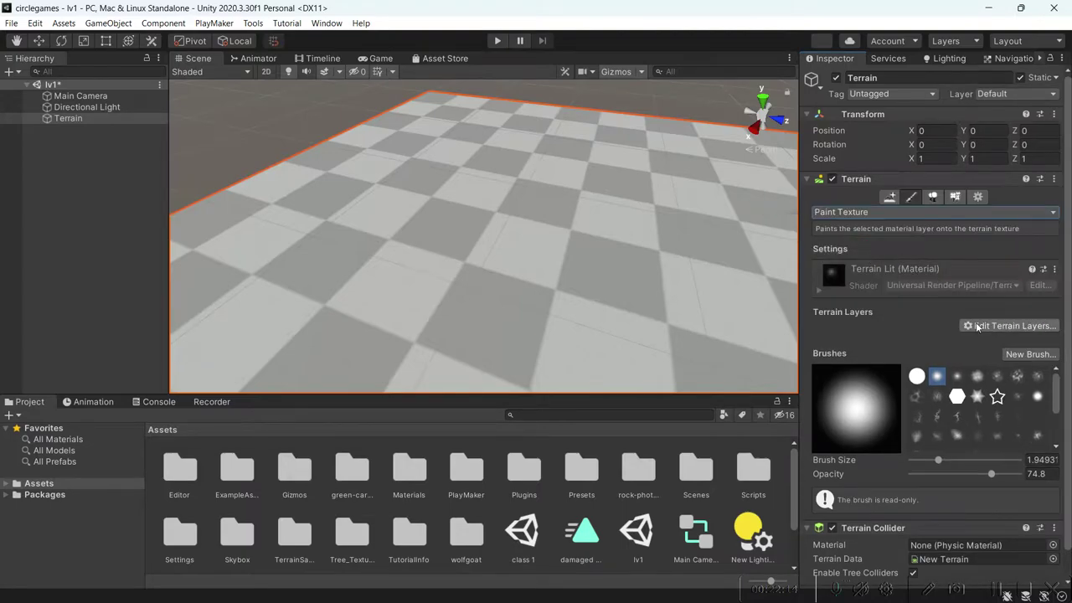
pyautogui.click(1015, 328)
pyautogui.click(1018, 328)
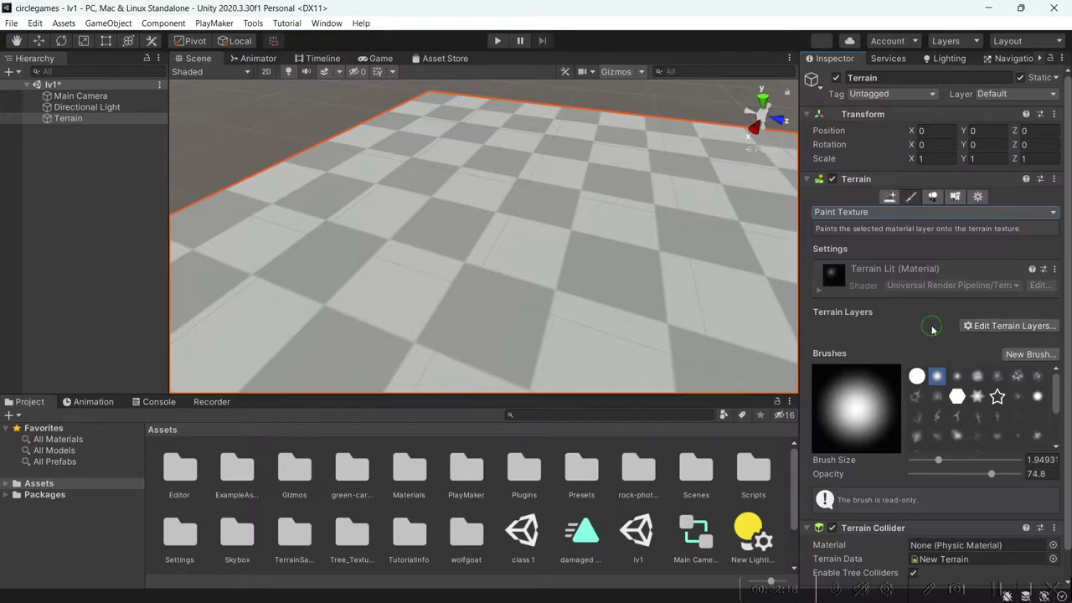
pyautogui.click(1020, 327)
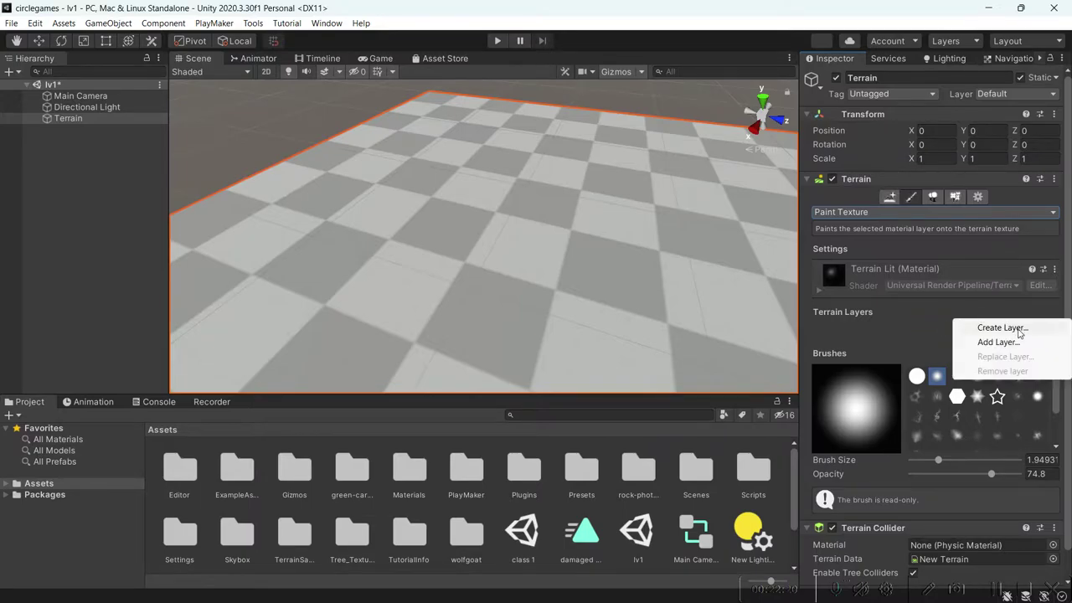
pyautogui.click(1018, 329)
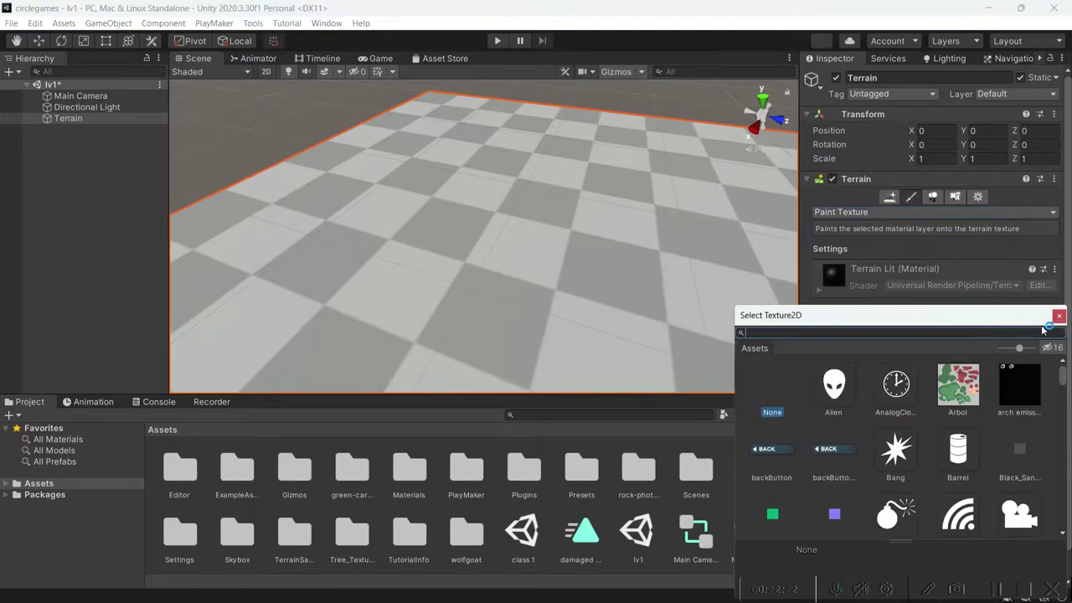
pyautogui.click(1059, 316)
# Preview the available grass and heather terrain layers and add Grass_B_TerrainLayer to the terrain.
pyautogui.click(1019, 327)
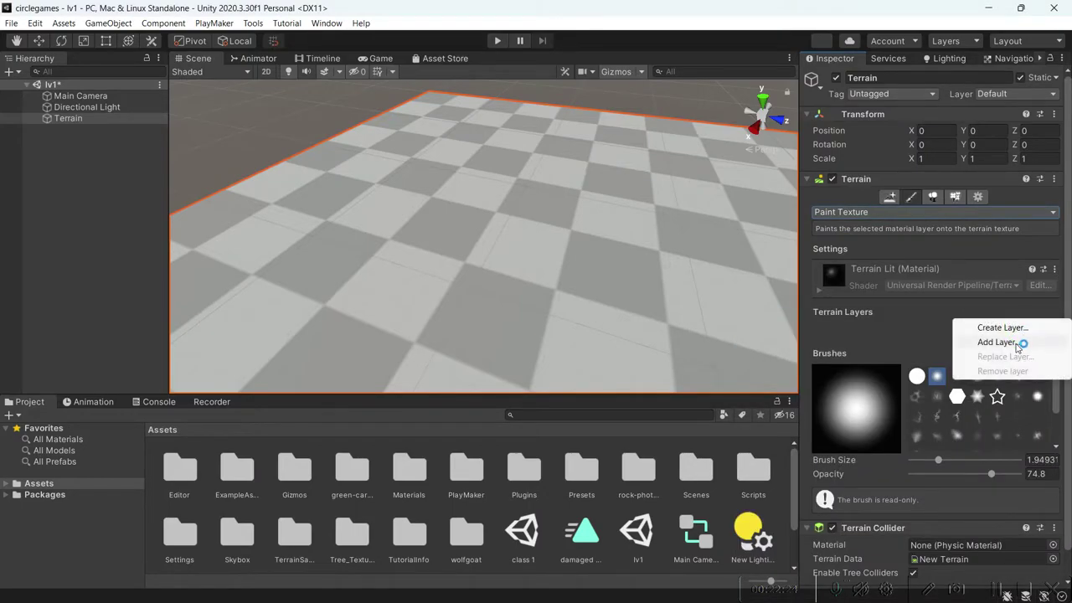
pyautogui.click(1016, 342)
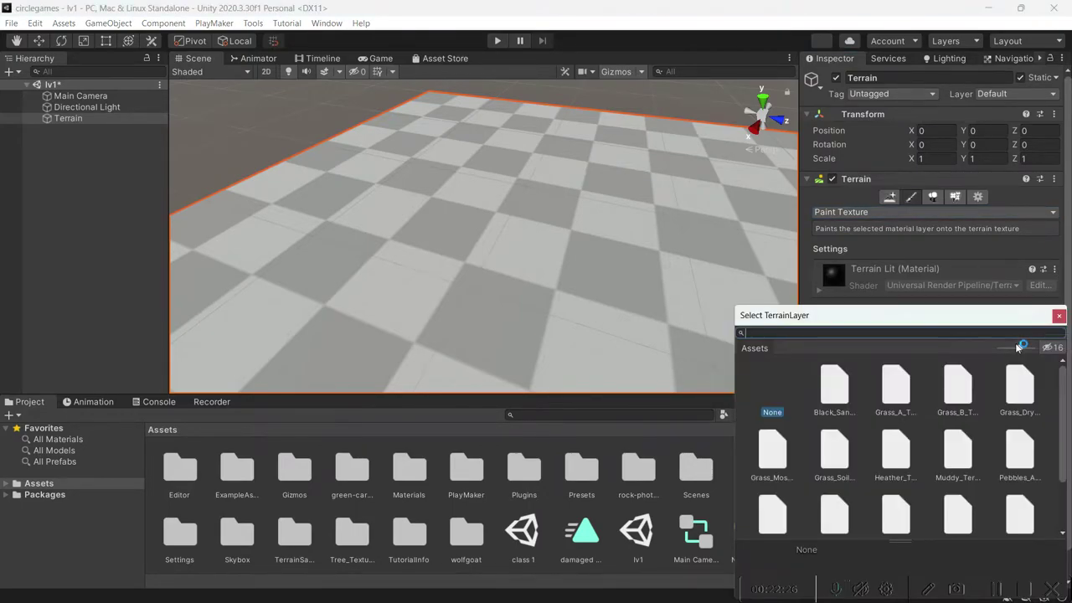
pyautogui.scroll(-2, 858, 432)
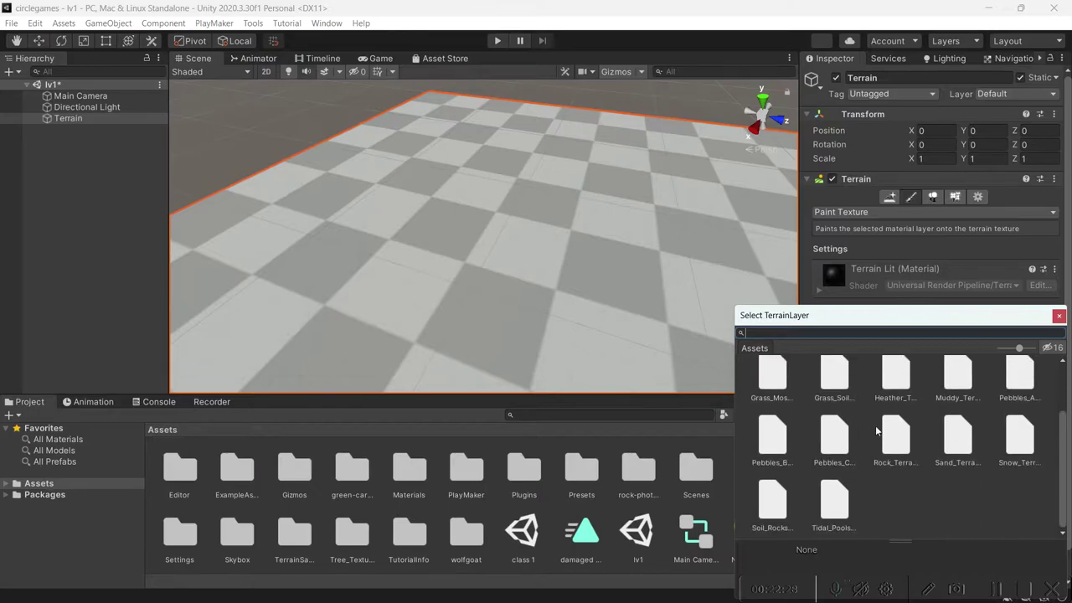
pyautogui.scroll(2, 873, 432)
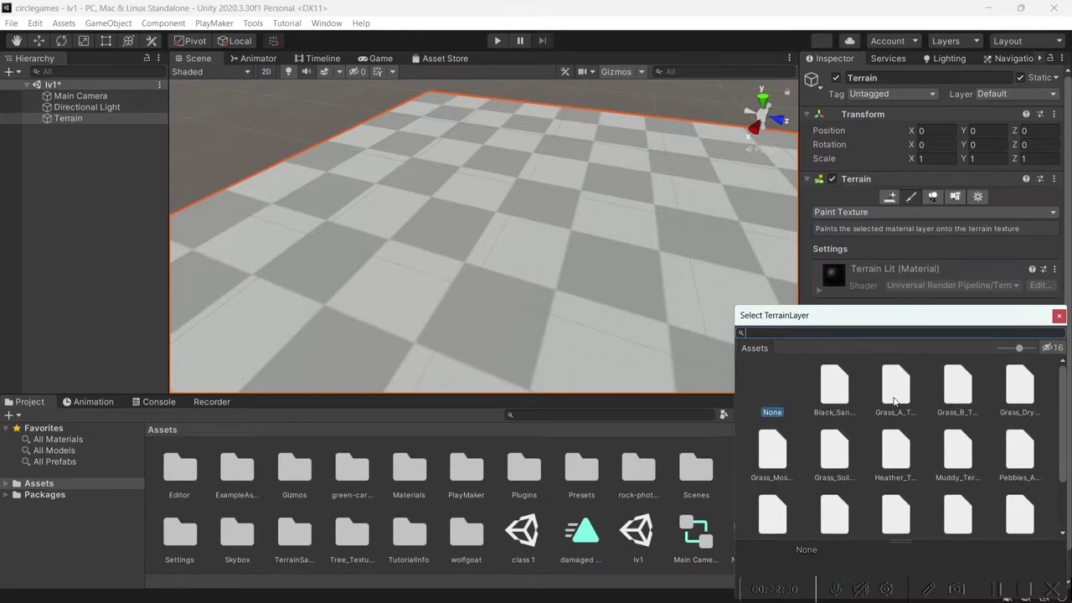
pyautogui.click(889, 402)
pyautogui.click(959, 400)
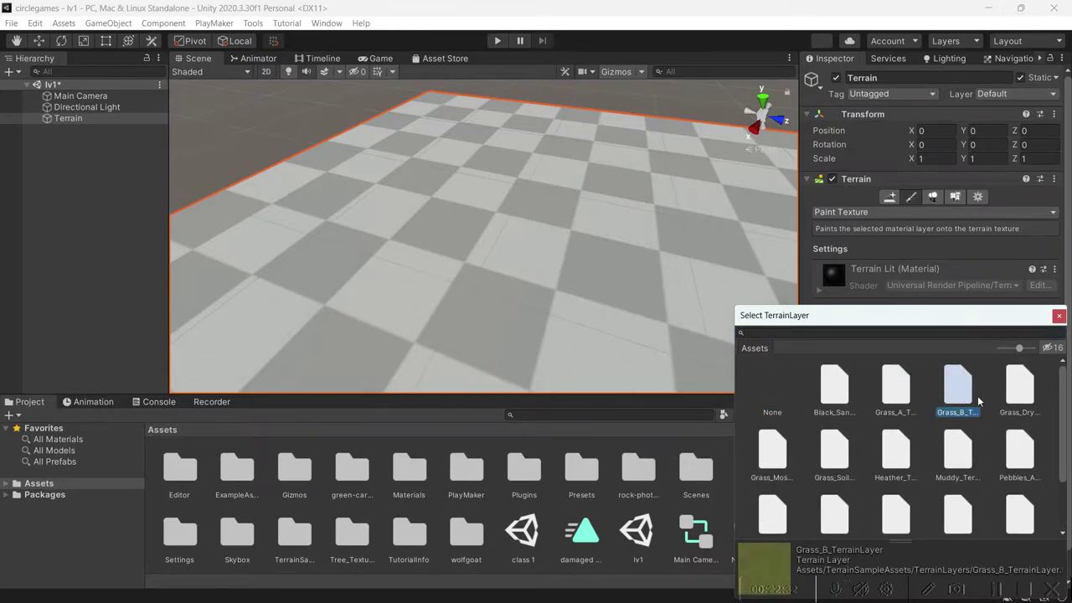
pyautogui.click(1019, 400)
pyautogui.click(784, 453)
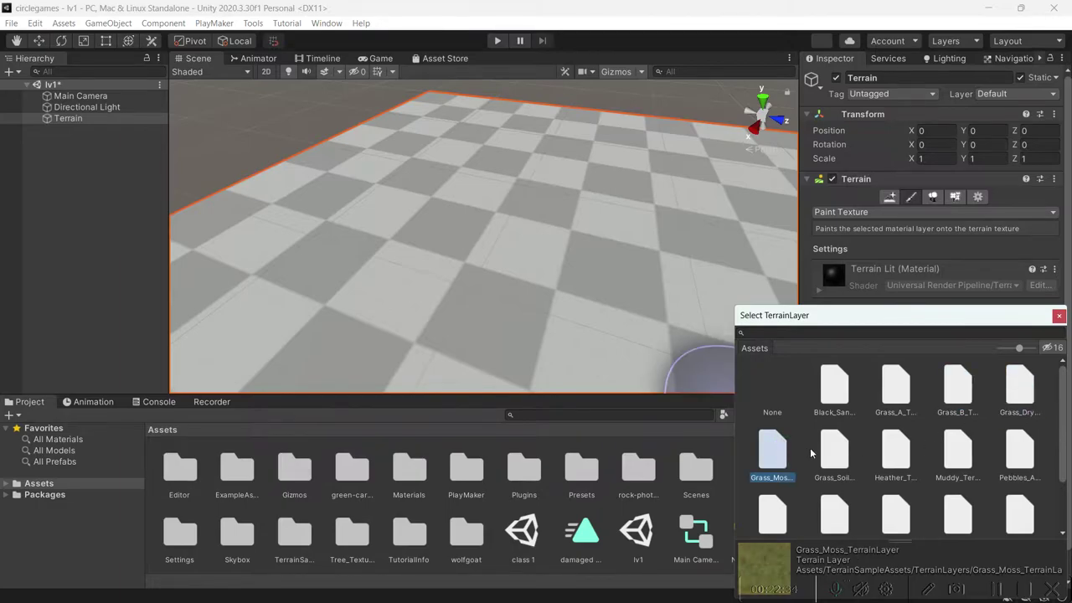
pyautogui.click(841, 453)
pyautogui.click(883, 453)
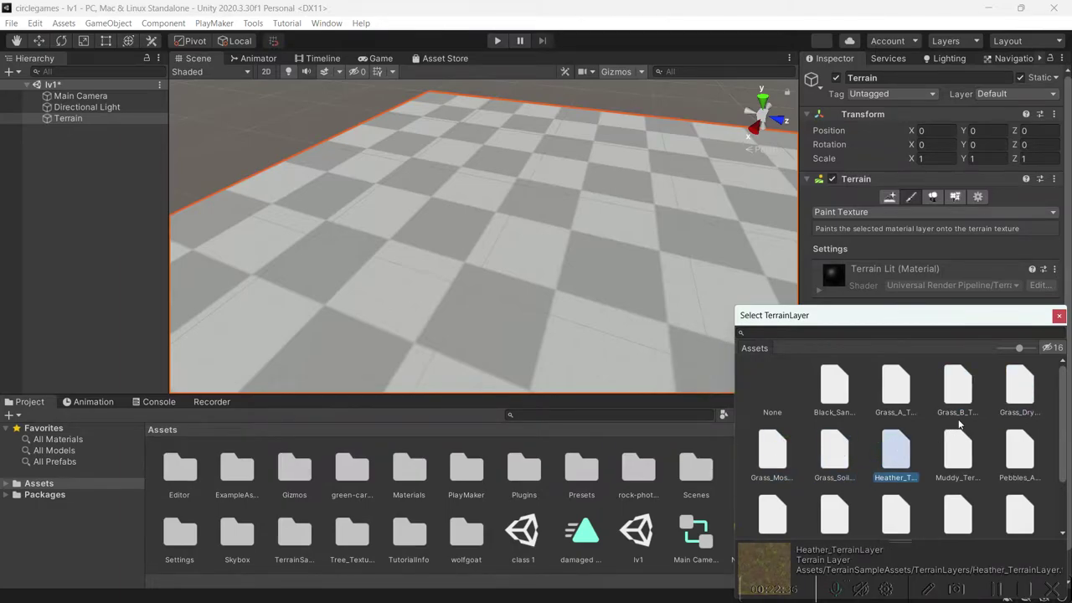
pyautogui.click(959, 402)
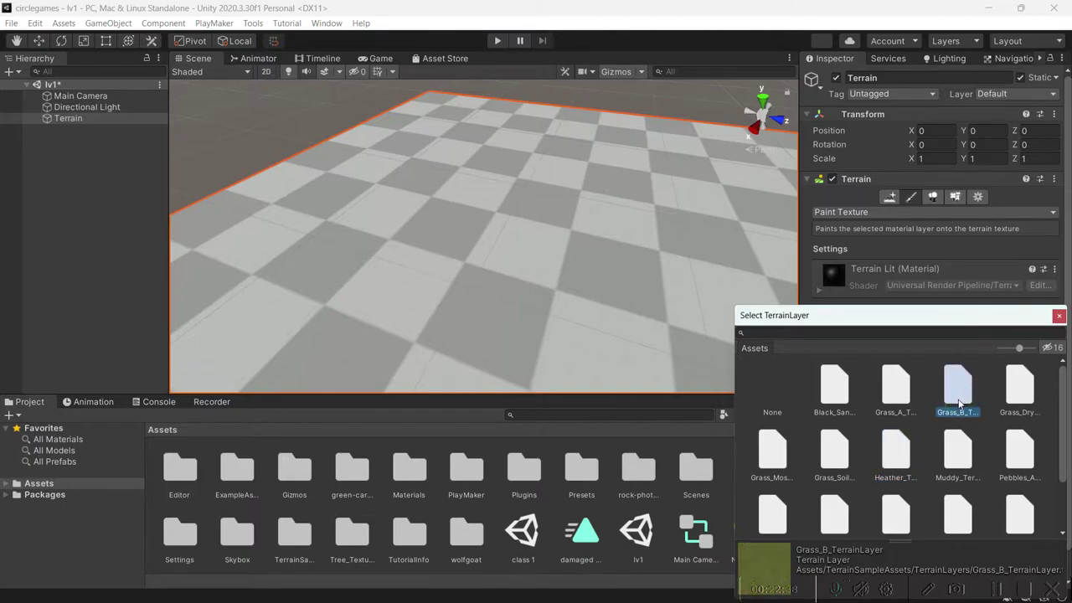
pyautogui.doubleClick(959, 404)
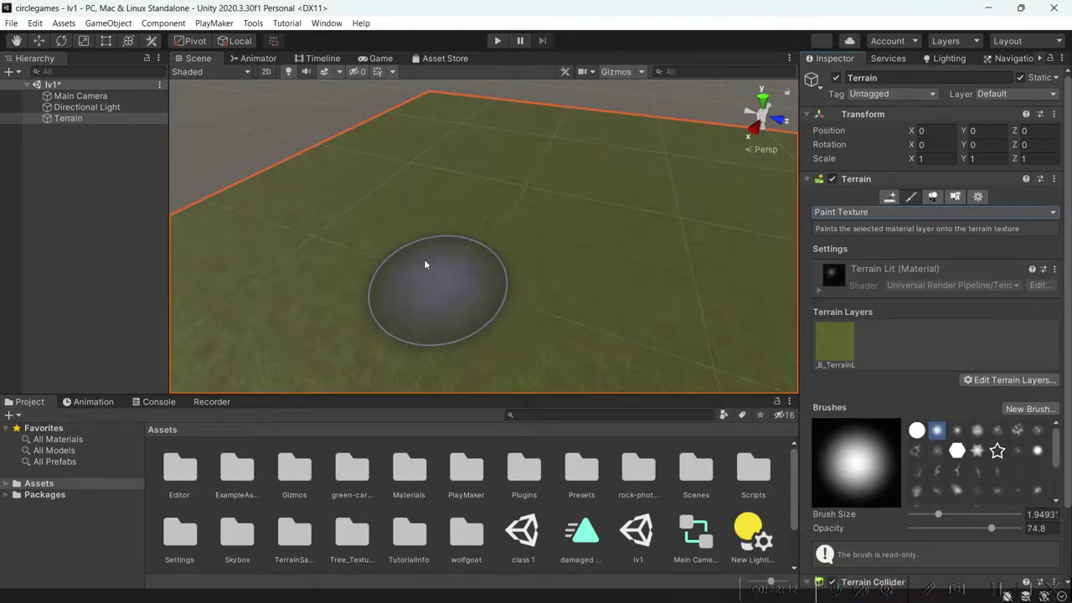
# Create a second terrain layer from the plain beige sand base texture, finding it with the search term "sand".
pyautogui.keyDown('alt'); pyautogui.moveTo(444, 235); pyautogui.dragTo(670, 227); pyautogui.keyUp('alt')
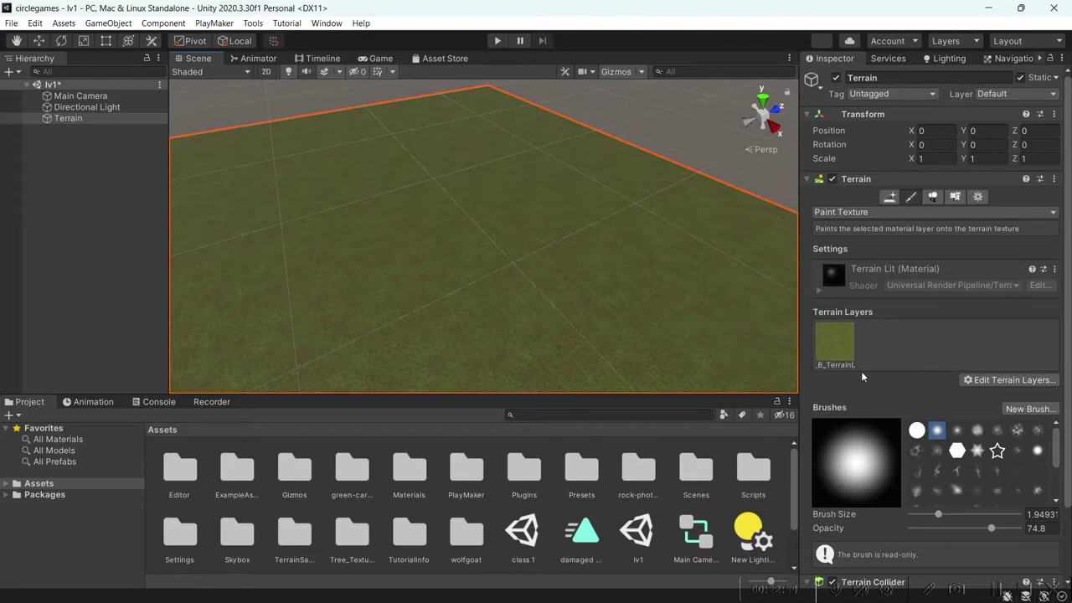
pyautogui.moveTo(636, 260)
pyautogui.mouseDown(button='right')
pyautogui.moveTo(567, 239)
pyautogui.moveTo(347, 301)
pyautogui.moveTo(269, 243)
pyautogui.moveTo(383, 243)
pyautogui.moveTo(742, 191)
pyautogui.moveTo(787, 209)
pyautogui.mouseUp(button='right')
pyautogui.click(996, 381)
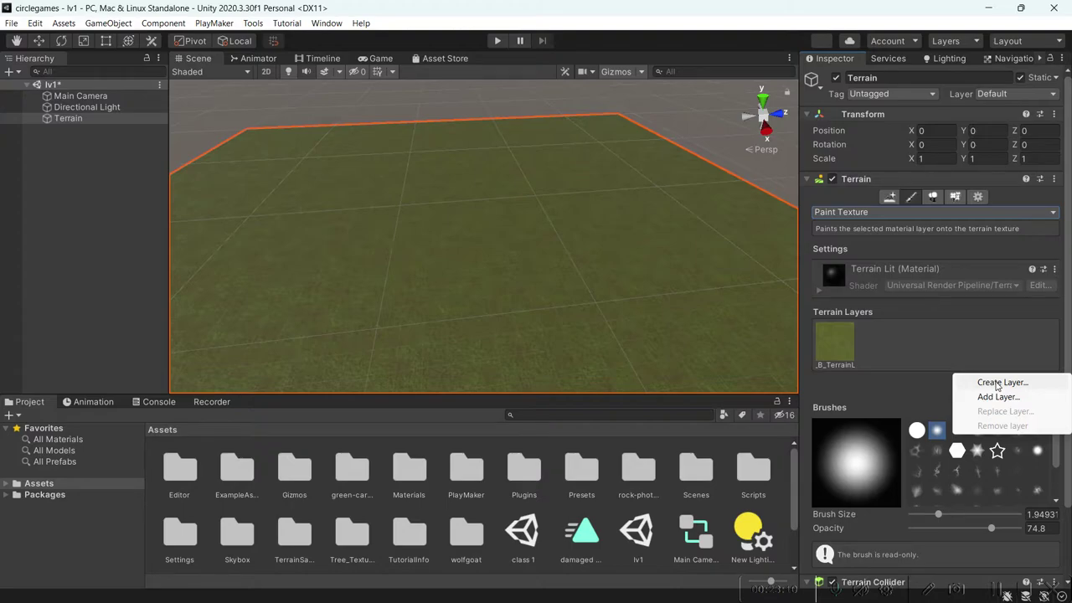
pyautogui.click(996, 383)
pyautogui.moveTo(893, 321); pyautogui.dragTo(833, 212)
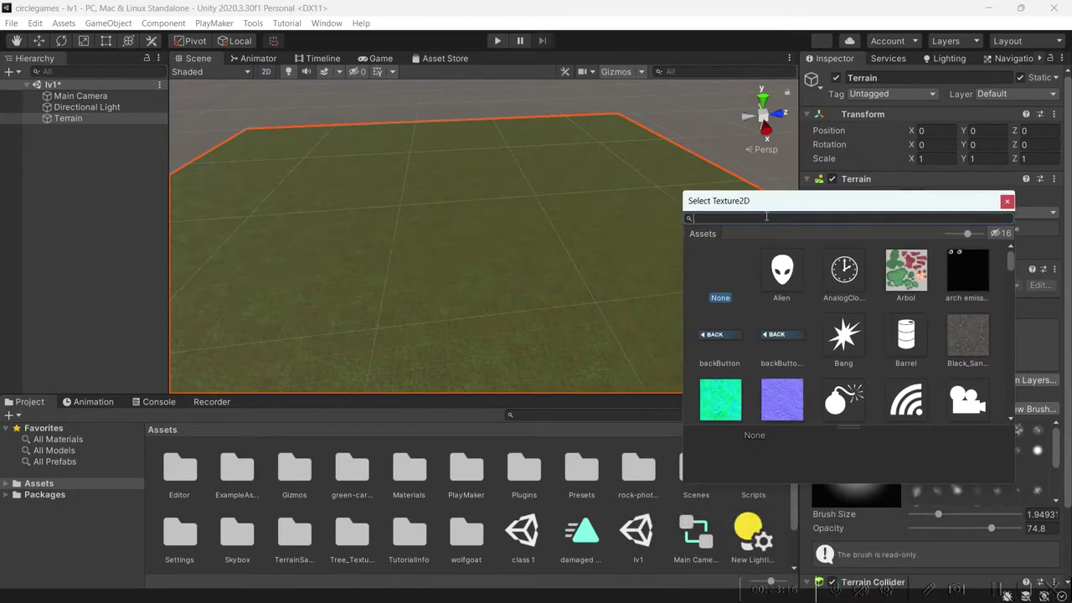
pyautogui.write('sand')
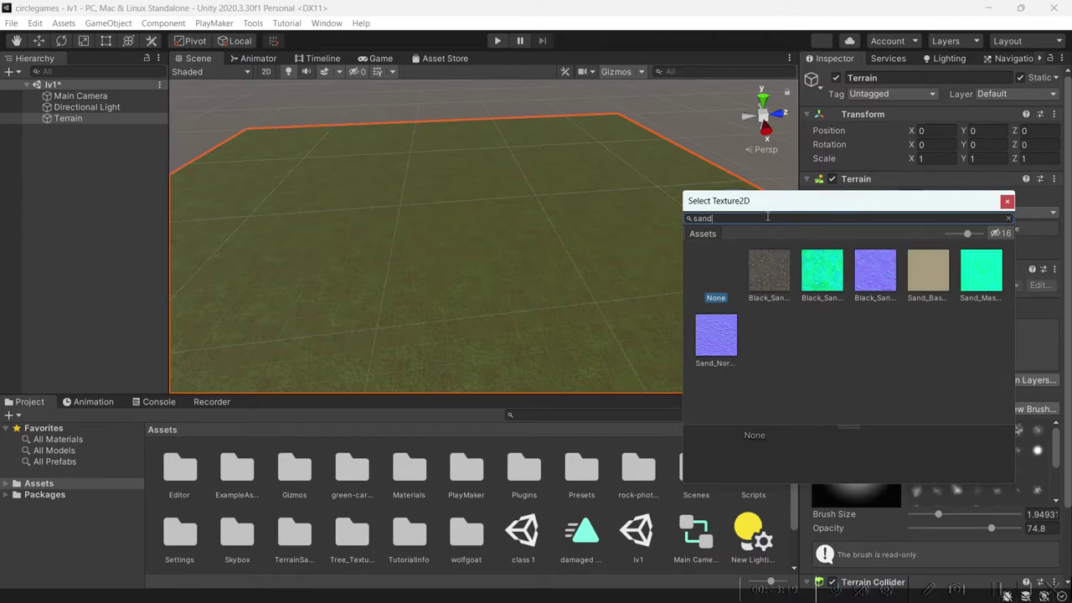
pyautogui.click(911, 278)
pyautogui.doubleClick(911, 278)
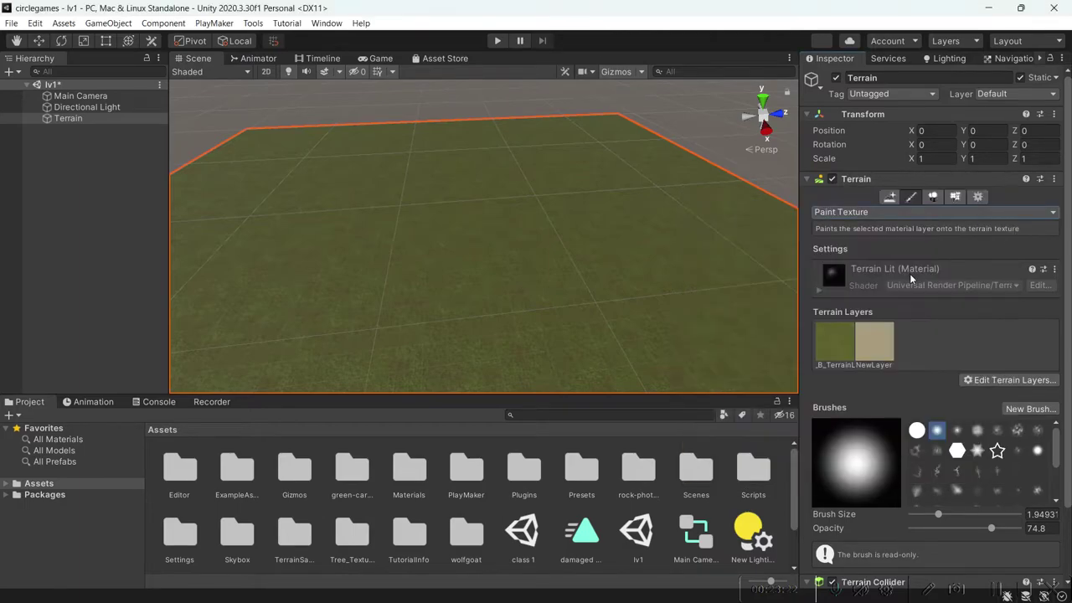
# Compare the settings of the grass and sand layers and examine the grass-covered terrain from a low angle.
pyautogui.click(871, 346)
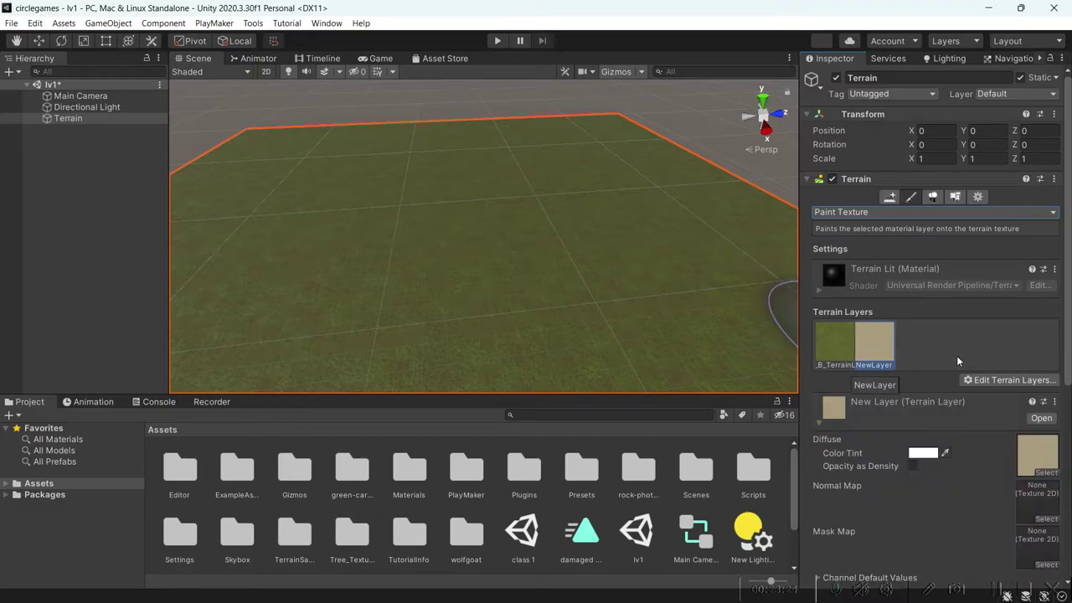
pyautogui.click(848, 350)
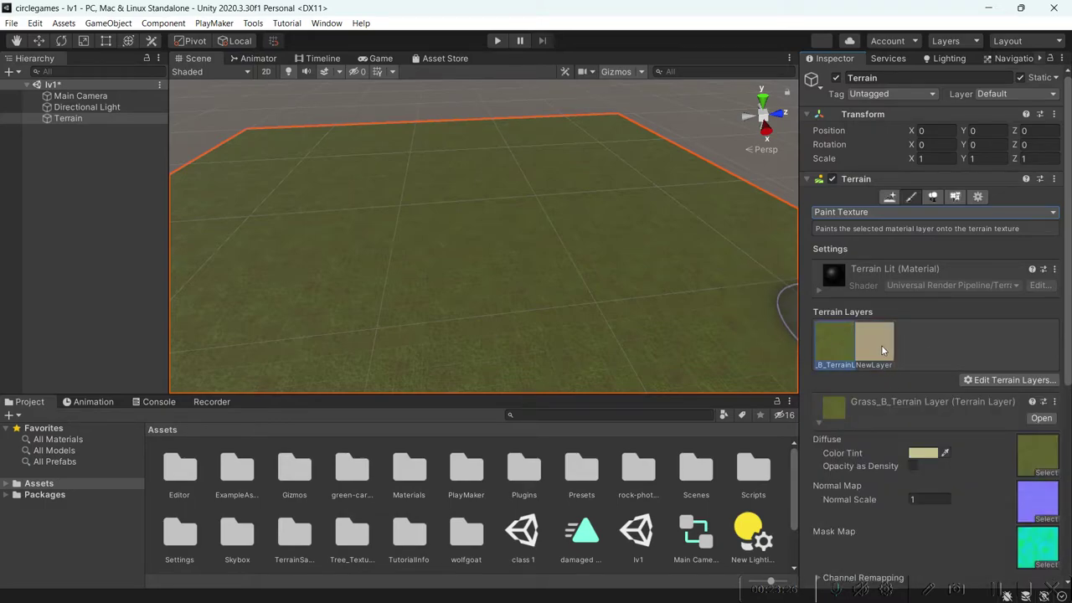
pyautogui.click(882, 350)
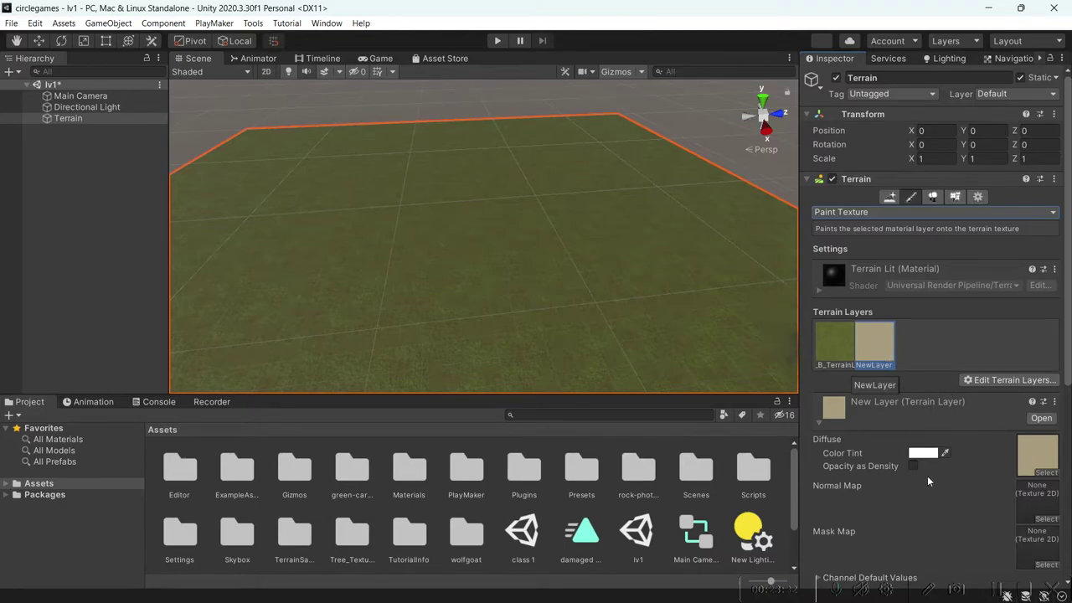
pyautogui.scroll(-5, 911, 397)
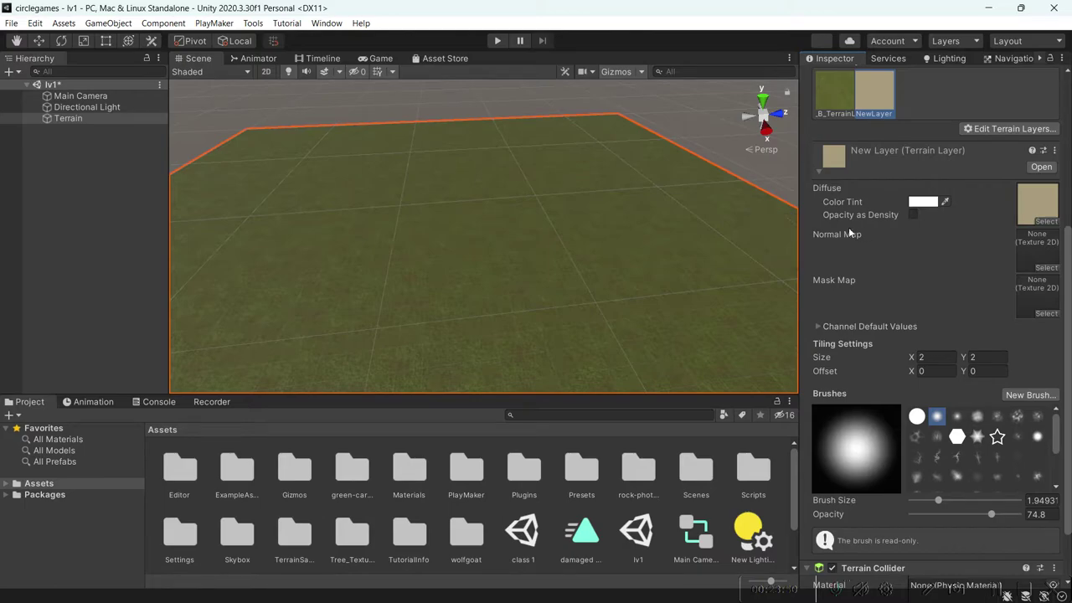
pyautogui.moveTo(558, 213); pyautogui.dragTo(554, 224, button='middle')
pyautogui.scroll(-3, 554, 224)
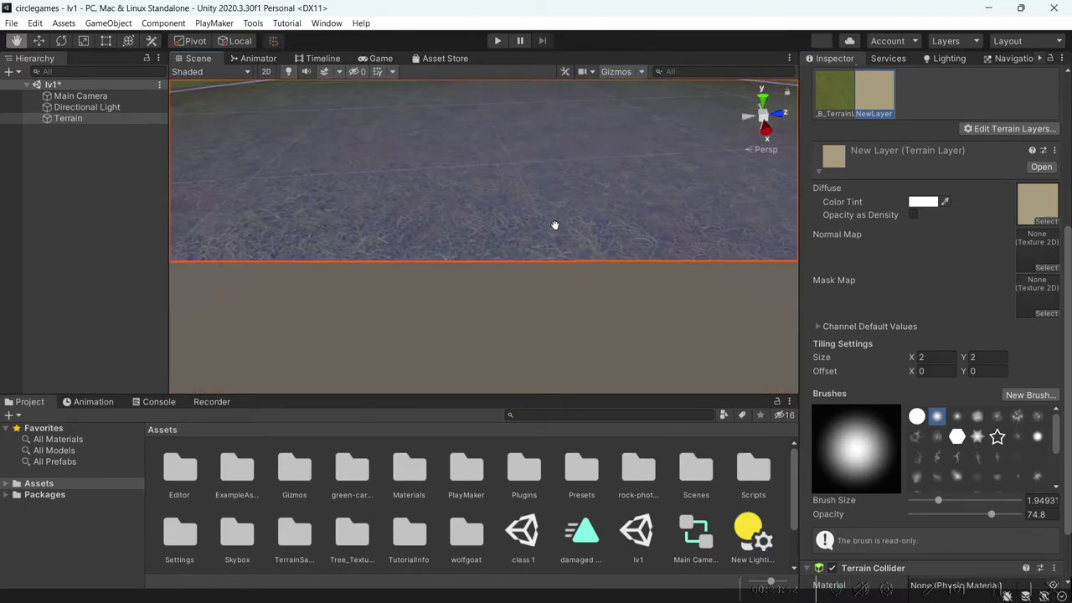
pyautogui.scroll(5, 502, 184)
pyautogui.moveTo(502, 186); pyautogui.dragTo(247, 219, button='right')
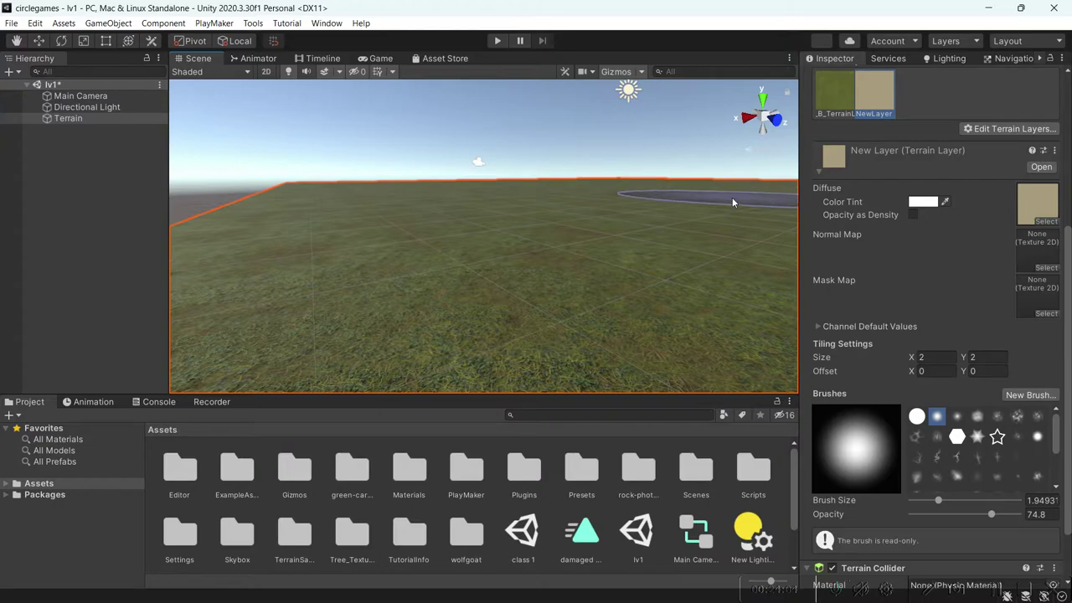
# Try a normal scale of 3 on the Grass_B terrain layer and settle on 2, checking the grass up close.
pyautogui.click(834, 96)
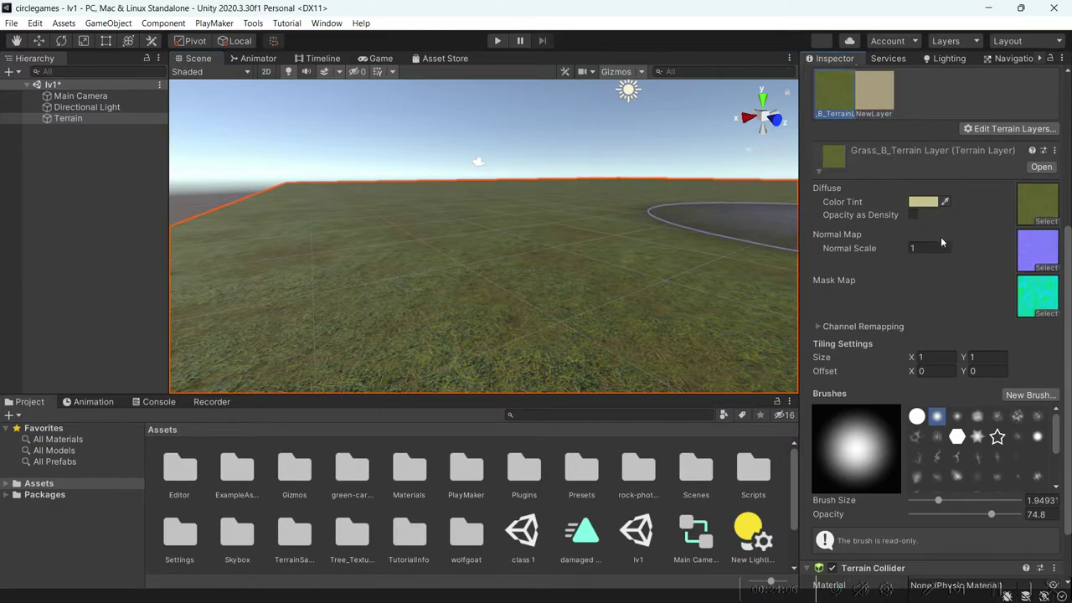
pyautogui.click(921, 247)
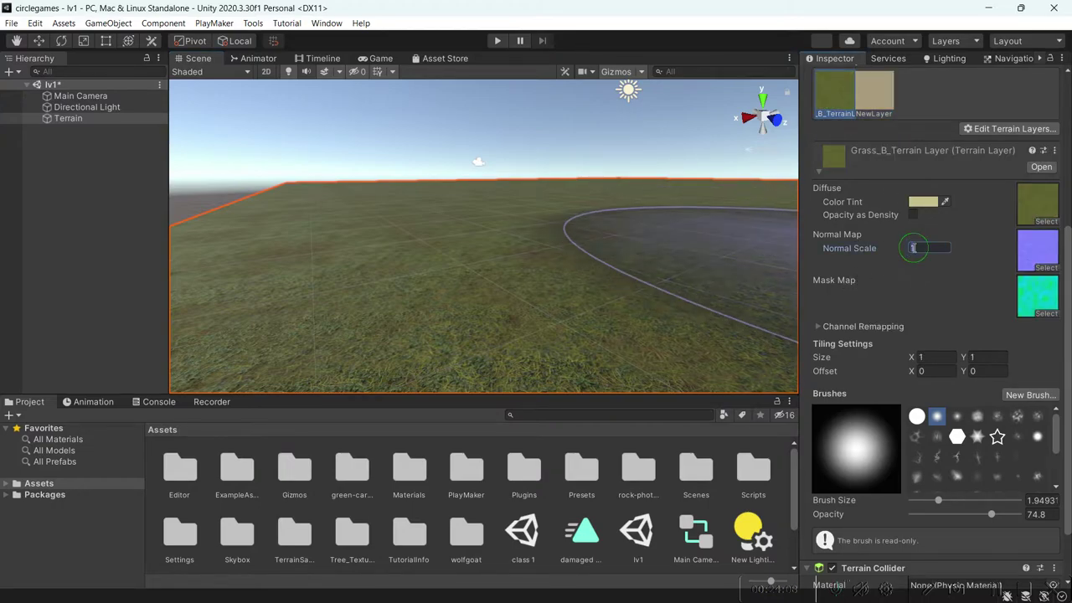
pyautogui.write('3')
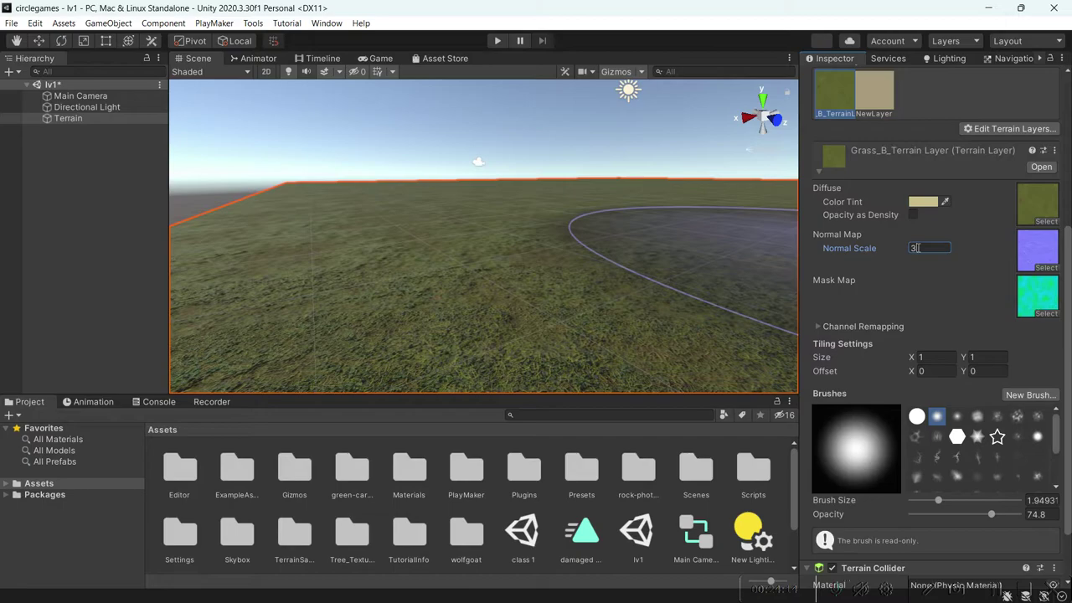
pyautogui.doubleClick(916, 248)
pyautogui.write('2')
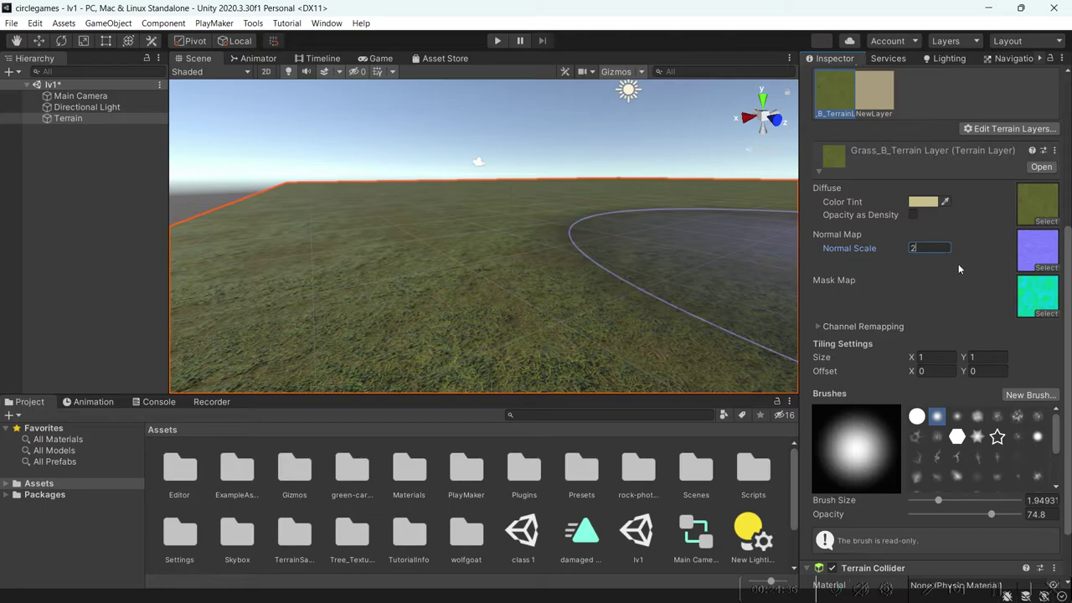
pyautogui.doubleClick(929, 249)
pyautogui.moveTo(586, 226); pyautogui.dragTo(913, 212, button='right')
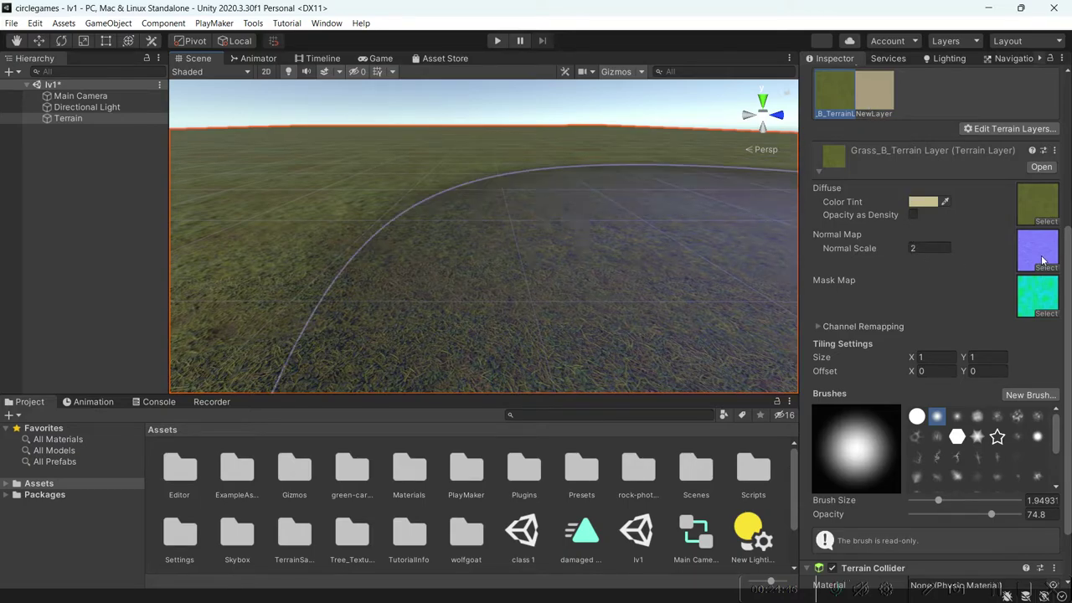
# Paint a small sand patch on the grass with the sand layer, using a brush size of about 0.02.
pyautogui.click(873, 92)
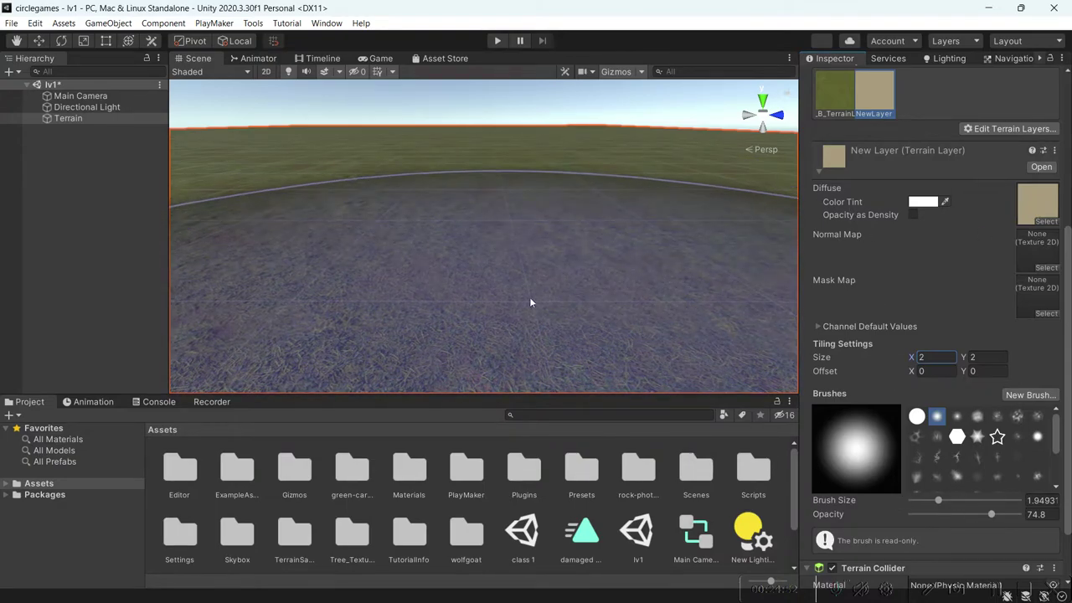
pyautogui.moveTo(937, 499); pyautogui.dragTo(911, 500)
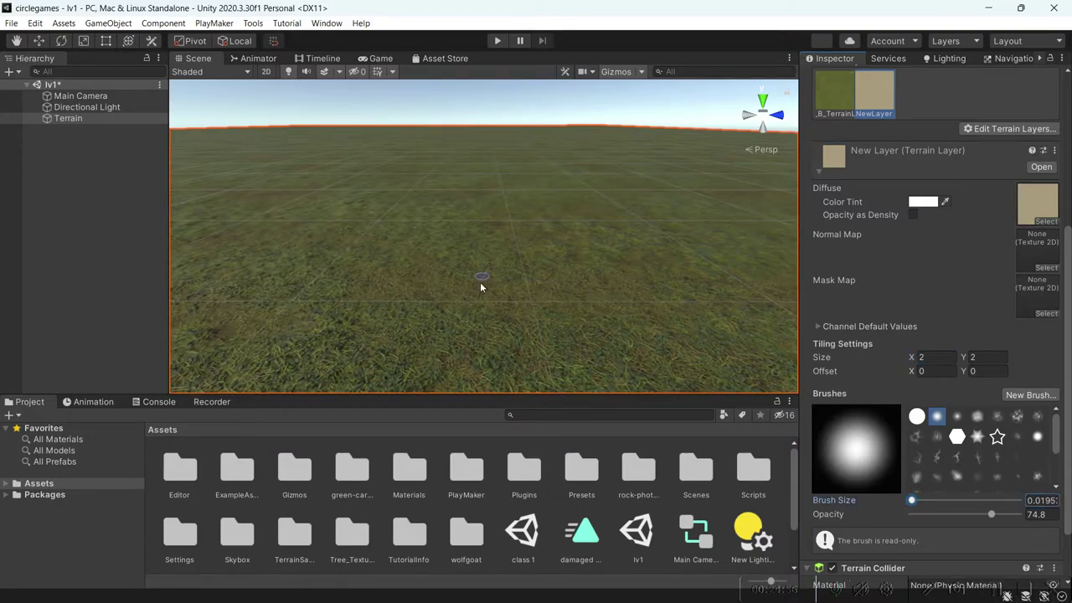
pyautogui.click(467, 316)
pyautogui.moveTo(488, 317)
pyautogui.mouseDown()
pyautogui.moveTo(525, 310)
pyautogui.moveTo(487, 304)
pyautogui.moveTo(489, 332)
pyautogui.moveTo(503, 291)
pyautogui.mouseUp()
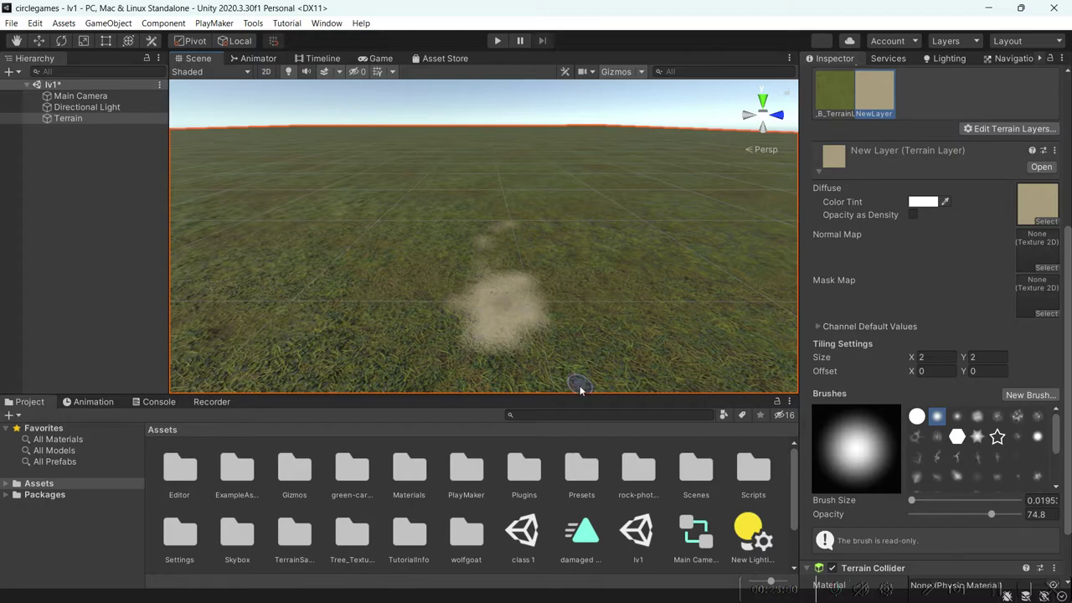
# Undo the painted sand patch and add the existing Sand_Terrain layer to the terrain's layers.
pyautogui.hotkey('ctrl', 'z')
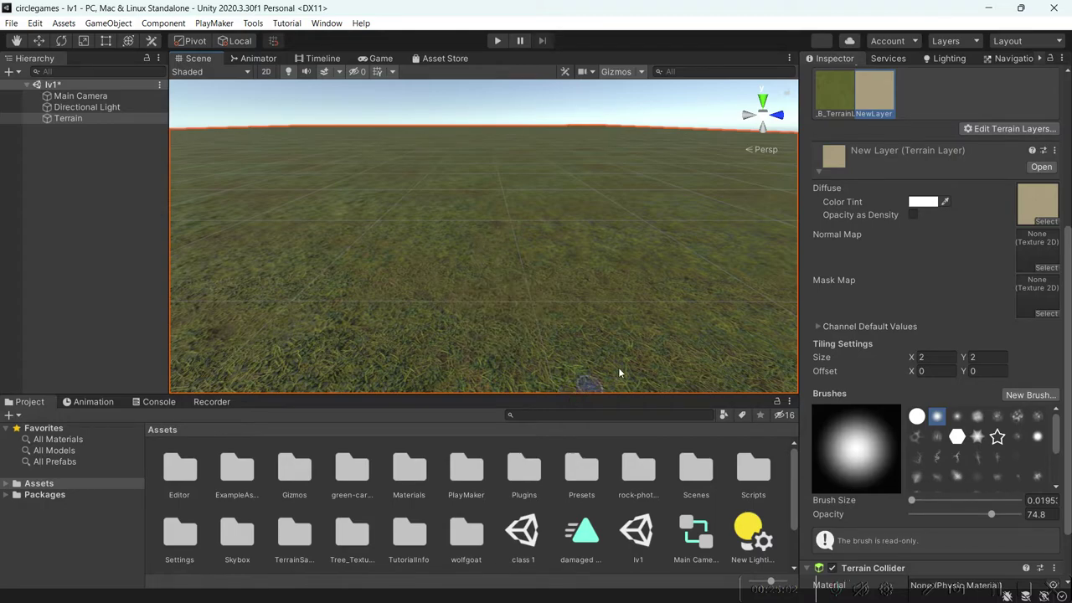
pyautogui.click(974, 130)
pyautogui.click(982, 147)
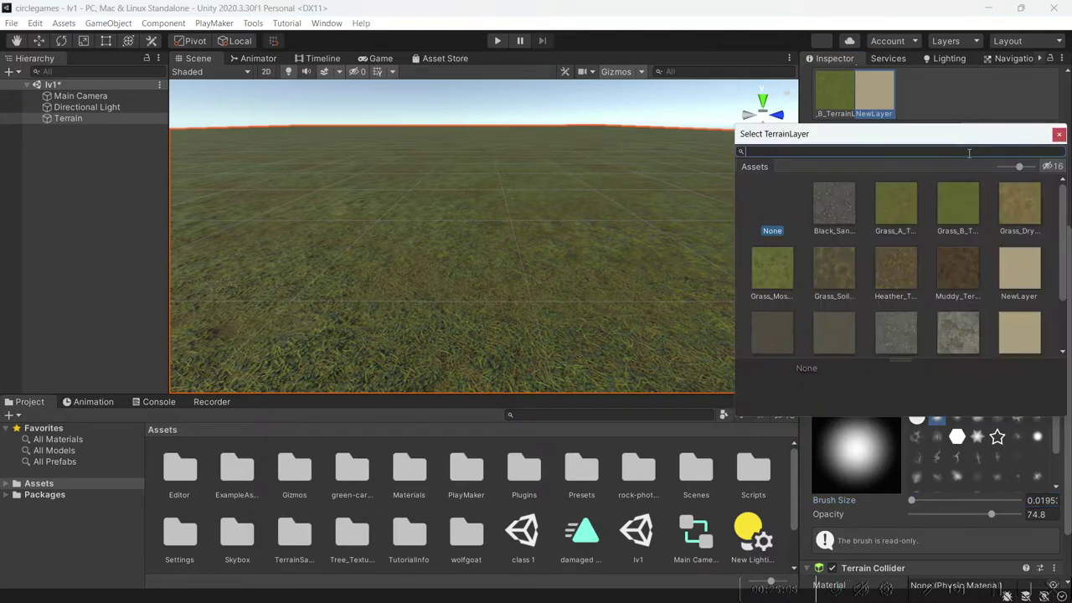
pyautogui.scroll(-1, 985, 251)
pyautogui.doubleClick(1009, 277)
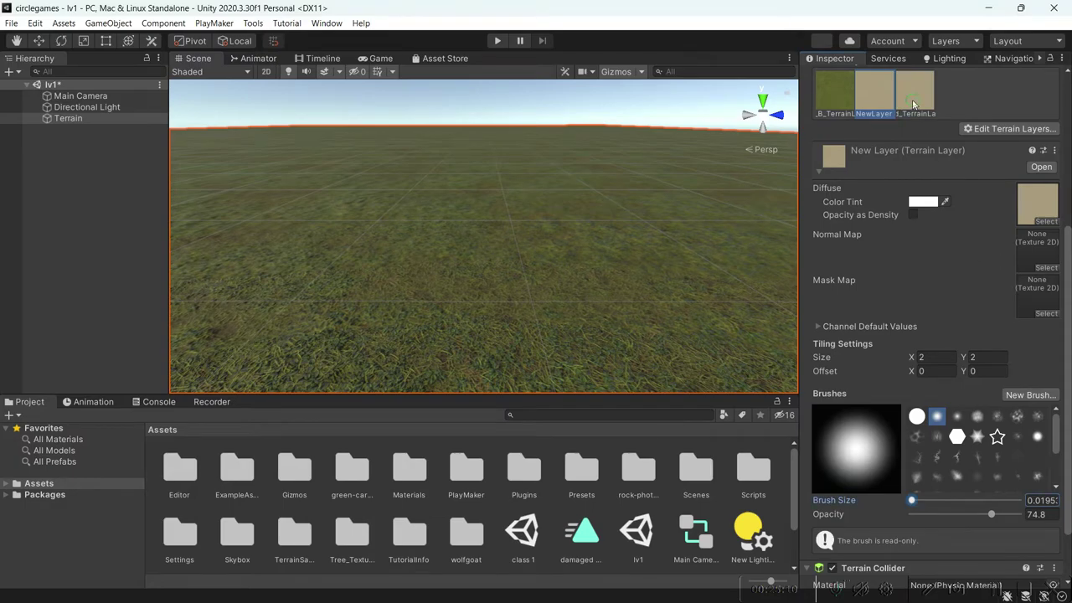
# Compare the two sand layers' settings and remove NewLayer from the terrain's layers.
pyautogui.click(912, 99)
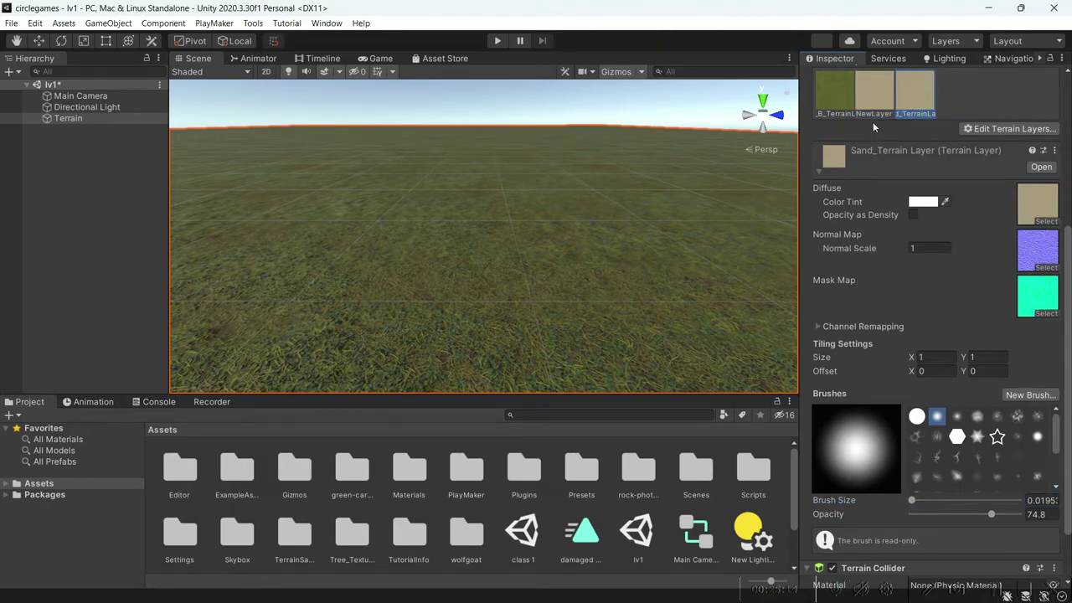
pyautogui.click(870, 96)
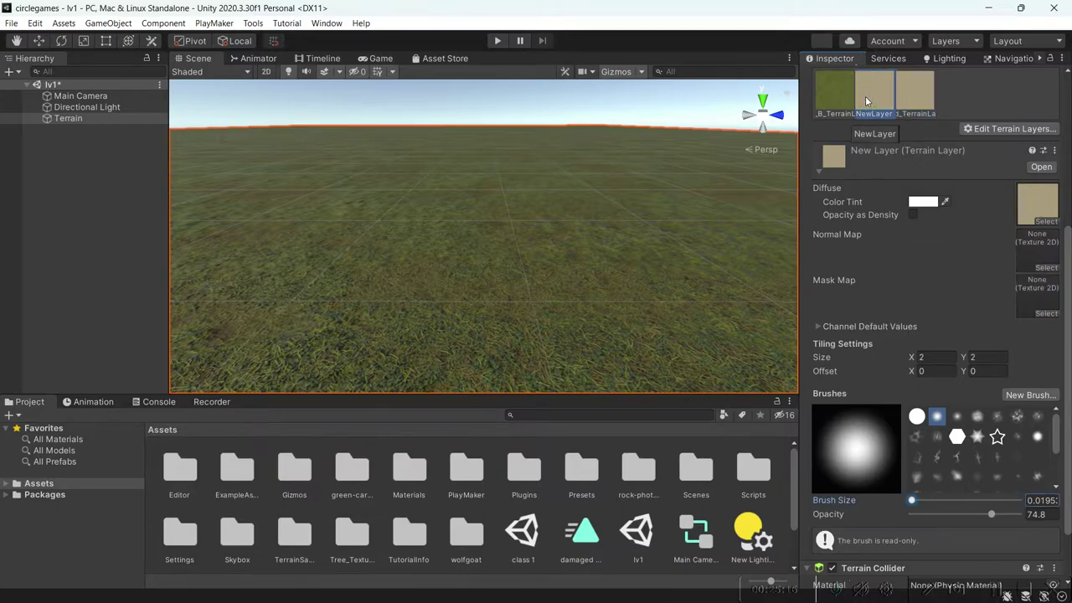
pyautogui.click(1010, 129)
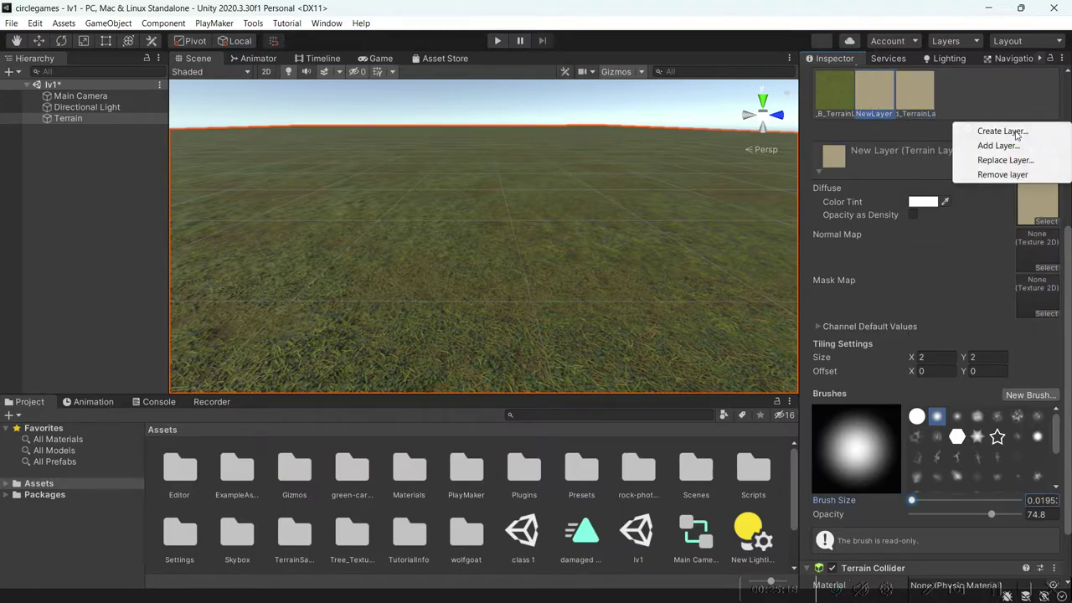
pyautogui.click(1000, 176)
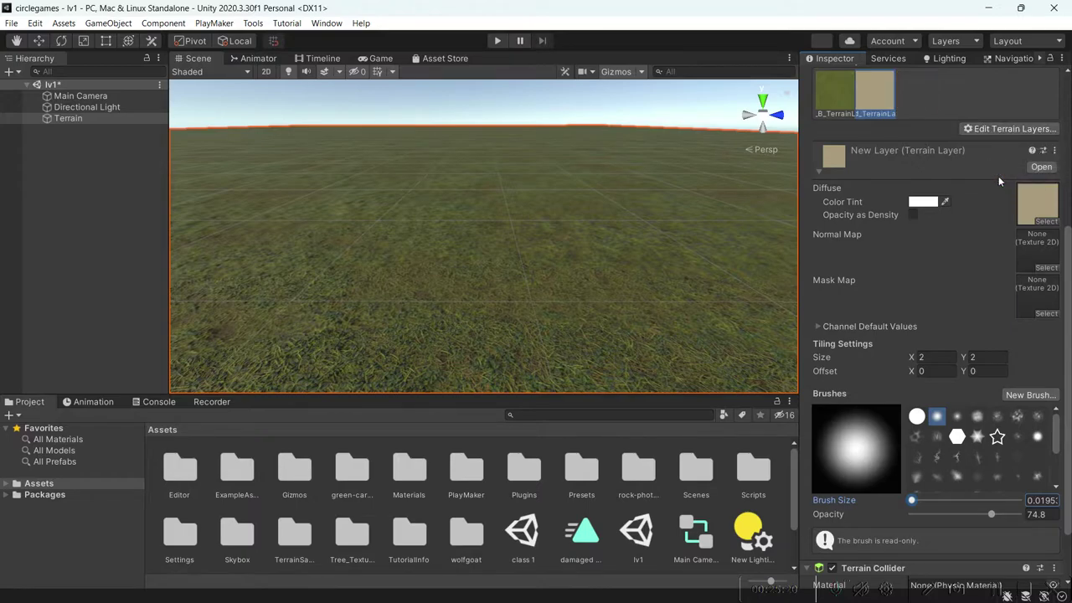
# Set the brush size to 0.5 and paint a large sand patch on the grass with the Sand_Terrain layer.
pyautogui.click(880, 107)
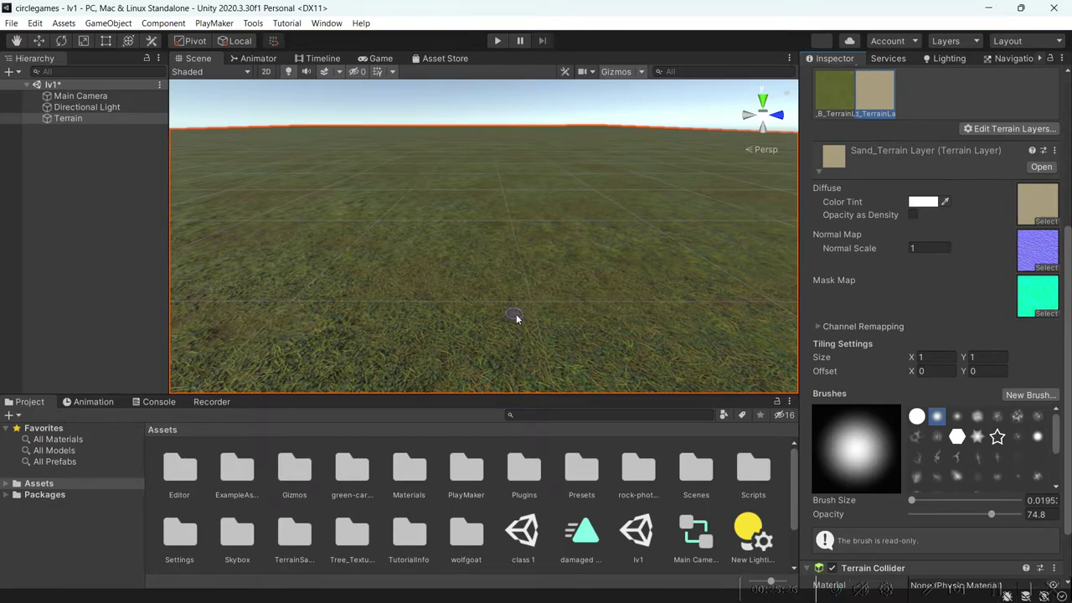
pyautogui.click(923, 502)
pyautogui.moveTo(912, 502)
pyautogui.mouseDown()
pyautogui.moveTo(931, 503)
pyautogui.moveTo(921, 502)
pyautogui.mouseUp()
pyautogui.click(1040, 500)
pyautogui.write('1')
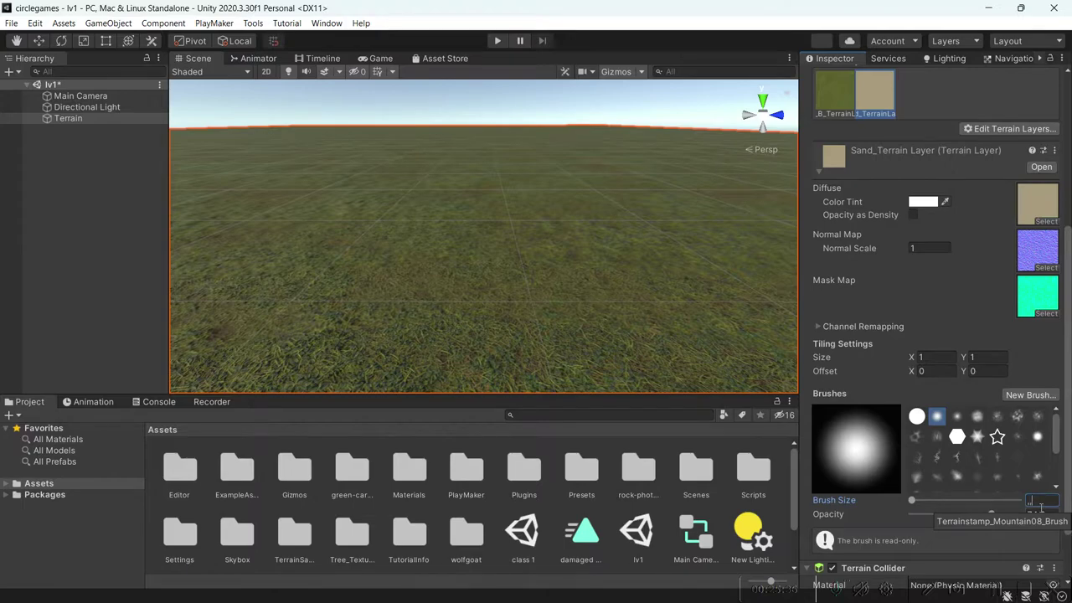
pyautogui.write('5')
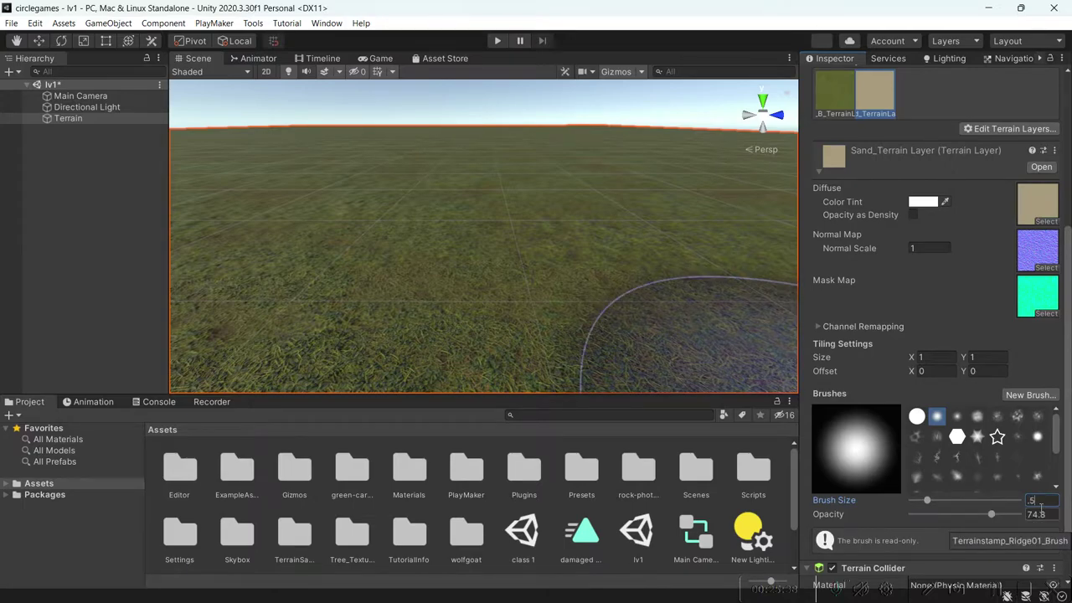
pyautogui.press('Return')
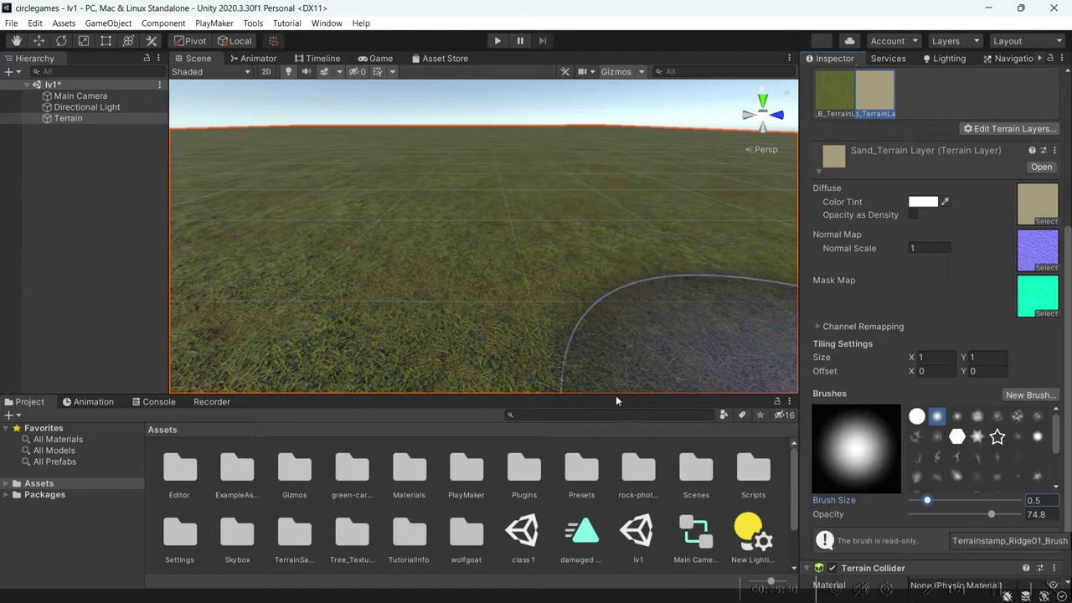
pyautogui.moveTo(483, 204)
pyautogui.mouseDown()
pyautogui.moveTo(483, 263)
pyautogui.moveTo(511, 186)
pyautogui.moveTo(536, 175)
pyautogui.mouseUp()
pyautogui.moveTo(573, 172); pyautogui.dragTo(695, 194, button='right')
# Add NewLayer back to the terrain's layers and paint a second Sand_Terrain patch adjoining the first.
pyautogui.click(999, 129)
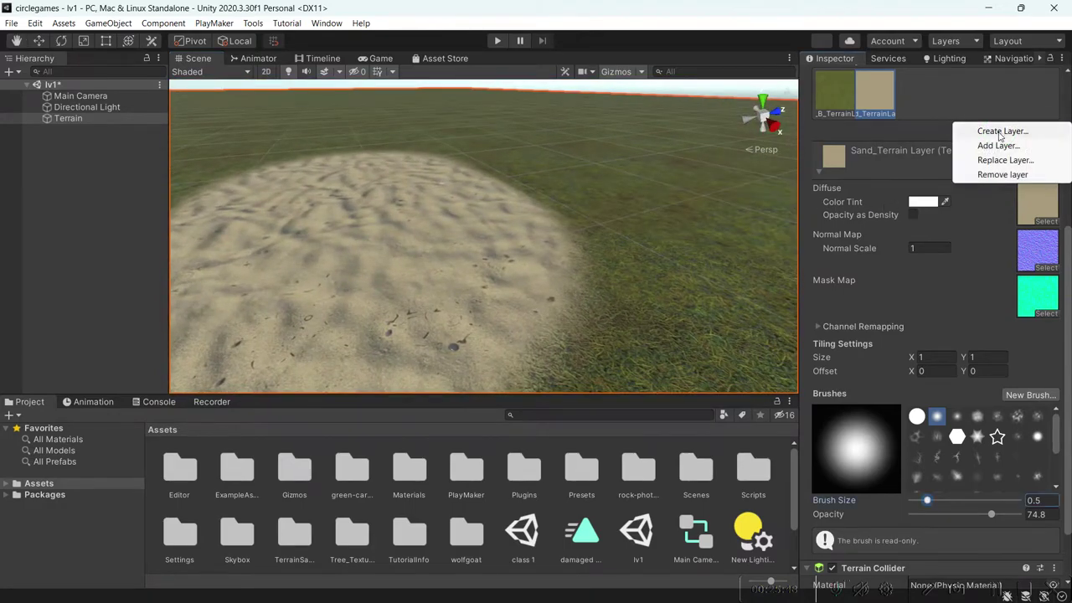
pyautogui.click(996, 143)
pyautogui.doubleClick(1025, 275)
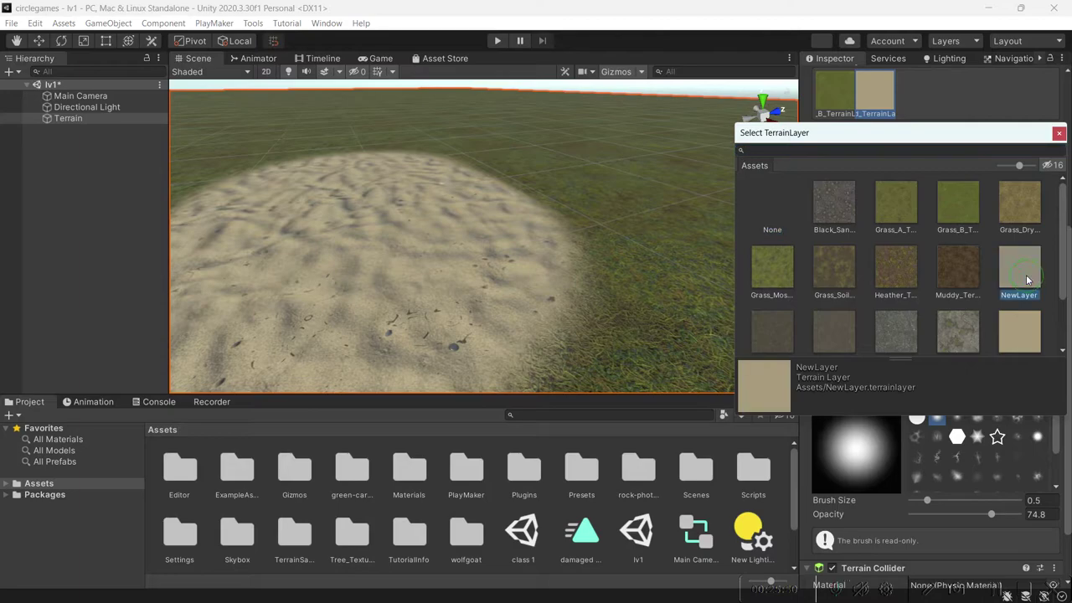
pyautogui.moveTo(592, 204)
pyautogui.mouseDown()
pyautogui.moveTo(485, 183)
pyautogui.moveTo(414, 143)
pyautogui.mouseUp()
pyautogui.moveTo(414, 143); pyautogui.dragTo(425, 126, button='right')
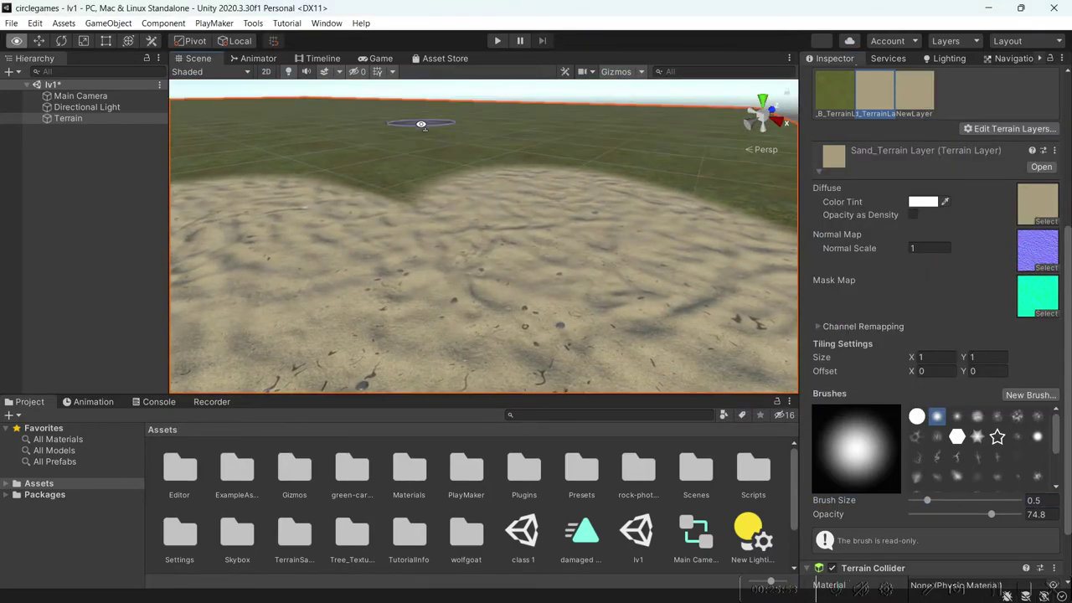
pyautogui.click(918, 90)
pyautogui.moveTo(787, 183)
pyautogui.mouseDown(button='right')
pyautogui.moveTo(431, 179)
pyautogui.moveTo(371, 156)
pyautogui.moveTo(371, 187)
pyautogui.moveTo(297, 204)
pyautogui.moveTo(326, 225)
pyautogui.moveTo(508, 218)
pyautogui.moveTo(463, 191)
pyautogui.moveTo(361, 209)
pyautogui.moveTo(390, 164)
pyautogui.mouseUp(button='right')
pyautogui.moveTo(390, 164)
pyautogui.mouseDown(button='middle')
pyautogui.moveTo(324, 170)
pyautogui.moveTo(201, 149)
pyautogui.moveTo(311, 145)
pyautogui.moveTo(350, 113)
pyautogui.mouseUp(button='middle')
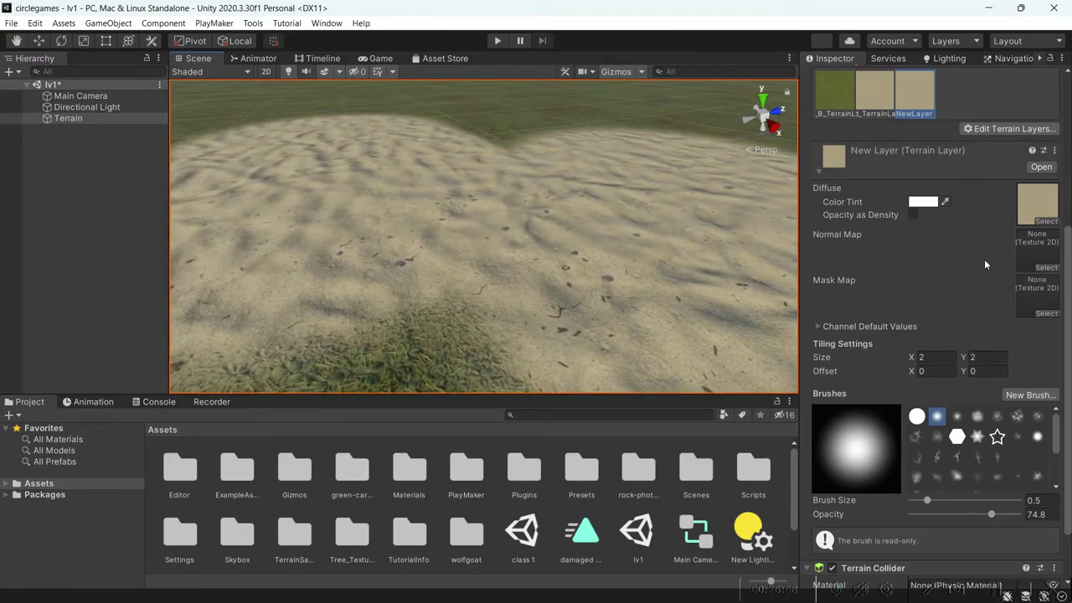
# Try a normal scale of 3 on the Sand_Terrain layer and settle on 2.
pyautogui.click(874, 110)
pyautogui.click(941, 248)
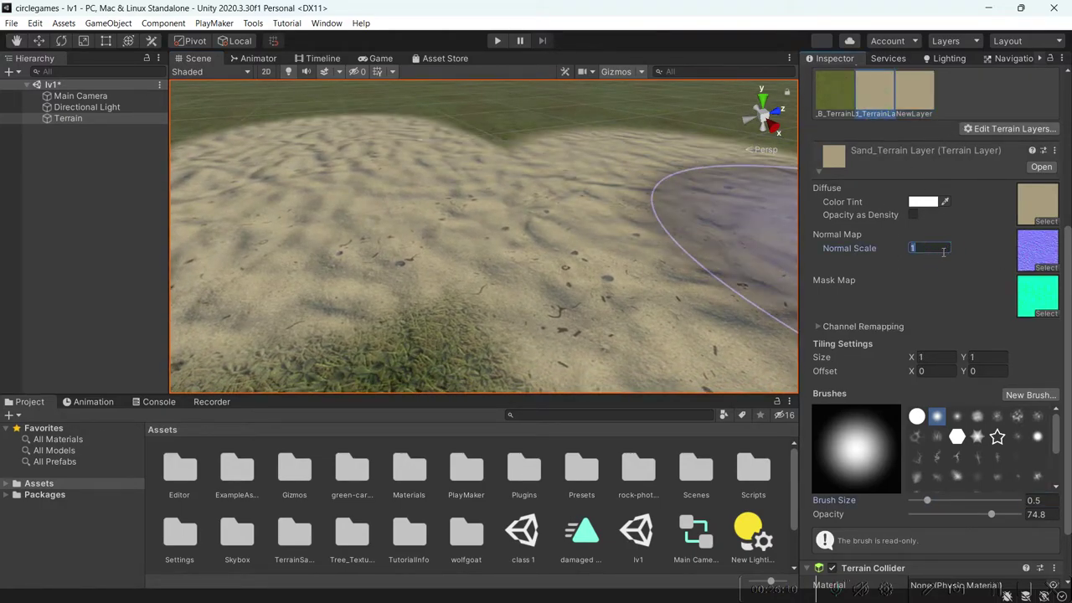
pyautogui.write('3')
pyautogui.moveTo(366, 144)
pyautogui.mouseDown(button='right')
pyautogui.moveTo(455, 131)
pyautogui.moveTo(442, 122)
pyautogui.moveTo(491, 131)
pyautogui.moveTo(376, 120)
pyautogui.moveTo(304, 131)
pyautogui.mouseUp(button='right')
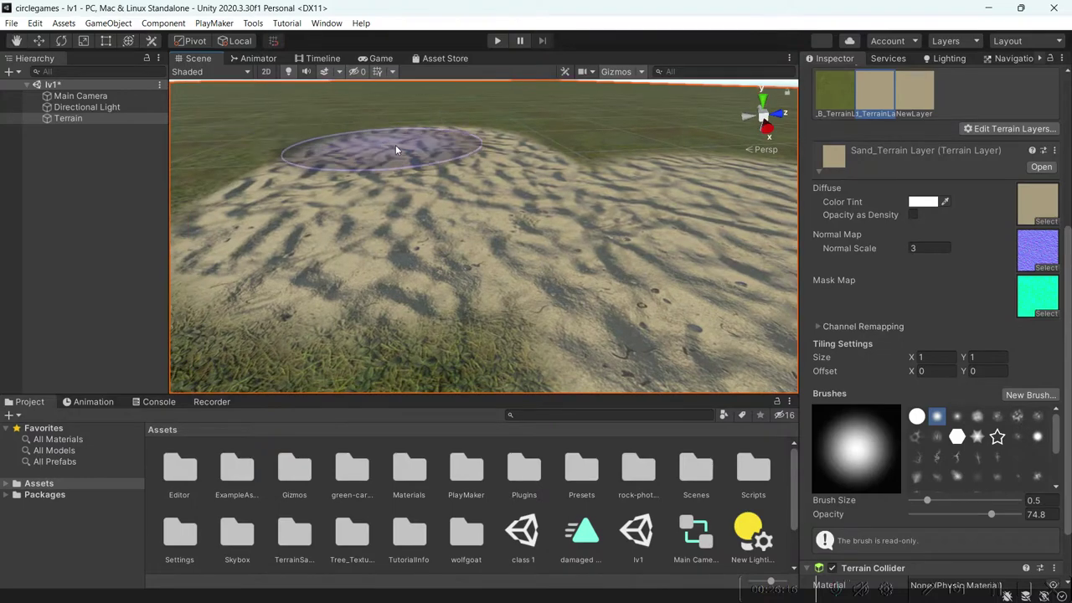
pyautogui.click(921, 247)
pyautogui.write('2')
pyautogui.press('Return')
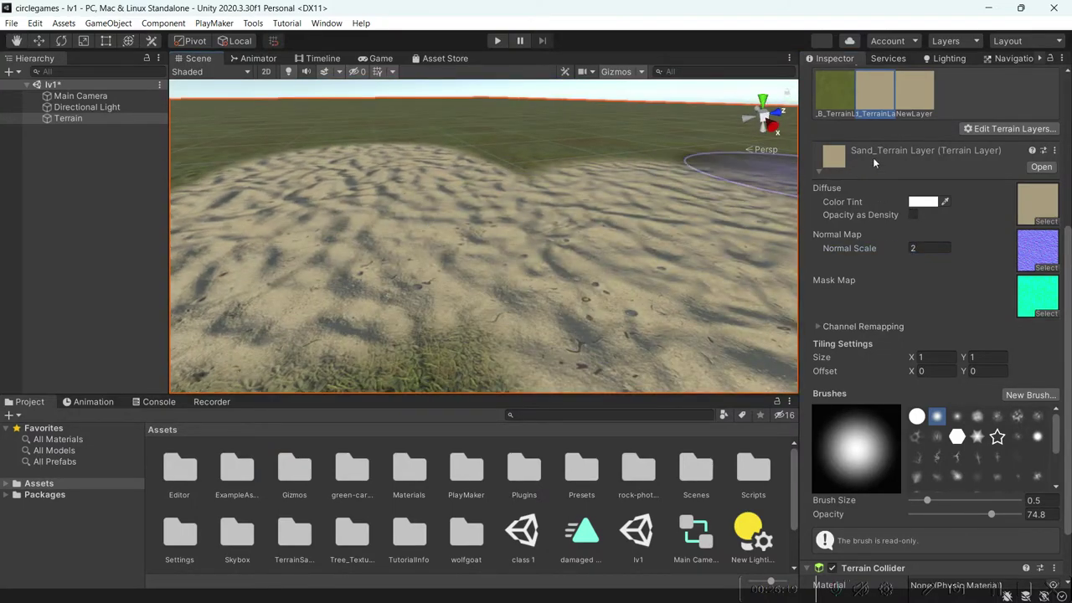
# Paint NewLayer over the second sand patch and compare it with the rippled Sand_Terrain patch from several angles.
pyautogui.click(915, 90)
pyautogui.moveTo(699, 226)
pyautogui.mouseDown()
pyautogui.moveTo(622, 234)
pyautogui.moveTo(562, 225)
pyautogui.moveTo(493, 165)
pyautogui.moveTo(515, 117)
pyautogui.moveTo(530, 192)
pyautogui.moveTo(610, 203)
pyautogui.moveTo(624, 195)
pyautogui.moveTo(628, 205)
pyautogui.moveTo(578, 202)
pyautogui.moveTo(584, 191)
pyautogui.moveTo(595, 195)
pyautogui.moveTo(573, 228)
pyautogui.moveTo(605, 208)
pyautogui.moveTo(642, 209)
pyautogui.moveTo(726, 235)
pyautogui.moveTo(646, 225)
pyautogui.moveTo(525, 159)
pyautogui.moveTo(296, 153)
pyautogui.moveTo(241, 169)
pyautogui.moveTo(343, 183)
pyautogui.moveTo(422, 216)
pyautogui.moveTo(576, 223)
pyautogui.mouseUp()
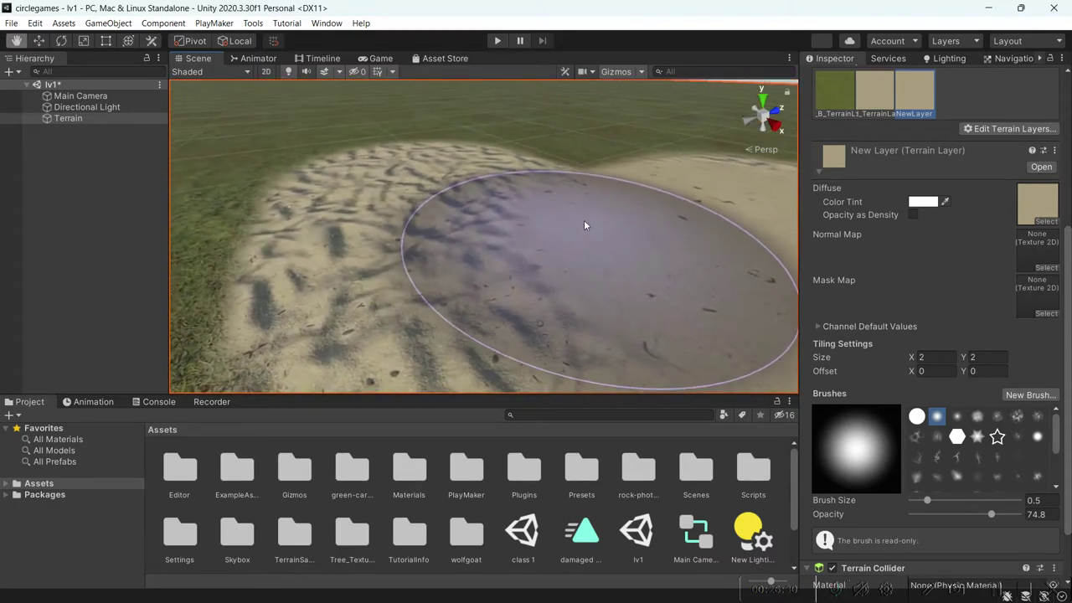
pyautogui.click(873, 97)
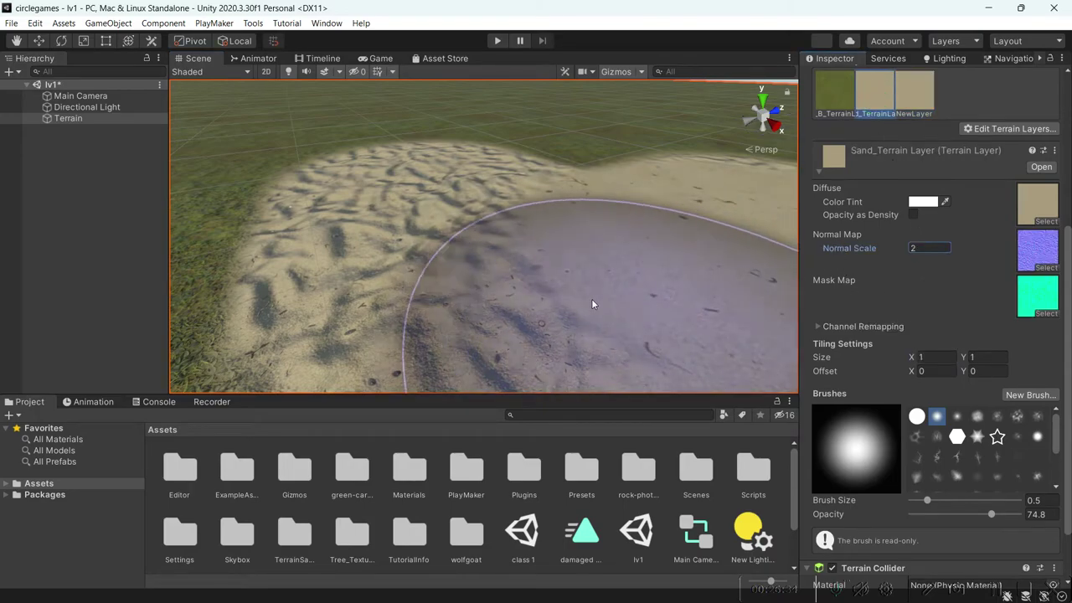
pyautogui.moveTo(486, 237)
pyautogui.keyDown('alt'); pyautogui.mouseDown()
pyautogui.moveTo(522, 221)
pyautogui.moveTo(502, 213)
pyautogui.moveTo(648, 196)
pyautogui.mouseUp(); pyautogui.keyUp('alt')
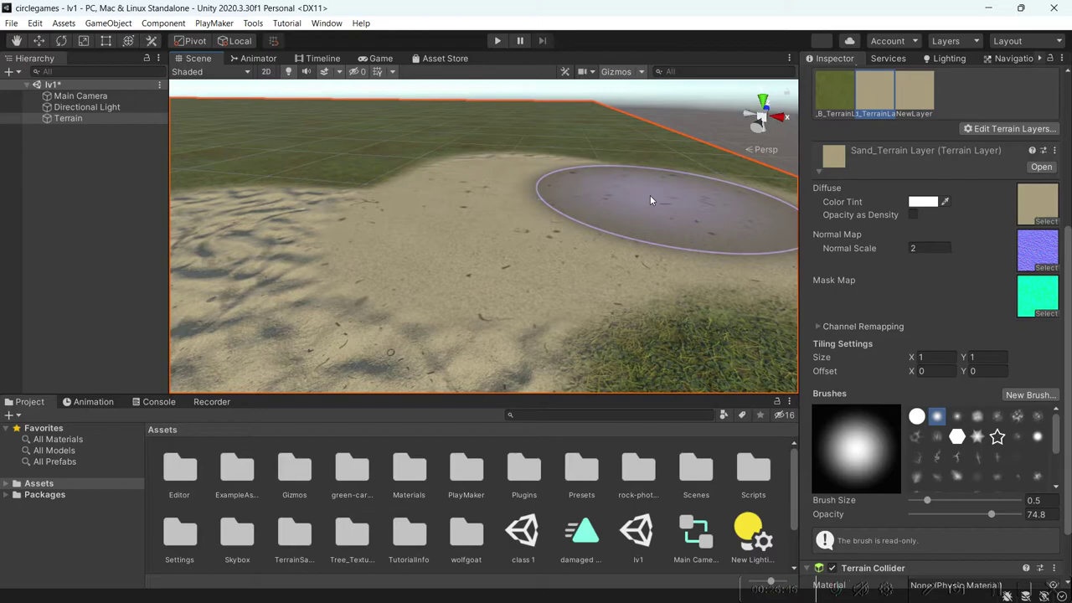
pyautogui.moveTo(581, 196)
pyautogui.keyDown('alt'); pyautogui.mouseDown()
pyautogui.moveTo(424, 220)
pyautogui.moveTo(496, 214)
pyautogui.mouseUp(); pyautogui.keyUp('alt')
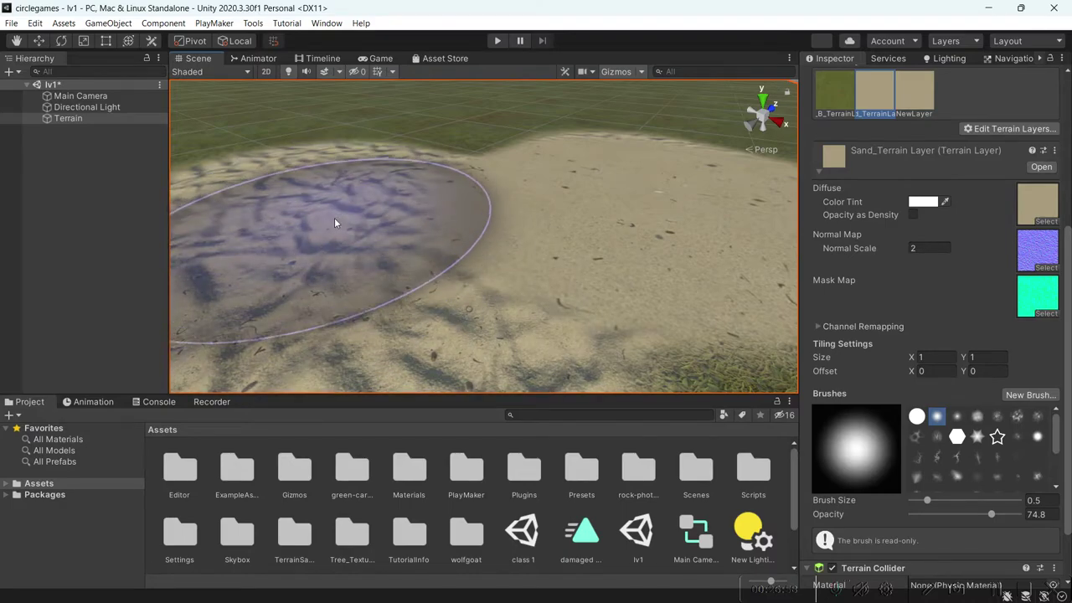
pyautogui.moveTo(333, 231); pyautogui.dragTo(616, 210, button='right')
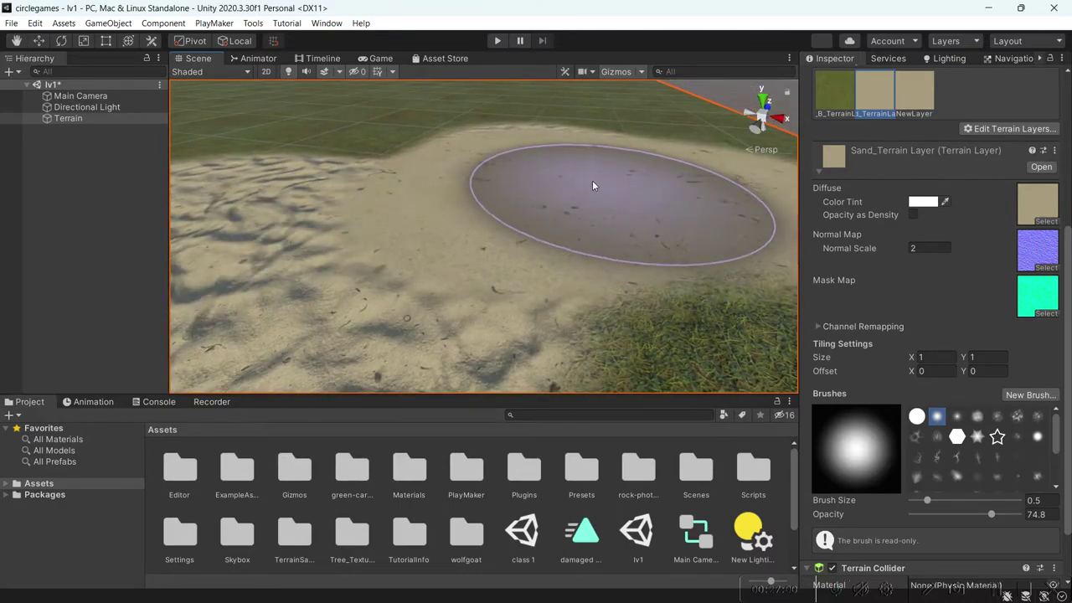
pyautogui.moveTo(571, 180)
pyautogui.mouseDown(button='right')
pyautogui.moveTo(617, 210)
pyautogui.moveTo(616, 193)
pyautogui.mouseUp(button='right')
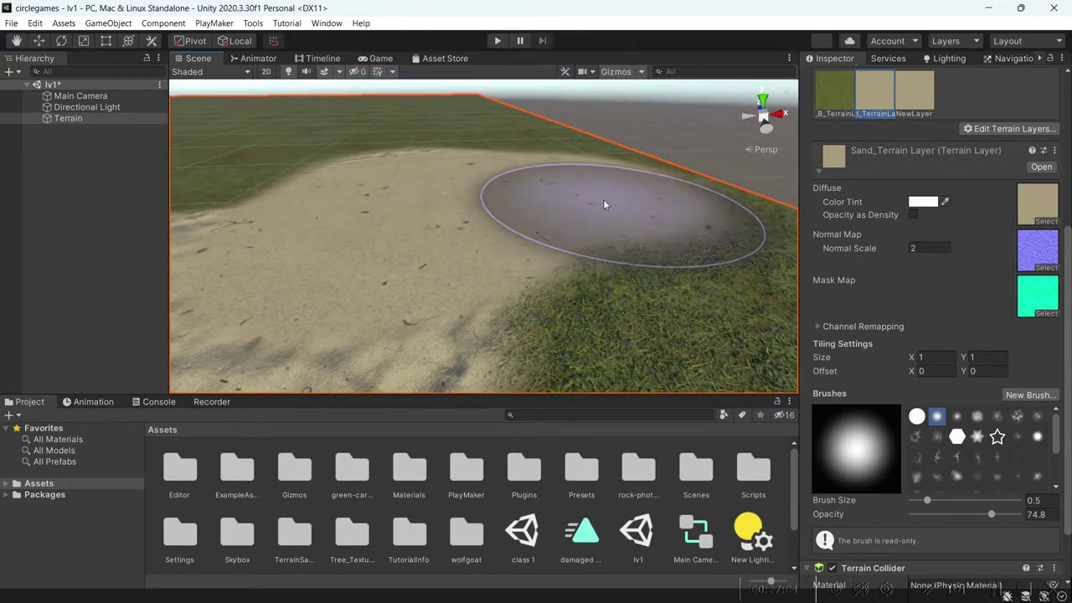
pyautogui.moveTo(599, 206); pyautogui.dragTo(406, 237, button='right')
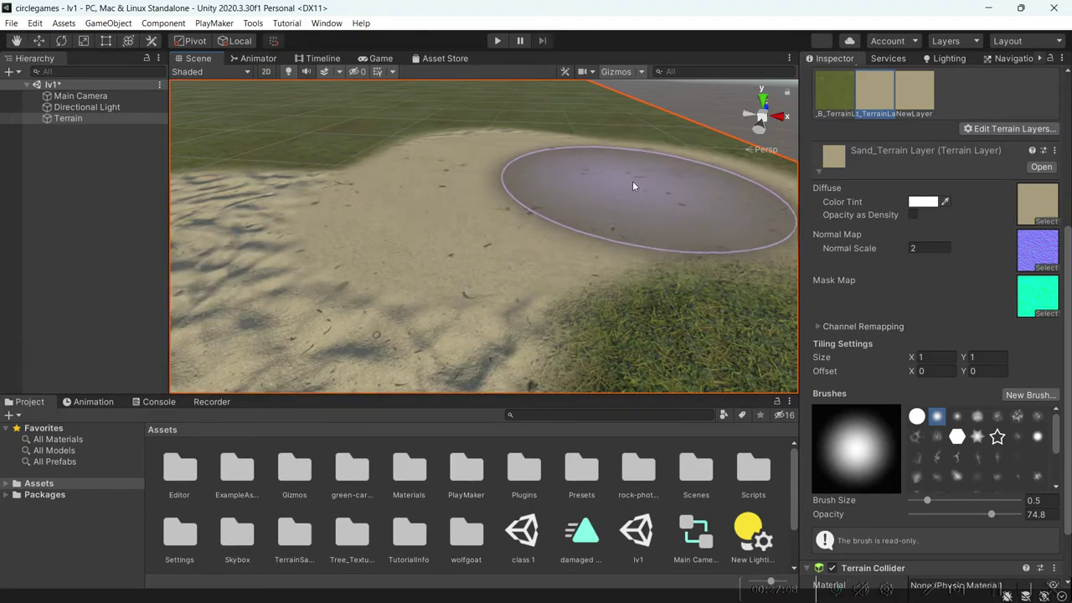
pyautogui.moveTo(586, 183)
pyautogui.mouseDown(button='right')
pyautogui.moveTo(473, 211)
pyautogui.moveTo(404, 204)
pyautogui.moveTo(425, 153)
pyautogui.mouseUp(button='right')
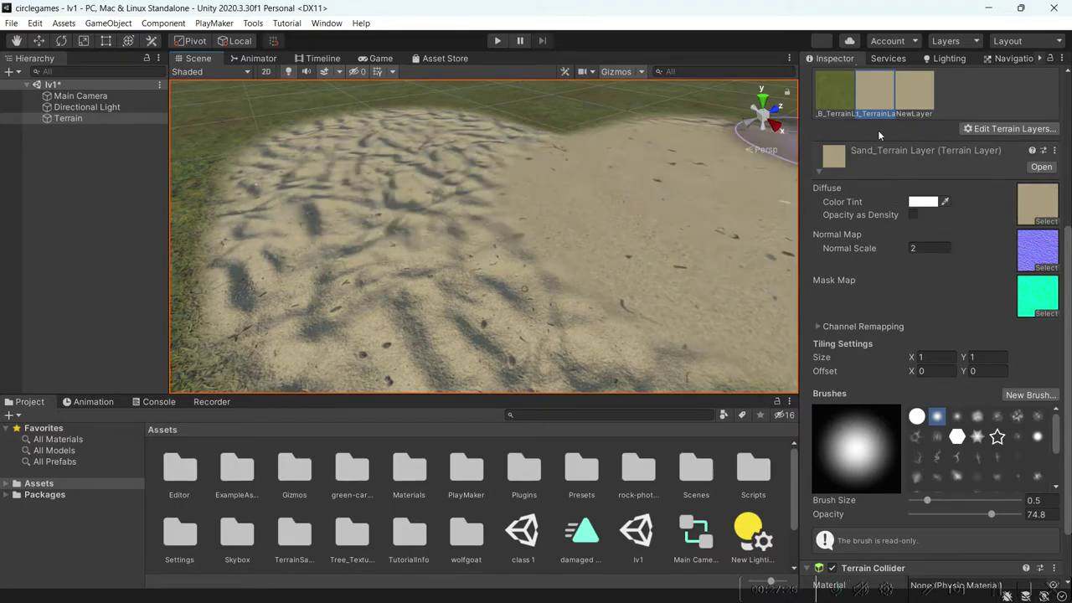
# Cover all the sand patches with the Grass_B terrain layer so the whole terrain is grass.
pyautogui.click(835, 91)
pyautogui.moveTo(540, 220)
pyautogui.mouseDown()
pyautogui.moveTo(446, 186)
pyautogui.moveTo(283, 185)
pyautogui.moveTo(360, 199)
pyautogui.moveTo(468, 329)
pyautogui.moveTo(502, 245)
pyautogui.moveTo(834, 292)
pyautogui.moveTo(643, 262)
pyautogui.moveTo(488, 144)
pyautogui.mouseUp()
pyautogui.scroll(-6, 488, 144)
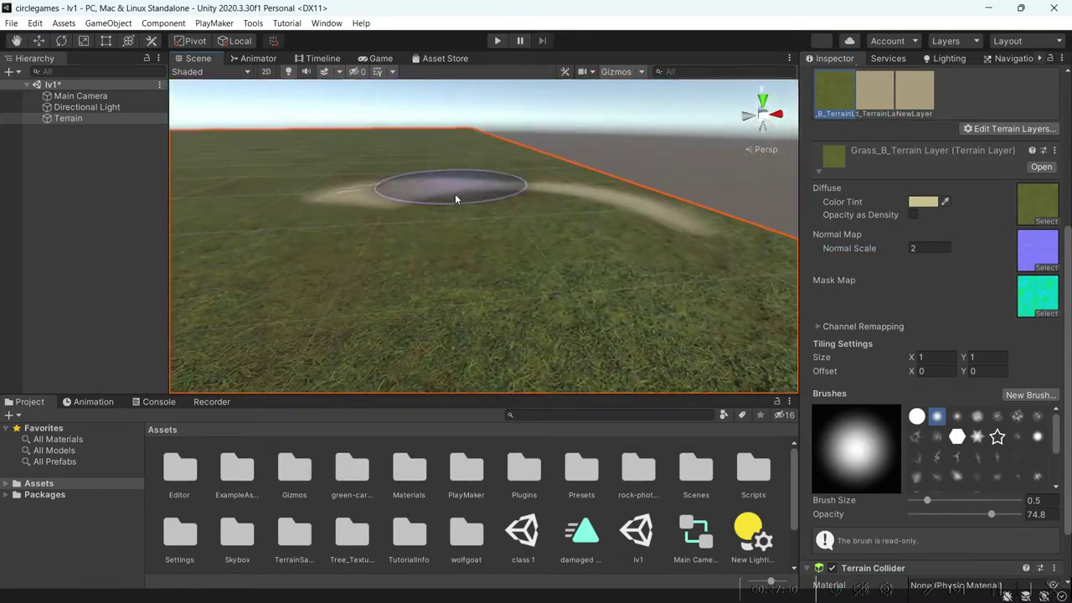
pyautogui.moveTo(571, 186)
pyautogui.mouseDown(button='right')
pyautogui.moveTo(383, 215)
pyautogui.moveTo(391, 187)
pyautogui.mouseUp(button='right')
pyautogui.scroll(-5, 431, 134)
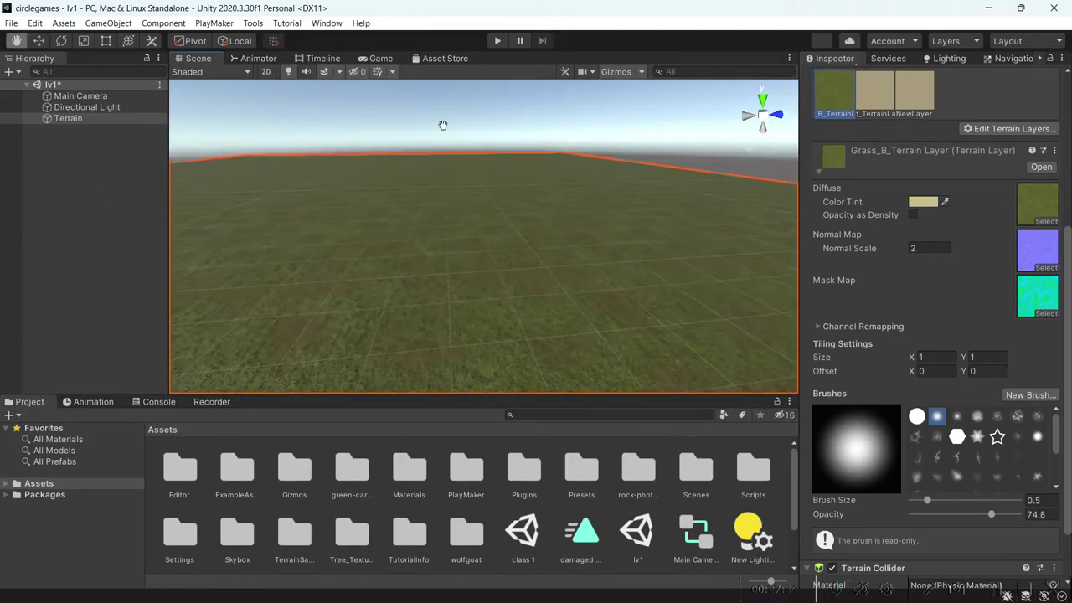
pyautogui.scroll(2, 425, 146)
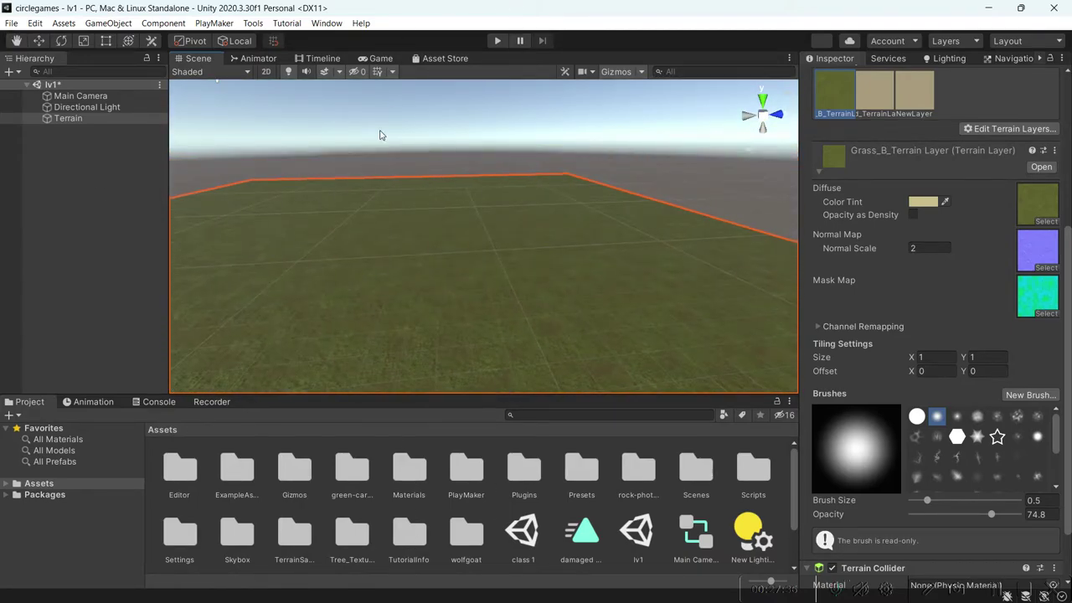
pyautogui.moveTo(398, 191); pyautogui.dragTo(356, 201, button='middle')
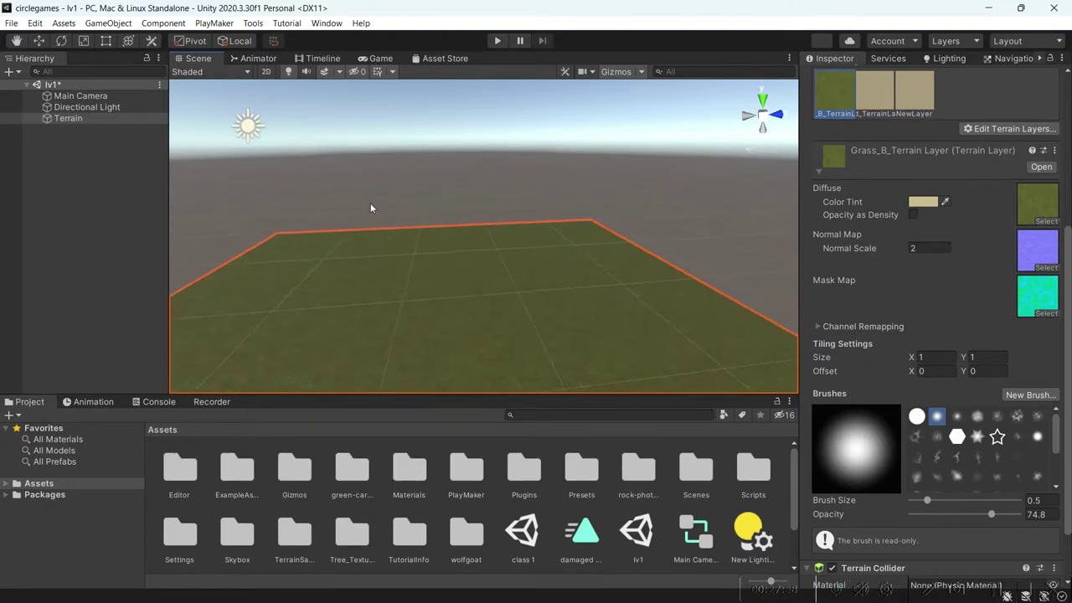
# Paint a narrow winding sand path across the grass terrain from the far edge using NewLayer.
pyautogui.click(917, 92)
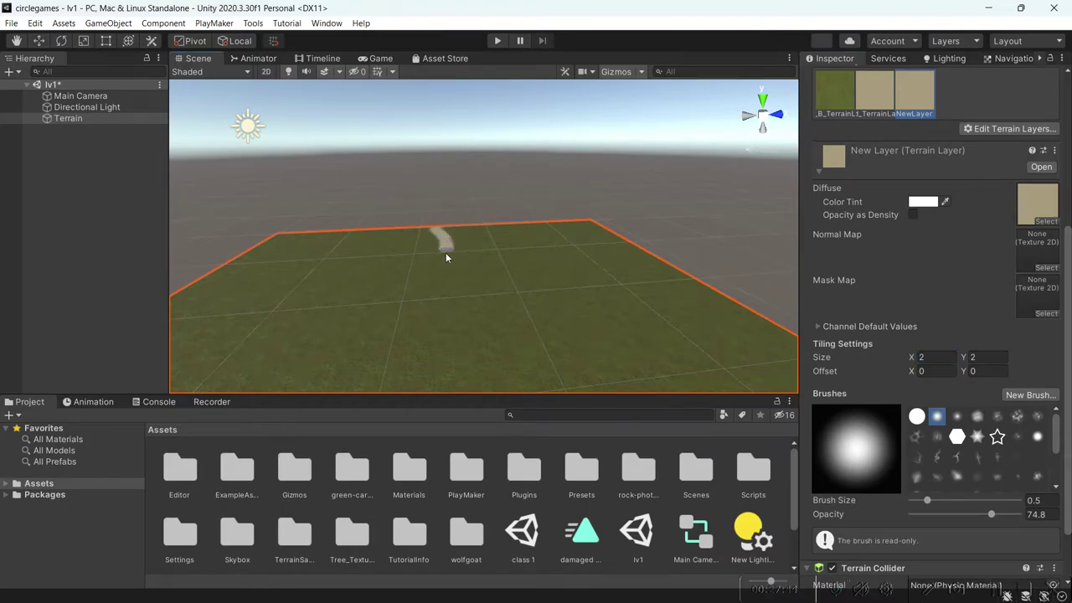
pyautogui.scroll(5, 497, 259)
pyautogui.moveTo(496, 260)
pyautogui.keyDown('alt'); pyautogui.mouseDown()
pyautogui.moveTo(512, 184)
pyautogui.moveTo(567, 132)
pyautogui.moveTo(544, 194)
pyautogui.mouseUp(); pyautogui.keyUp('alt')
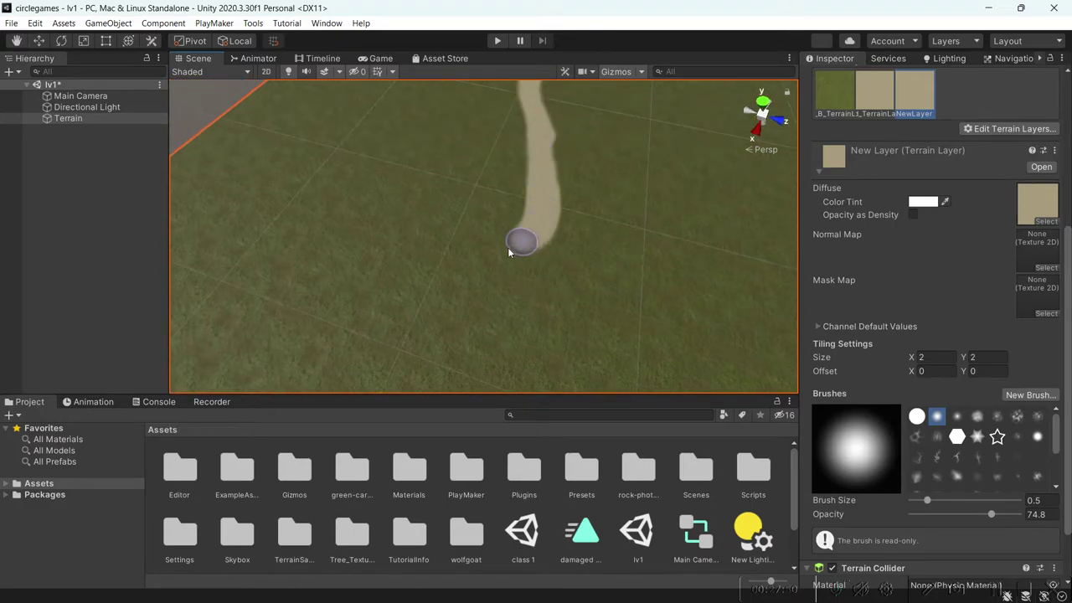
pyautogui.moveTo(442, 325)
pyautogui.keyDown('alt'); pyautogui.mouseDown()
pyautogui.moveTo(490, 226)
pyautogui.moveTo(467, 188)
pyautogui.moveTo(421, 276)
pyautogui.moveTo(343, 323)
pyautogui.mouseUp(); pyautogui.keyUp('alt')
pyautogui.keyDown('alt'); pyautogui.moveTo(344, 322); pyautogui.dragTo(639, 59); pyautogui.keyUp('alt')
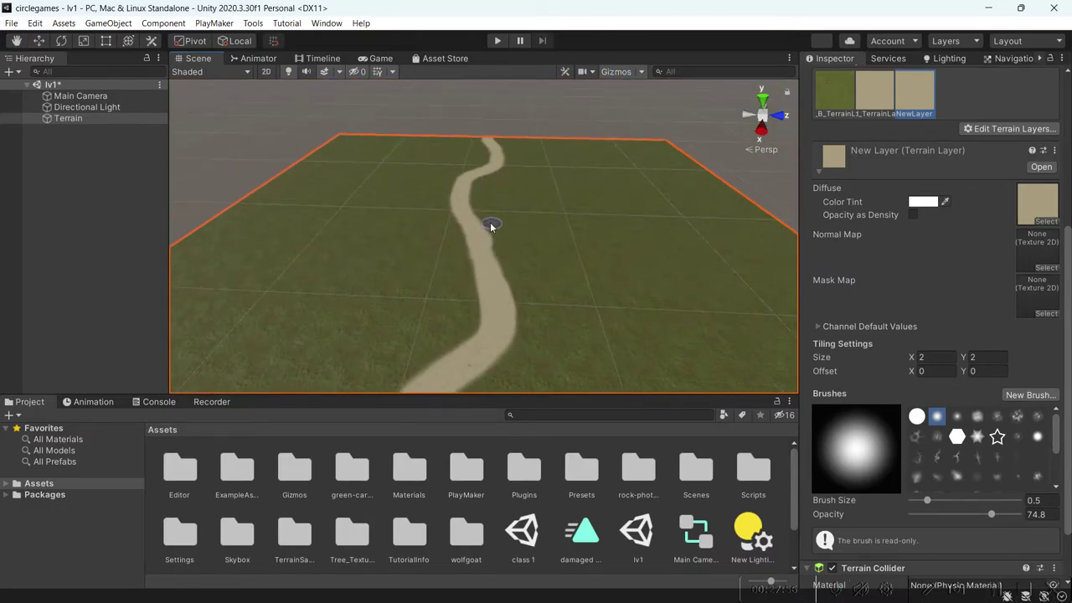
# Widen the middle and near stretch of the sand path with NewLayer and check its edge up close.
pyautogui.moveTo(521, 340)
pyautogui.mouseDown()
pyautogui.moveTo(477, 377)
pyautogui.moveTo(519, 358)
pyautogui.moveTo(517, 293)
pyautogui.mouseUp()
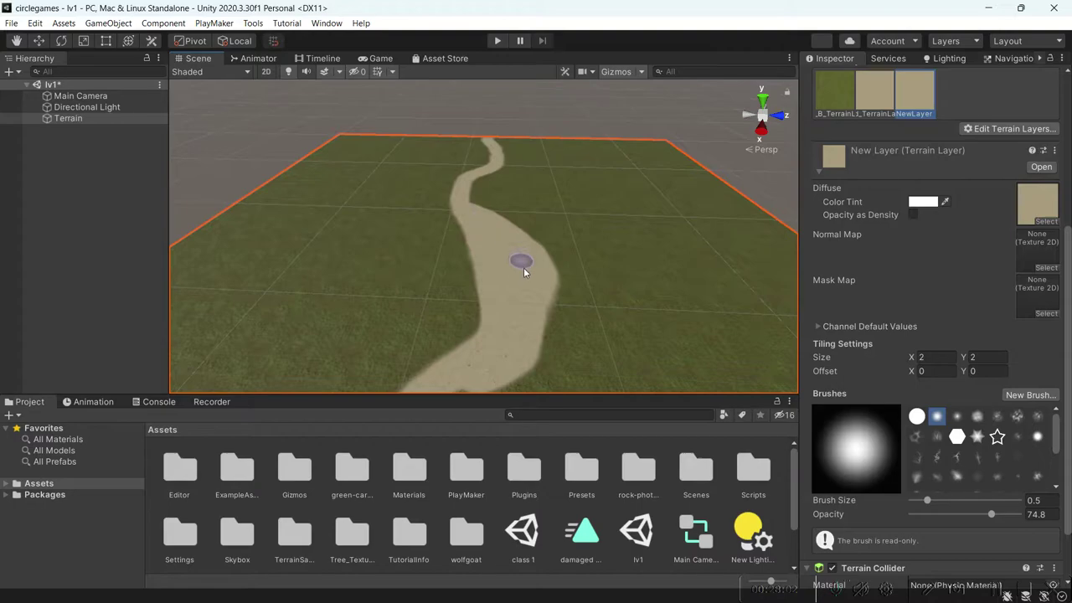
pyautogui.moveTo(531, 343)
pyautogui.keyDown('alt'); pyautogui.mouseDown()
pyautogui.moveTo(456, 379)
pyautogui.moveTo(510, 263)
pyautogui.mouseUp(); pyautogui.keyUp('alt')
pyautogui.scroll(10, 565, 261)
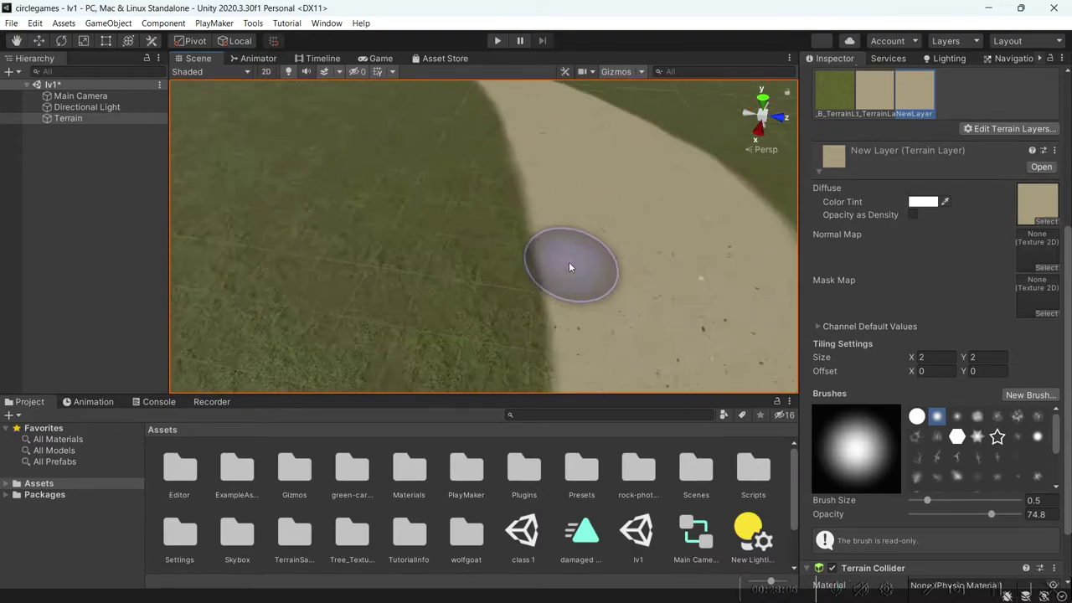
# Choose the blotchy noise brush for painting NewLayer and lower the brush opacity to 24.5.
pyautogui.scroll(-10, 568, 261)
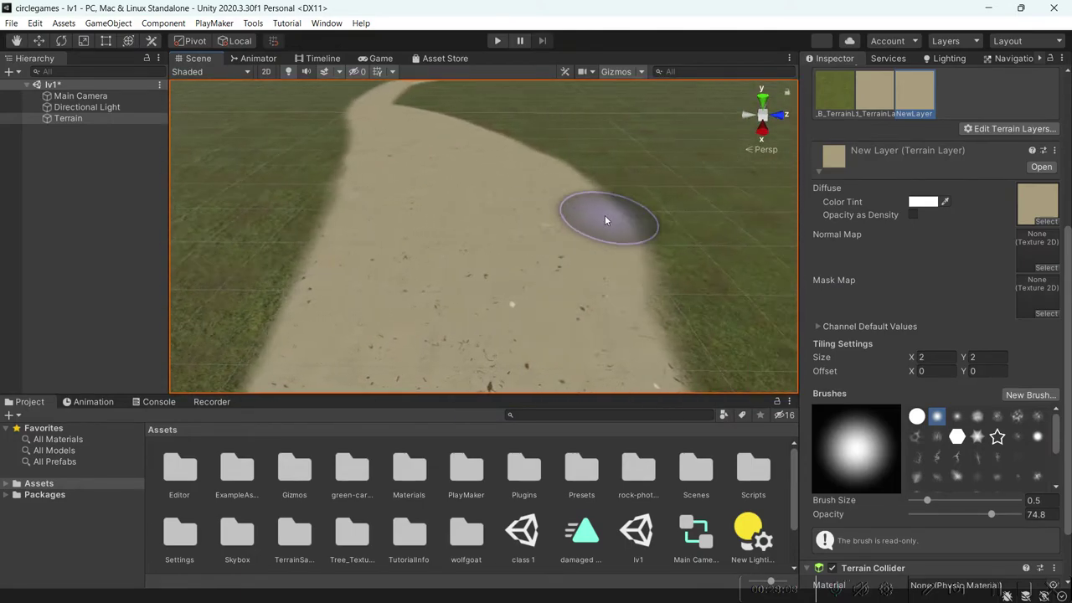
pyautogui.scroll(3, 601, 214)
pyautogui.moveTo(596, 208)
pyautogui.keyDown('alt'); pyautogui.mouseDown()
pyautogui.moveTo(517, 137)
pyautogui.moveTo(520, 243)
pyautogui.moveTo(636, 213)
pyautogui.mouseUp(); pyautogui.keyUp('alt')
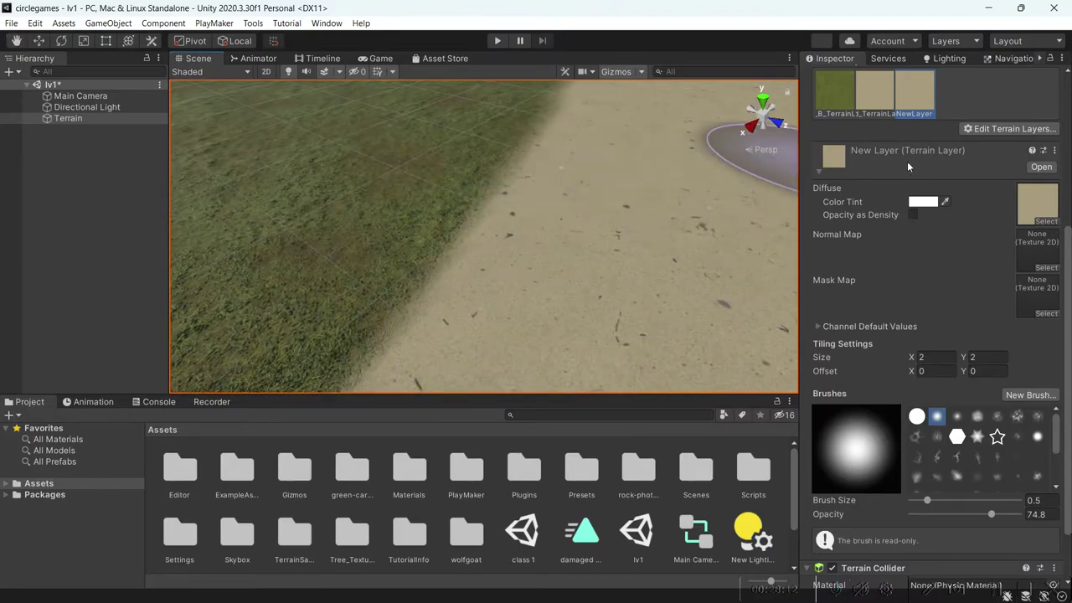
pyautogui.click(957, 416)
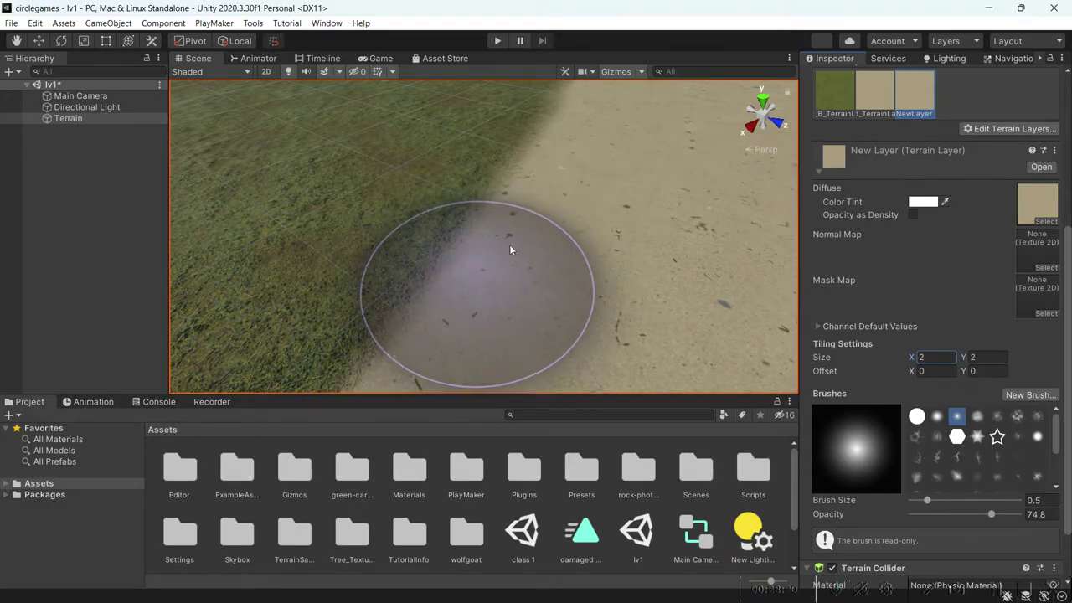
pyautogui.click(1017, 417)
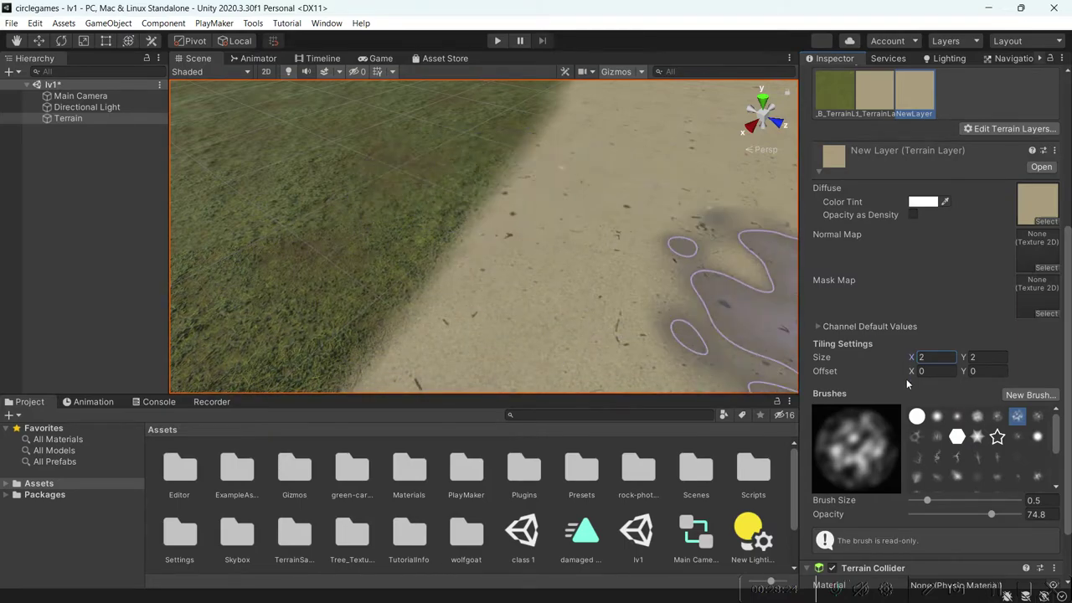
pyautogui.press(',')
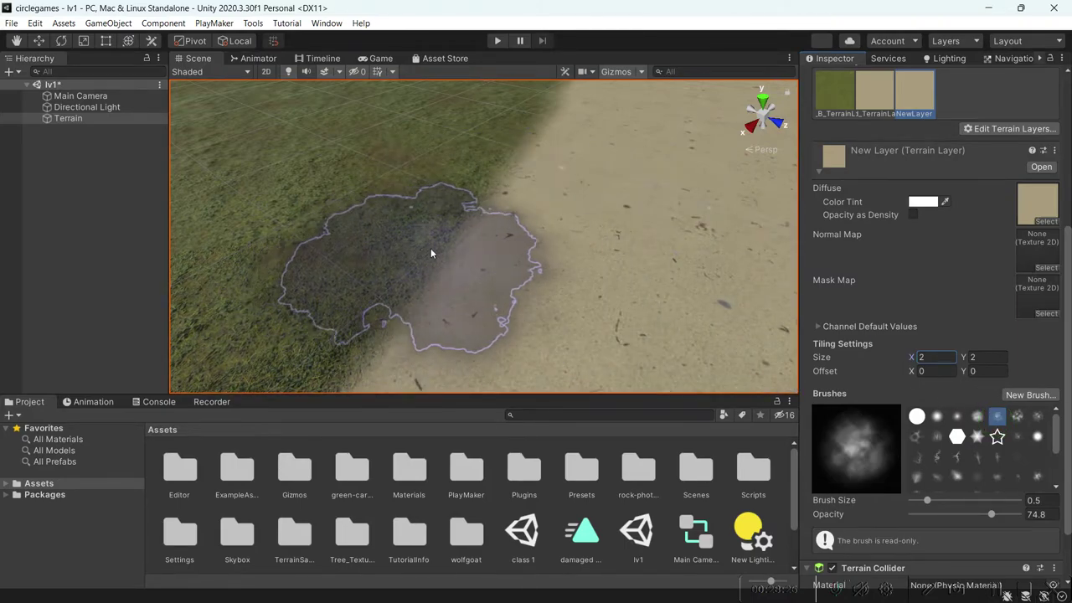
pyautogui.click(1017, 418)
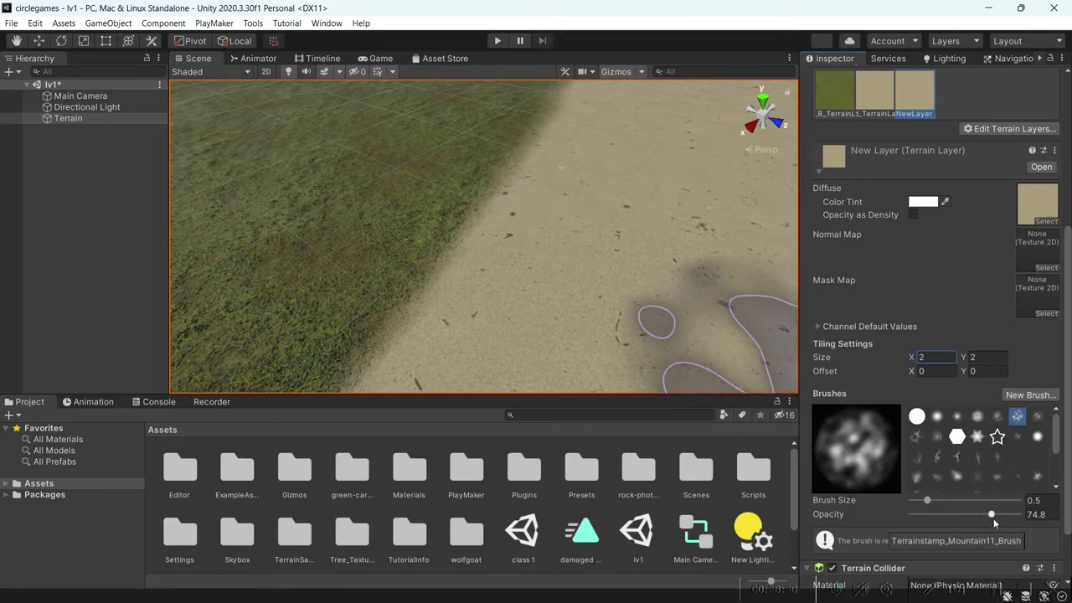
pyautogui.moveTo(989, 515); pyautogui.dragTo(959, 515)
# Roughen the grass border of the sand path with irregular patches of NewLayer using the blotchy brush.
pyautogui.moveTo(478, 227)
pyautogui.mouseDown()
pyautogui.moveTo(464, 163)
pyautogui.moveTo(433, 194)
pyautogui.moveTo(429, 240)
pyautogui.mouseUp()
pyautogui.moveTo(429, 240); pyautogui.dragTo(425, 190, button='right')
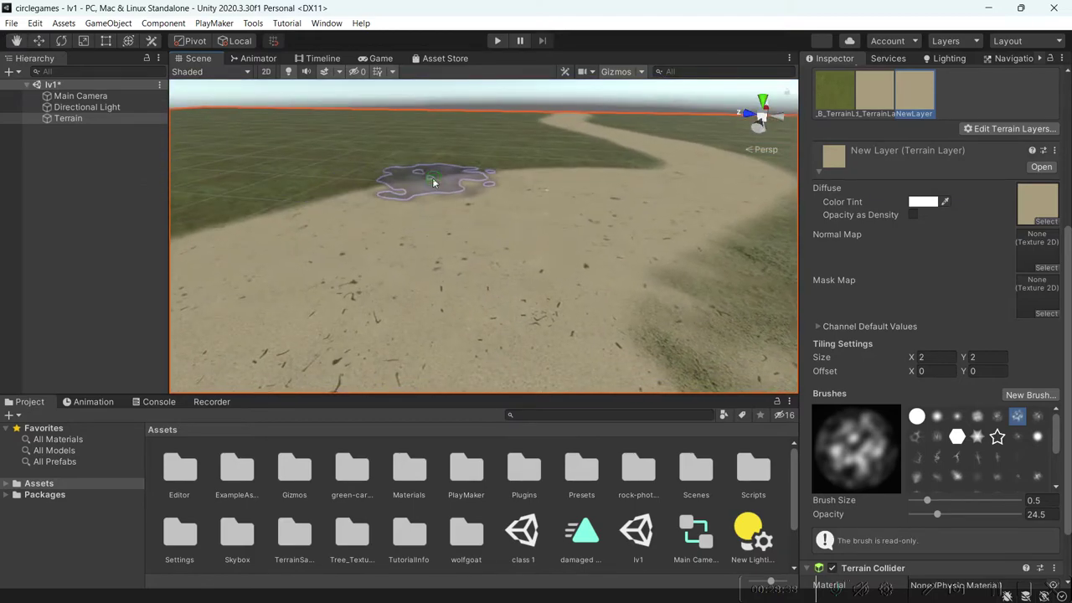
pyautogui.scroll(5, 251, 225)
pyautogui.scroll(-5, 360, 116)
pyautogui.moveTo(360, 115); pyautogui.dragTo(467, 155, button='middle')
pyautogui.moveTo(466, 156)
pyautogui.mouseDown(button='right')
pyautogui.moveTo(323, 103)
pyautogui.moveTo(330, 138)
pyautogui.moveTo(440, 148)
pyautogui.moveTo(359, 136)
pyautogui.mouseUp(button='right')
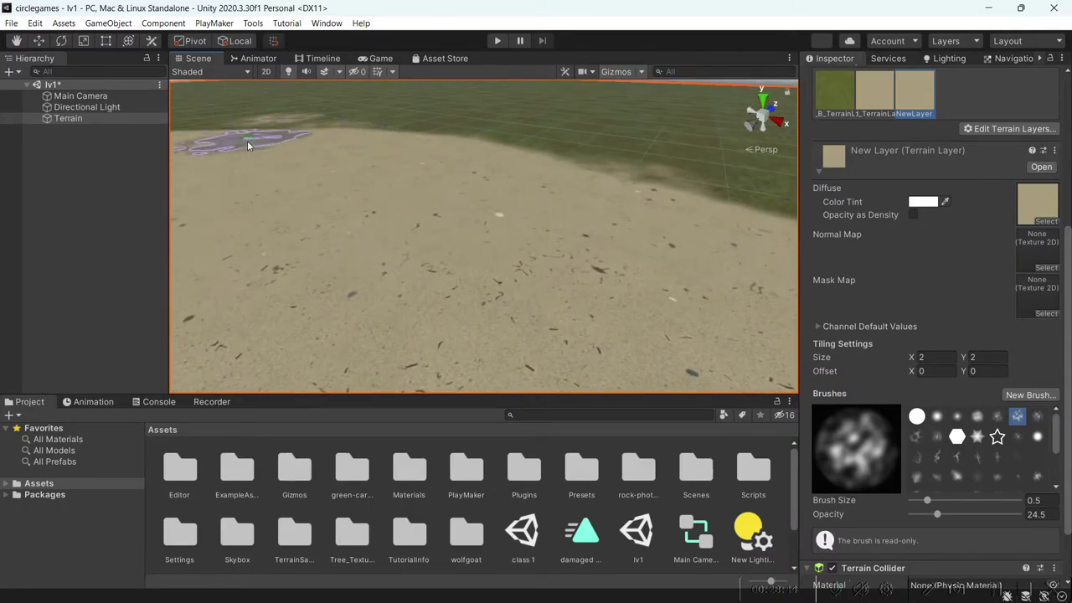
pyautogui.moveTo(536, 164)
pyautogui.mouseDown(button='right')
pyautogui.moveTo(491, 168)
pyautogui.moveTo(519, 184)
pyautogui.mouseUp(button='right')
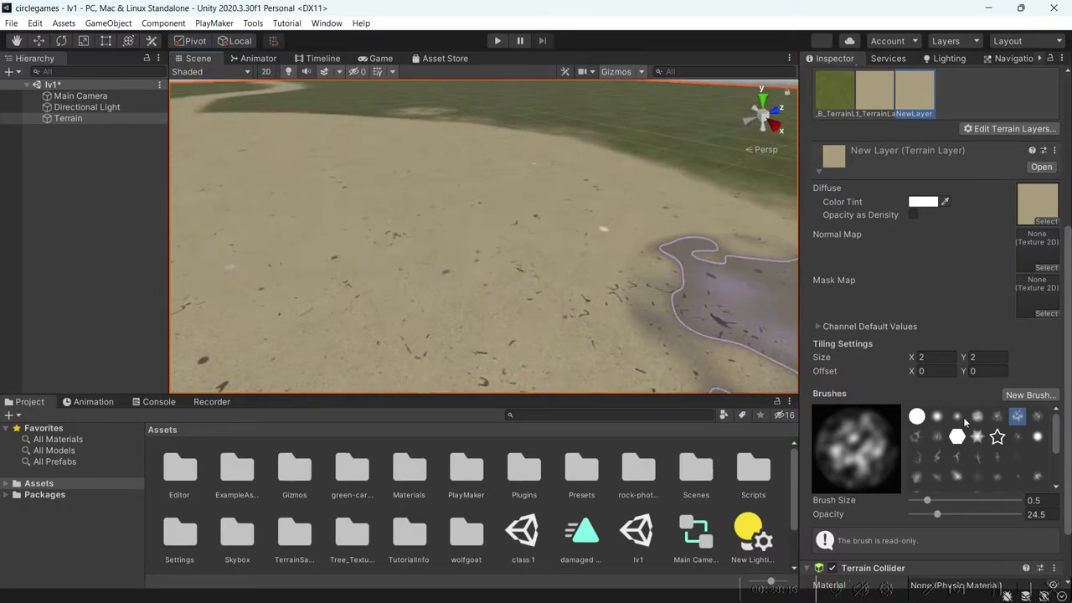
# Switch to the soft round brush with the tighter core and inspect the path's patchy edges from several angles.
pyautogui.click(957, 416)
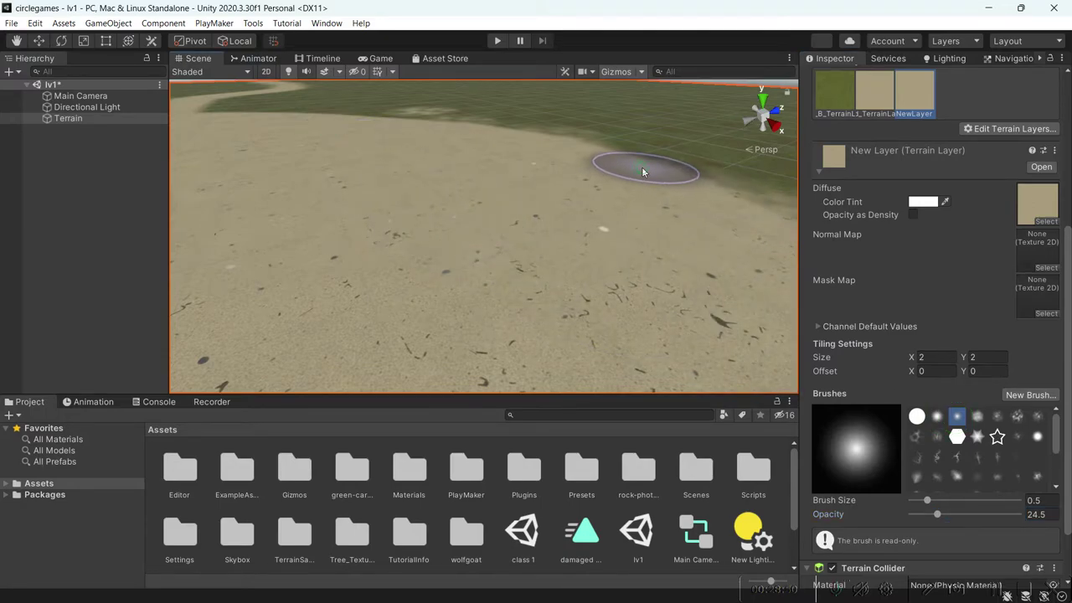
pyautogui.moveTo(618, 158)
pyautogui.mouseDown(button='right')
pyautogui.moveTo(594, 191)
pyautogui.moveTo(689, 181)
pyautogui.mouseUp(button='right')
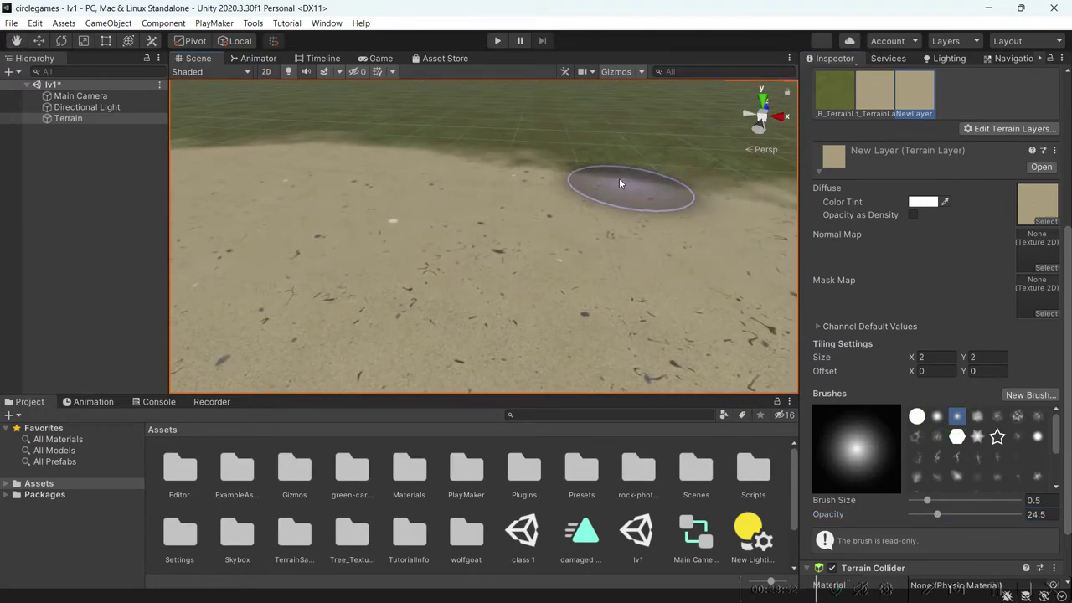
pyautogui.moveTo(532, 213)
pyautogui.mouseDown(button='right')
pyautogui.moveTo(677, 182)
pyautogui.moveTo(694, 189)
pyautogui.moveTo(634, 210)
pyautogui.moveTo(761, 243)
pyautogui.moveTo(635, 245)
pyautogui.moveTo(643, 249)
pyautogui.moveTo(499, 199)
pyautogui.moveTo(597, 237)
pyautogui.mouseUp(button='right')
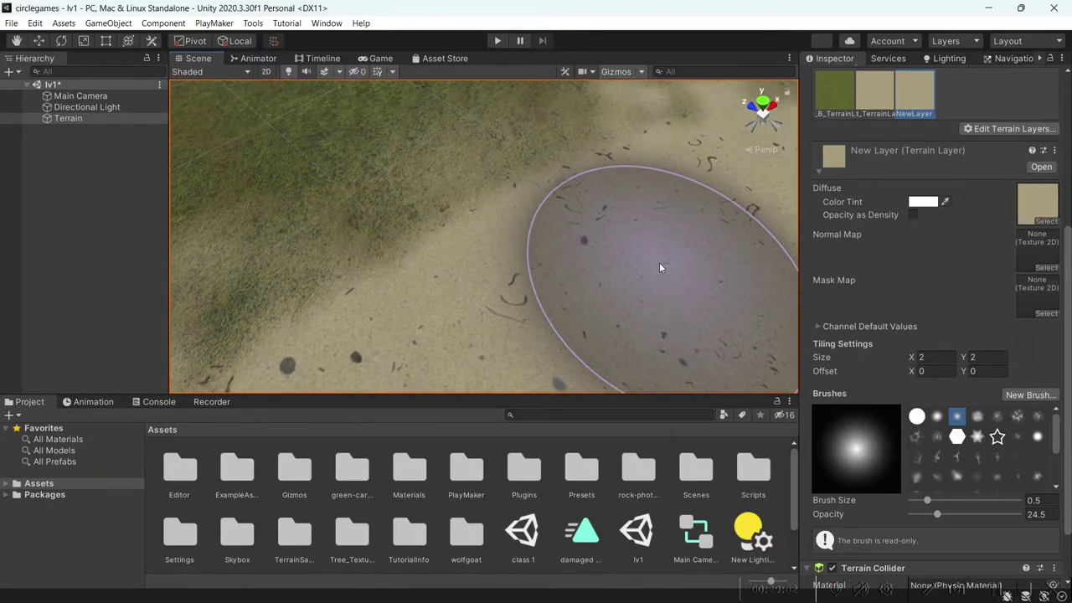
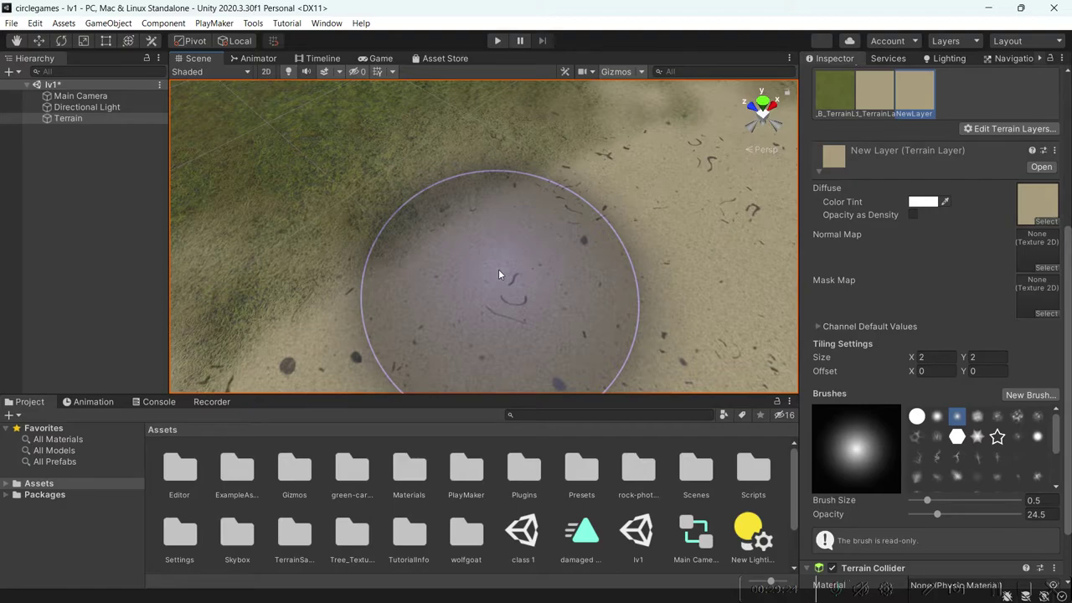
pyautogui.moveTo(484, 265)
pyautogui.keyDown('alt'); pyautogui.mouseDown()
pyautogui.moveTo(591, 198)
pyautogui.moveTo(670, 175)
pyautogui.moveTo(1067, 172)
pyautogui.moveTo(166, 166)
pyautogui.moveTo(256, 205)
pyautogui.mouseUp(); pyautogui.keyUp('alt')
pyautogui.moveTo(480, 251)
pyautogui.keyDown('alt'); pyautogui.mouseDown()
pyautogui.moveTo(805, 250)
pyautogui.moveTo(491, 247)
pyautogui.moveTo(363, 215)
pyautogui.mouseUp(); pyautogui.keyUp('alt')
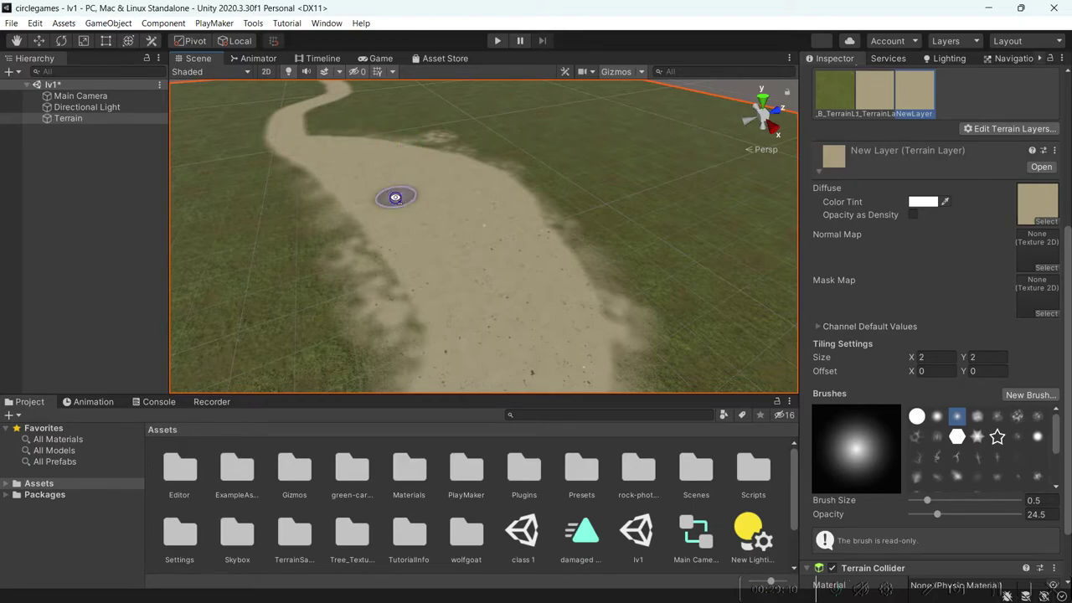
pyautogui.scroll(5, 396, 198)
pyautogui.keyDown('alt'); pyautogui.moveTo(460, 240); pyautogui.dragTo(535, 362); pyautogui.keyUp('alt')
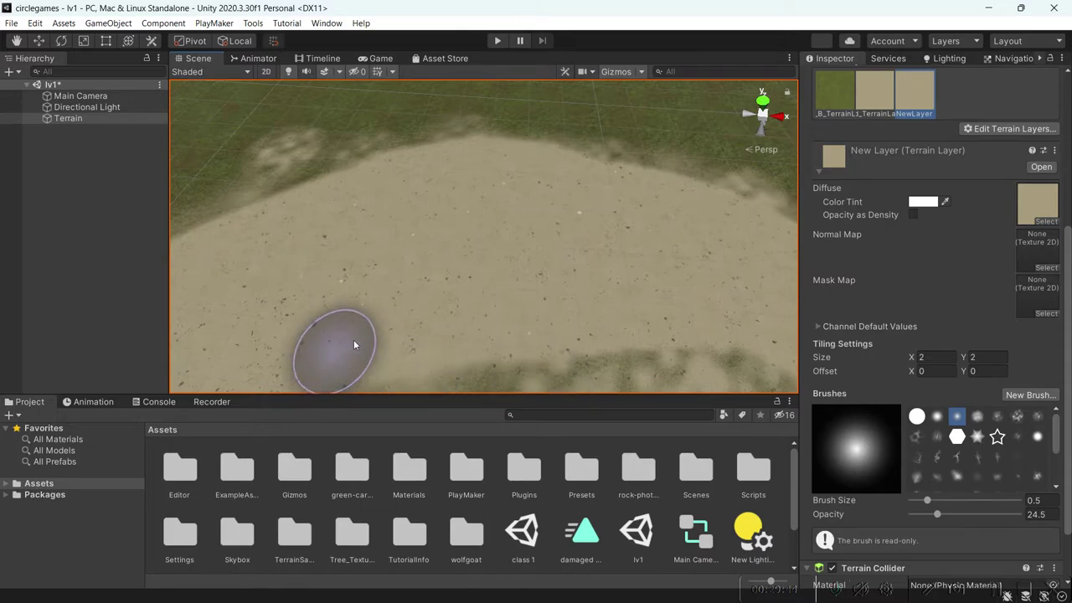
# Switch to File Explorer and extract the autumn-house archive in Downloads to its own folder.
pyautogui.press('super')
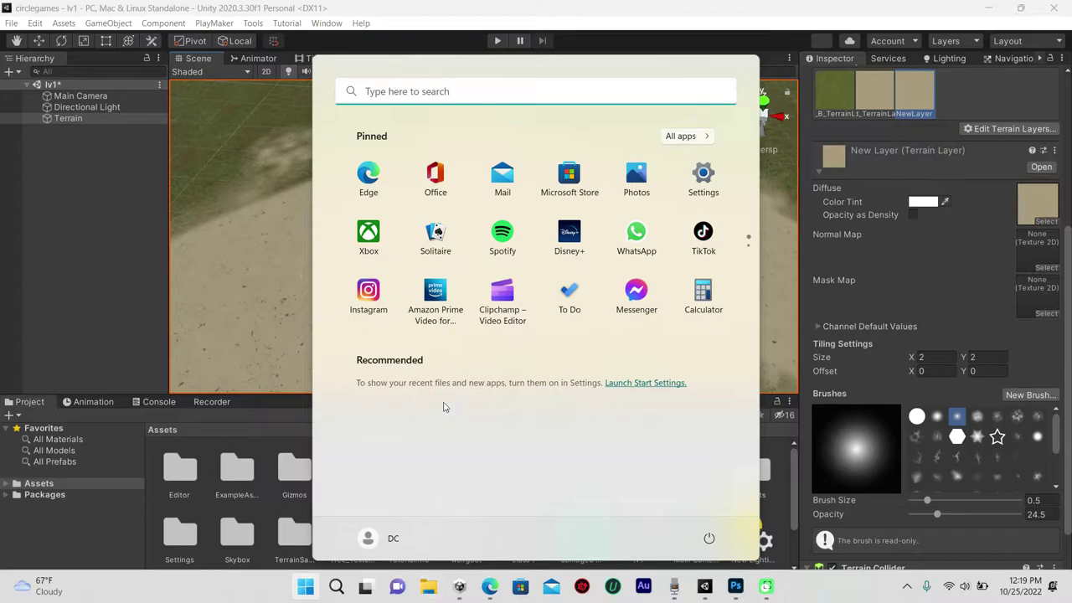
pyautogui.press('Escape')
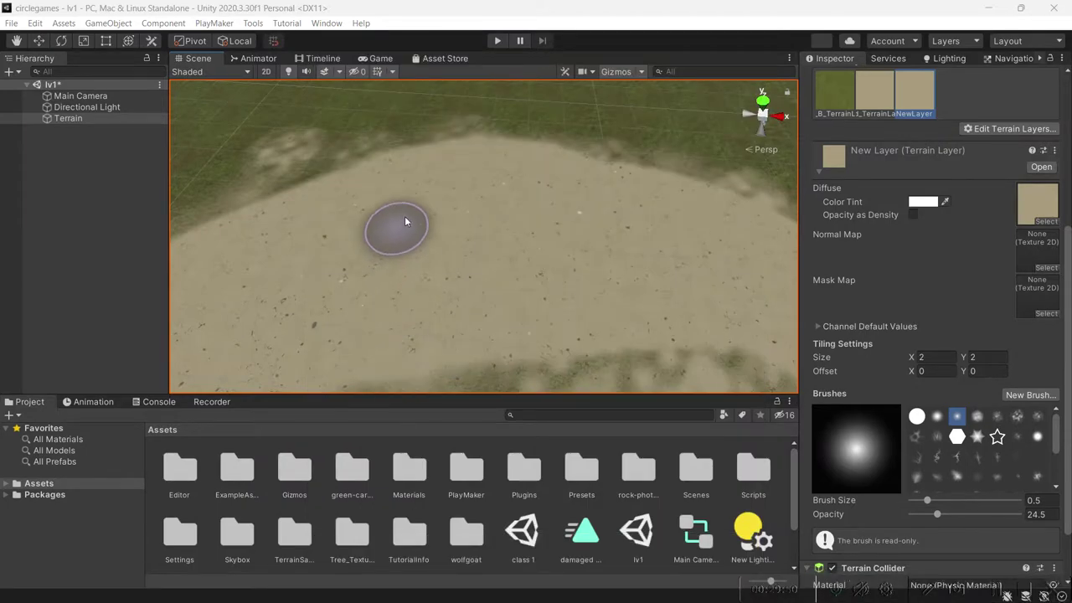
pyautogui.press('super+e')
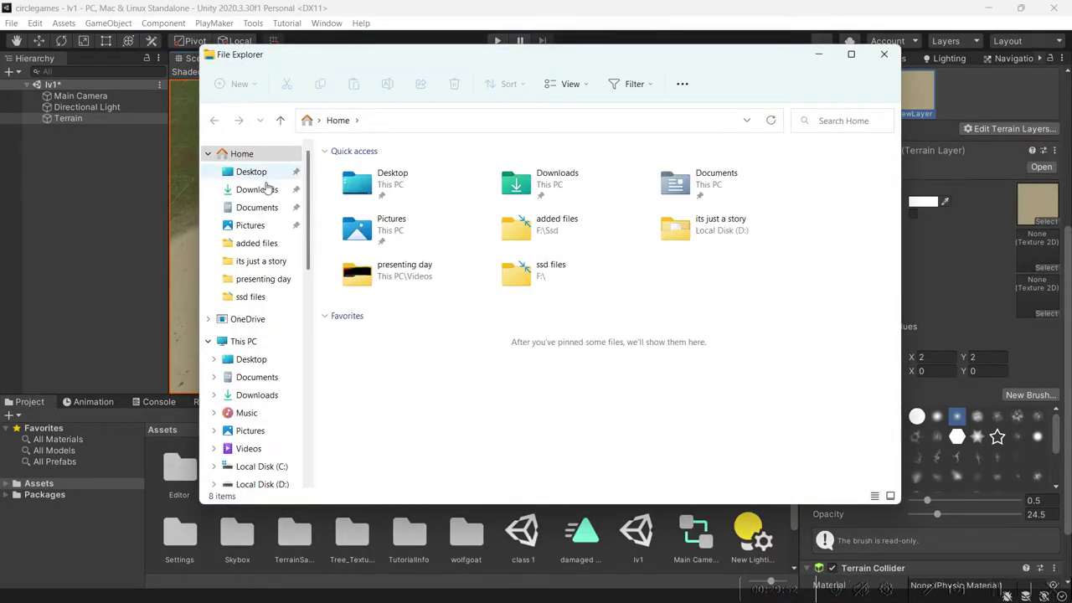
pyautogui.click(267, 189)
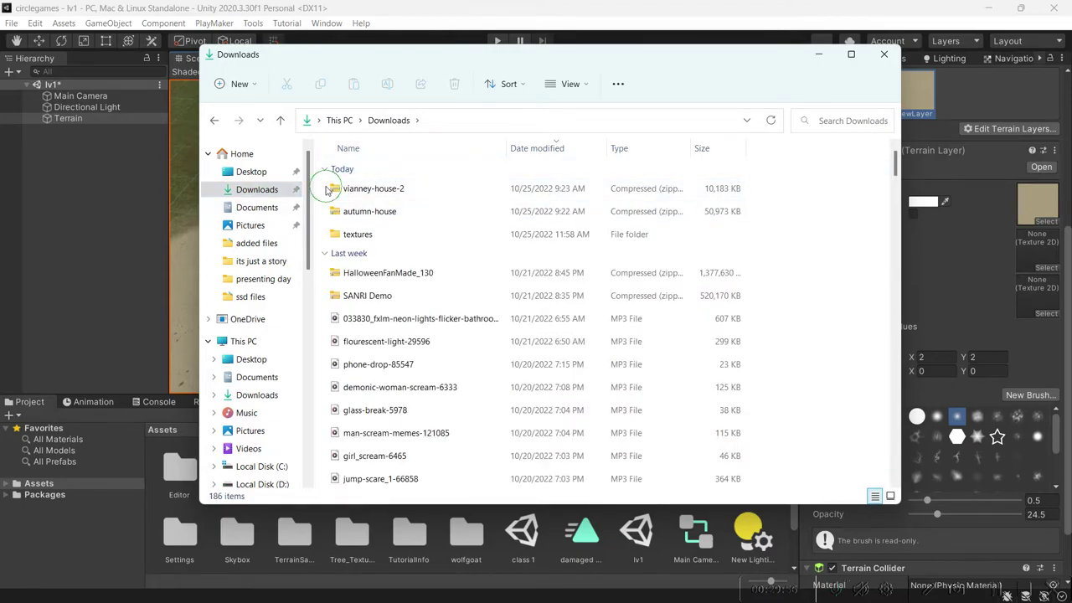
pyautogui.click(326, 189)
pyautogui.keyDown('ctrl'); pyautogui.click(358, 218); pyautogui.keyUp('ctrl')
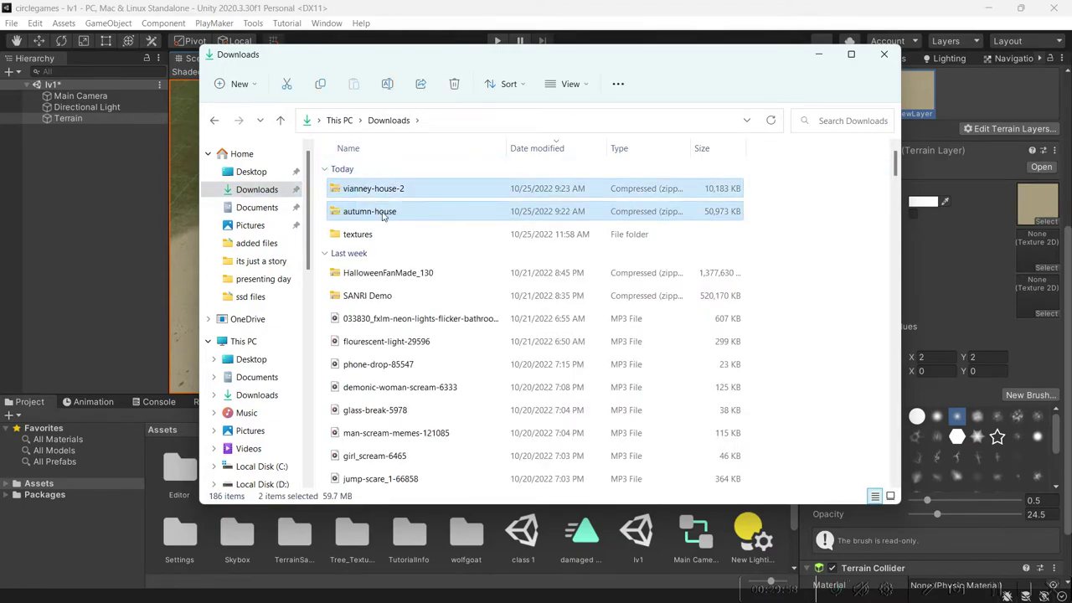
pyautogui.rightClick(382, 216)
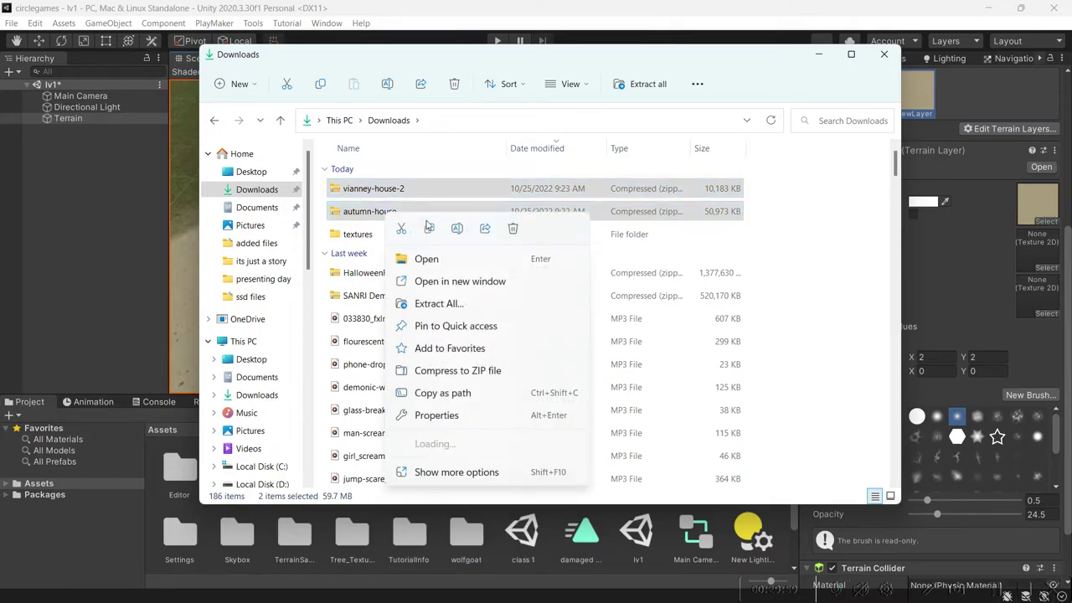
pyautogui.click(452, 303)
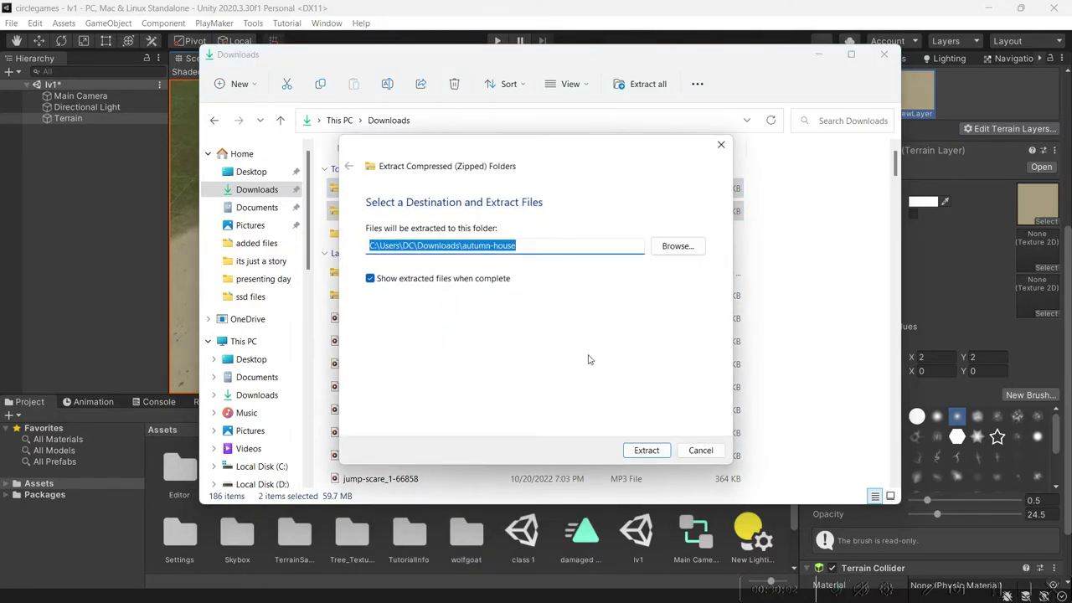
pyautogui.click(646, 450)
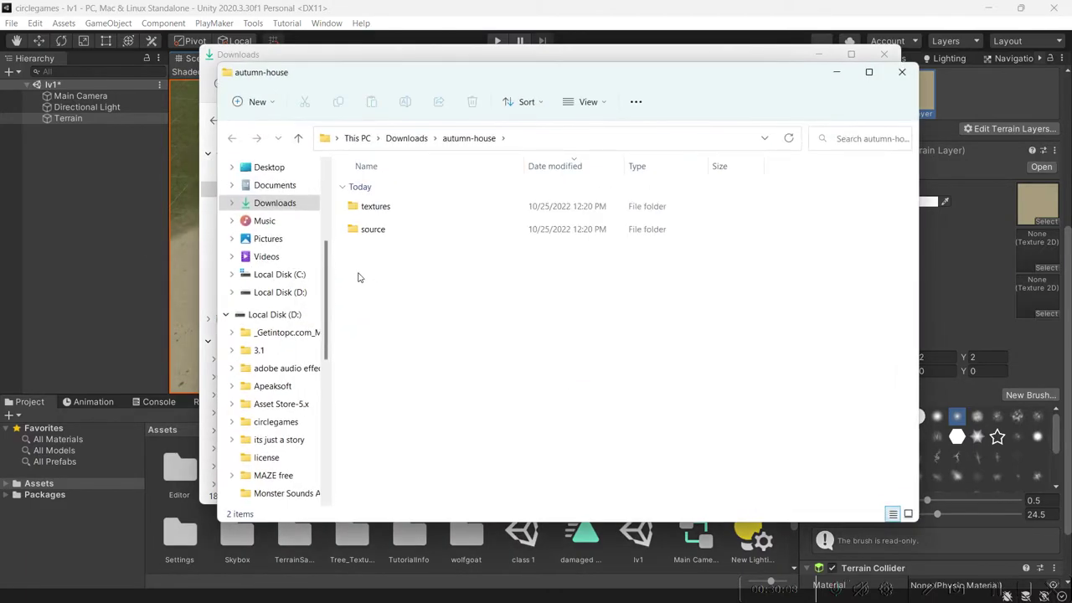
pyautogui.moveTo(448, 75); pyautogui.dragTo(673, 137)
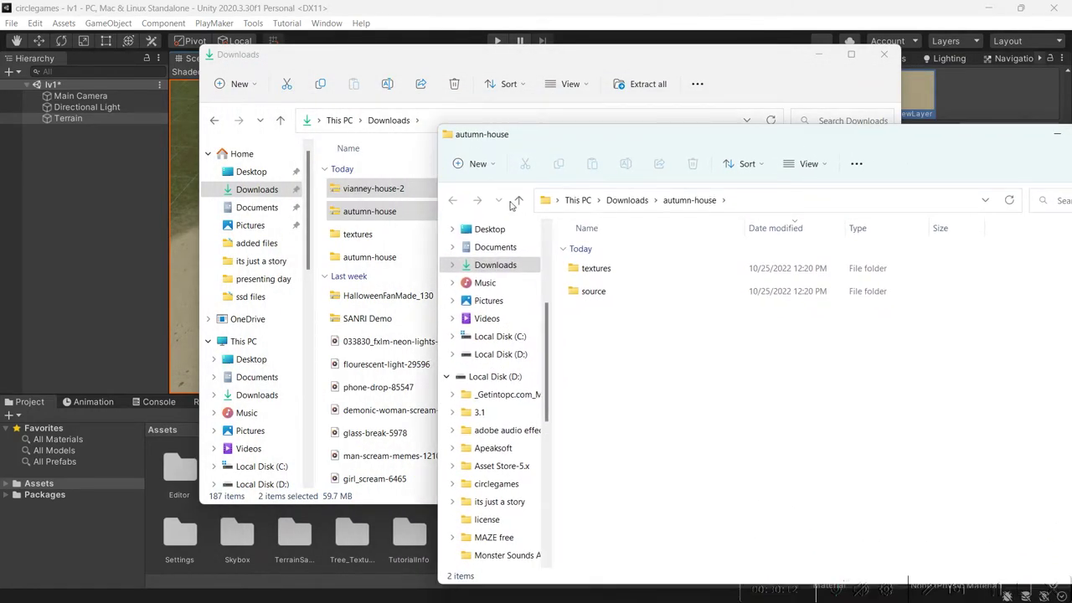
# Extract the vianney-house-2 archive in Downloads to its own folder and close the window showing its contents.
pyautogui.click(397, 192)
pyautogui.rightClick(397, 192)
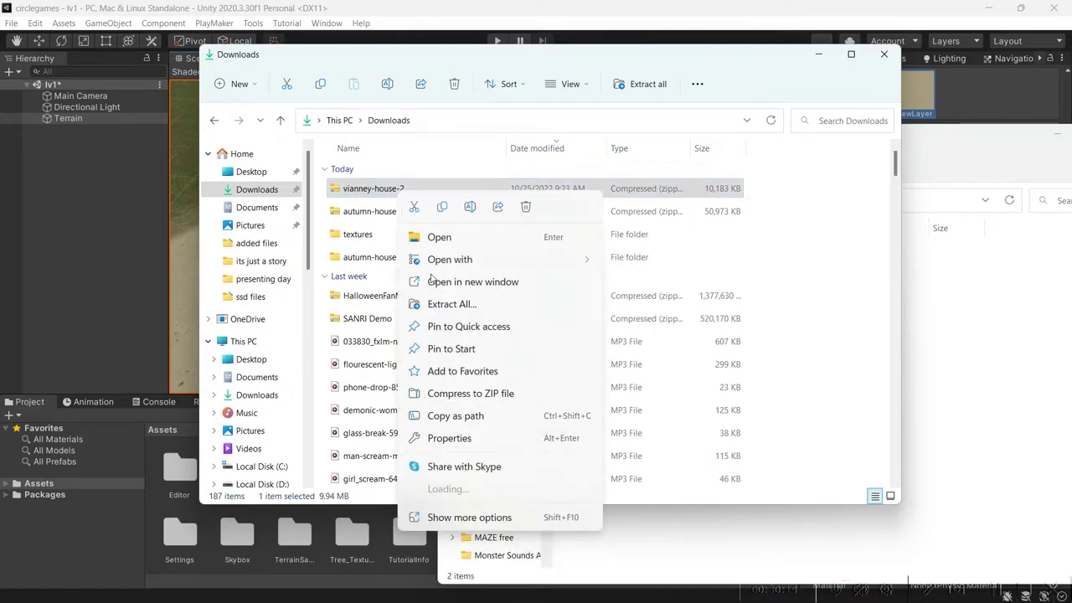
pyautogui.click(451, 304)
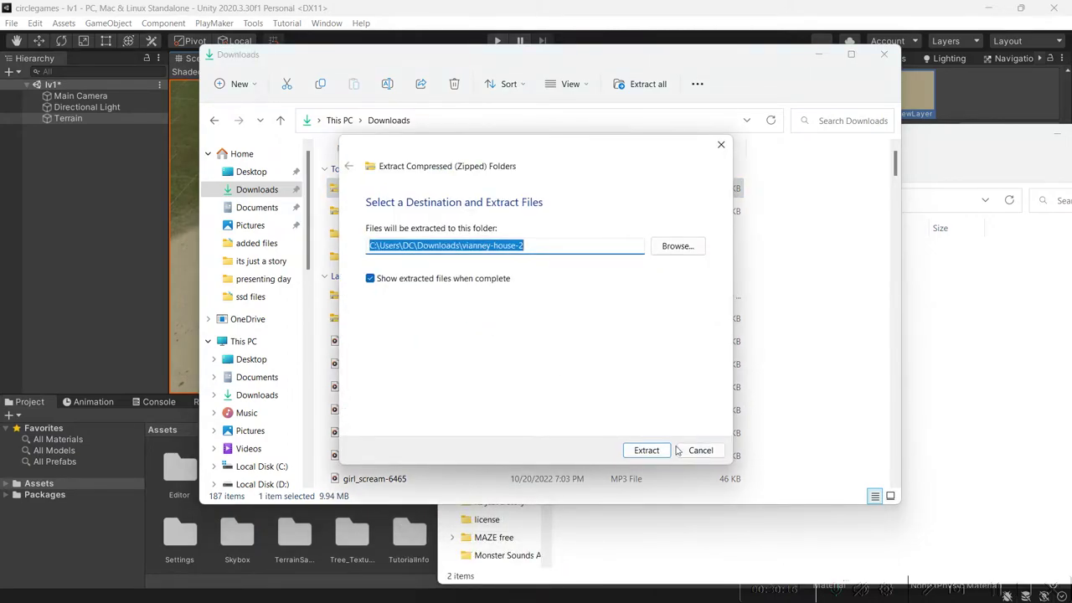
pyautogui.click(645, 449)
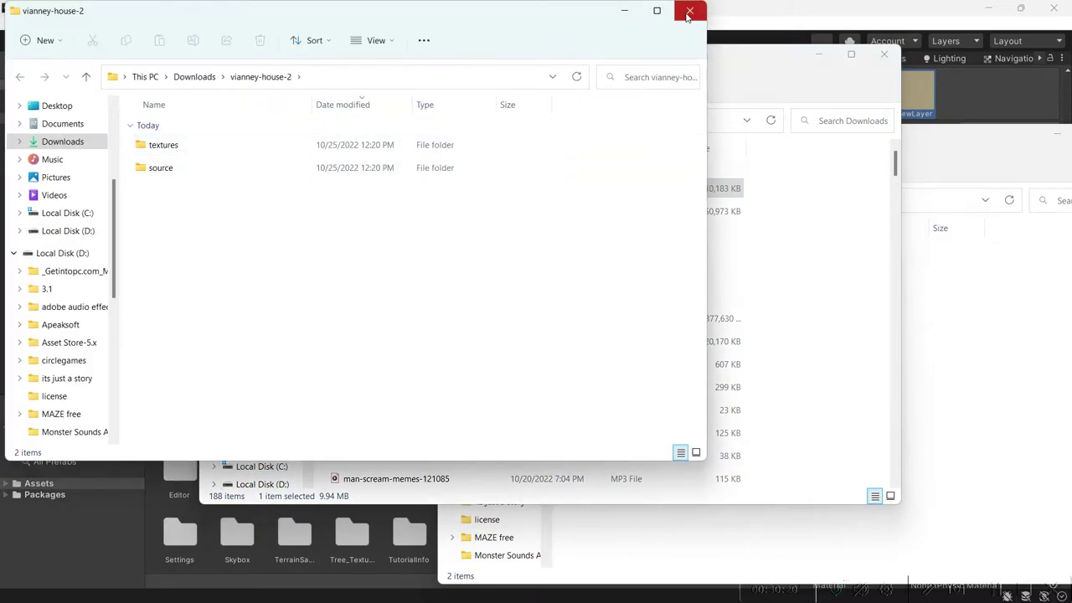
pyautogui.click(688, 11)
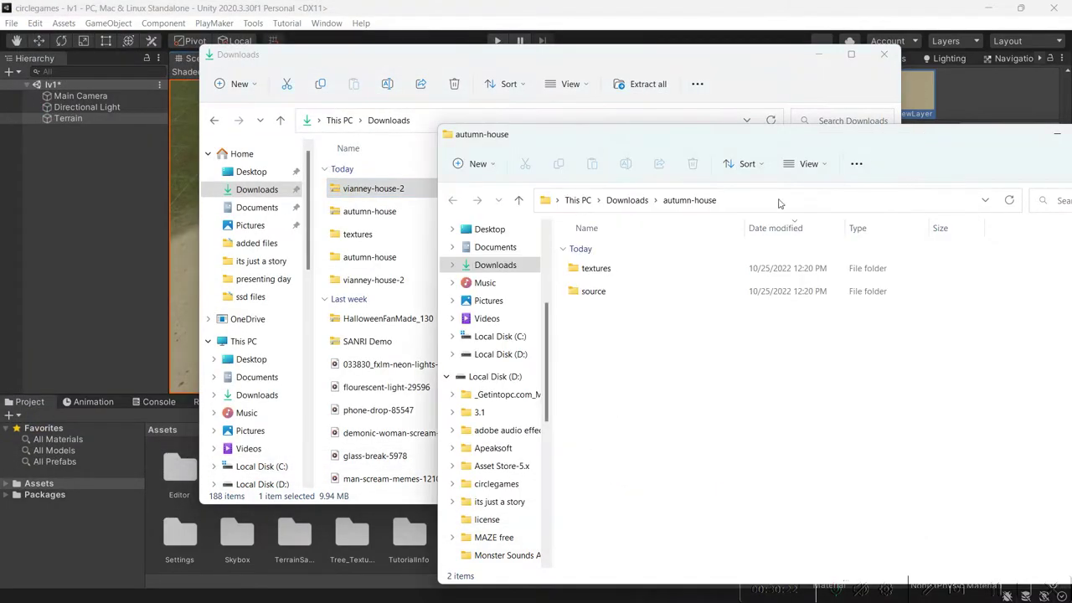
# Check the source folder of the extracted autumn-house for its model file and close that window.
pyautogui.doubleClick(608, 290)
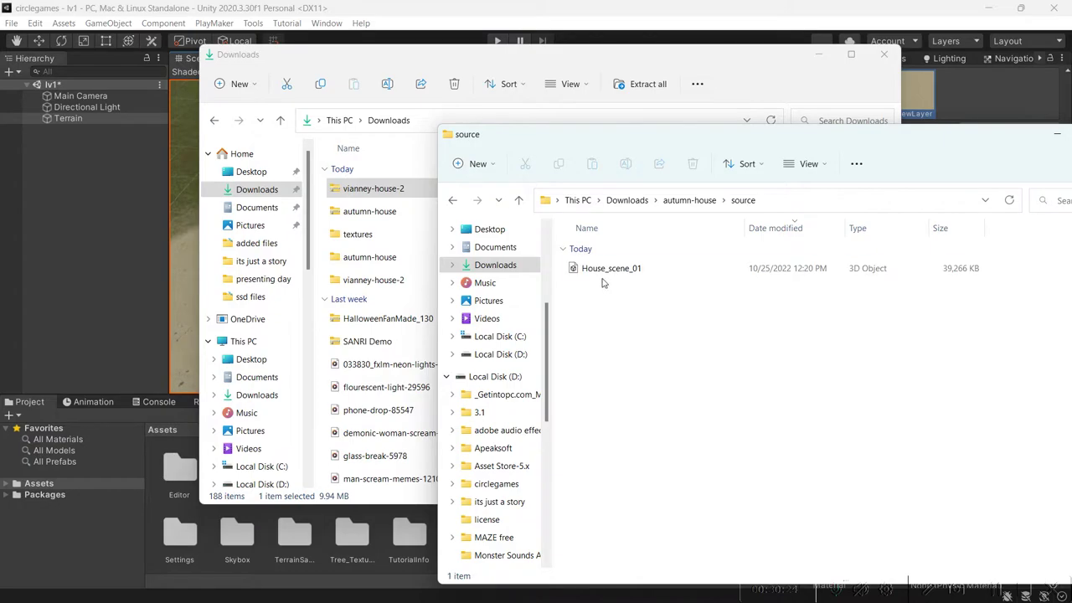
pyautogui.moveTo(519, 134); pyautogui.dragTo(377, 134)
pyautogui.hotkey('ctrl', 'w')
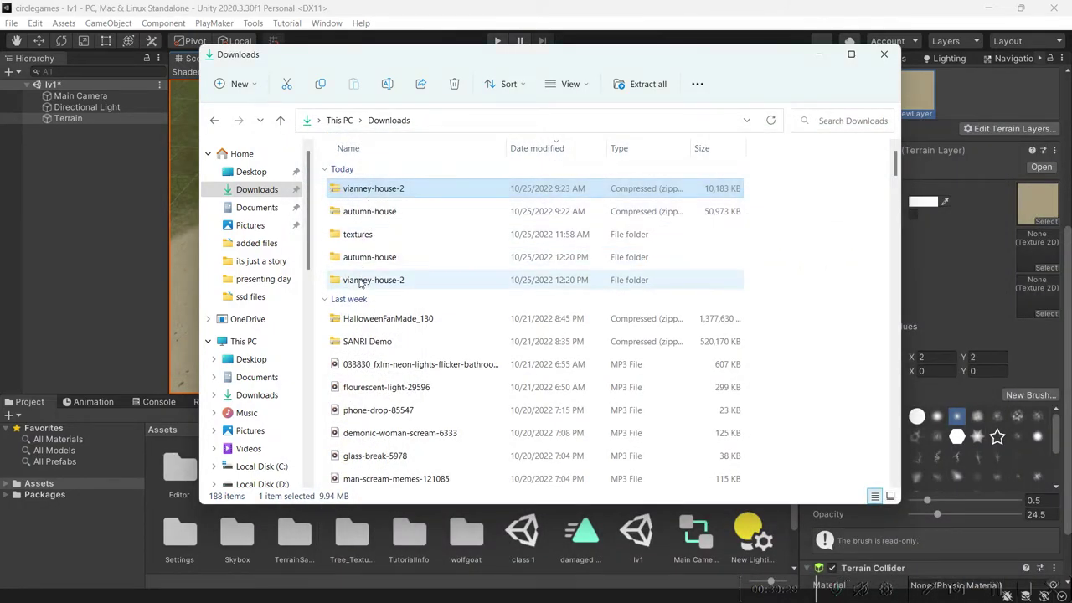
# Extract the nested ZIP archive in the source folder of vianney-house-2 and return to Downloads.
pyautogui.doubleClick(350, 280)
pyautogui.doubleClick(358, 213)
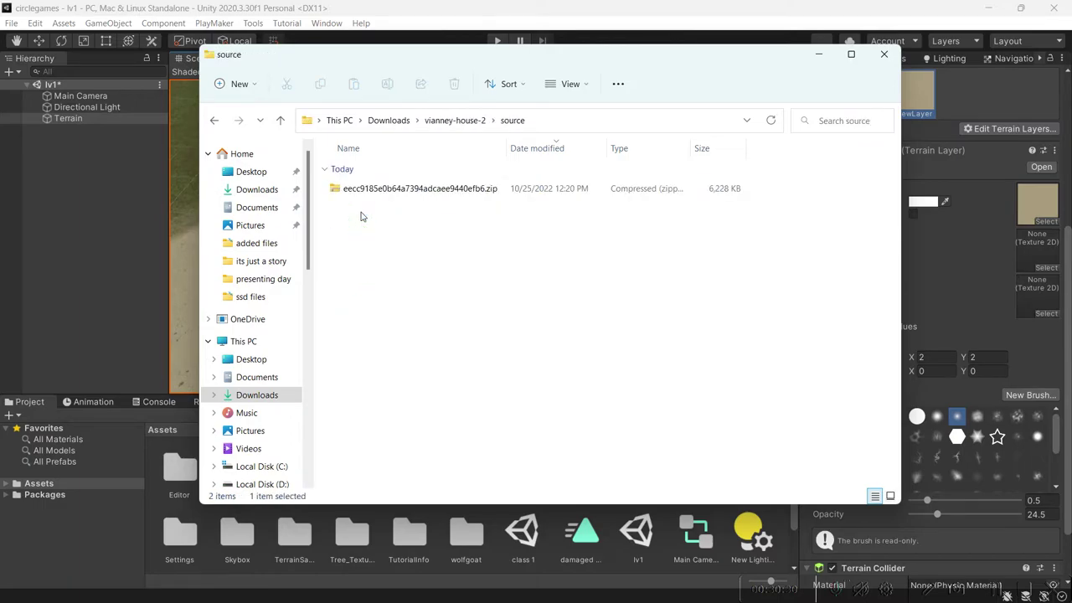
pyautogui.rightClick(350, 187)
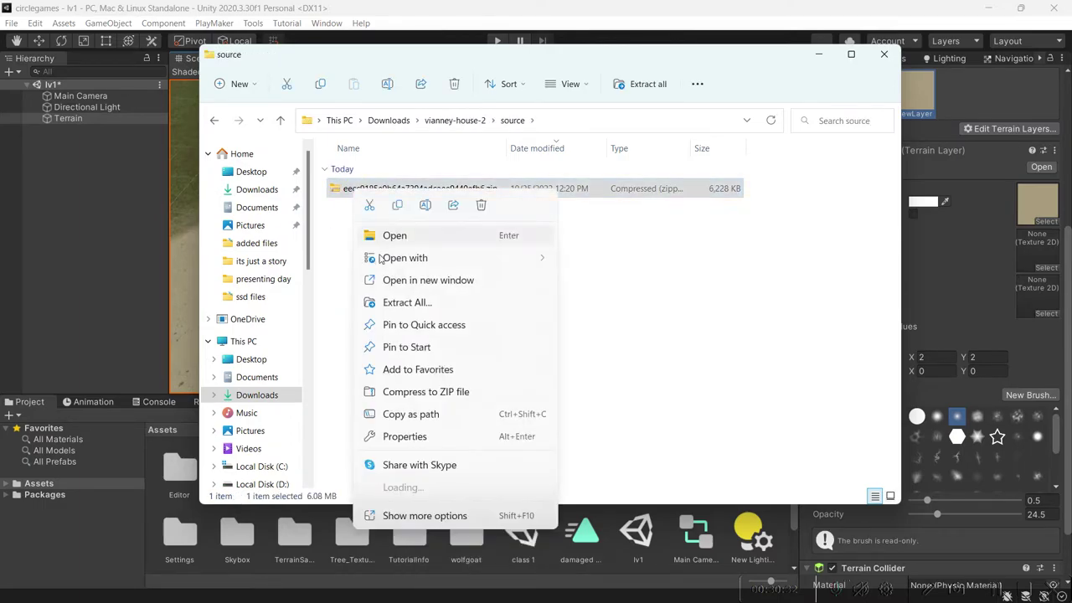
pyautogui.click(389, 304)
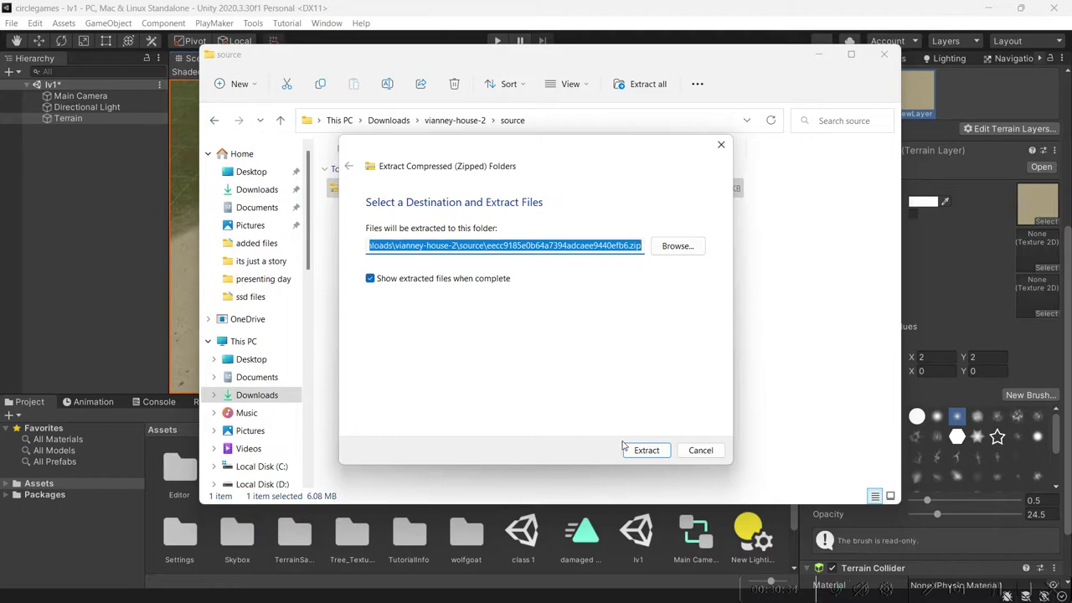
pyautogui.click(637, 450)
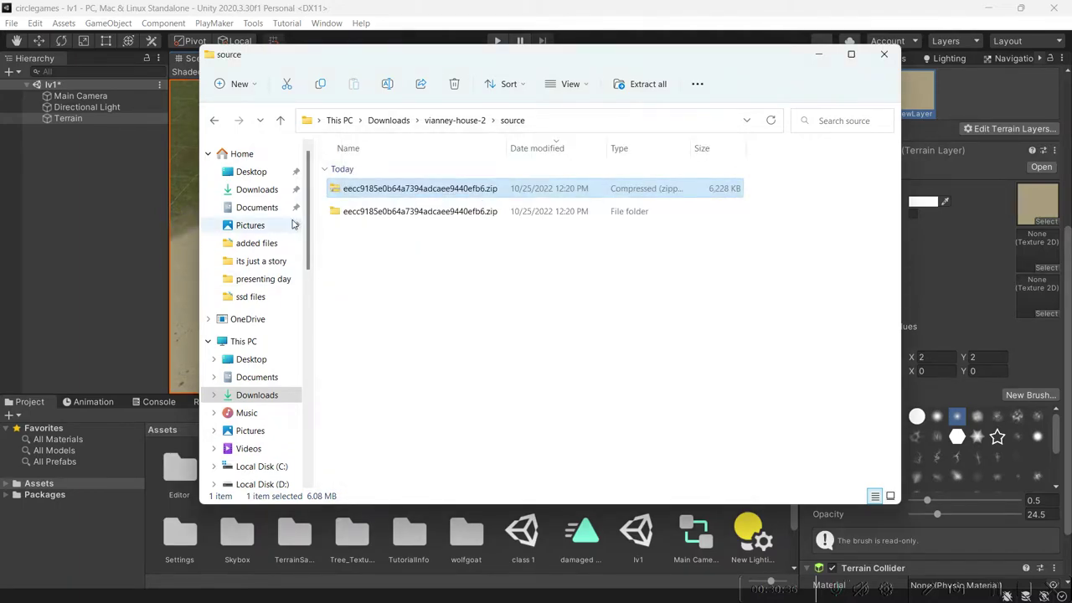
pyautogui.click(988, 133)
pyautogui.click(214, 121)
pyautogui.click(214, 123)
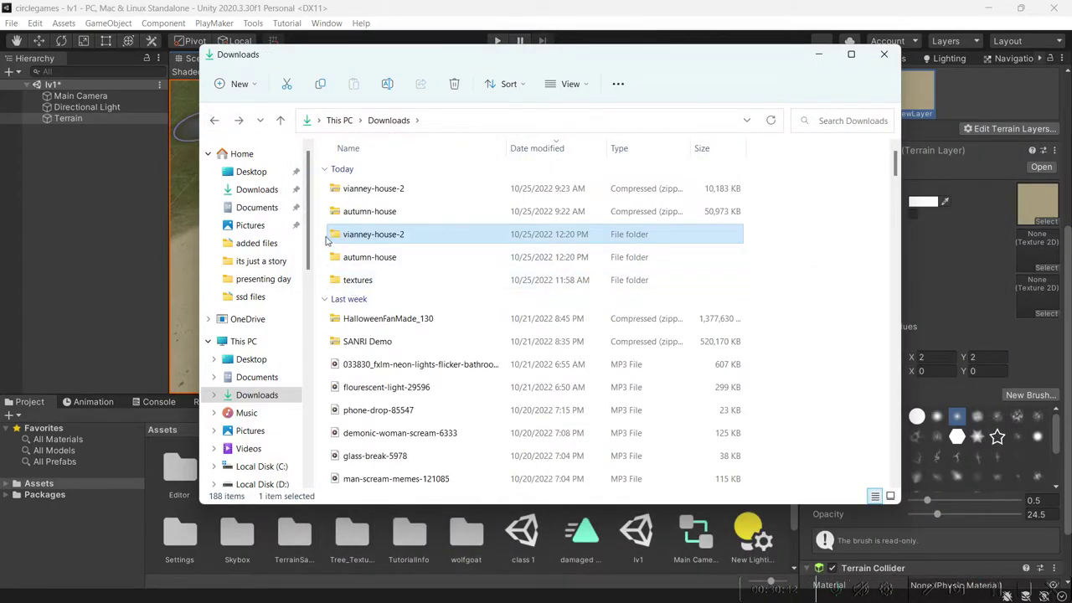
# Import the extracted vianney-house-2 and autumn-house folders from Downloads into the Unity project's Assets folder.
pyautogui.moveTo(325, 235); pyautogui.dragTo(362, 266)
pyautogui.moveTo(356, 59); pyautogui.dragTo(742, 28)
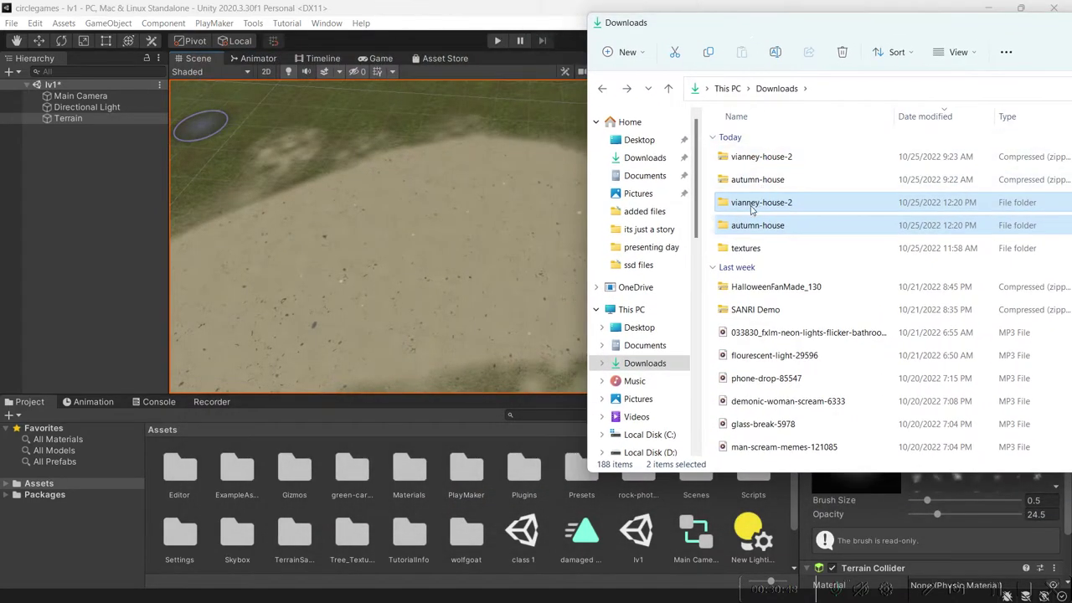
pyautogui.moveTo(737, 211); pyautogui.dragTo(442, 516)
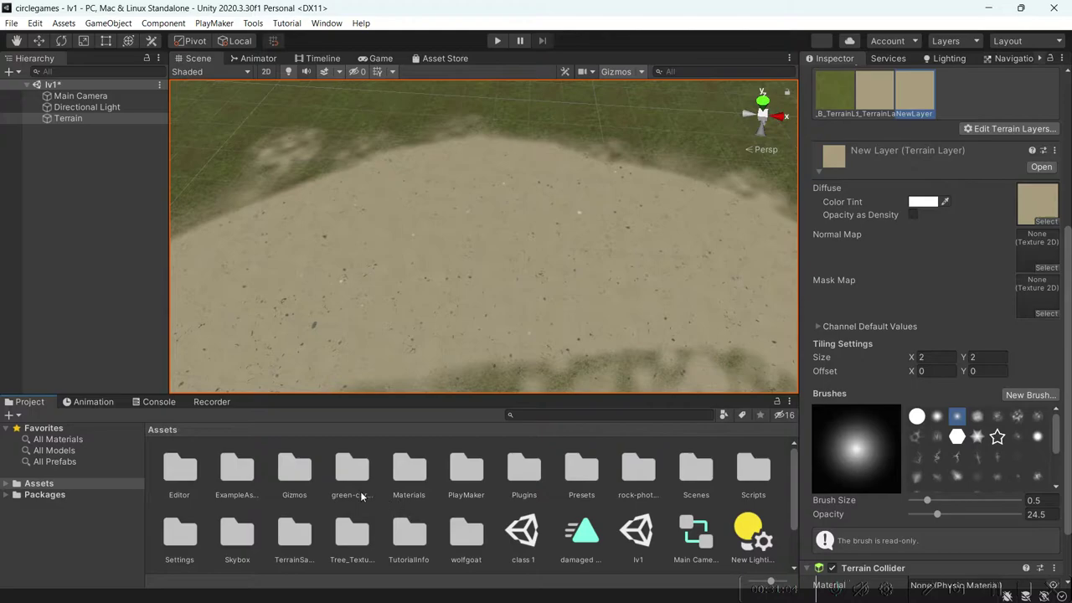
pyautogui.scroll(-2, 268, 493)
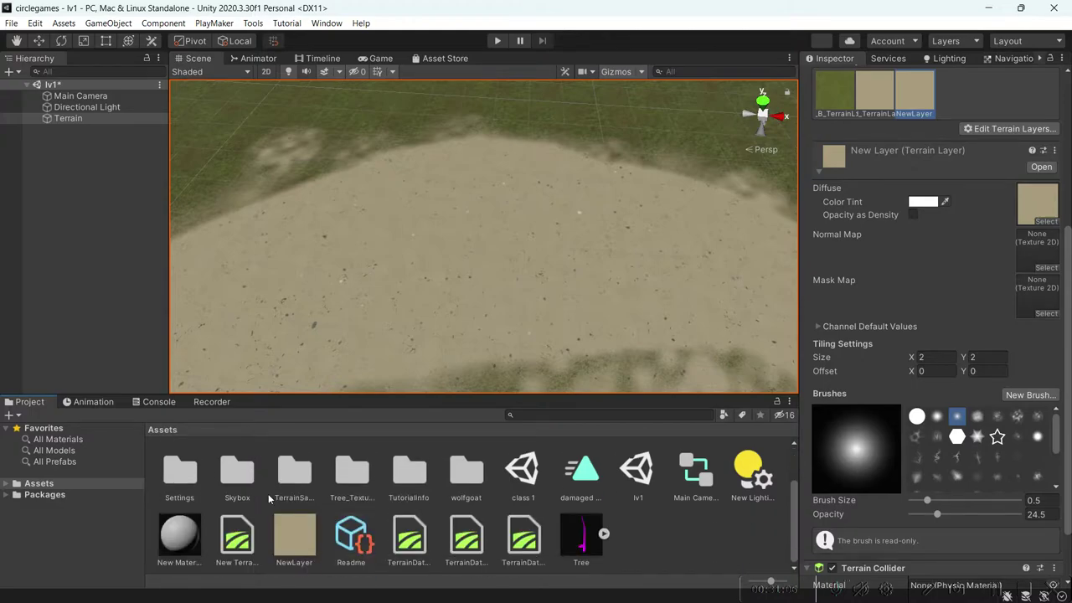
pyautogui.scroll(2, 268, 493)
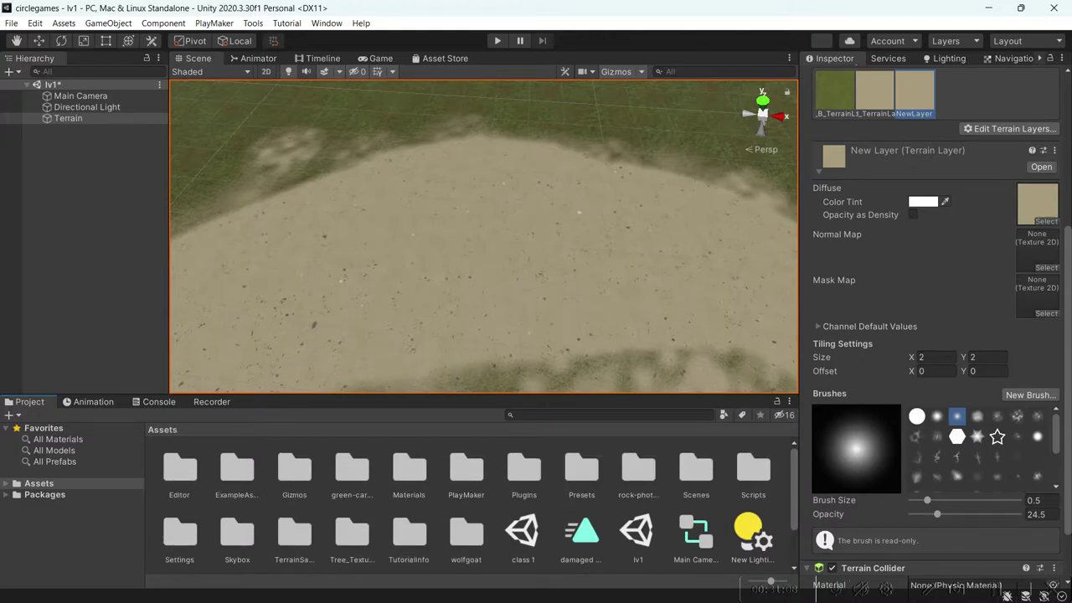
pyautogui.press('super')
pyautogui.click(431, 586)
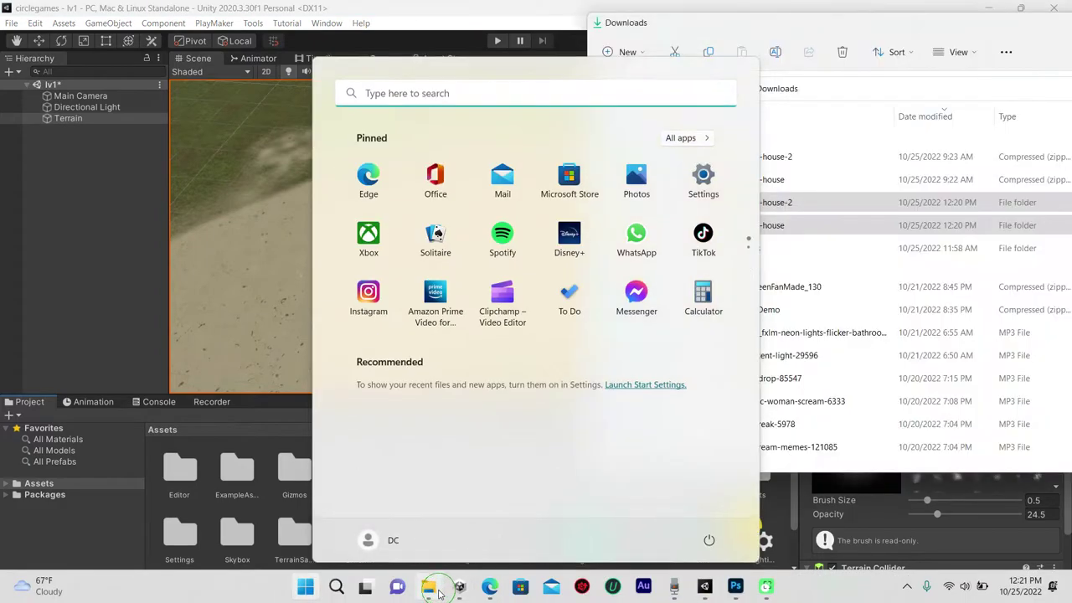
pyautogui.moveTo(755, 205); pyautogui.dragTo(514, 495)
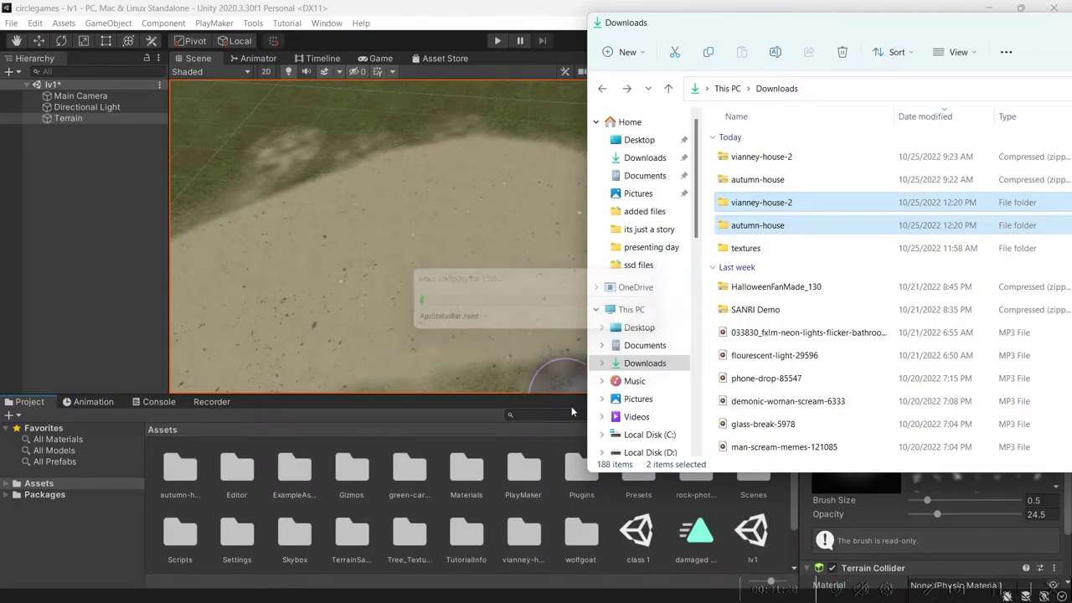
pyautogui.moveTo(962, 31); pyautogui.dragTo(652, 28)
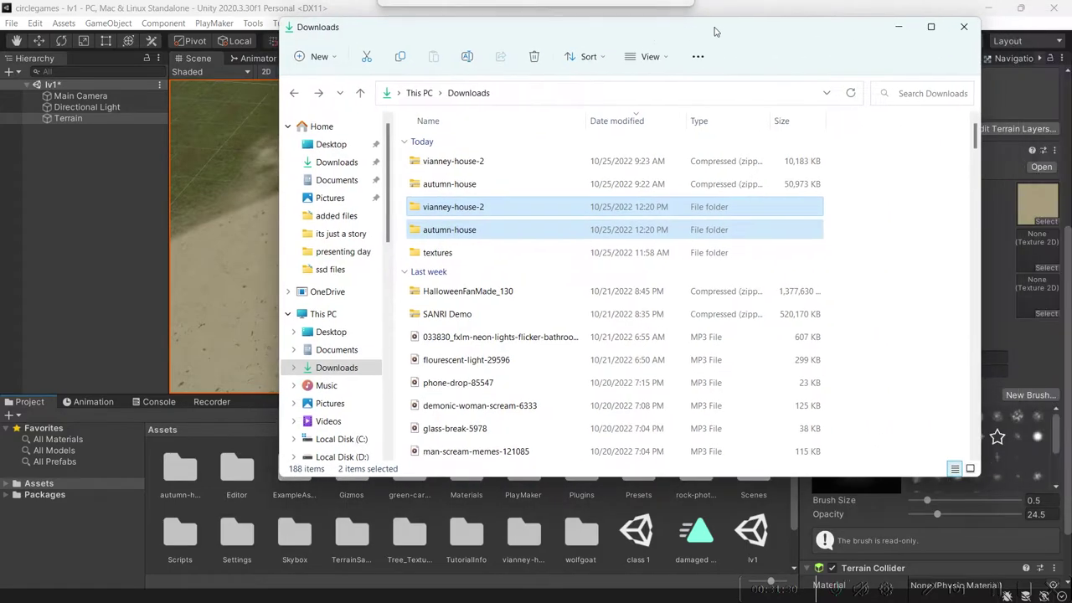
pyautogui.click(925, 21)
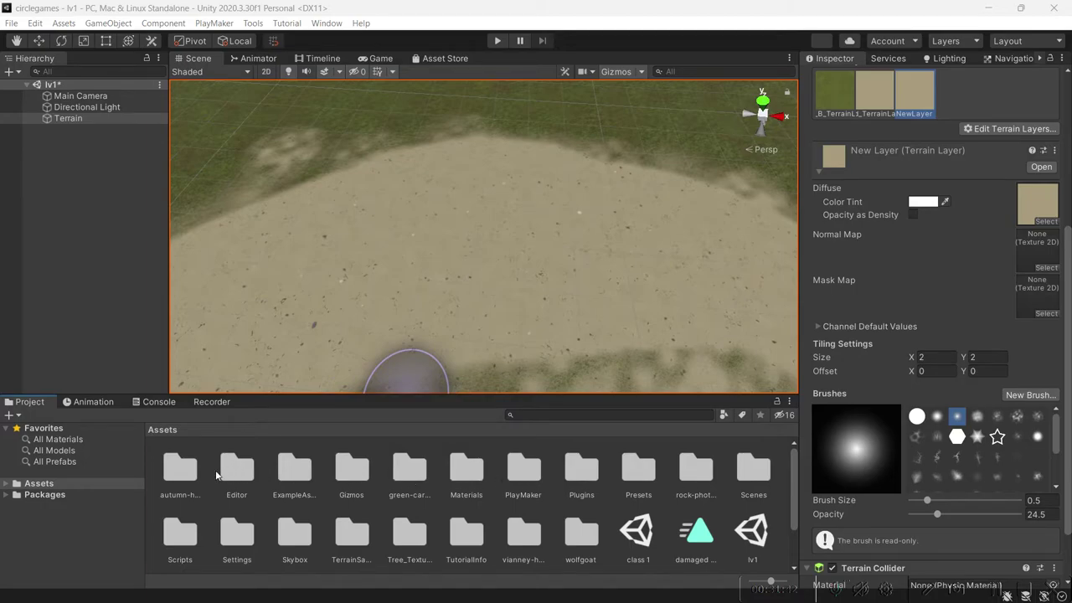
# Place the Rock model from the rock-photogrammetry-scan source folder into the scene over the sand path.
pyautogui.doubleClick(695, 469)
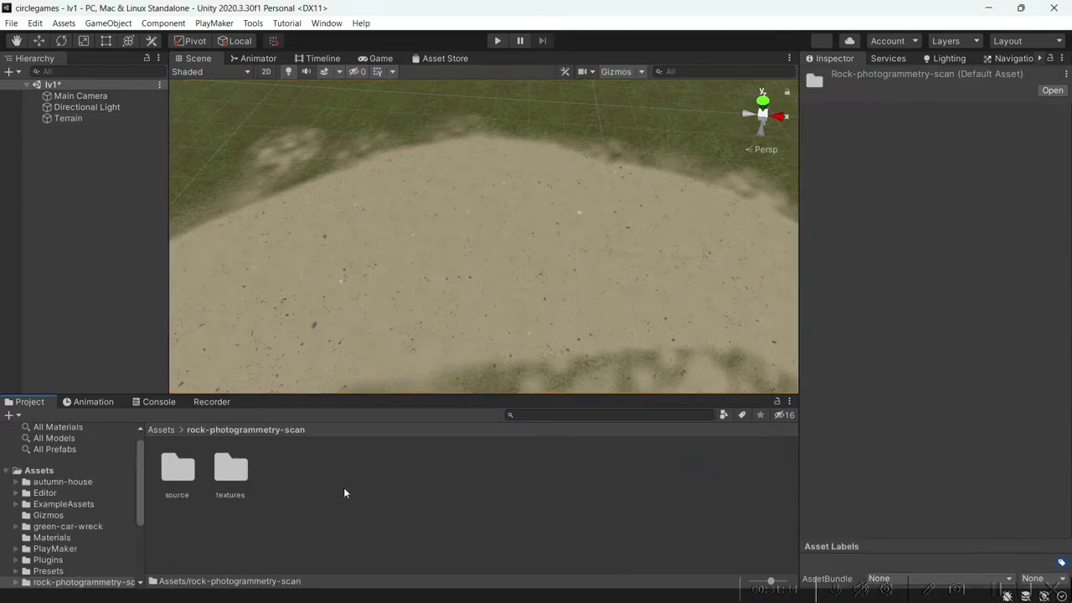
pyautogui.doubleClick(178, 470)
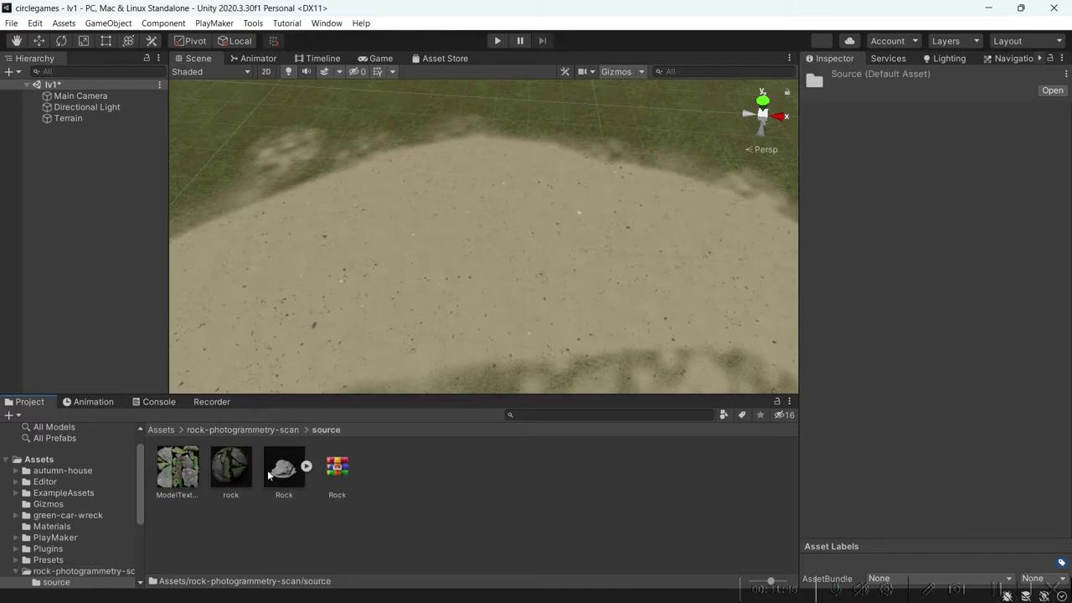
pyautogui.moveTo(285, 477); pyautogui.dragTo(467, 175)
pyautogui.moveTo(461, 192); pyautogui.dragTo(402, 232, button='middle')
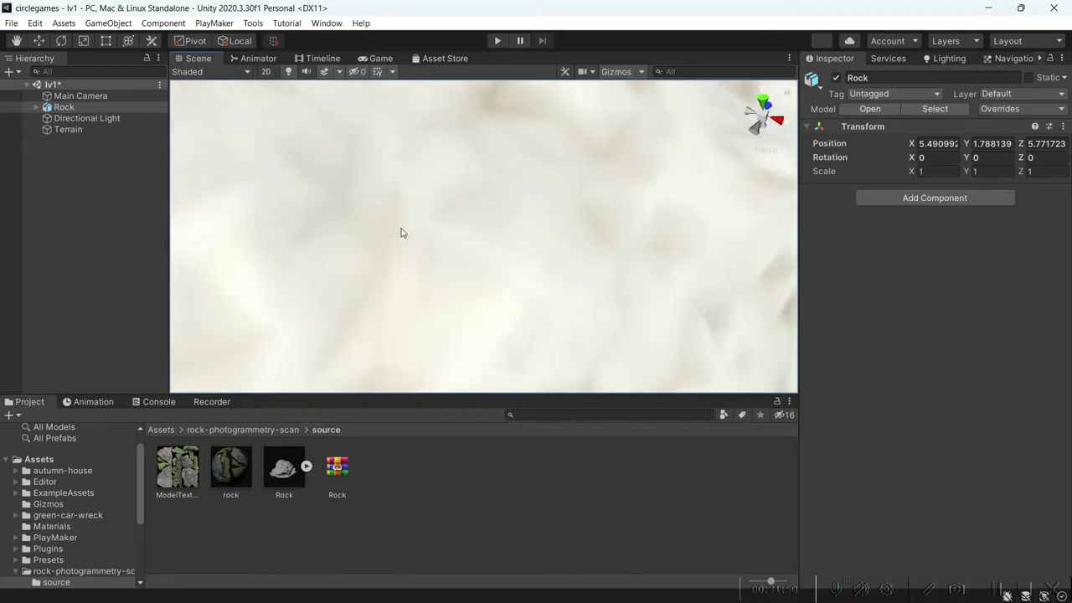
# Scale the rock down uniformly to about 0.032 on all axes.
pyautogui.scroll(-5, 401, 233)
pyautogui.keyDown('alt'); pyautogui.moveTo(401, 233); pyautogui.dragTo(564, 185); pyautogui.keyUp('alt')
pyautogui.press('r')
pyautogui.scroll(10, 448, 276)
pyautogui.press('f')
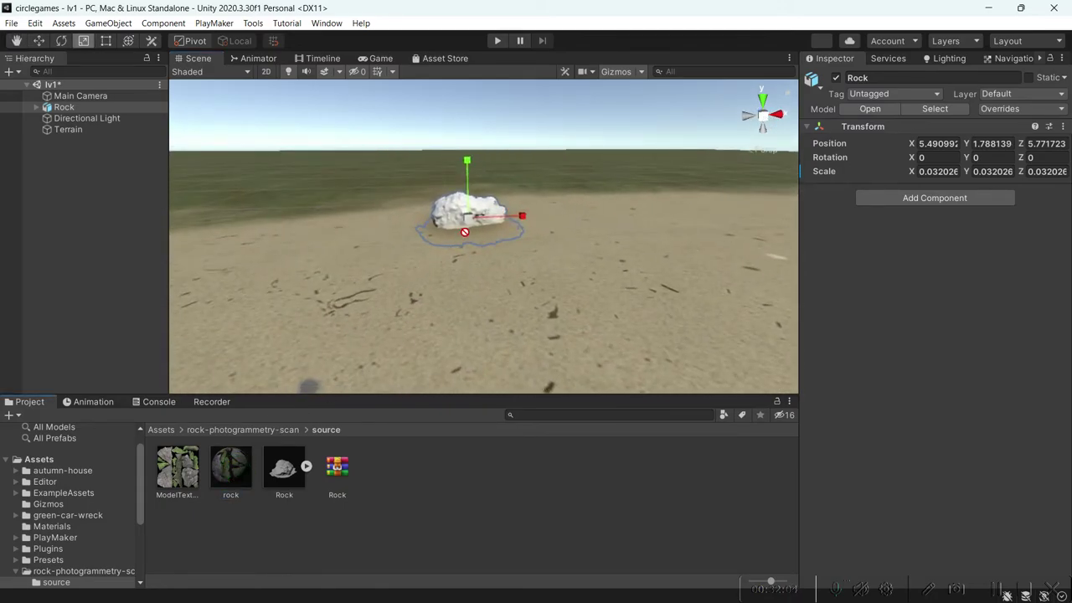
# Lower the rock onto the ground and move it to the path's edge, at about X 5.395, Y 0.012, Z 5.883.
pyautogui.keyDown('alt'); pyautogui.moveTo(487, 210); pyautogui.dragTo(646, 210); pyautogui.keyUp('alt')
pyautogui.press('w')
pyautogui.moveTo(591, 168); pyautogui.dragTo(638, 334)
pyautogui.press('f')
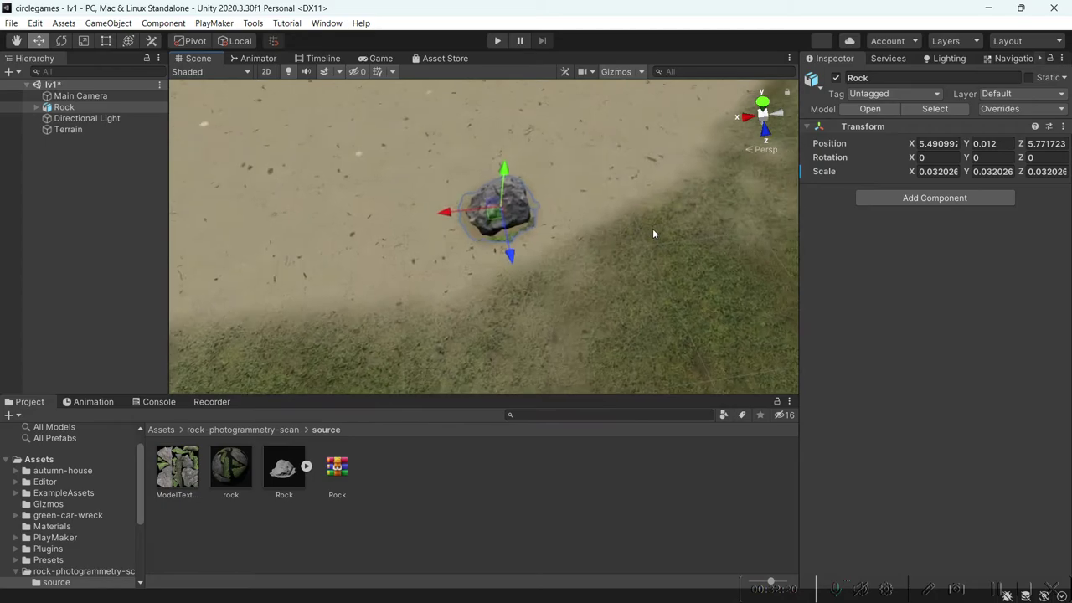
pyautogui.scroll(5, 651, 228)
pyautogui.keyDown('alt'); pyautogui.moveTo(650, 228); pyautogui.dragTo(630, 125); pyautogui.keyUp('alt')
pyautogui.moveTo(516, 225); pyautogui.dragTo(563, 289)
# Duplicate the rock, place the copy along the path edge at about X 5.692, Z 5.946, and rotate it about 25° around Y.
pyautogui.scroll(-5, 506, 297)
pyautogui.hotkey('ctrl', 'd')
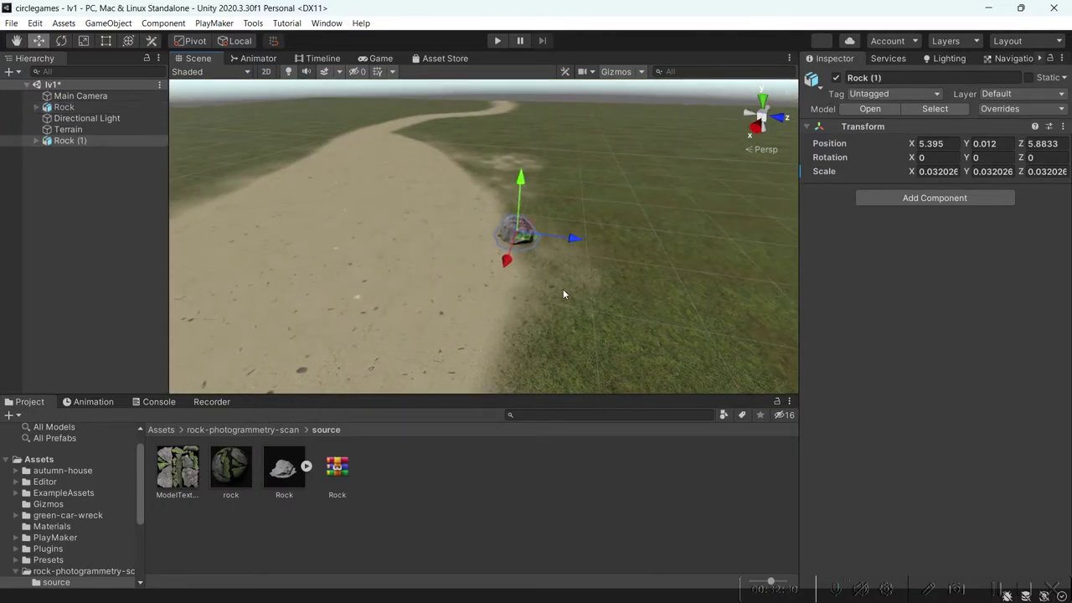
pyautogui.moveTo(530, 242); pyautogui.dragTo(539, 311)
pyautogui.press('e')
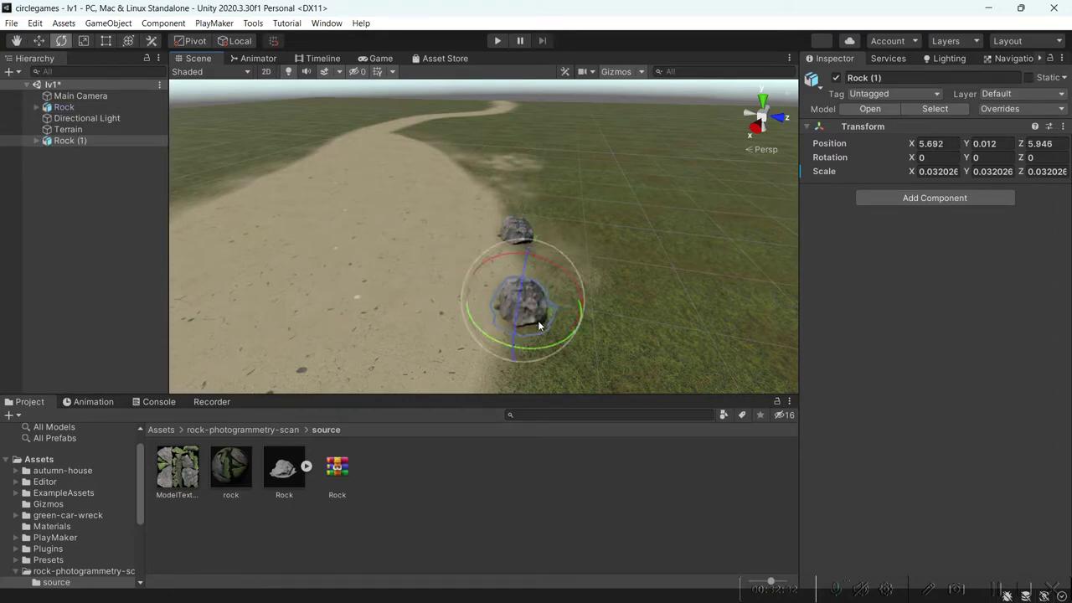
pyautogui.moveTo(545, 351); pyautogui.dragTo(505, 353)
# Add a third rock copy on the same path edge at about X 5.143, Z 5.752, with a Y rotation of about -7.4°.
pyautogui.hotkey('ctrl', 'd')
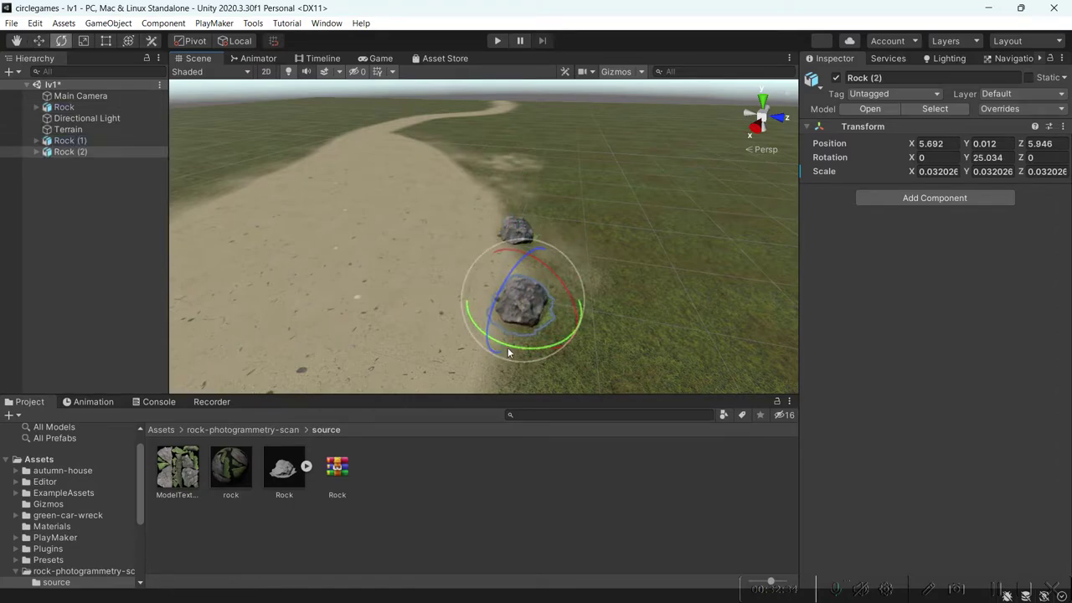
pyautogui.press('w')
pyautogui.moveTo(525, 310); pyautogui.dragTo(666, 262)
pyautogui.press('e')
pyautogui.keyDown('alt'); pyautogui.moveTo(591, 268); pyautogui.dragTo(627, 287); pyautogui.keyUp('alt')
# Duplicate the third rock to the opposite path edge at about X 5.172, Z 4.507, and turn it to about 167.3° around Y.
pyautogui.press('w')
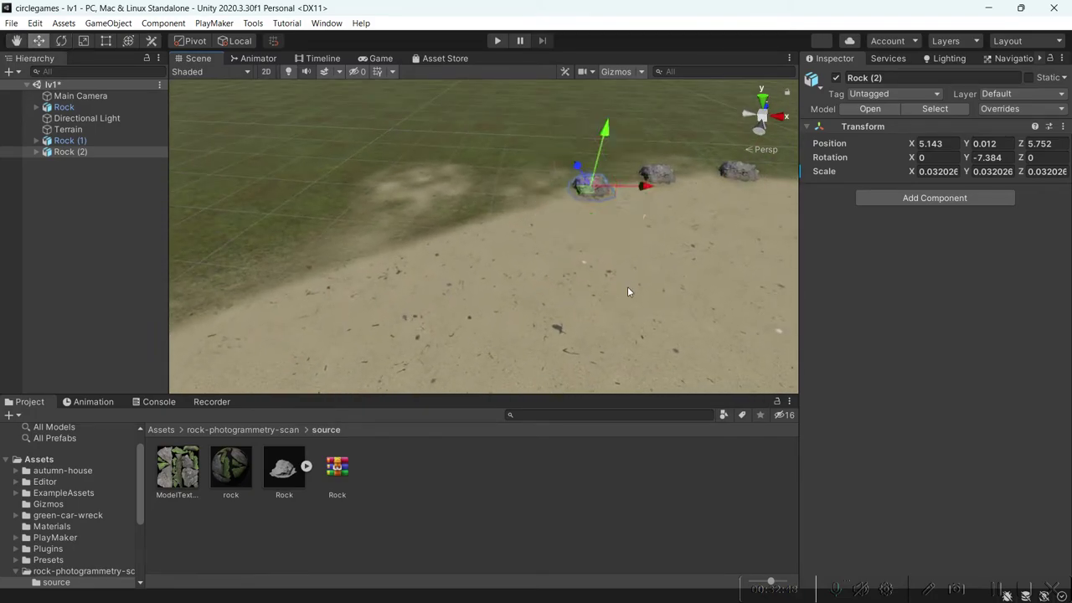
pyautogui.hotkey('ctrl', 'd')
pyautogui.moveTo(587, 193); pyautogui.dragTo(707, 241)
pyautogui.moveTo(510, 239); pyautogui.dragTo(376, 139)
pyautogui.press('e')
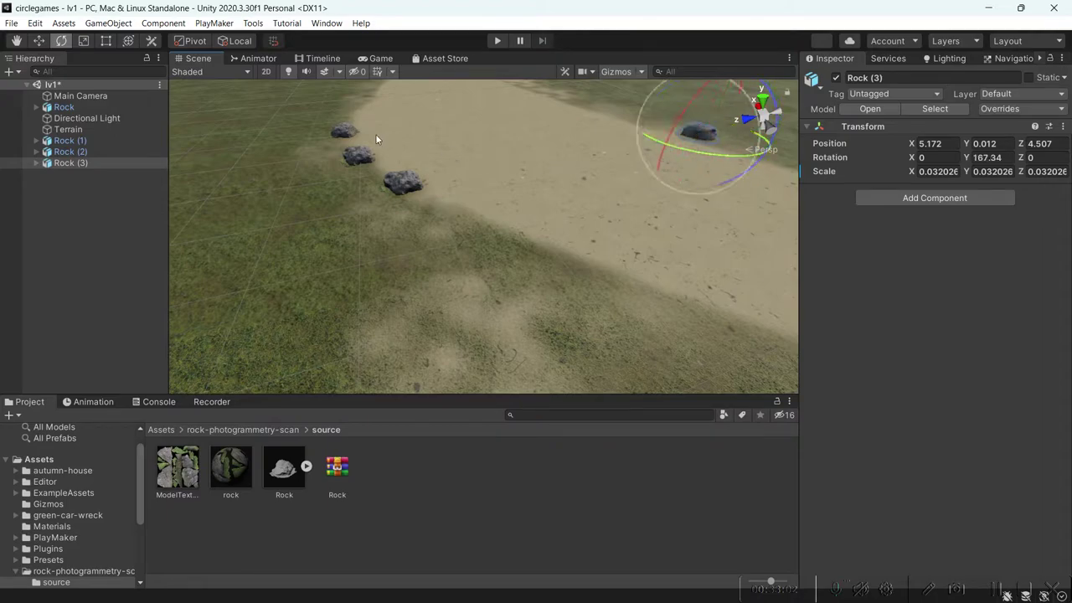
# Add a fifth rock copy farther along the opposite path edge, at about X 6.106, Z 4.949, and save the scene.
pyautogui.press('w')
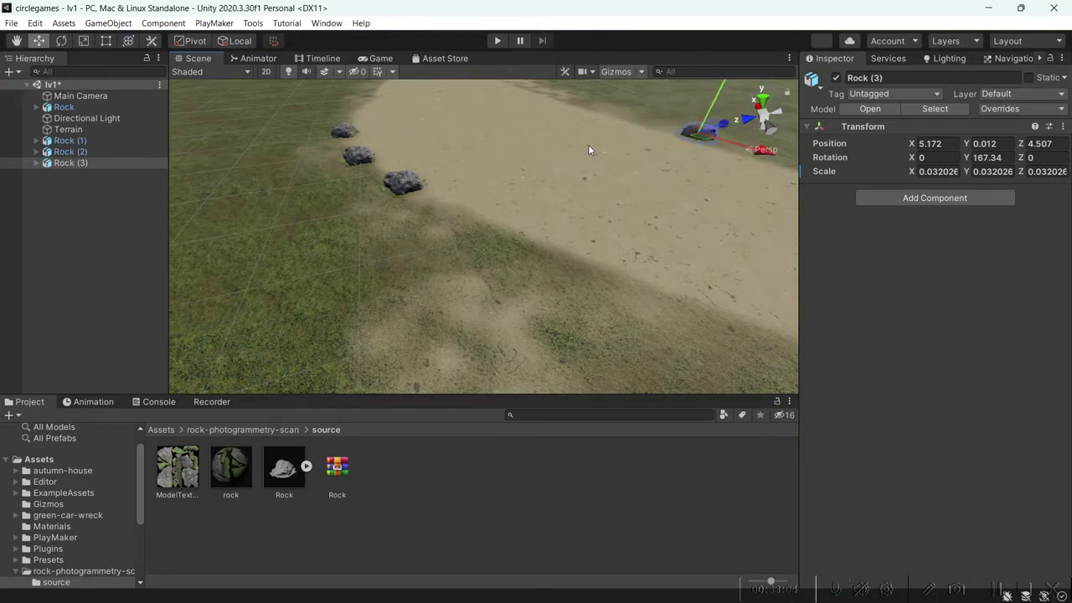
pyautogui.hotkey('ctrl', 'd')
pyautogui.moveTo(702, 133); pyautogui.dragTo(513, 90)
pyautogui.moveTo(526, 142); pyautogui.dragTo(544, 94, button='right')
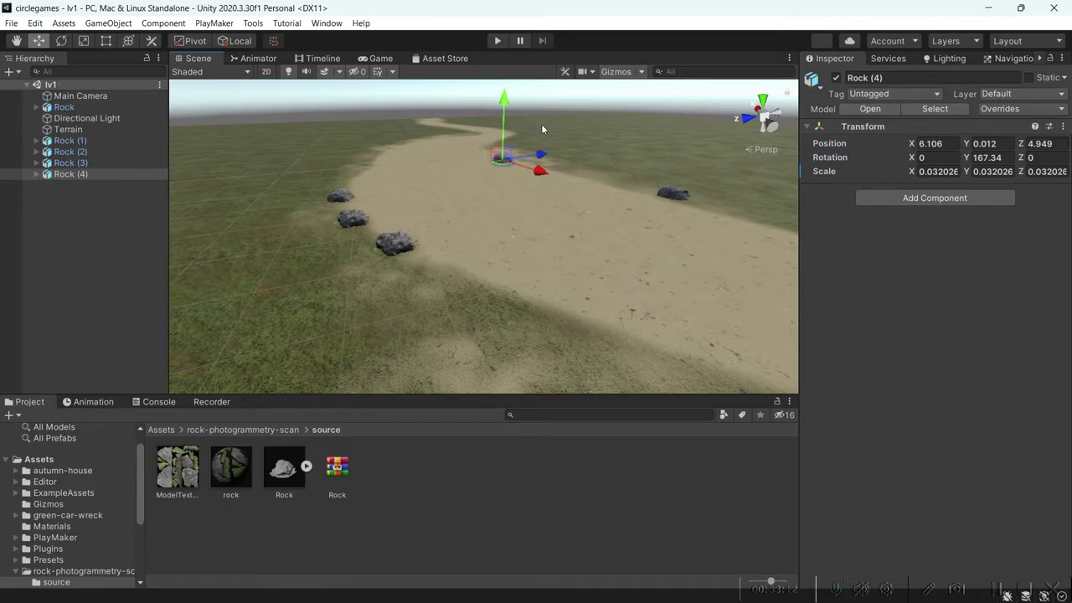
# Extract the textures and materials of the House_scene_01 model into the source folder of autumn-house.
pyautogui.click(161, 430)
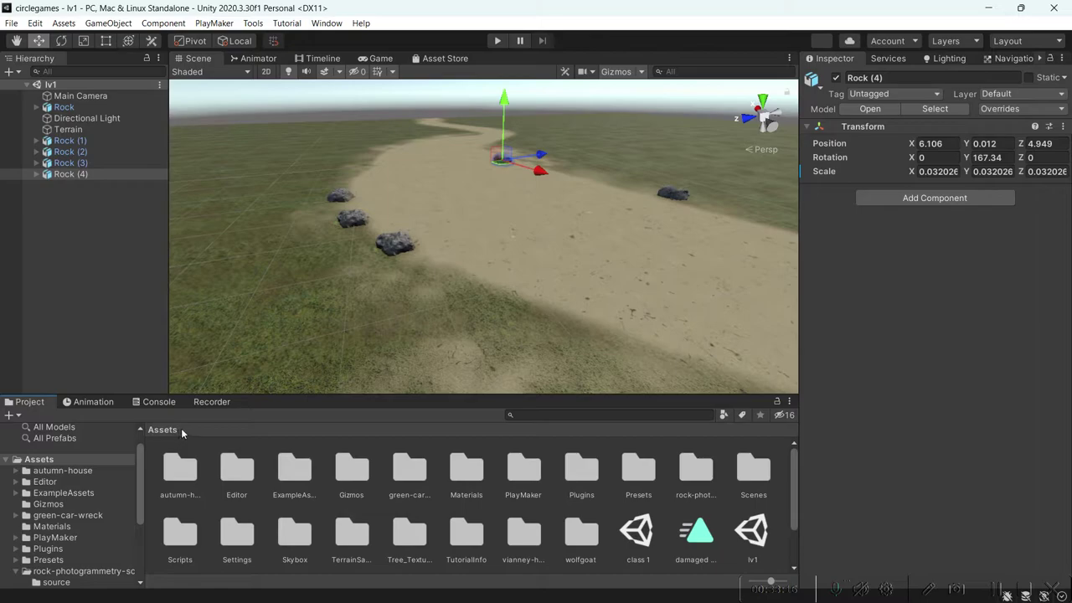
pyautogui.click(390, 493)
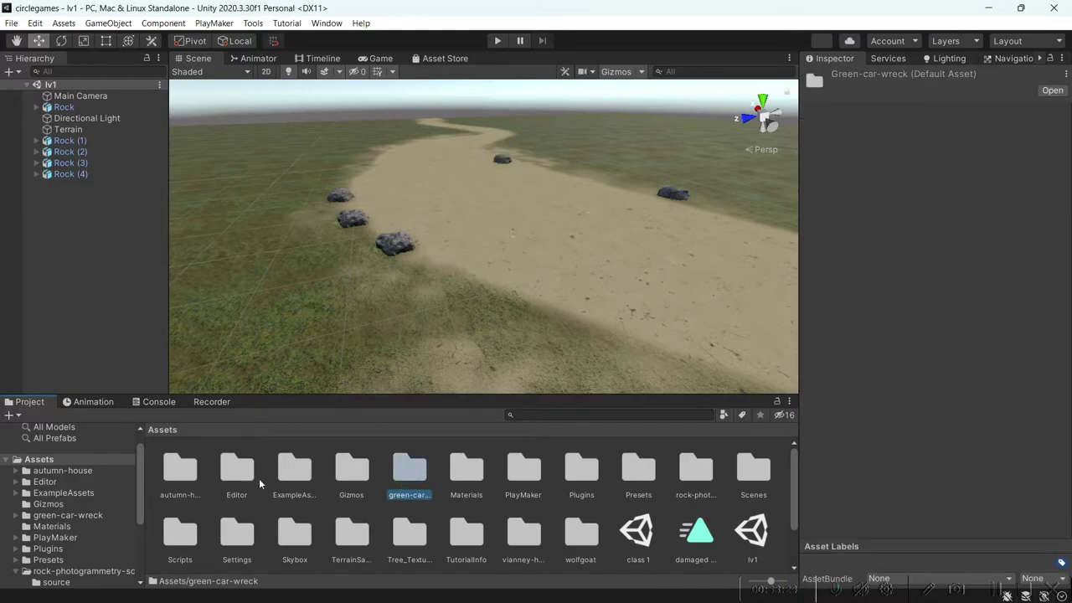
pyautogui.doubleClick(185, 475)
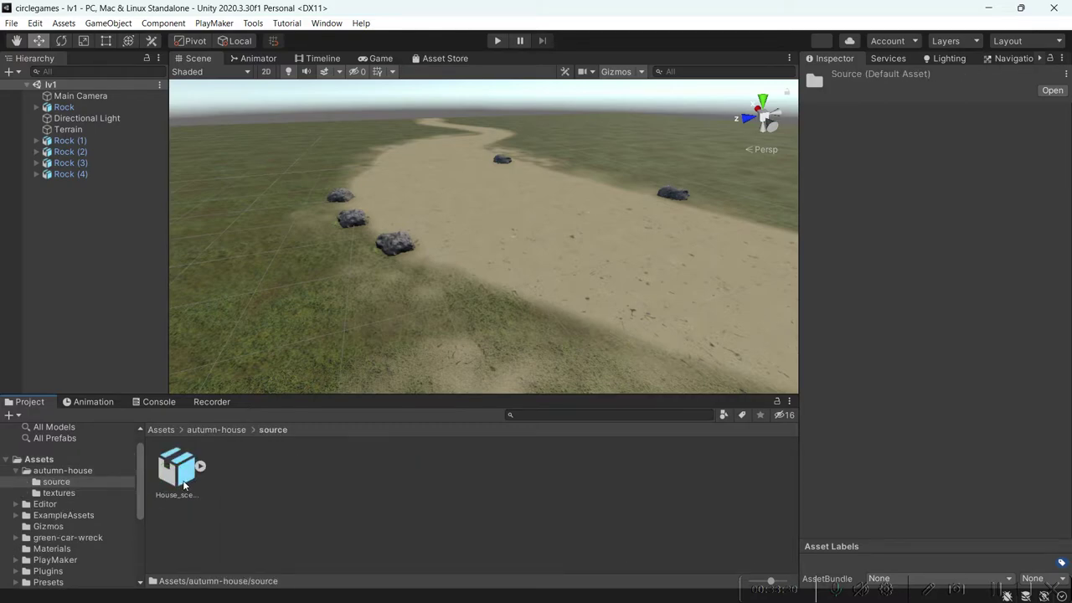
pyautogui.click(186, 476)
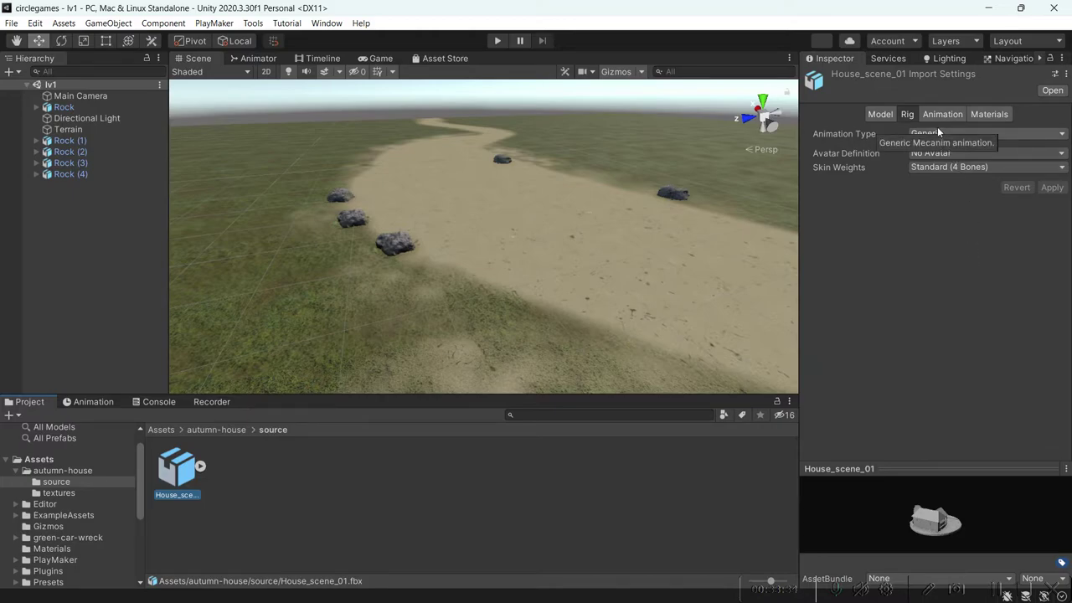
pyautogui.click(983, 116)
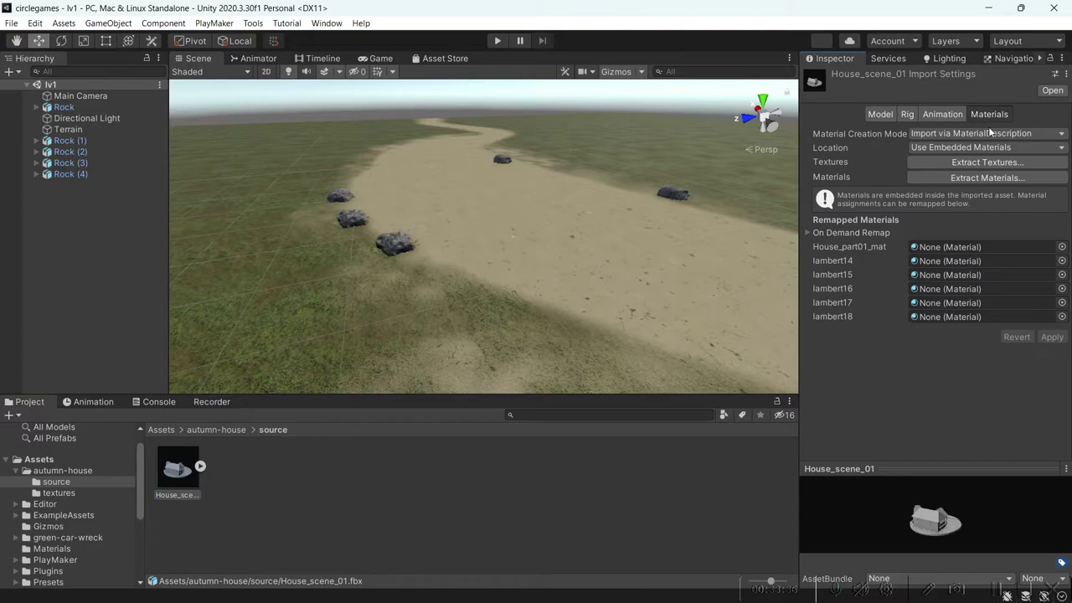
pyautogui.click(972, 163)
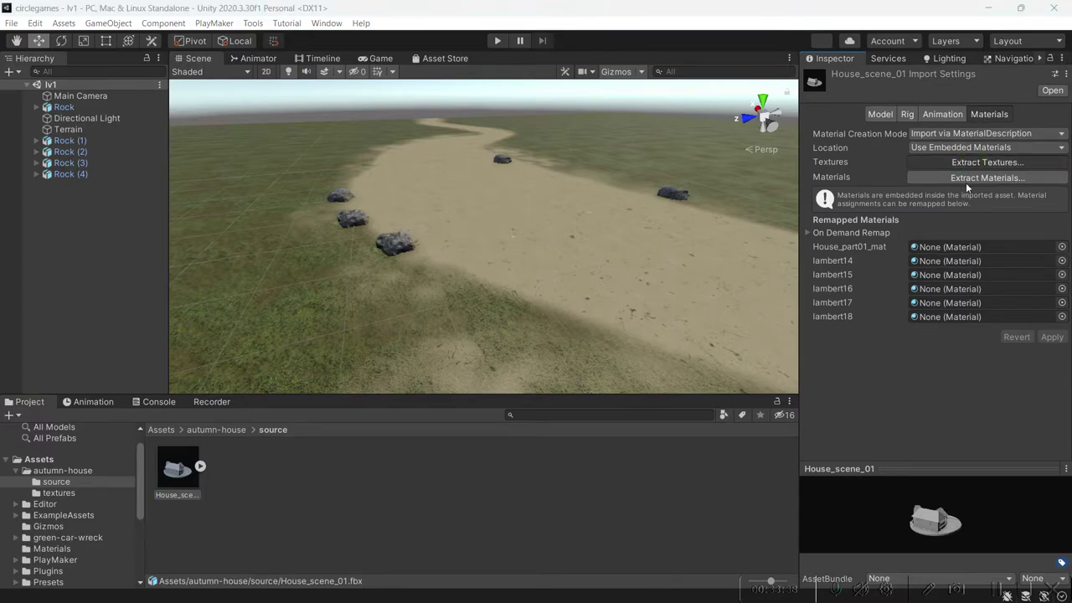
pyautogui.click(410, 344)
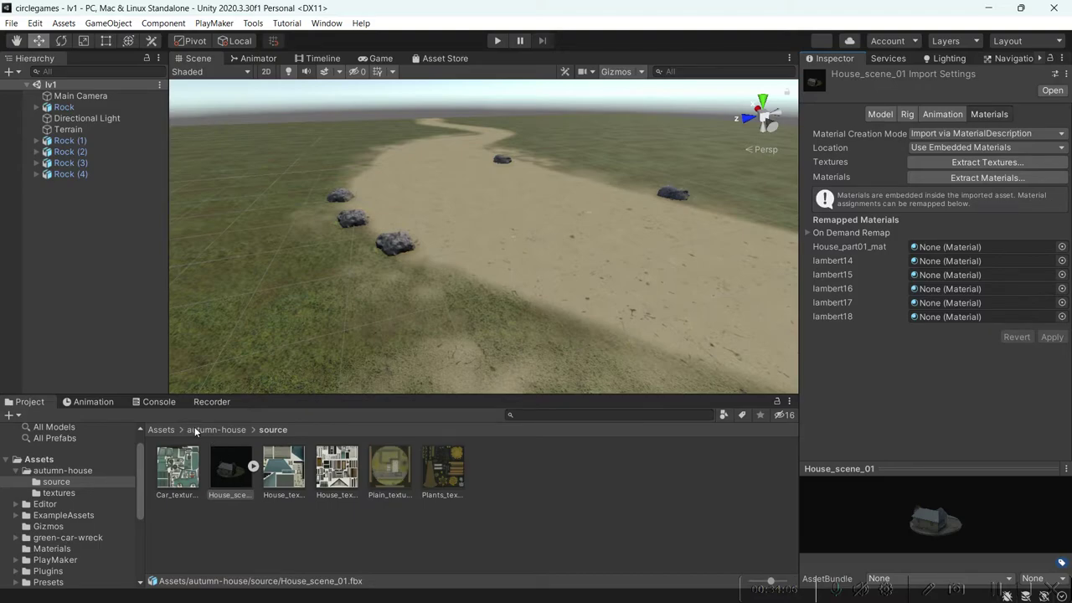
pyautogui.click(1015, 178)
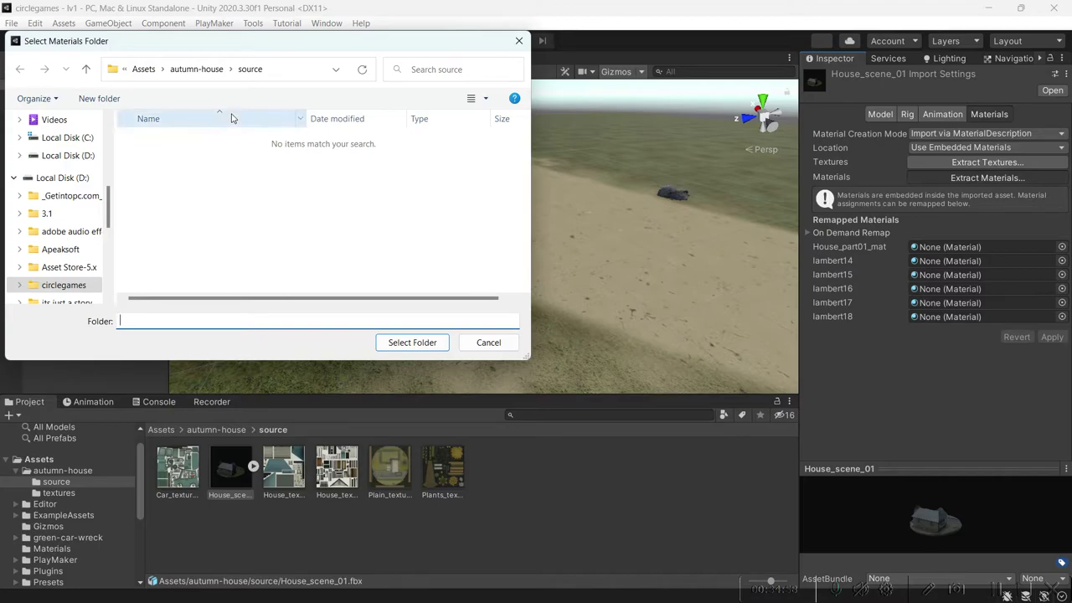
pyautogui.click(411, 343)
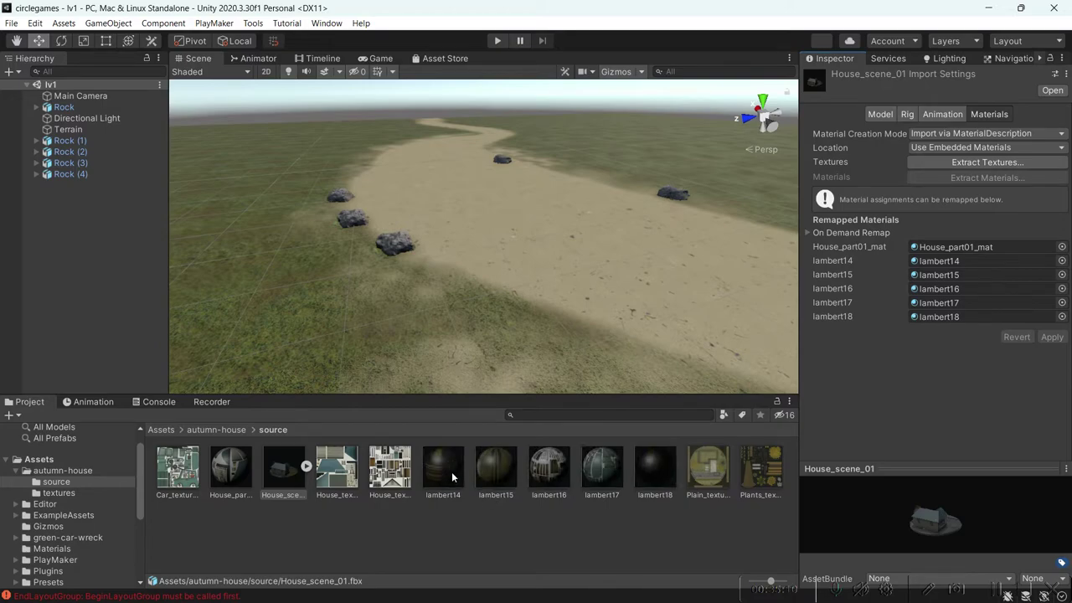
# Inspect the settings of the extracted house materials, lambert14 through lambert18 and House_part01_mat.
pyautogui.click(451, 471)
pyautogui.click(503, 481)
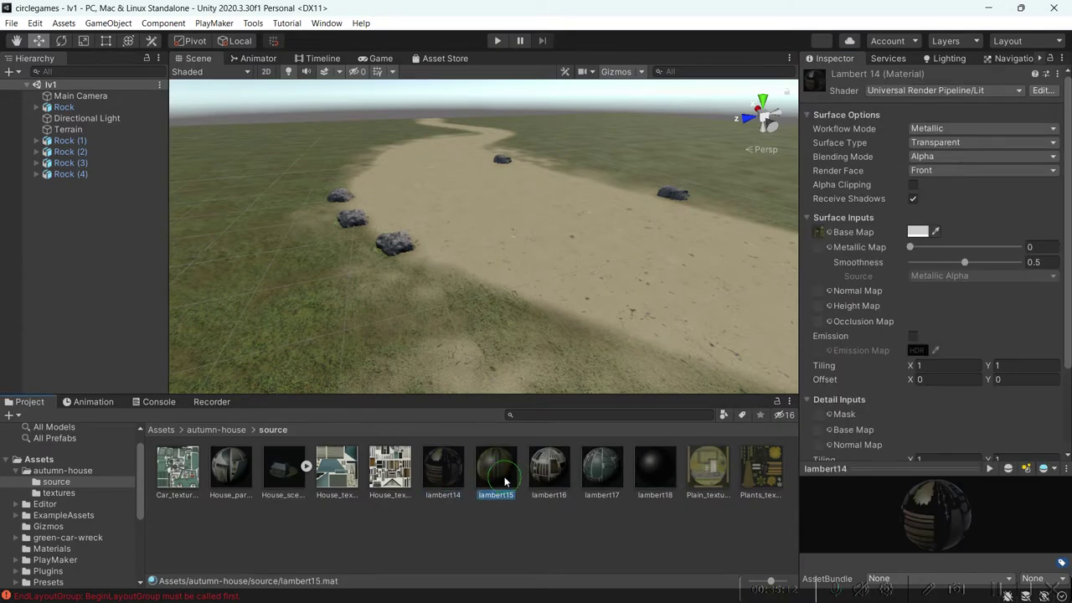
pyautogui.click(554, 470)
pyautogui.click(610, 463)
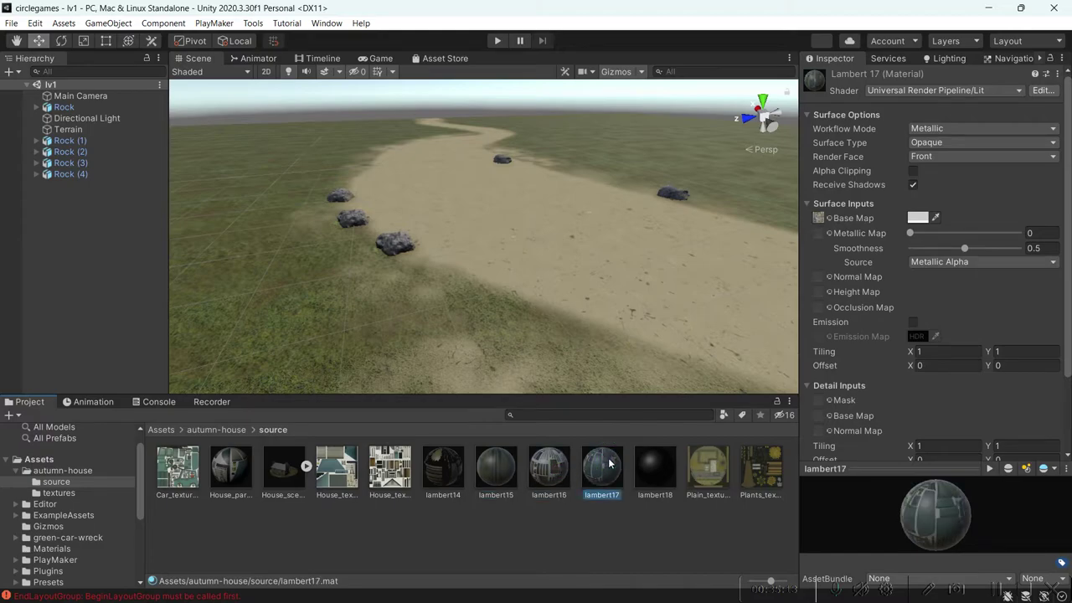
pyautogui.click(656, 462)
pyautogui.click(236, 474)
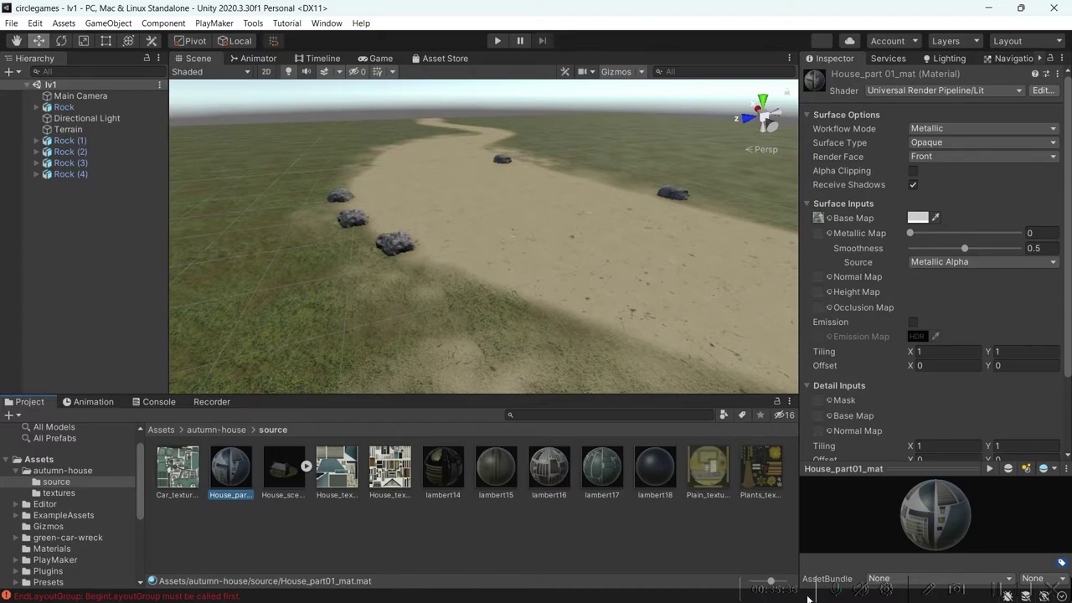
# Switch to Photoshop and look through its recent files.
pyautogui.press('super')
pyautogui.moveTo(703, 596)
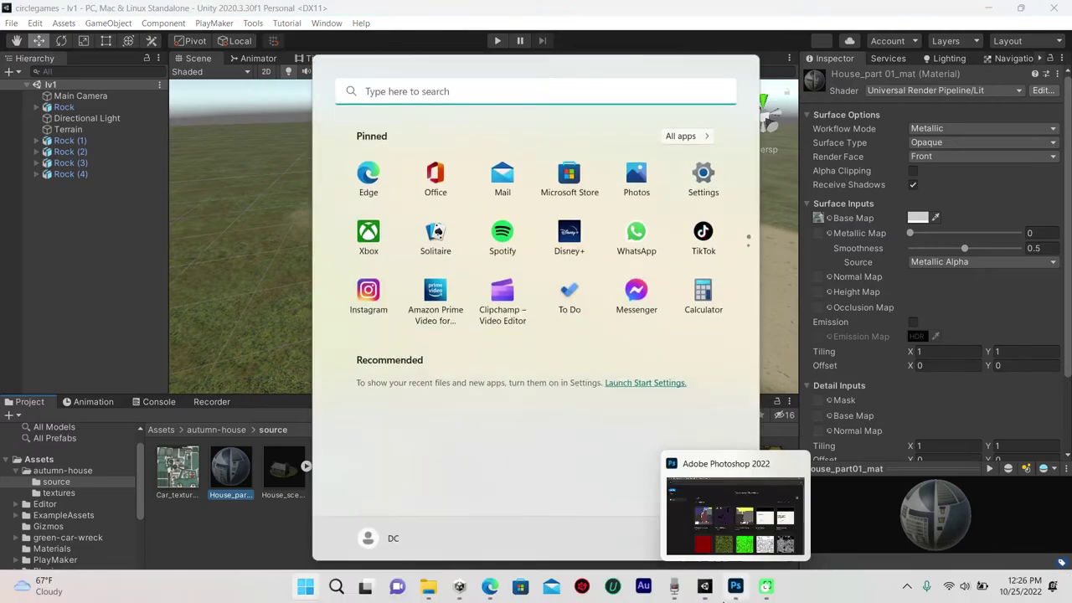
pyautogui.click(735, 587)
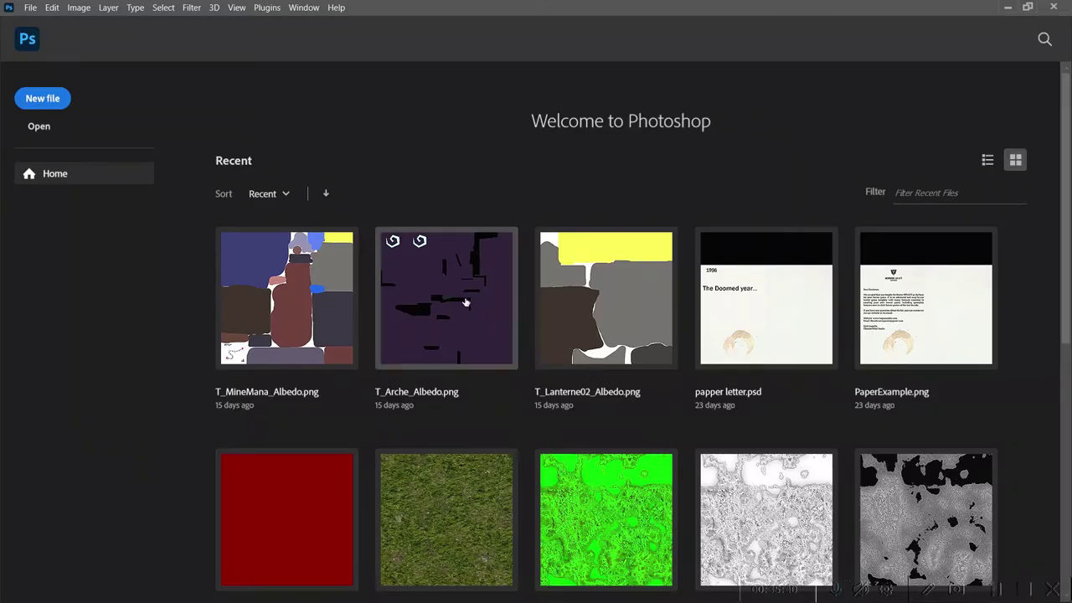
pyautogui.scroll(-3, 430, 348)
pyautogui.scroll(1, 430, 348)
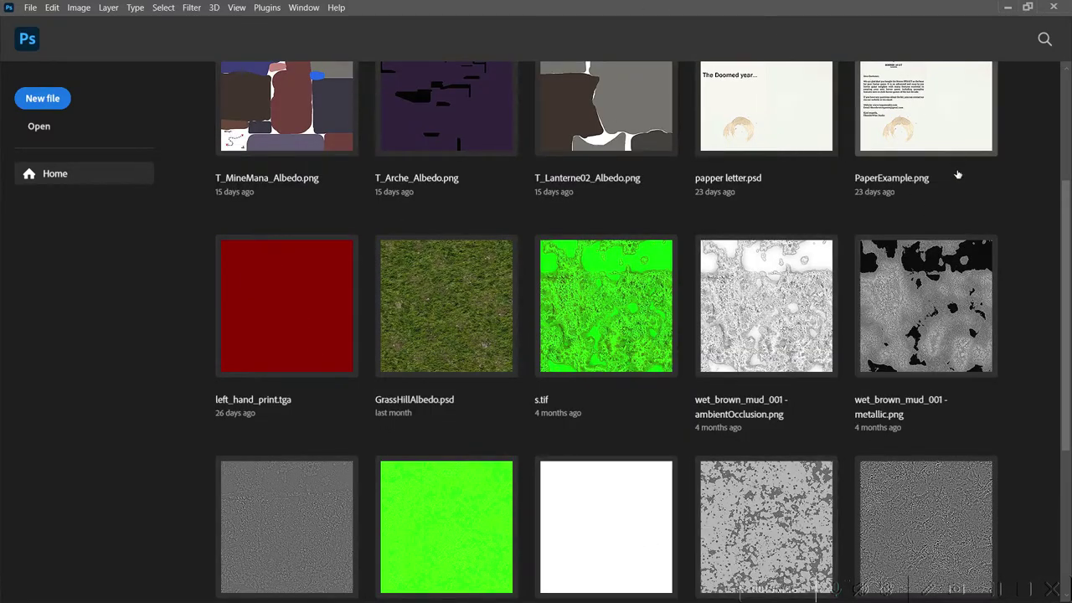
# Leave Photoshop's recent files and switch back to Unity.
pyautogui.scroll(1, 919, 252)
pyautogui.scroll(1, 920, 251)
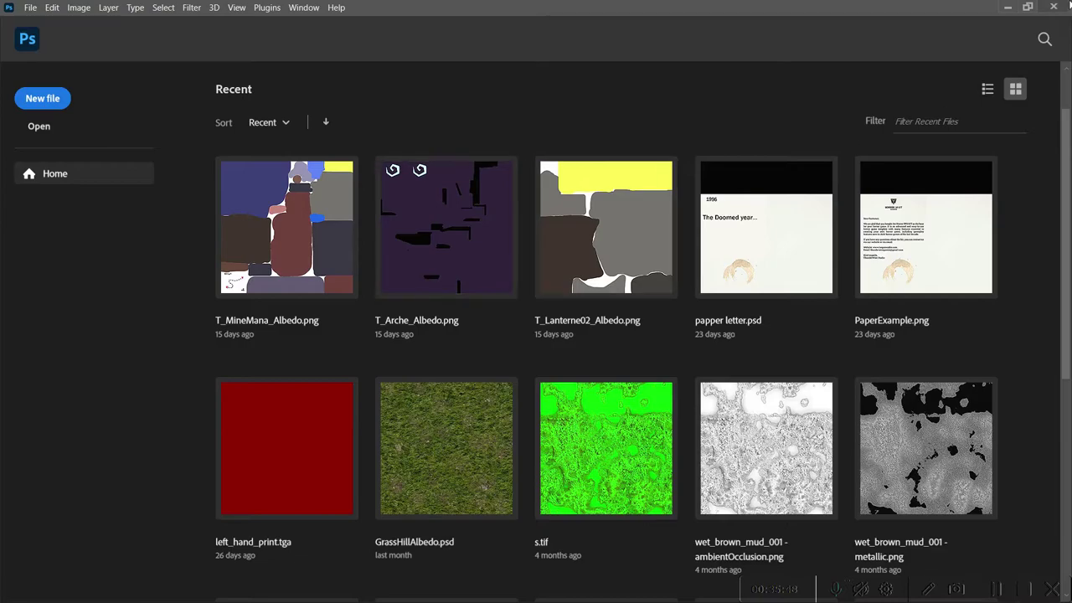
pyautogui.click(1008, 7)
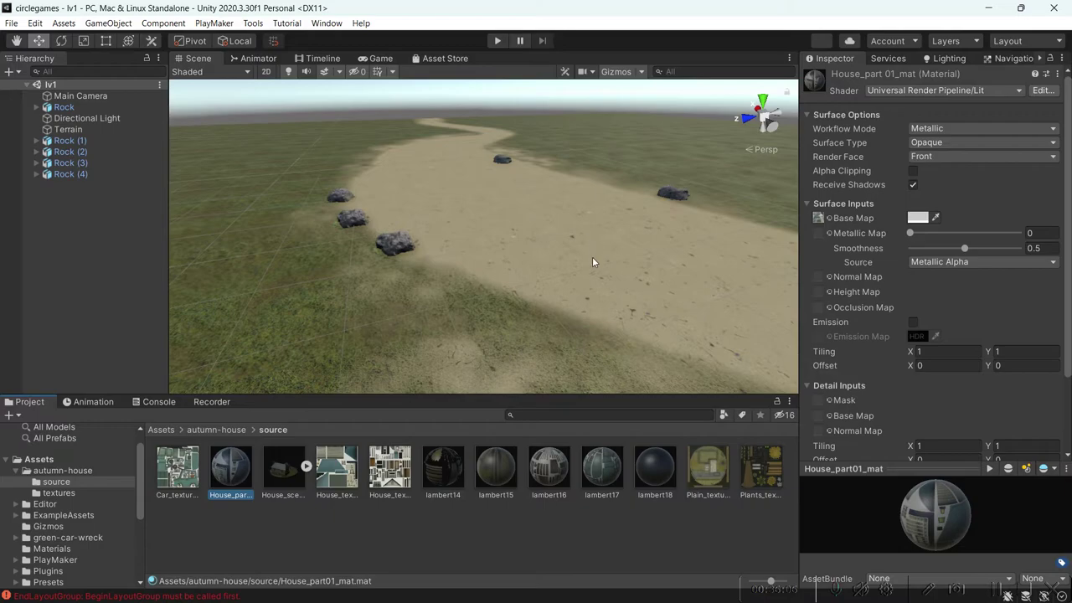
# Place the House_scene_01 model beside the sand path at about X 4.379, Z 5.44, rotated about -123° on Y and scaled to about 3.19.
pyautogui.click(285, 470)
pyautogui.moveTo(290, 477); pyautogui.dragTo(445, 141)
pyautogui.press('e')
pyautogui.press('w')
pyautogui.press('r')
pyautogui.press('f')
pyautogui.press('w')
pyautogui.press('e')
pyautogui.press('w')
# Lower House_scene_01 to about Y -0.064 so its ground base sinks beneath the terrain.
pyautogui.keyDown('alt'); pyautogui.moveTo(446, 191); pyautogui.dragTo(423, 183); pyautogui.keyUp('alt')
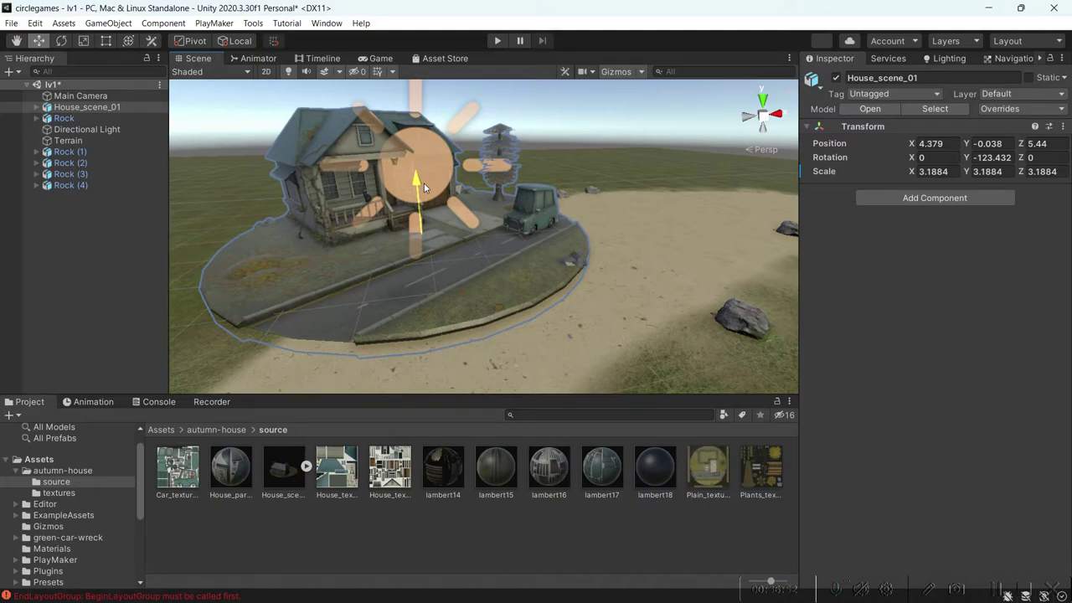
pyautogui.moveTo(424, 183); pyautogui.dragTo(423, 186)
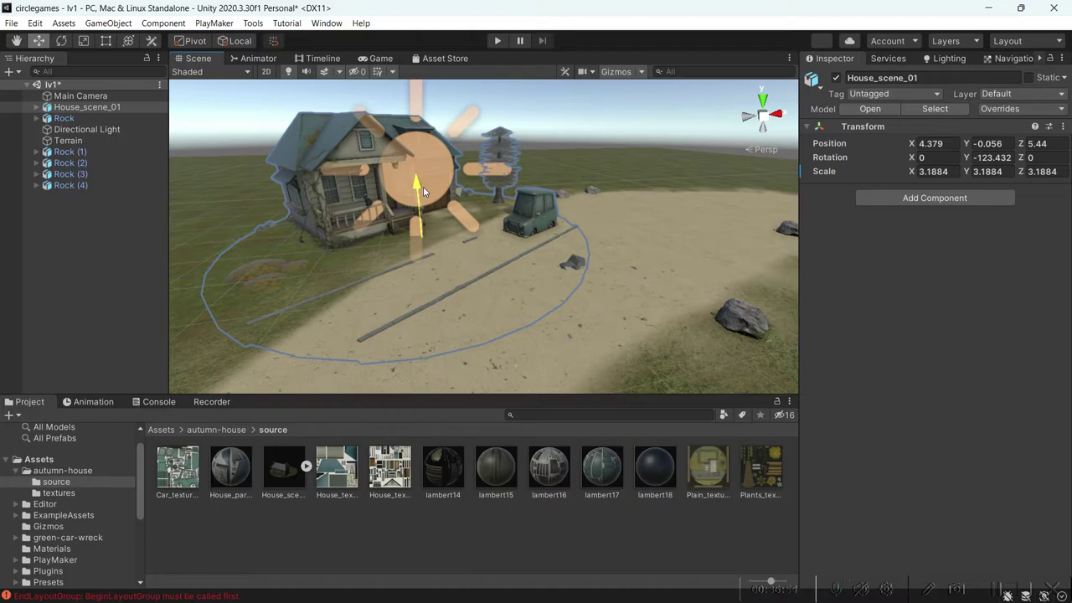
pyautogui.moveTo(424, 186); pyautogui.dragTo(427, 189)
# Expand House_scene_01 and its group50 group to inspect child parts such as House_base.
pyautogui.click(37, 108)
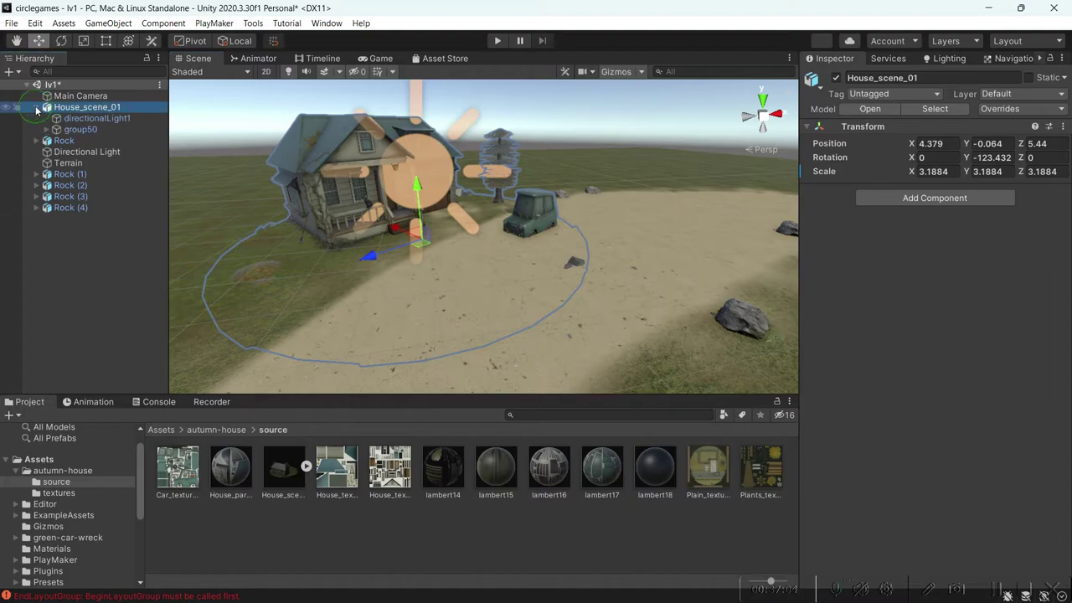
pyautogui.click(58, 130)
pyautogui.click(46, 130)
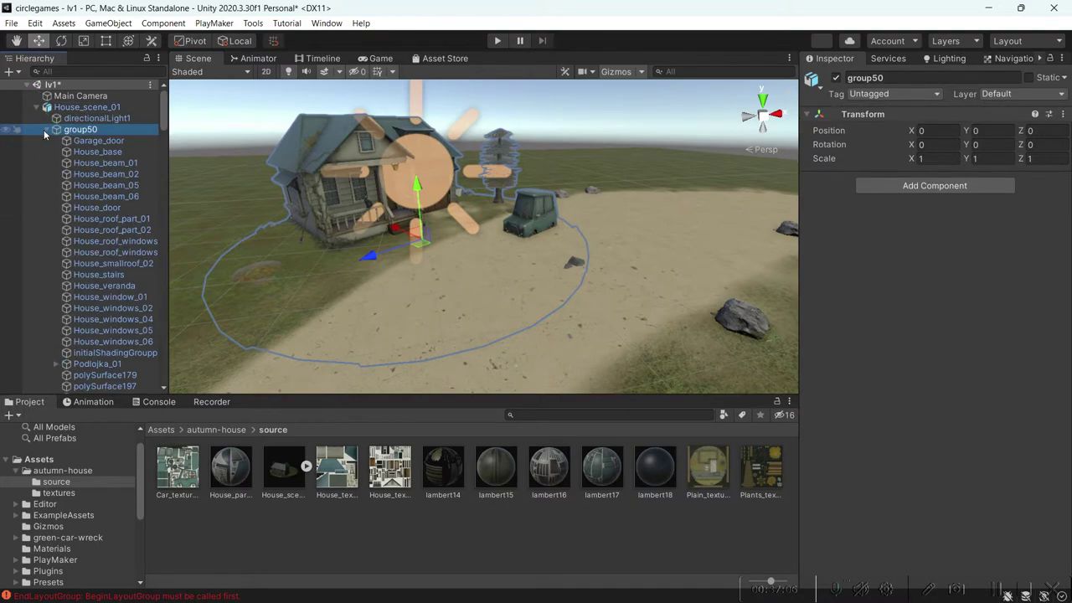
pyautogui.click(84, 151)
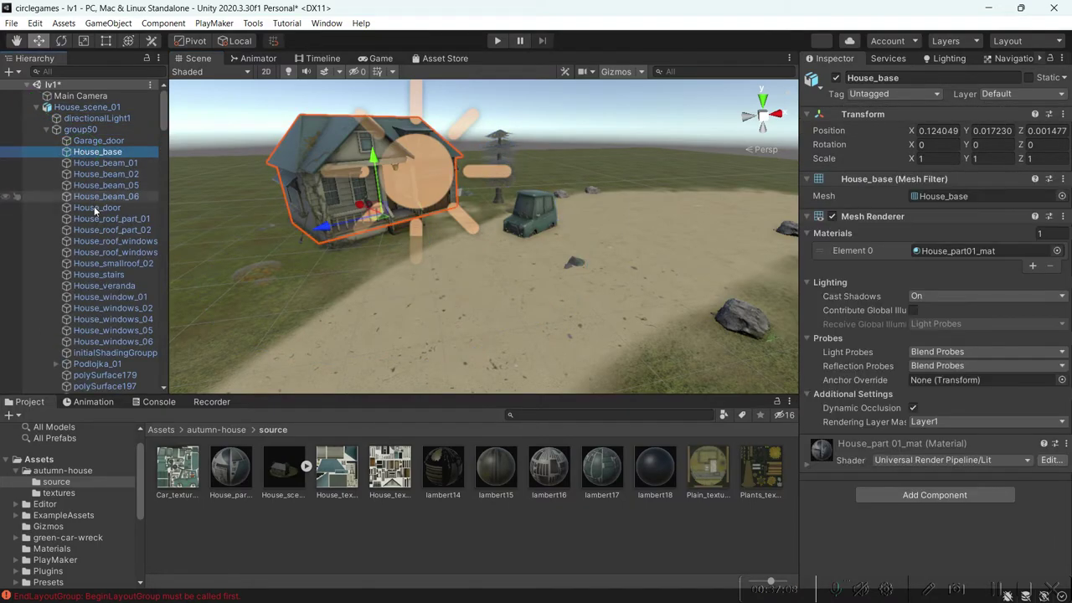
pyautogui.scroll(-5, 97, 325)
# Raise the green car mesh of House_scene_01 to about Y 0.052 and collapse group50.
pyautogui.click(540, 215)
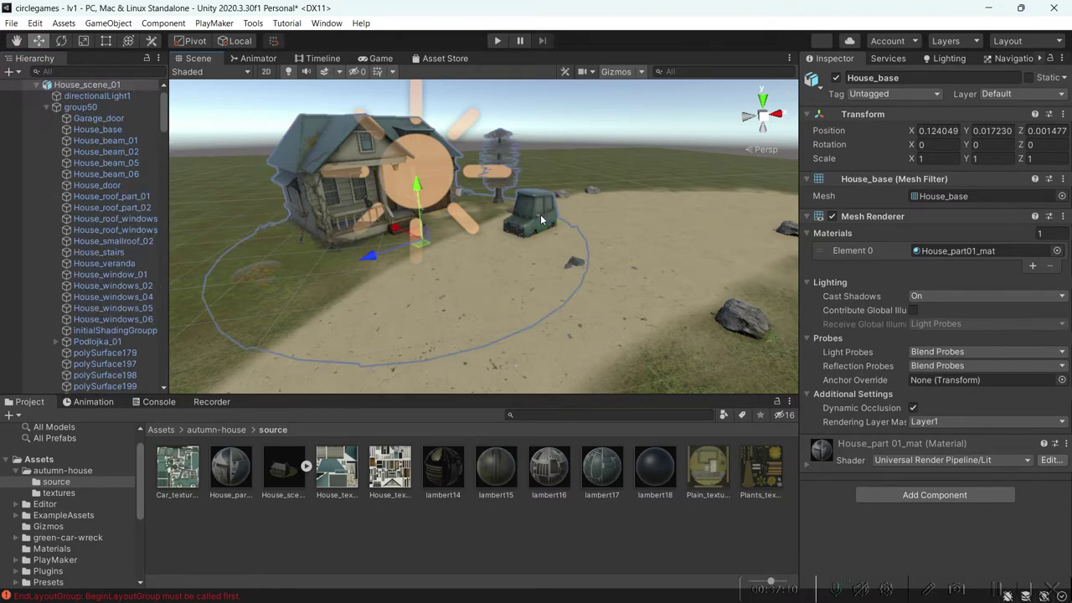
pyautogui.click(538, 221)
pyautogui.moveTo(534, 153); pyautogui.dragTo(536, 154)
pyautogui.click(48, 109)
pyautogui.click(48, 108)
pyautogui.moveTo(619, 289); pyautogui.dragTo(544, 284, button='right')
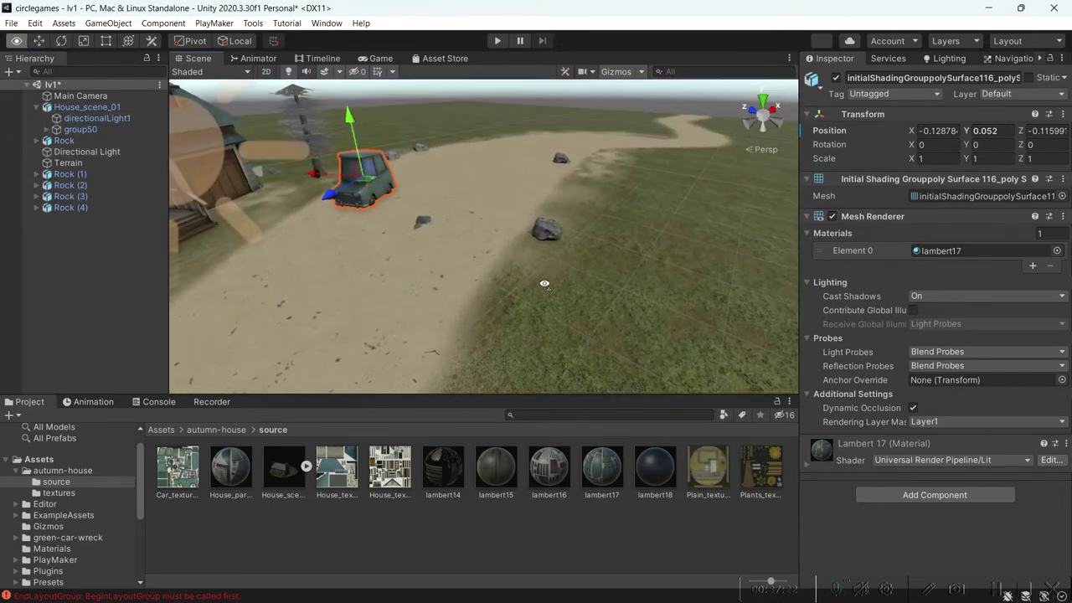
# Open the unpacked model folder inside the source folder of vianney-house-2.
pyautogui.click(216, 429)
pyautogui.click(160, 429)
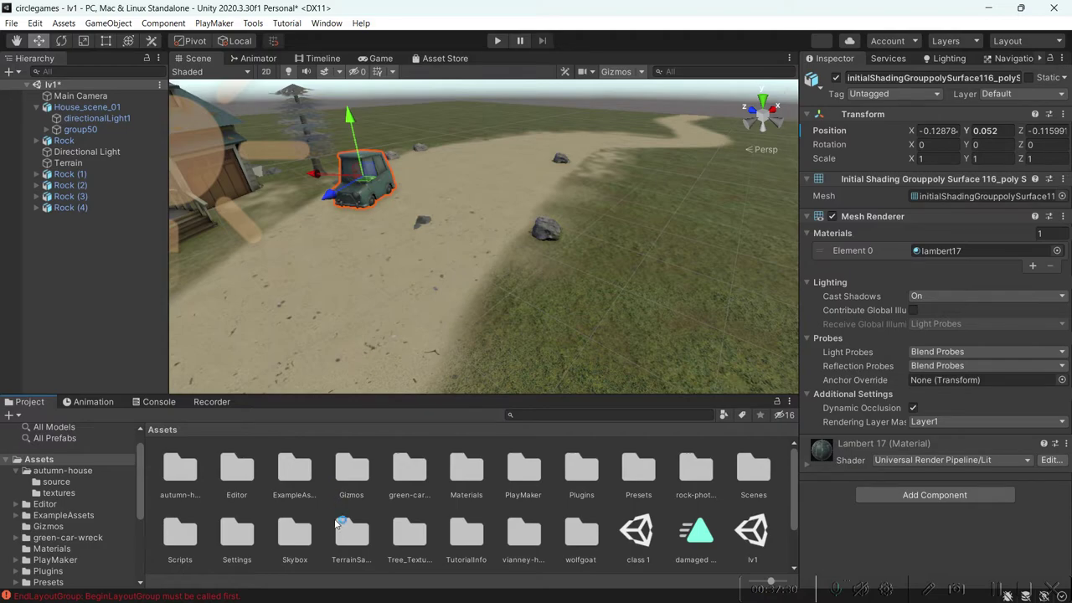
pyautogui.click(545, 553)
pyautogui.doubleClick(546, 552)
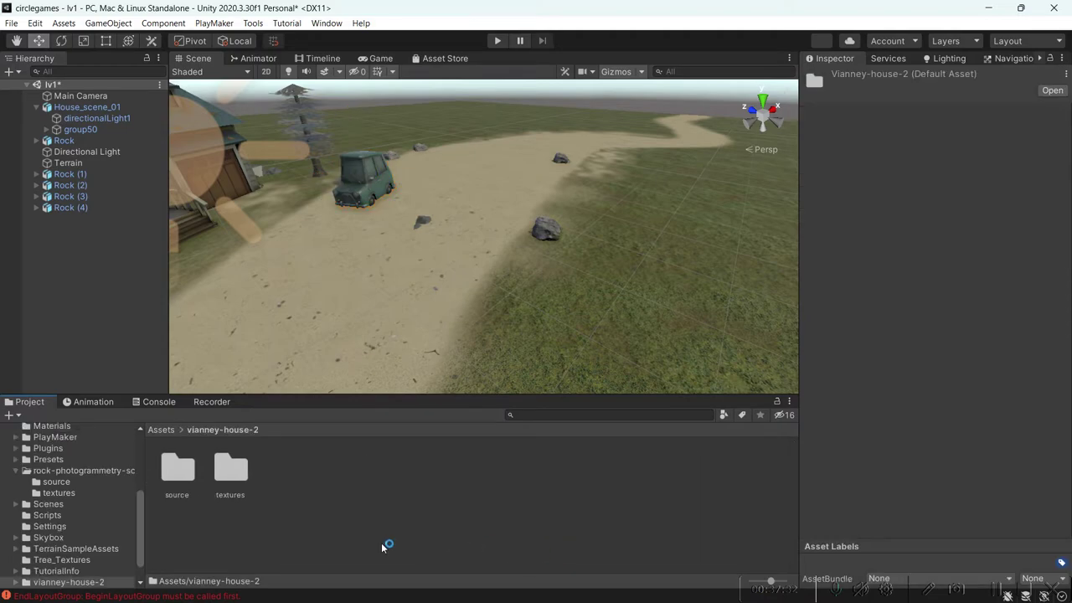
pyautogui.doubleClick(187, 477)
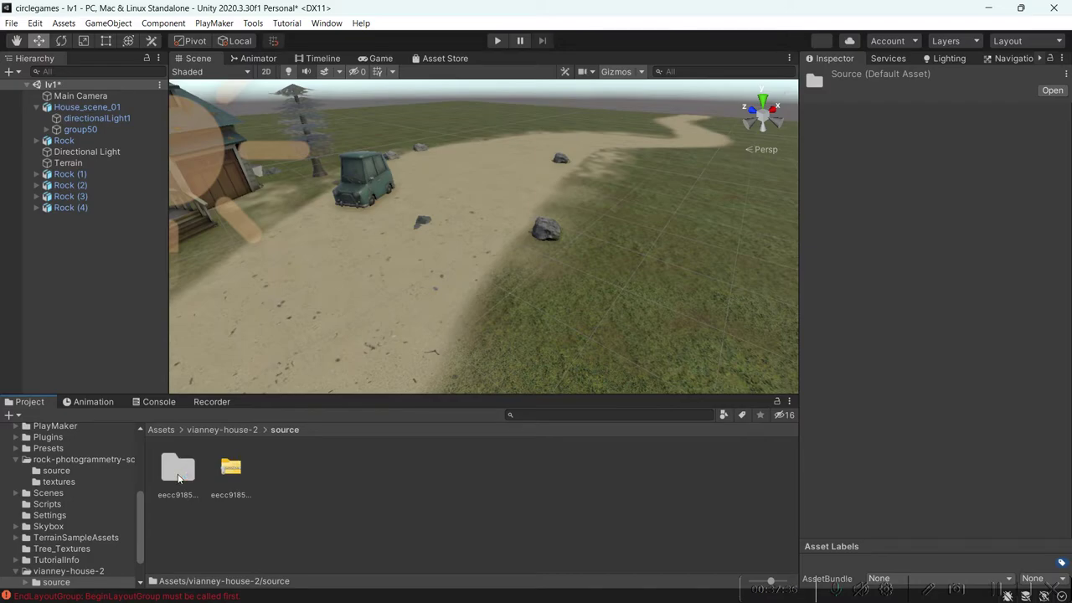
pyautogui.doubleClick(177, 471)
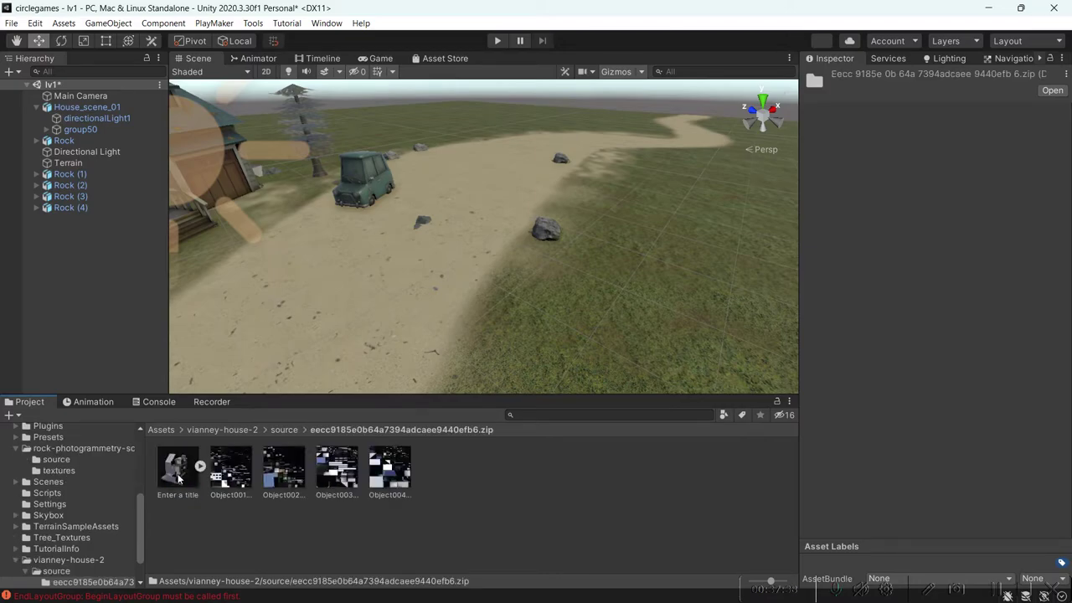
# Extract the materials of the Enter a title model into its own folder.
pyautogui.click(284, 467)
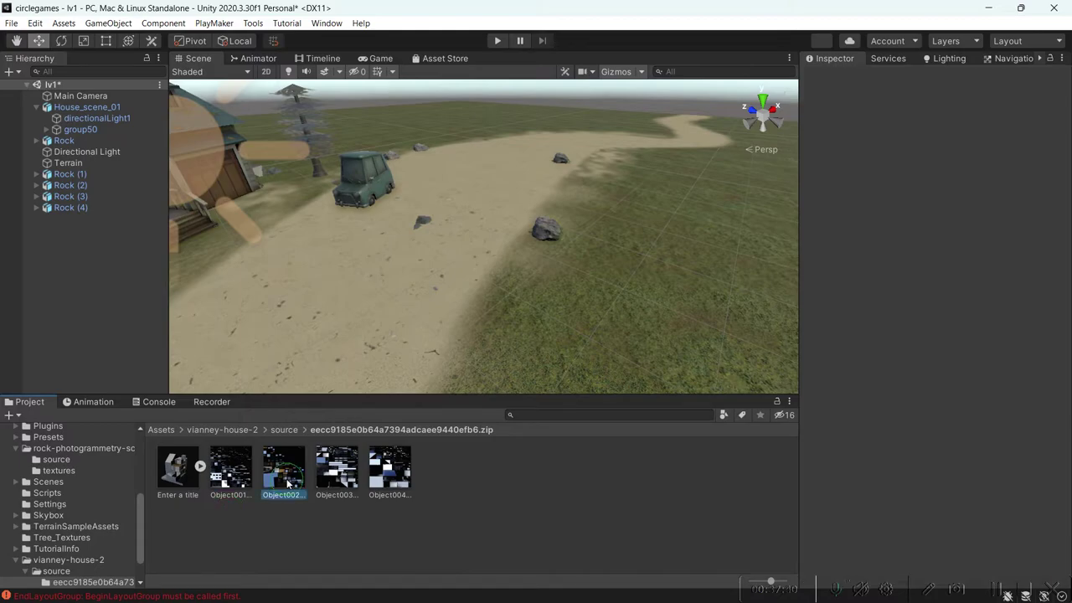
pyautogui.click(183, 490)
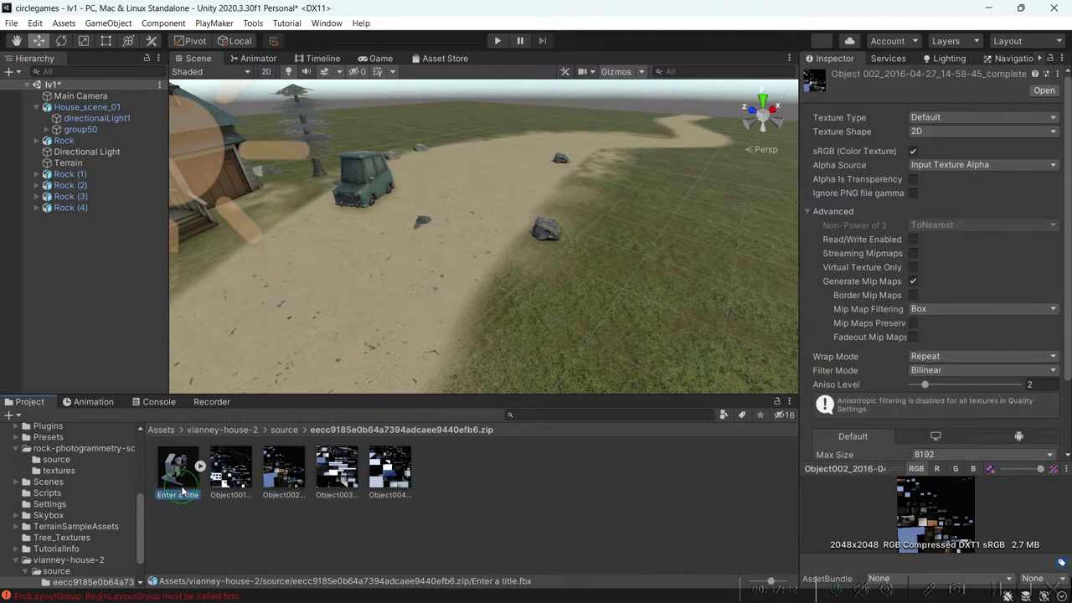
pyautogui.click(986, 178)
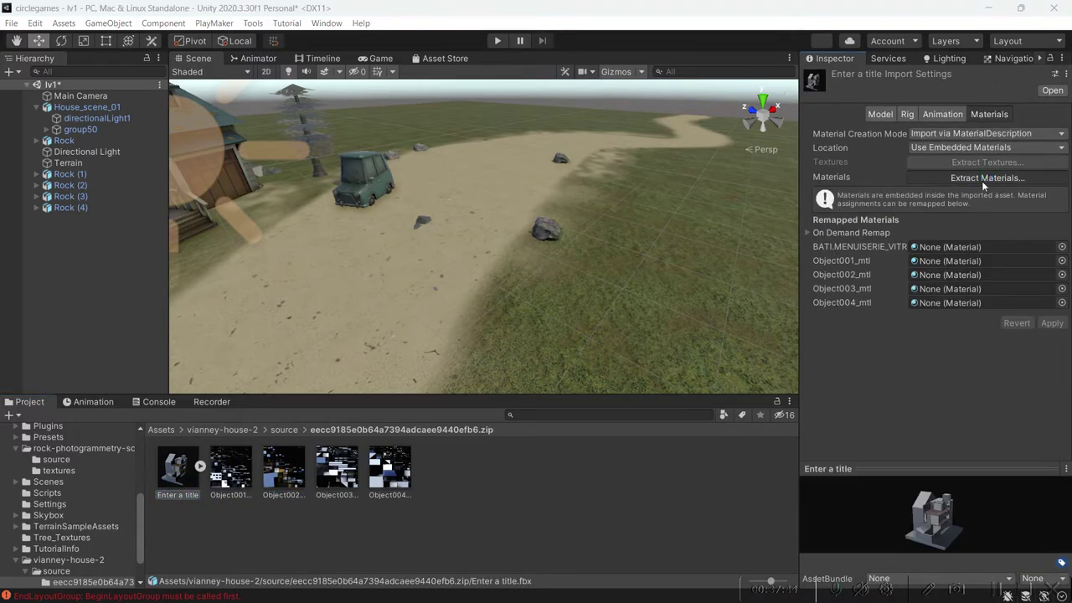
pyautogui.click(400, 343)
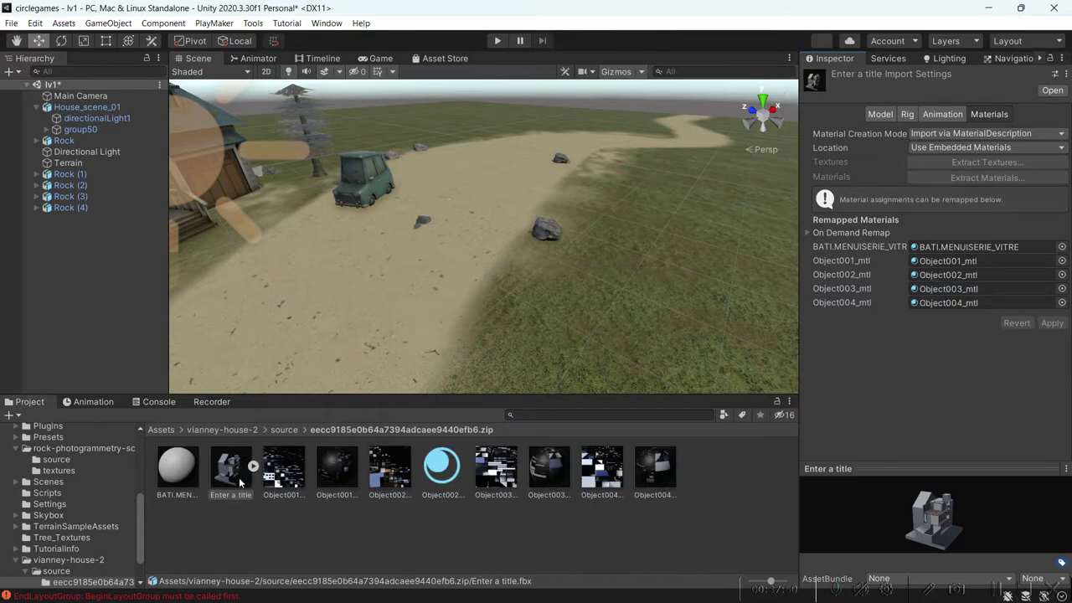
# Inspect the extracted Object001_mtl, Object002_mtl and Object003_mtl materials.
pyautogui.click(337, 471)
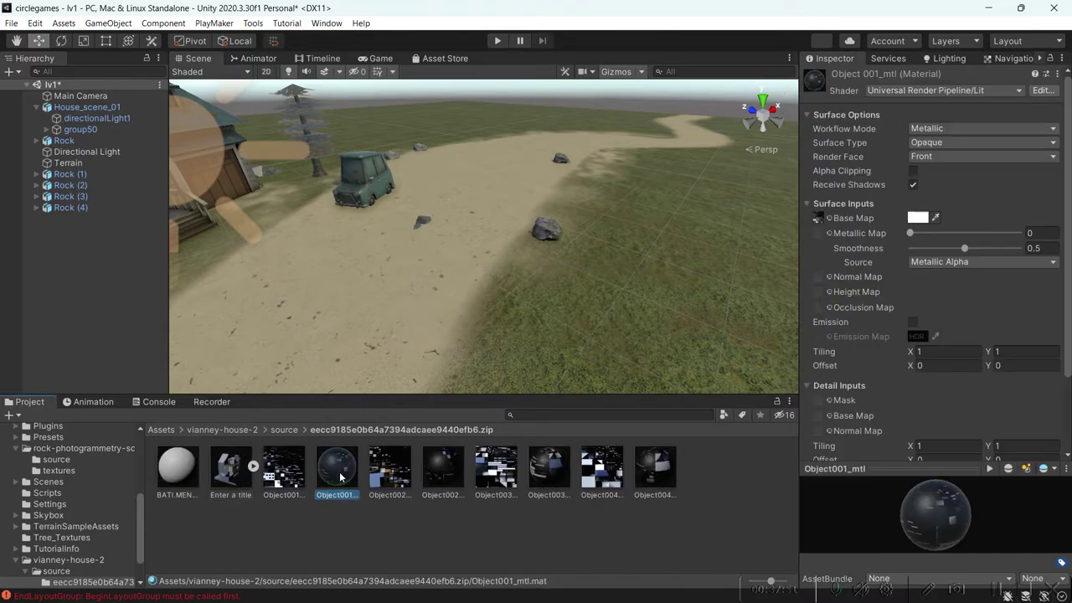
pyautogui.click(439, 474)
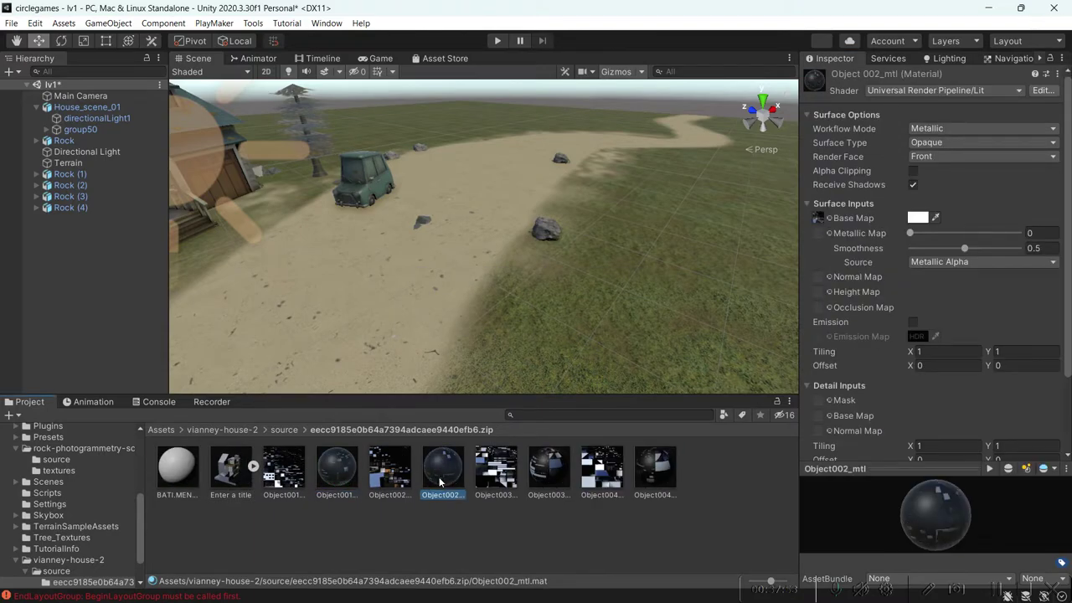
pyautogui.click(540, 474)
# Add the Enter a title house model to the scene and scale it down to about 0.43.
pyautogui.moveTo(226, 478); pyautogui.dragTo(476, 98)
pyautogui.press('r')
pyautogui.press('e')
pyautogui.press('w')
pyautogui.scroll(3, 478, 98)
pyautogui.moveTo(468, 161); pyautogui.dragTo(477, 122, button='right')
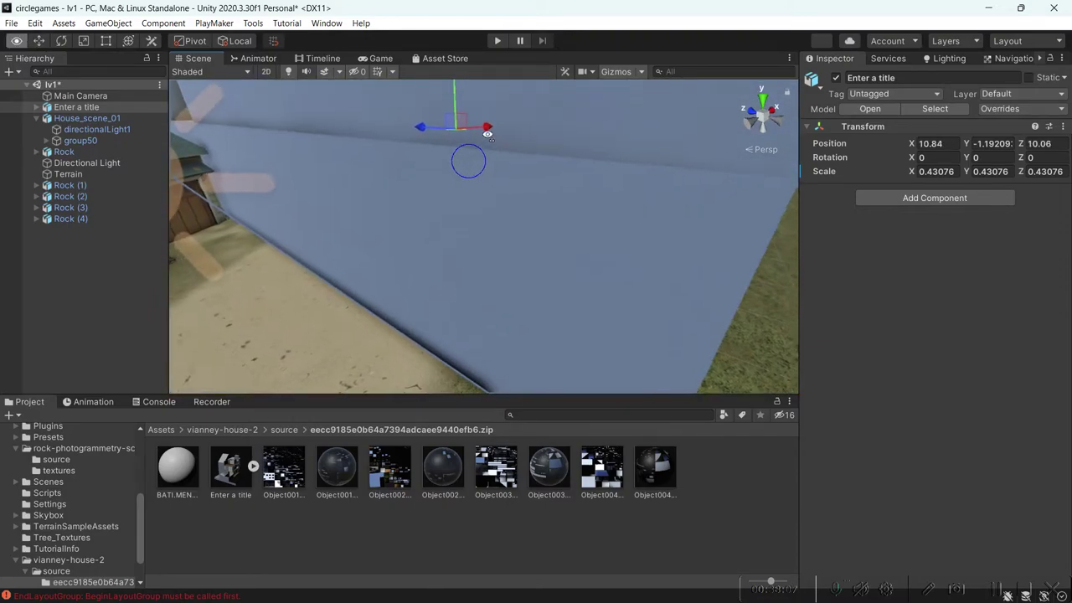
# Adjust the height of the Enter a title house and shrink it to a scale of about 0.095.
pyautogui.moveTo(454, 94); pyautogui.dragTo(460, 317)
pyautogui.press('r')
pyautogui.press('w')
pyautogui.moveTo(457, 231); pyautogui.dragTo(450, 77)
pyautogui.moveTo(455, 122); pyautogui.dragTo(457, 179, button='middle')
pyautogui.press('r')
pyautogui.moveTo(440, 201); pyautogui.dragTo(65, 289)
# Move the Enter a title house to about X 5.212, Z 6.11 and rotate it to about 200° on Y.
pyautogui.press('w')
pyautogui.press('e')
pyautogui.keyDown('alt'); pyautogui.moveTo(544, 266); pyautogui.dragTo(394, 277); pyautogui.keyUp('alt')
pyautogui.press('w')
pyautogui.press('e')
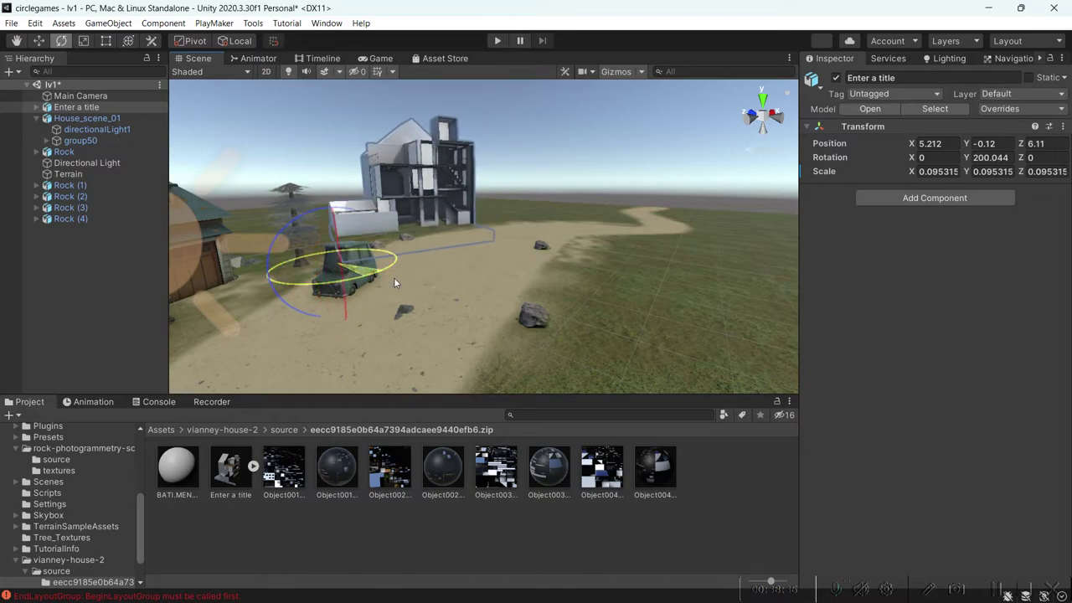
# Fine-tune the height and position of the Enter a title house beside the sand path and deselect it.
pyautogui.press('w')
pyautogui.moveTo(332, 213)
pyautogui.mouseDown()
pyautogui.moveTo(332, 192)
pyautogui.moveTo(331, 208)
pyautogui.mouseUp()
pyautogui.moveTo(332, 267); pyautogui.dragTo(337, 268)
pyautogui.moveTo(338, 268); pyautogui.dragTo(453, 242, button='right')
pyautogui.moveTo(323, 217); pyautogui.dragTo(399, 235)
pyautogui.moveTo(400, 235); pyautogui.dragTo(368, 345, button='right')
pyautogui.click(413, 117)
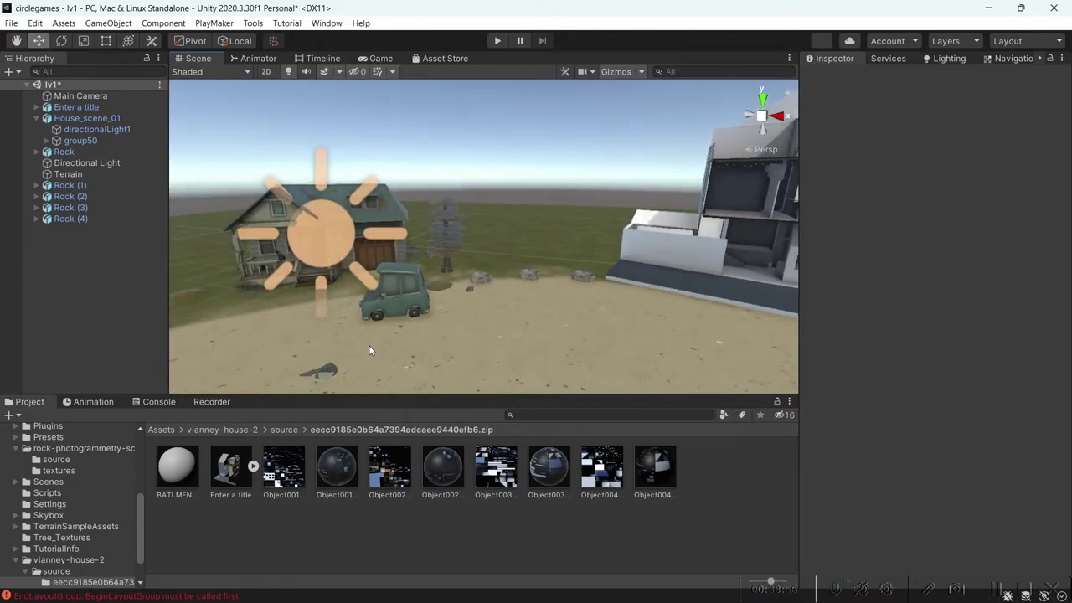
# Set the smoothness of Object001_mtl to 1 and check the surfaces inside the house.
pyautogui.click(358, 478)
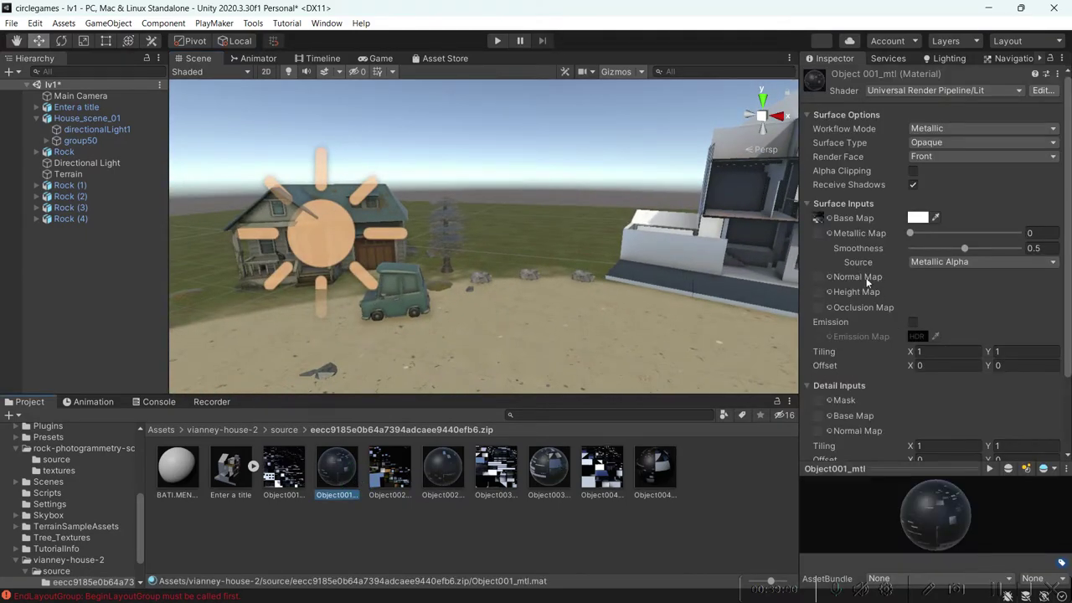
pyautogui.moveTo(690, 331); pyautogui.dragTo(684, 365, button='right')
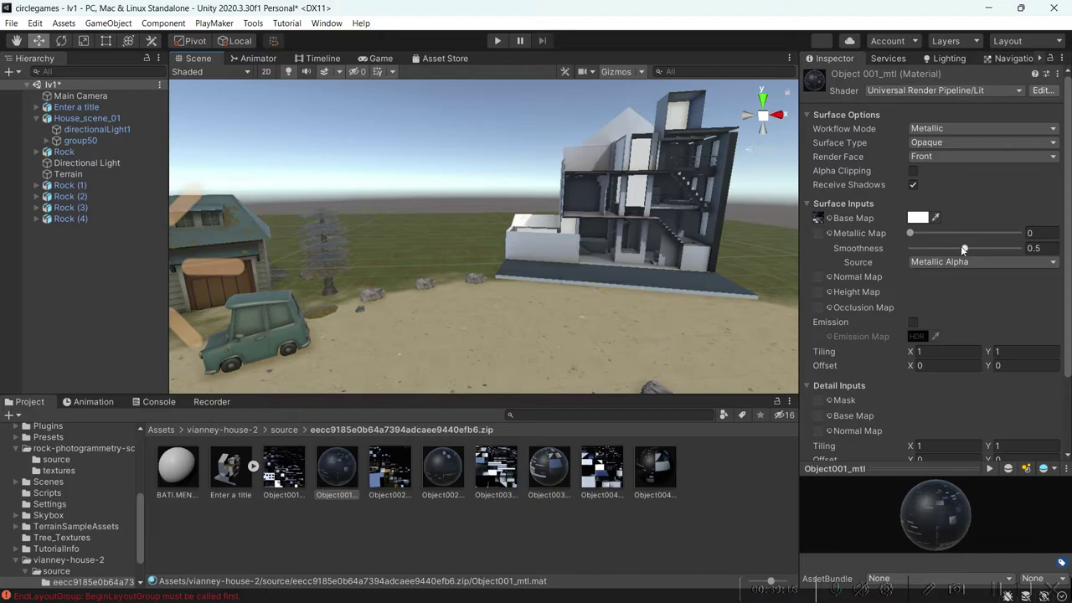
pyautogui.moveTo(962, 248); pyautogui.dragTo(1049, 243)
pyautogui.moveTo(645, 252); pyautogui.dragTo(539, 263, button='right')
pyautogui.scroll(5, 540, 263)
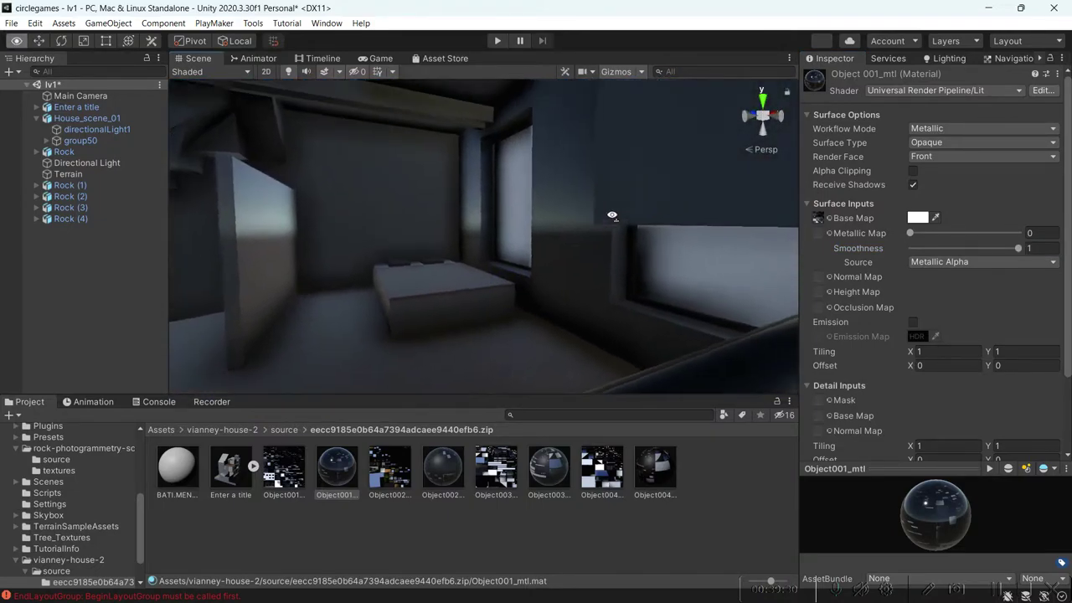
pyautogui.moveTo(675, 208); pyautogui.dragTo(544, 251, button='right')
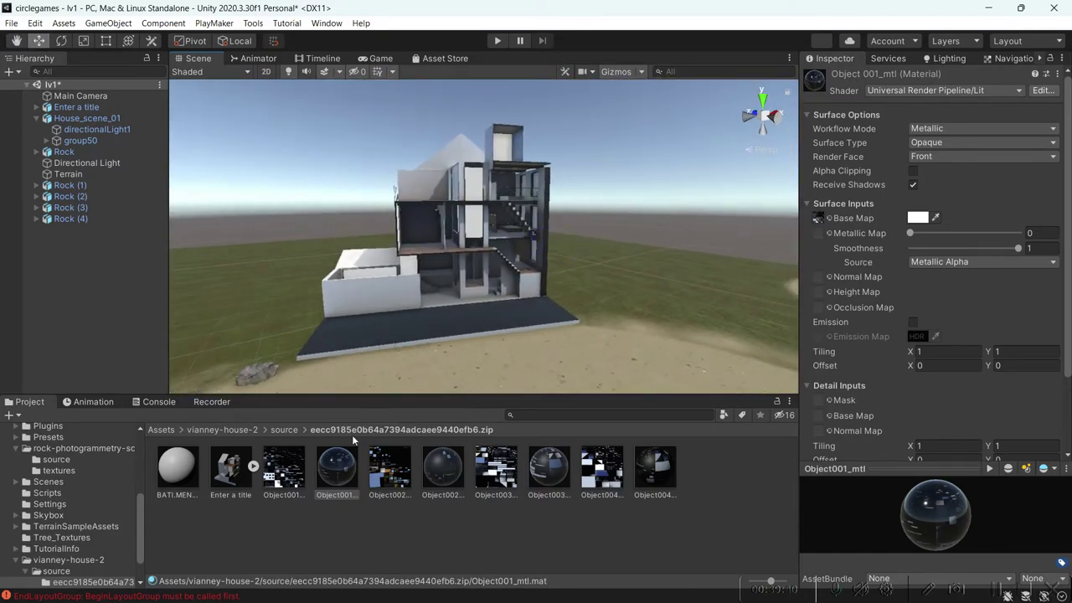
# Try several smoothness values on Object002_mtl and settle on 0.1 for the wooden floors.
pyautogui.click(444, 473)
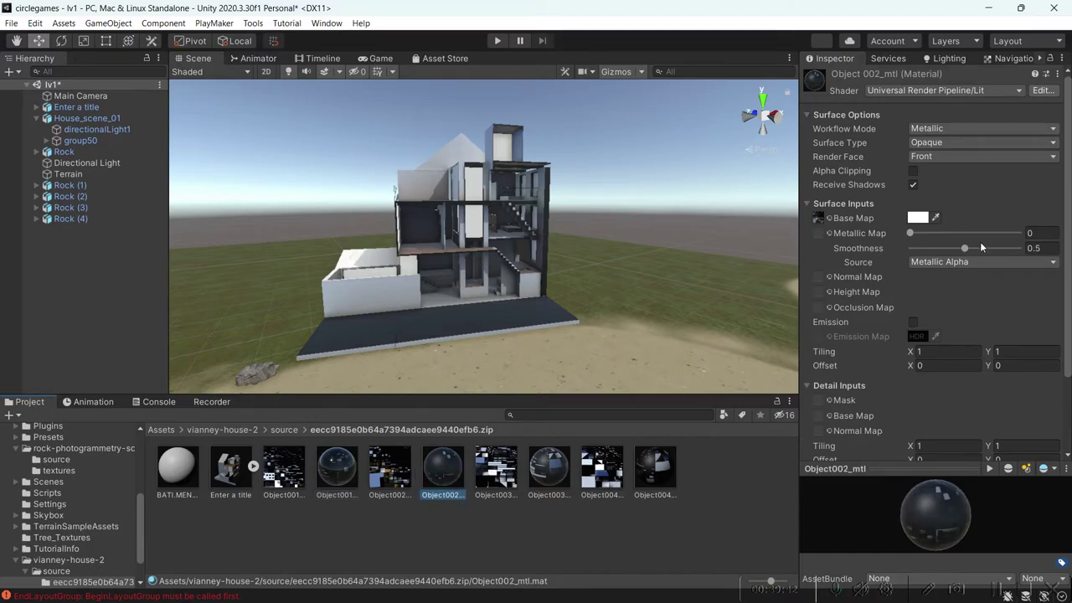
pyautogui.moveTo(974, 255); pyautogui.dragTo(976, 290)
pyautogui.scroll(5, 535, 271)
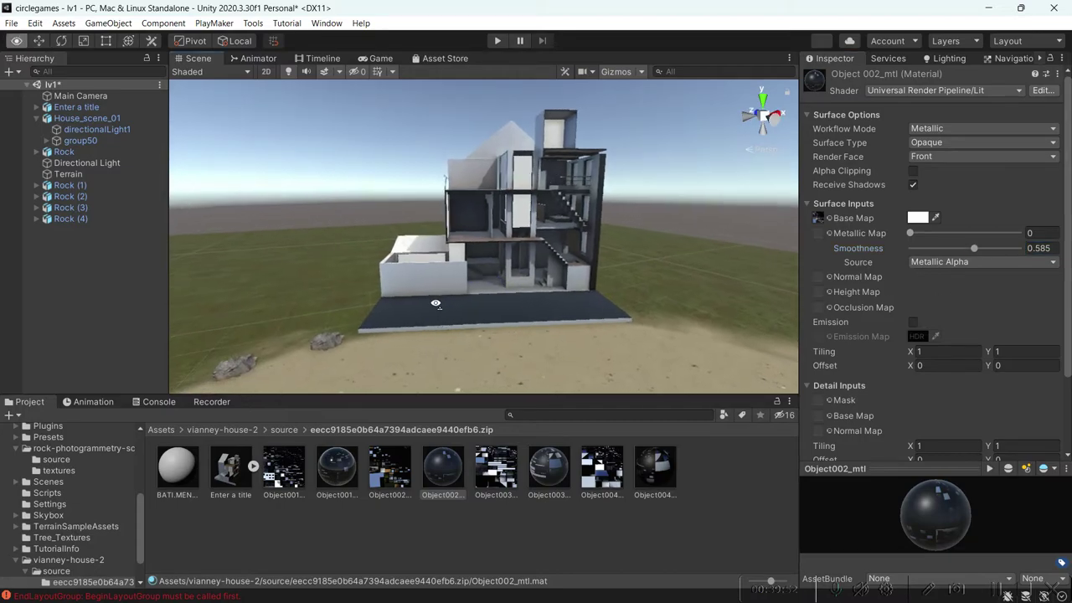
pyautogui.moveTo(503, 276)
pyautogui.keyDown('alt'); pyautogui.mouseDown()
pyautogui.moveTo(535, 271)
pyautogui.moveTo(519, 277)
pyautogui.mouseUp(); pyautogui.keyUp('alt')
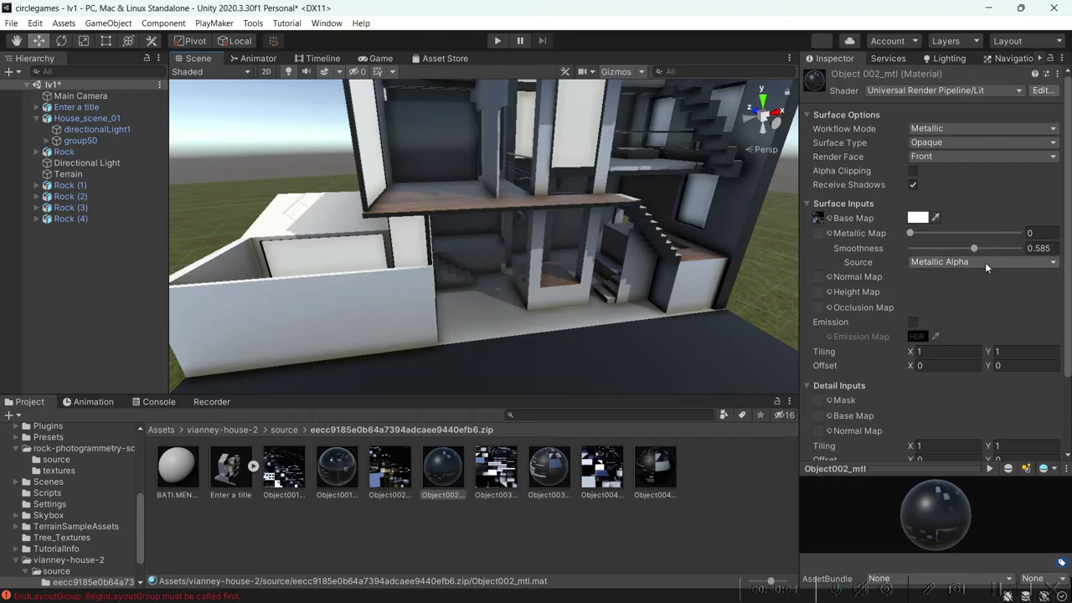
pyautogui.moveTo(976, 248); pyautogui.dragTo(1014, 249)
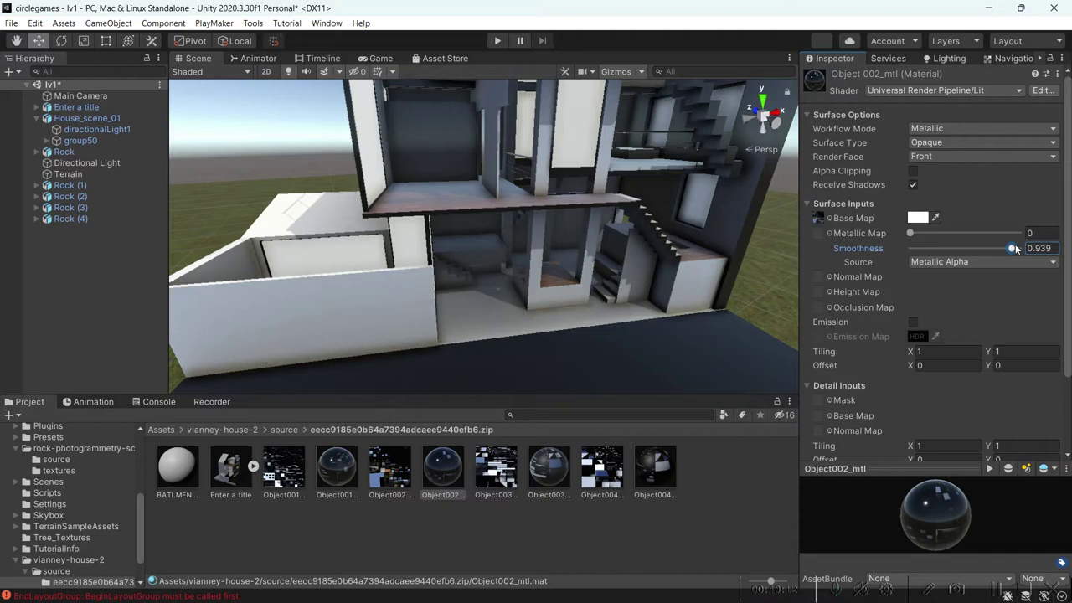
pyautogui.moveTo(1015, 249); pyautogui.dragTo(961, 255)
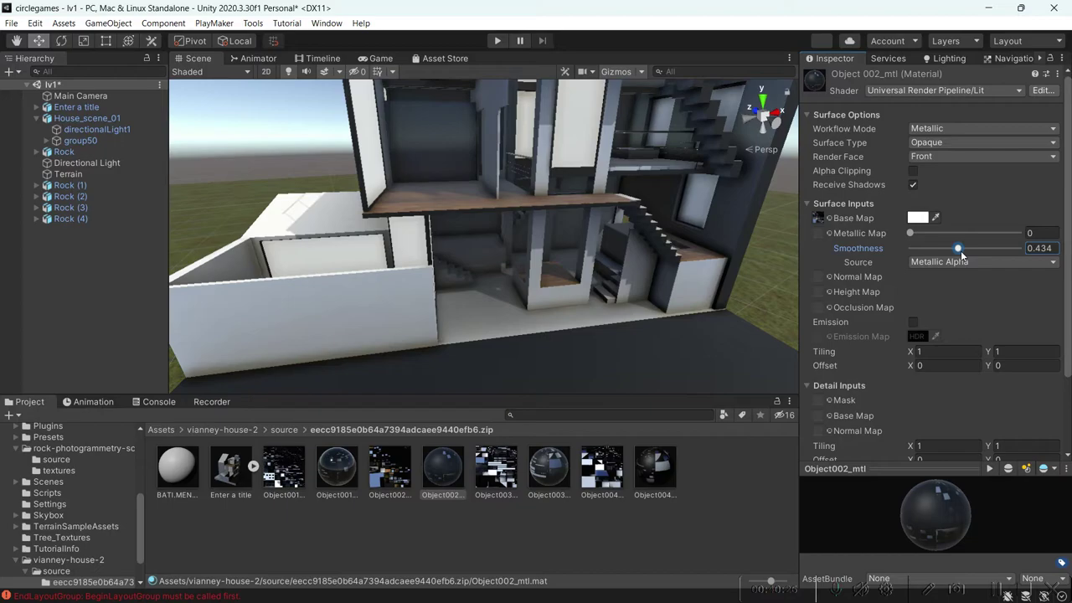
pyautogui.moveTo(961, 255); pyautogui.dragTo(925, 250)
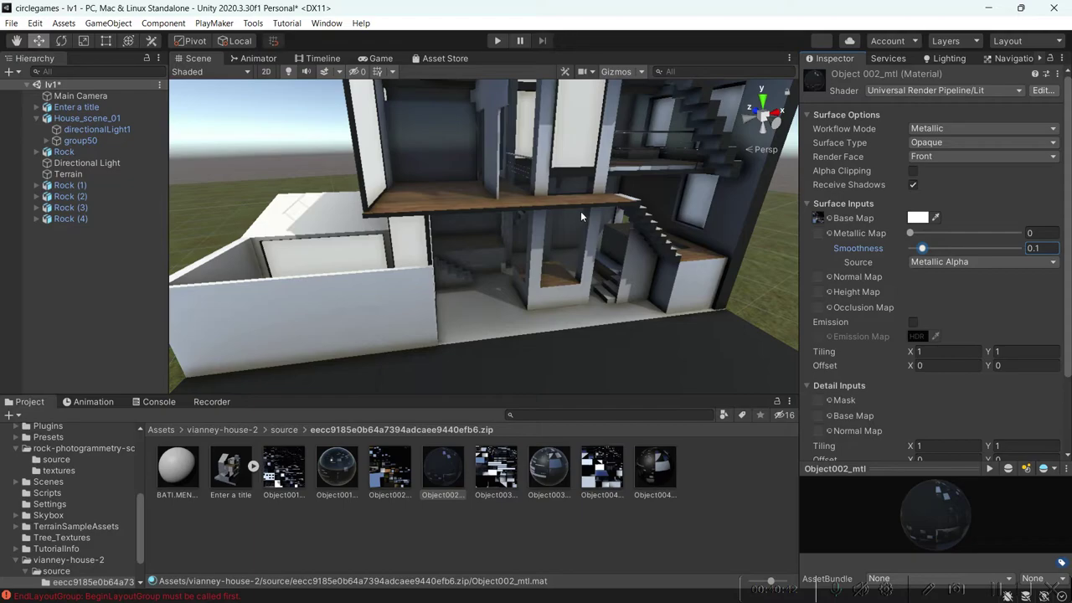
pyautogui.moveTo(589, 218); pyautogui.dragTo(678, 280, button='right')
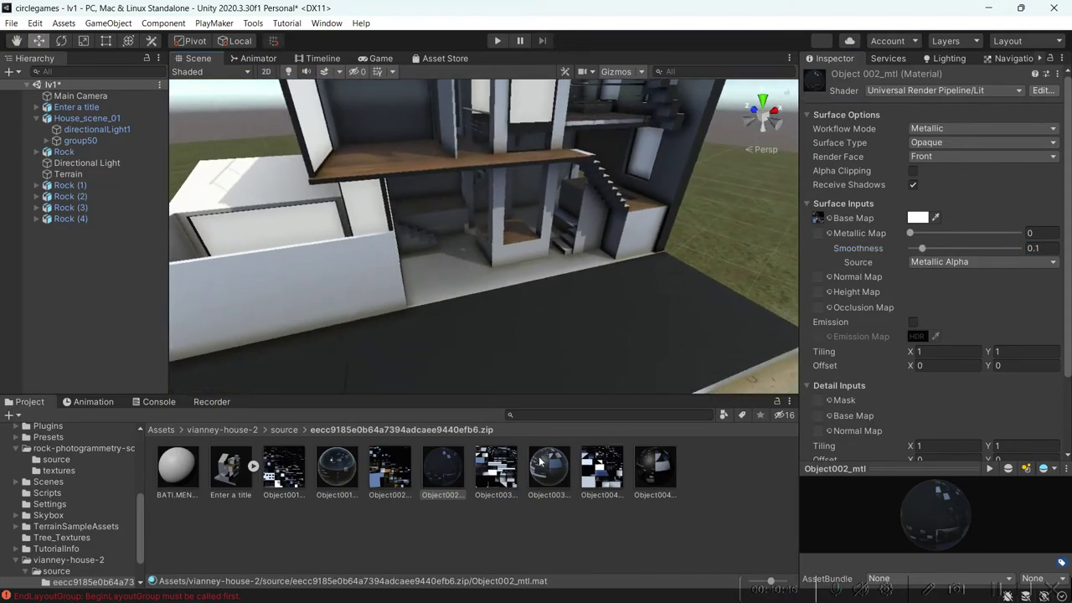
# Set the smoothness of Object003_mtl to about 1 and check the house walls.
pyautogui.click(548, 476)
pyautogui.moveTo(965, 248)
pyautogui.mouseDown()
pyautogui.moveTo(993, 247)
pyautogui.moveTo(928, 250)
pyautogui.moveTo(1028, 255)
pyautogui.mouseUp()
pyautogui.moveTo(596, 278); pyautogui.dragTo(280, 209, button='right')
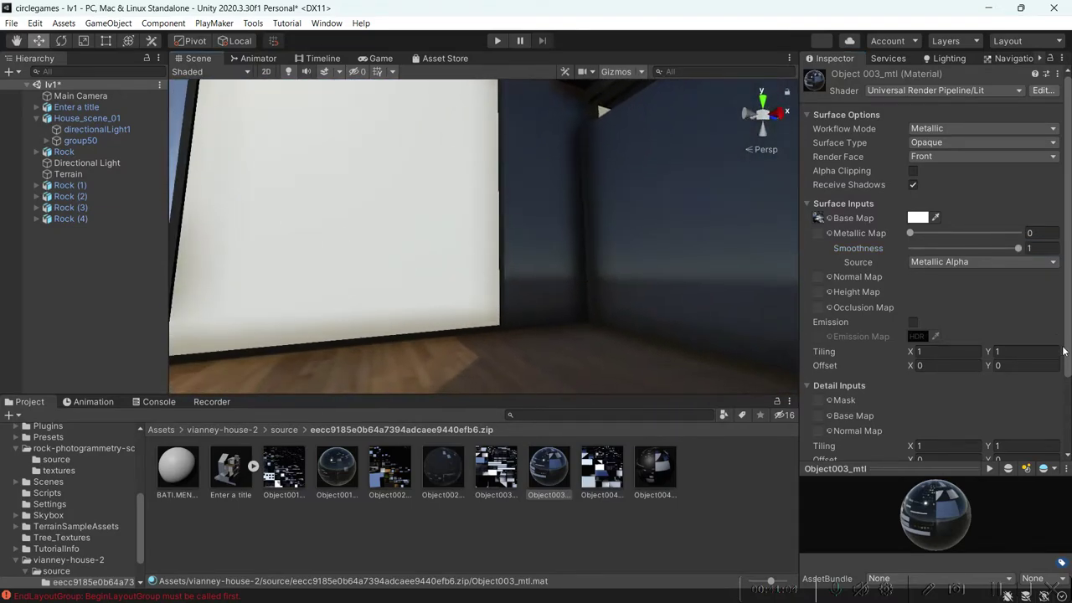
pyautogui.moveTo(1019, 249)
pyautogui.mouseDown()
pyautogui.moveTo(943, 249)
pyautogui.moveTo(1017, 251)
pyautogui.mouseUp()
pyautogui.moveTo(579, 256); pyautogui.dragTo(628, 279, button='right')
# Test lower smoothness values on Object004_mtl, and raise its smoothness close to the maximum.
pyautogui.click(654, 467)
pyautogui.moveTo(967, 250); pyautogui.dragTo(857, 277)
pyautogui.moveTo(924, 264); pyautogui.dragTo(947, 263)
pyautogui.moveTo(680, 261); pyautogui.dragTo(728, 251, button='middle')
pyautogui.moveTo(949, 253); pyautogui.dragTo(1013, 249)
# Select the blue-roofed House_scene_01 model in the scene and open the source folder of the autumn-house assets.
pyautogui.keyDown('alt'); pyautogui.moveTo(506, 294); pyautogui.dragTo(512, 266); pyautogui.keyUp('alt')
pyautogui.click(482, 236)
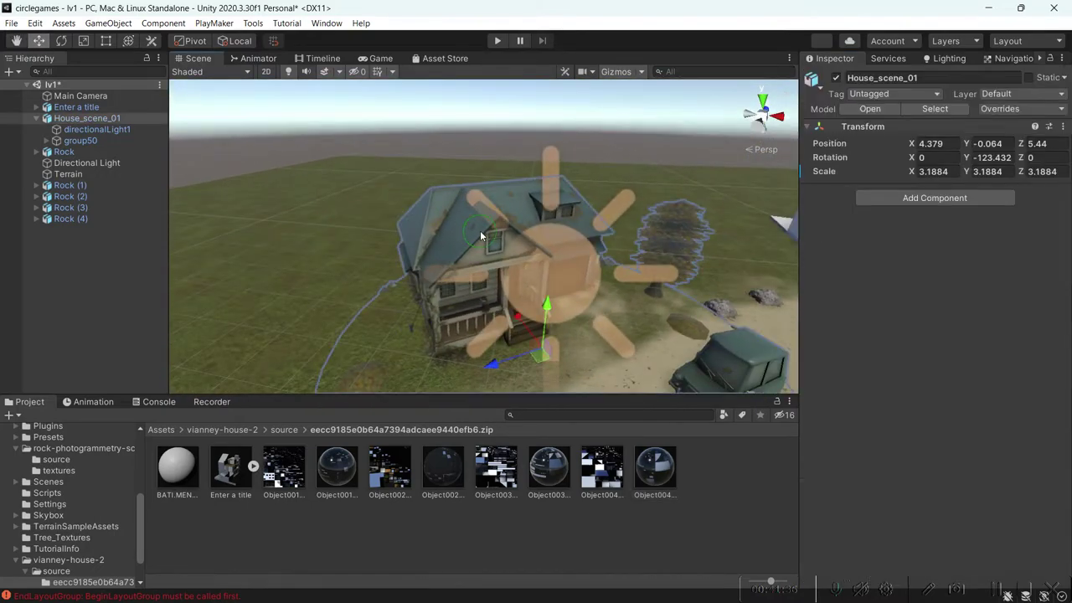
pyautogui.click(234, 432)
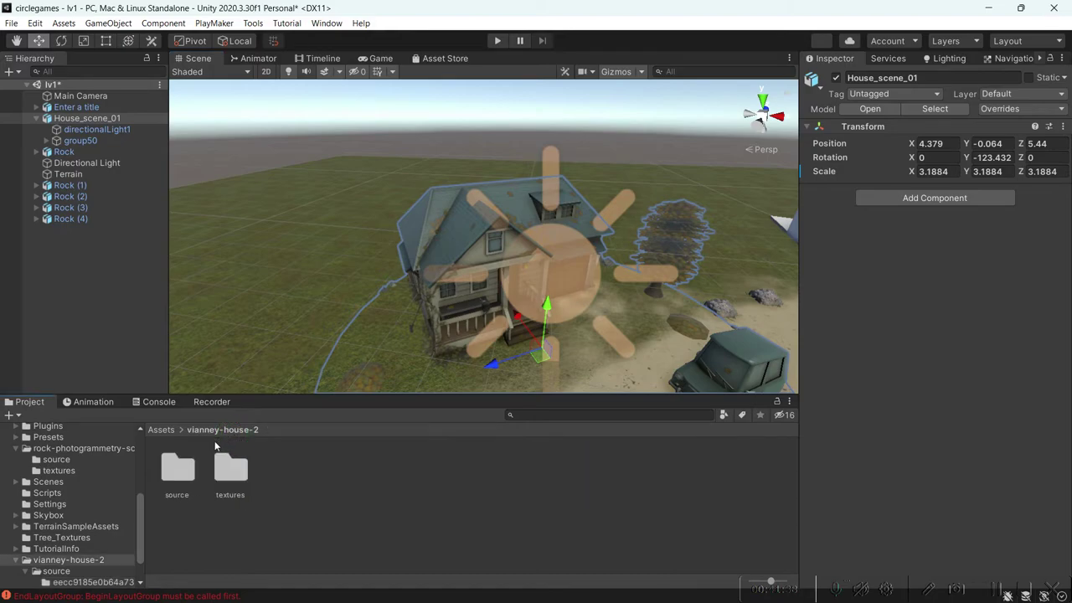
pyautogui.click(159, 429)
pyautogui.doubleClick(194, 473)
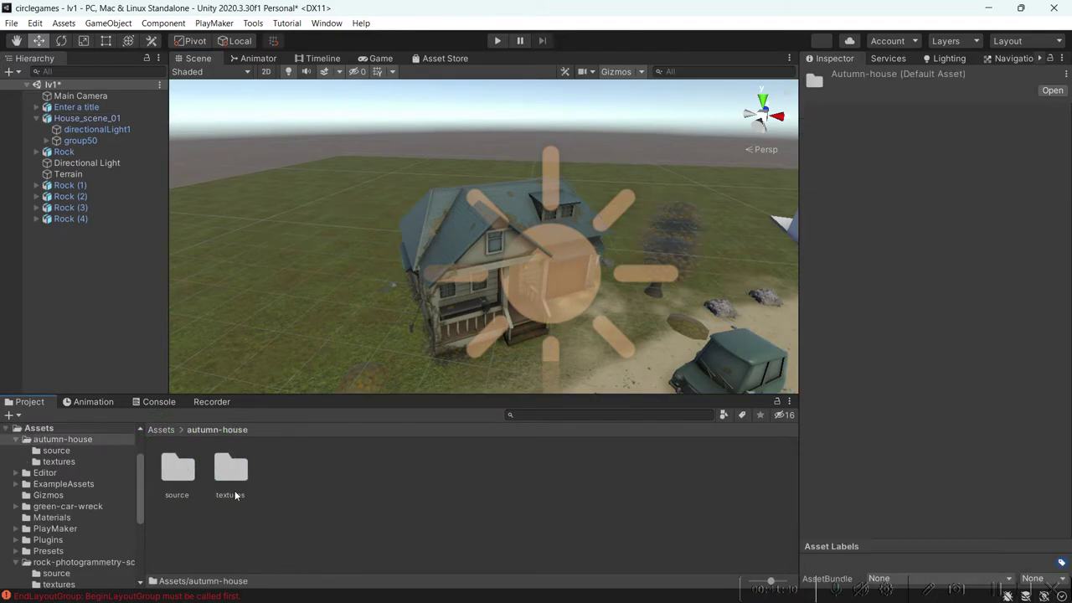
pyautogui.doubleClick(176, 479)
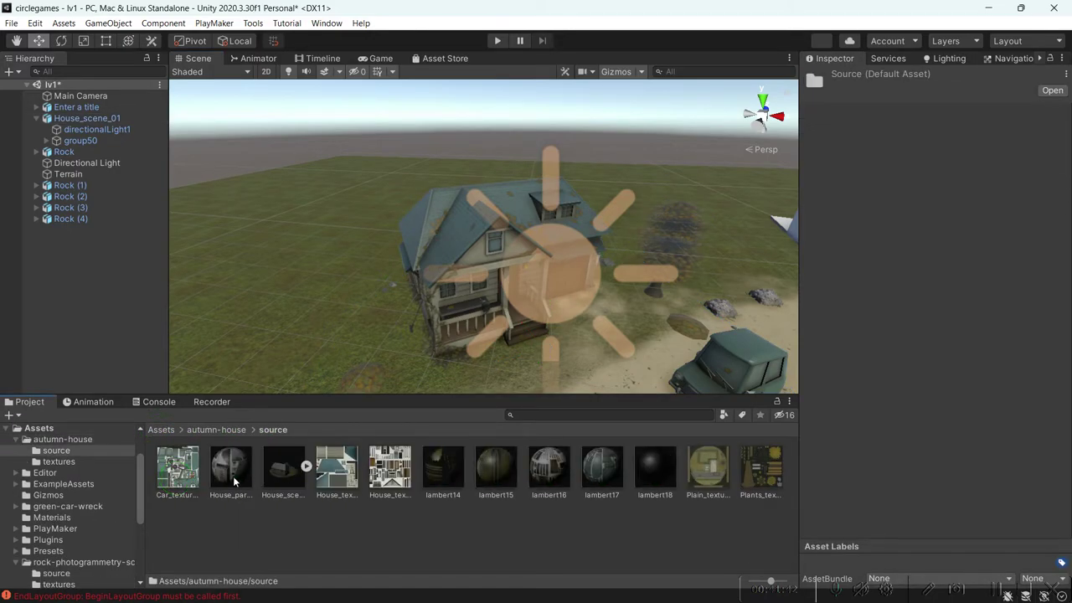
# Lower the smoothness of House_part01_mat to about 0.04, and test higher metallic values before returning metallic to 0.
pyautogui.click(232, 468)
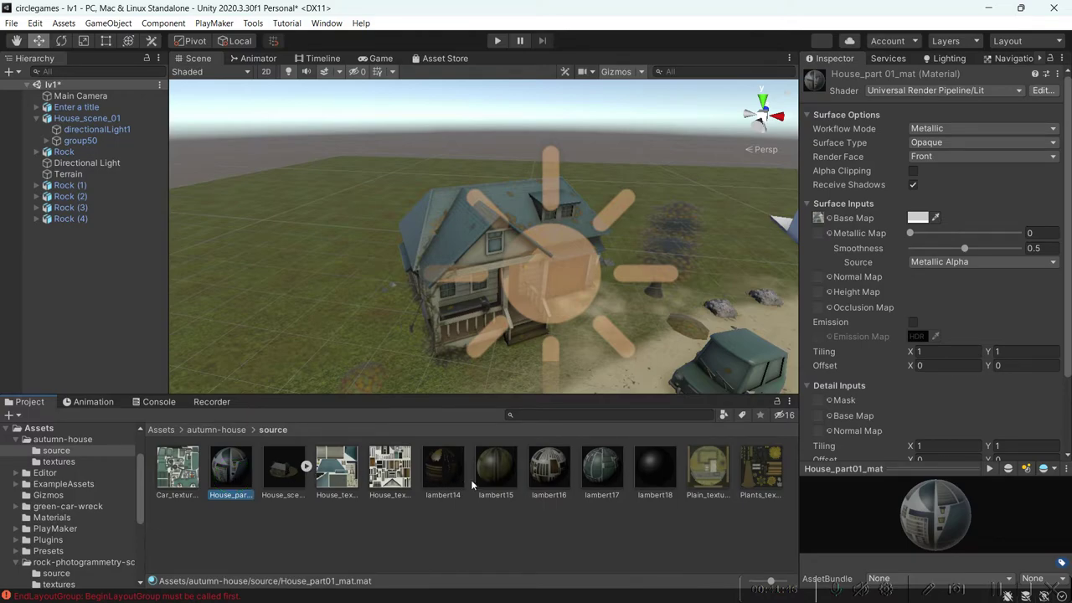
pyautogui.moveTo(965, 248); pyautogui.dragTo(916, 250)
pyautogui.moveTo(910, 233); pyautogui.dragTo(985, 238)
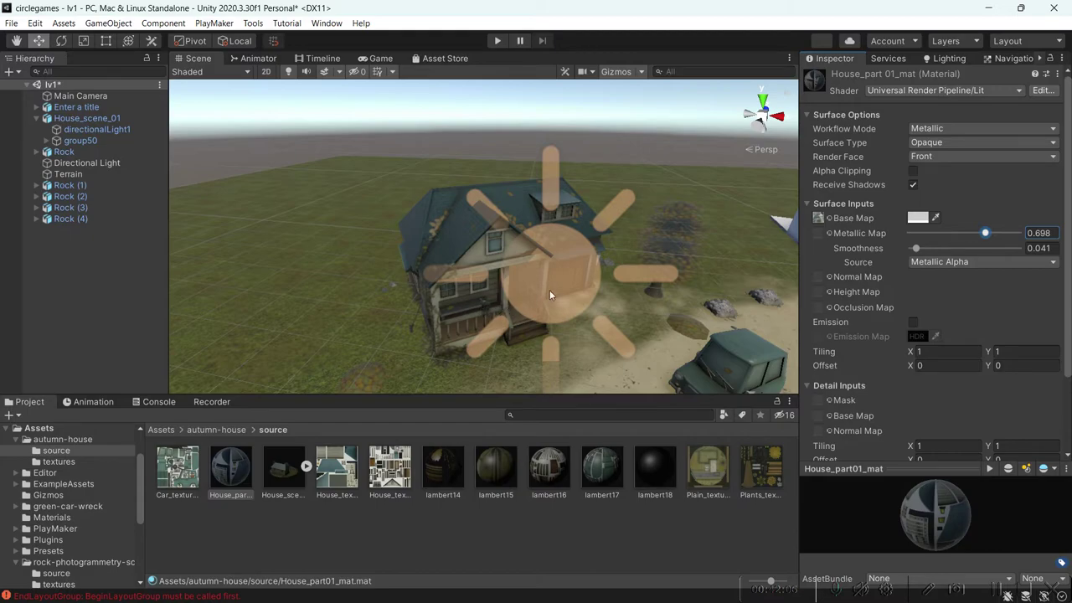
pyautogui.moveTo(985, 234)
pyautogui.mouseDown()
pyautogui.moveTo(969, 234)
pyautogui.moveTo(995, 234)
pyautogui.mouseUp()
pyautogui.moveTo(995, 234); pyautogui.dragTo(868, 240)
pyautogui.keyDown('alt'); pyautogui.moveTo(603, 254); pyautogui.dragTo(698, 271); pyautogui.keyUp('alt')
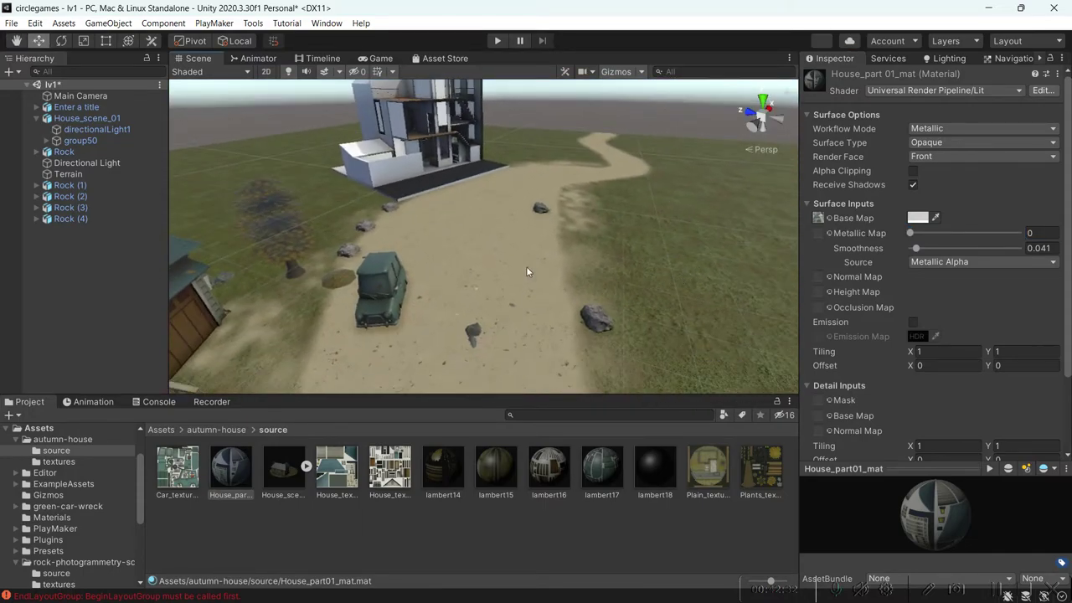
pyautogui.press('f')
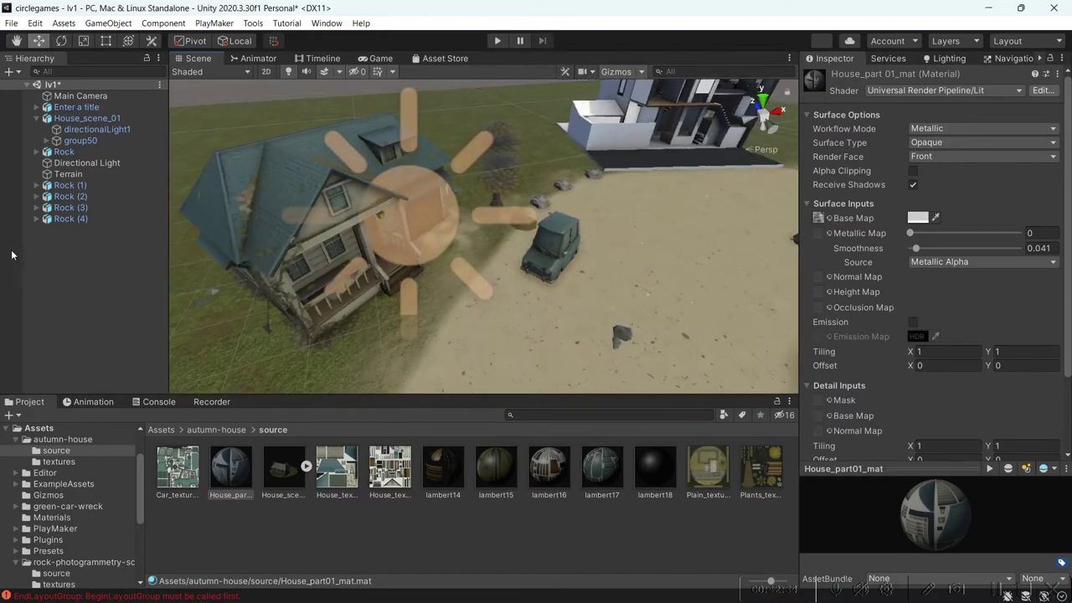
# Search the available prefabs for a "tree" to add to the Terrain's Paint Trees tool, and close without assigning one.
pyautogui.click(36, 118)
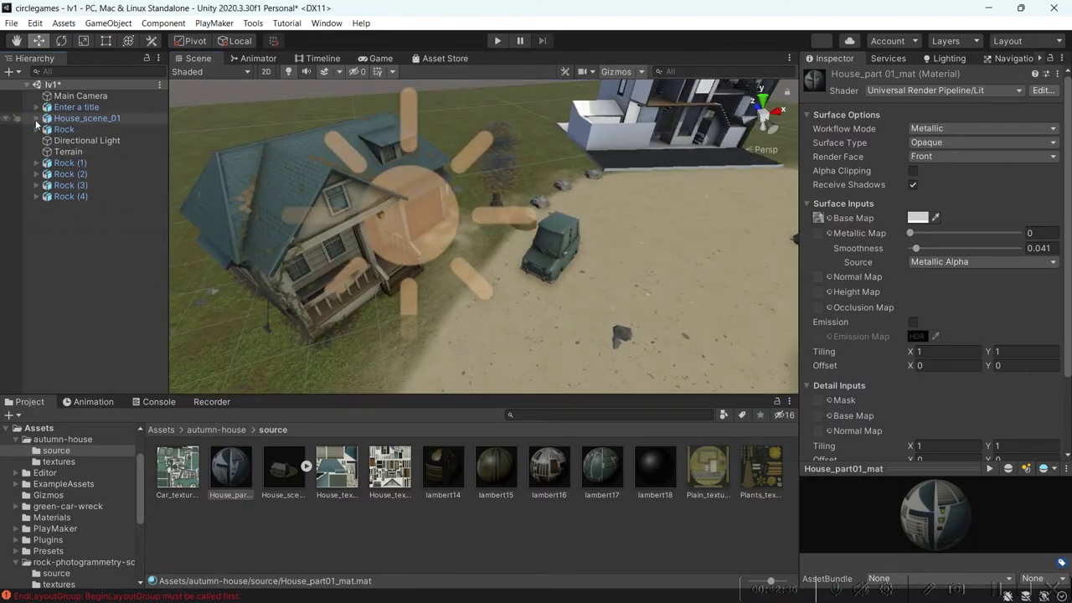
pyautogui.click(233, 366)
pyautogui.press('f')
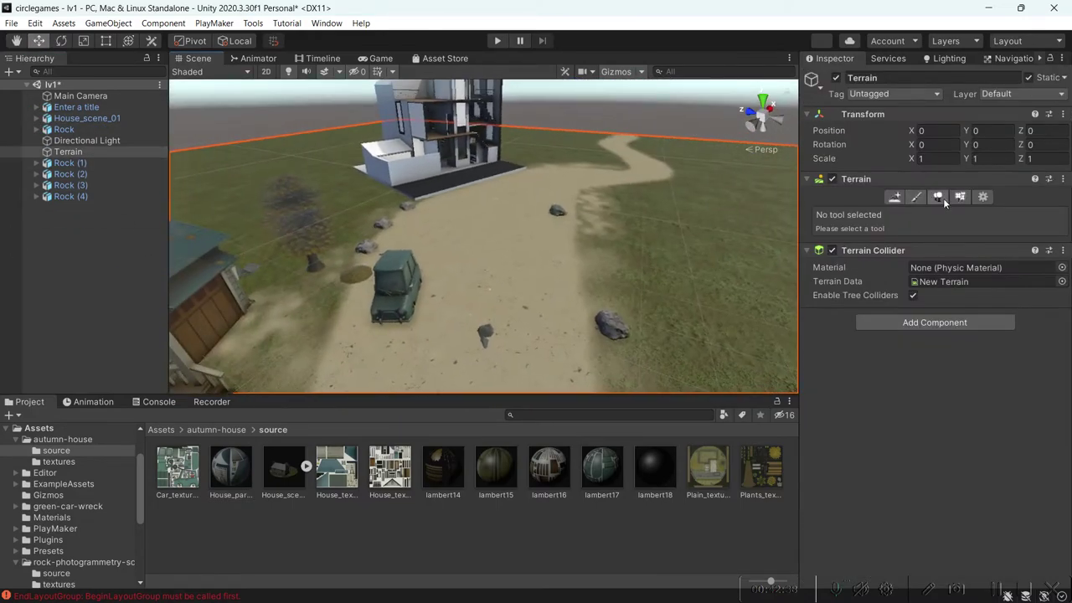
pyautogui.click(938, 196)
pyautogui.click(1003, 311)
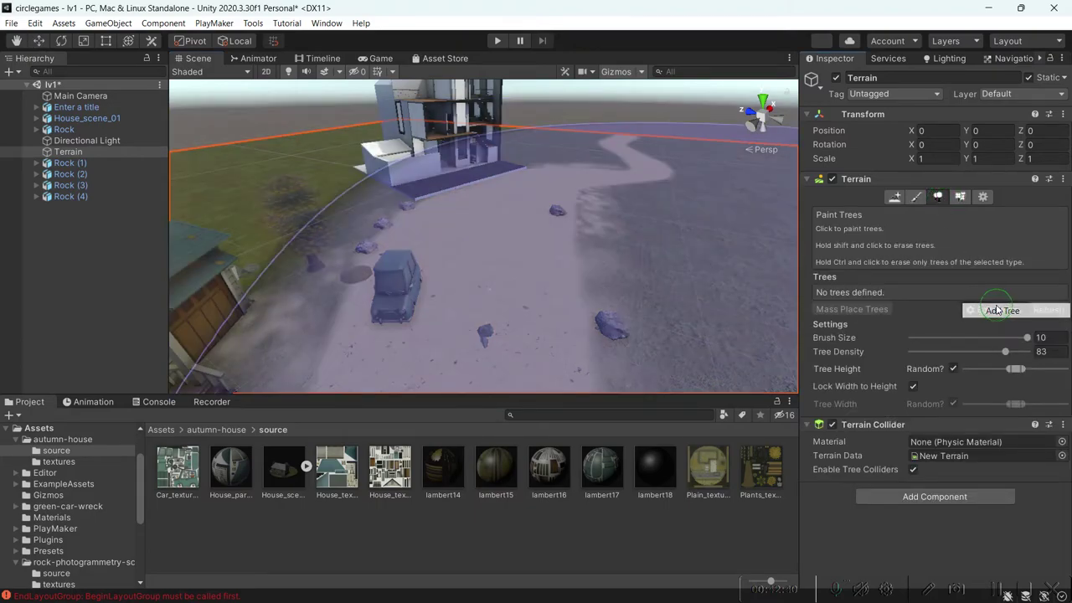
pyautogui.click(1001, 312)
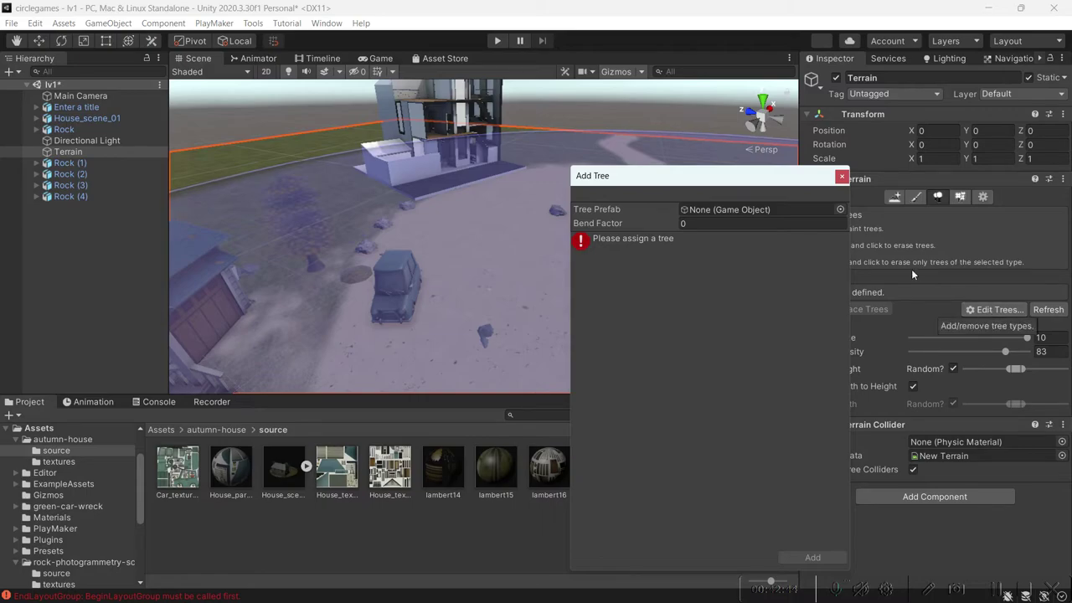
pyautogui.click(841, 209)
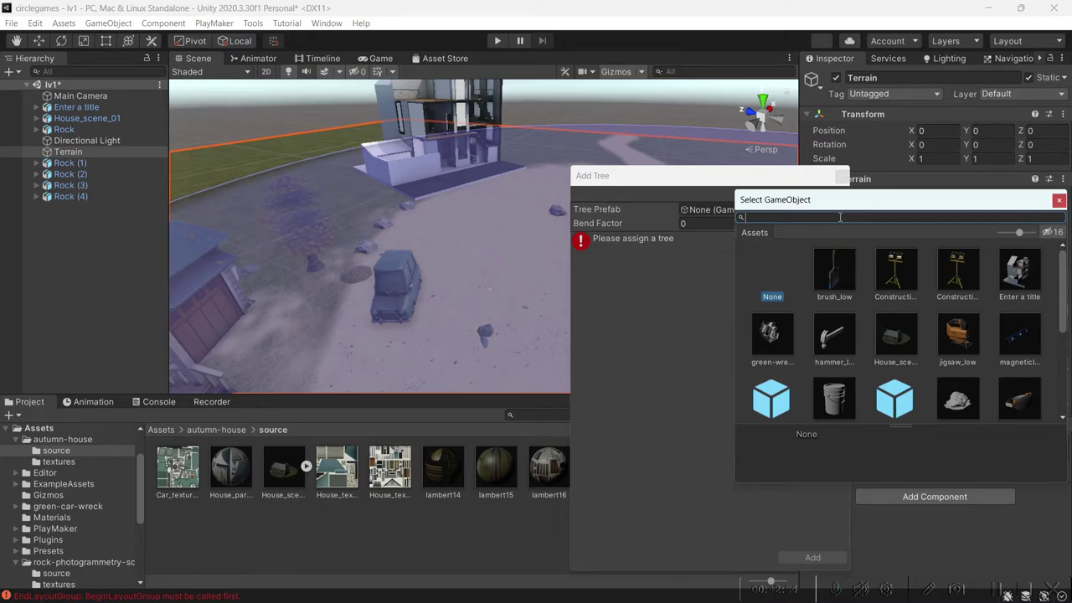
pyautogui.write('tre')
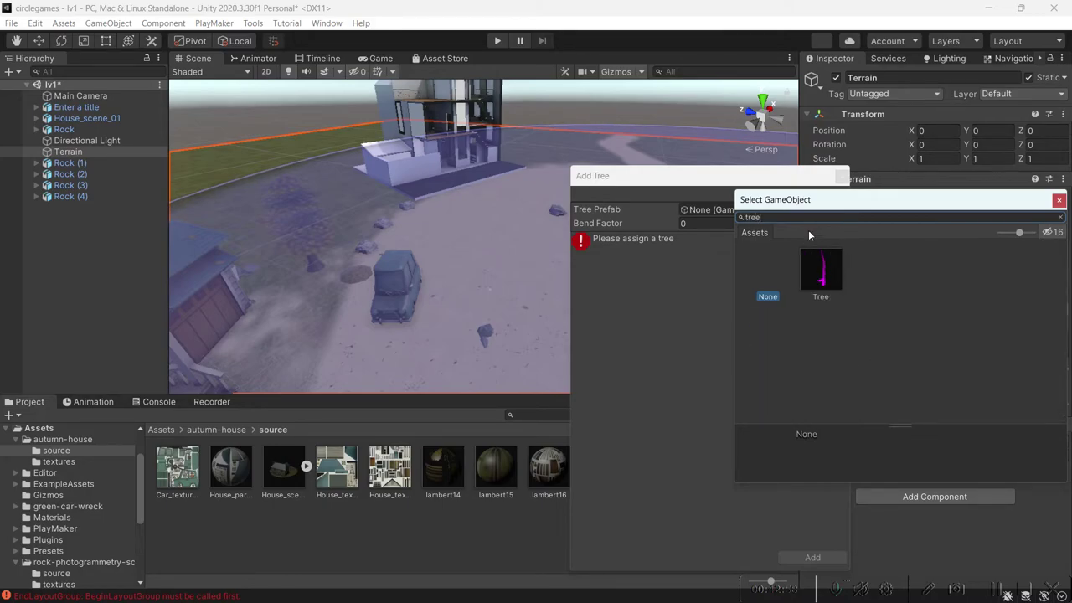
pyautogui.click(1060, 217)
pyautogui.scroll(-5, 967, 264)
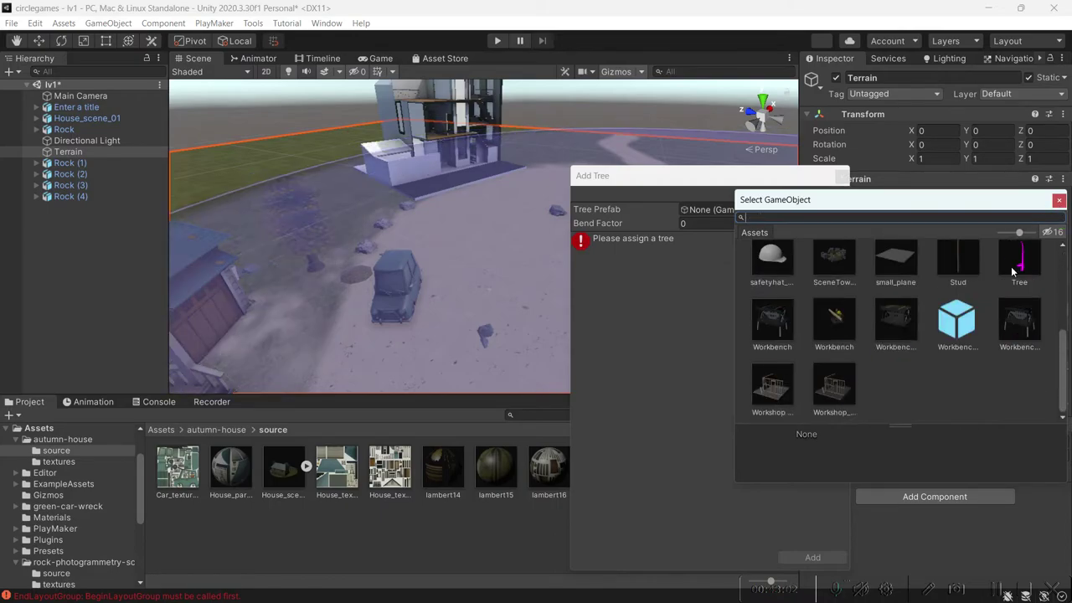
pyautogui.click(1059, 201)
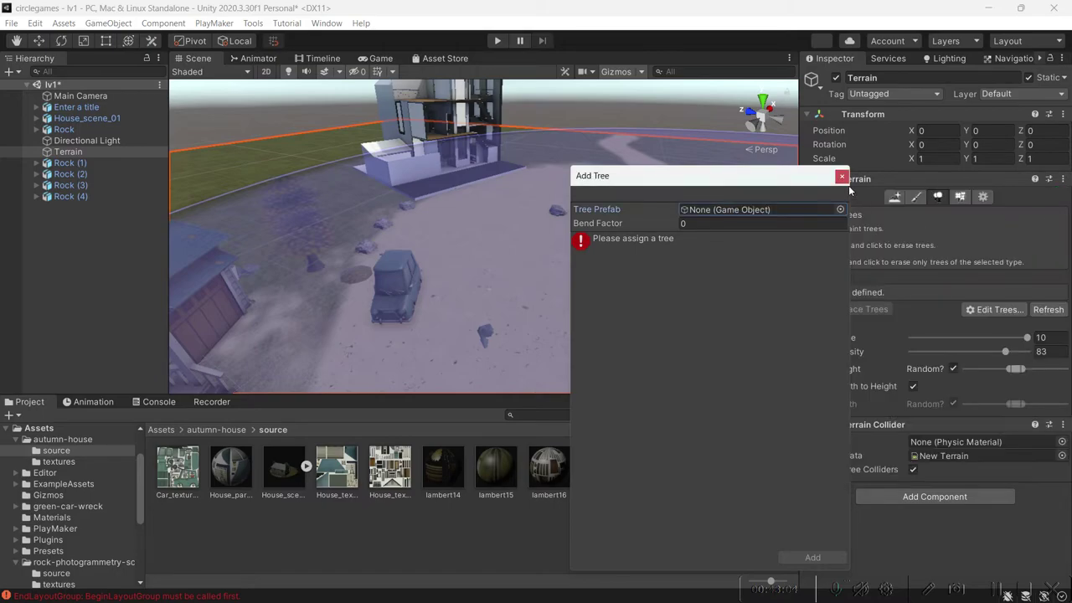
pyautogui.click(841, 176)
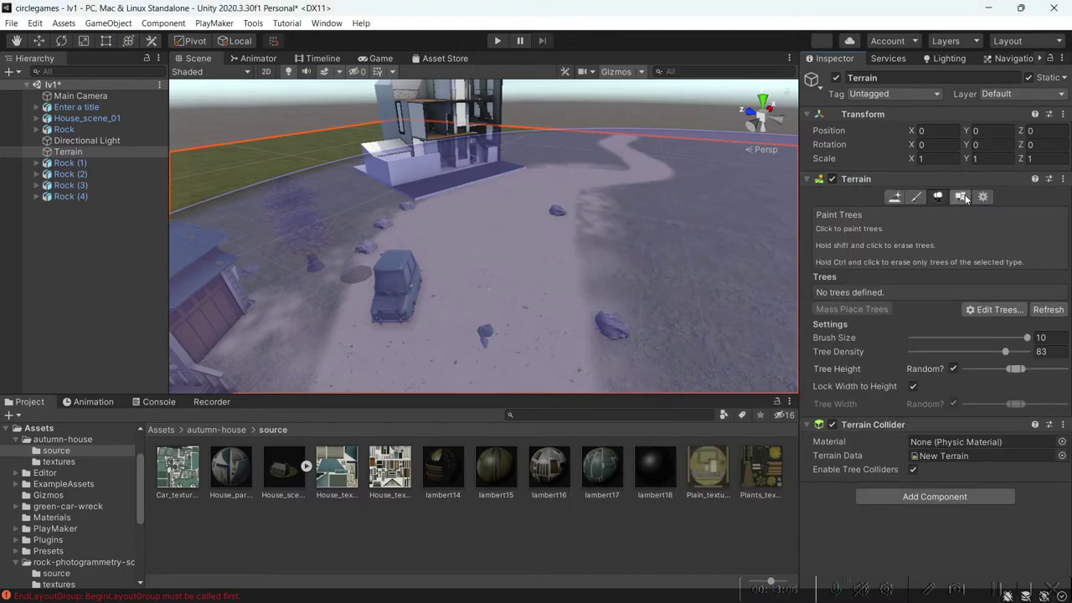
# Search the project textures for "grass" as a detail texture for the Terrain's Paint Details tool, and close without assigning one.
pyautogui.click(959, 196)
pyautogui.click(981, 315)
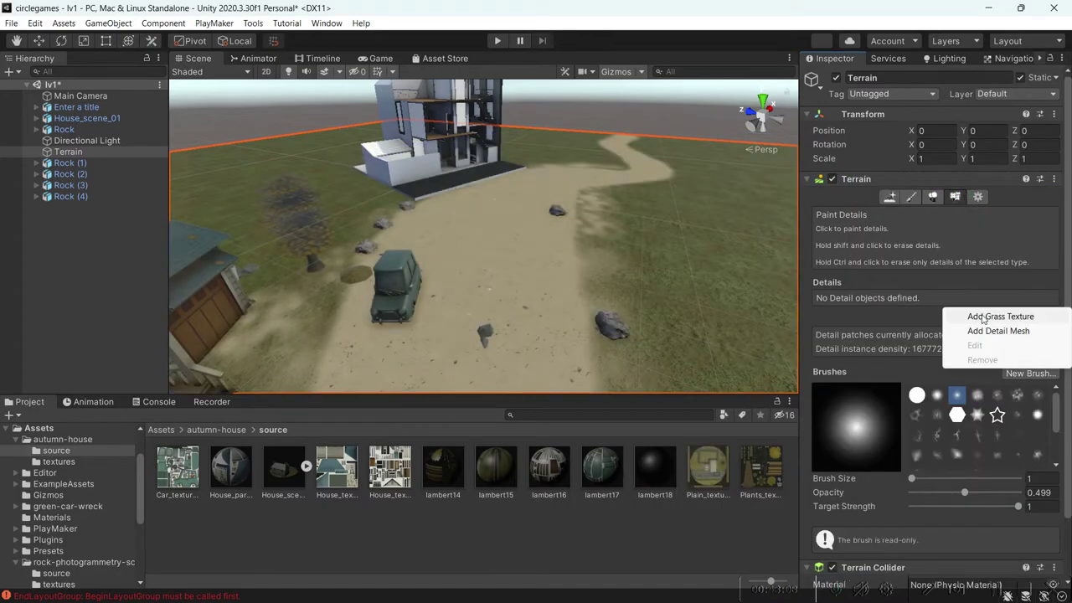
pyautogui.click(981, 315)
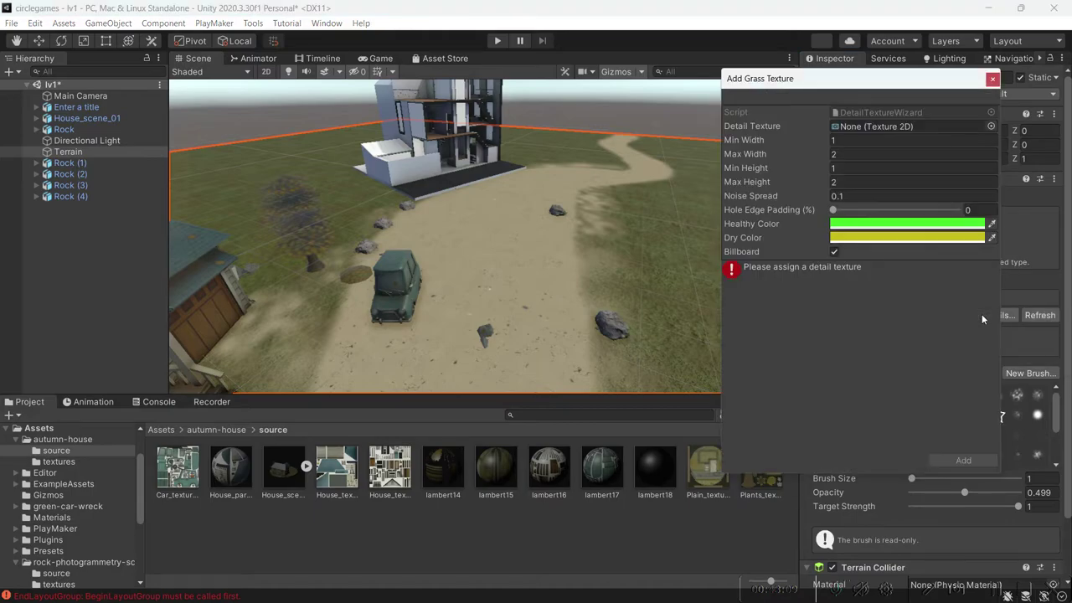
pyautogui.click(991, 126)
pyautogui.write('grass')
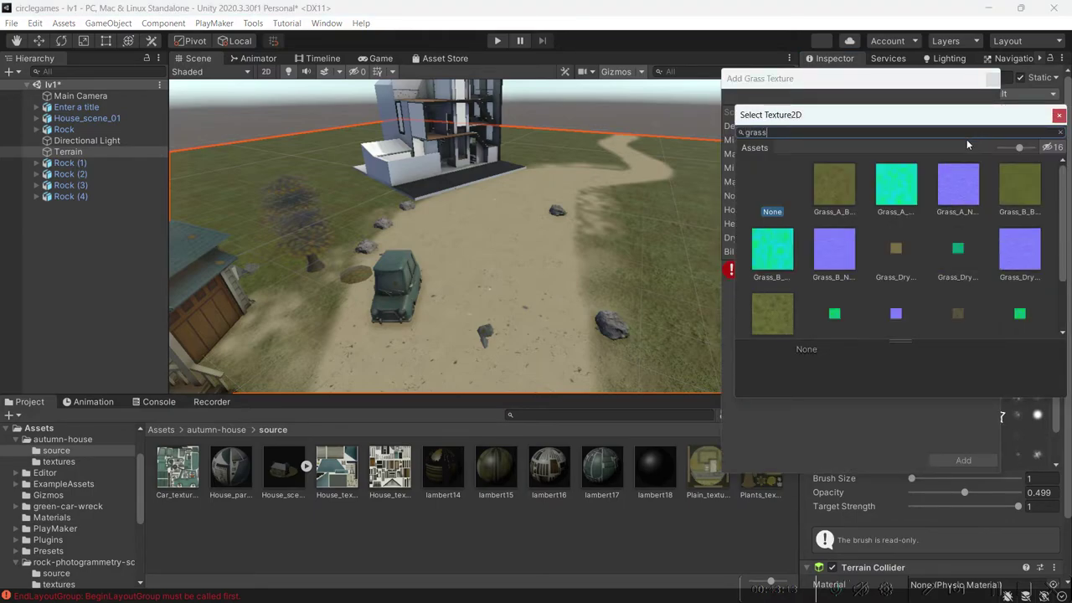
pyautogui.scroll(-2, 901, 264)
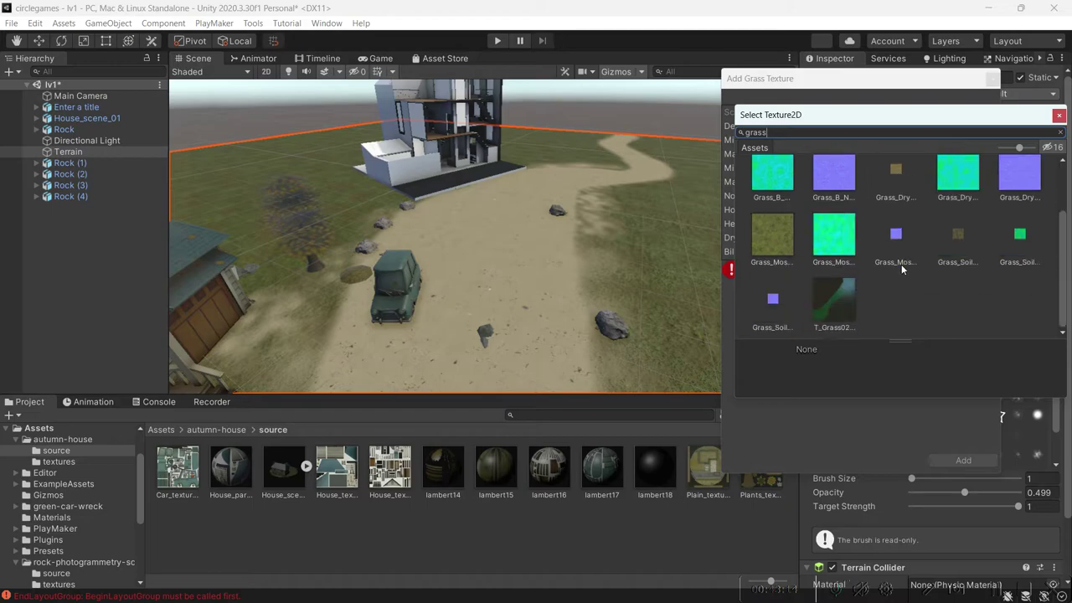
pyautogui.scroll(2, 892, 267)
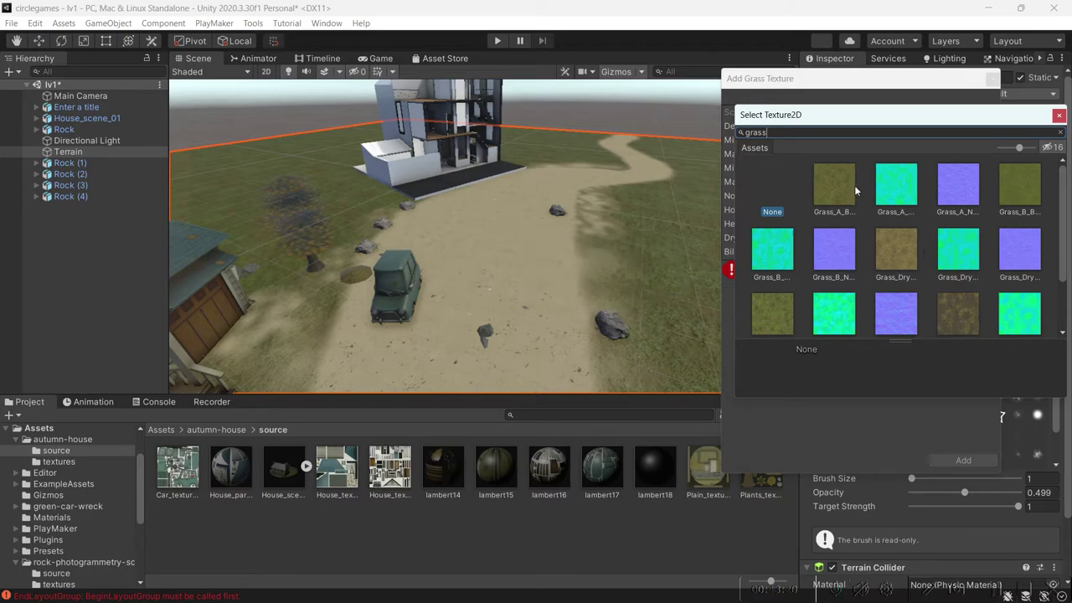
pyautogui.click(1057, 117)
pyautogui.click(992, 78)
# Create an empty object named "city buildings" at the scene root and reset its position to 0, 0, 0.
pyautogui.moveTo(655, 220); pyautogui.dragTo(472, 242, button='right')
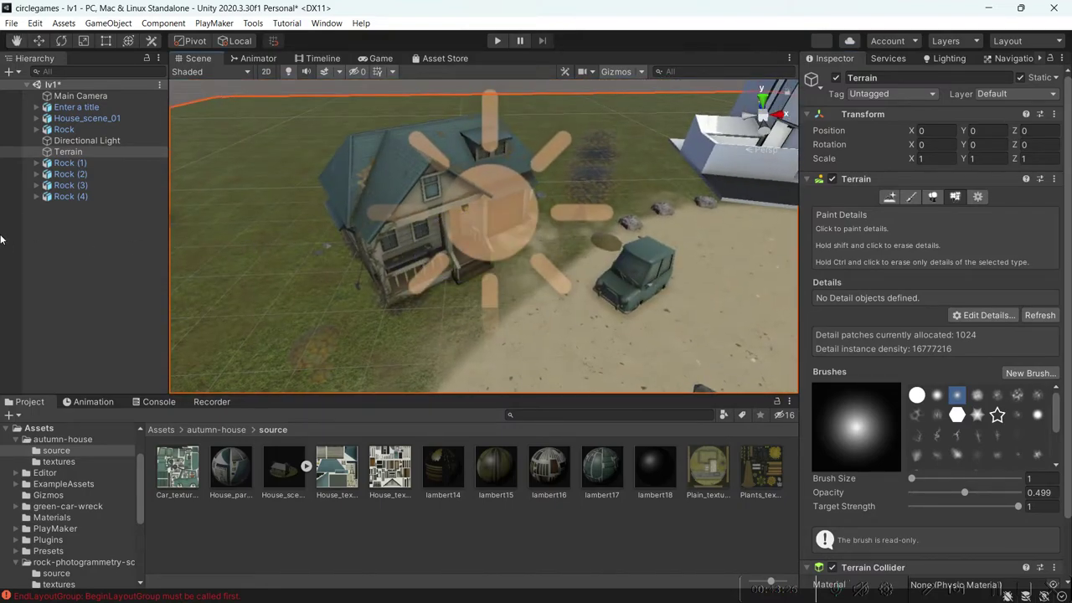
pyautogui.click(28, 241)
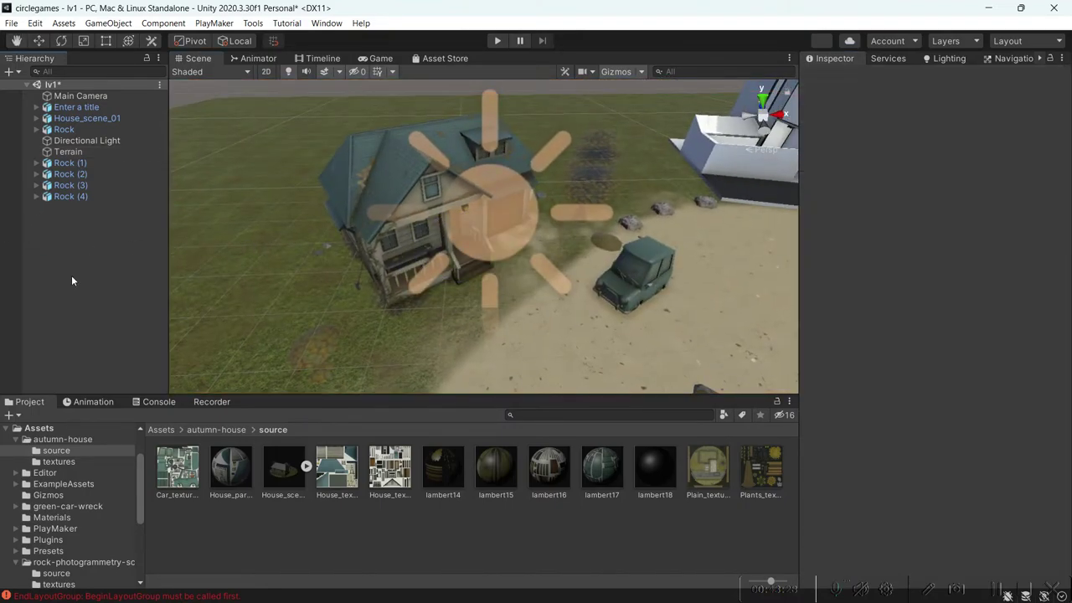
pyautogui.rightClick(87, 276)
pyautogui.rightClick(42, 252)
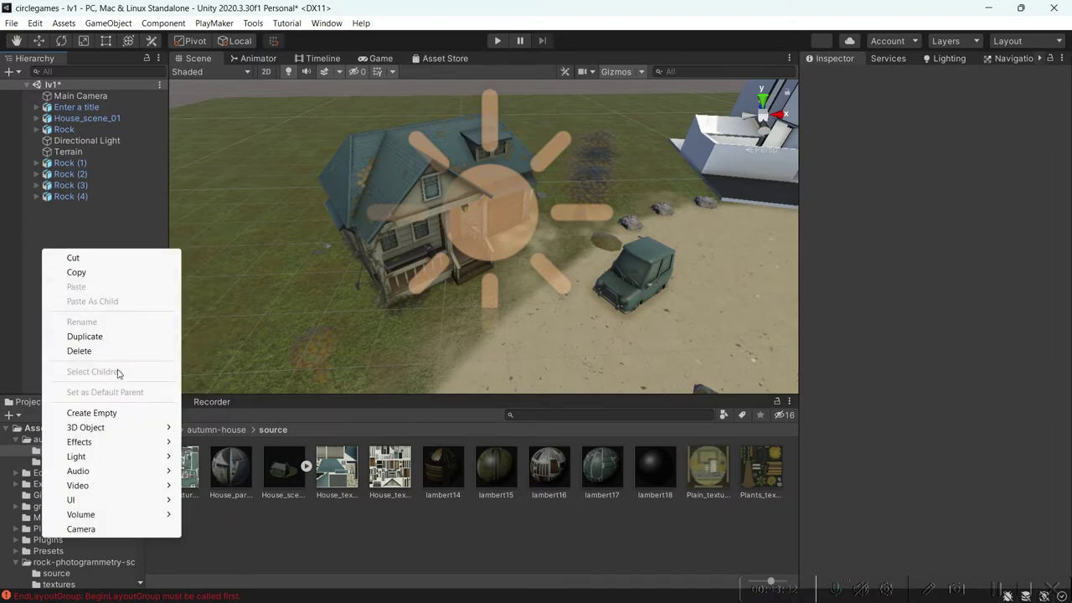
pyautogui.click(118, 413)
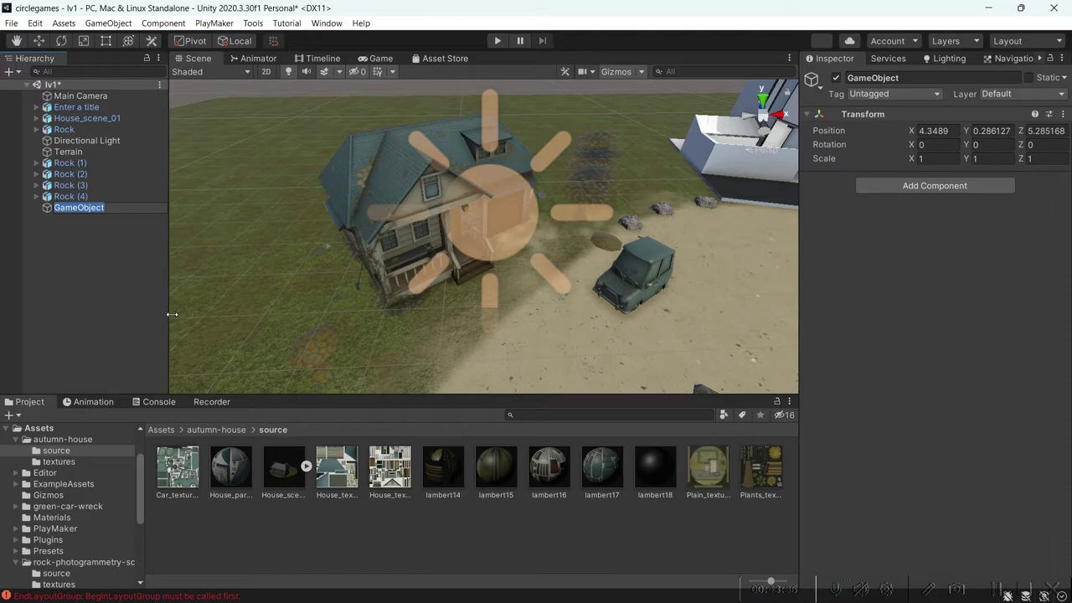
pyautogui.write('city buildings')
pyautogui.press('Return')
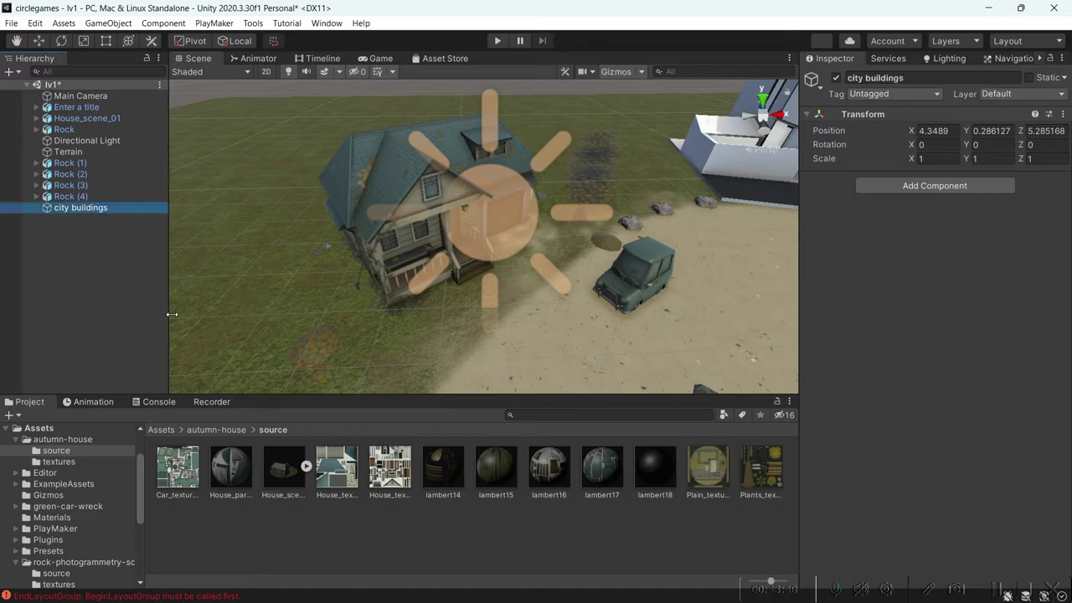
pyautogui.click(1062, 115)
pyautogui.click(1012, 130)
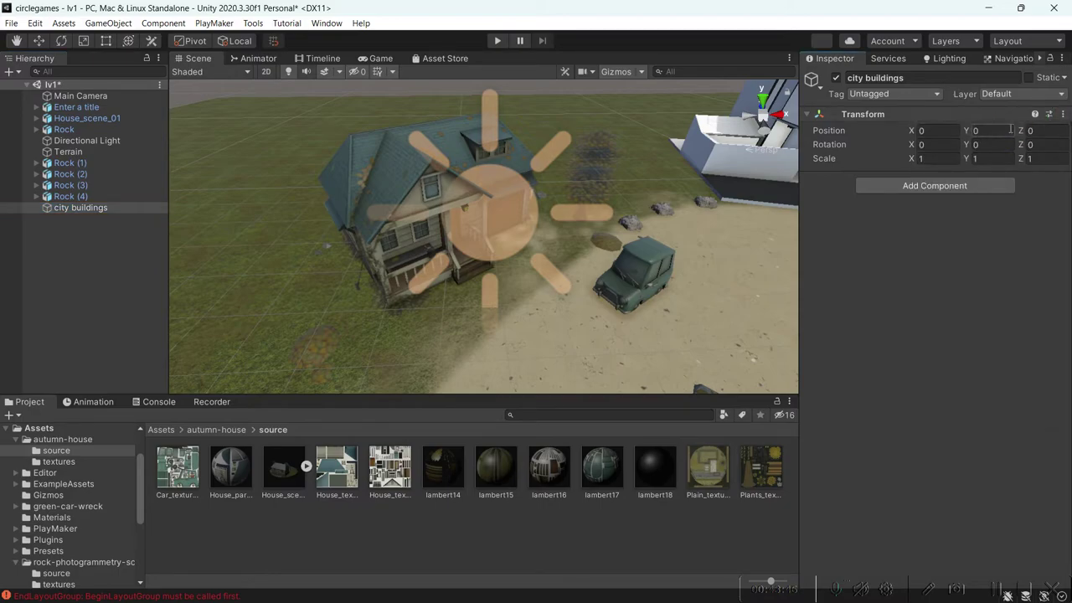
# Move "city buildings" directly below Main Camera in the hierarchy and parent "Enter a title" and House_scene_01 to it.
pyautogui.moveTo(82, 207); pyautogui.dragTo(93, 107)
pyautogui.click(75, 119)
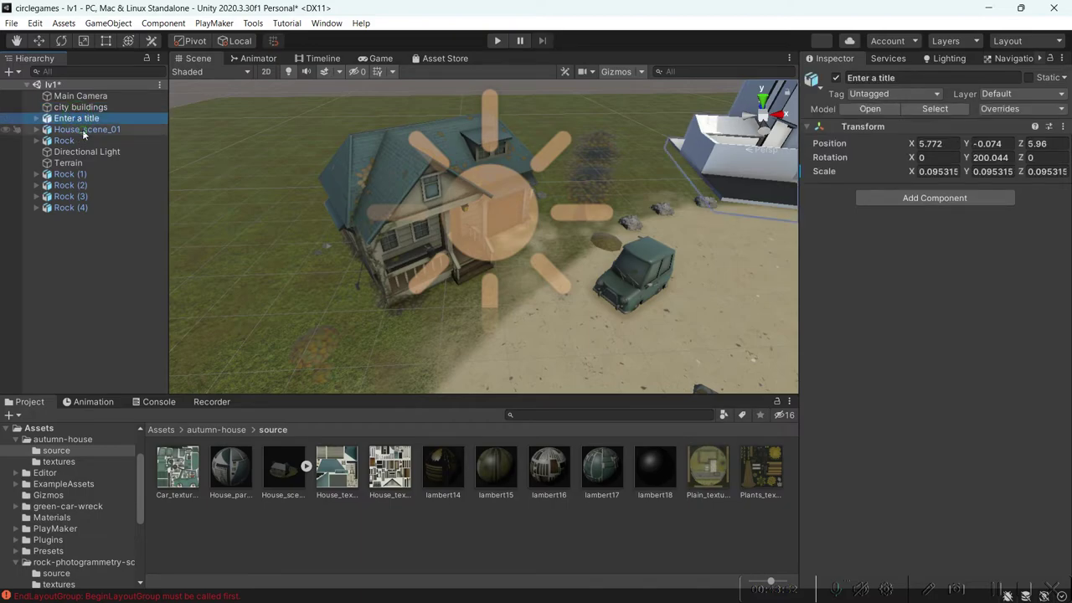
pyautogui.keyDown('ctrl'); pyautogui.click(83, 128); pyautogui.keyUp('ctrl')
pyautogui.moveTo(68, 115); pyautogui.dragTo(75, 107)
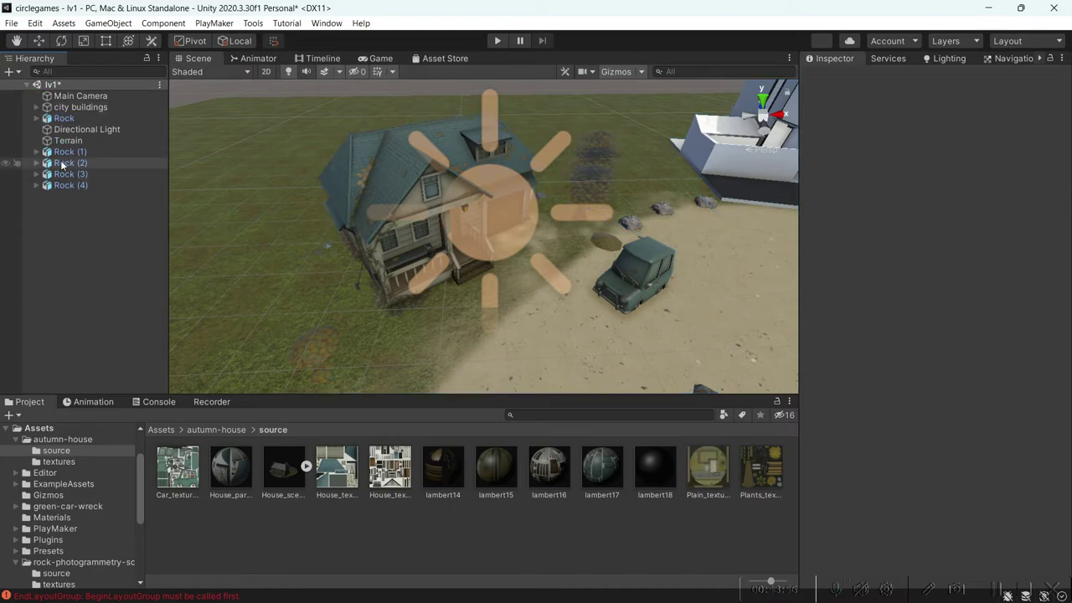
# Create an empty object named "environment" at the scene root and reset its position to 0, 0, 0.
pyautogui.click(67, 162)
pyautogui.click(85, 263)
pyautogui.rightClick(84, 263)
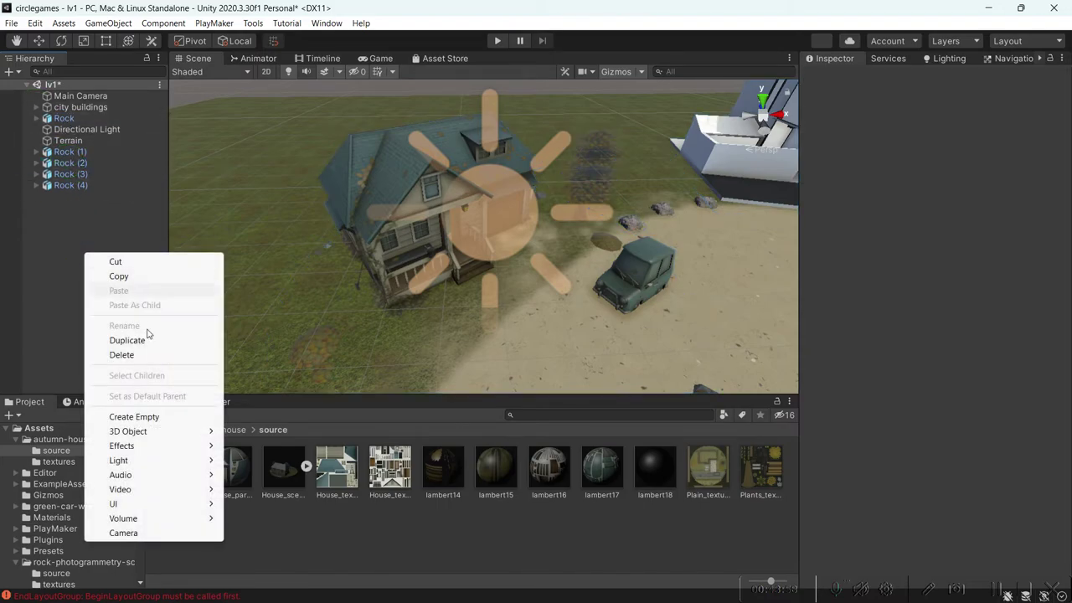
pyautogui.click(146, 416)
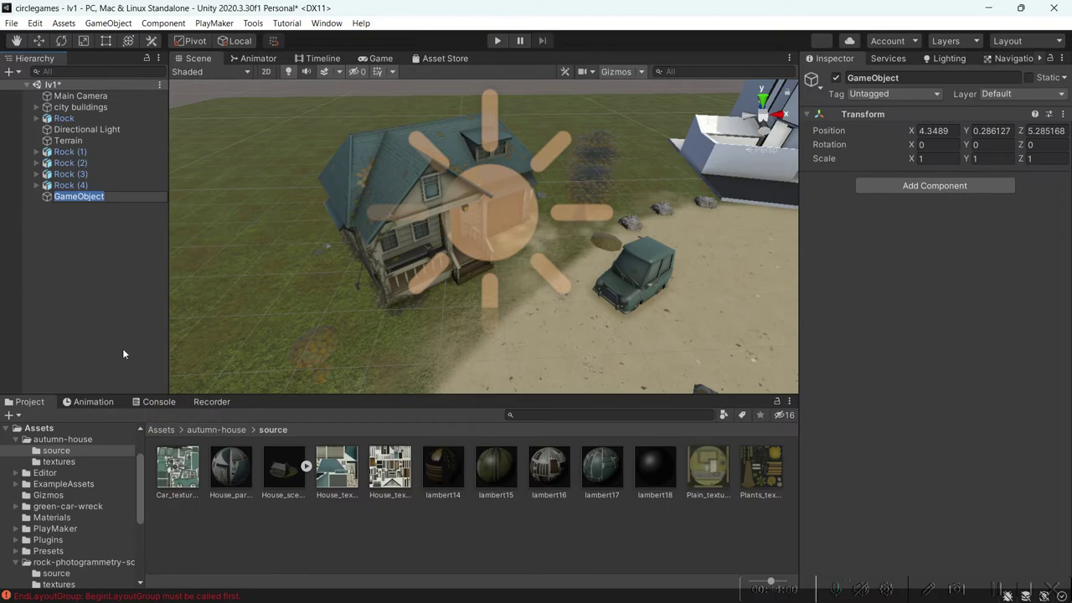
pyautogui.write('environment')
pyautogui.press('Return')
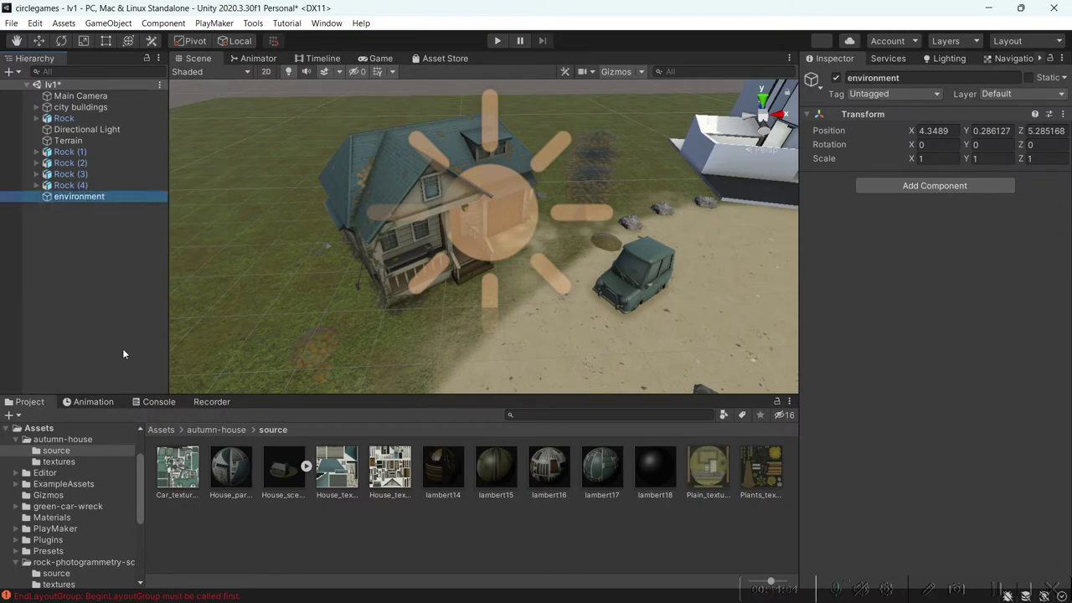
pyautogui.click(1062, 114)
pyautogui.click(1036, 129)
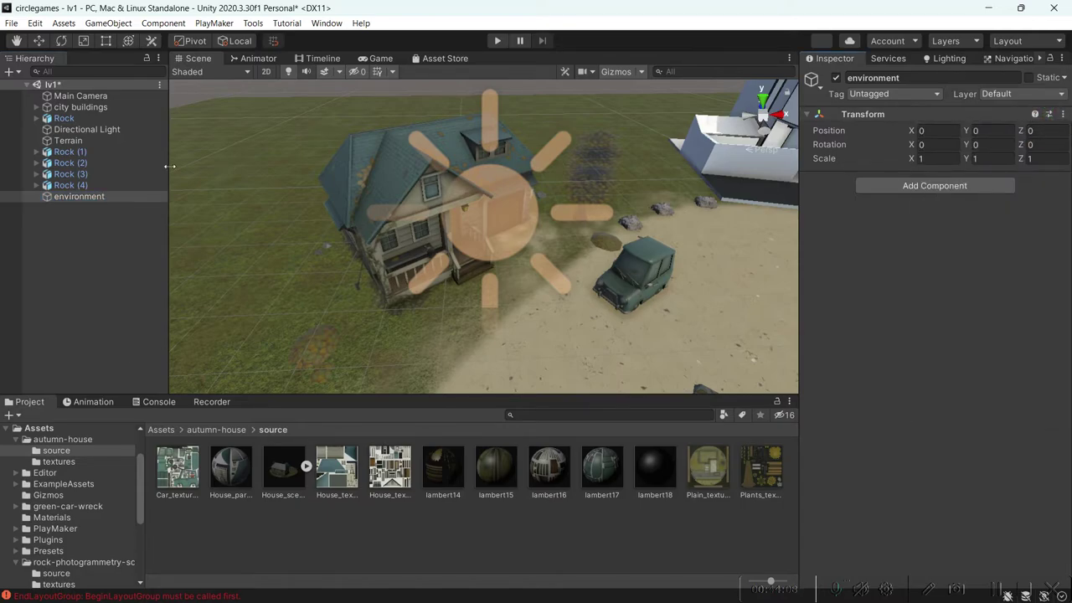
# Create an empty child object named "rocks" inside "environment".
pyautogui.click(83, 198)
pyautogui.rightClick(84, 197)
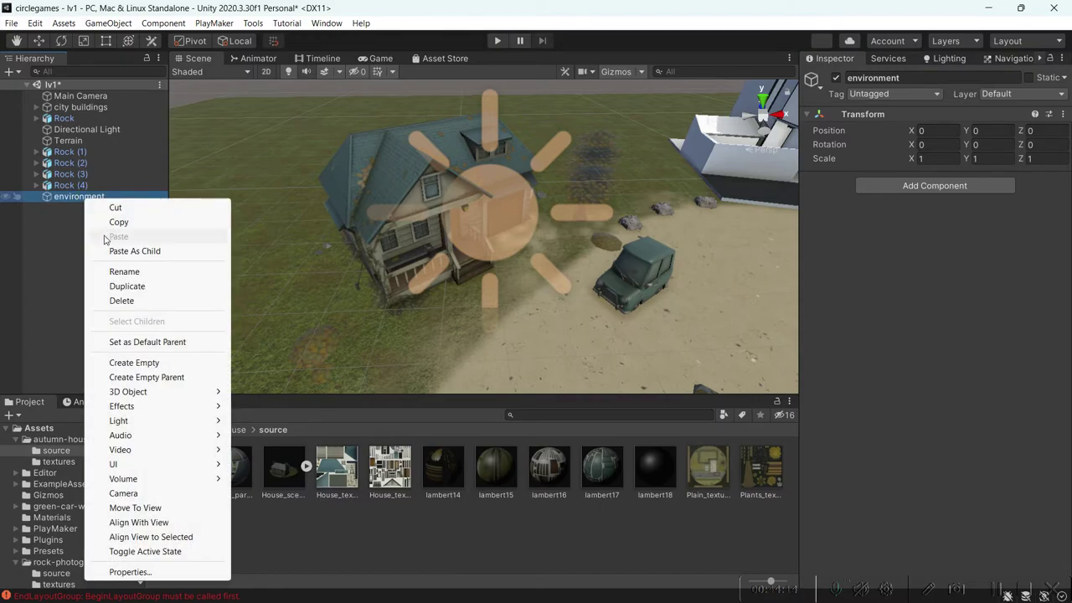
pyautogui.click(138, 364)
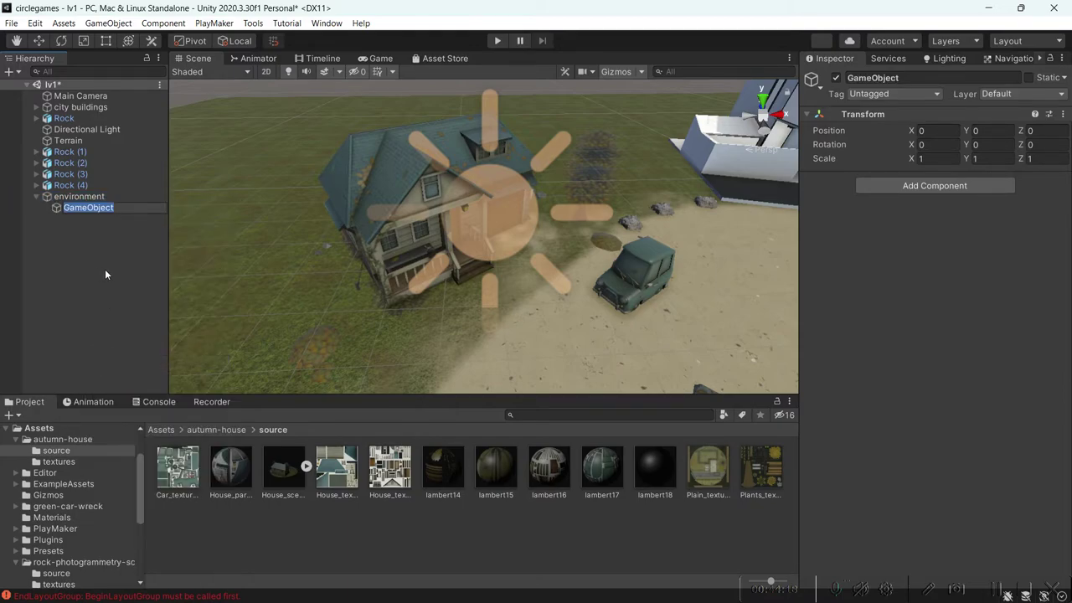
pyautogui.write('rocks')
pyautogui.press('Return')
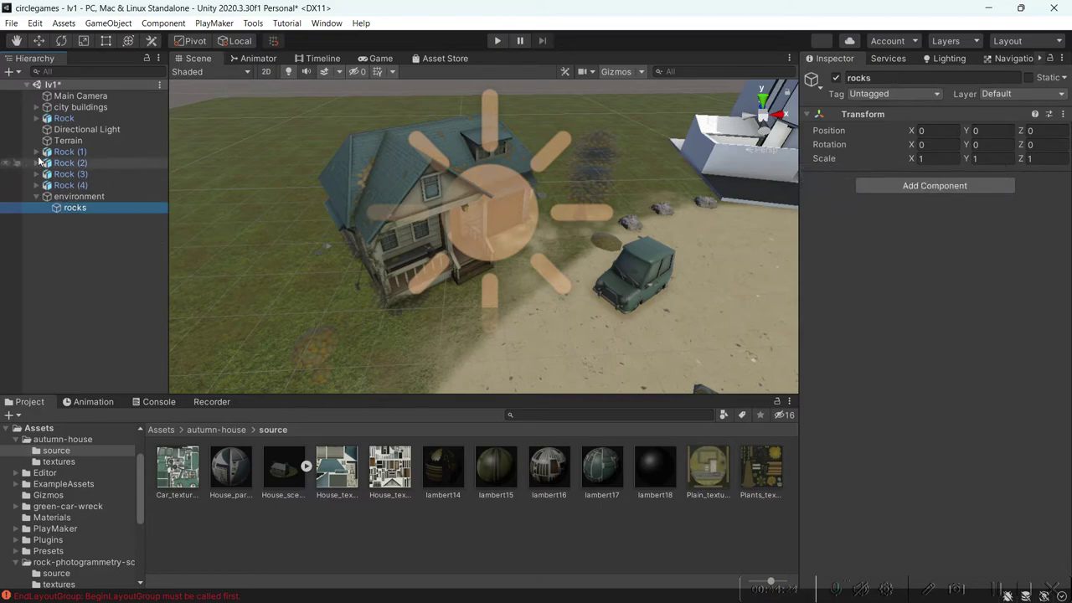
# Parent Rock and Rock (1) through Rock (4) to the "rocks" object and collapse the "environment" group.
pyautogui.click(63, 118)
pyautogui.click(63, 152)
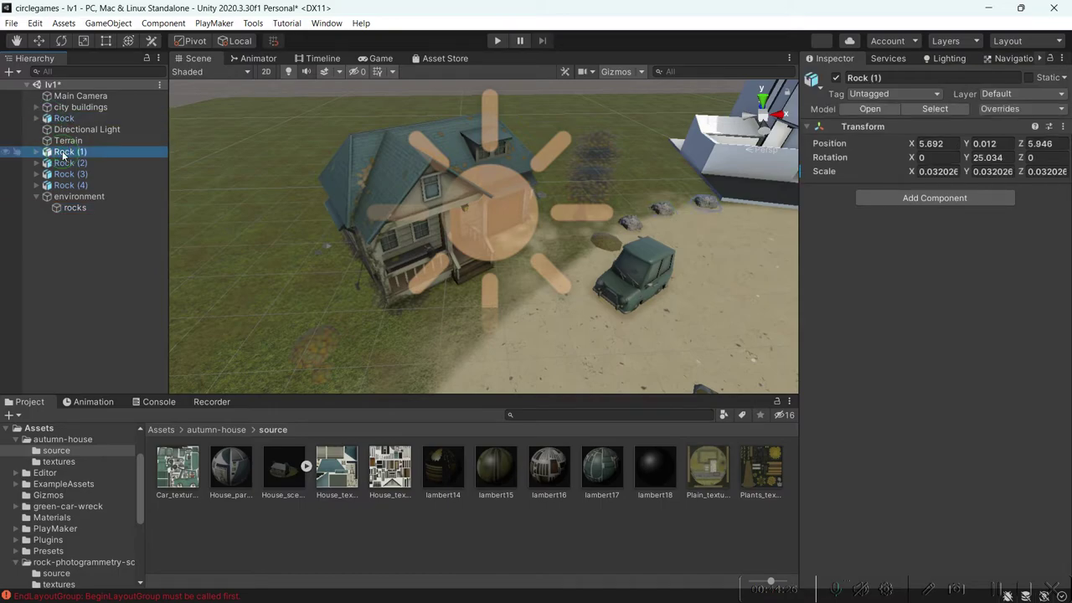
pyautogui.hotkey('shift', 'Down')
pyautogui.hotkey('shift', 'Down')
pyautogui.hotkey('shift', 'Down')
pyautogui.hotkey('shift', 'Down')
pyautogui.click(72, 157)
pyautogui.keyDown('shift'); pyautogui.click(70, 185); pyautogui.keyUp('shift')
pyautogui.keyDown('ctrl'); pyautogui.click(67, 120); pyautogui.keyUp('ctrl')
pyautogui.moveTo(70, 125); pyautogui.dragTo(77, 208)
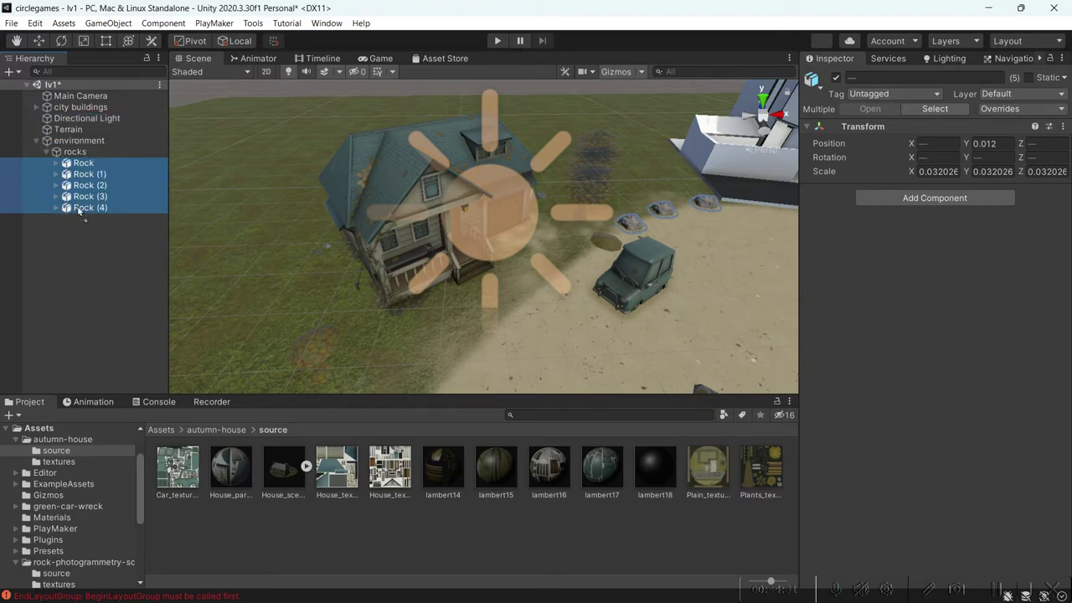
pyautogui.click(46, 150)
pyautogui.click(37, 142)
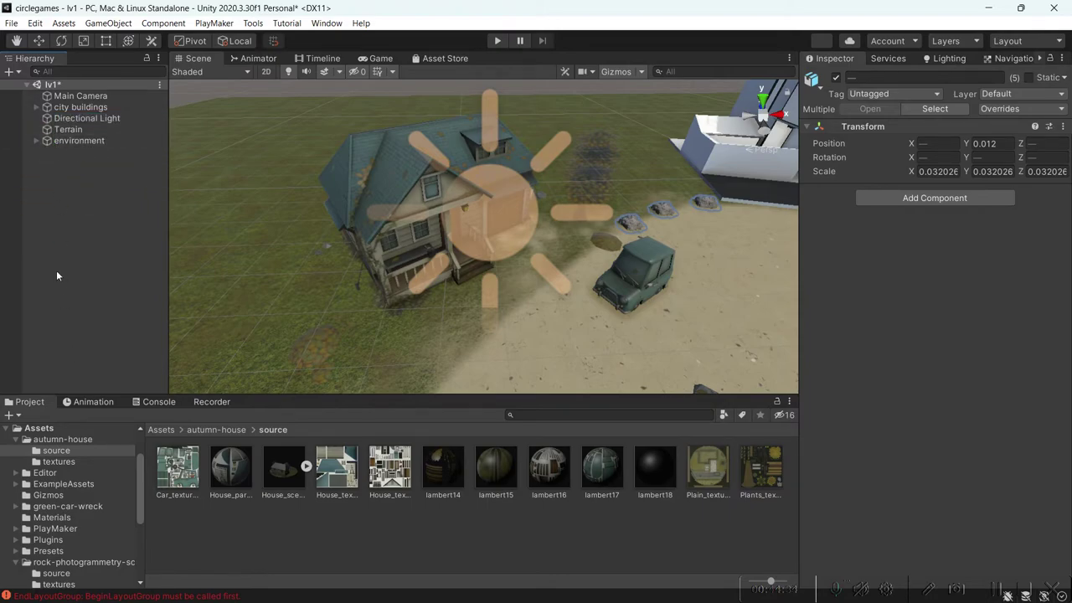
# Create an empty object named "game lv" at the scene root.
pyautogui.click(68, 206)
pyautogui.rightClick(67, 184)
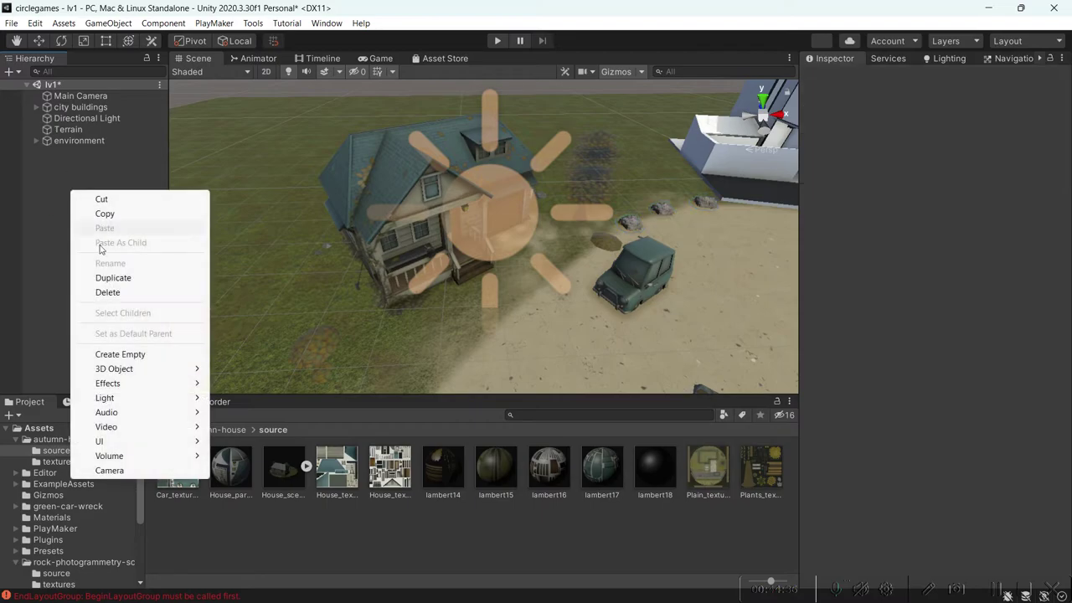
pyautogui.click(126, 354)
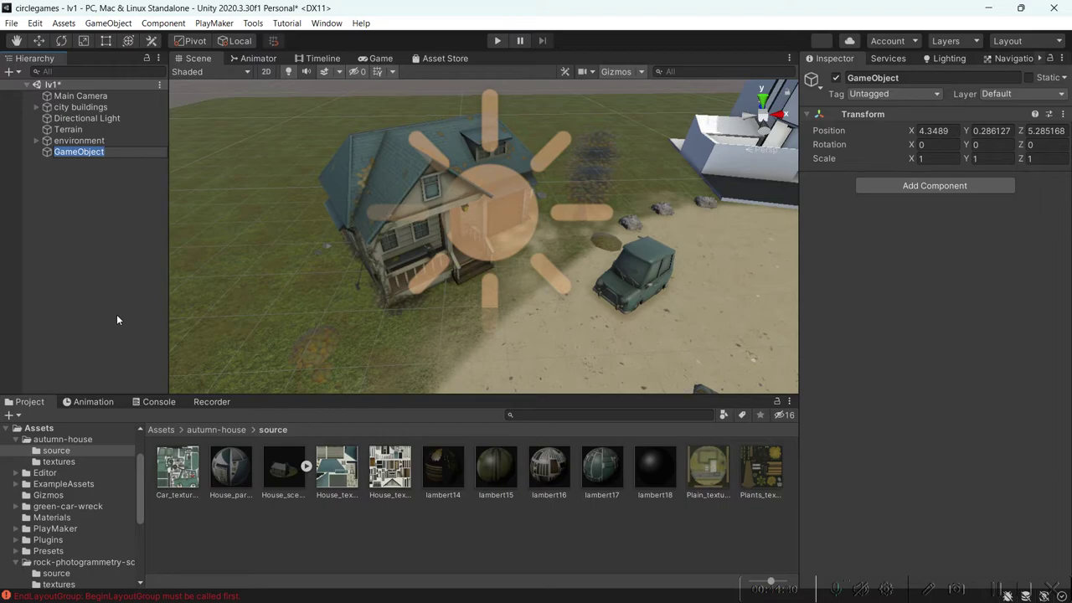
pyautogui.write('game lv')
pyautogui.press('Return')
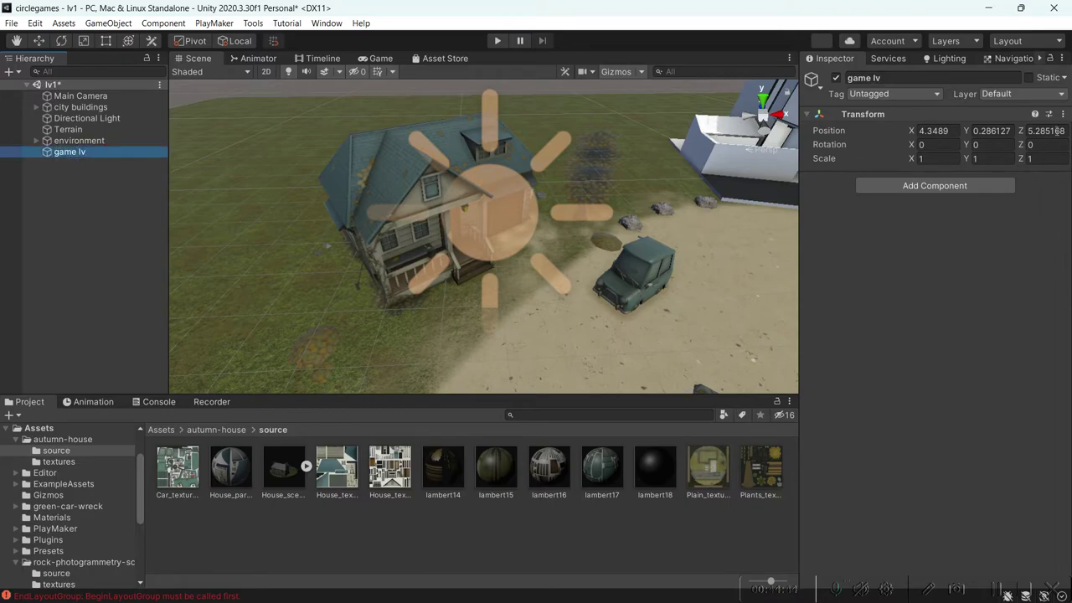
# Reset the "game lv" position to 0, 0, 0 and parent "city buildings" and "environment" to it.
pyautogui.click(1062, 114)
pyautogui.click(949, 128)
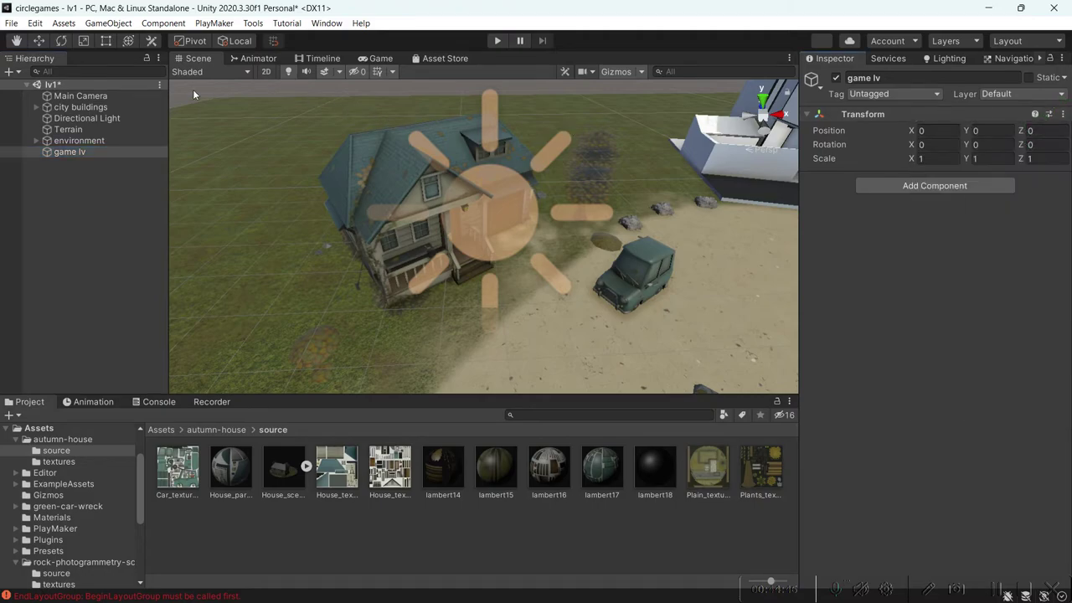
pyautogui.click(79, 107)
pyautogui.keyDown('ctrl'); pyautogui.click(79, 140); pyautogui.keyUp('ctrl')
pyautogui.moveTo(83, 110); pyautogui.dragTo(71, 151)
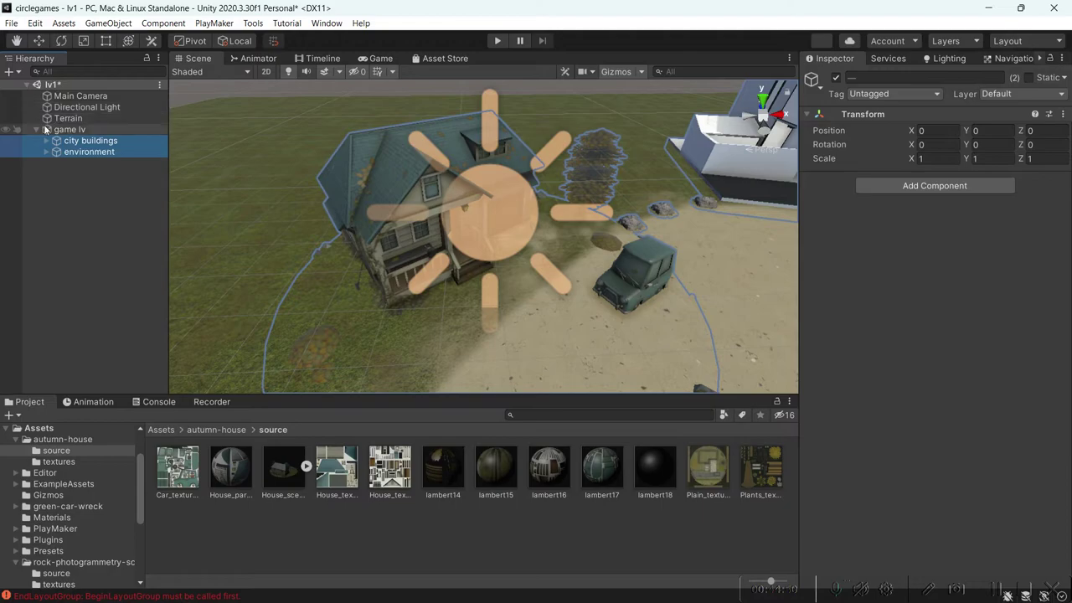
# Parent Terrain to "environment", collapse the "environment" and "game lv" groups, and save the scene.
pyautogui.click(73, 119)
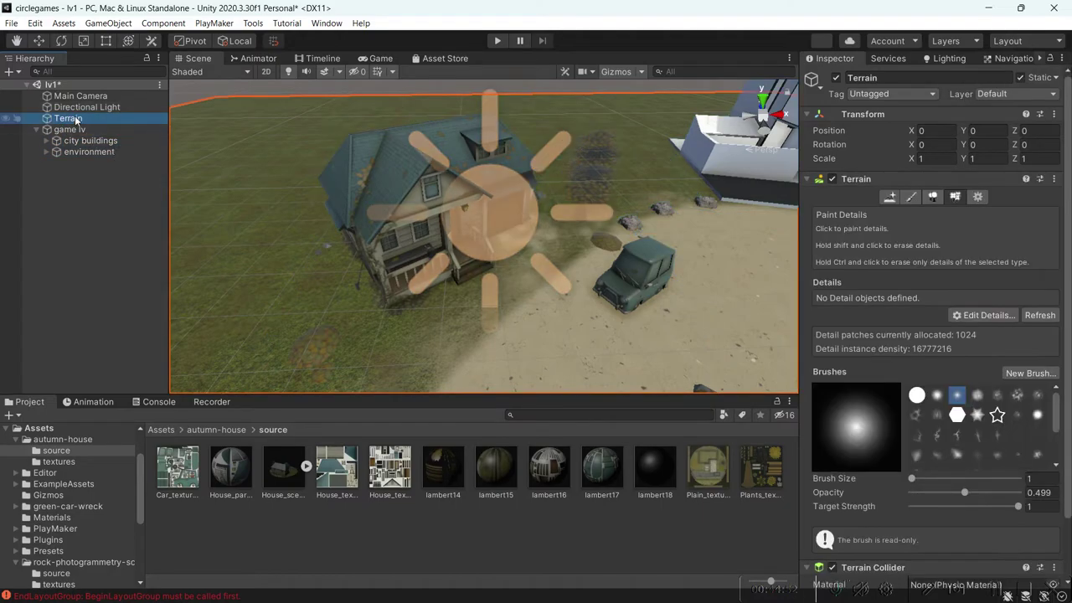
pyautogui.moveTo(76, 121); pyautogui.dragTo(61, 151)
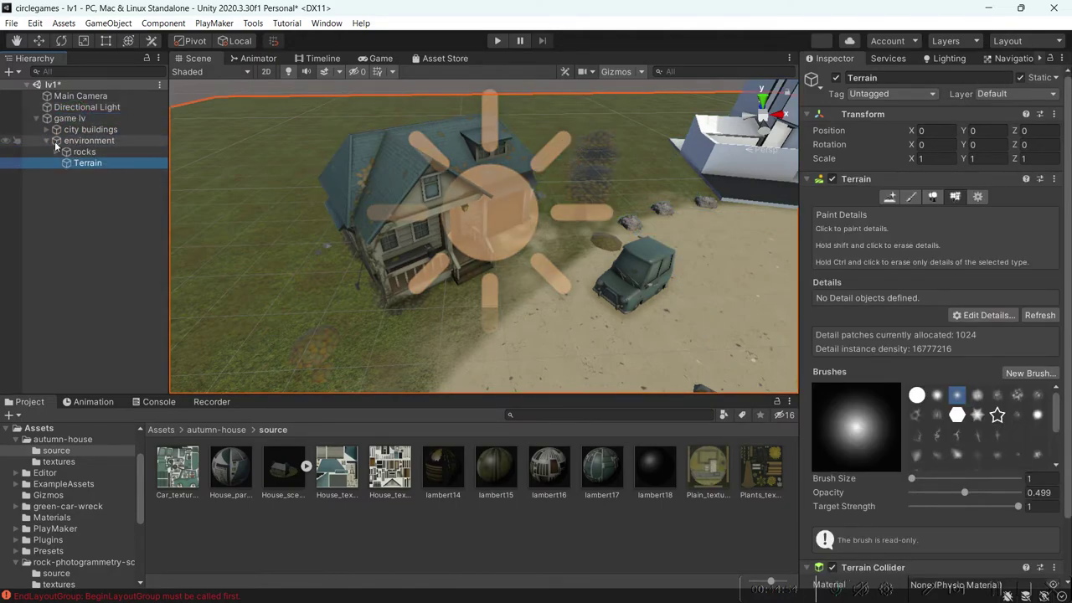
pyautogui.click(47, 142)
pyautogui.click(36, 118)
pyautogui.click(55, 169)
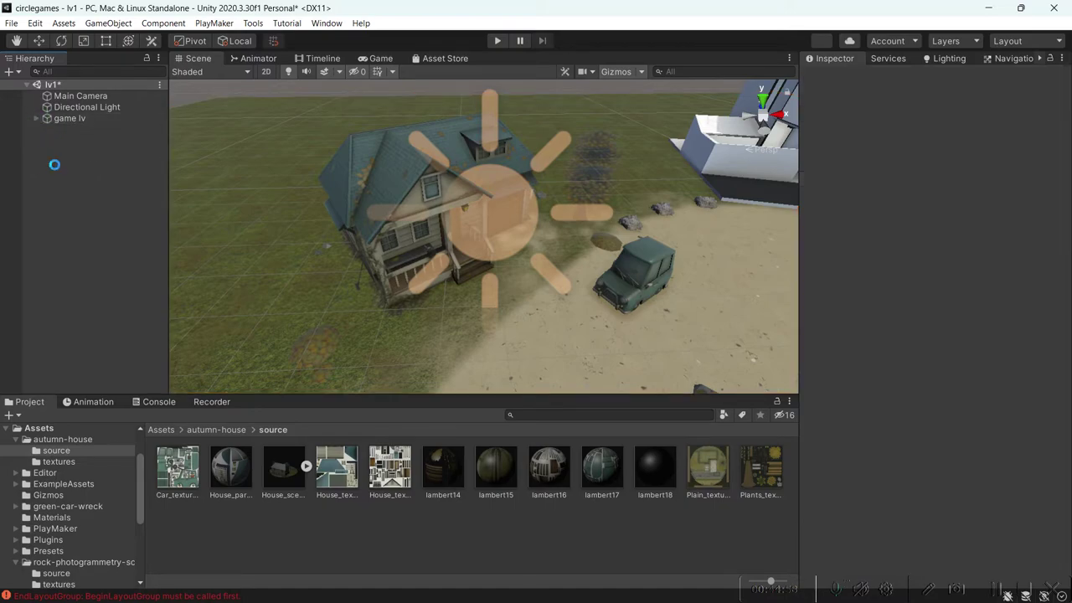
pyautogui.hotkey('ctrl', 's')
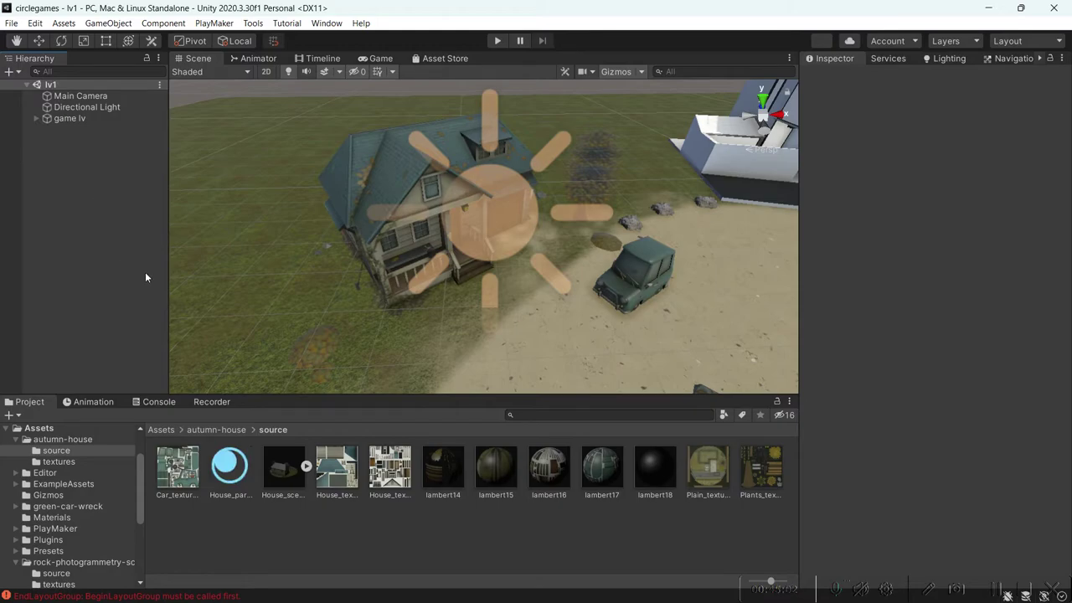
# Create an empty object named "system" at the scene root and reset its position to 0, 0, 0.
pyautogui.rightClick(80, 233)
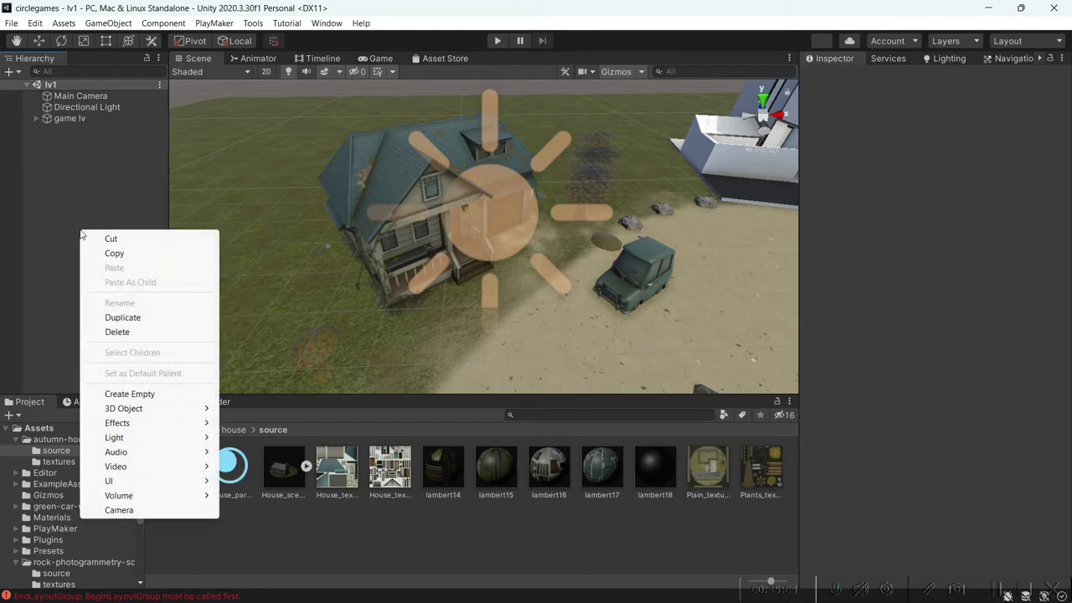
pyautogui.click(128, 394)
pyautogui.write('sys')
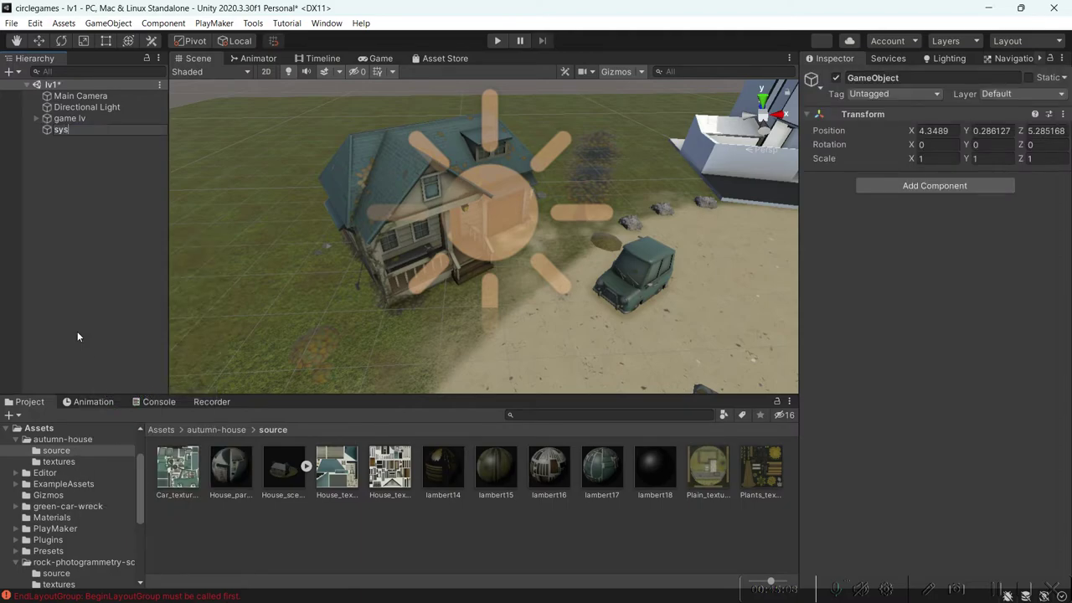
pyautogui.write('tem')
pyautogui.press('Return')
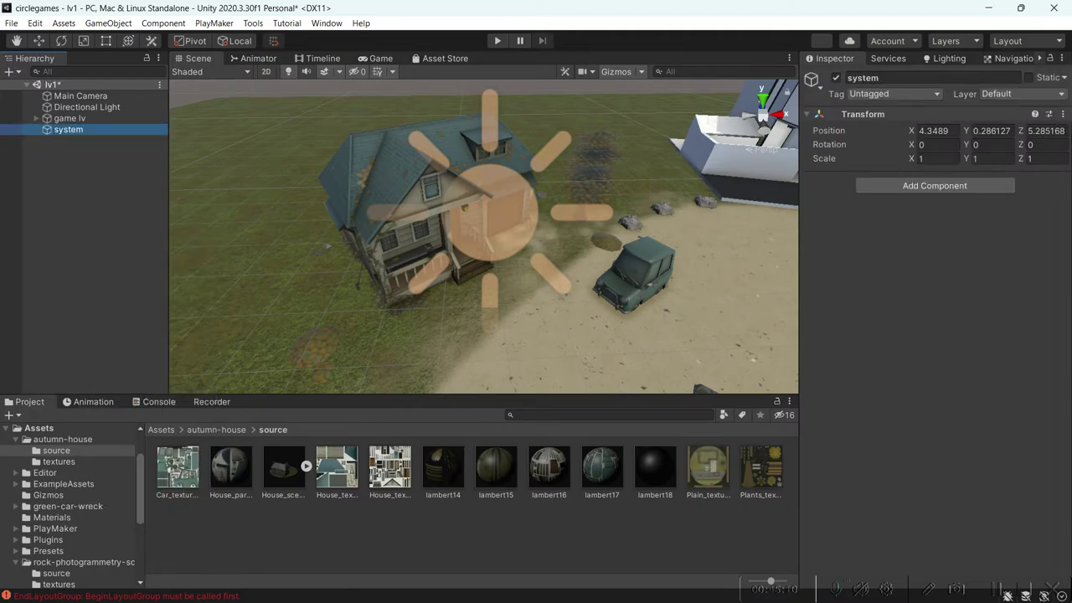
pyautogui.click(1062, 114)
pyautogui.click(947, 127)
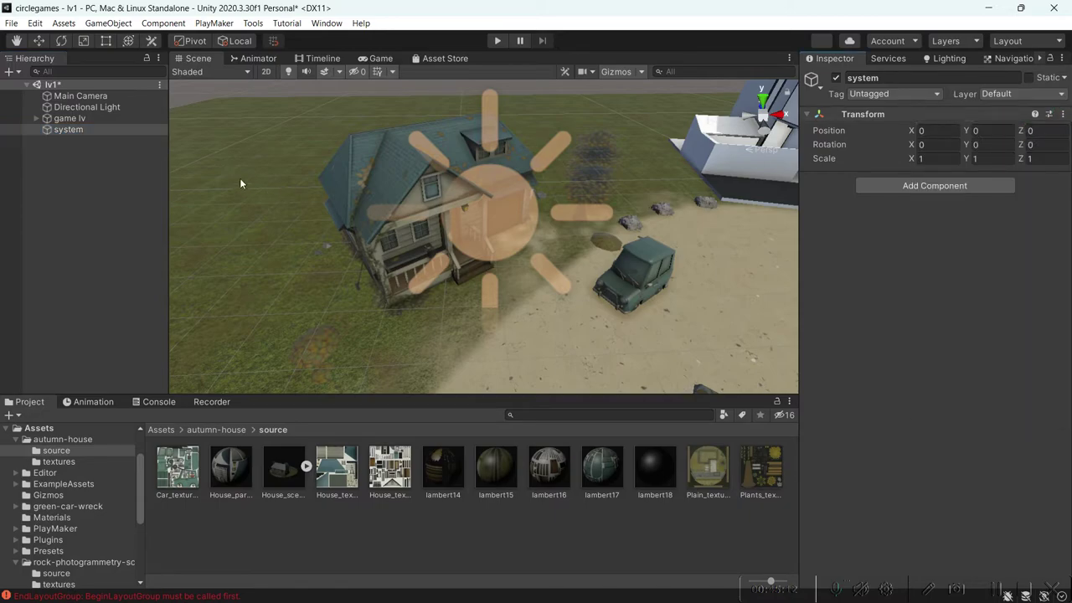
# Create an empty child object named "trigger" inside "system".
pyautogui.rightClick(77, 132)
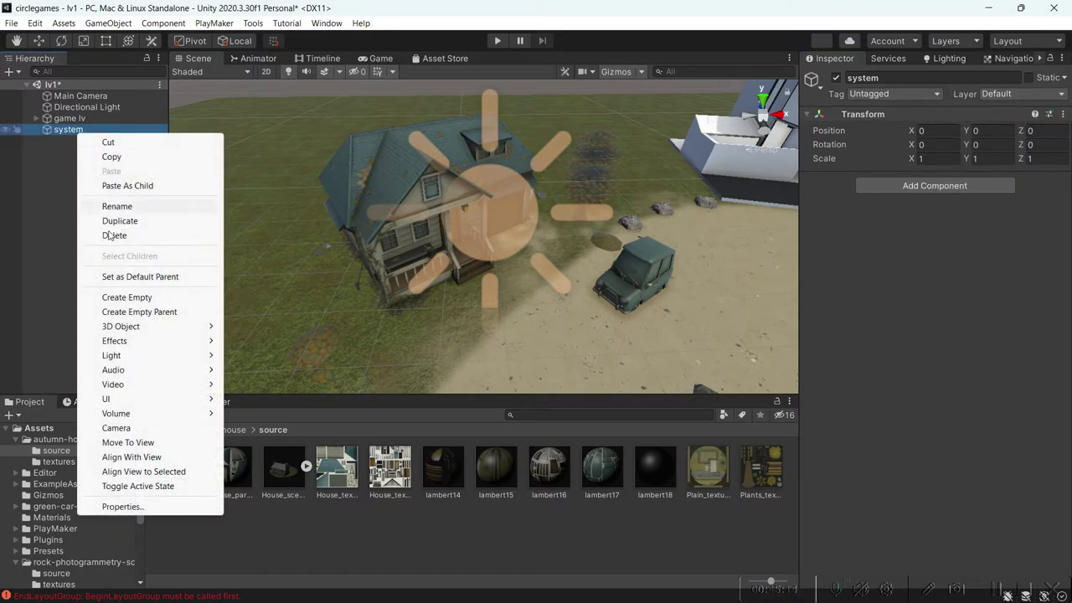
pyautogui.click(137, 300)
pyautogui.write('tri')
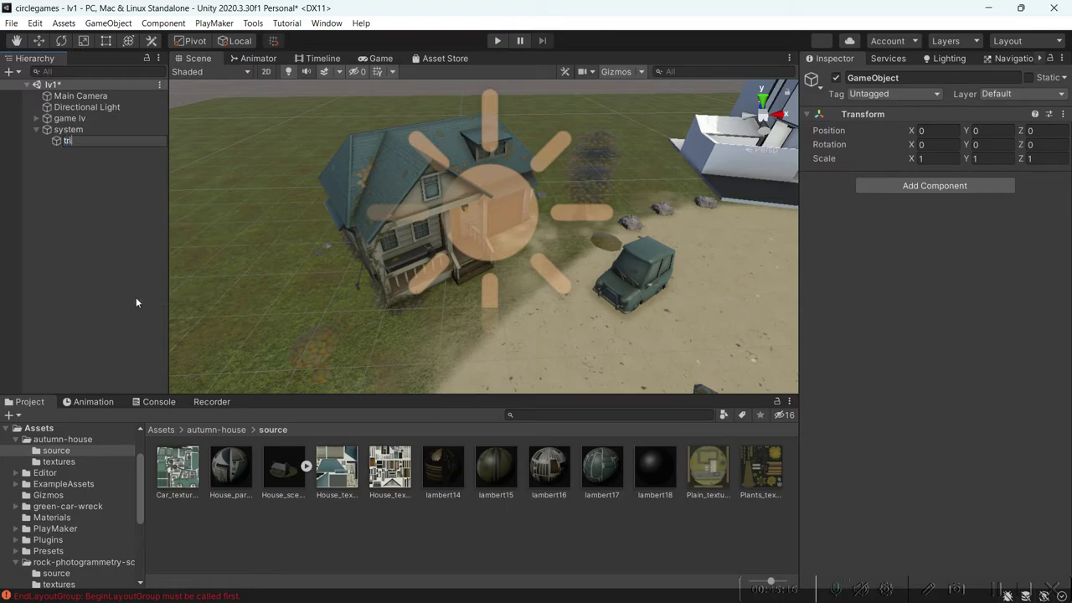
pyautogui.write('gger')
pyautogui.press('Return')
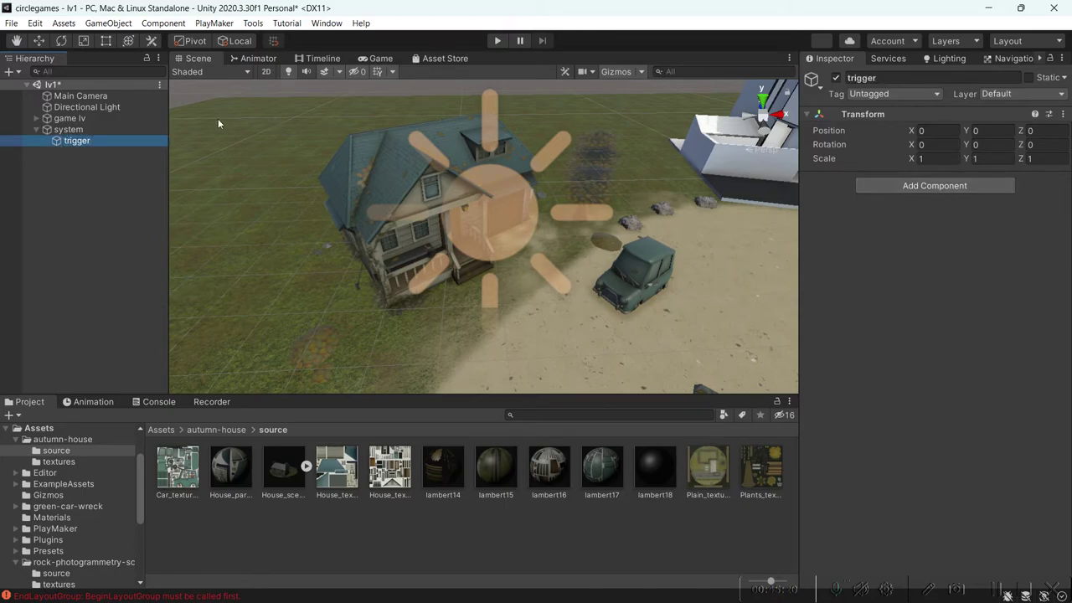
# Add a cube as a child of the "trigger" object.
pyautogui.rightClick(109, 141)
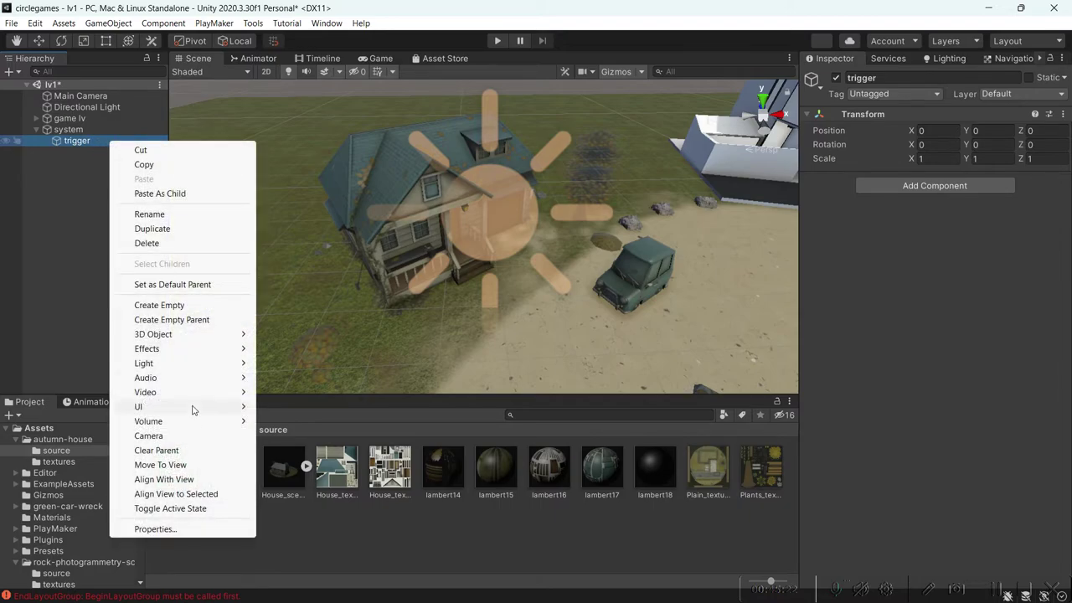
pyautogui.moveTo(222, 338)
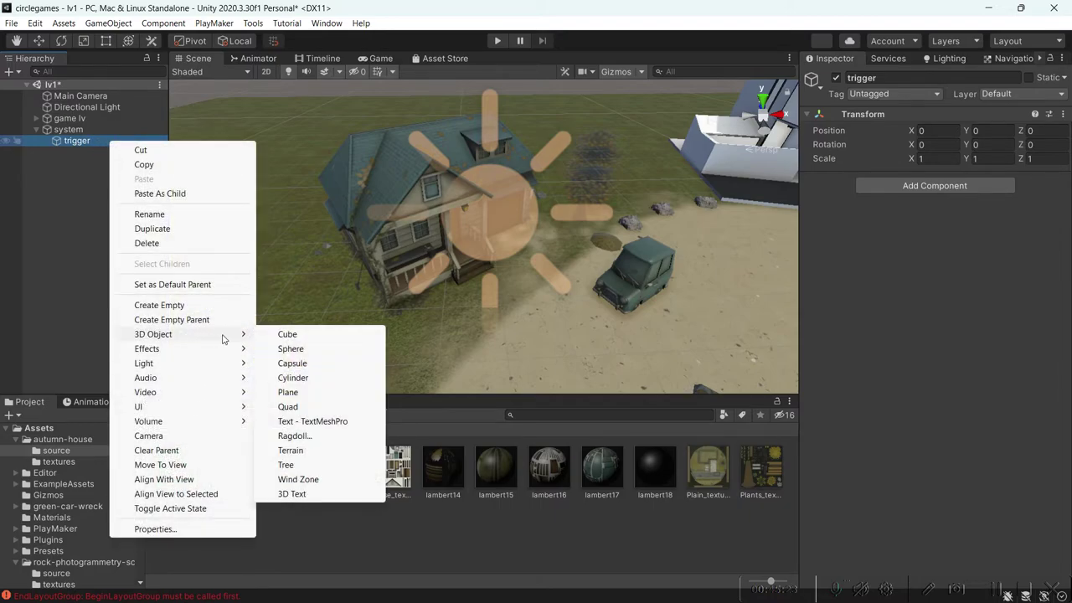
pyautogui.click(284, 338)
# Move the cube across the terrain onto the dirt path near the house, at about X 5.369, Z 5.347.
pyautogui.moveTo(315, 208); pyautogui.dragTo(79, 239, button='right')
pyautogui.moveTo(388, 134); pyautogui.dragTo(490, 159, button='right')
pyautogui.press('w')
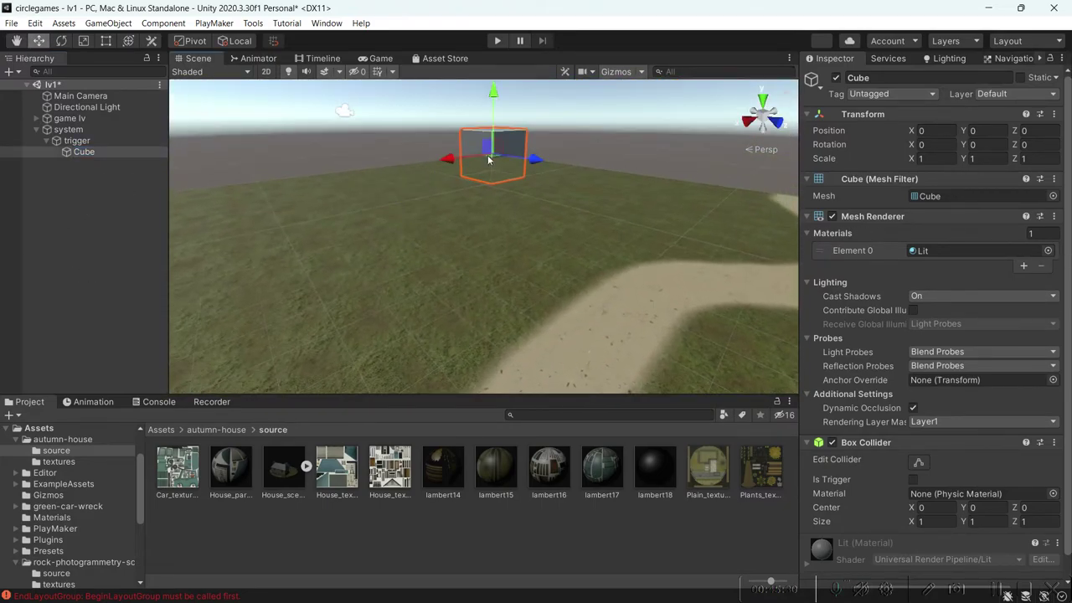
pyautogui.moveTo(492, 161); pyautogui.dragTo(457, 283)
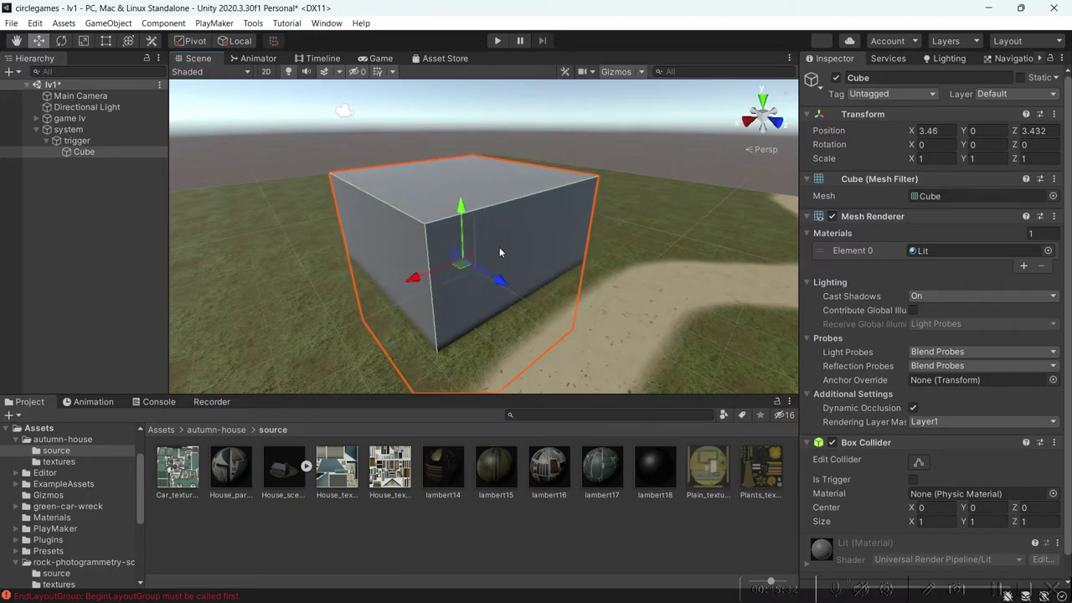
pyautogui.moveTo(496, 251); pyautogui.dragTo(517, 254, button='right')
pyautogui.moveTo(453, 240); pyautogui.dragTo(333, 339)
pyautogui.moveTo(482, 272); pyautogui.dragTo(251, 294, button='right')
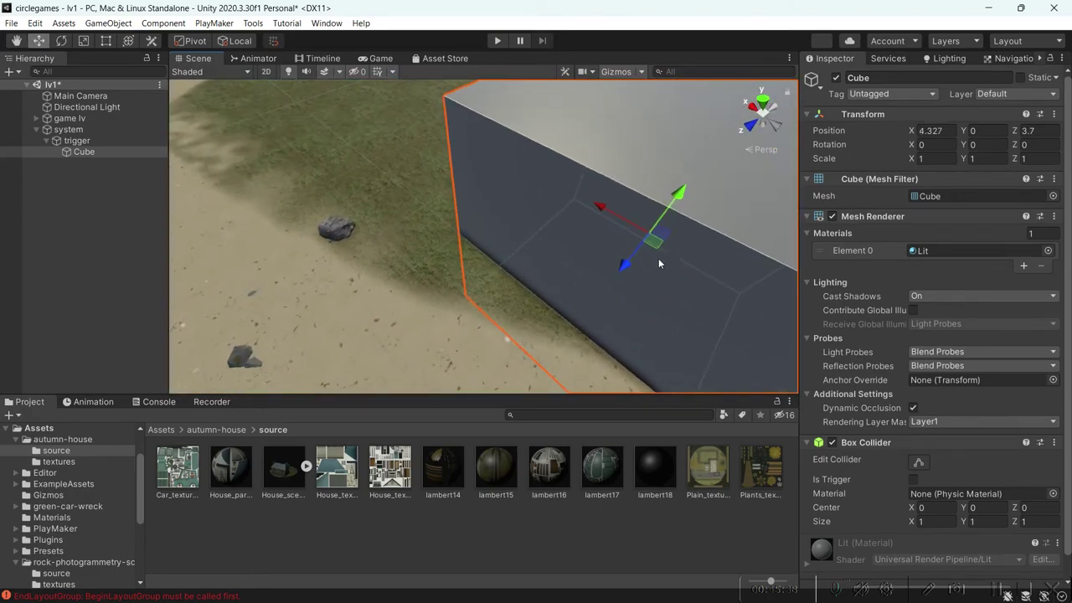
pyautogui.moveTo(654, 252); pyautogui.dragTo(423, 199)
pyautogui.moveTo(423, 199); pyautogui.dragTo(347, 194, button='right')
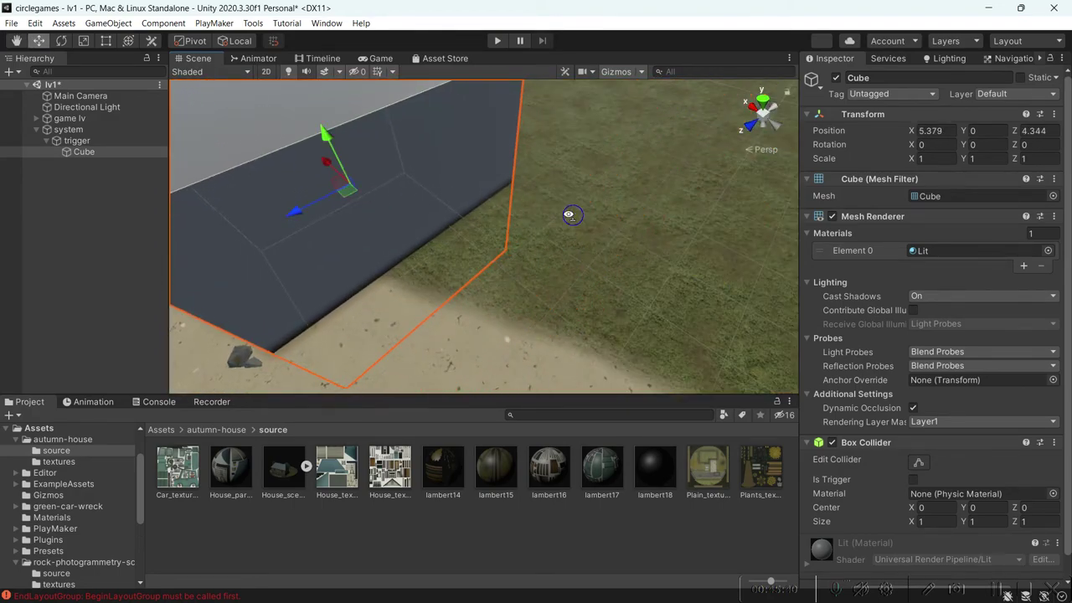
pyautogui.moveTo(575, 215); pyautogui.dragTo(368, 139, button='right')
pyautogui.moveTo(628, 251); pyautogui.dragTo(521, 249, button='right')
pyautogui.moveTo(598, 277); pyautogui.dragTo(427, 238)
pyautogui.moveTo(536, 210); pyautogui.dragTo(392, 188, button='right')
pyautogui.moveTo(392, 187); pyautogui.dragTo(248, 89, button='middle')
pyautogui.moveTo(561, 233); pyautogui.dragTo(535, 283, button='right')
pyautogui.scroll(-3, 535, 283)
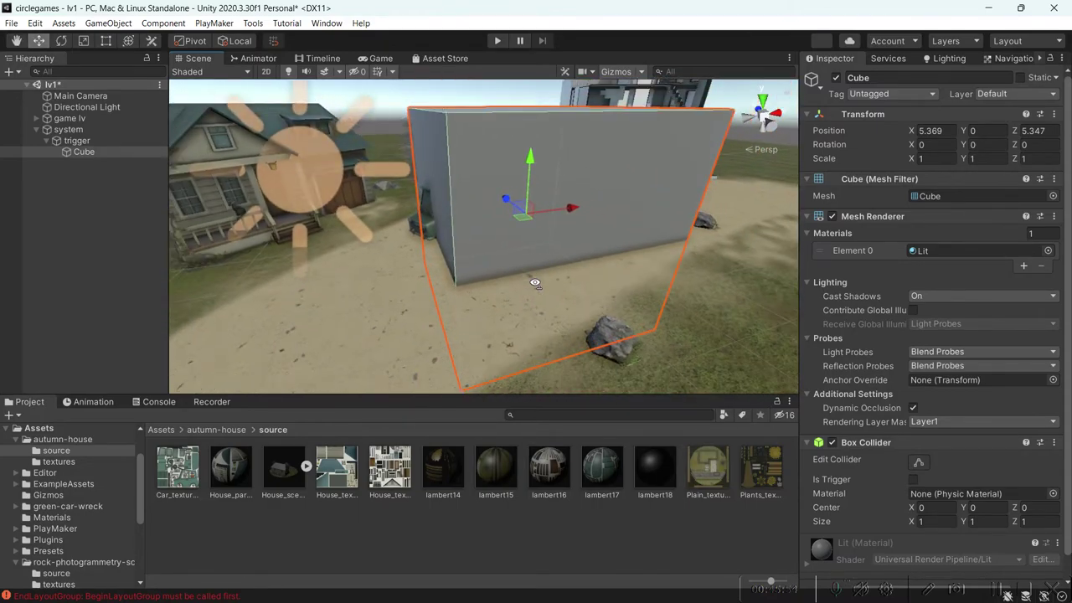
# Rotate the cube about -33 degrees around its Y axis.
pyautogui.moveTo(546, 227); pyautogui.dragTo(529, 223, button='right')
pyautogui.press('e')
pyautogui.moveTo(540, 237); pyautogui.dragTo(574, 262)
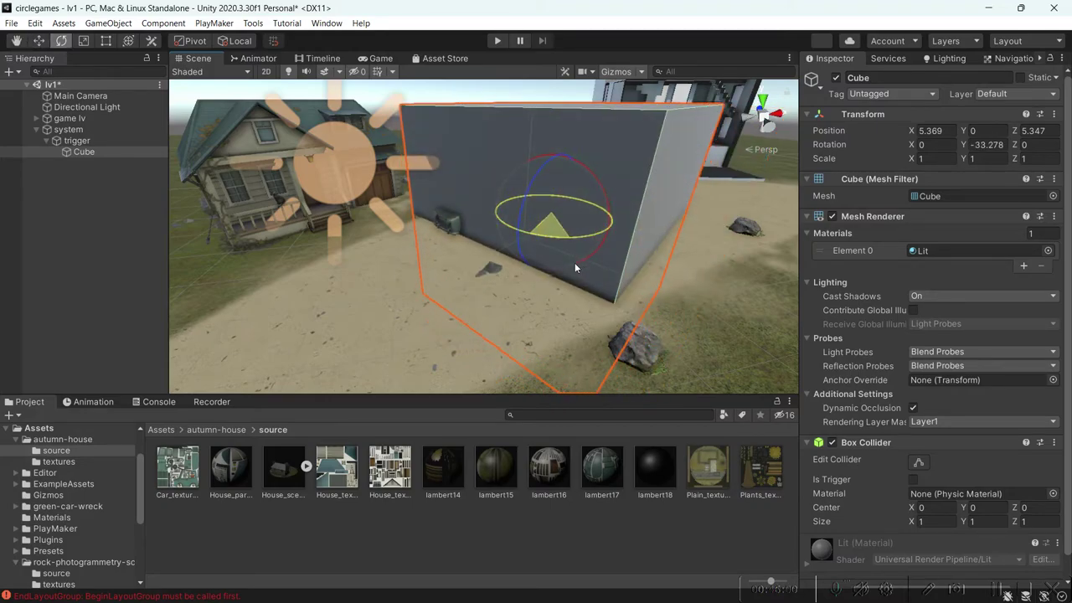
# Scale the cube uniformly to about 0.646 and move it beside the house at about X 4.443, Z 5.302.
pyautogui.press('r')
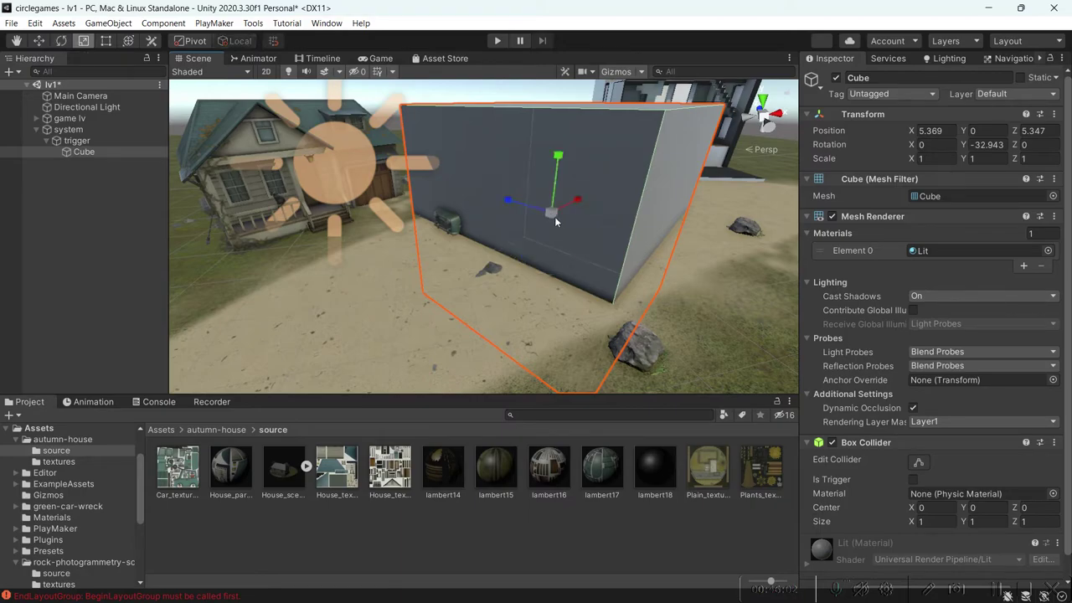
pyautogui.moveTo(548, 217); pyautogui.dragTo(367, 235)
pyautogui.press('w')
pyautogui.moveTo(367, 236); pyautogui.dragTo(387, 212, button='right')
# Align the Main Camera with the current scene view and check the framing in the Game view.
pyautogui.click(52, 97)
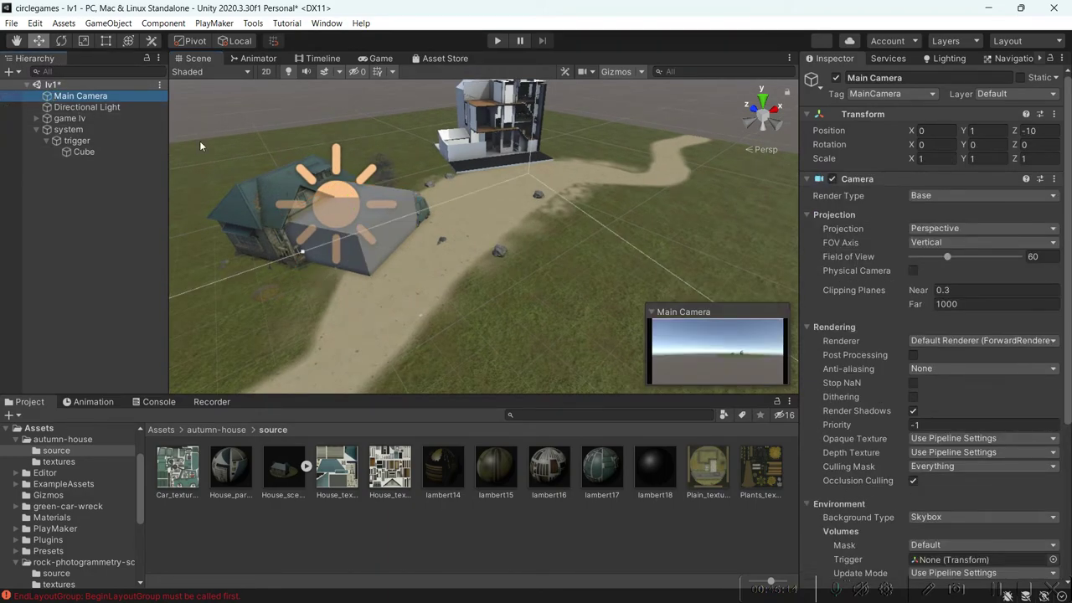
pyautogui.click(379, 59)
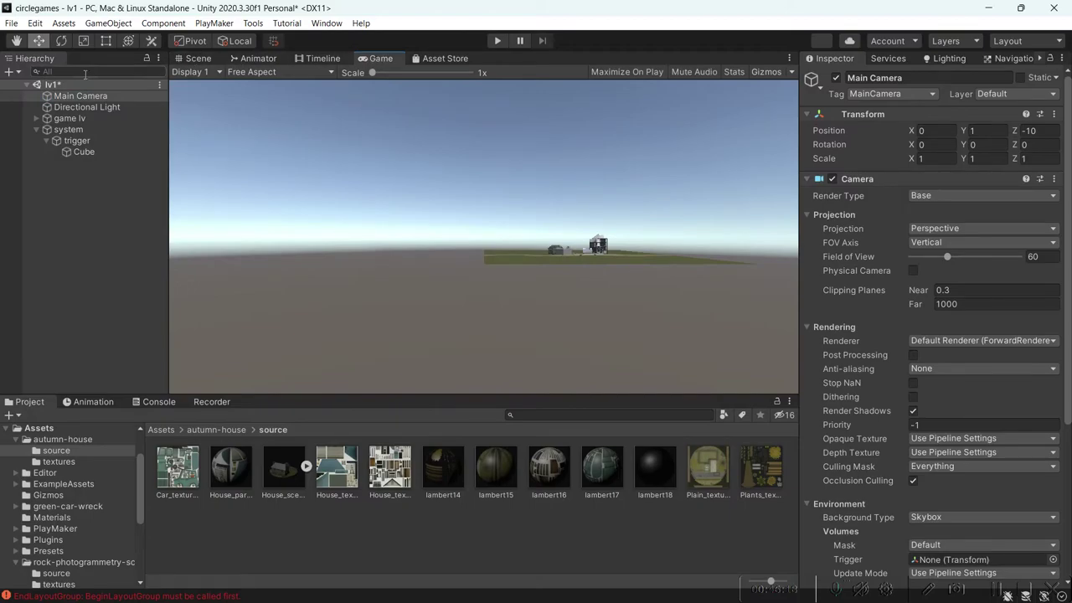
pyautogui.click(198, 59)
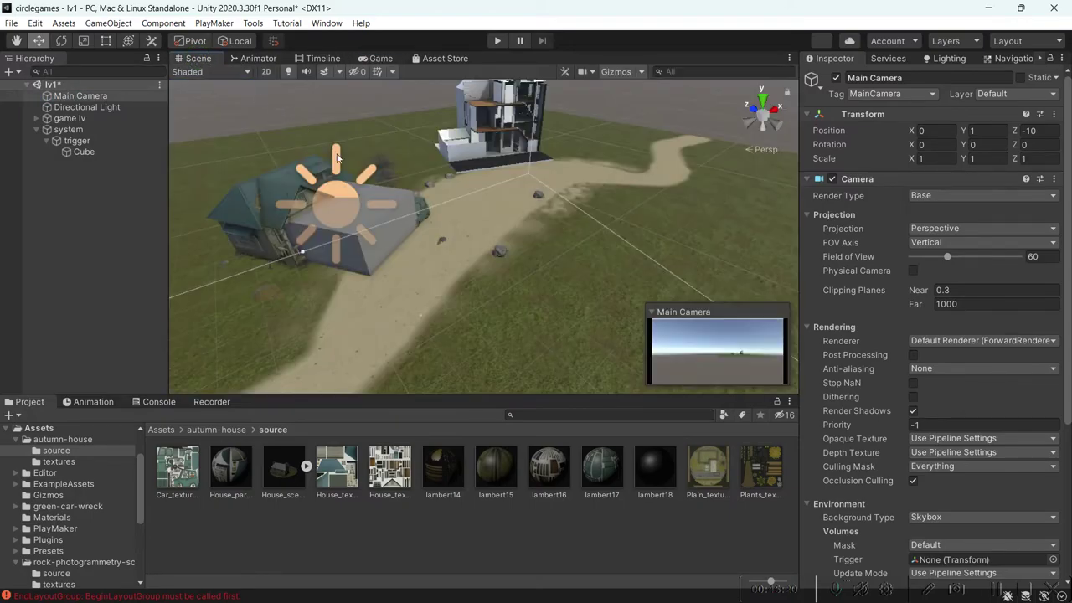
pyautogui.click(117, 23)
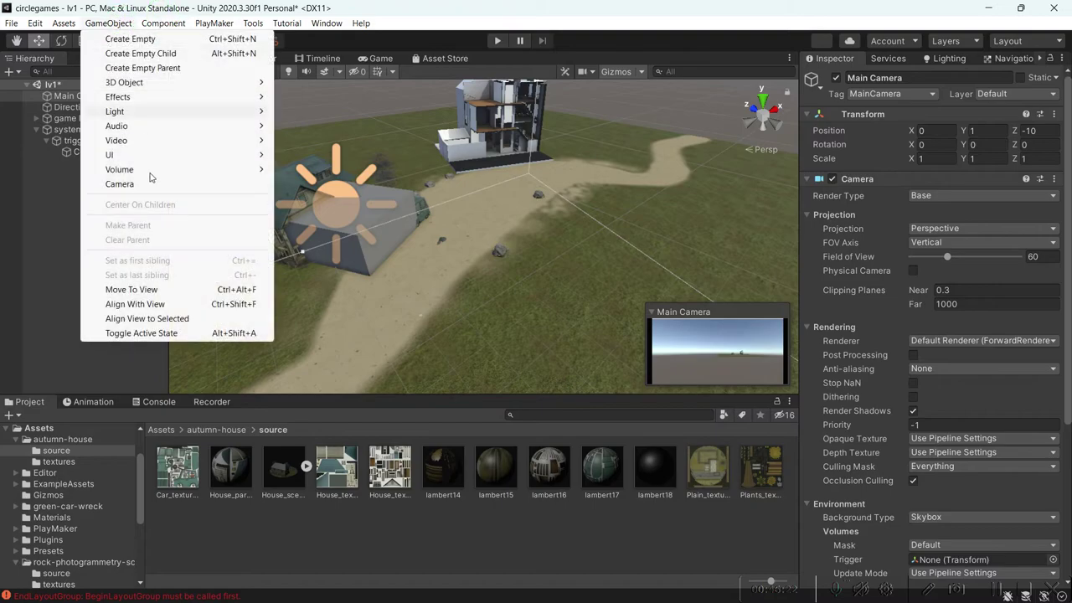
pyautogui.click(146, 303)
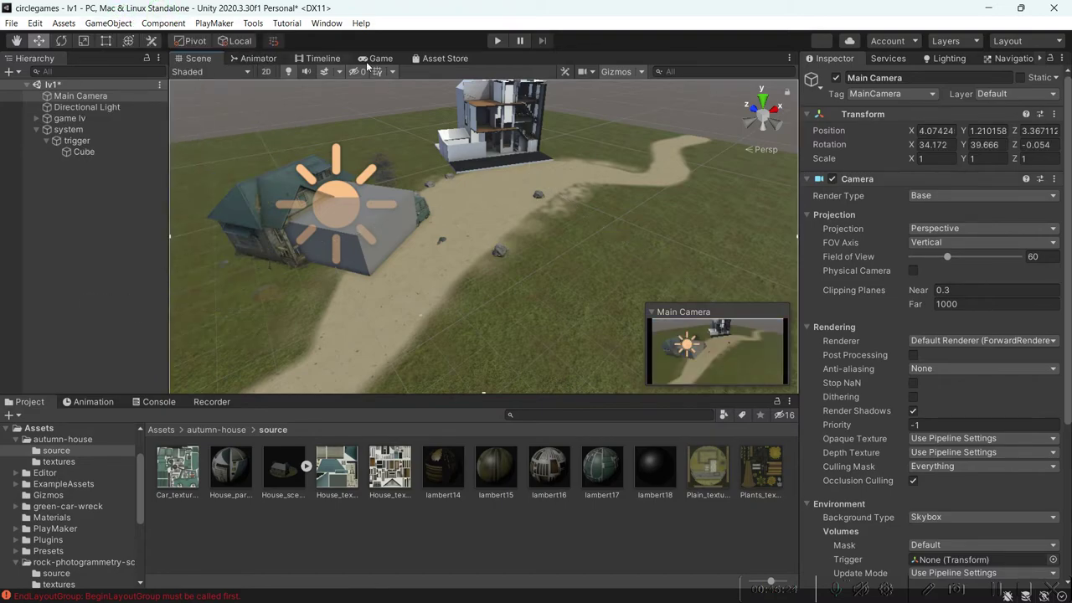
pyautogui.click(380, 59)
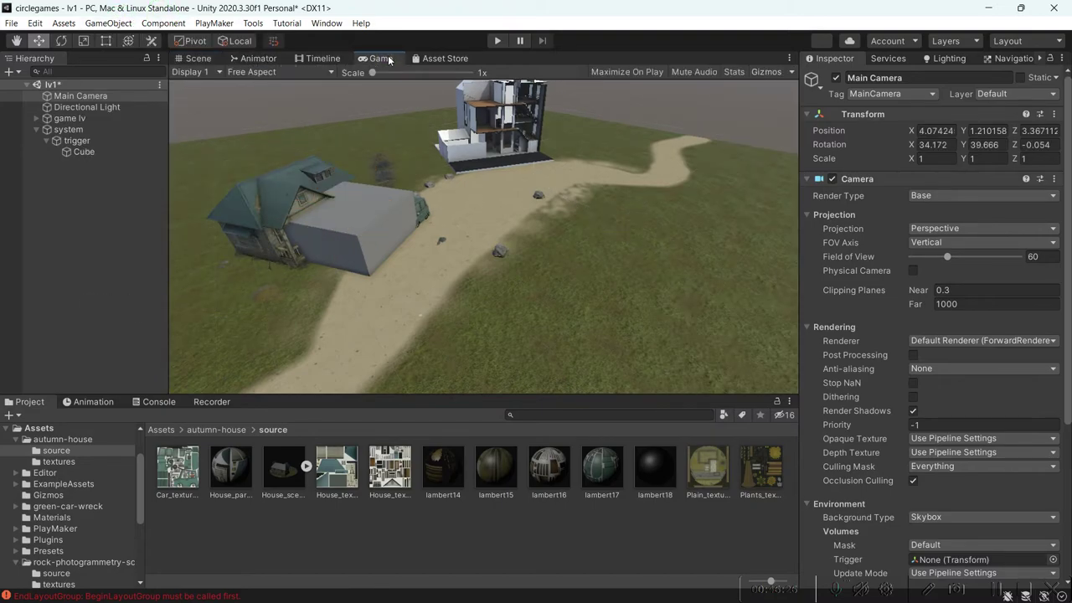
pyautogui.click(199, 58)
pyautogui.press('f')
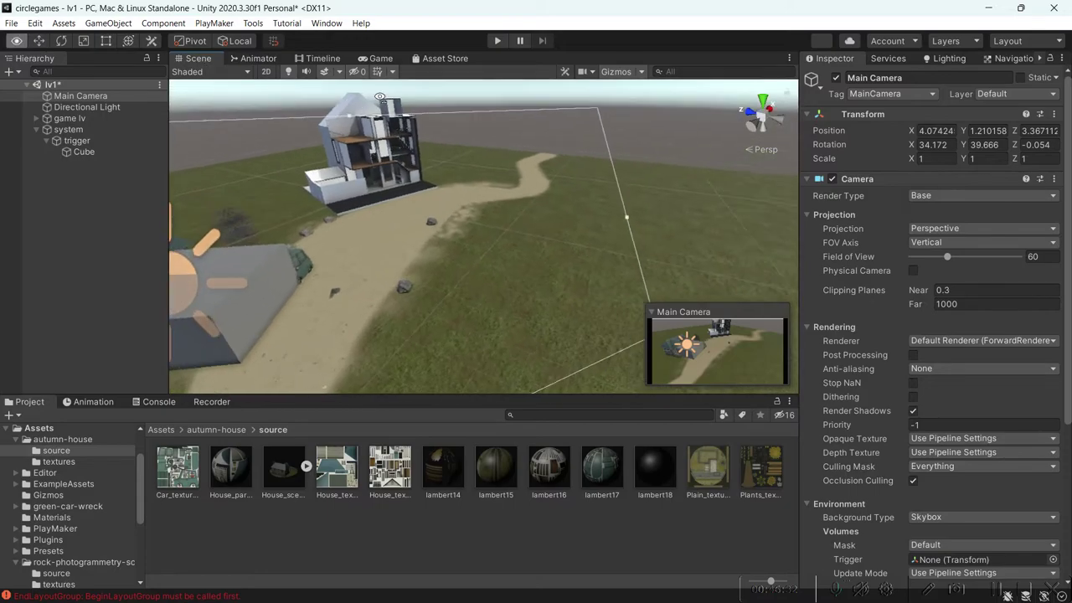
pyautogui.press('r')
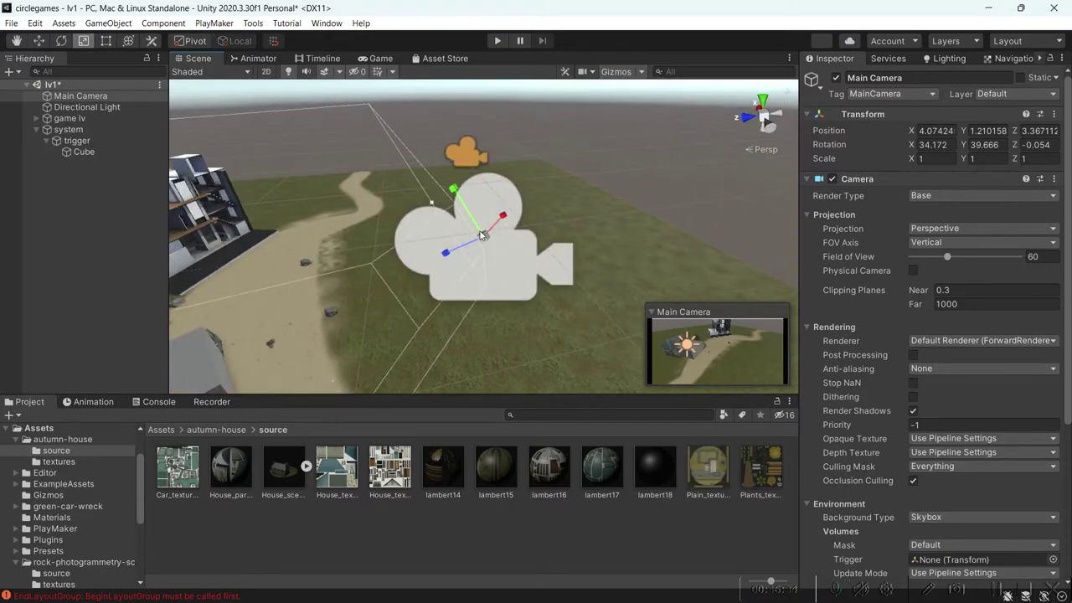
pyautogui.moveTo(484, 240)
pyautogui.mouseDown()
pyautogui.moveTo(504, 279)
pyautogui.moveTo(488, 234)
pyautogui.moveTo(495, 248)
pyautogui.mouseUp()
pyautogui.hotkey('ctrl', 'z')
# Raise the trigger cube to Y 0.2 and shift it slightly to about X 4.466, Z 5.267.
pyautogui.keyDown('alt'); pyautogui.moveTo(426, 220); pyautogui.dragTo(232, 91); pyautogui.keyUp('alt')
pyautogui.keyDown('alt'); pyautogui.moveTo(366, 172); pyautogui.dragTo(496, 240); pyautogui.keyUp('alt')
pyautogui.scroll(5, 339, 175)
pyautogui.click(492, 233)
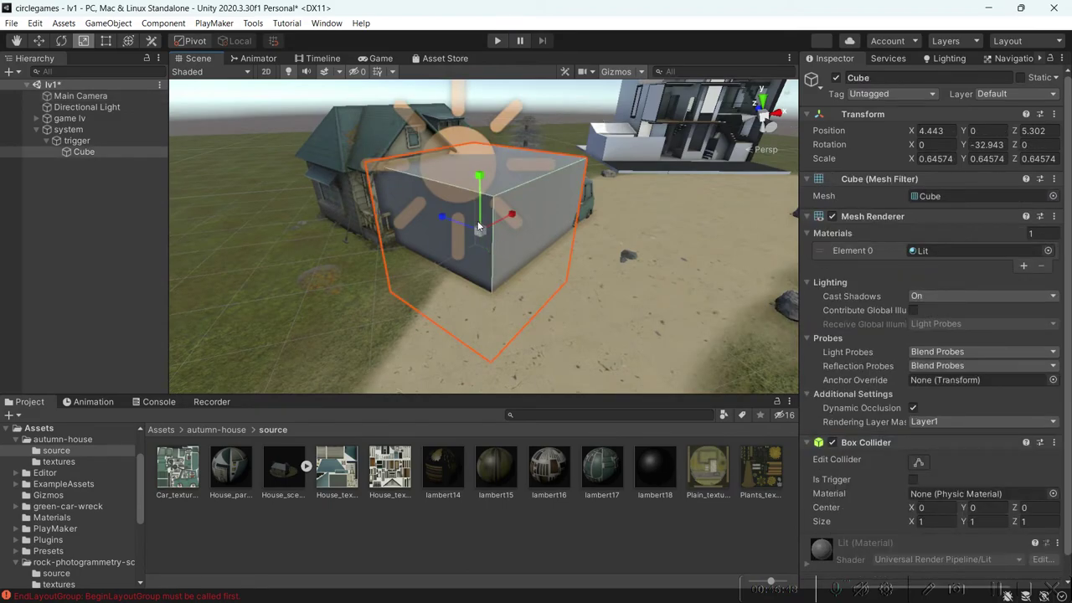
pyautogui.press('w')
pyautogui.moveTo(479, 174); pyautogui.dragTo(520, 199)
pyautogui.moveTo(521, 199); pyautogui.dragTo(542, 206, button='middle')
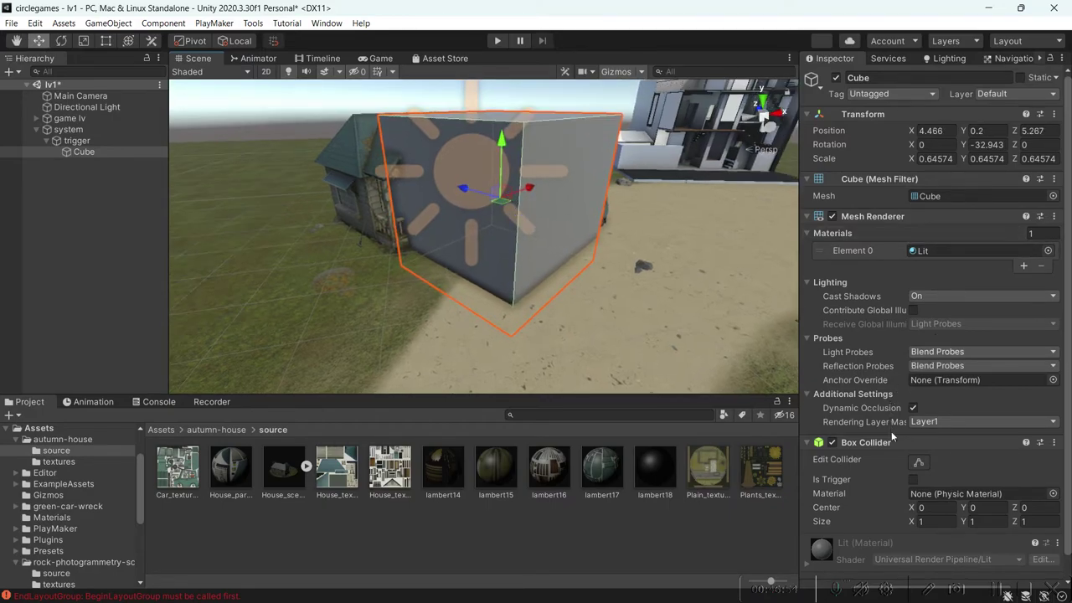
# Add a PlayMakerFSM component to the trigger cube.
pyautogui.scroll(-2, 891, 429)
pyautogui.click(931, 572)
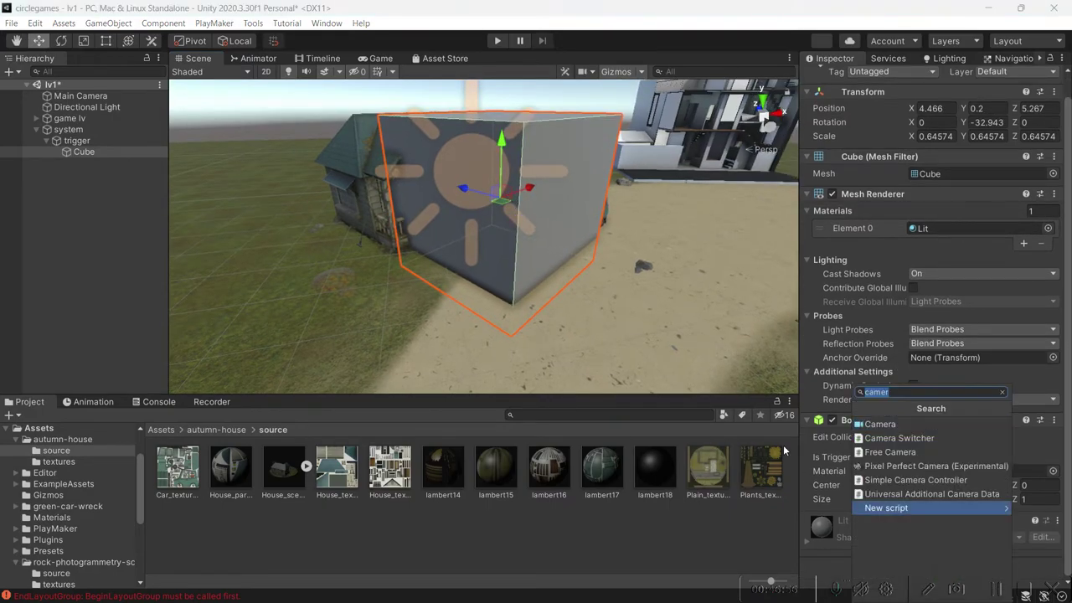
pyautogui.write('fsm')
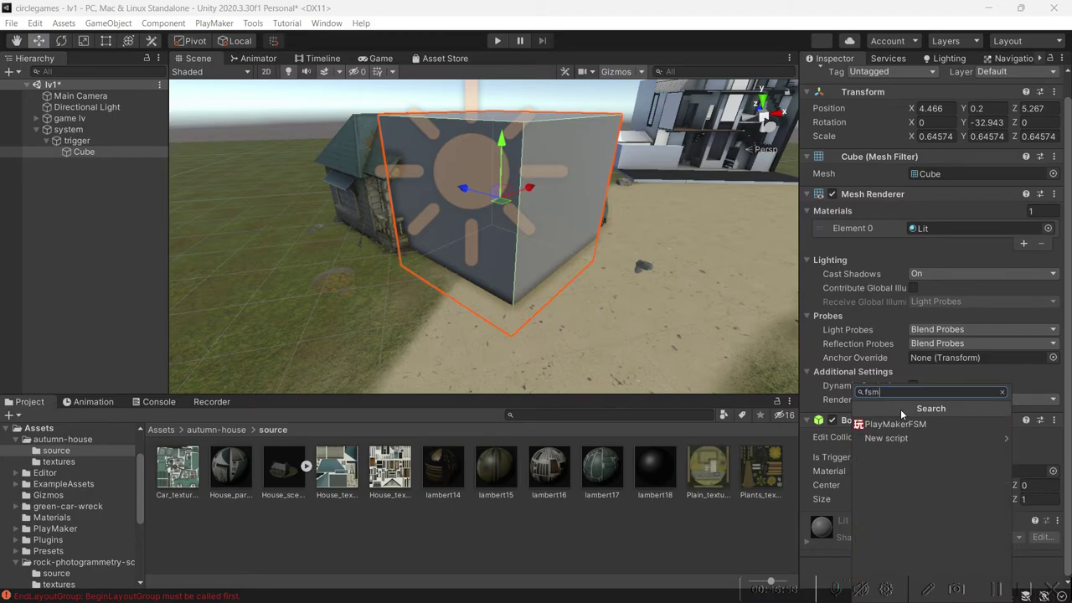
pyautogui.click(896, 424)
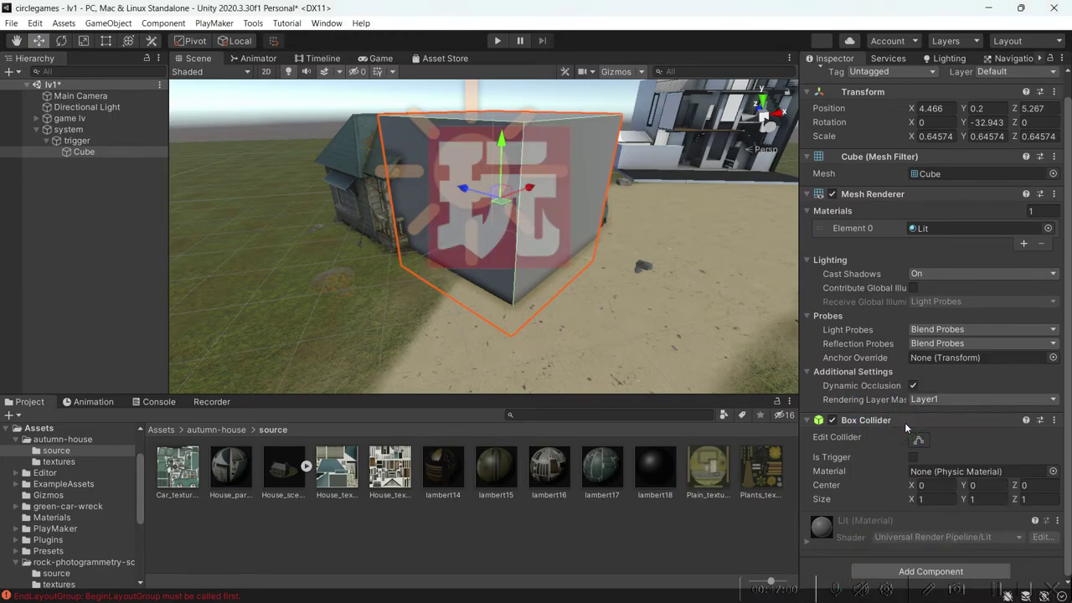
# Name the cube's FSM "trigger" and open it for editing in the PlayMaker editor.
pyautogui.click(973, 537)
pyautogui.write('t')
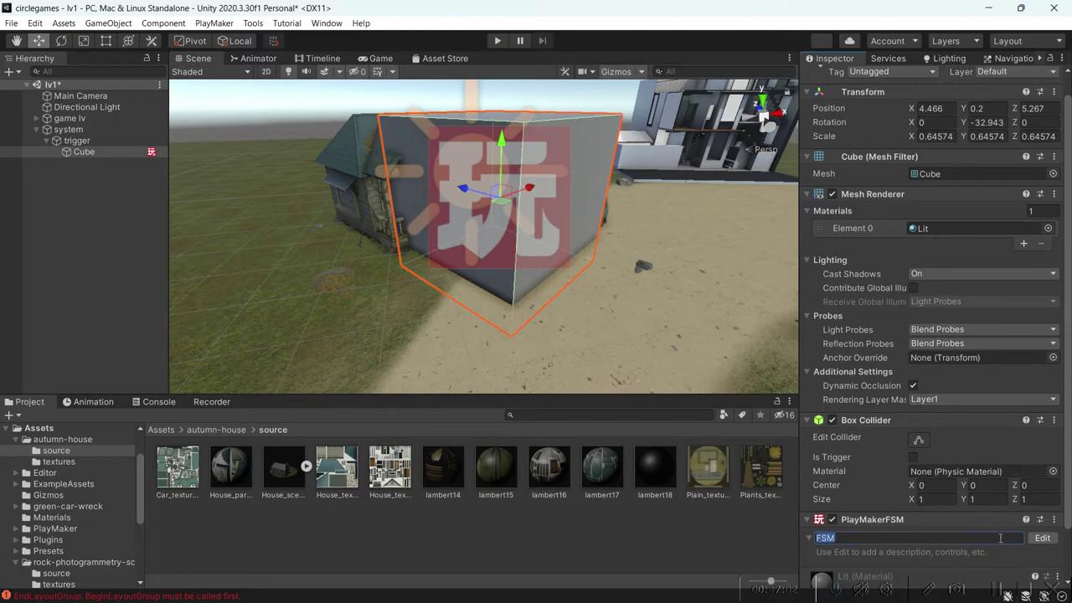
pyautogui.write('rigger')
pyautogui.click(1042, 537)
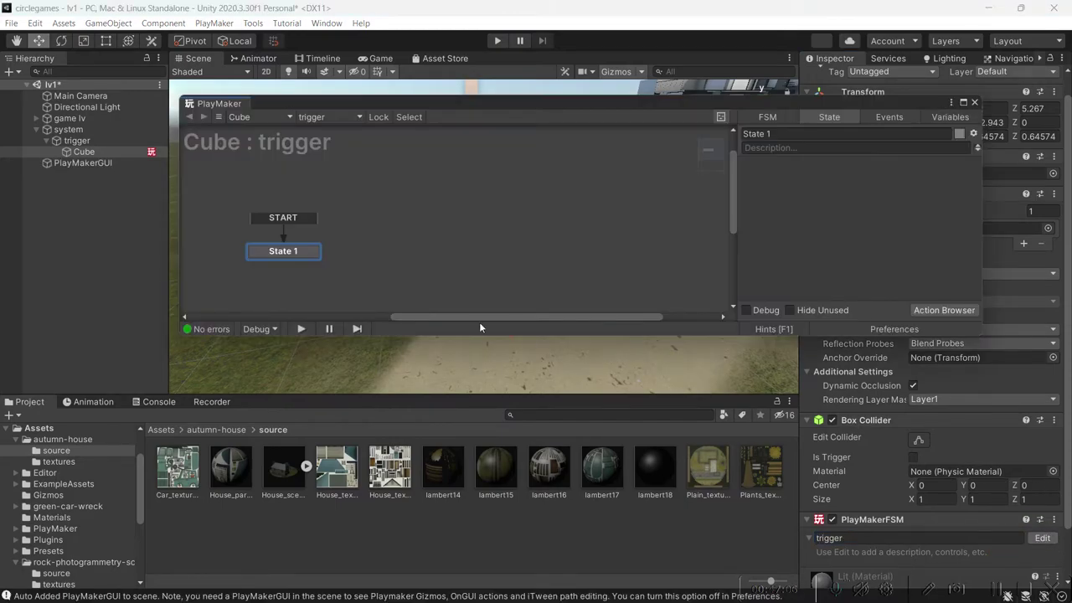
# Add a physics Trigger Event action to State 1 of the cube's FSM.
pyautogui.doubleClick(802, 179)
pyautogui.write('tr')
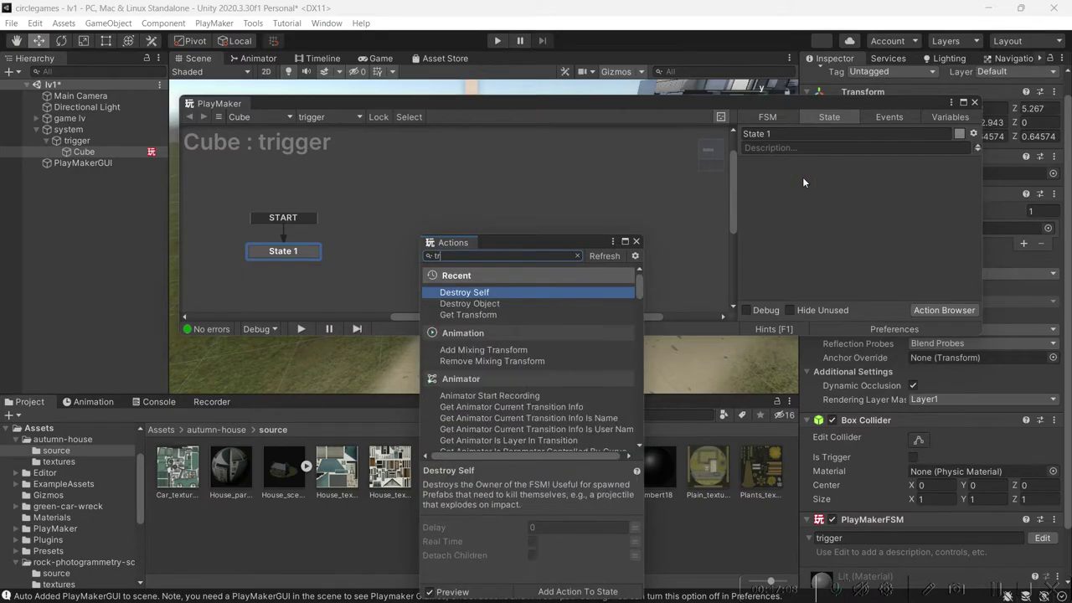
pyautogui.write('igger')
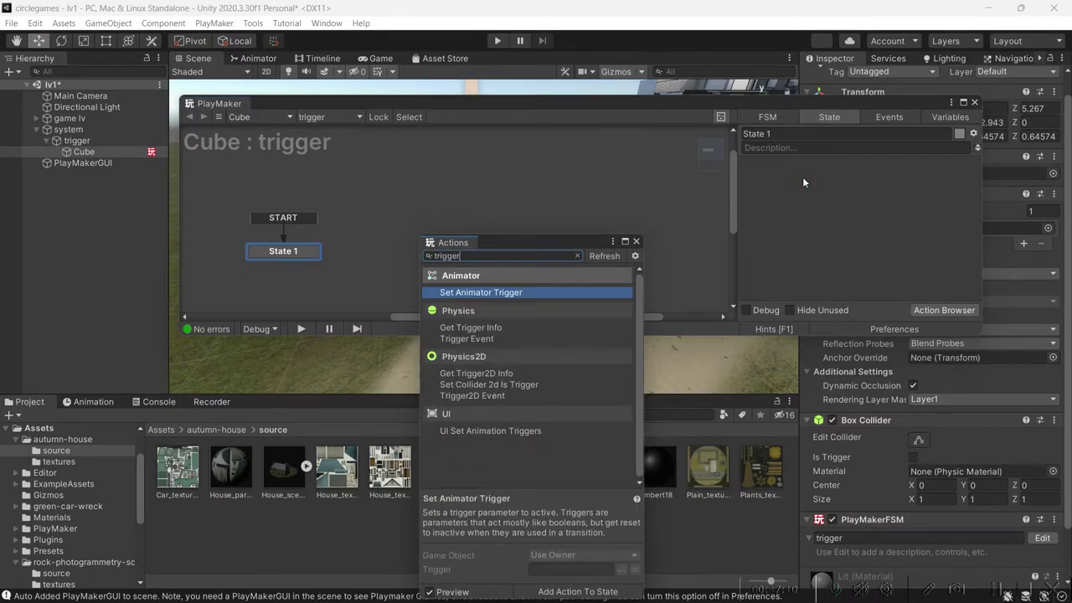
pyautogui.doubleClick(480, 339)
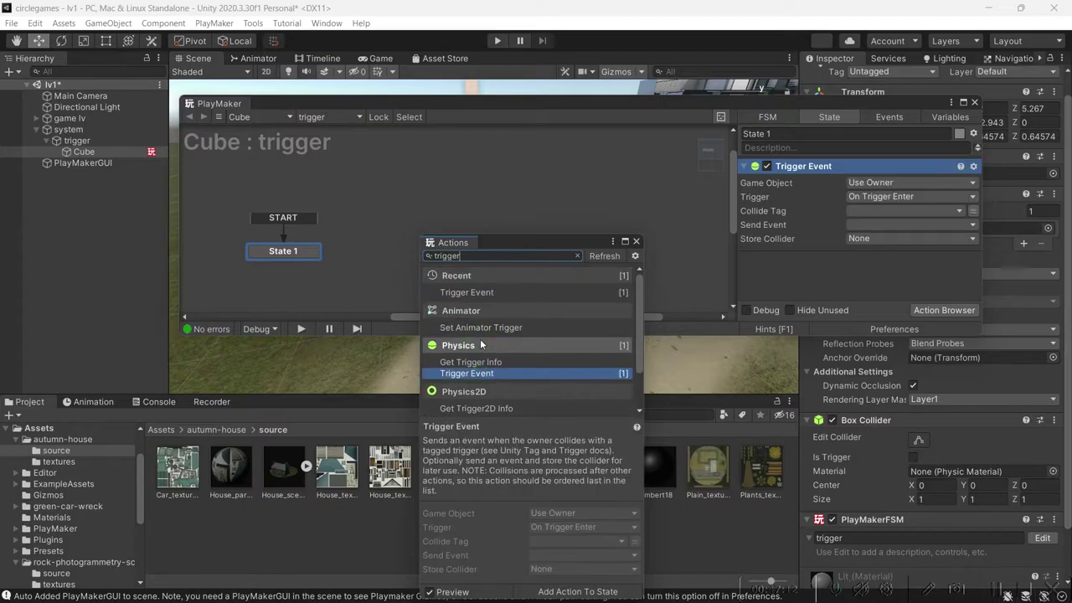
pyautogui.click(635, 242)
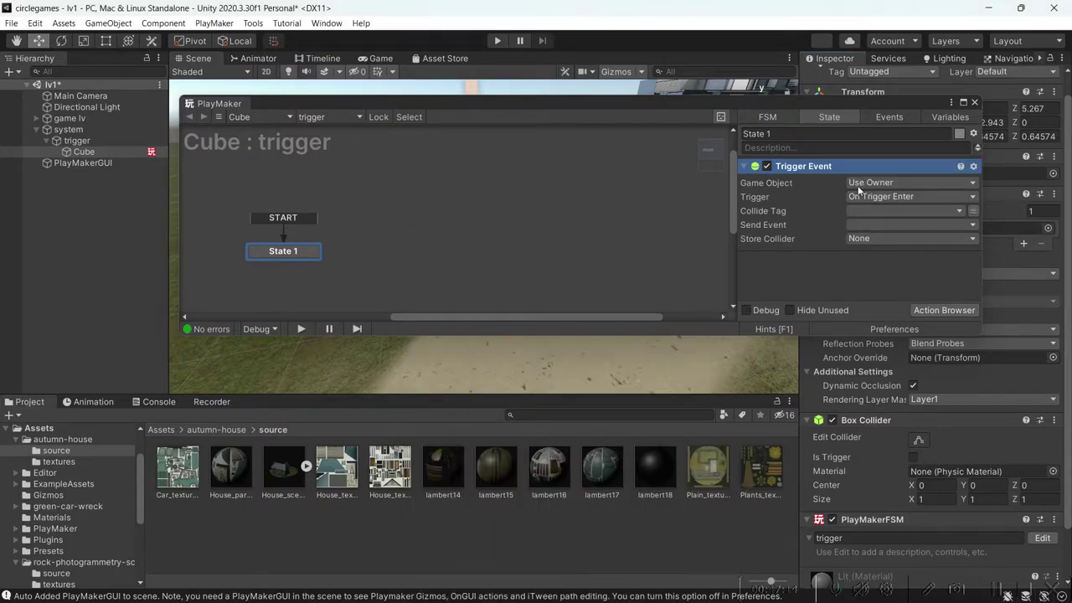
# Set the Trigger Event's collide tag to MainCamera and make it send the TRIGGER ENTER system event.
pyautogui.click(884, 208)
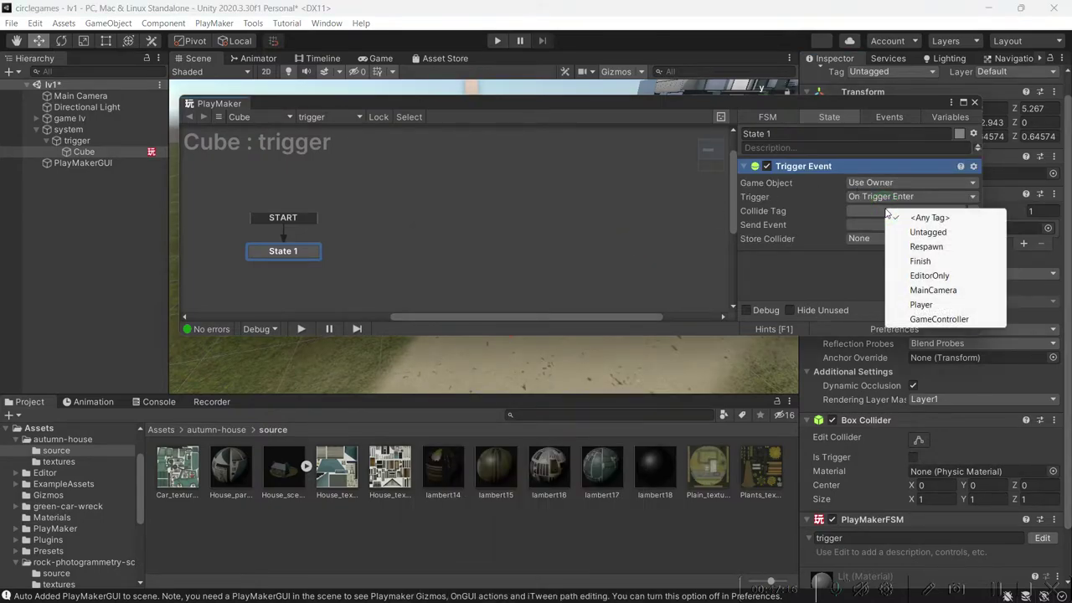
pyautogui.click(930, 290)
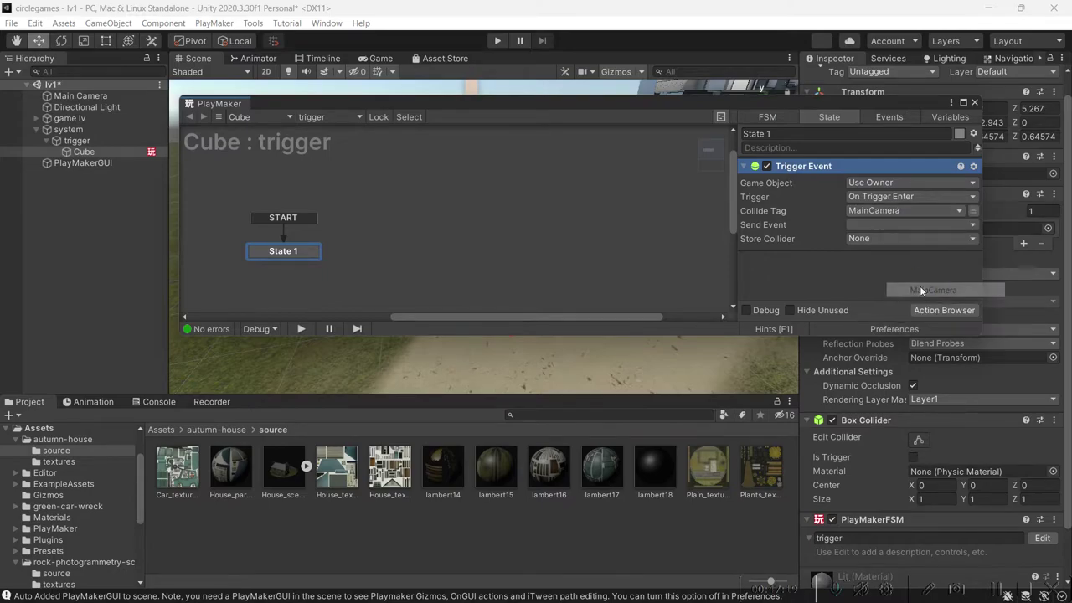
pyautogui.click(866, 226)
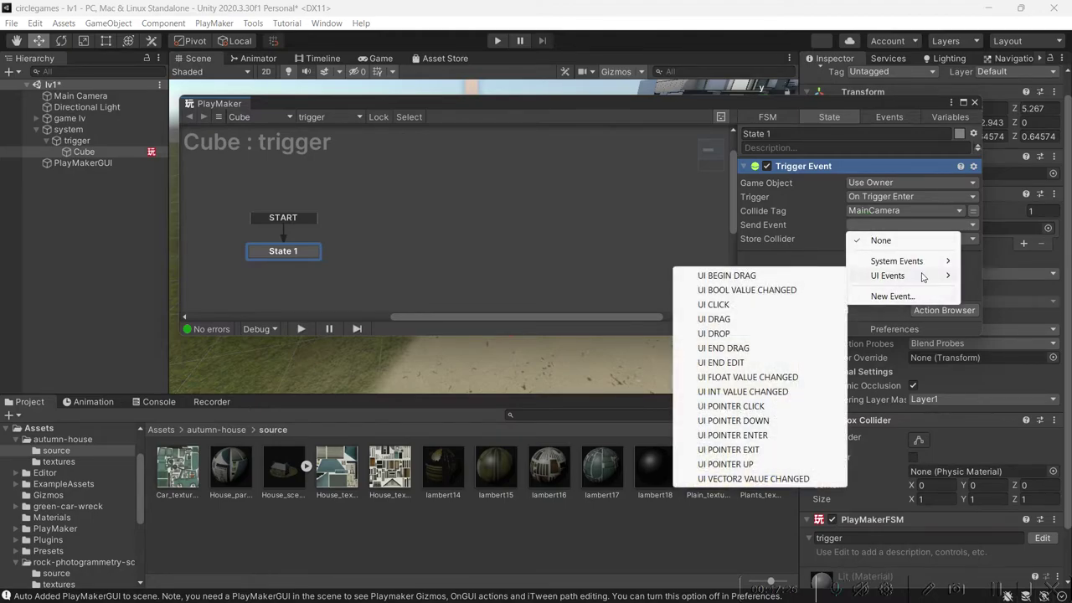
pyautogui.moveTo(922, 266)
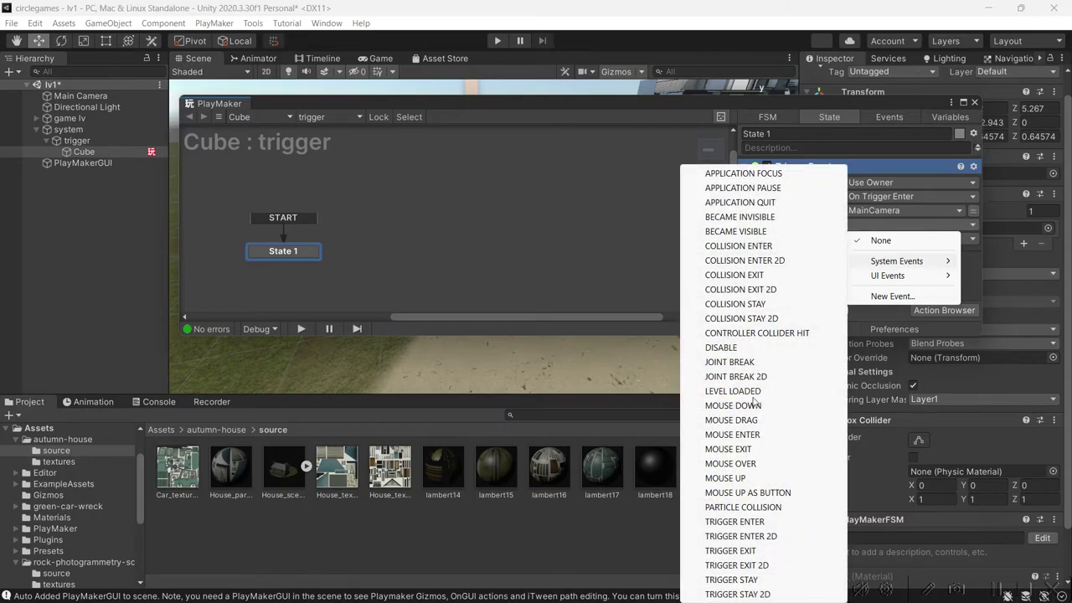
pyautogui.click(734, 520)
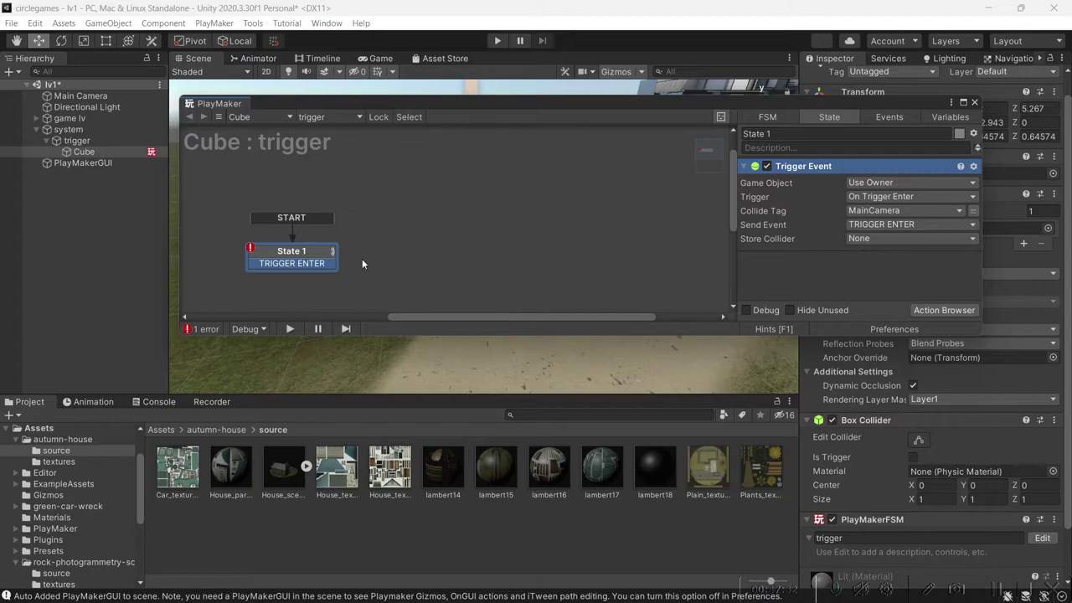
# Add a second state beside State 1 and link State 1's TRIGGER ENTER transition to it.
pyautogui.keyDown('ctrl'); pyautogui.click(404, 239); pyautogui.keyUp('ctrl')
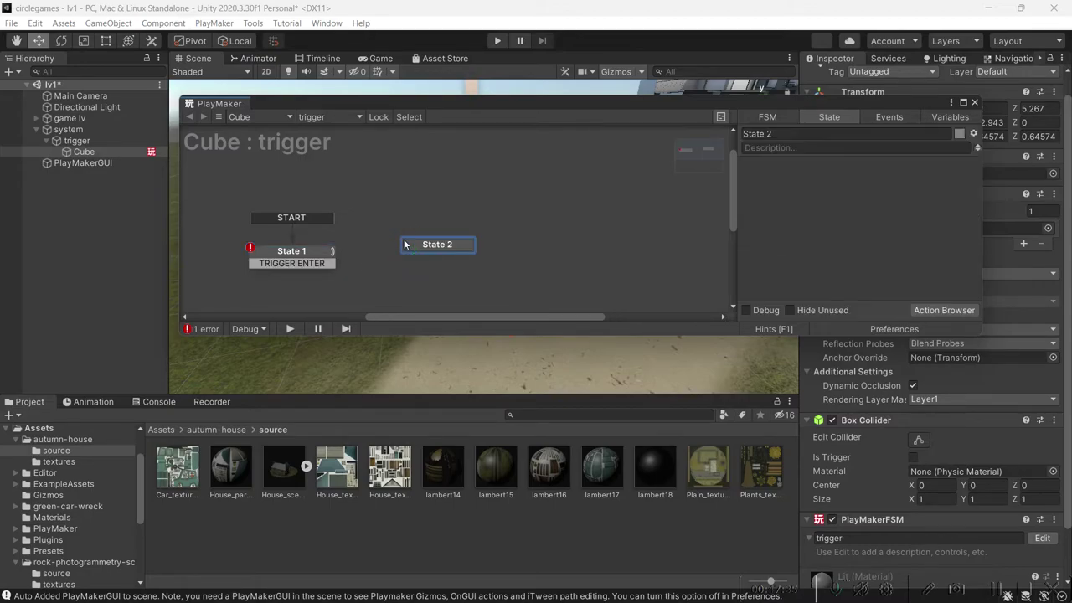
pyautogui.click(301, 257)
pyautogui.rightClick(403, 187)
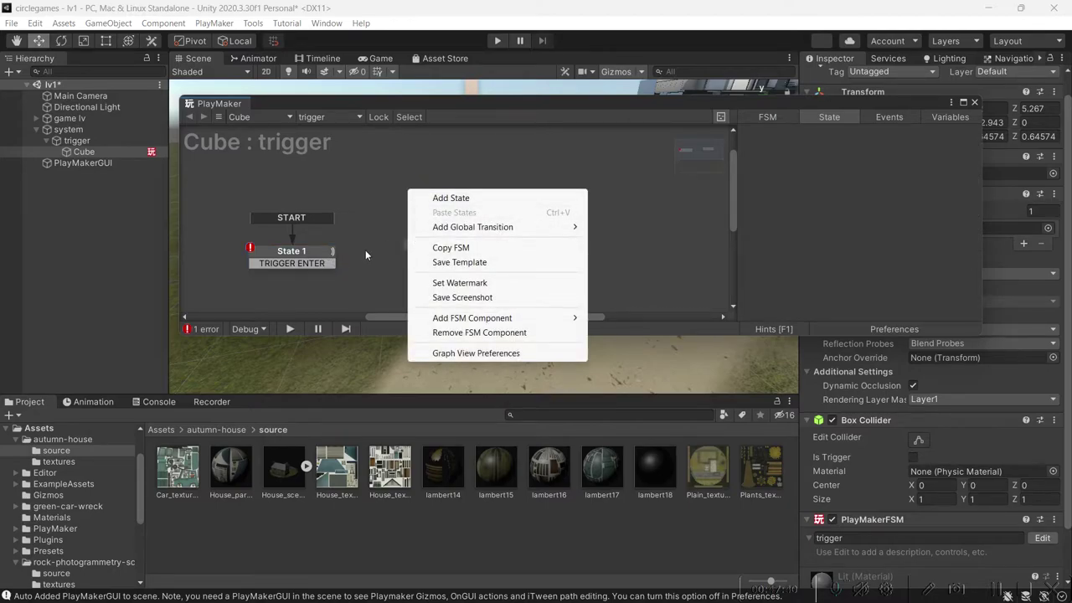
pyautogui.press('Escape')
pyautogui.moveTo(310, 263); pyautogui.dragTo(428, 250)
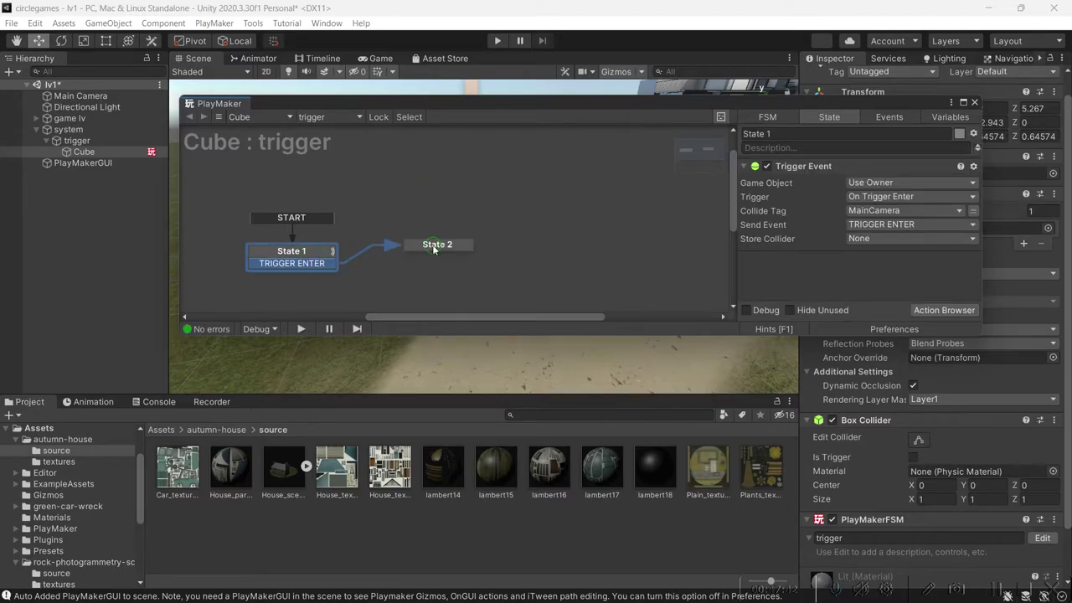
pyautogui.click(421, 253)
pyautogui.click(321, 260)
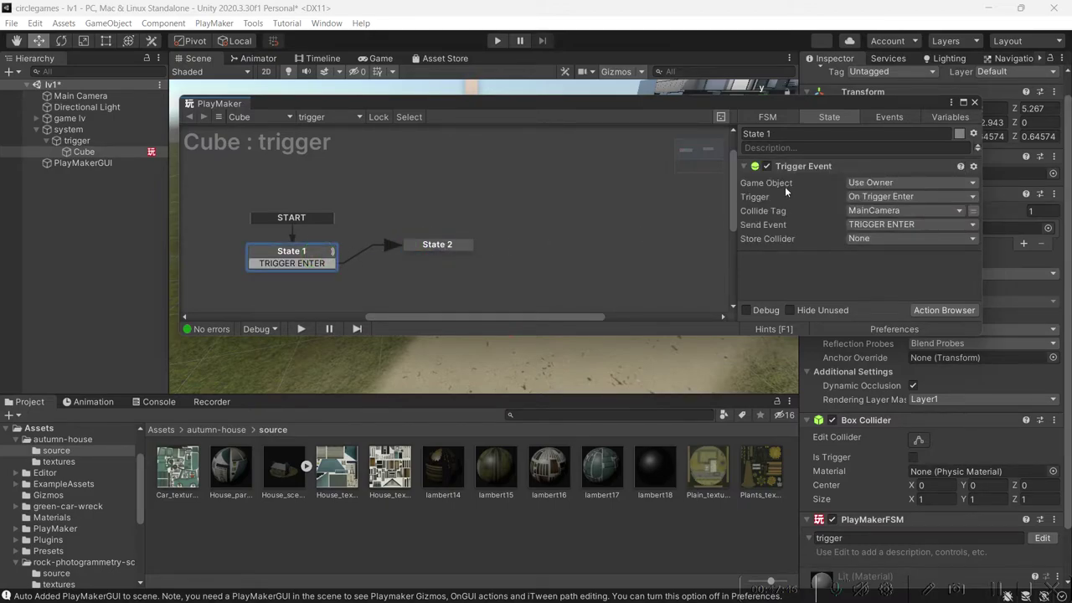
# Turn on Is Trigger for the cube's Box Collider, keeping the Trigger Event's game object as Use Owner.
pyautogui.click(913, 458)
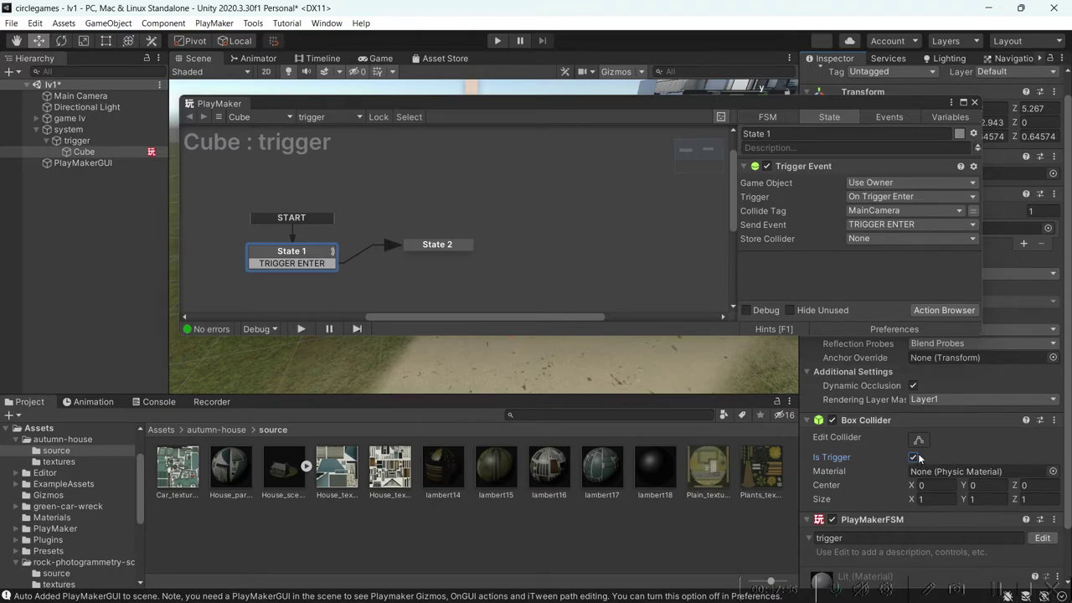
pyautogui.click(879, 183)
pyautogui.click(877, 257)
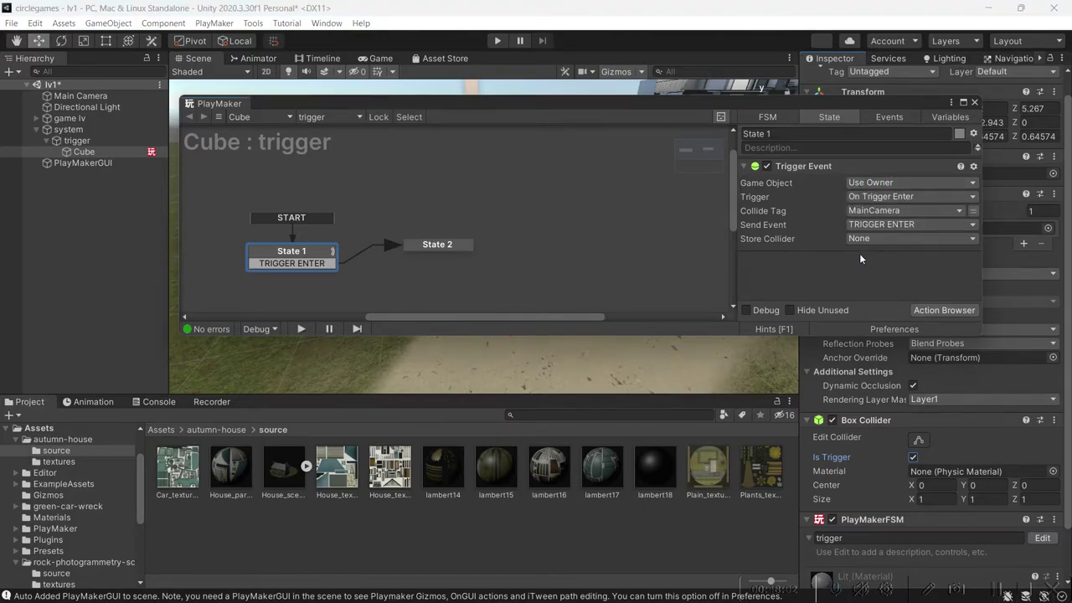
# Add a Load Scene action to State 2.
pyautogui.click(460, 250)
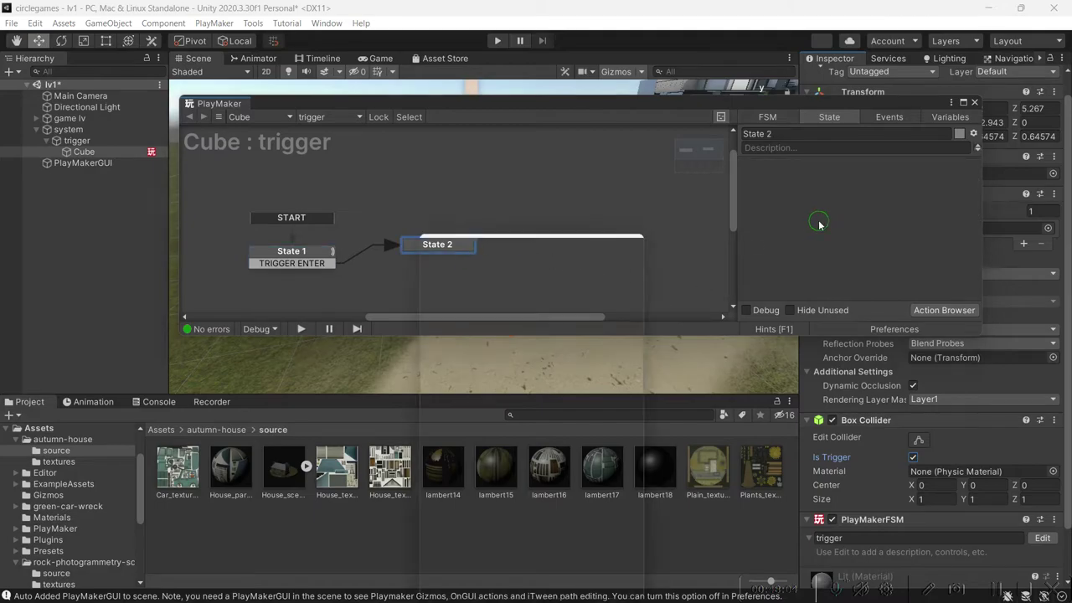
pyautogui.write('l')
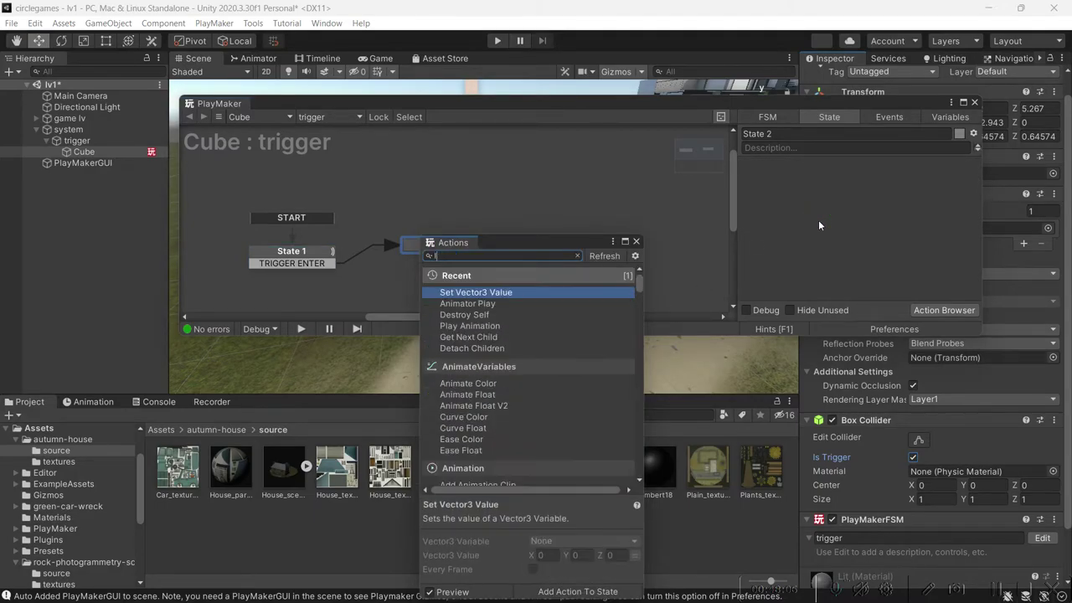
pyautogui.write('oad scene')
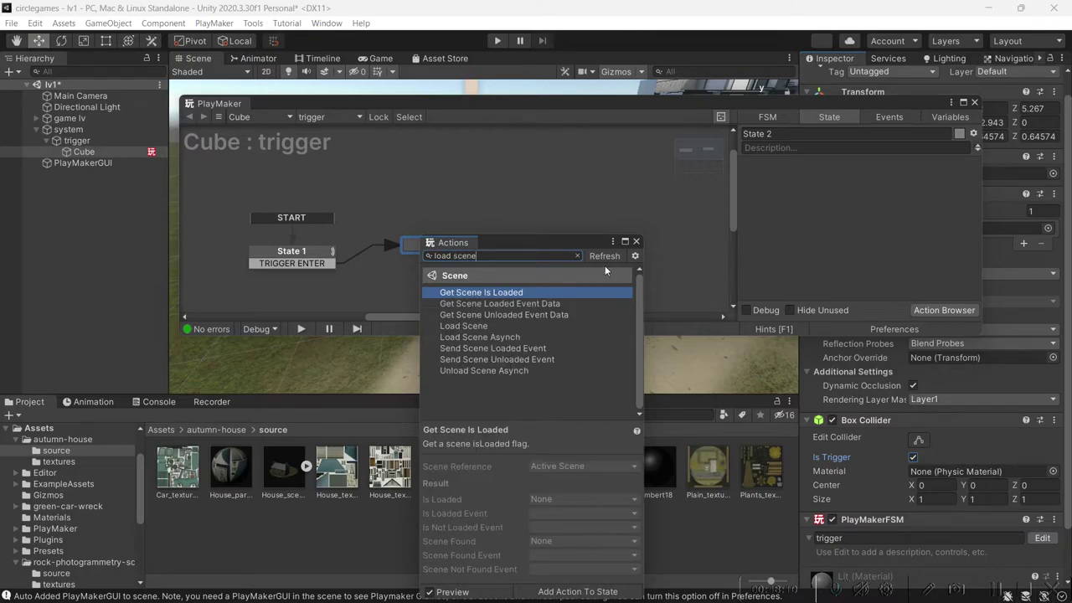
pyautogui.doubleClick(463, 327)
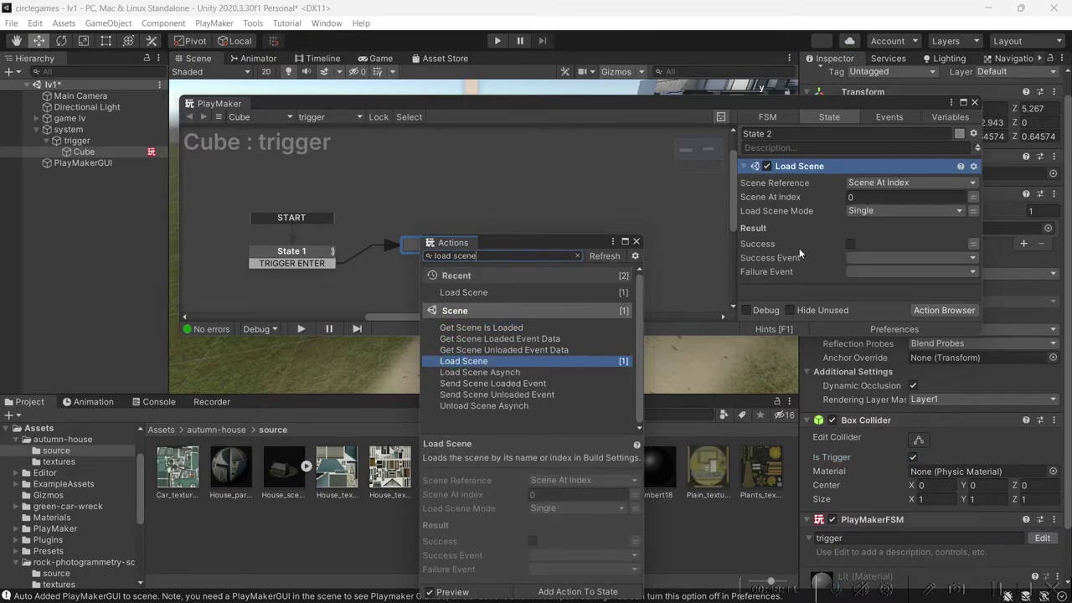
pyautogui.click(636, 243)
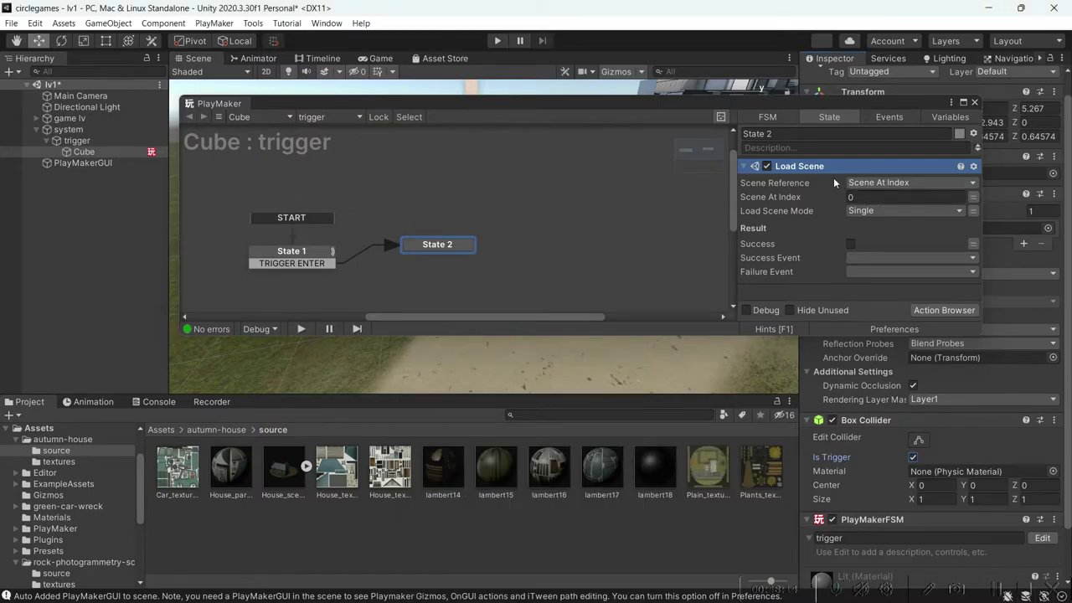
# Remove Scenes/SampleScene from the list of scenes in the build settings.
pyautogui.click(15, 23)
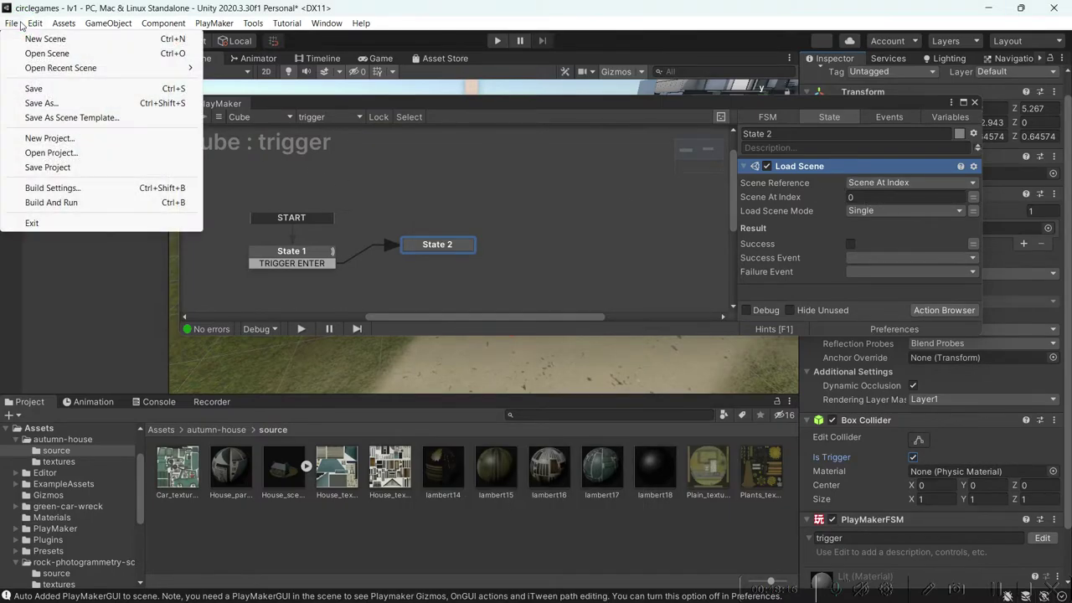
pyautogui.click(51, 184)
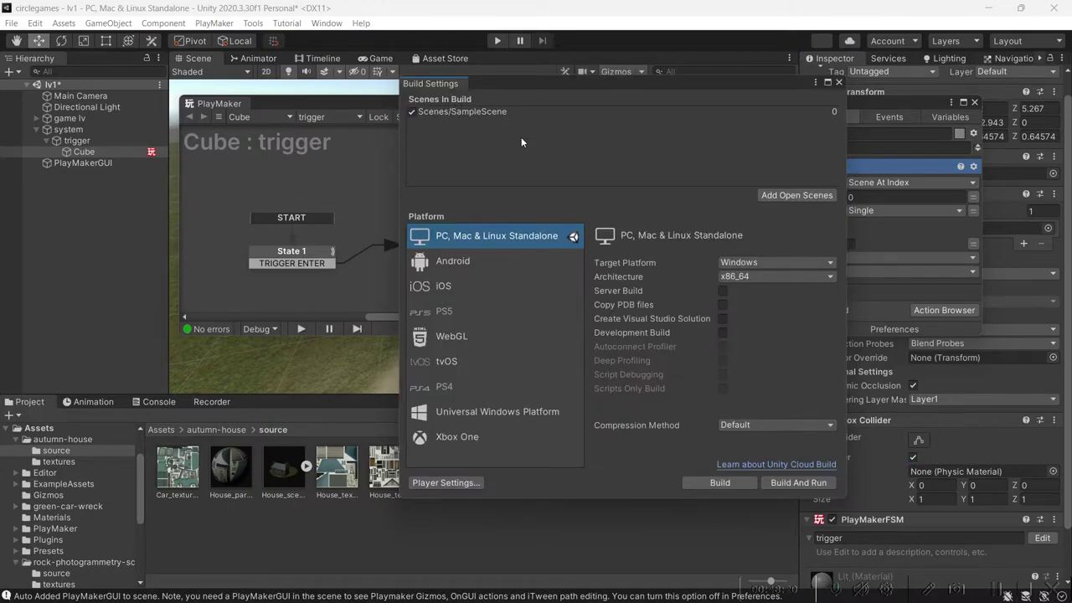
pyautogui.click(410, 113)
pyautogui.click(452, 112)
pyautogui.rightClick(452, 112)
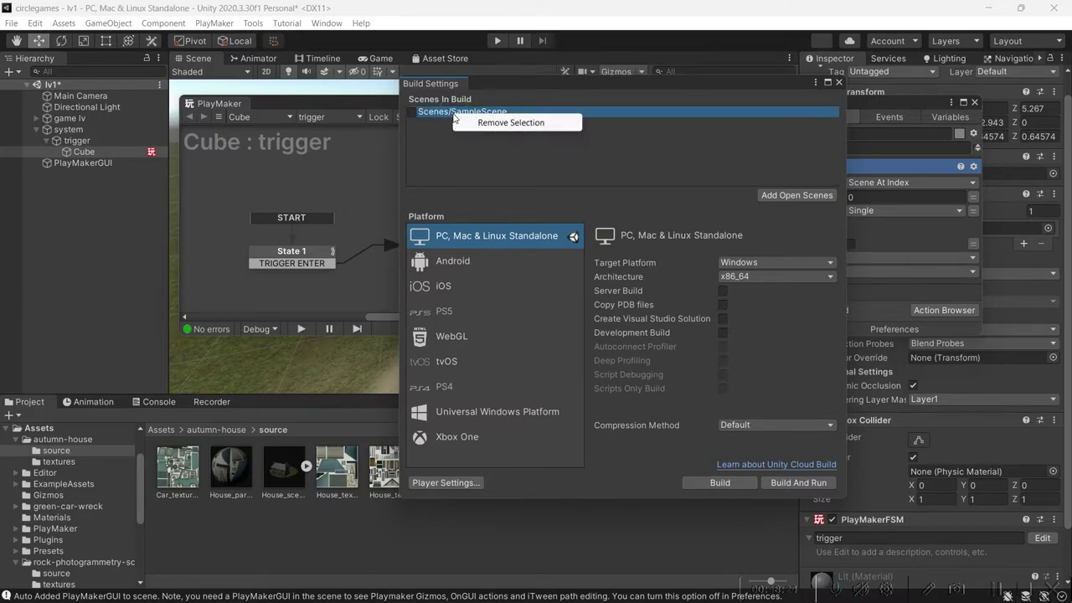
pyautogui.click(467, 124)
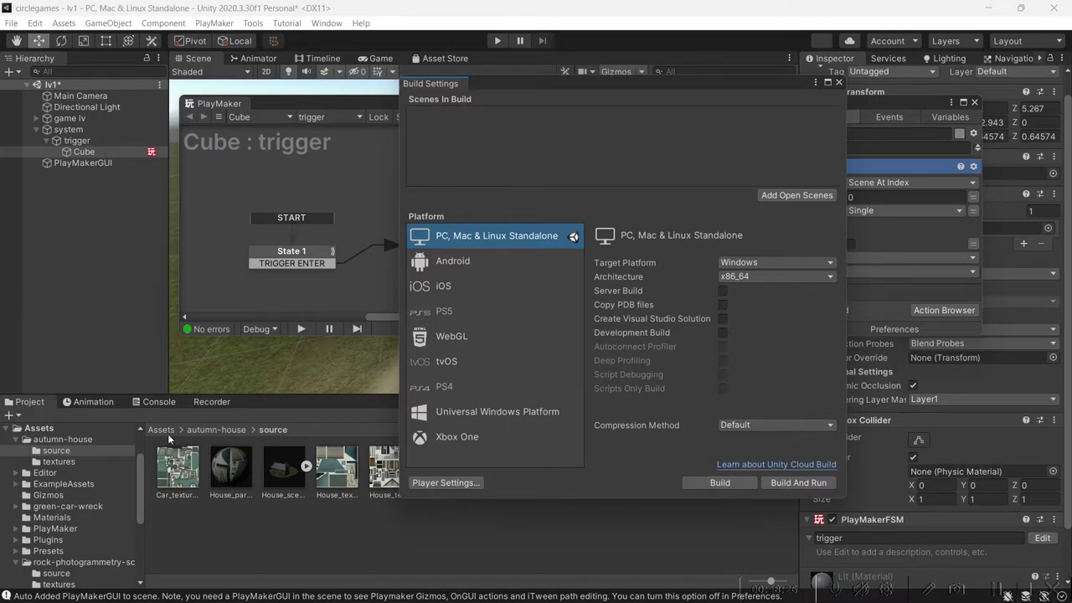
# Add the lv1 scene from the Assets folder to the build's scene list and save the scene.
pyautogui.hotkey('ctrl', 's')
pyautogui.click(166, 431)
pyautogui.moveTo(753, 551); pyautogui.dragTo(486, 142)
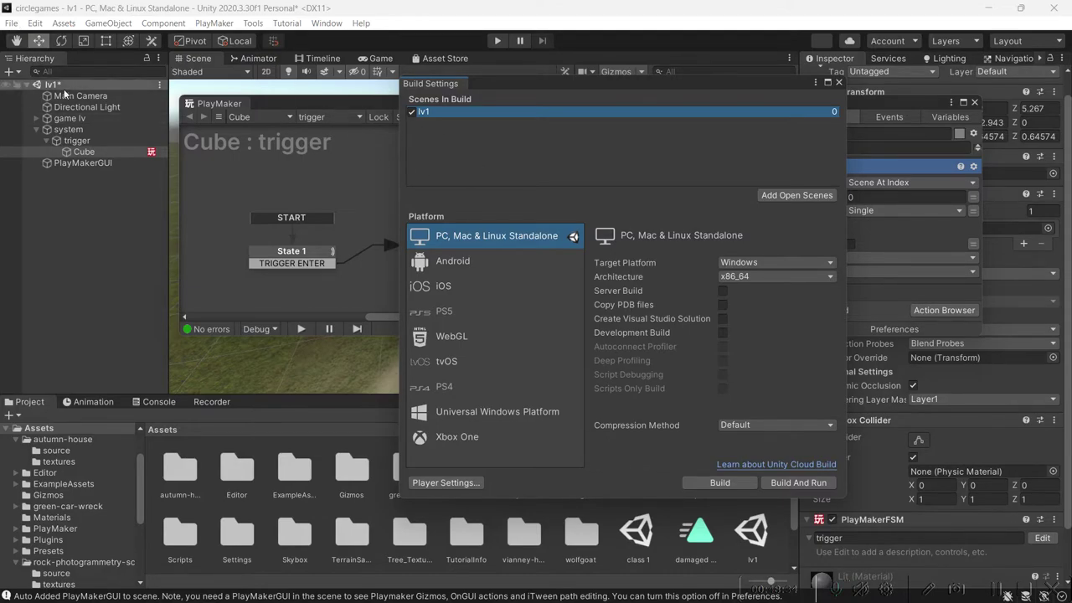
pyautogui.click(839, 82)
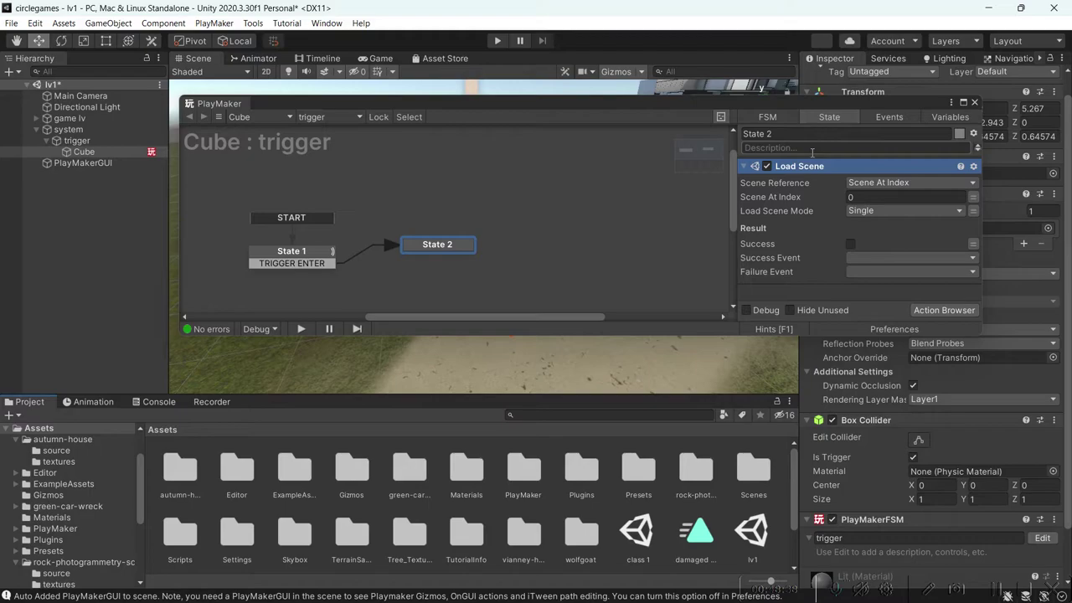
pyautogui.hotkey('ctrl', 's')
# Move the PlayMaker window below the cube and check the Load Scene action's Load Scene Mode and Scene Reference options.
pyautogui.click(854, 196)
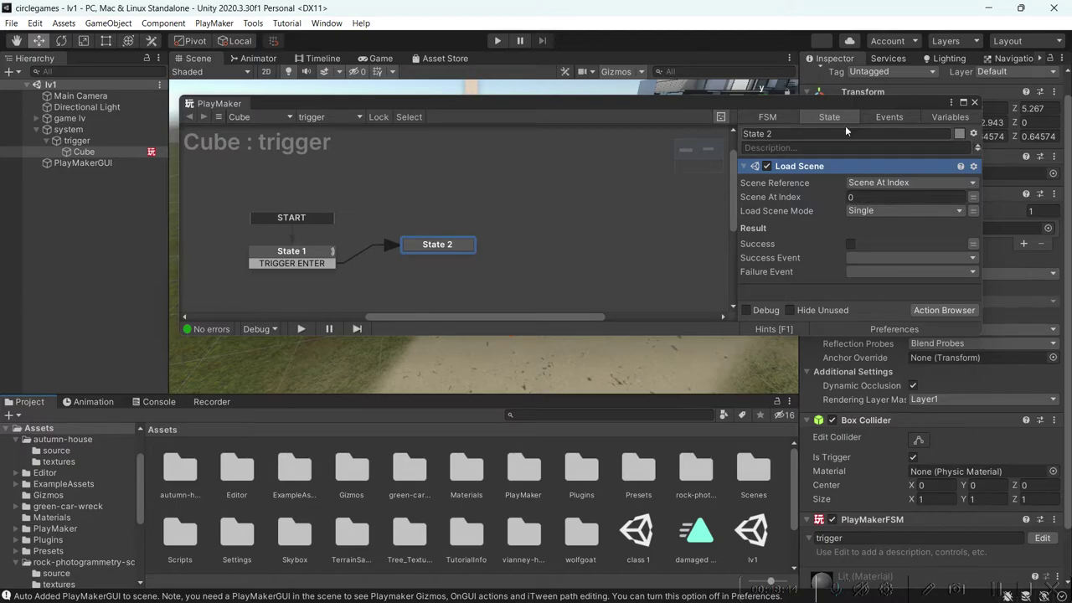
pyautogui.moveTo(872, 113); pyautogui.dragTo(885, 298)
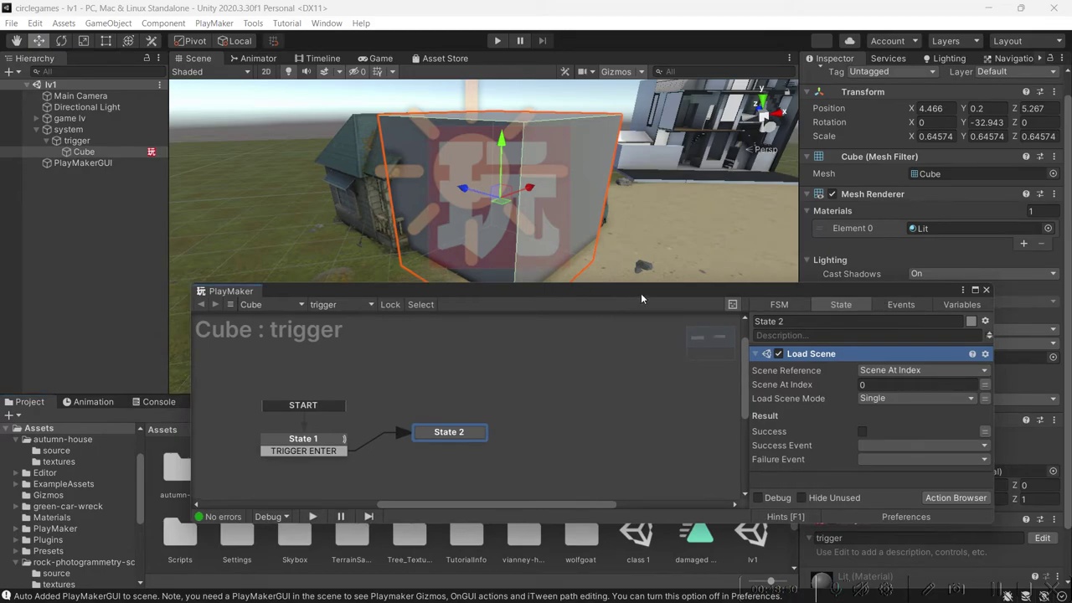
pyautogui.moveTo(641, 293); pyautogui.dragTo(649, 255)
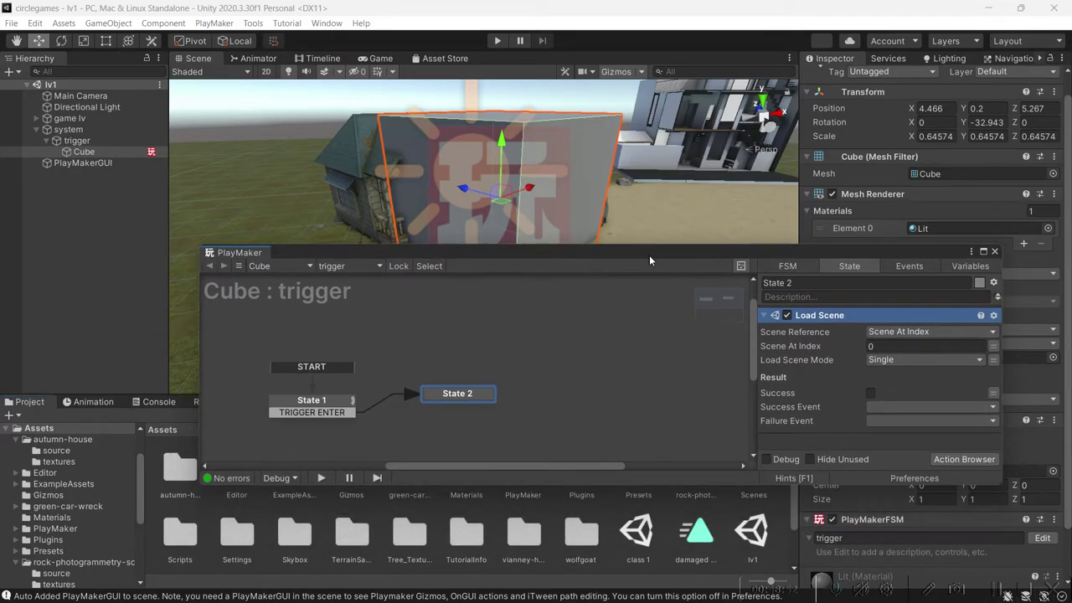
pyautogui.click(874, 360)
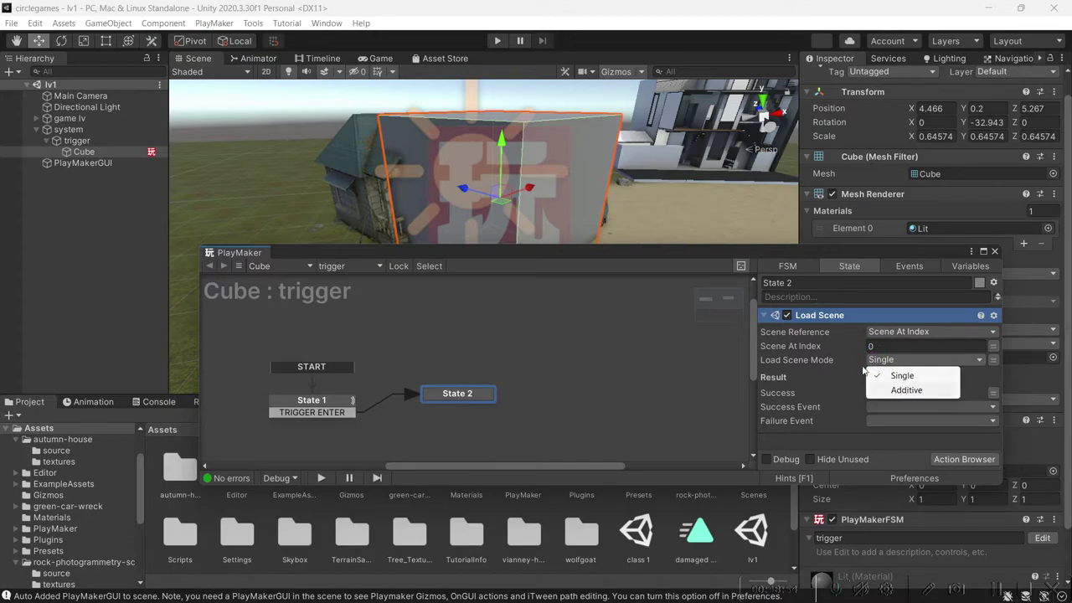
pyautogui.click(855, 364)
pyautogui.click(891, 333)
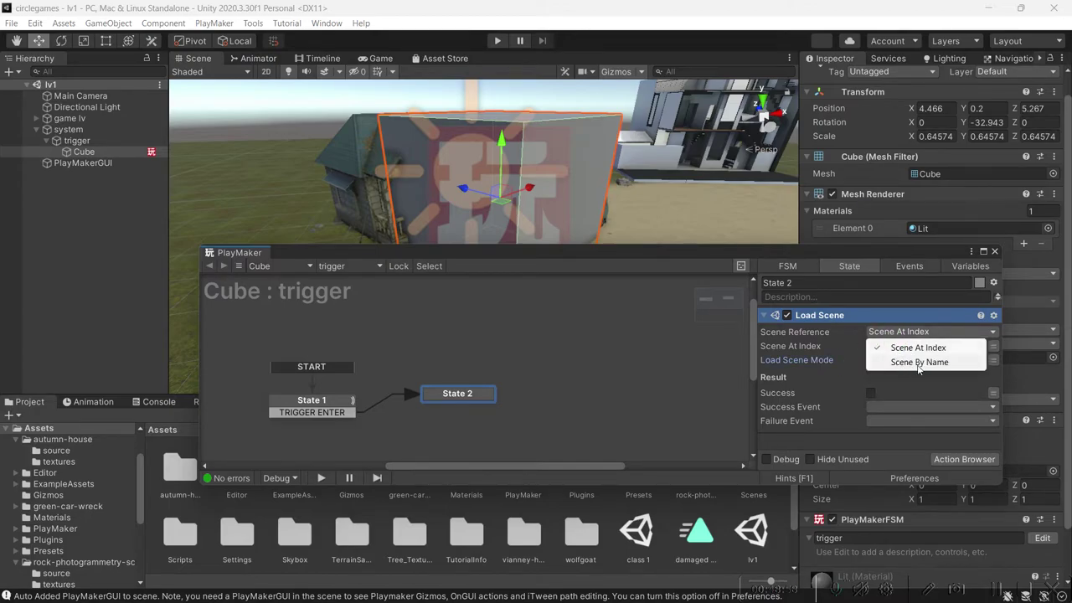
pyautogui.click(865, 346)
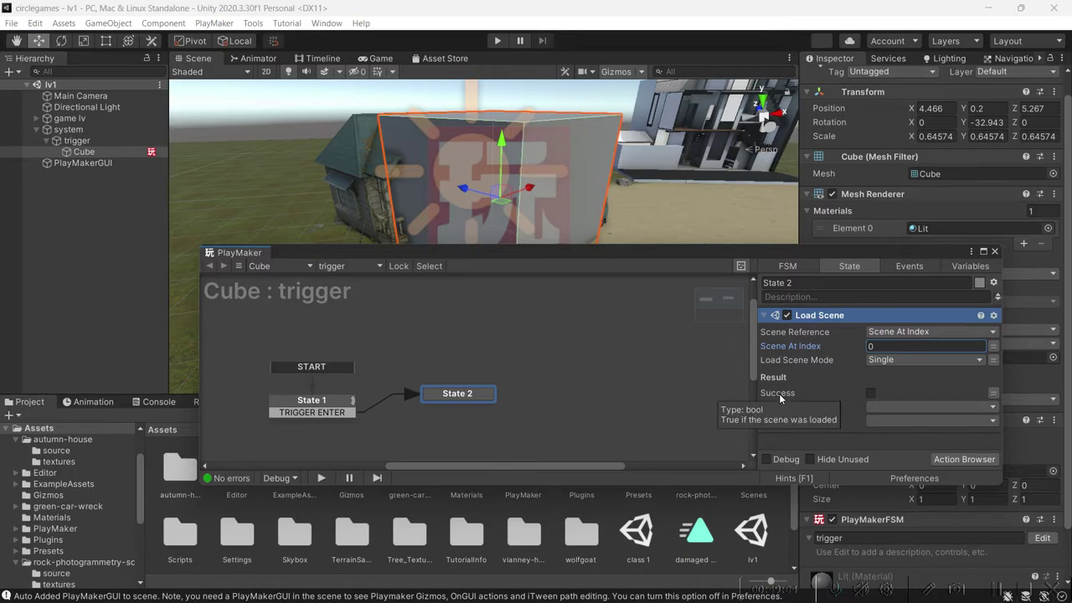
pyautogui.click(870, 393)
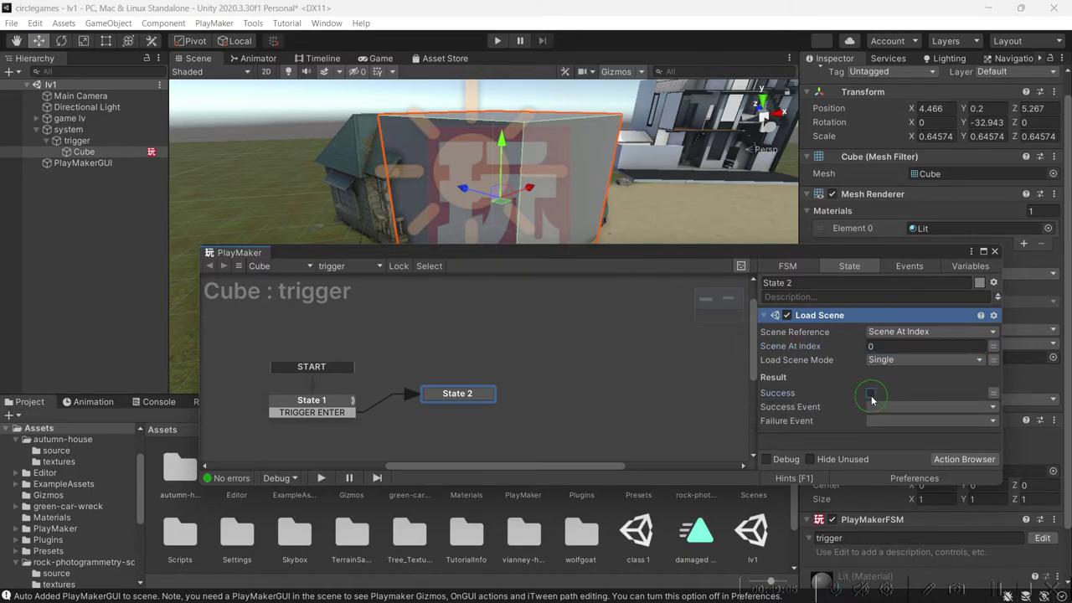
pyautogui.click(928, 407)
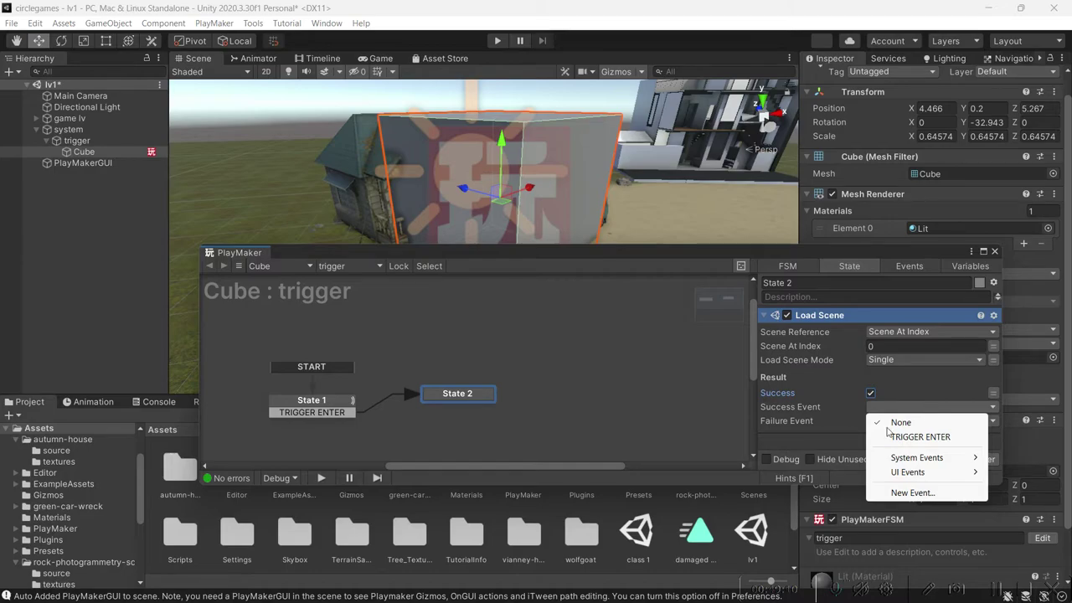
pyautogui.click(495, 411)
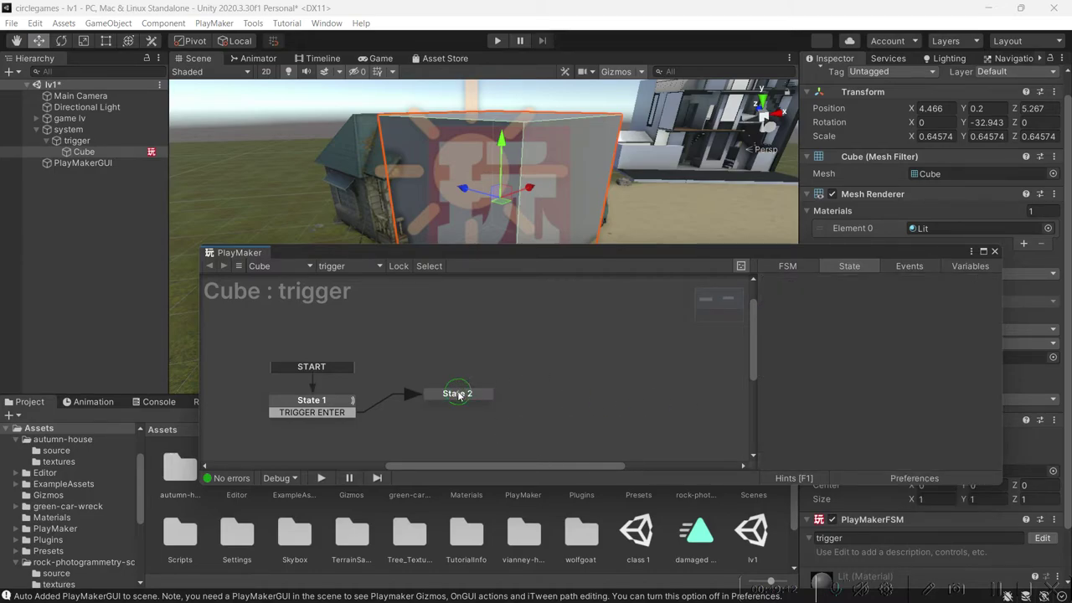
pyautogui.click(870, 393)
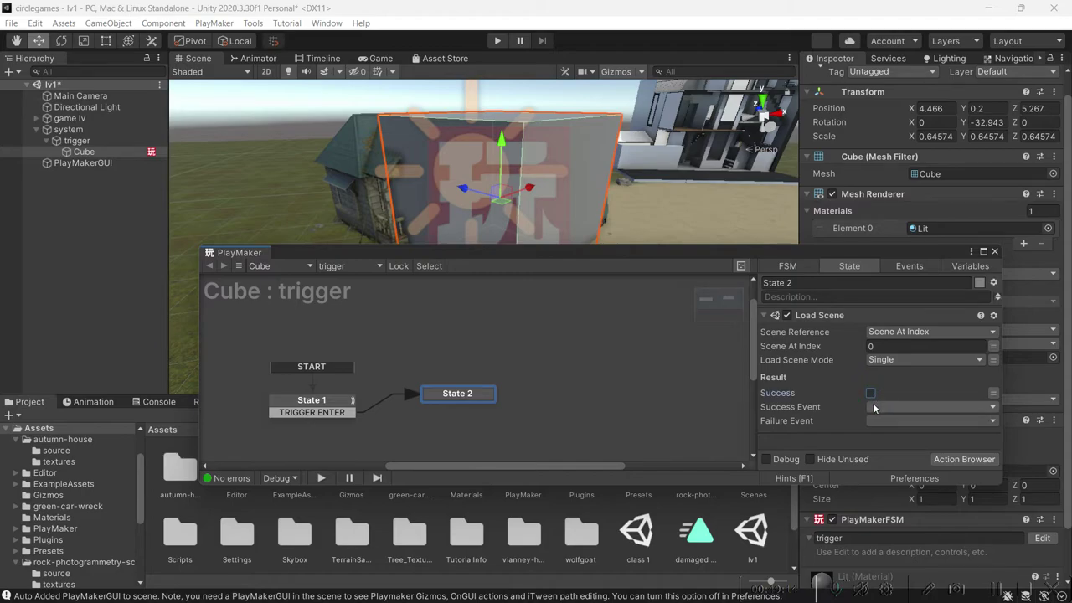
# Move State 2 higher in the FSM graph and add a new state below it.
pyautogui.moveTo(458, 398); pyautogui.dragTo(471, 355)
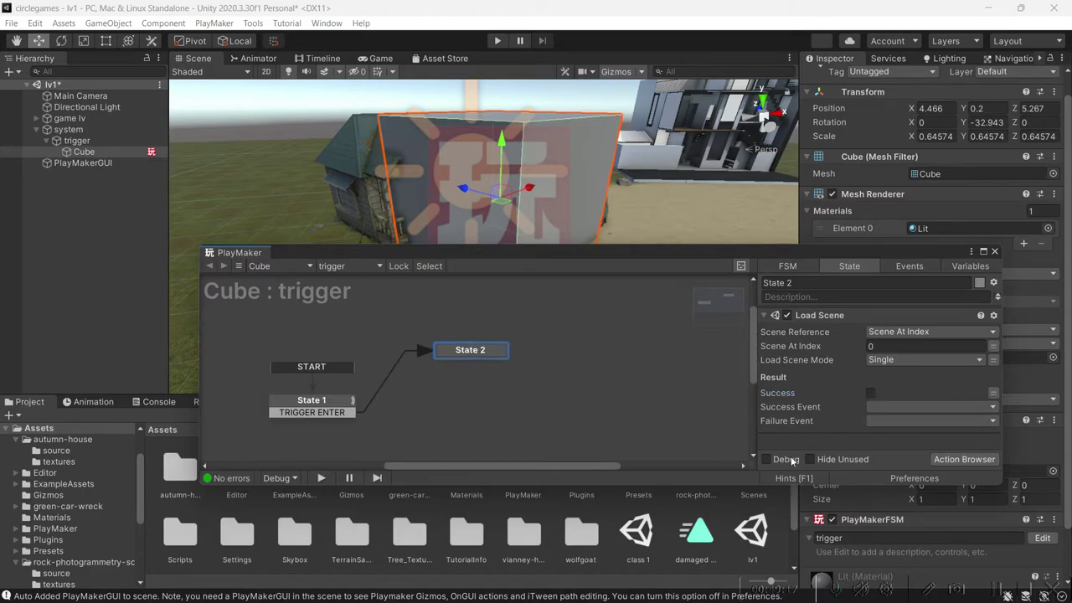
pyautogui.click(893, 420)
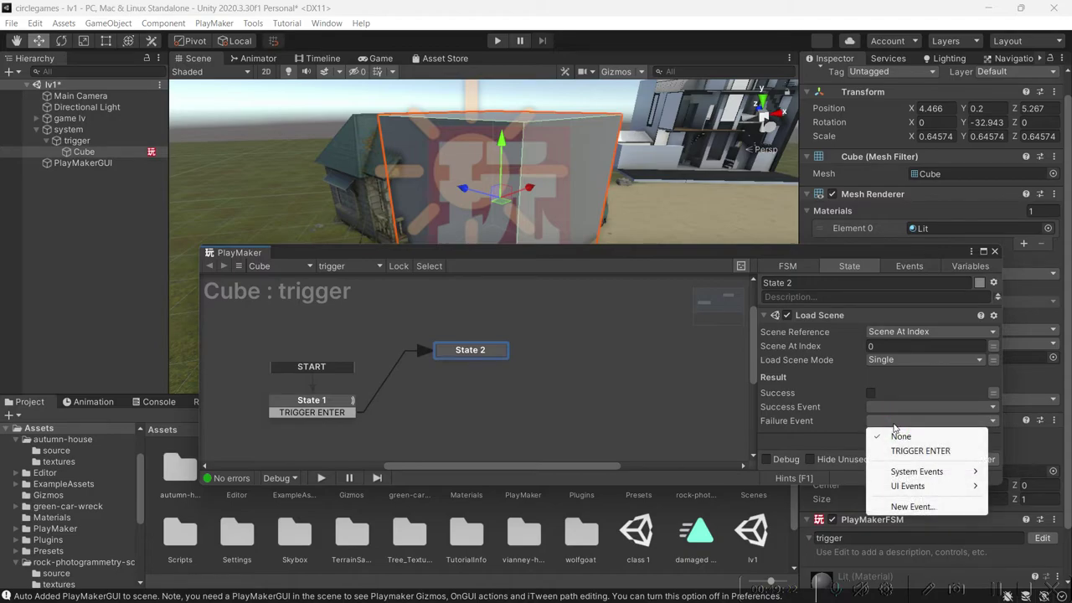
pyautogui.click(610, 419)
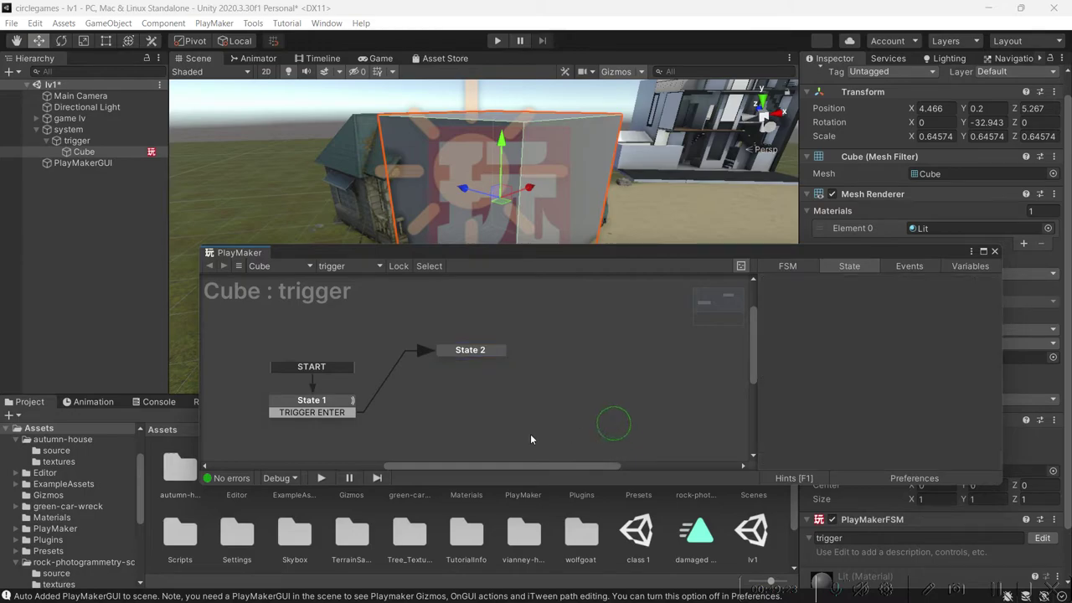
pyautogui.keyDown('ctrl'); pyautogui.click(426, 417); pyautogui.keyUp('ctrl')
# Create a "failed to load" event as the Failure Event of State 2's Load Scene action and link its transition to State 3.
pyautogui.click(467, 349)
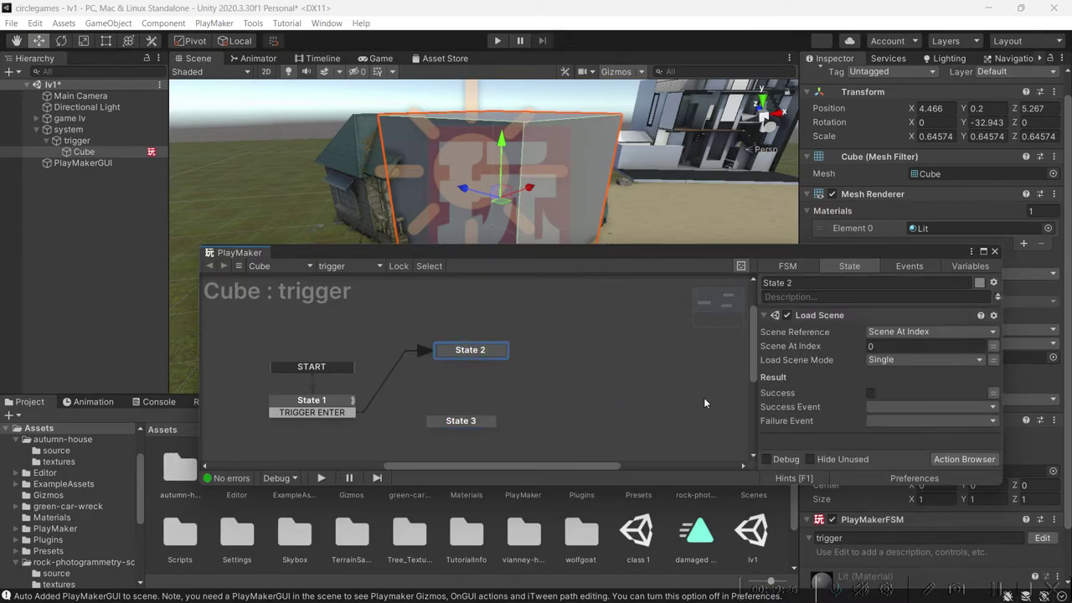
pyautogui.click(905, 420)
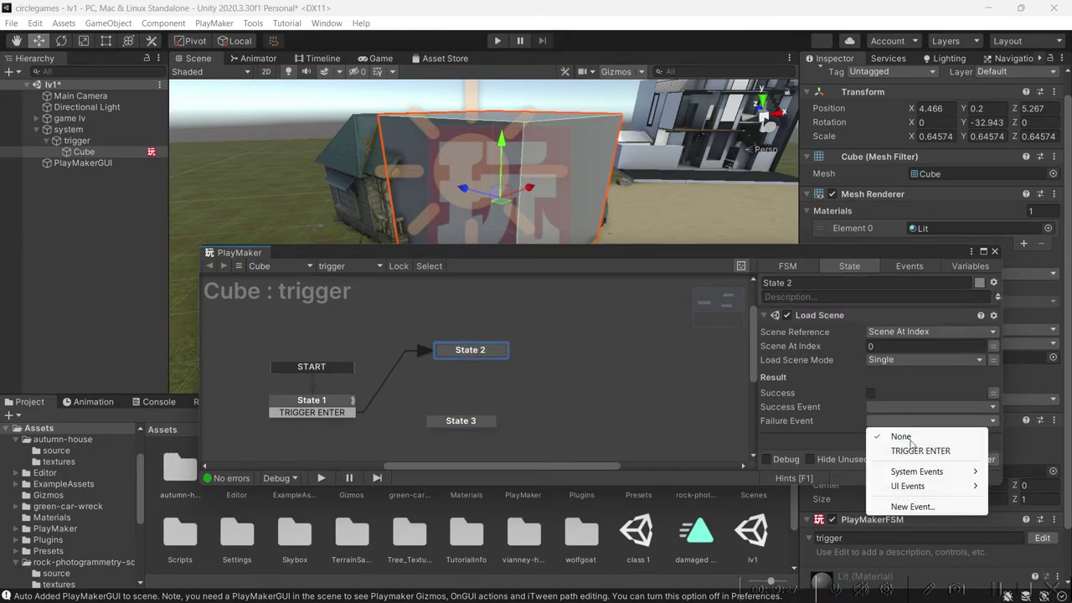
pyautogui.click(900, 501)
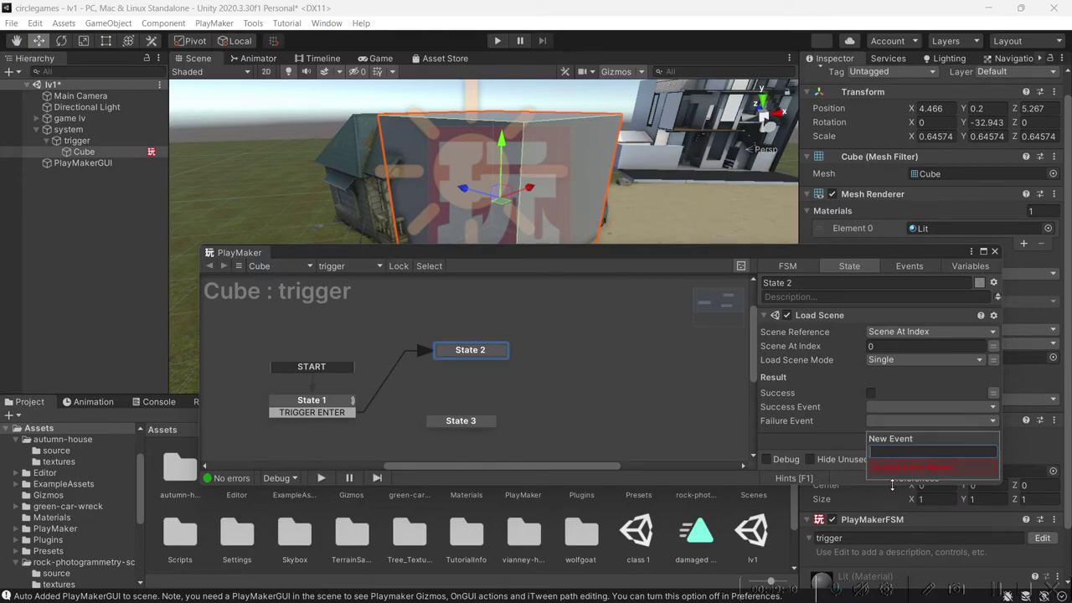
pyautogui.write('fail')
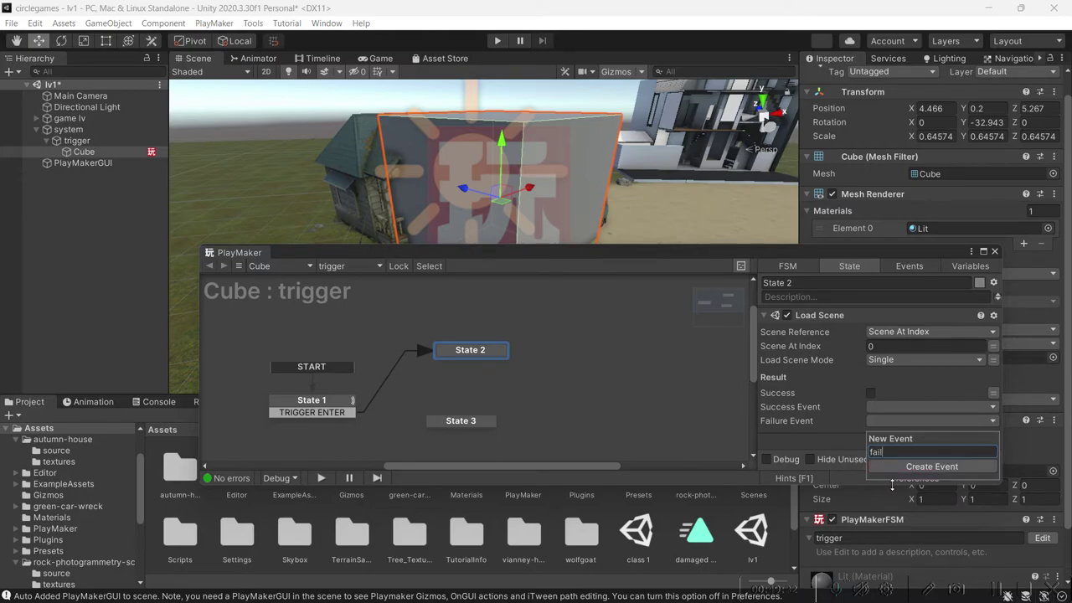
pyautogui.write('ed to load')
pyautogui.press('Return')
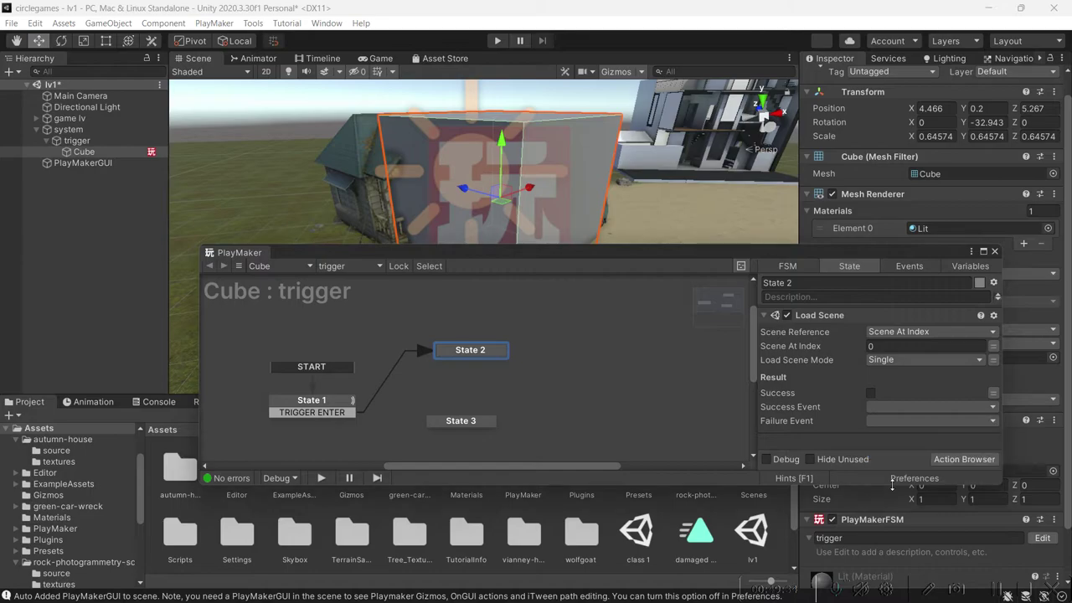
pyautogui.click(788, 444)
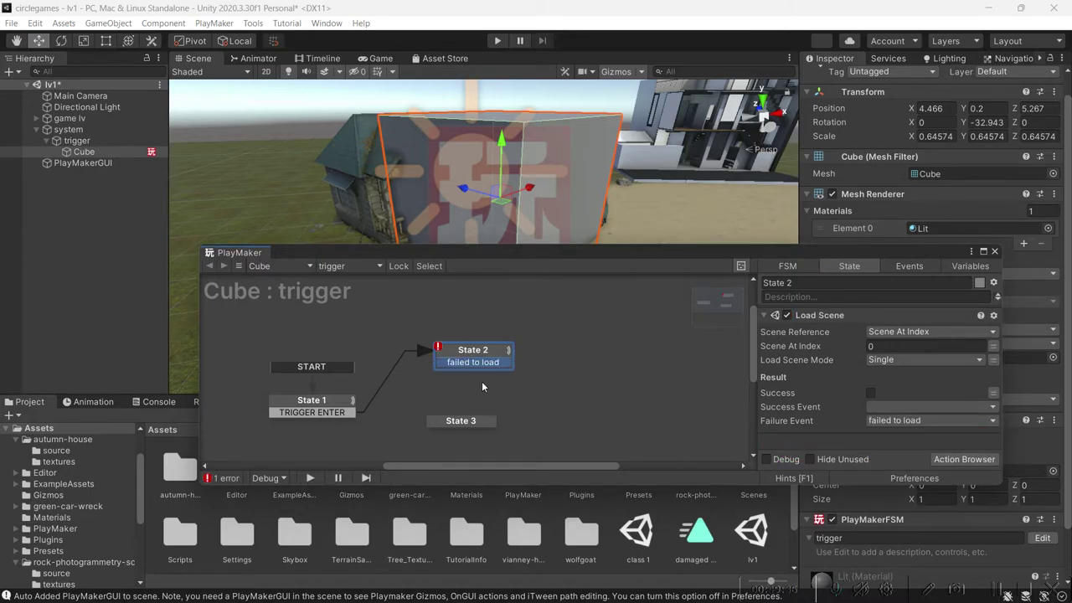
pyautogui.moveTo(488, 366); pyautogui.dragTo(477, 446)
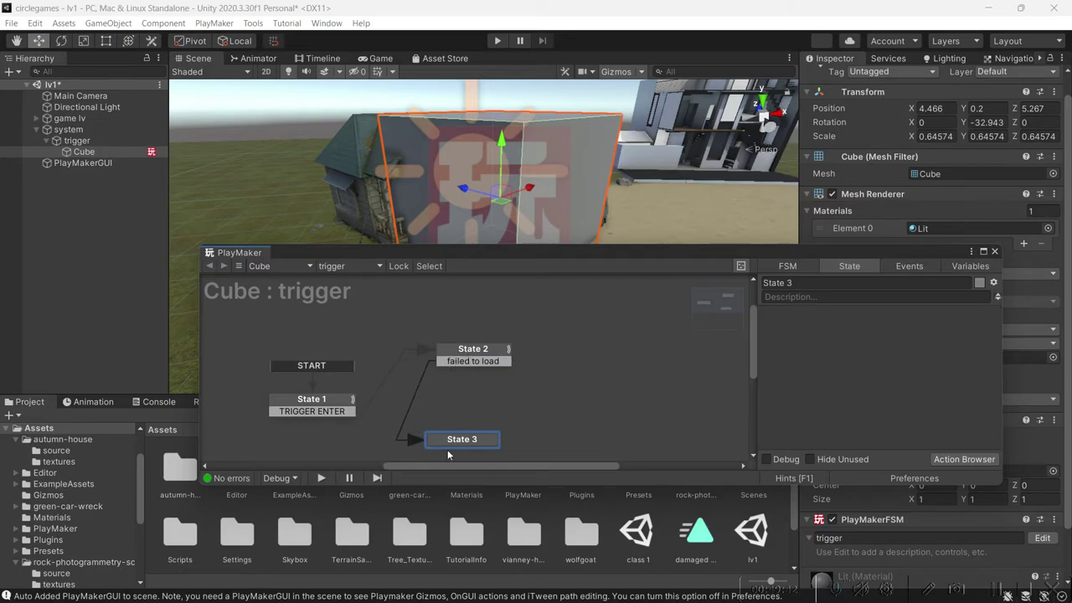
pyautogui.doubleClick(807, 341)
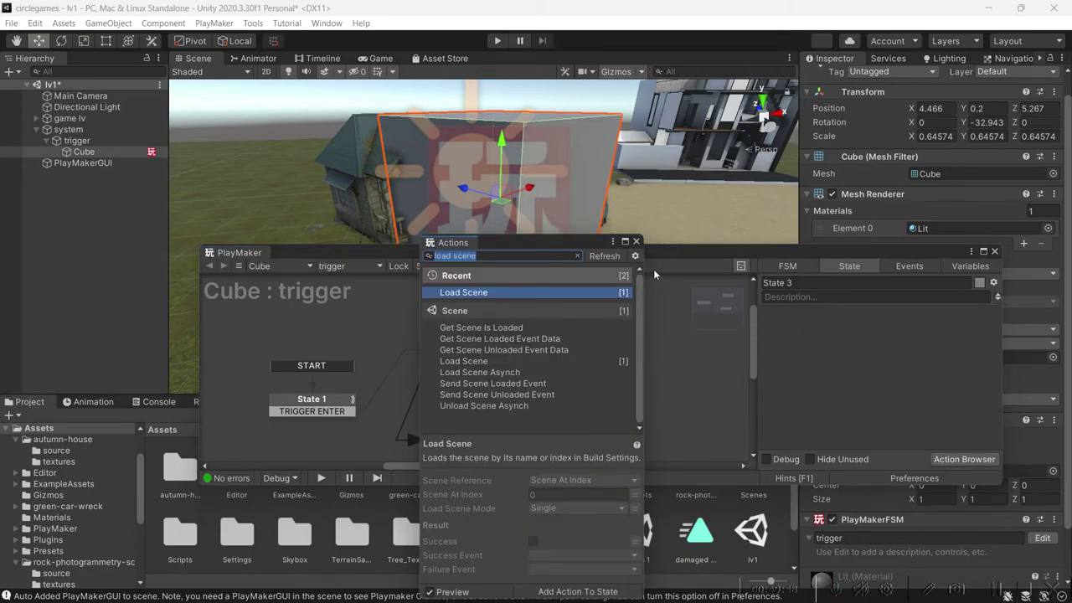
pyautogui.click(636, 241)
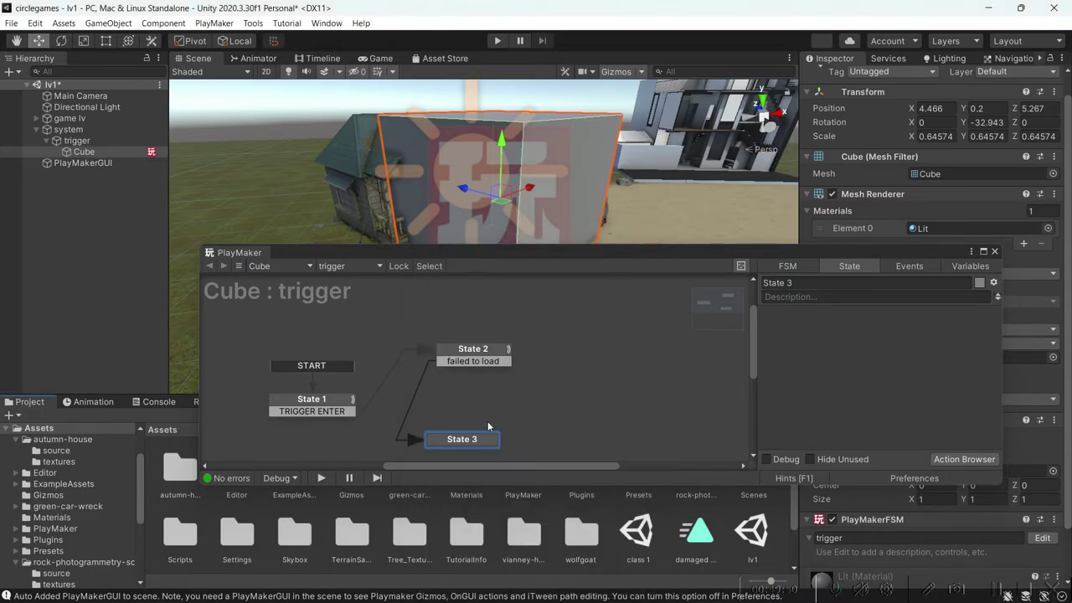
pyautogui.click(482, 411)
pyautogui.click(460, 439)
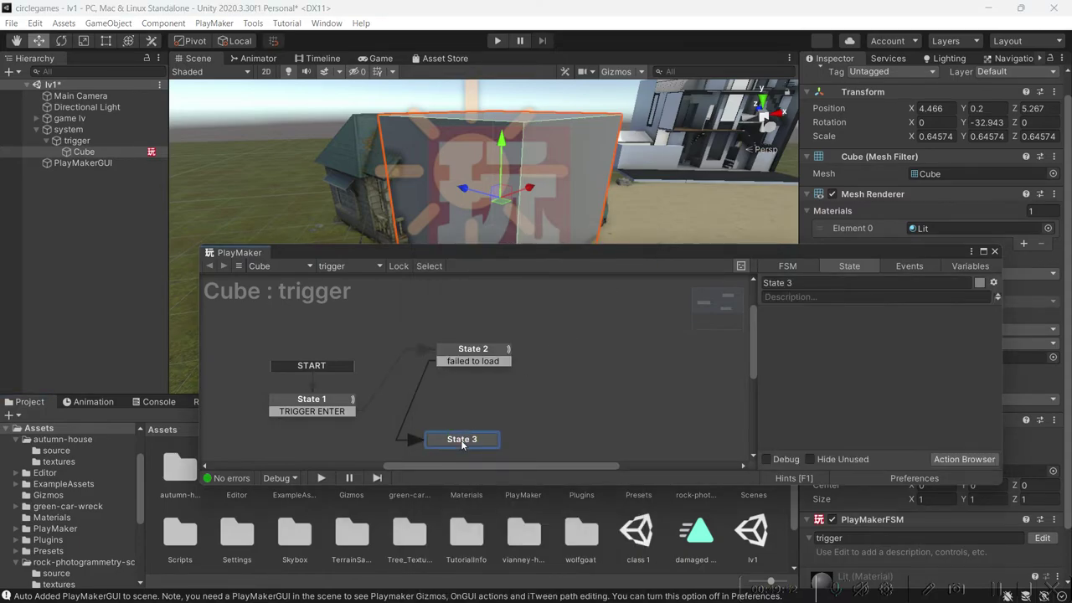
# Shift State 2 and State 3 upward in the graph and copy State 2's Load Scene action into State 3.
pyautogui.moveTo(467, 365); pyautogui.dragTo(439, 347)
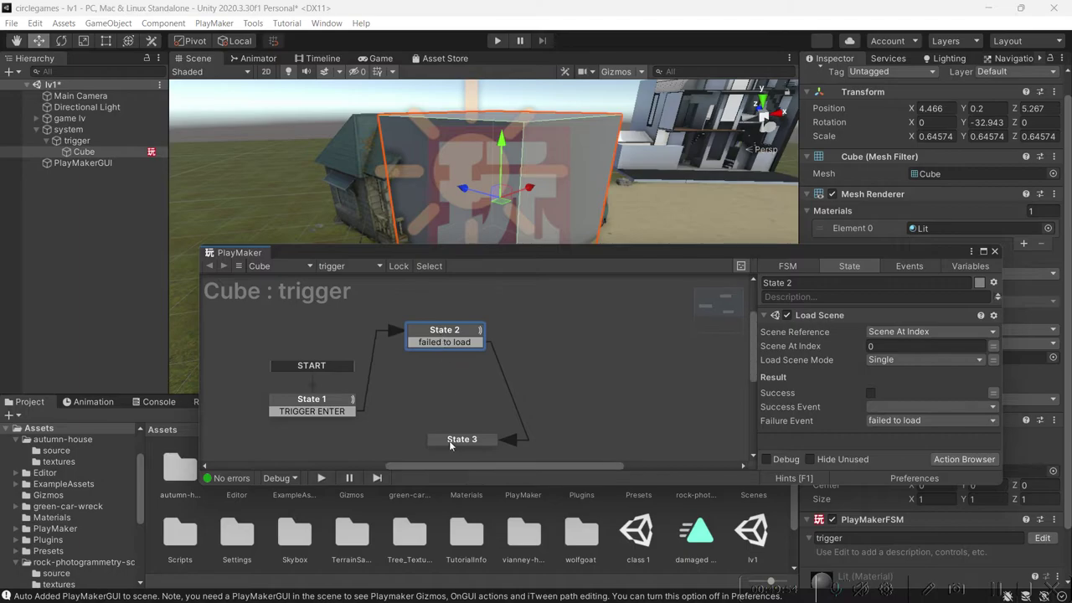
pyautogui.moveTo(452, 442); pyautogui.dragTo(439, 402)
pyautogui.doubleClick(789, 345)
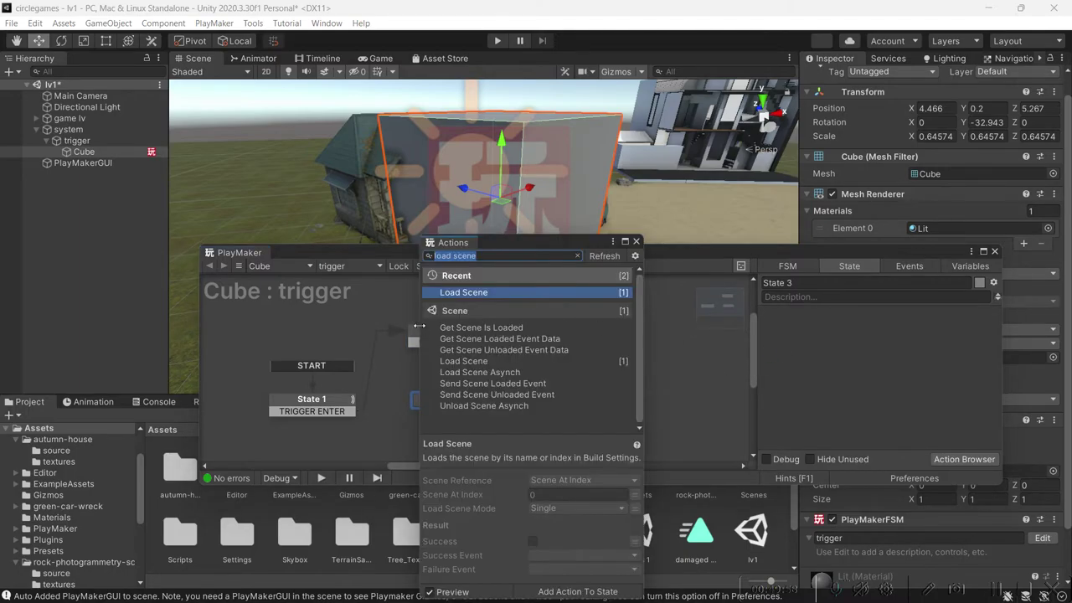
pyautogui.click(416, 333)
pyautogui.click(812, 316)
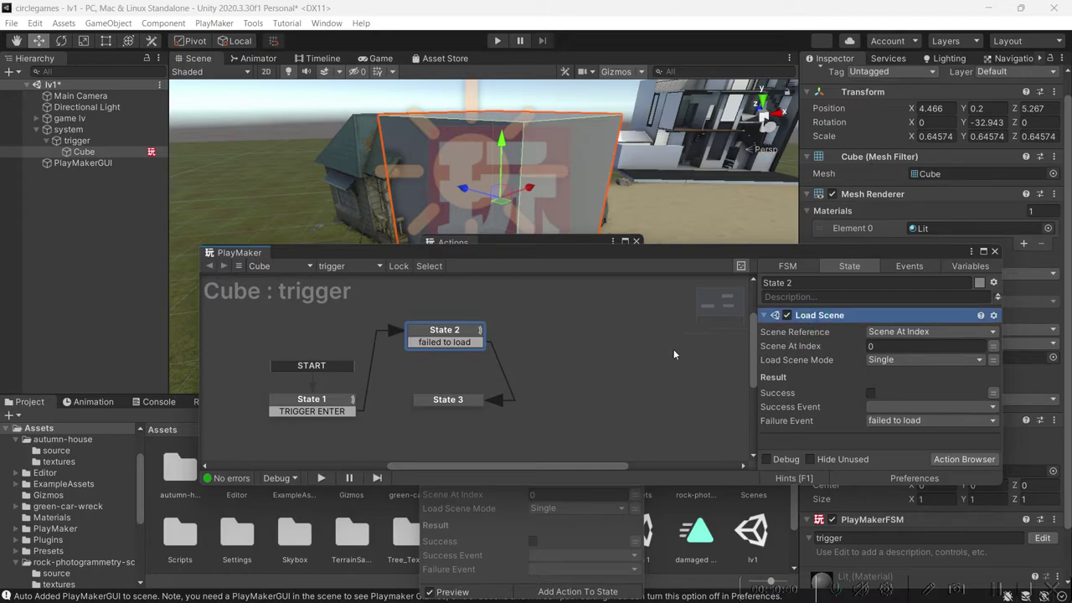
pyautogui.click(448, 402)
pyautogui.hotkey('ctrl', 'v')
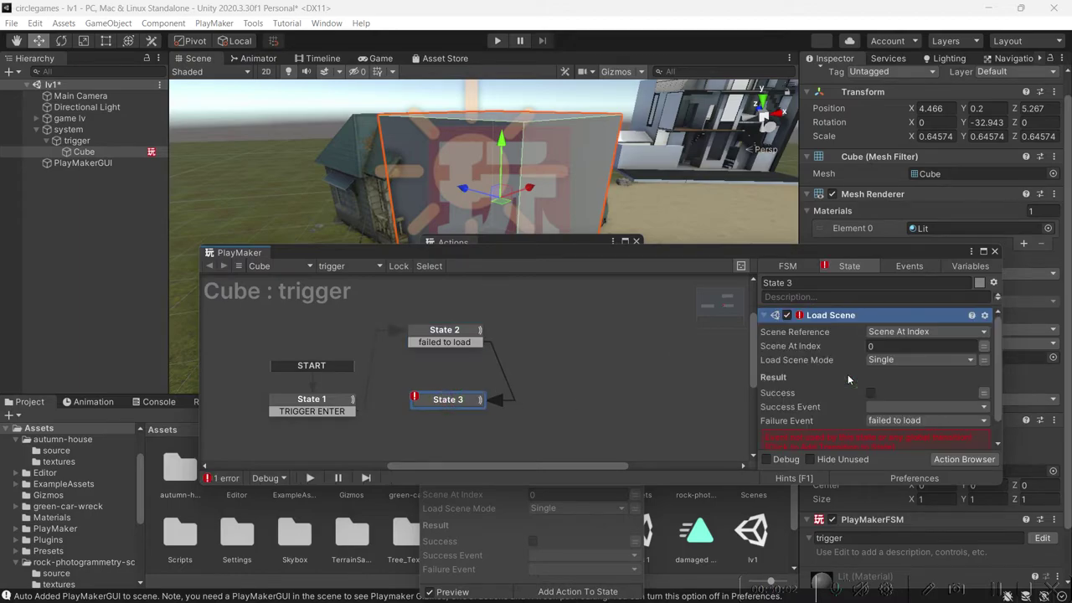
# Add the missing "failed to load" transition to State 3 and link it back to State 1.
pyautogui.click(803, 437)
pyautogui.moveTo(441, 416); pyautogui.dragTo(331, 408)
pyautogui.click(330, 403)
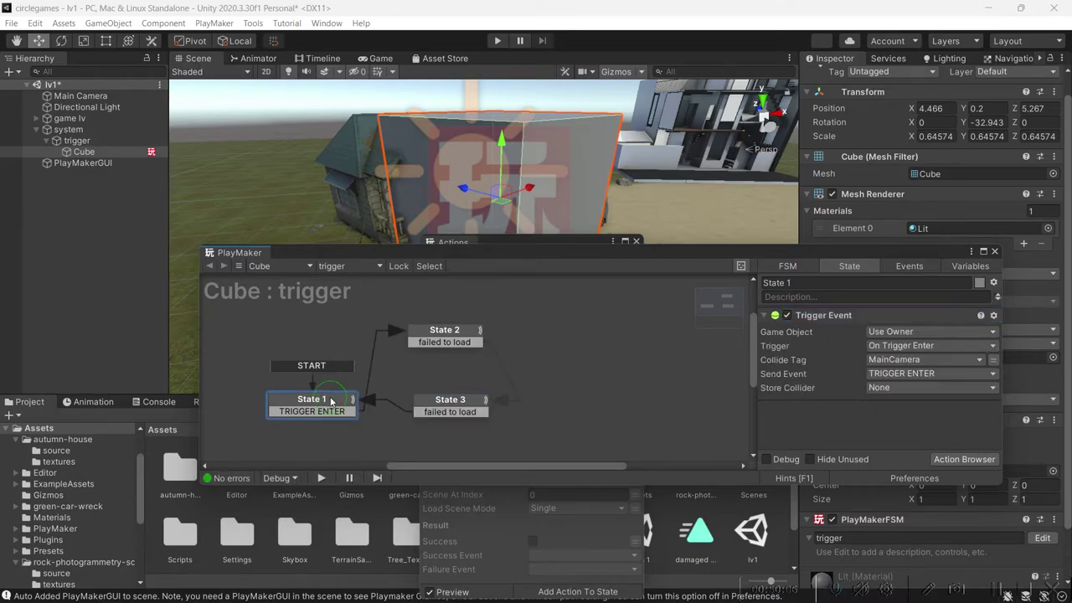
# Review the actions and transitions of State 3, State 2 and State 1.
pyautogui.click(429, 404)
pyautogui.click(457, 329)
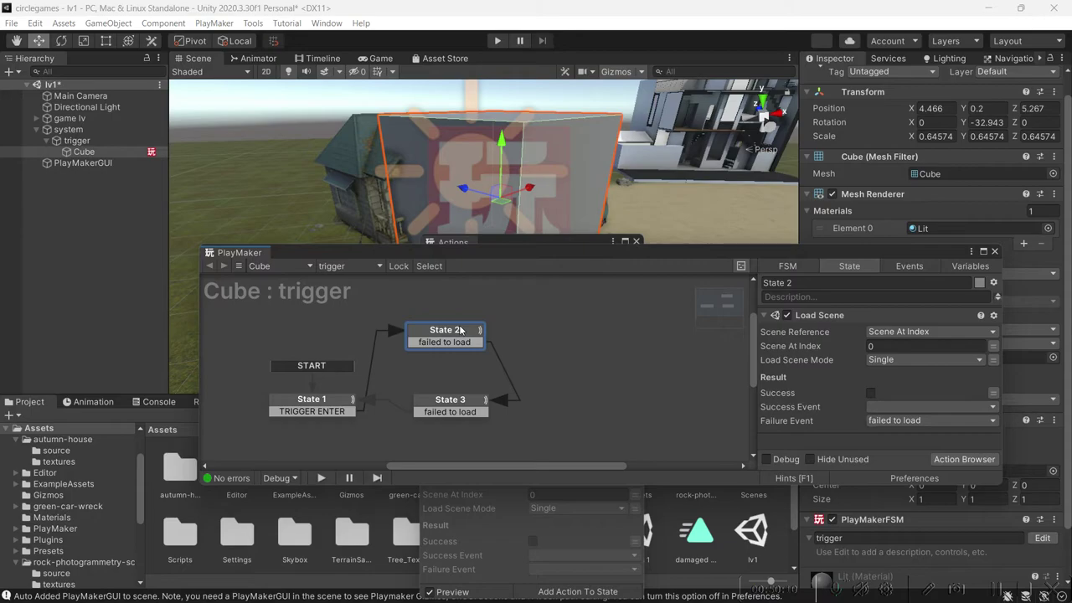
pyautogui.click(452, 410)
pyautogui.click(329, 406)
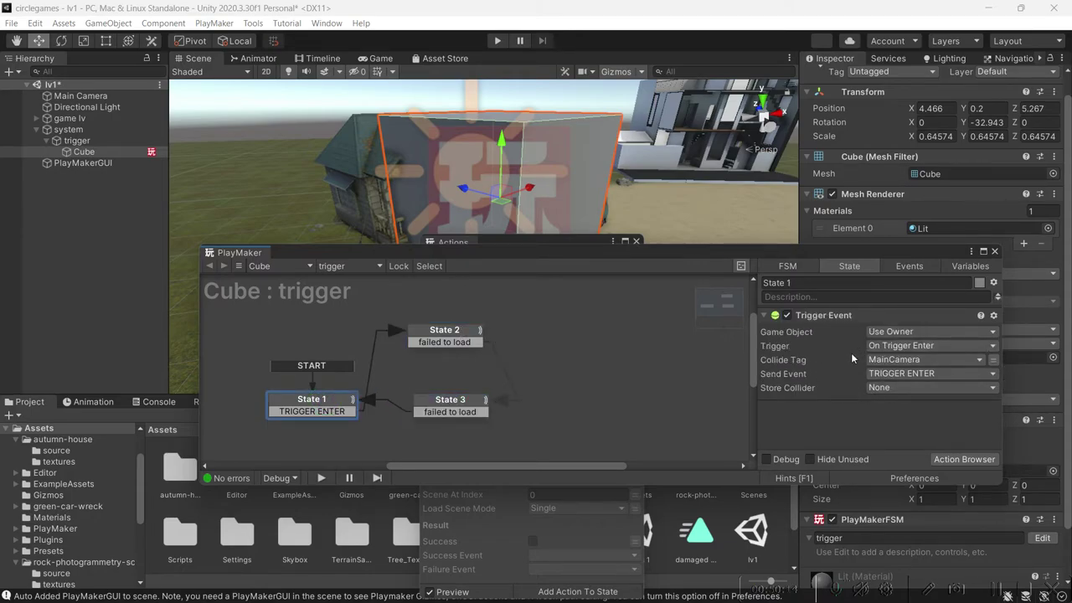
# Save the scene and close the PlayMaker editor and its Actions window.
pyautogui.click(584, 394)
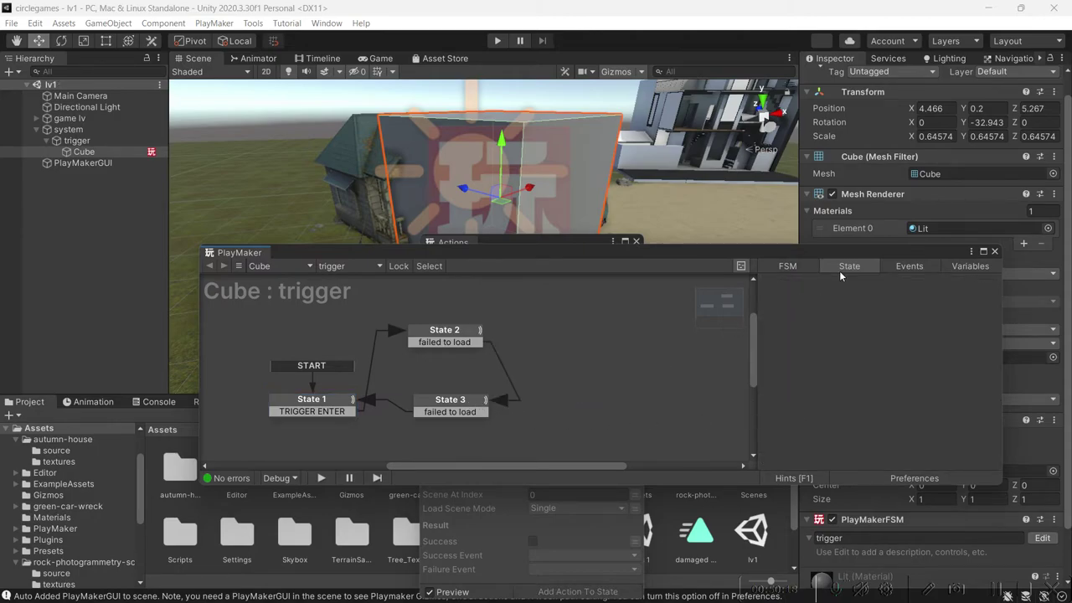
pyautogui.click(994, 251)
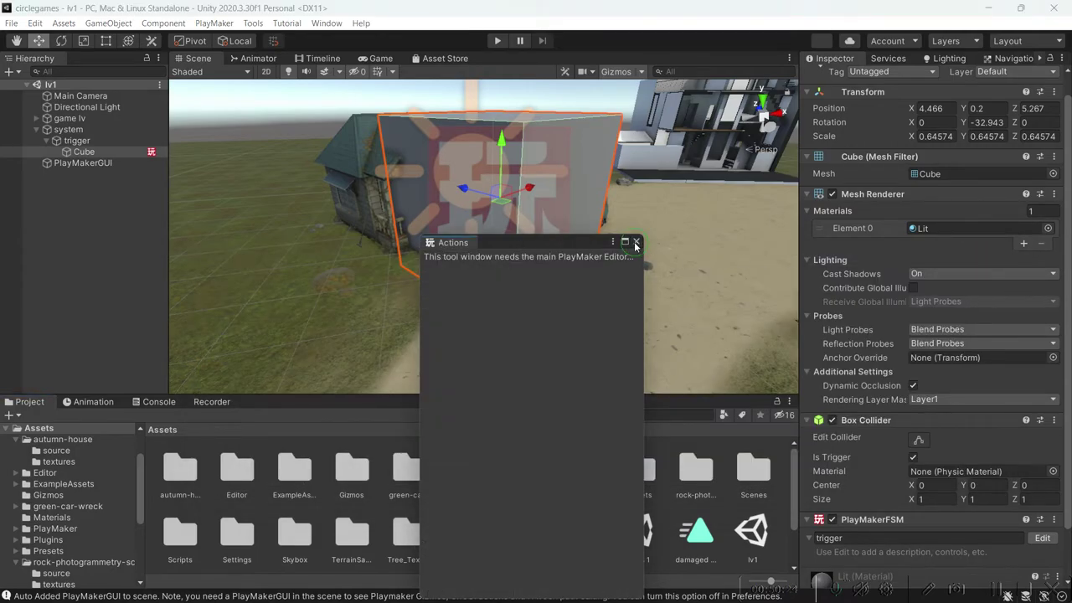
pyautogui.click(635, 242)
pyautogui.keyDown('alt'); pyautogui.moveTo(634, 241); pyautogui.dragTo(661, 178); pyautogui.keyUp('alt')
pyautogui.press('f')
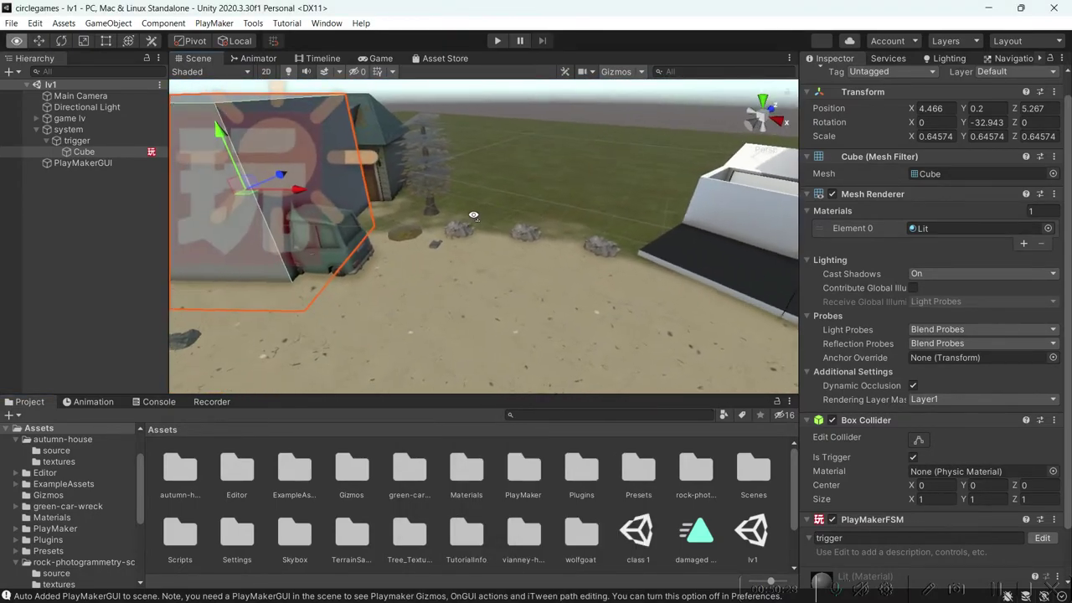
pyautogui.keyDown('alt'); pyautogui.moveTo(412, 209); pyautogui.dragTo(680, 231); pyautogui.keyUp('alt')
pyautogui.press('f')
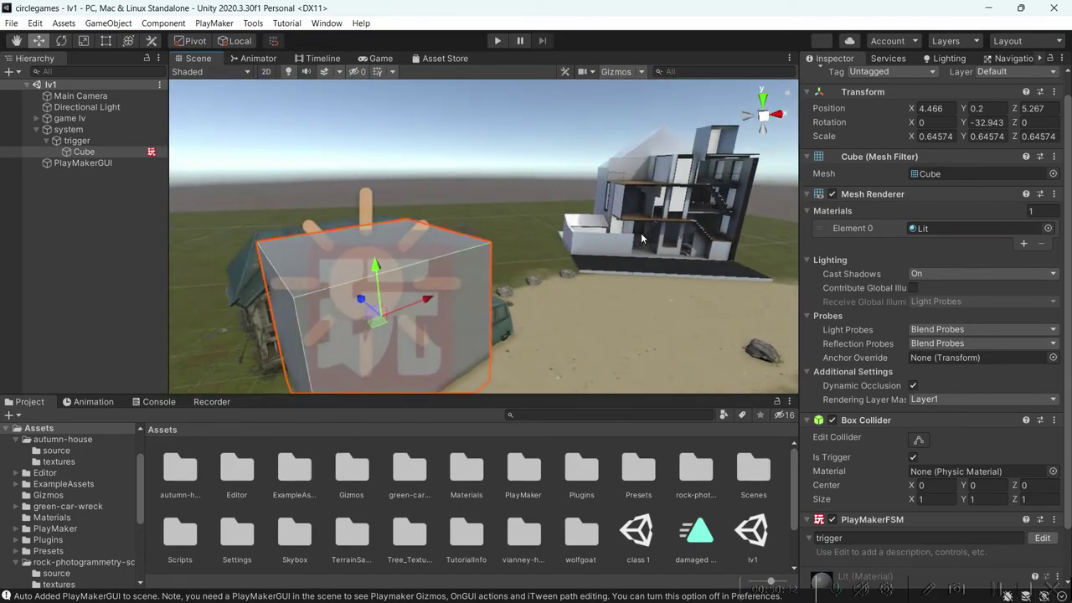
# Create a new scene from the Basic (Built-in) template and save it in Assets as house.
pyautogui.click(12, 23)
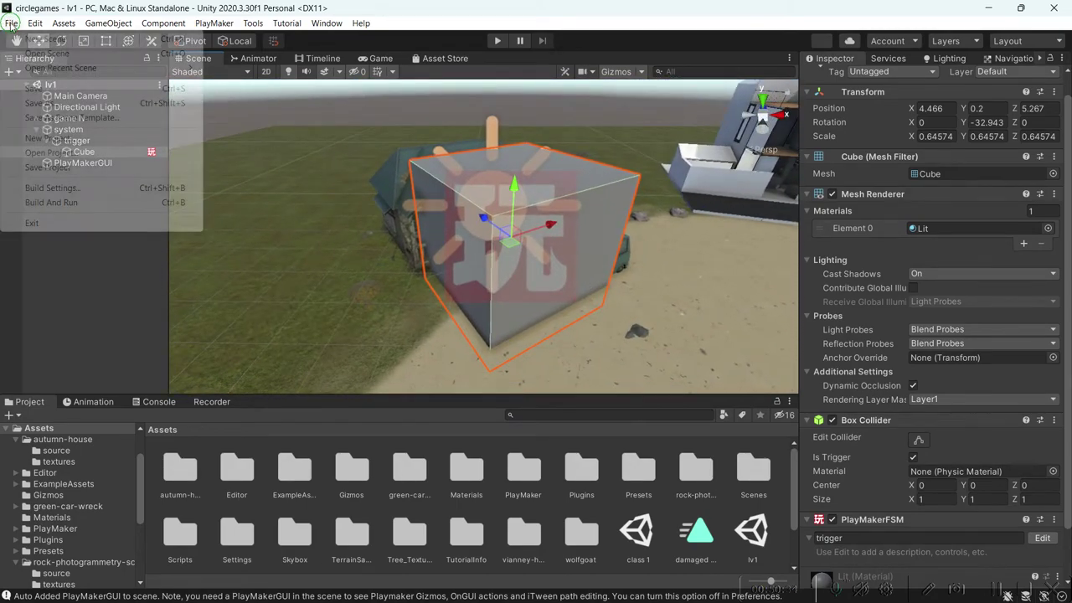
pyautogui.click(42, 37)
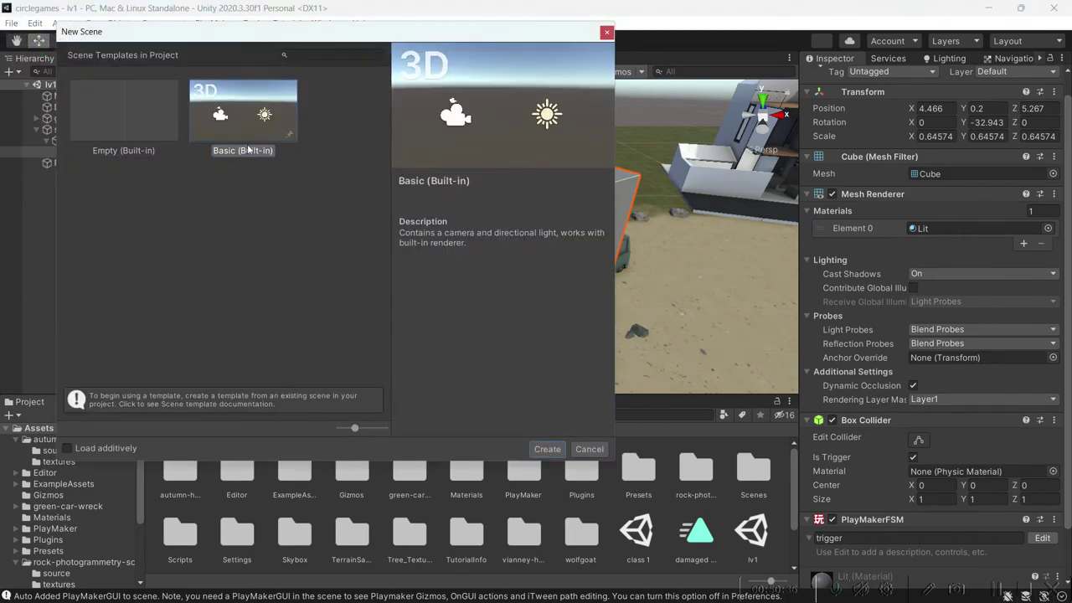
pyautogui.doubleClick(243, 118)
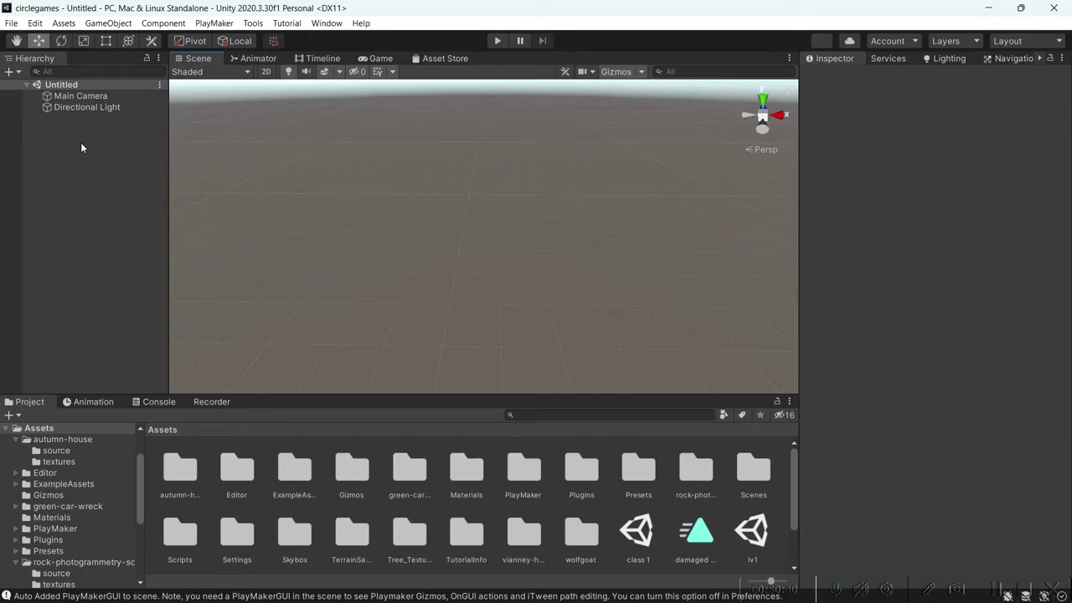
pyautogui.hotkey('ctrl', 's')
pyautogui.click(265, 288)
pyautogui.write('house')
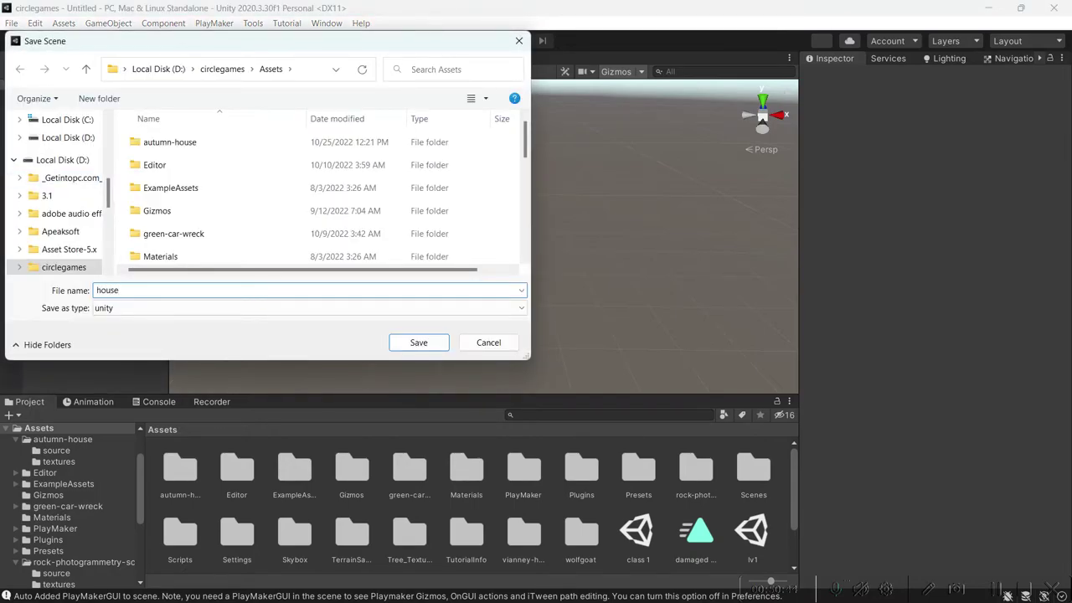
pyautogui.press('Return')
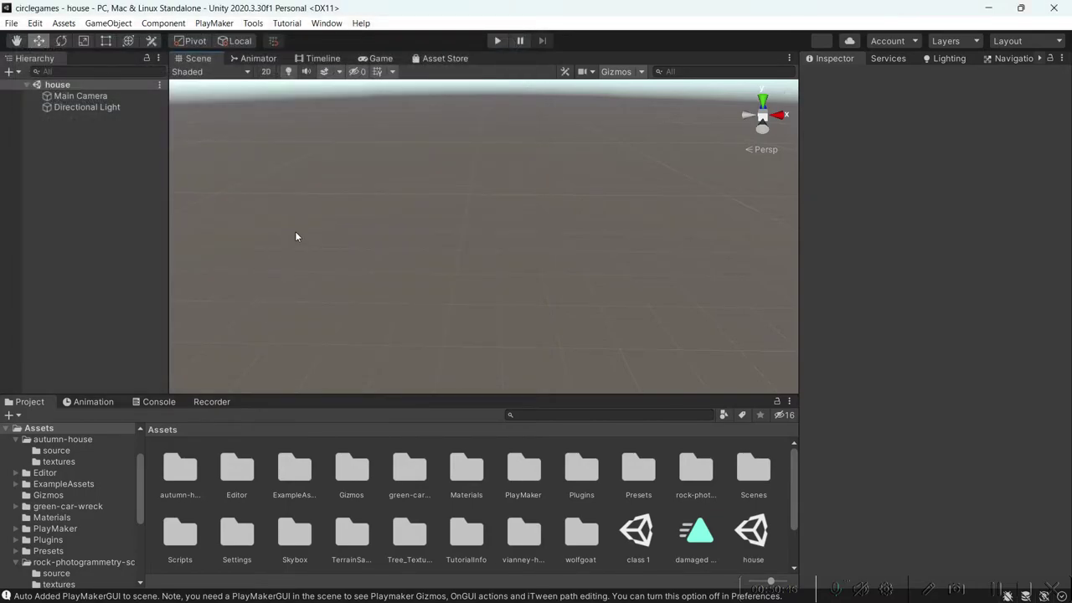
# Add the house scene after lv1 in the build's scene list and close the Build Settings.
pyautogui.click(11, 23)
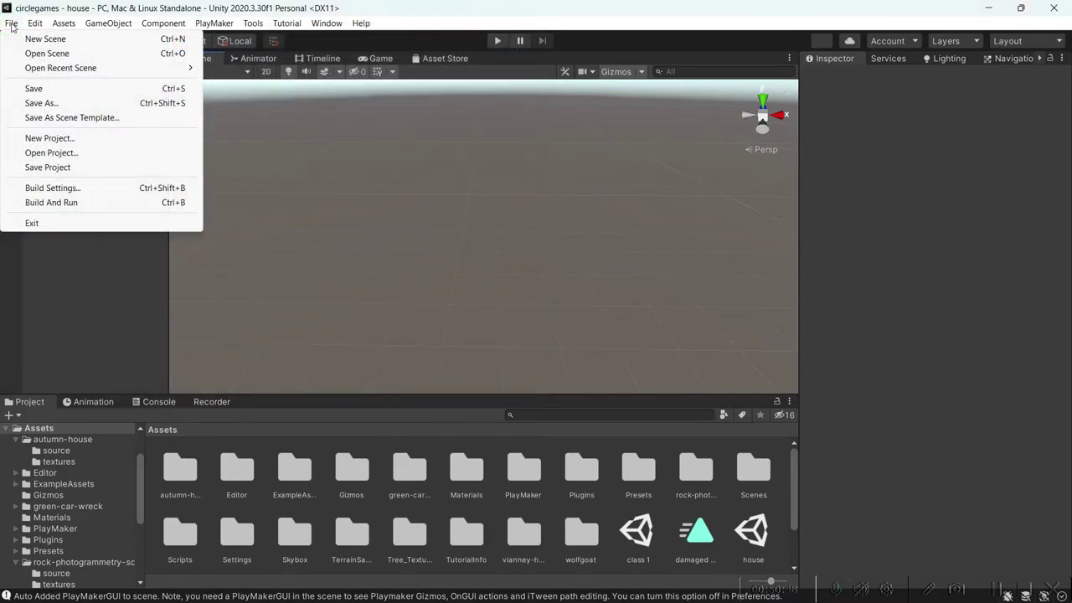
pyautogui.click(58, 186)
pyautogui.scroll(-2, 621, 527)
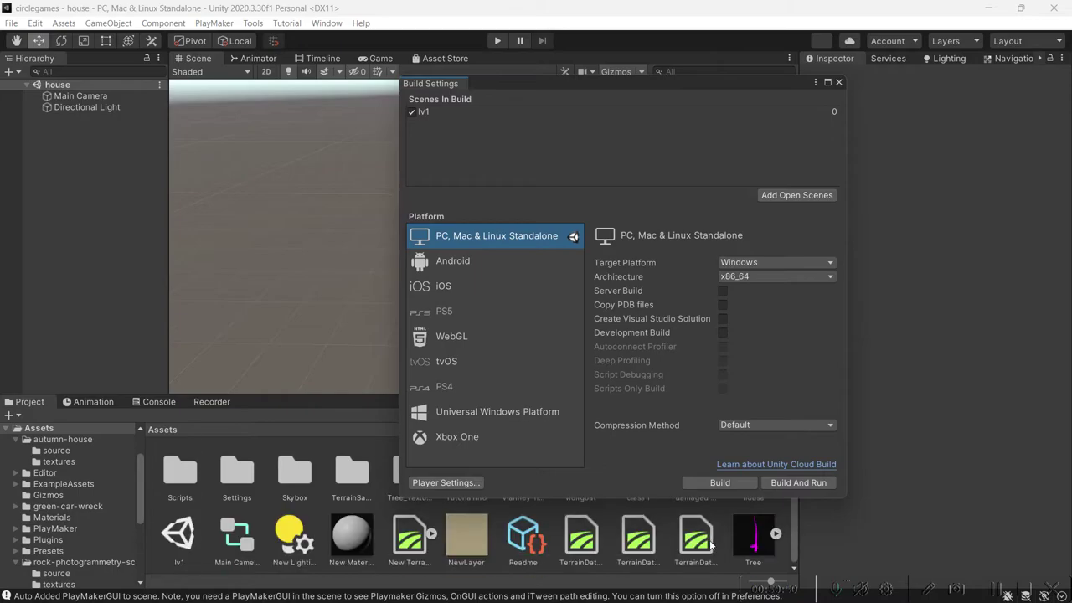
pyautogui.scroll(2, 372, 573)
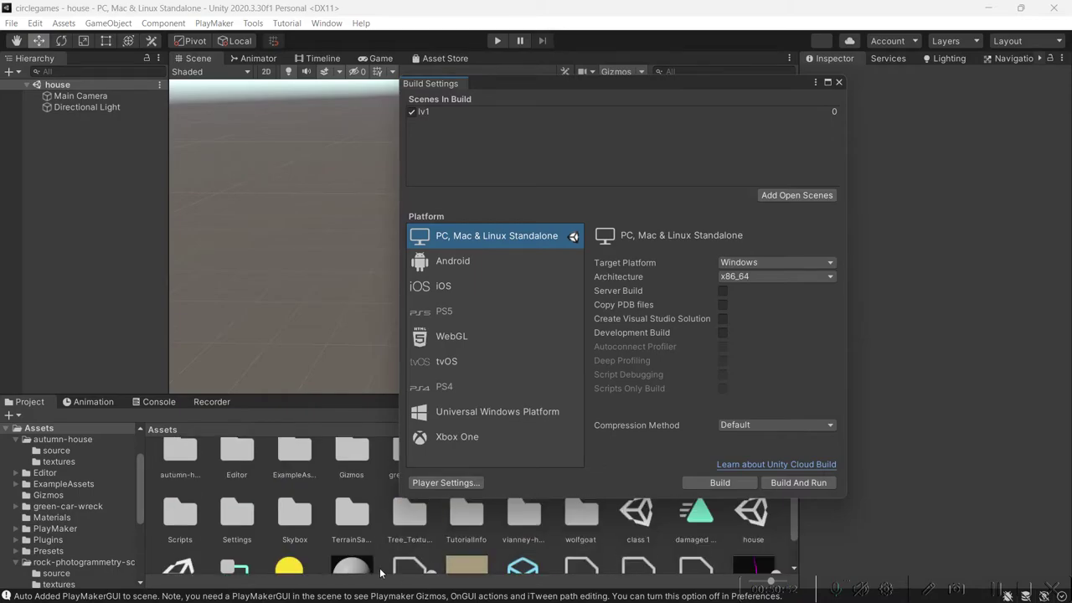
pyautogui.moveTo(725, 536); pyautogui.dragTo(482, 141)
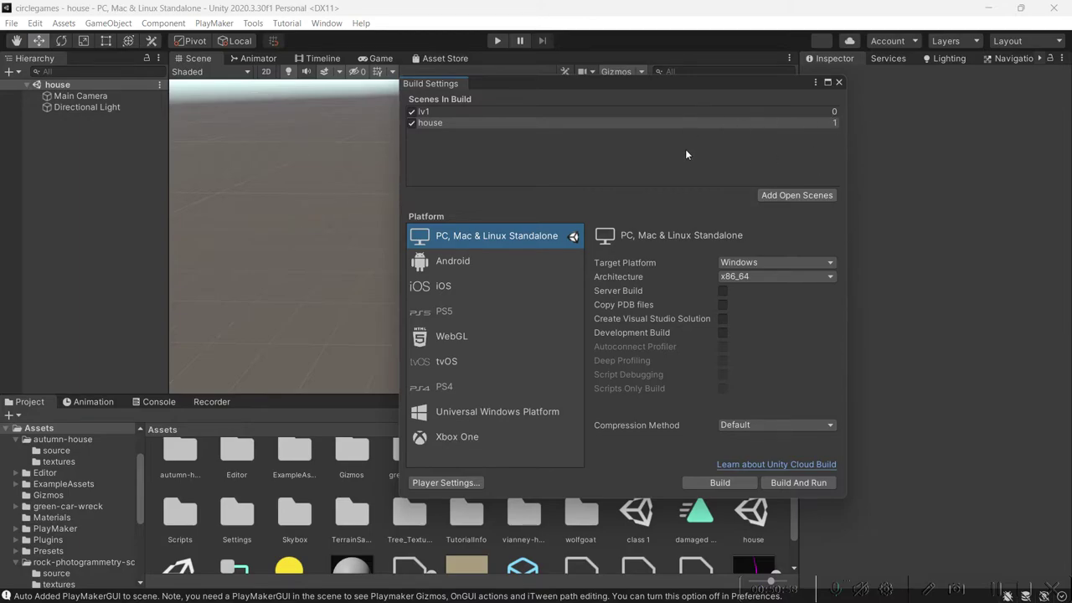
pyautogui.click(839, 82)
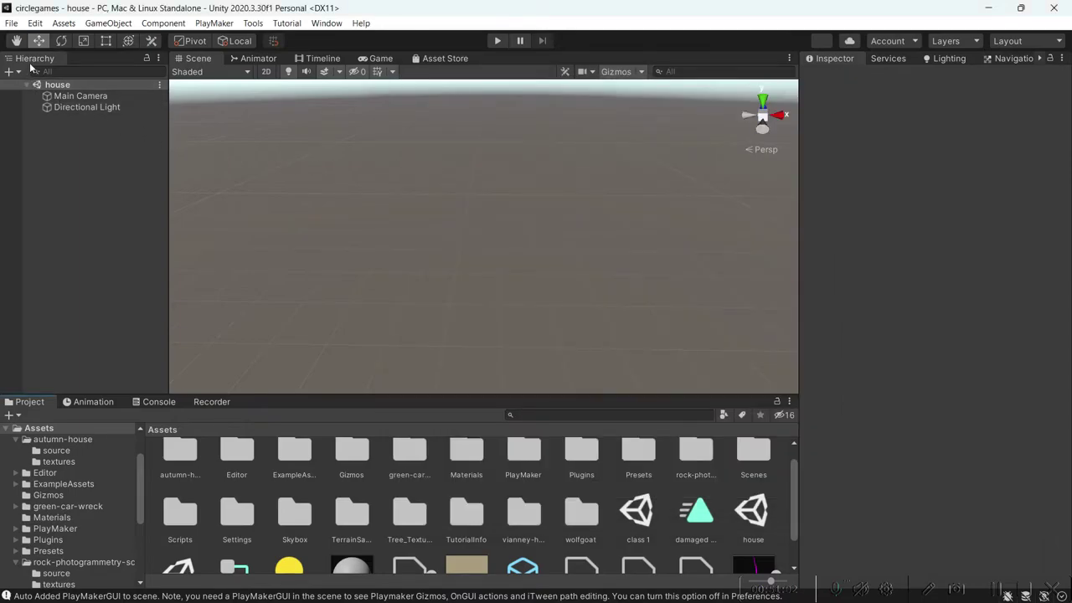
# Reopen the lv1 scene and open the trigger cube's FSM in the PlayMaker editor, placed clear of the cube.
pyautogui.scroll(-1, 753, 543)
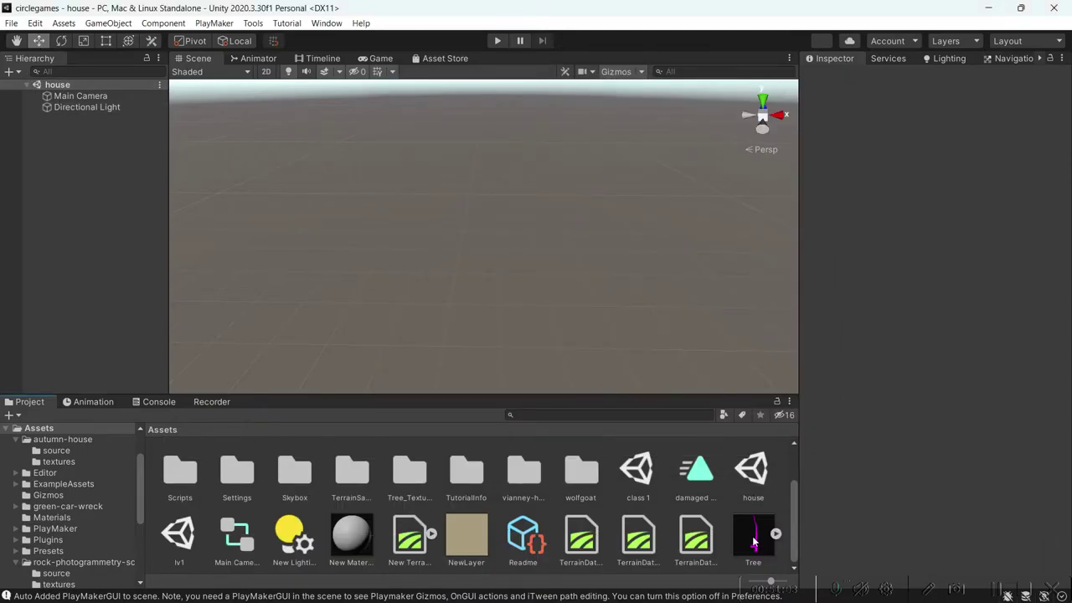
pyautogui.click(172, 543)
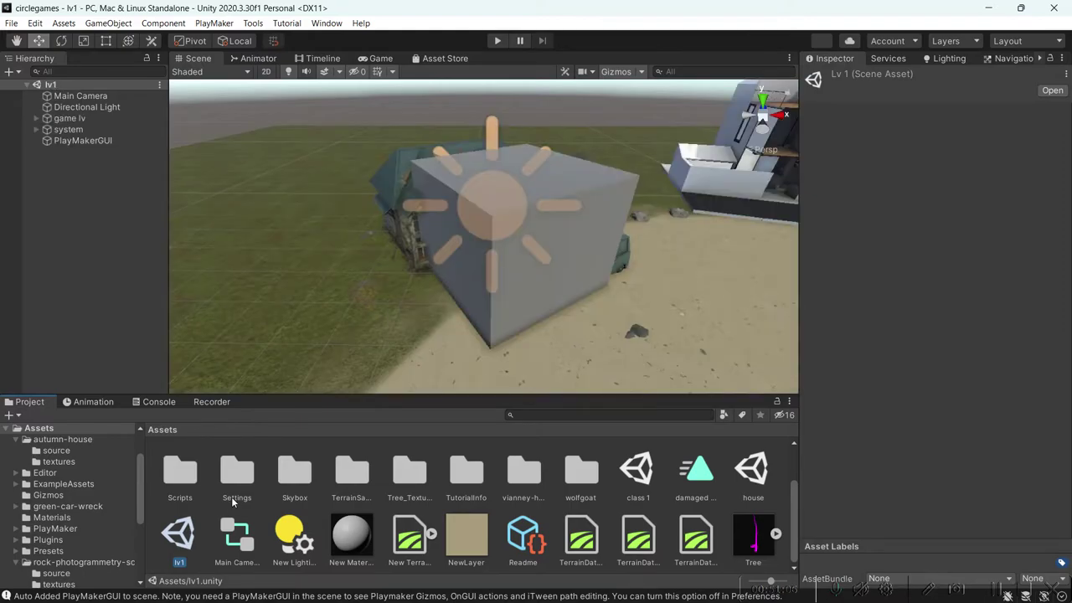
pyautogui.click(500, 298)
pyautogui.scroll(-3, 1006, 524)
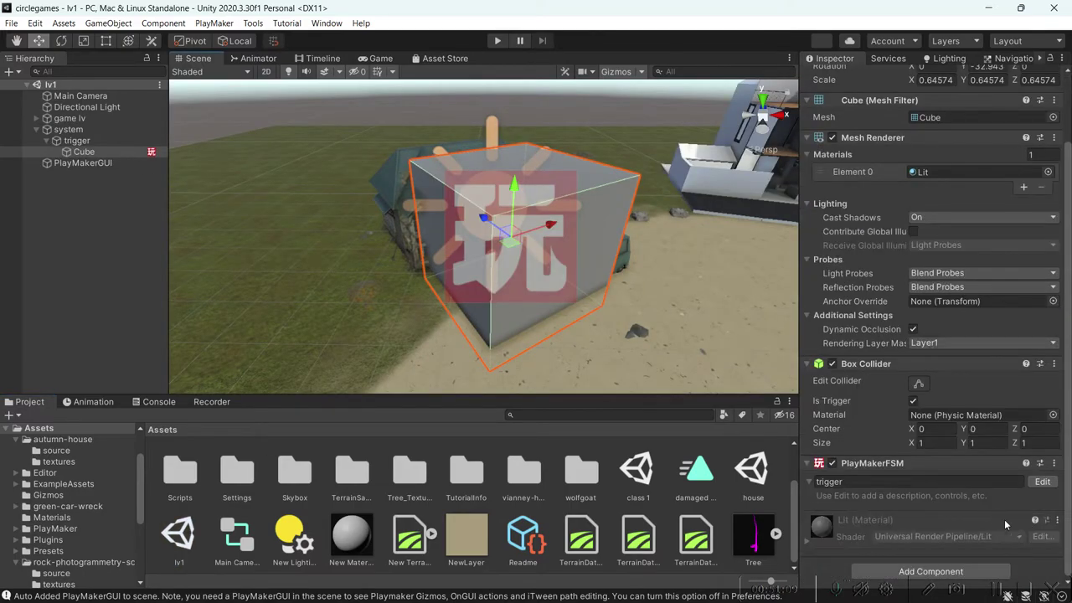
pyautogui.click(1041, 482)
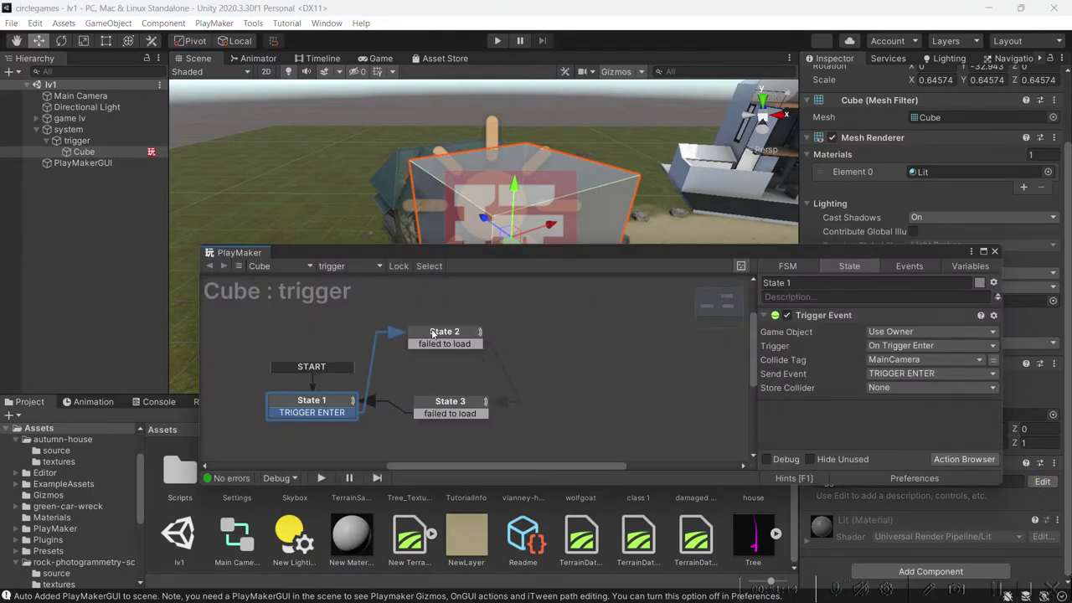
pyautogui.moveTo(475, 252); pyautogui.dragTo(425, 382)
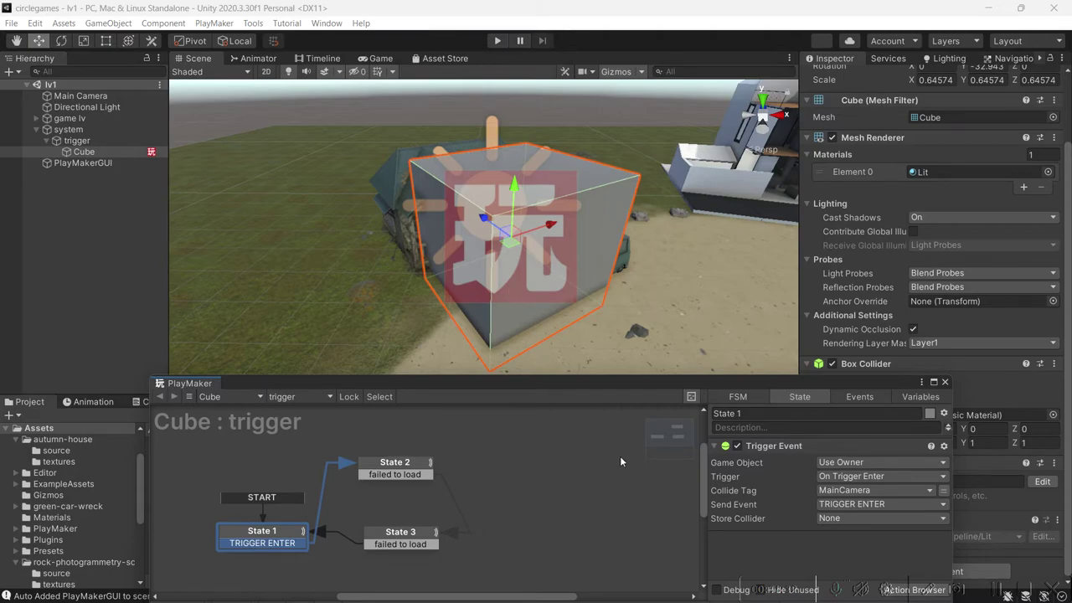
pyautogui.moveTo(623, 383); pyautogui.dragTo(537, 328)
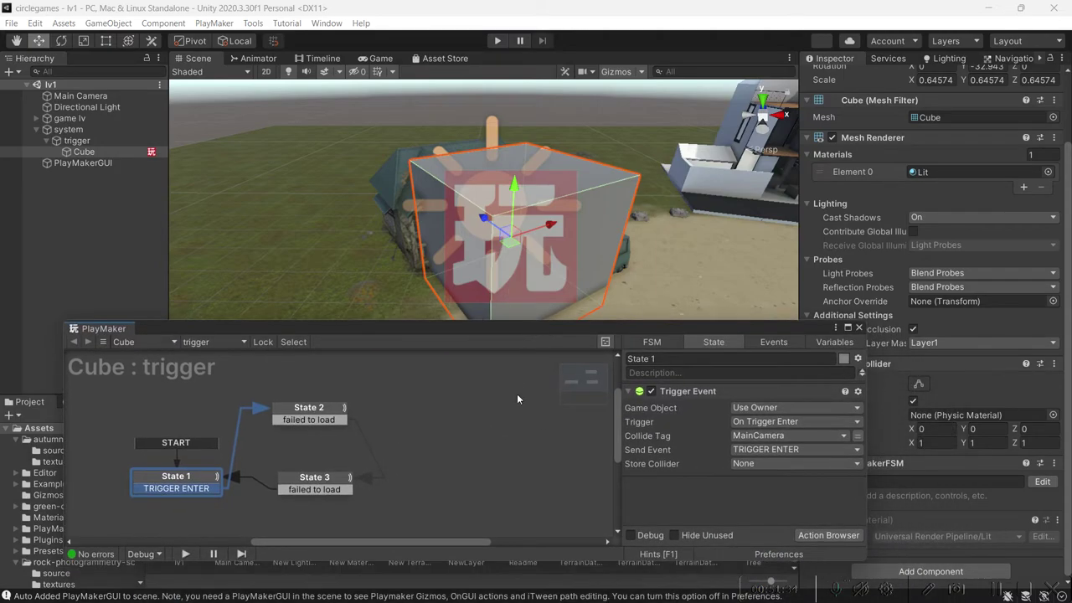
# Set Scene At Index to 1 in the Load Scene actions of State 2 and State 3, then save and close PlayMaker.
pyautogui.click(308, 416)
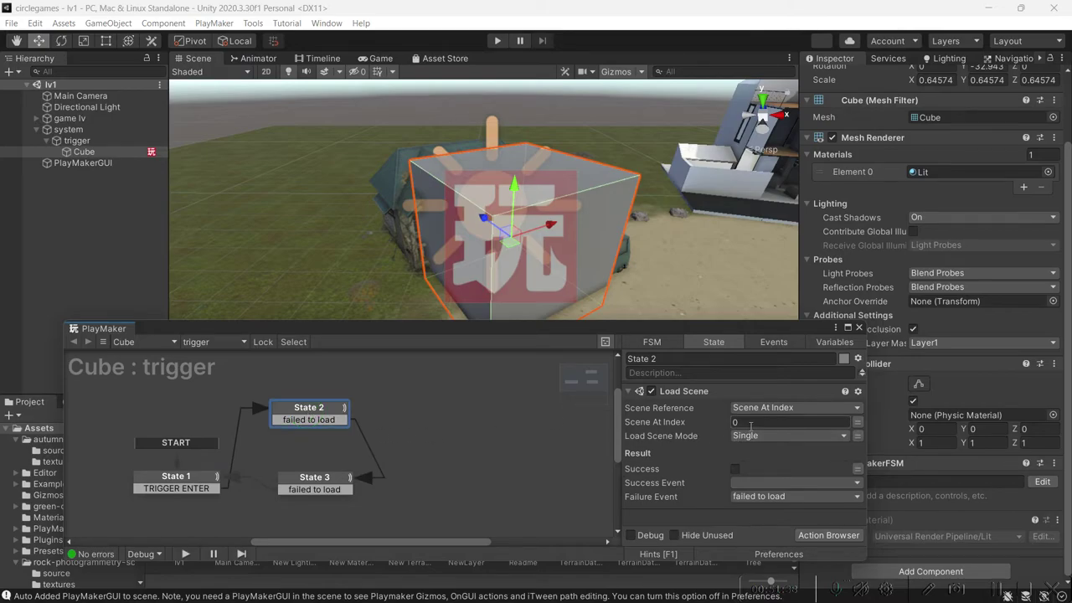
pyautogui.click(751, 426)
pyautogui.write('1')
pyautogui.click(341, 483)
pyautogui.click(742, 426)
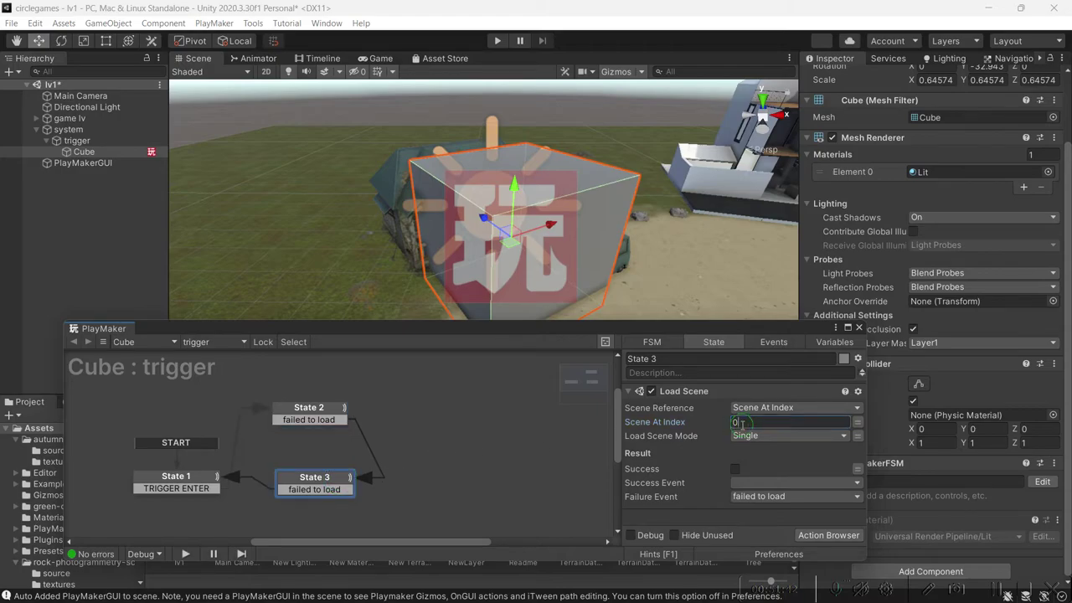
pyautogui.write('1')
pyautogui.hotkey('ctrl', 's')
pyautogui.click(858, 328)
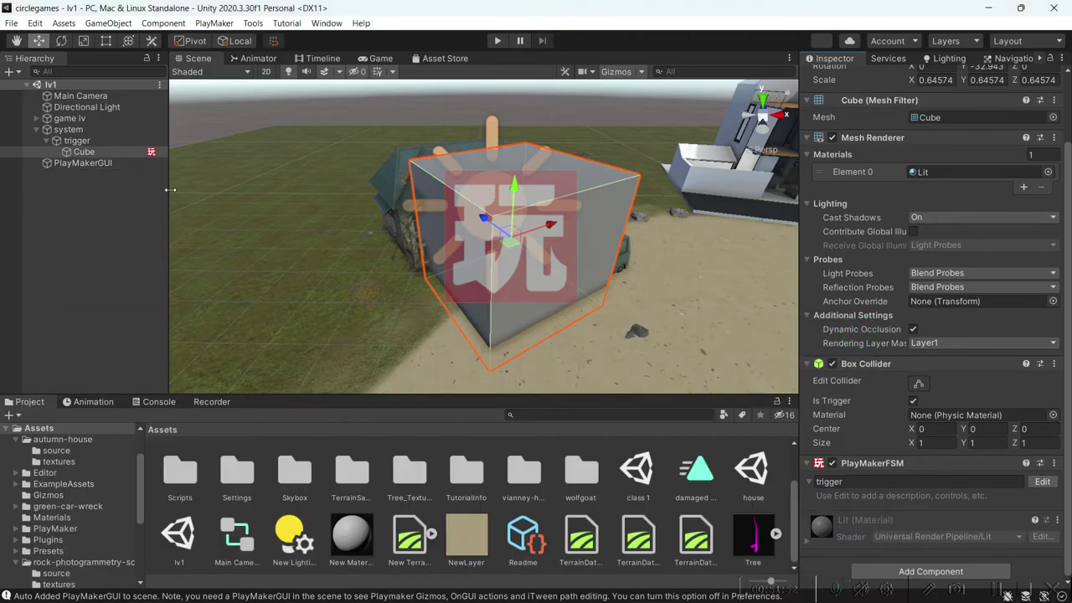
# Remove the Mesh Renderer and Mesh Filter components from the trigger cube.
pyautogui.scroll(2, 865, 188)
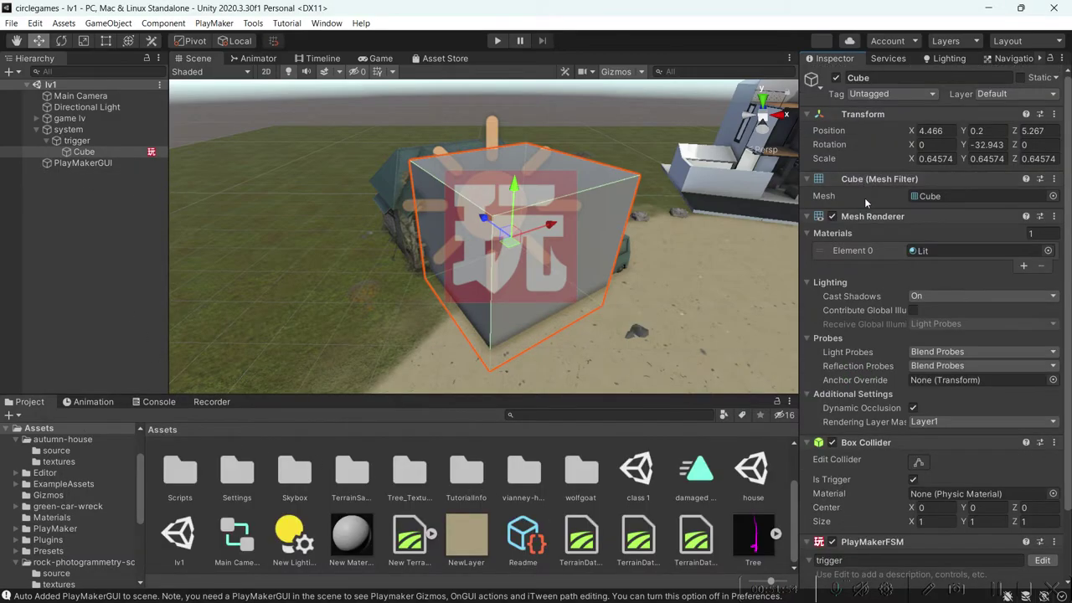
pyautogui.click(828, 220)
pyautogui.rightClick(827, 219)
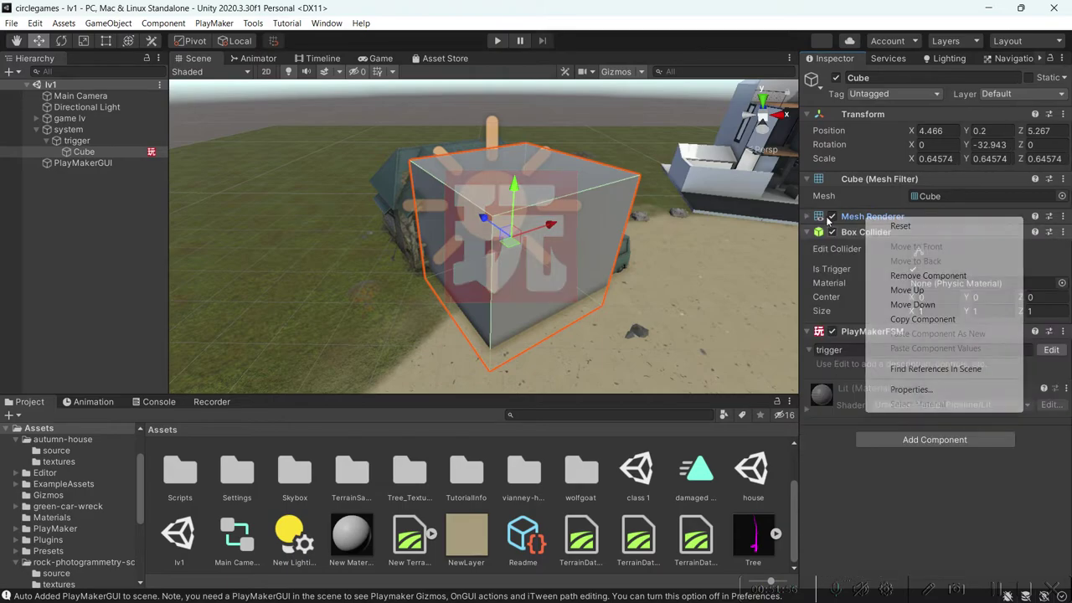
pyautogui.click(928, 276)
pyautogui.rightClick(858, 179)
pyautogui.click(902, 241)
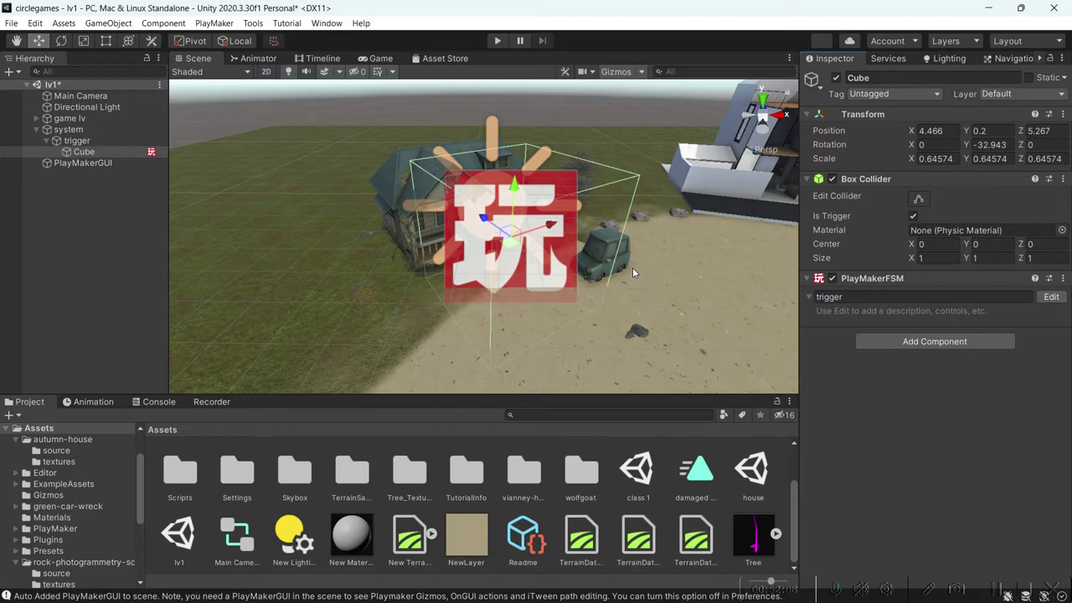
# Add a Capsule Collider component to the Main Camera.
pyautogui.moveTo(622, 236); pyautogui.dragTo(266, 265, button='right')
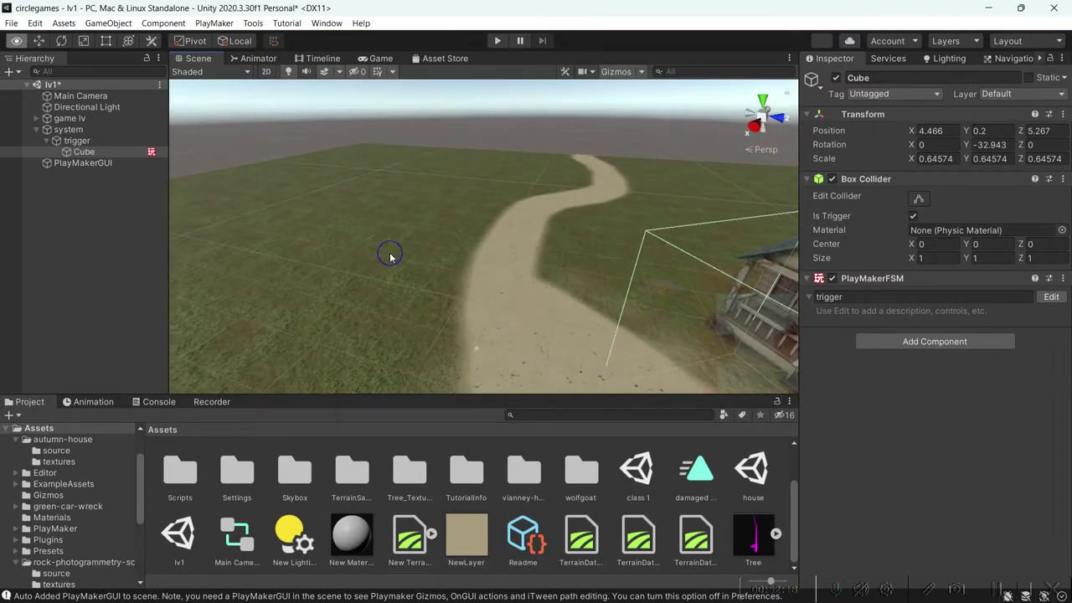
pyautogui.click(105, 97)
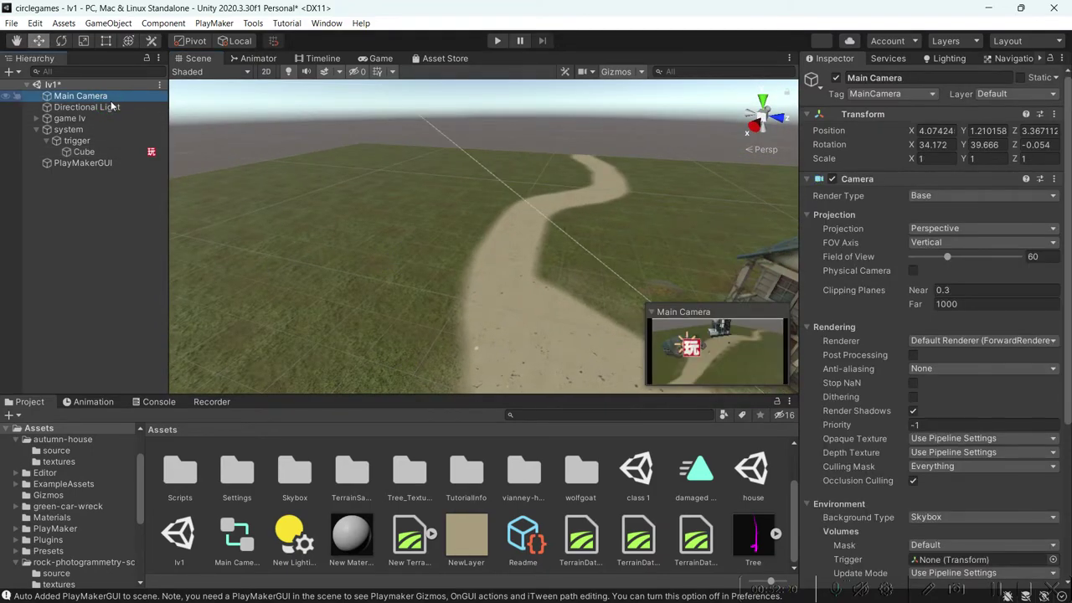
pyautogui.press('f')
pyautogui.moveTo(369, 148); pyautogui.dragTo(406, 176, button='right')
pyautogui.scroll(-5, 941, 456)
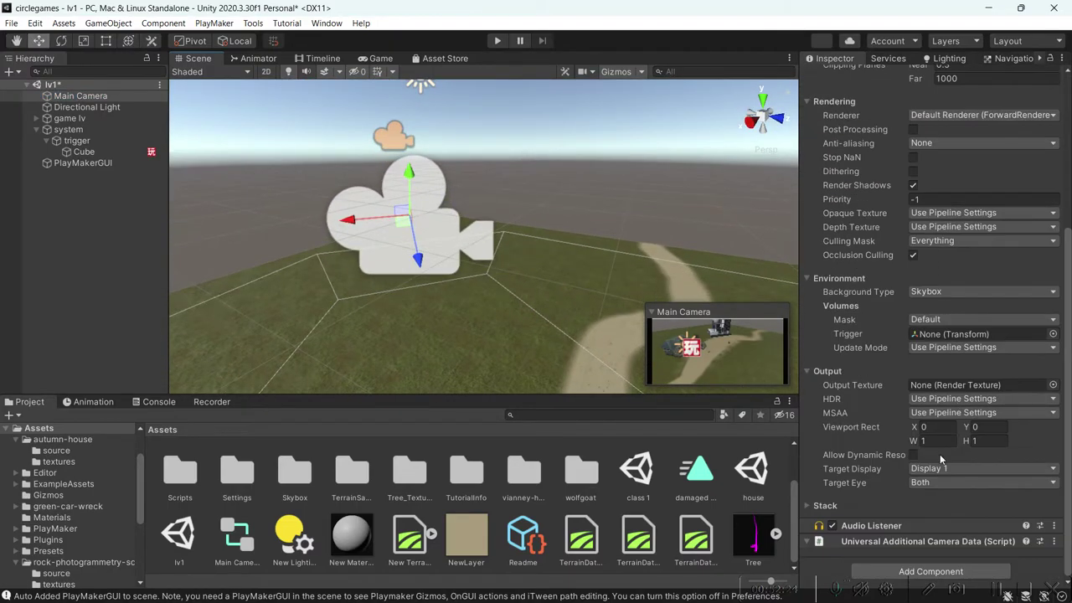
pyautogui.click(917, 571)
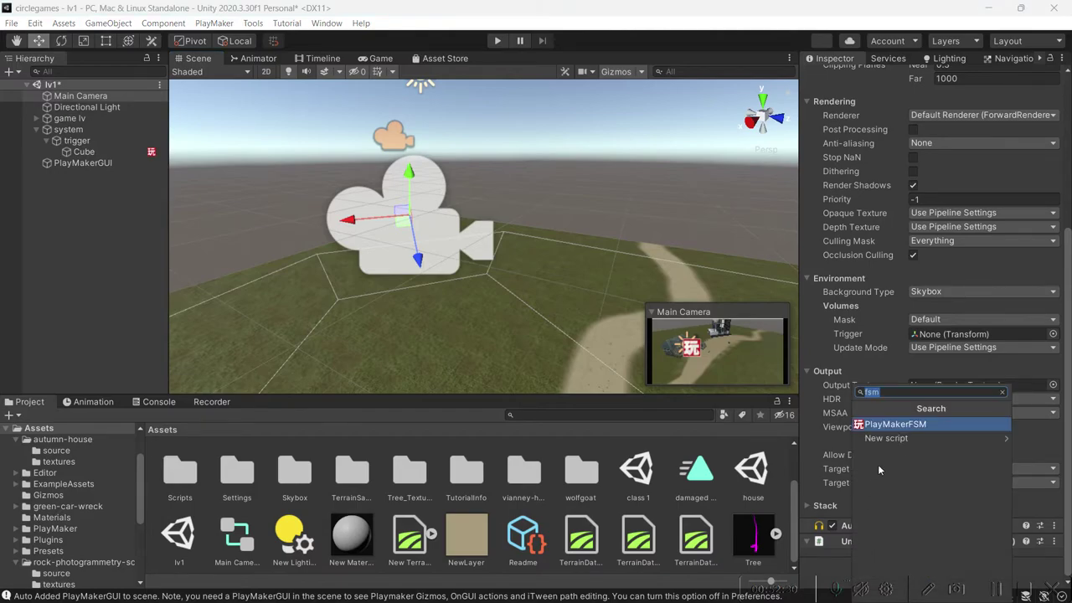
pyautogui.write('c')
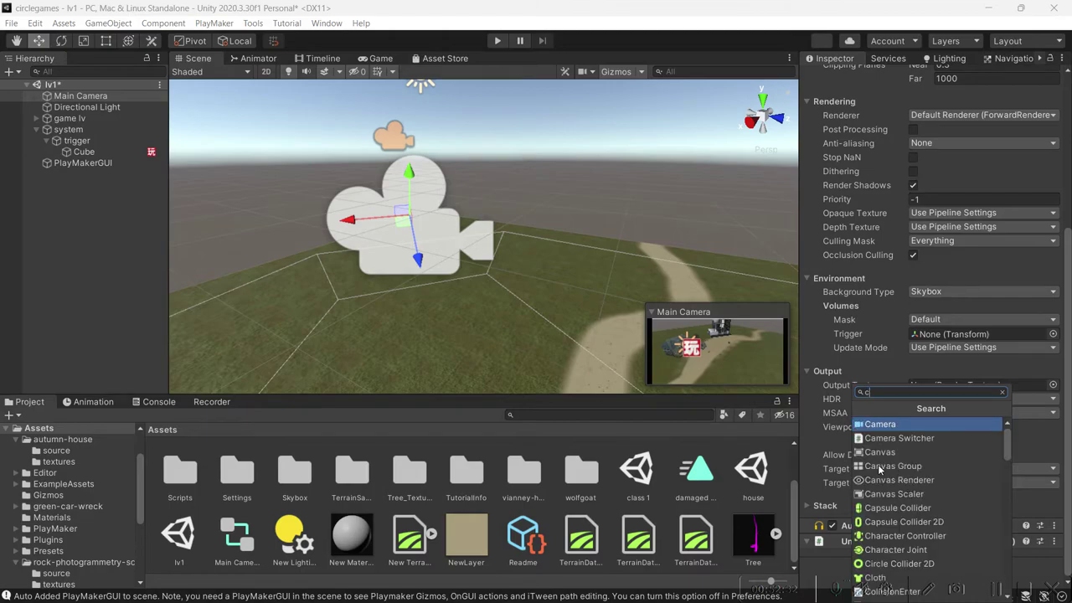
pyautogui.click(893, 508)
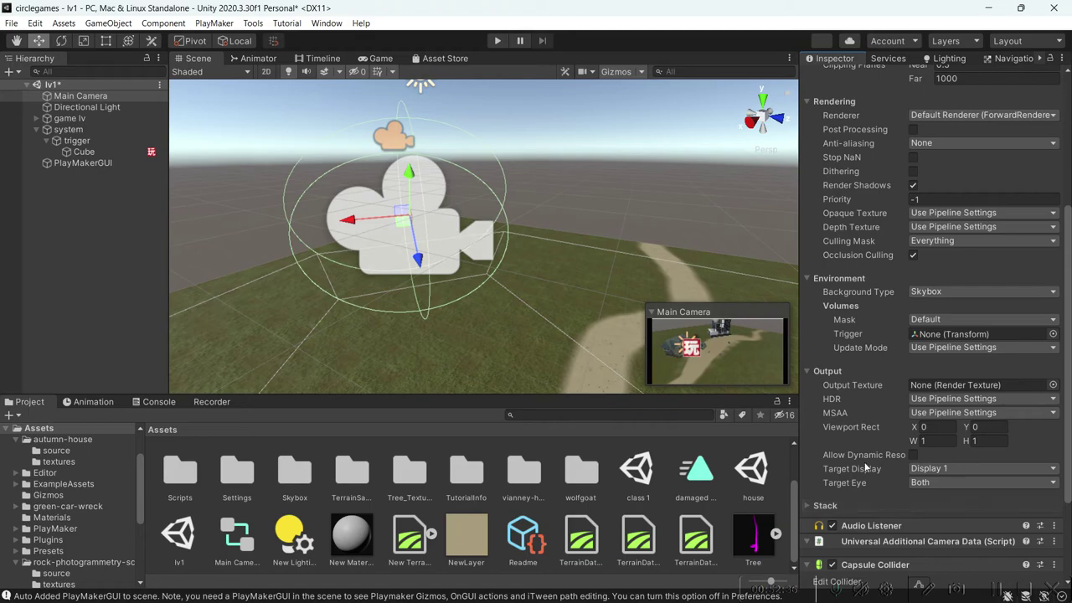
# Try enabling Is Trigger on the Main Camera's Capsule Collider and switch it back off.
pyautogui.scroll(-3, 873, 469)
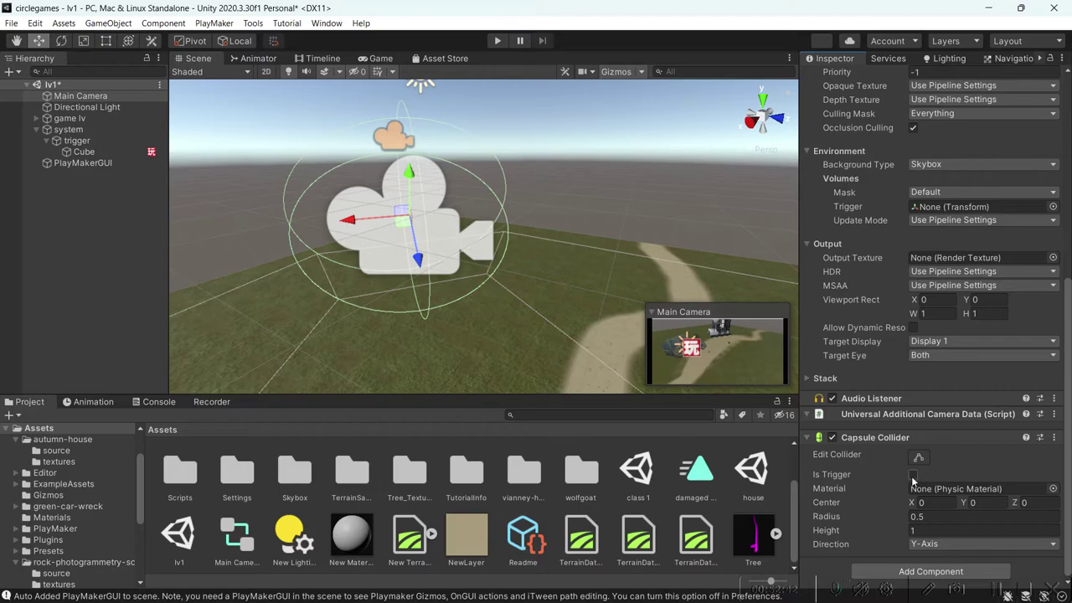
pyautogui.click(912, 475)
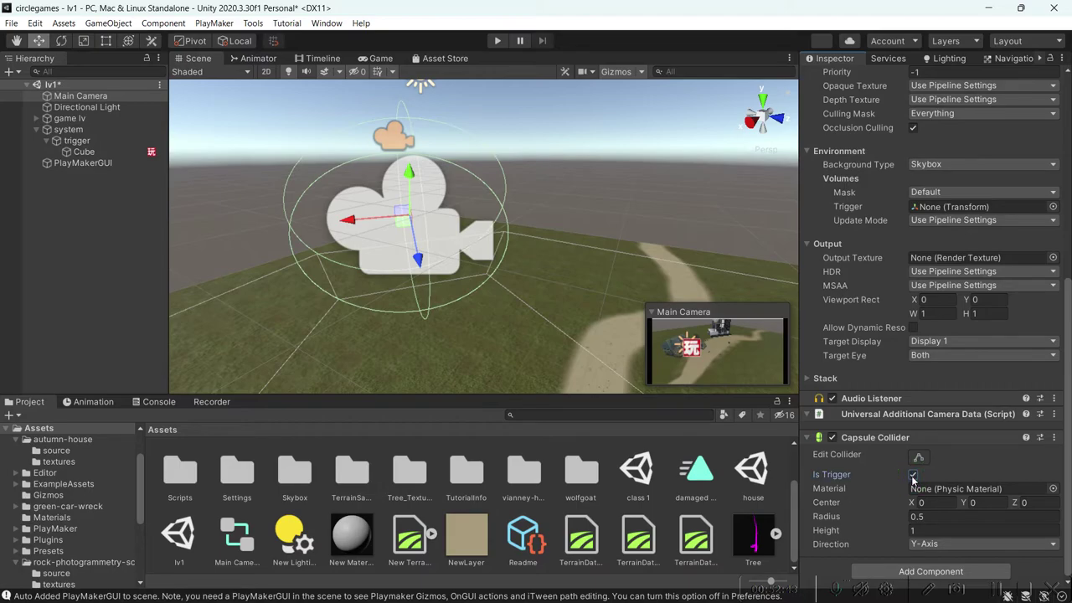
pyautogui.click(904, 519)
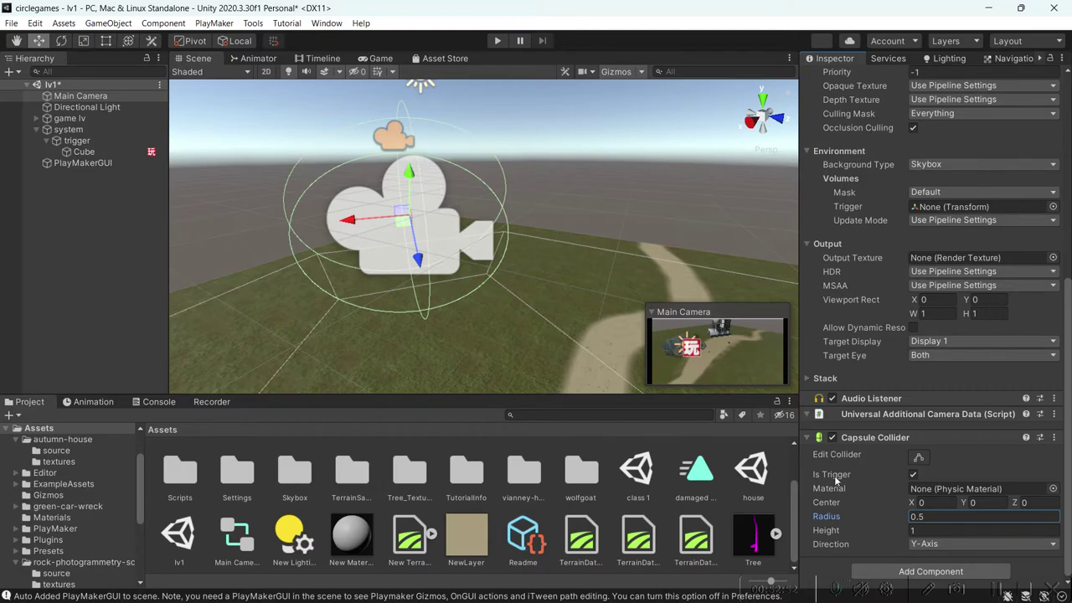
pyautogui.click(762, 98)
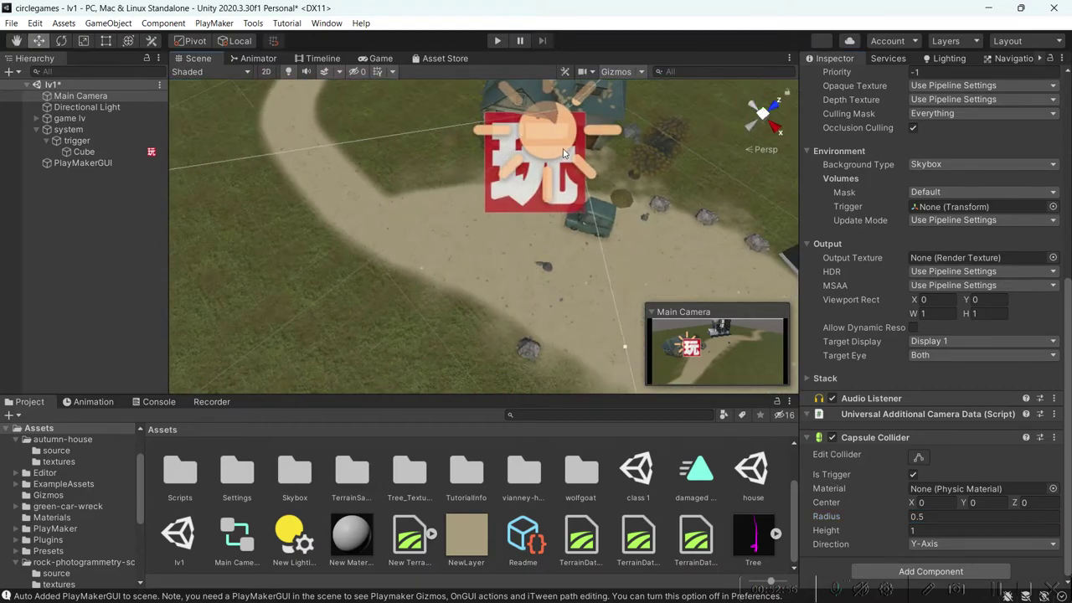
pyautogui.click(914, 474)
pyautogui.moveTo(635, 237); pyautogui.dragTo(451, 165, button='right')
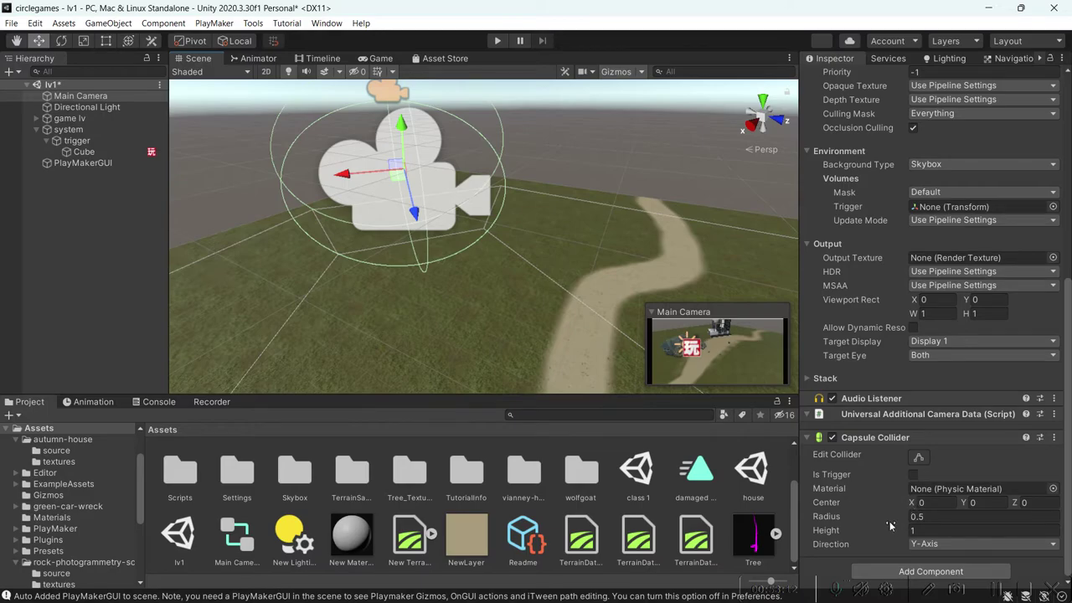
# Set the height of the Main Camera's Capsule Collider to 1.07.
pyautogui.moveTo(906, 529)
pyautogui.mouseDown()
pyautogui.moveTo(877, 536)
pyautogui.moveTo(896, 532)
pyautogui.mouseUp()
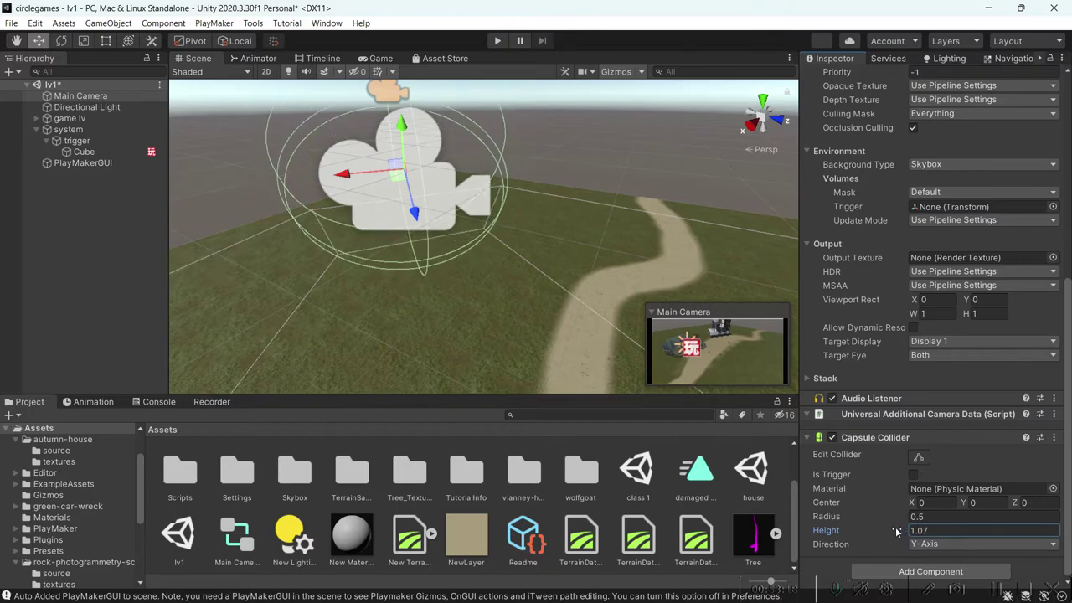
pyautogui.moveTo(454, 247); pyautogui.dragTo(416, 181, button='middle')
pyautogui.keyDown('alt'); pyautogui.moveTo(404, 207); pyautogui.dragTo(1034, 261); pyautogui.keyUp('alt')
pyautogui.moveTo(516, 219); pyautogui.dragTo(410, 154, button='right')
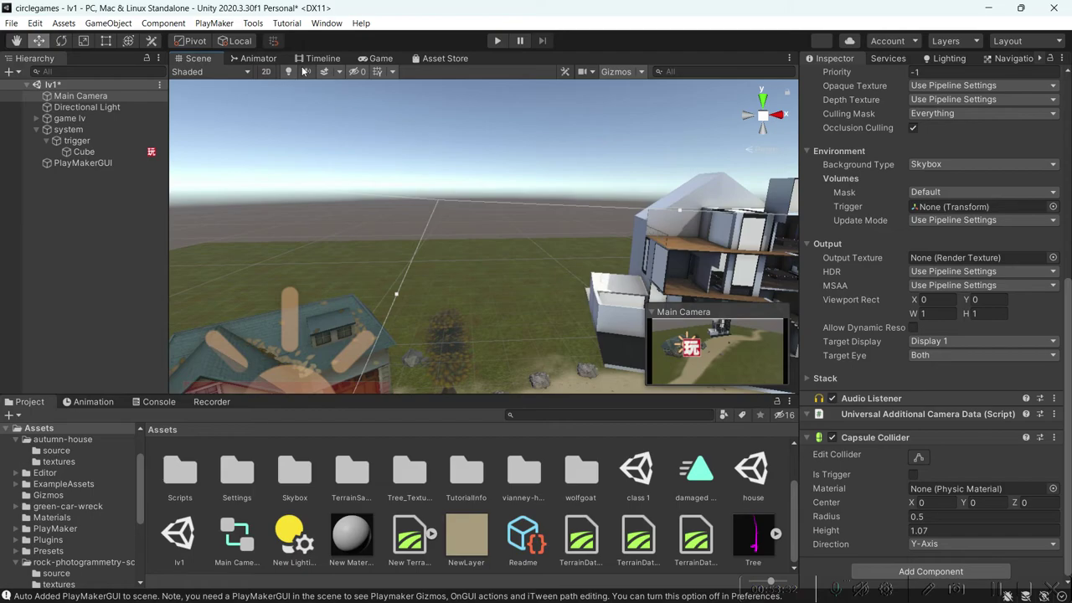
# Check the level through the game camera, return to the scene view and save the lv1 scene.
pyautogui.click(380, 58)
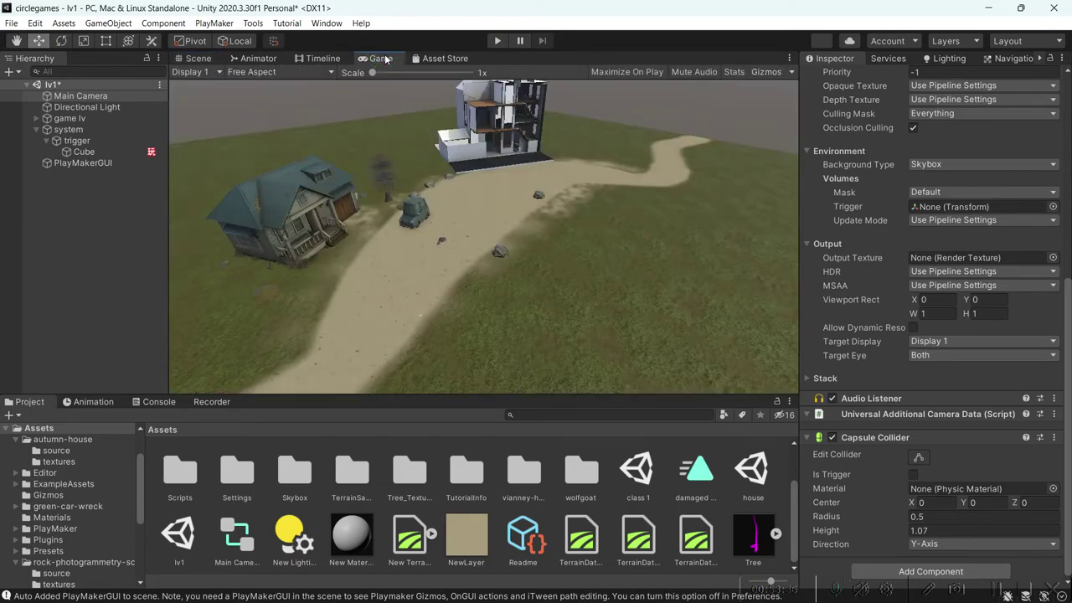
pyautogui.click(212, 60)
pyautogui.click(105, 258)
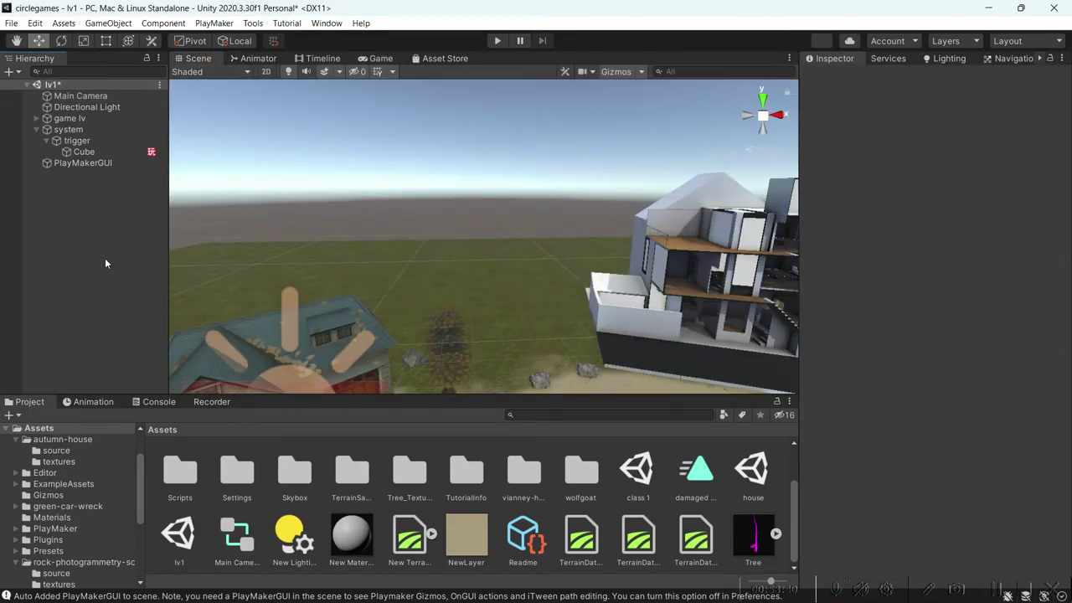
pyautogui.hotkey('ctrl', 's')
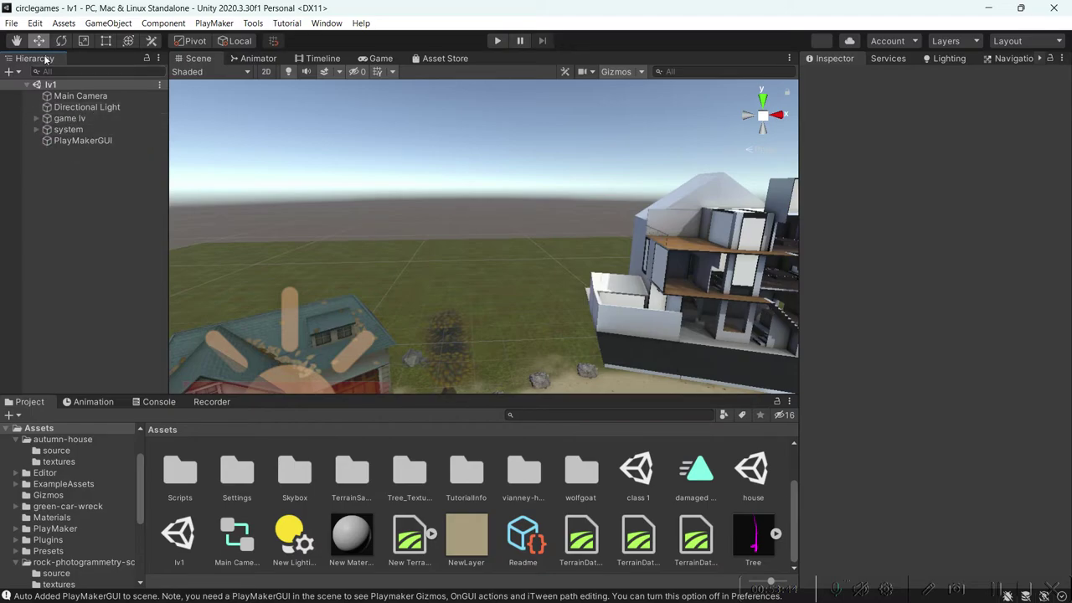
pyautogui.click(11, 24)
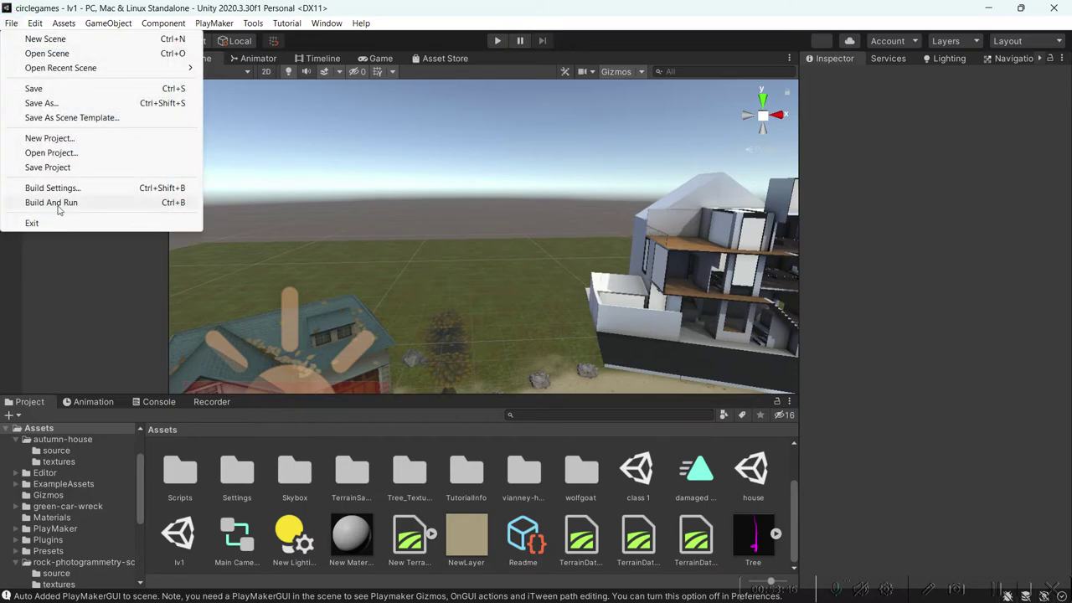
pyautogui.click(69, 340)
pyautogui.click(67, 130)
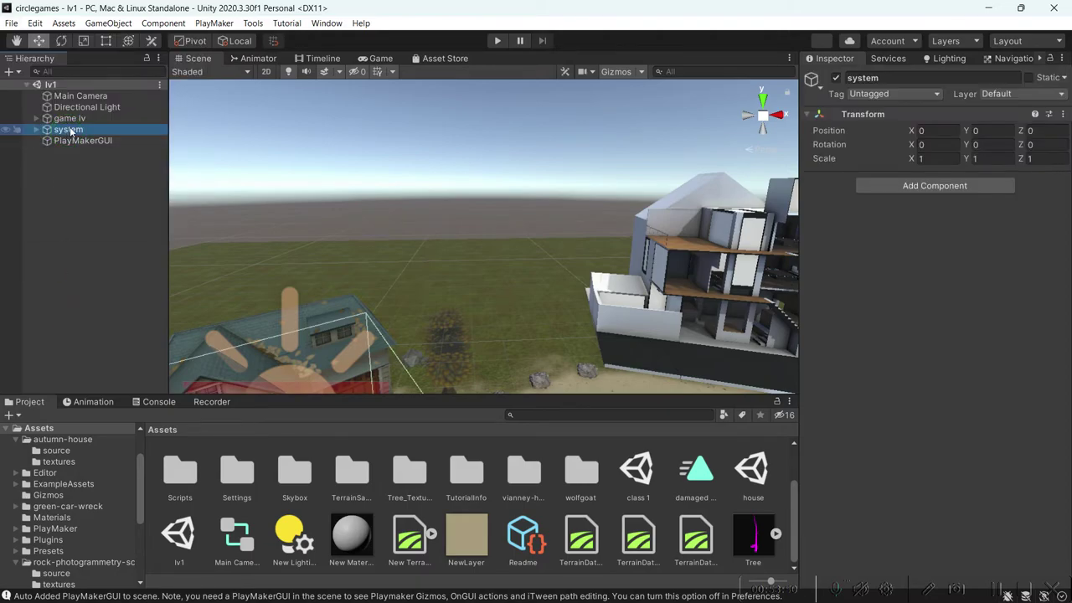
pyautogui.click(55, 196)
# Delete the PlayMakerGUI object from the lv1 scene and save the scene.
pyautogui.click(84, 140)
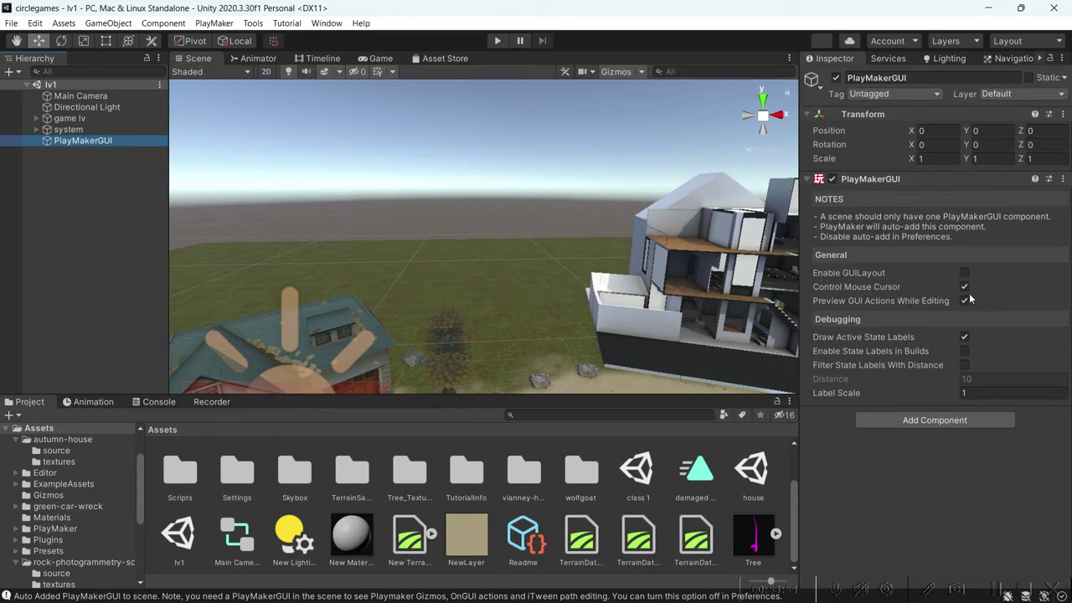
pyautogui.click(964, 300)
pyautogui.click(97, 141)
pyautogui.press('Delete')
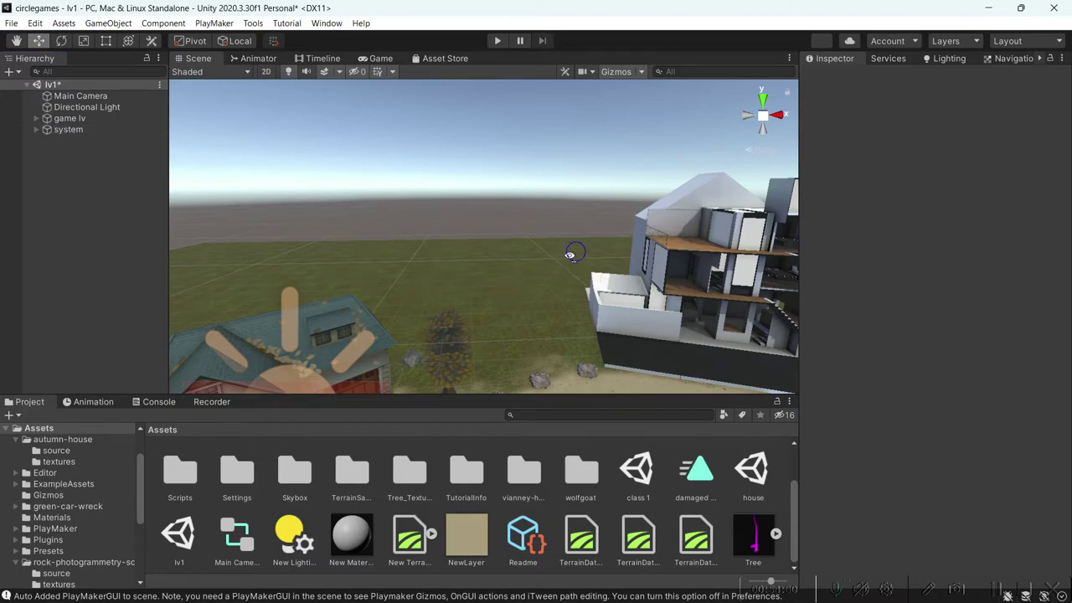
pyautogui.moveTo(361, 280); pyautogui.dragTo(550, 276, button='middle')
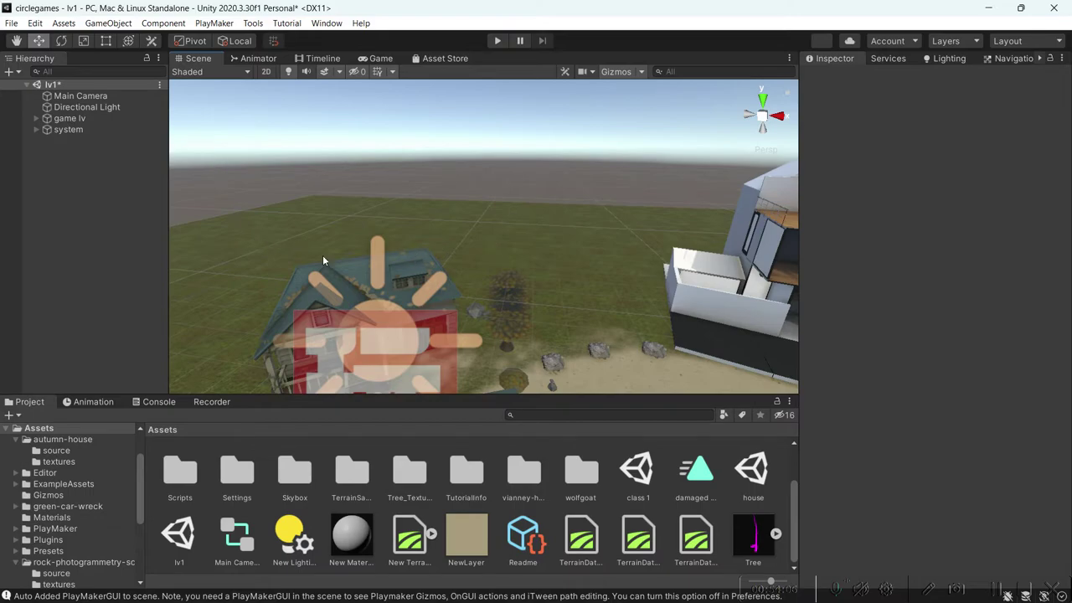
pyautogui.hotkey('ctrl', 's')
# Add a UI Image to the lv1 scene.
pyautogui.rightClick(97, 156)
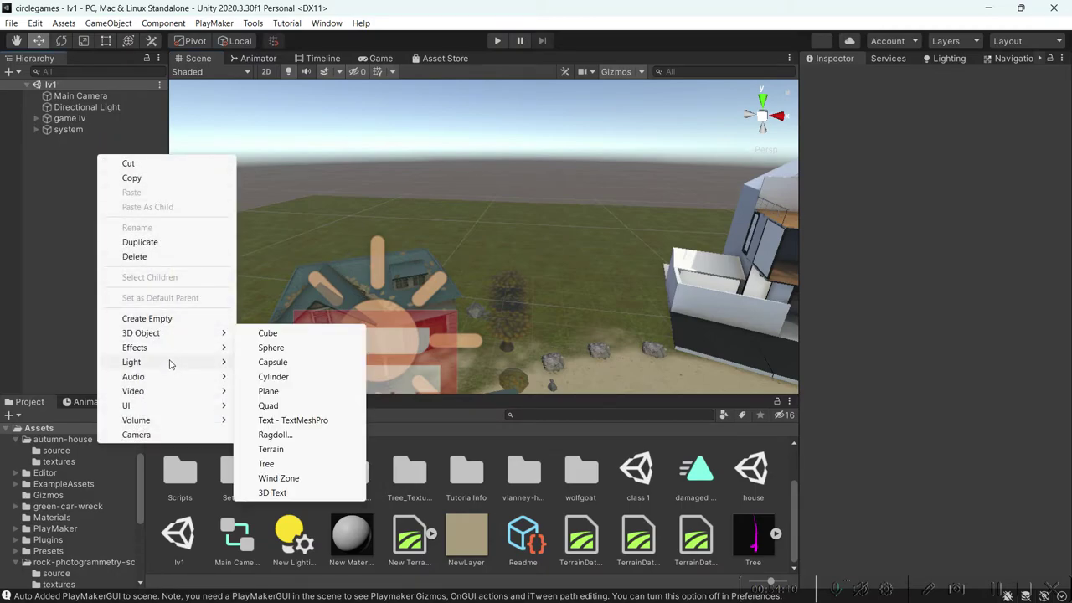
pyautogui.moveTo(178, 405)
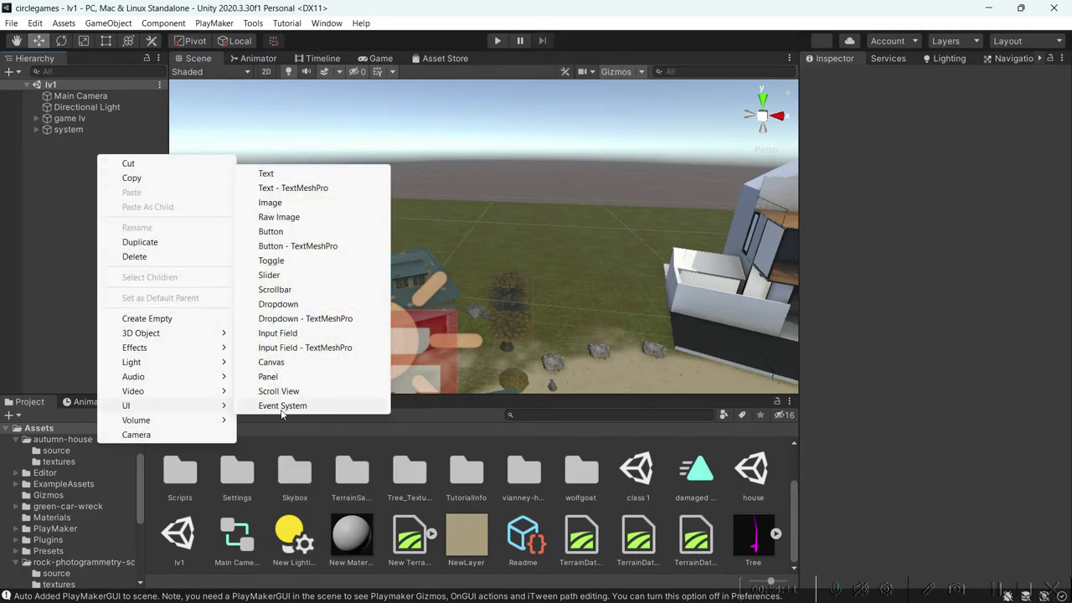
pyautogui.click(290, 204)
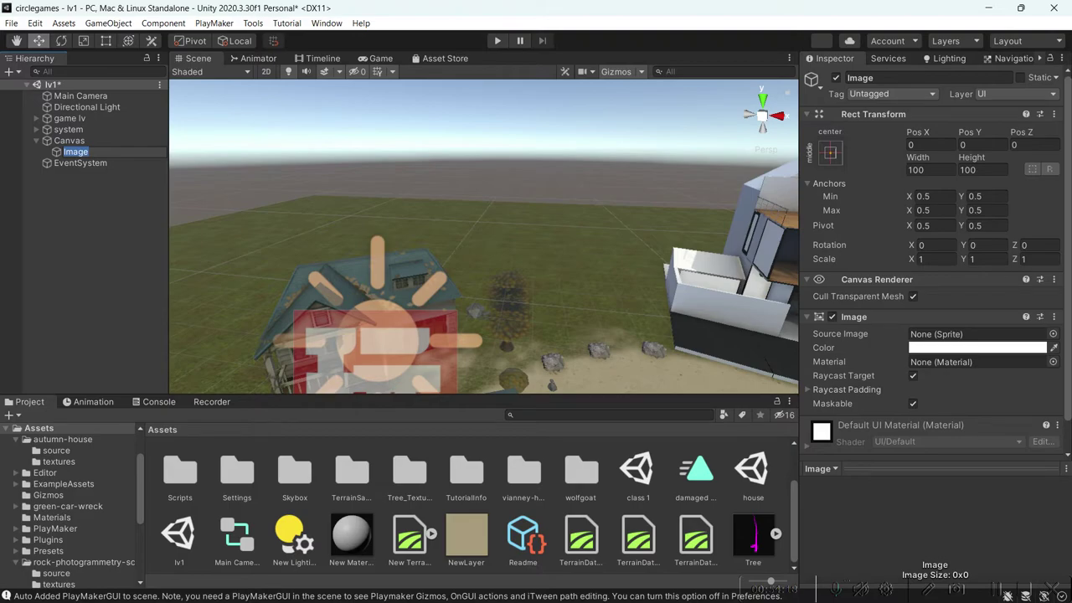
# Switch to File Explorer's Downloads folder and refresh its file list.
pyautogui.press('super')
pyautogui.click(419, 589)
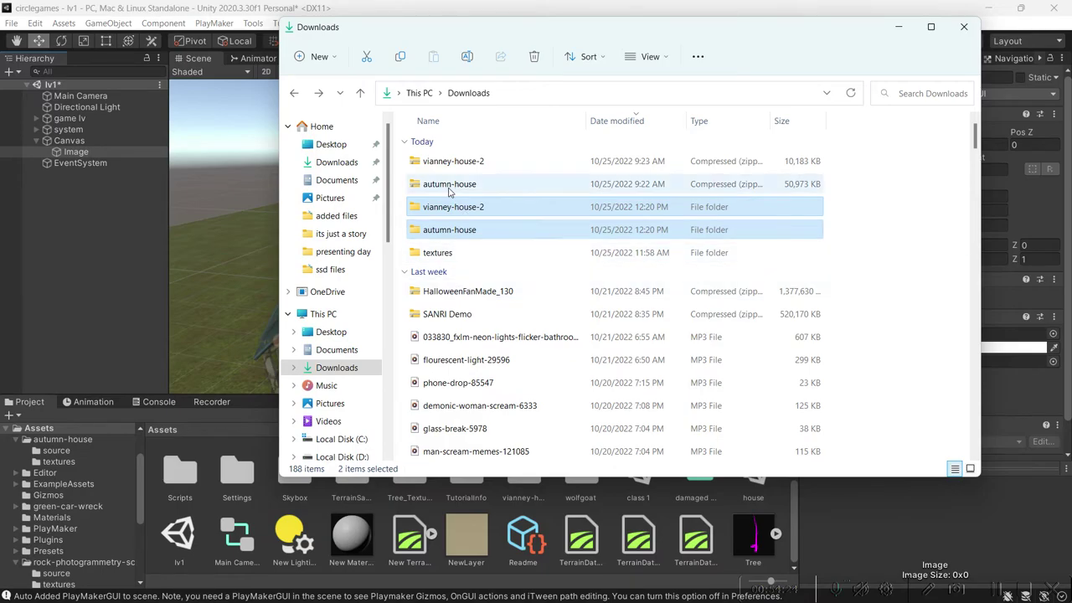
pyautogui.click(878, 215)
pyautogui.rightClick(878, 215)
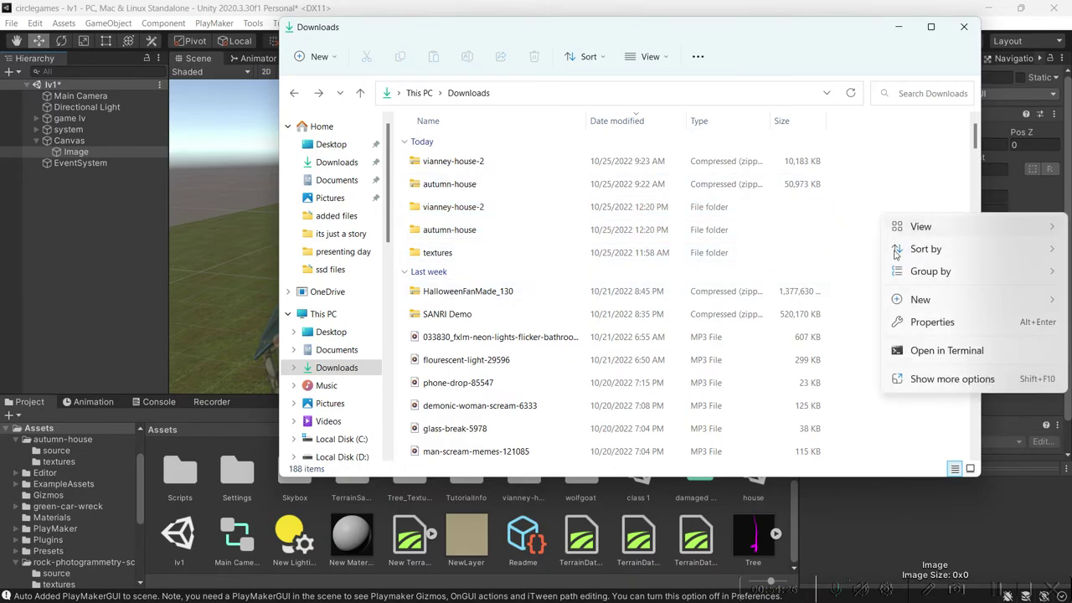
pyautogui.moveTo(922, 266)
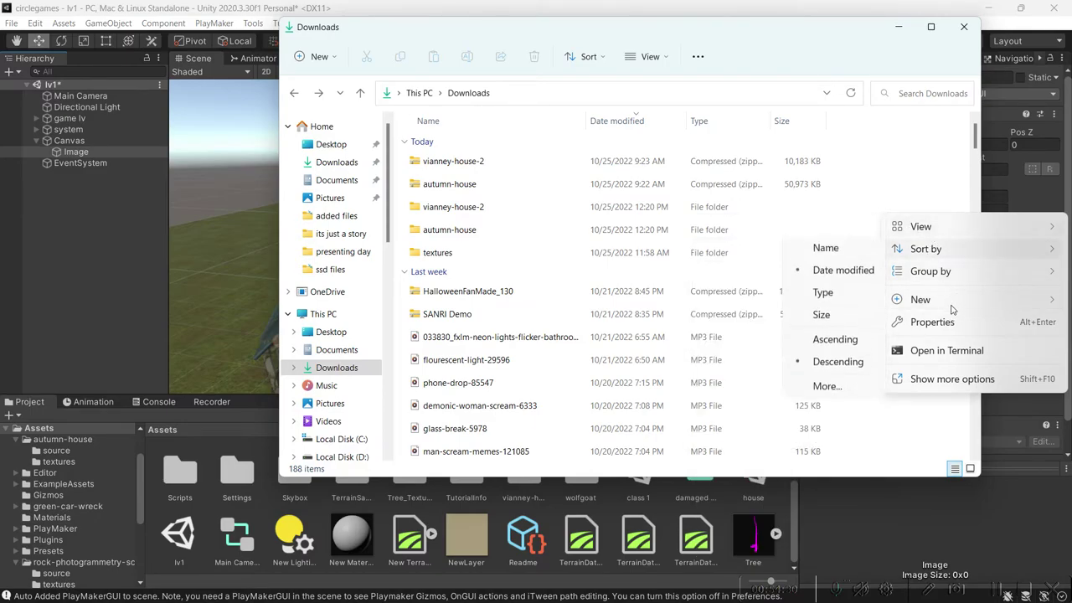
pyautogui.click(946, 379)
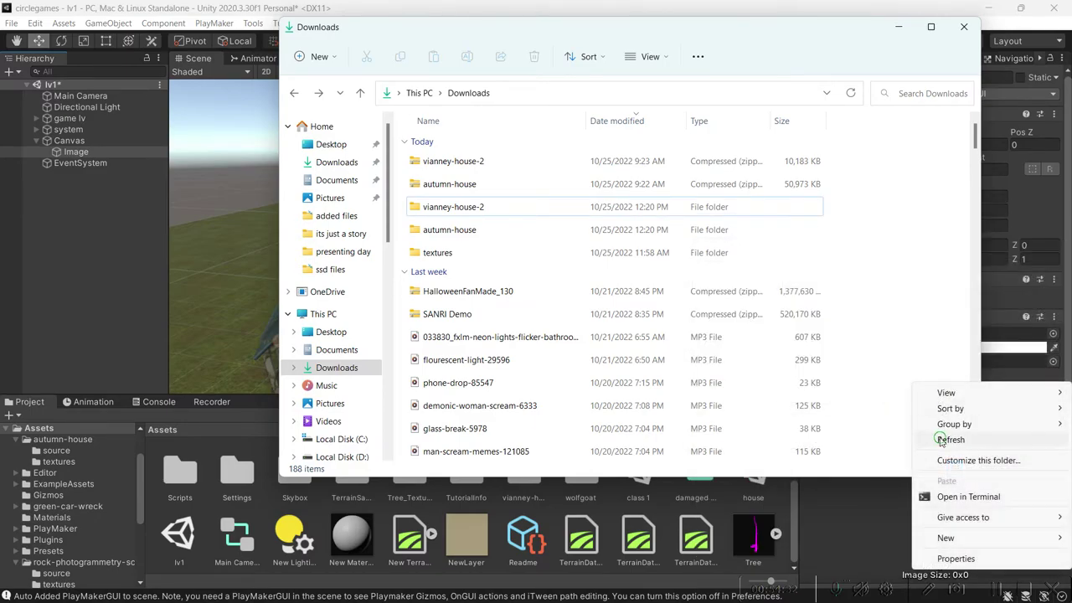
pyautogui.click(946, 439)
pyautogui.click(911, 204)
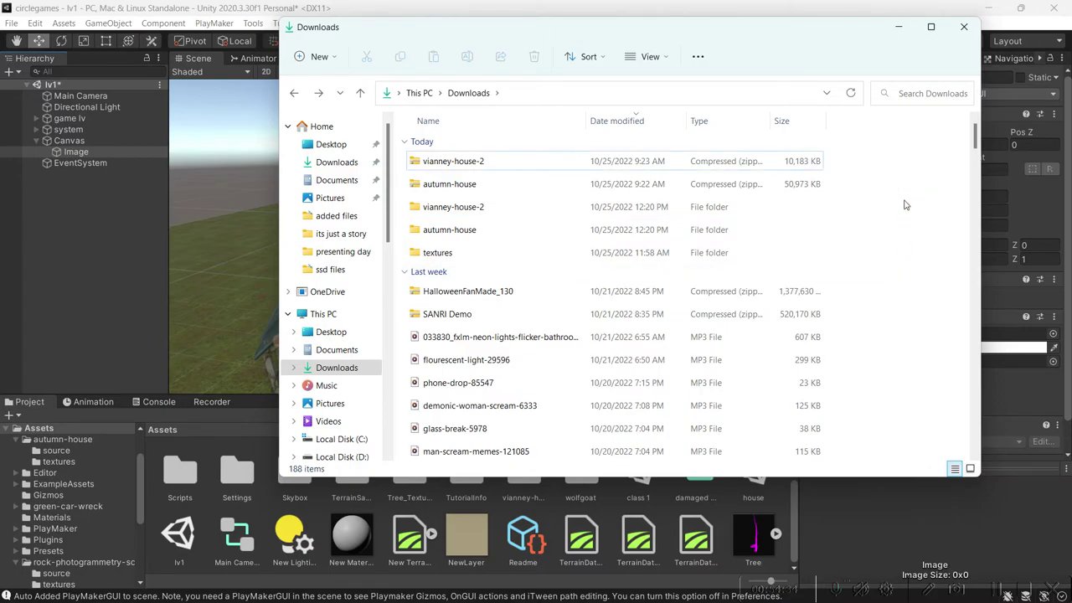
# Look through the Downloads folder for the suited-man image, checking file names that start with S and M.
pyautogui.scroll(-1, 905, 205)
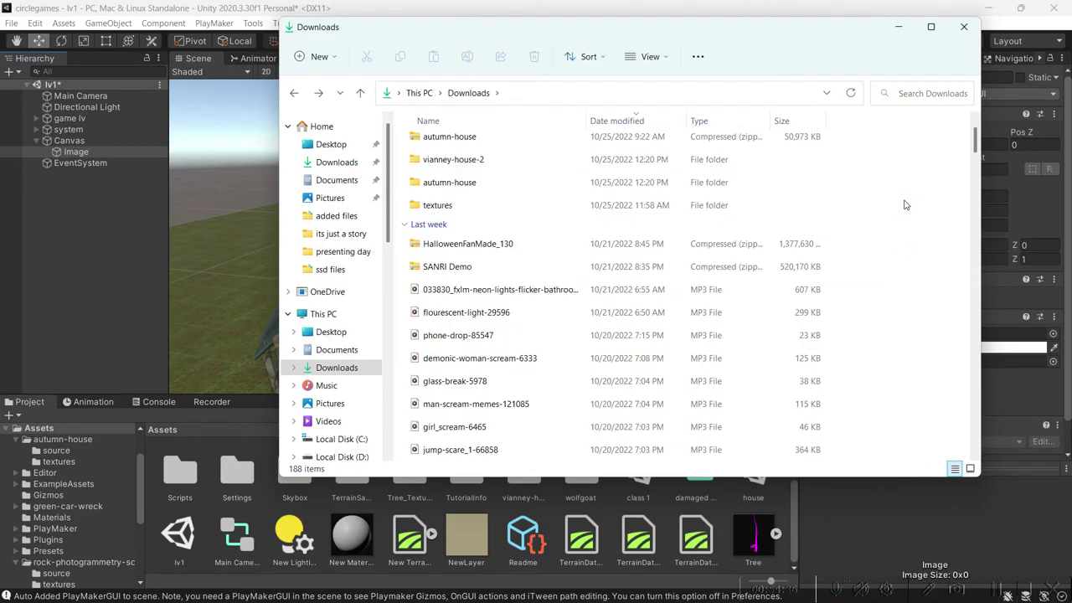
pyautogui.scroll(-20, 904, 205)
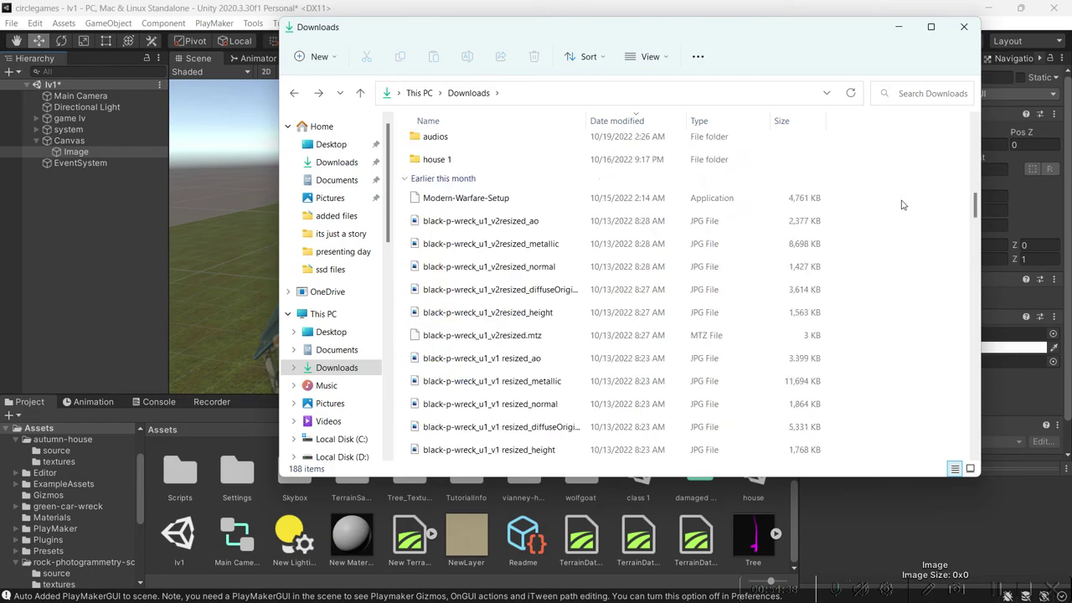
pyautogui.scroll(-20, 890, 210)
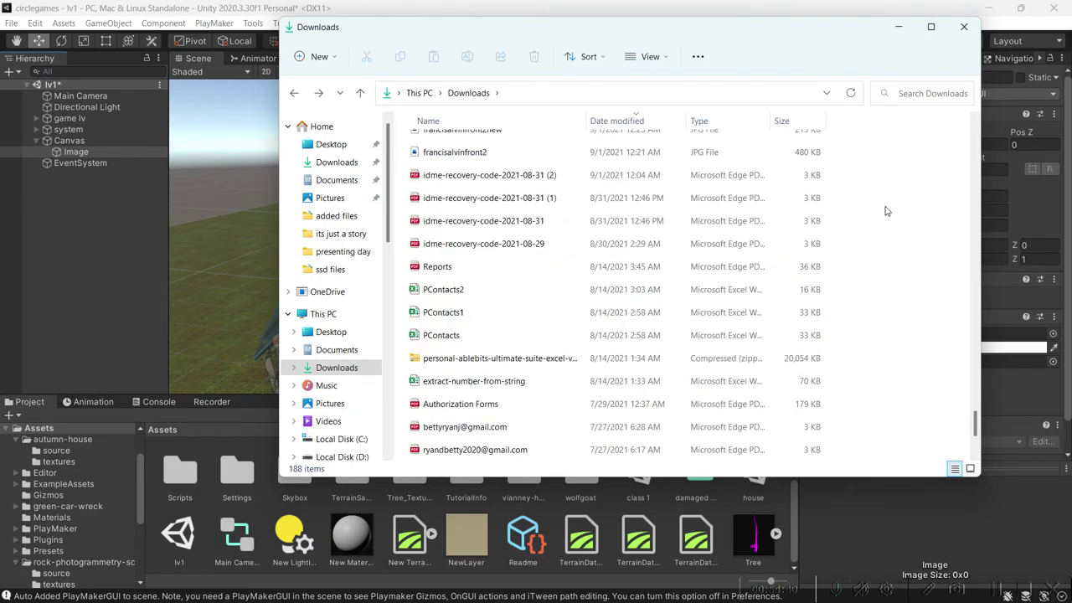
pyautogui.scroll(1, 886, 211)
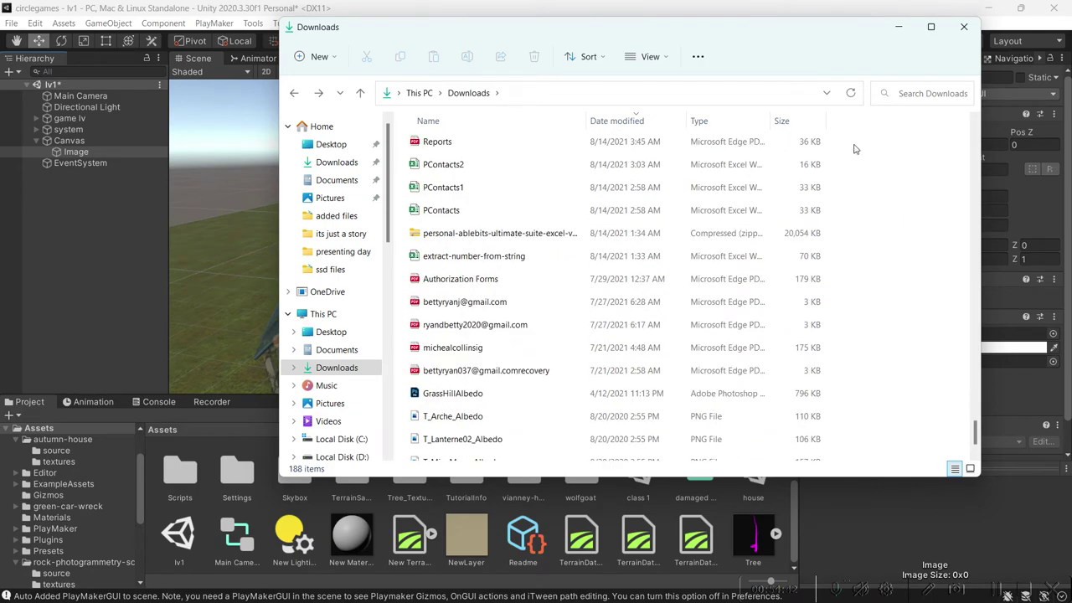
pyautogui.click(791, 159)
pyautogui.press('Home')
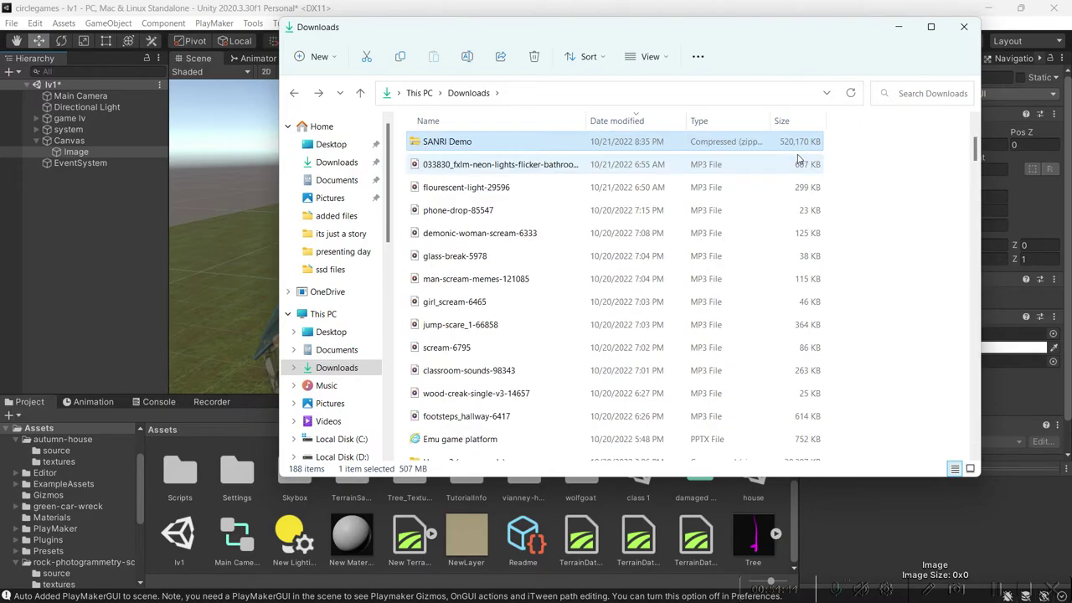
pyautogui.press('s')
pyautogui.press('s')
pyautogui.press('s')
pyautogui.press('s')
pyautogui.press('s')
pyautogui.press('s')
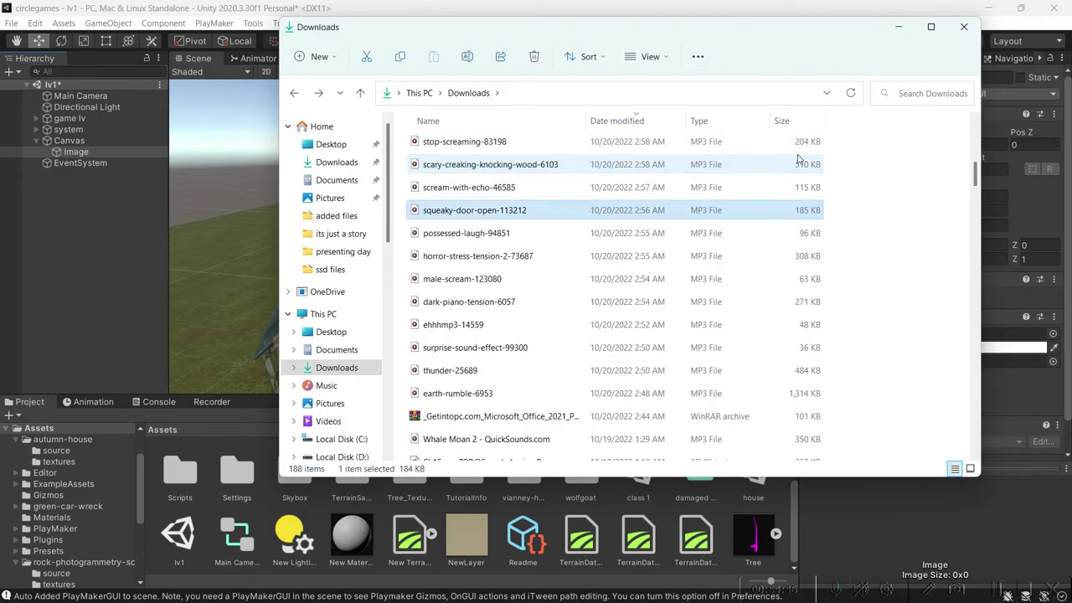
pyautogui.press('m')
pyautogui.press('m')
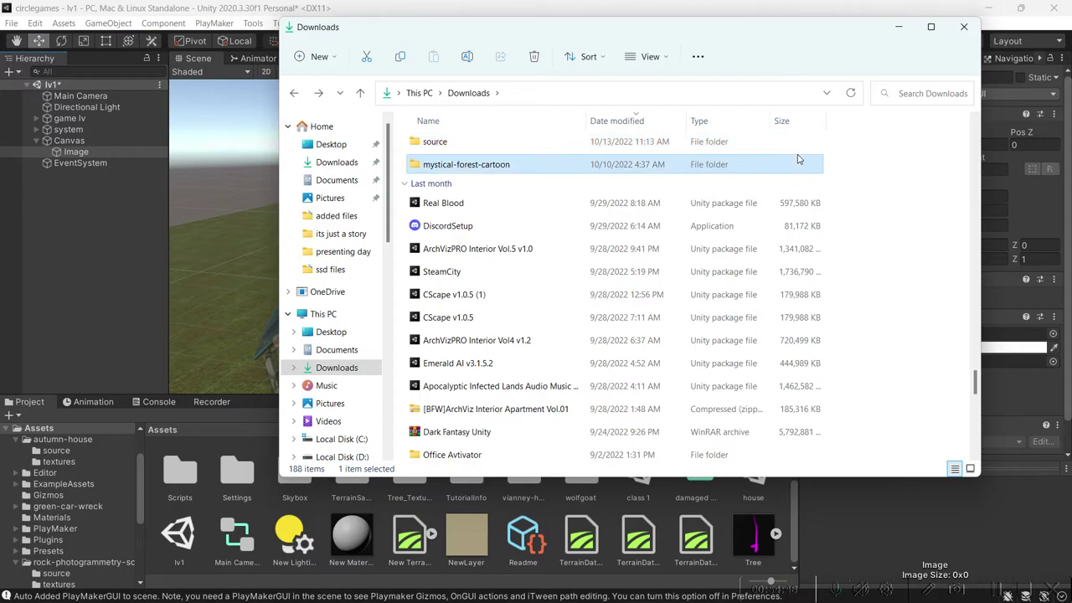
pyautogui.press('m')
pyautogui.press('m')
pyautogui.press('m')
pyautogui.press('m')
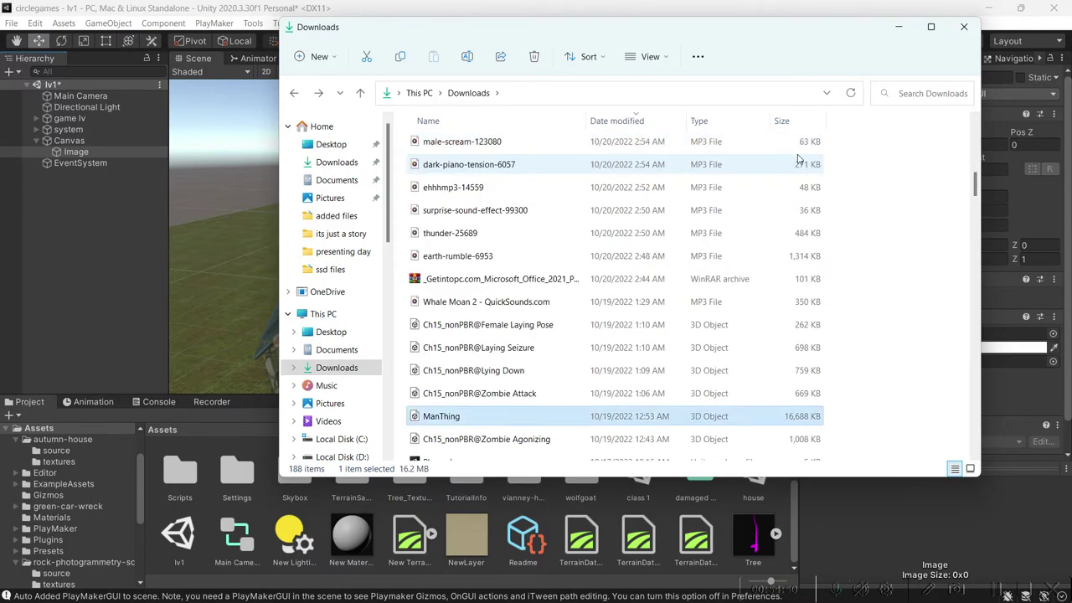
pyautogui.press('m')
pyautogui.press('m')
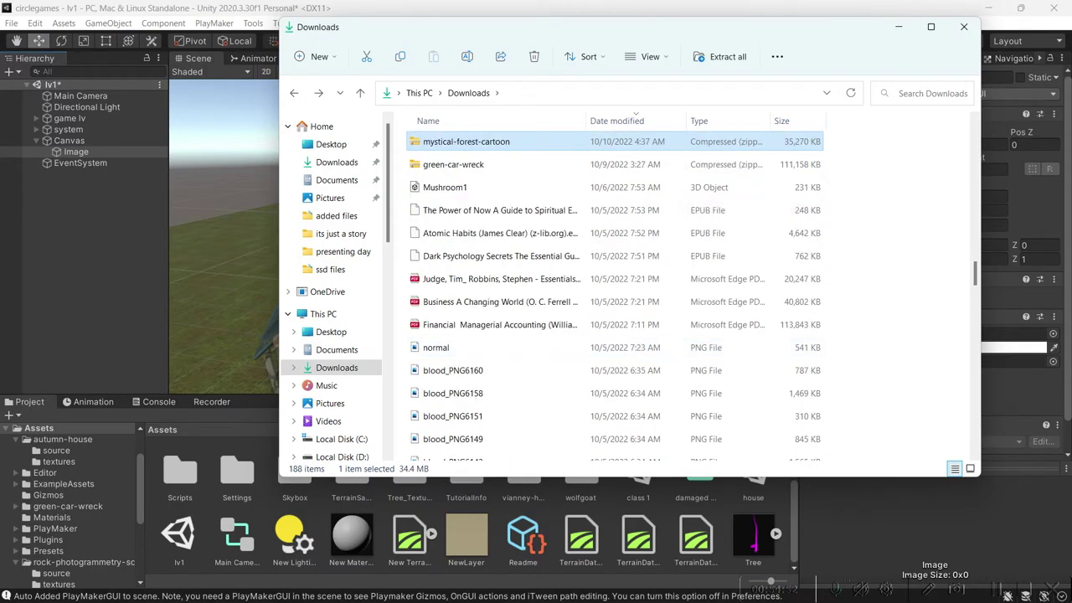
# Switch to Edge, view the recently downloaded men-in-suit PNG from its download list, and close the image viewer.
pyautogui.press('super')
pyautogui.click(486, 473)
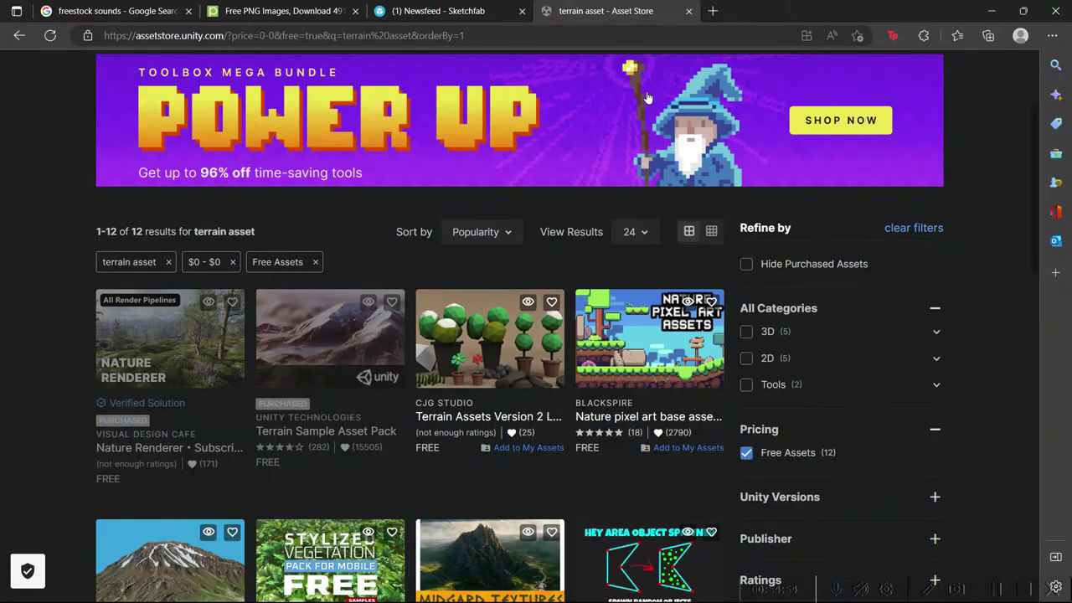
pyautogui.click(1052, 35)
pyautogui.click(871, 219)
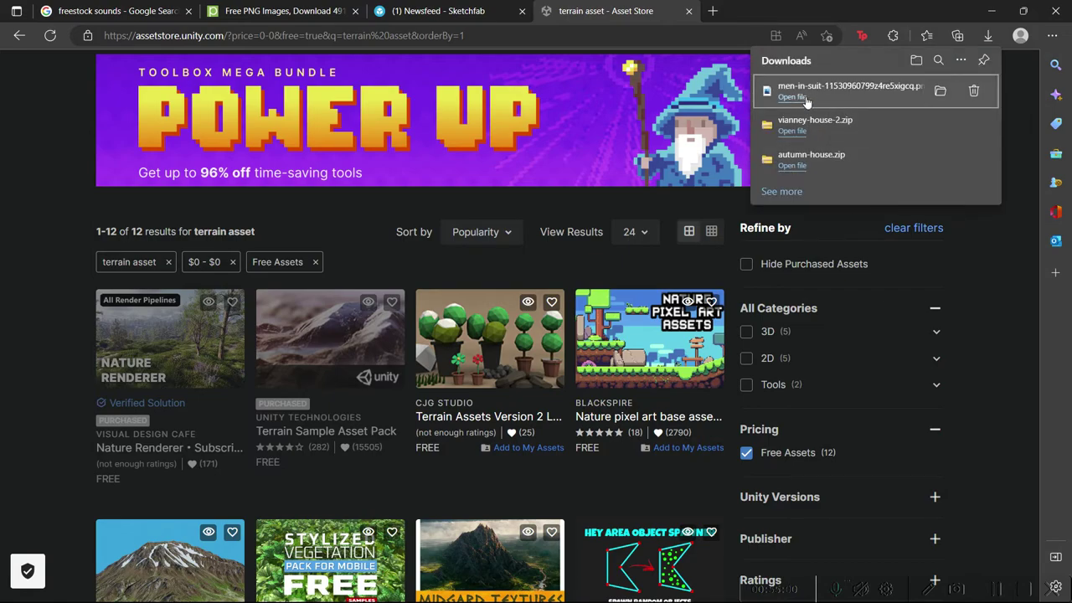
pyautogui.click(804, 99)
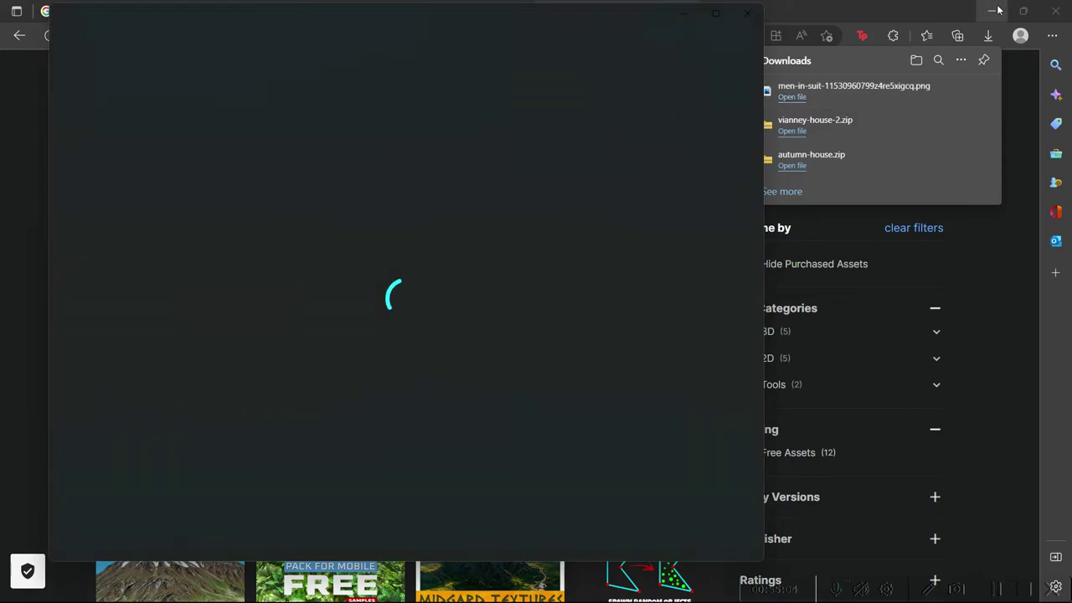
pyautogui.click(991, 11)
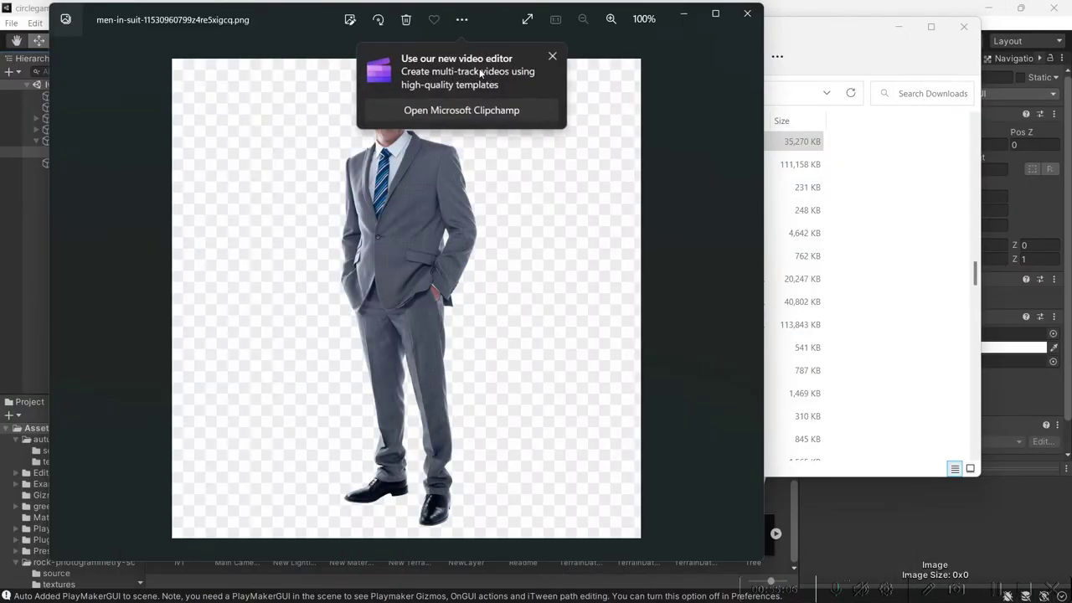
pyautogui.click(751, 18)
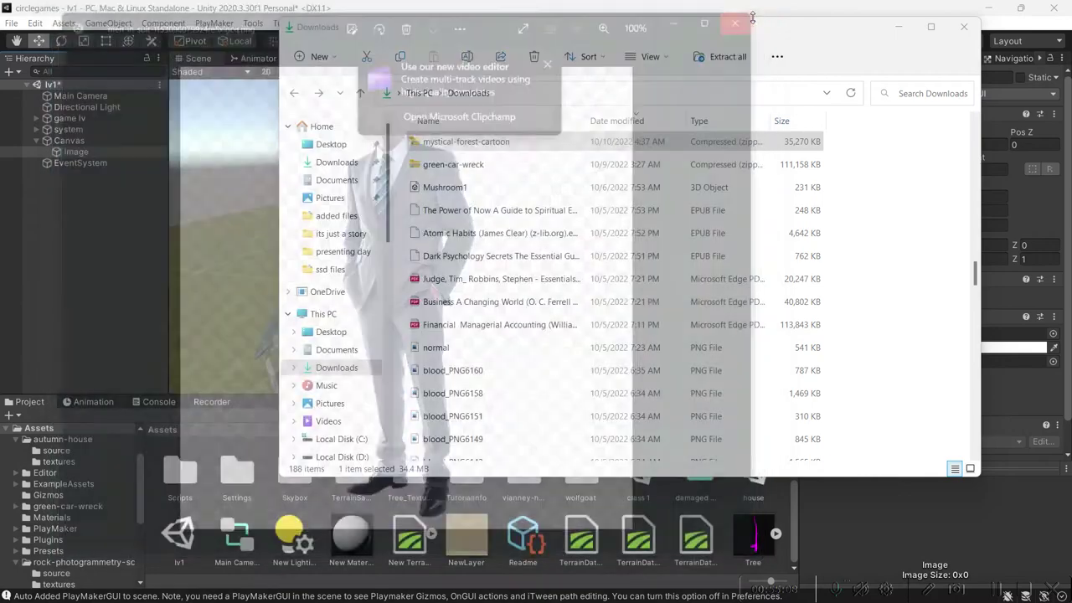
# Search the Downloads folder again for the men-in-suit PNG.
pyautogui.click(457, 168)
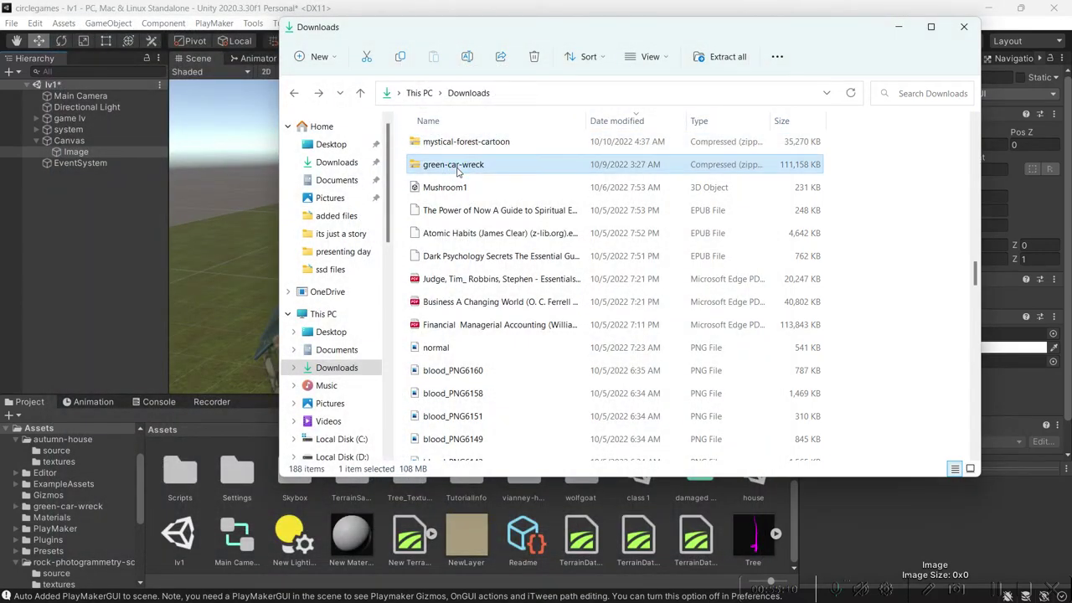
pyautogui.press('Down')
pyautogui.press('e')
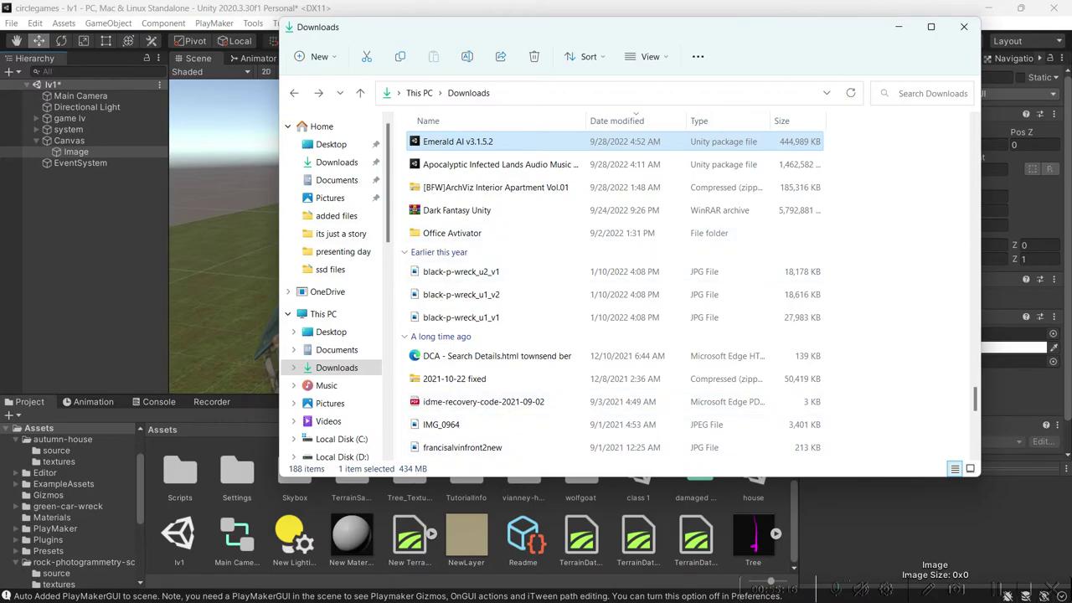
# Switch to Edge and show the downloaded men-in-suit PNG in its containing folder.
pyautogui.press('super')
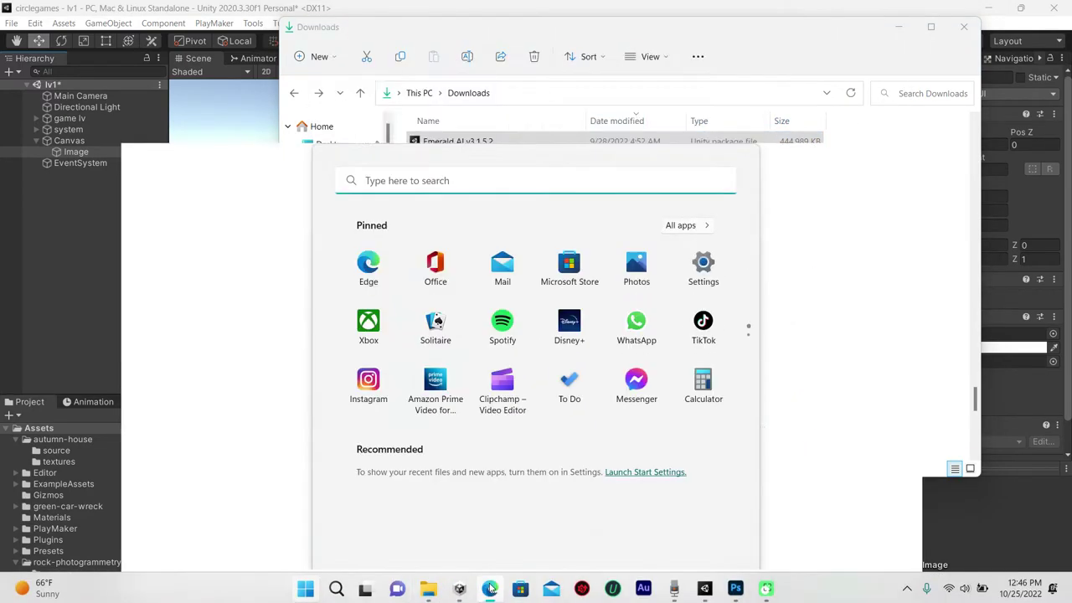
pyautogui.click(489, 586)
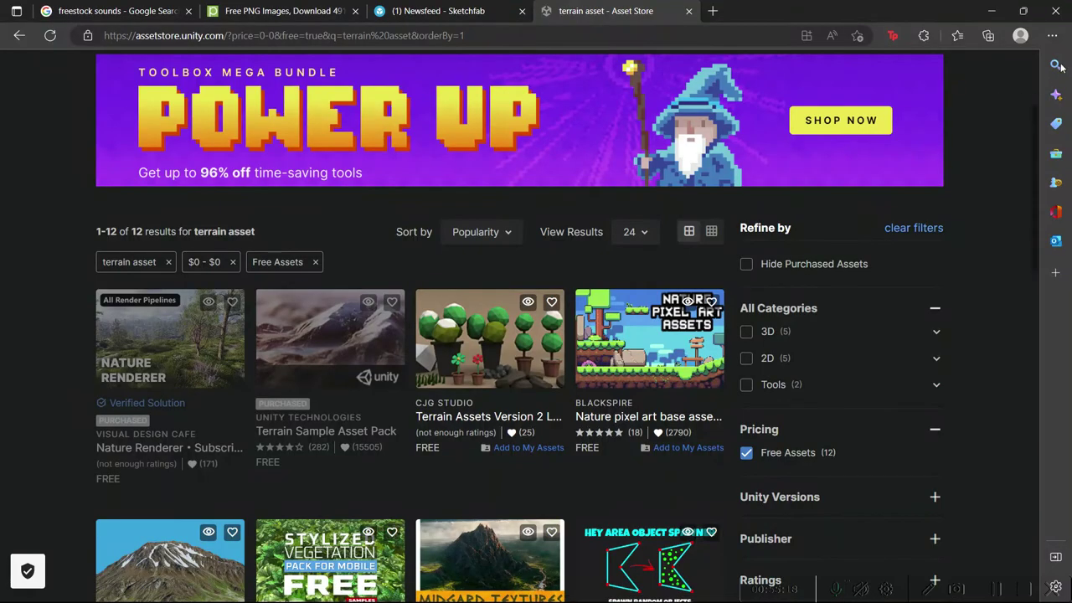
pyautogui.click(1051, 36)
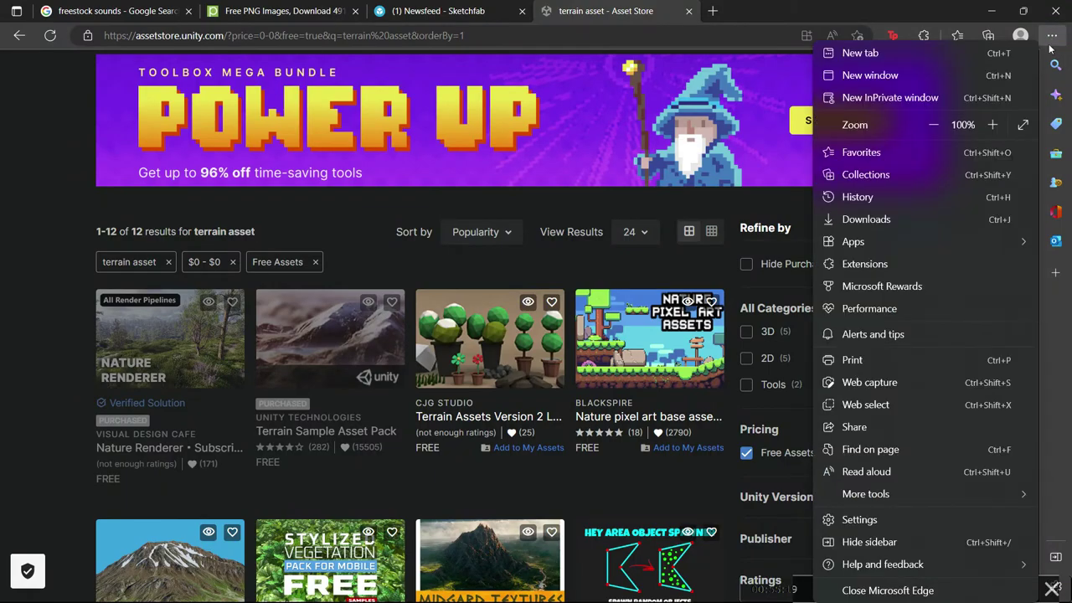
pyautogui.click(866, 219)
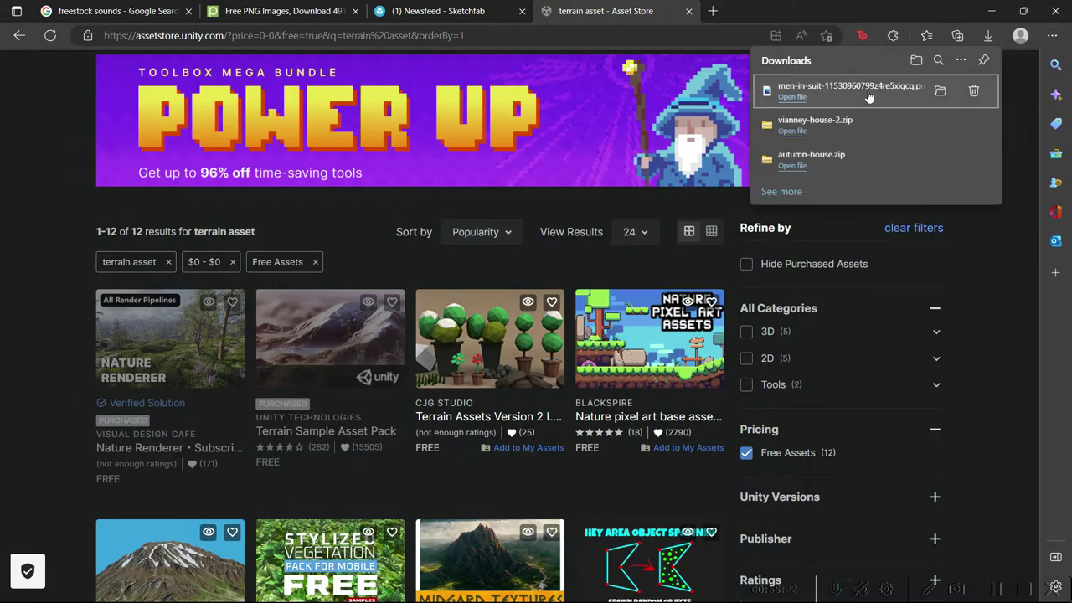
pyautogui.rightClick(940, 90)
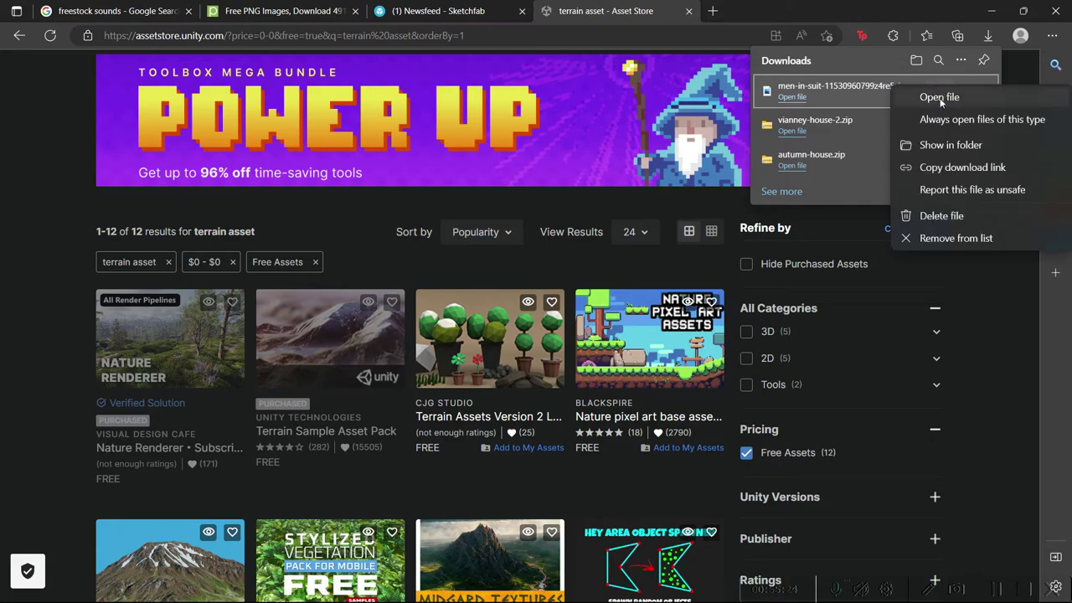
pyautogui.click(917, 146)
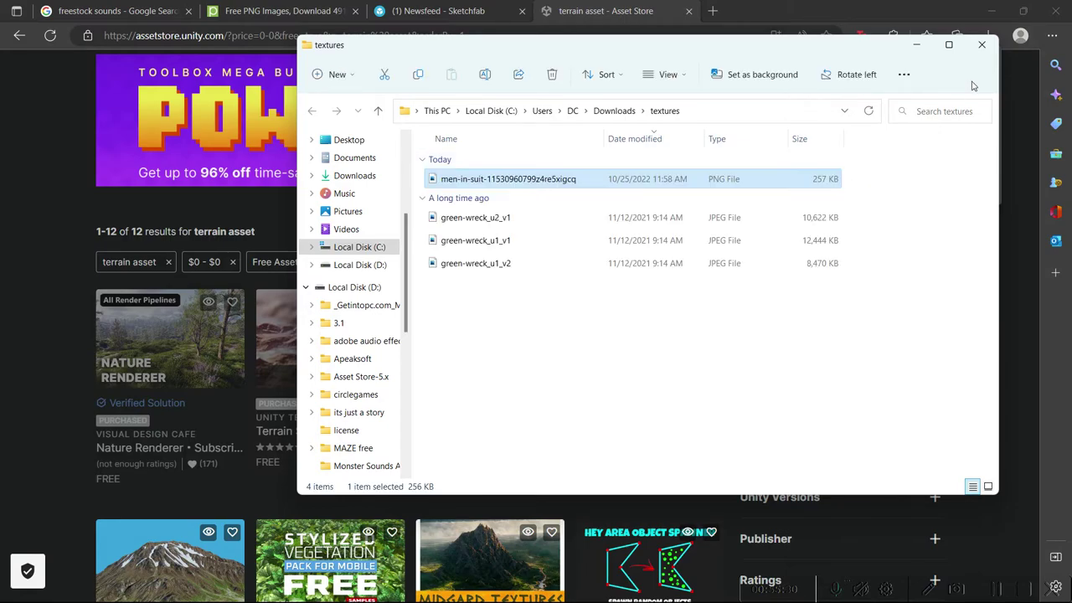
# Minimize Edge and import the men-in-suit PNG from the textures folder into the Unity project's Assets folder.
pyautogui.click(993, 12)
pyautogui.moveTo(490, 180); pyautogui.dragTo(279, 552)
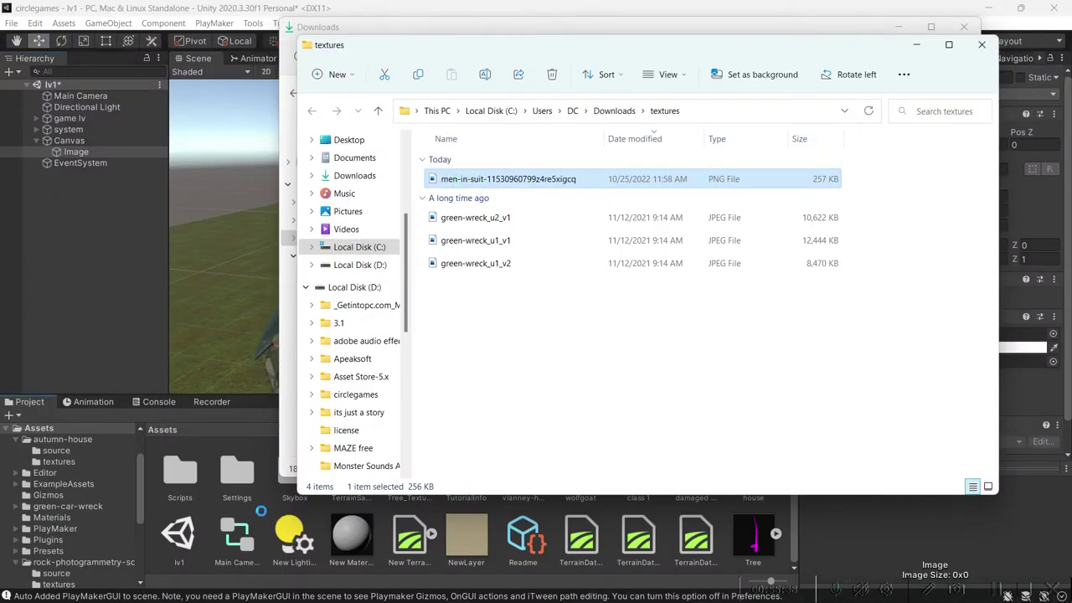
pyautogui.click(99, 341)
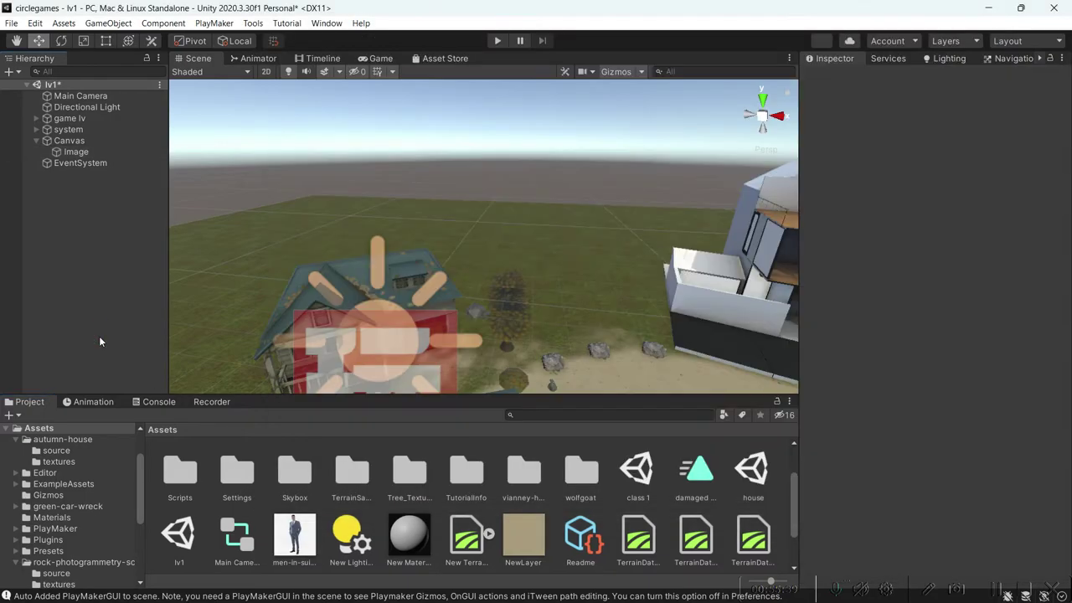
# Set the texture type of the imported men-in-suit image to Sprite (2D and UI).
pyautogui.click(75, 152)
pyautogui.click(293, 536)
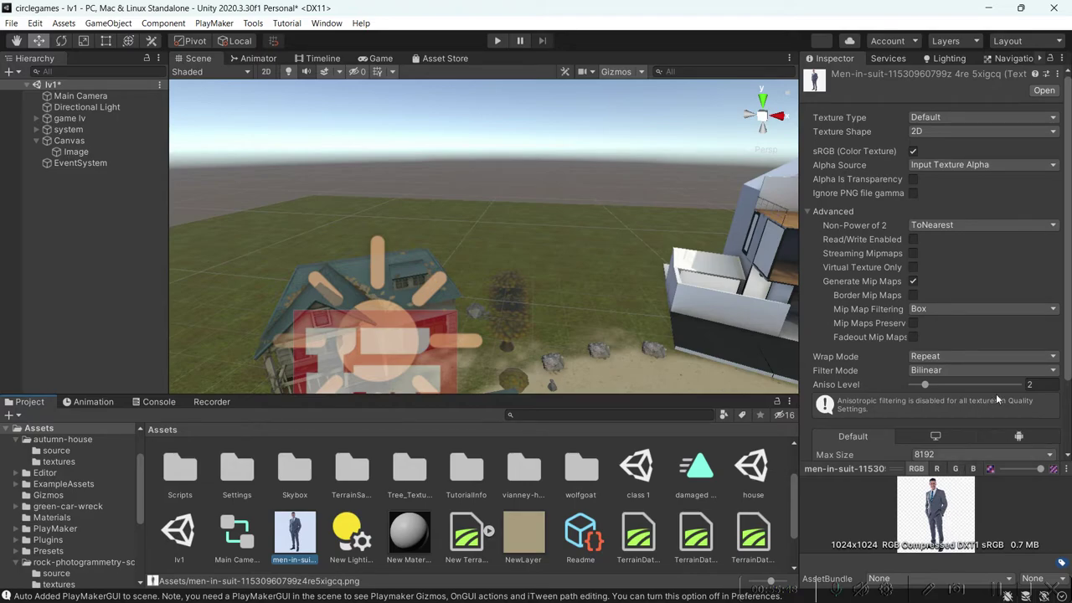
pyautogui.click(988, 130)
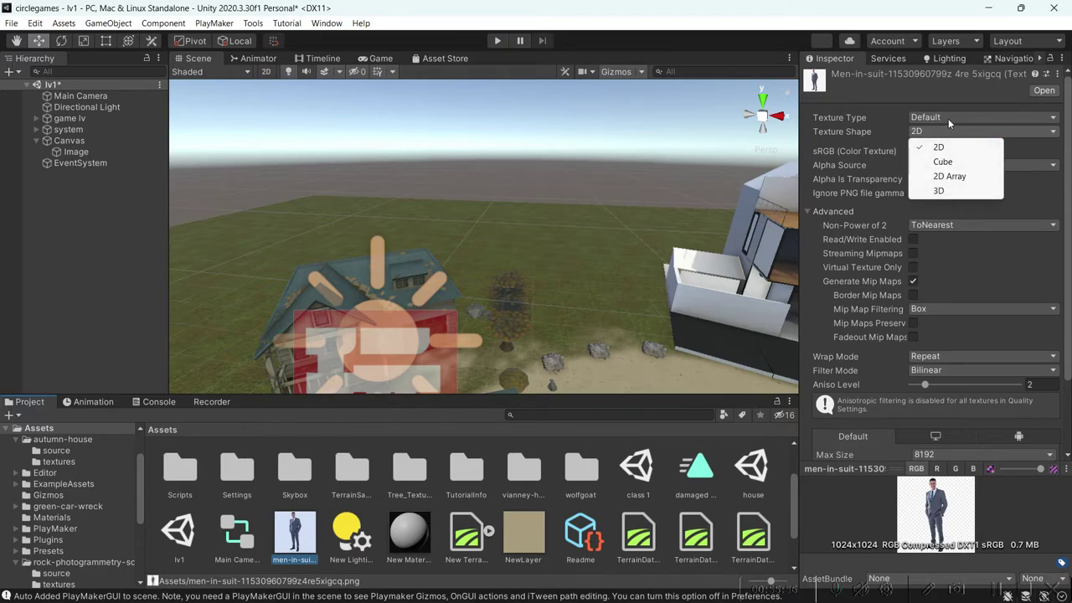
pyautogui.click(1036, 153)
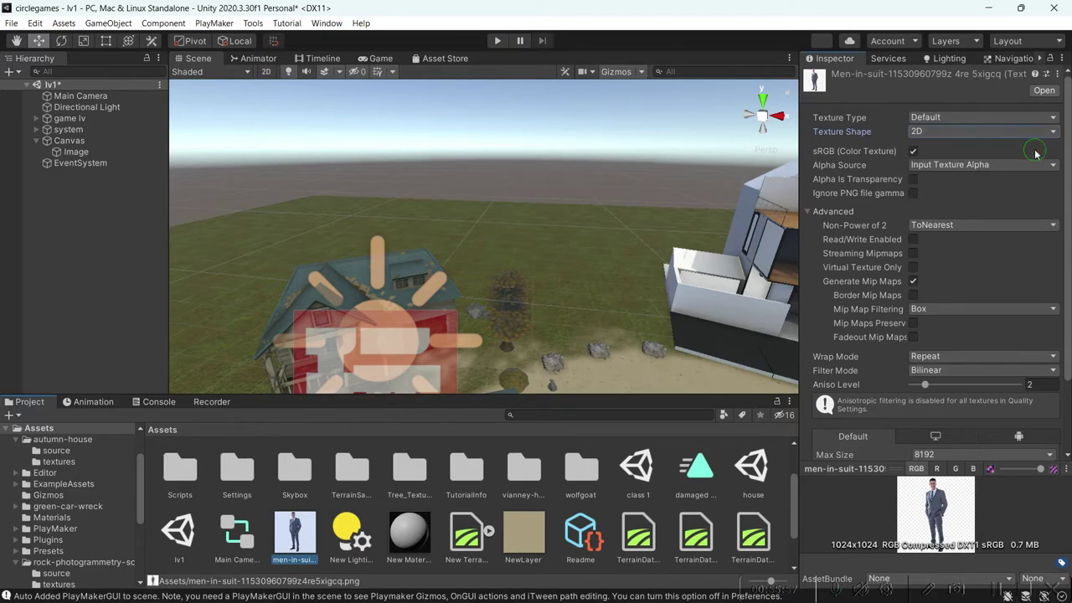
pyautogui.click(978, 117)
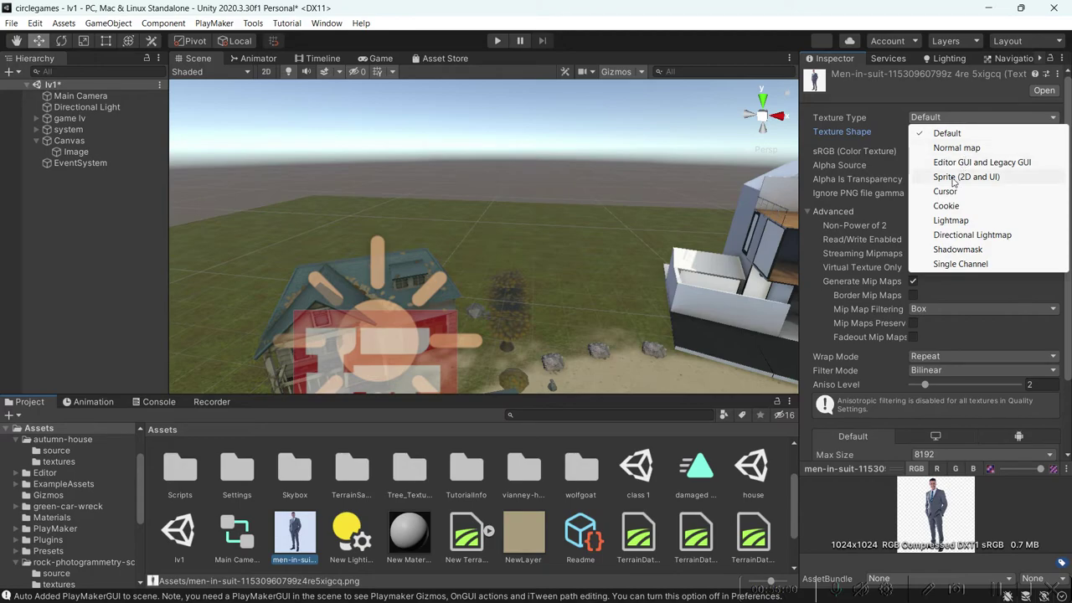
pyautogui.click(953, 177)
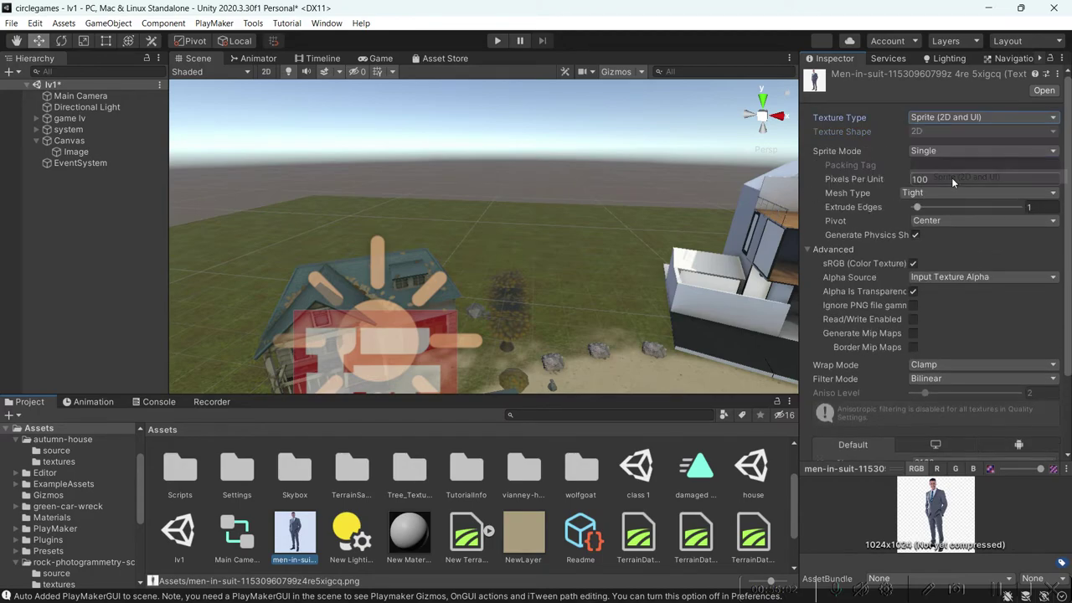
# Set the men-in-suit sprite's maximum size to 1024 and apply the import settings.
pyautogui.scroll(-3, 951, 257)
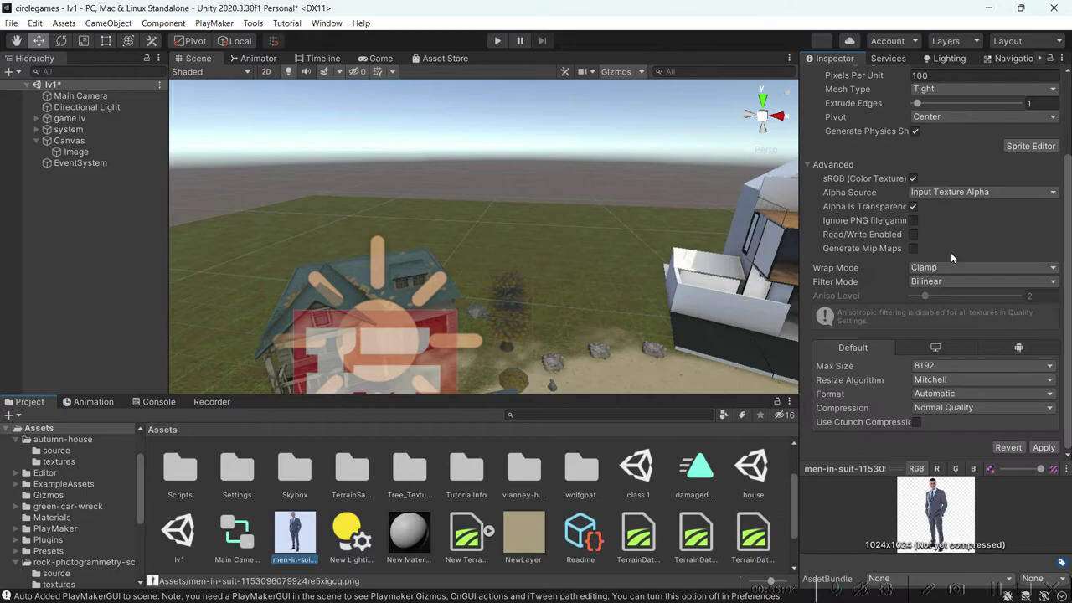
pyautogui.click(1038, 366)
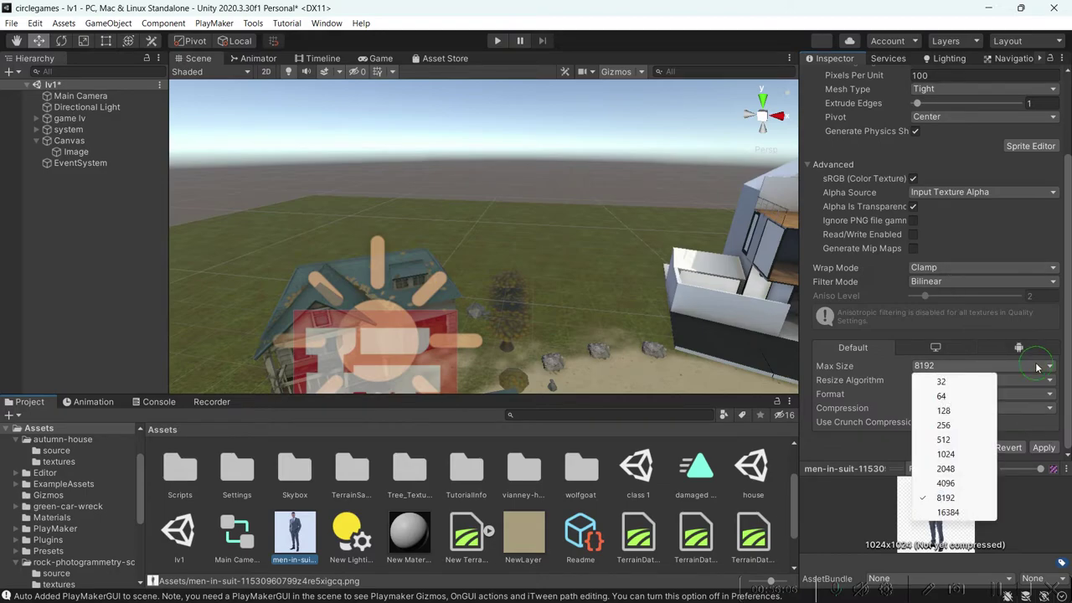
pyautogui.click(945, 454)
pyautogui.click(1043, 448)
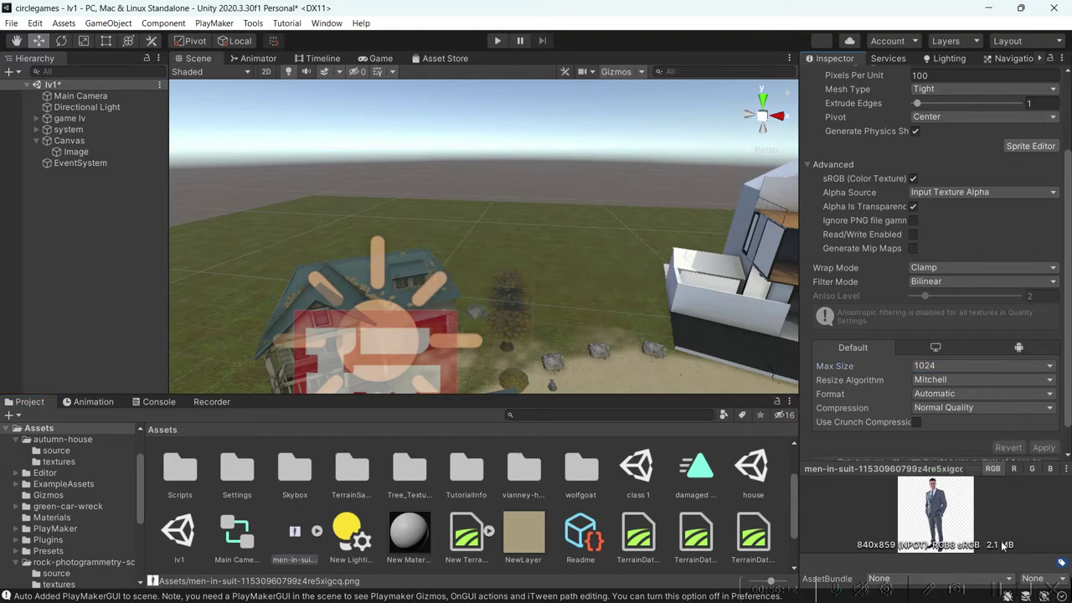
# Try a maximum size of 8192 on the men-in-suit sprite, and reapply 1024.
pyautogui.click(955, 366)
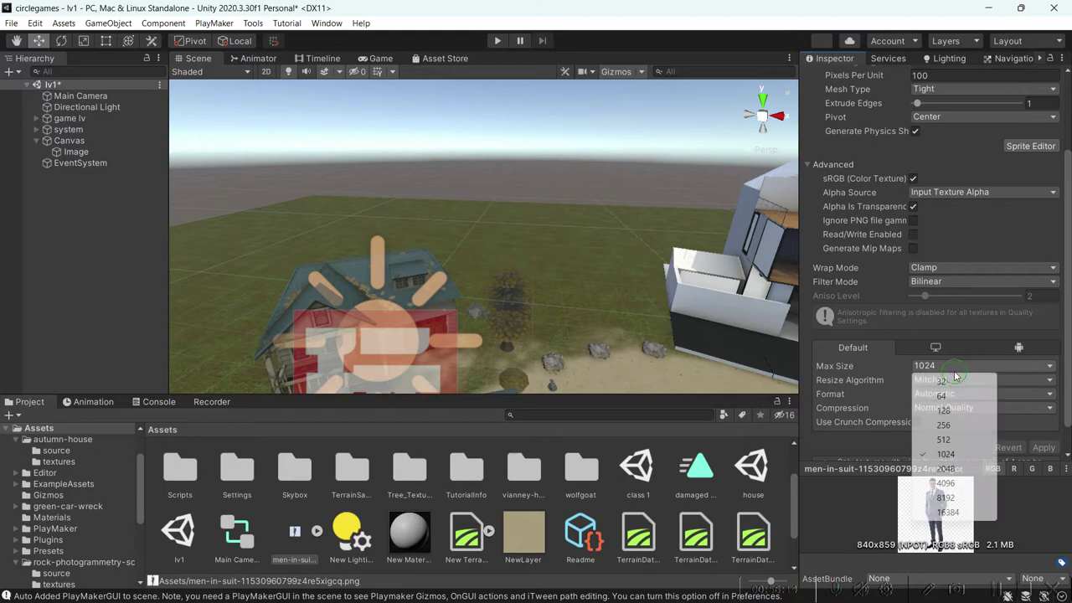
pyautogui.click(952, 497)
pyautogui.click(1042, 449)
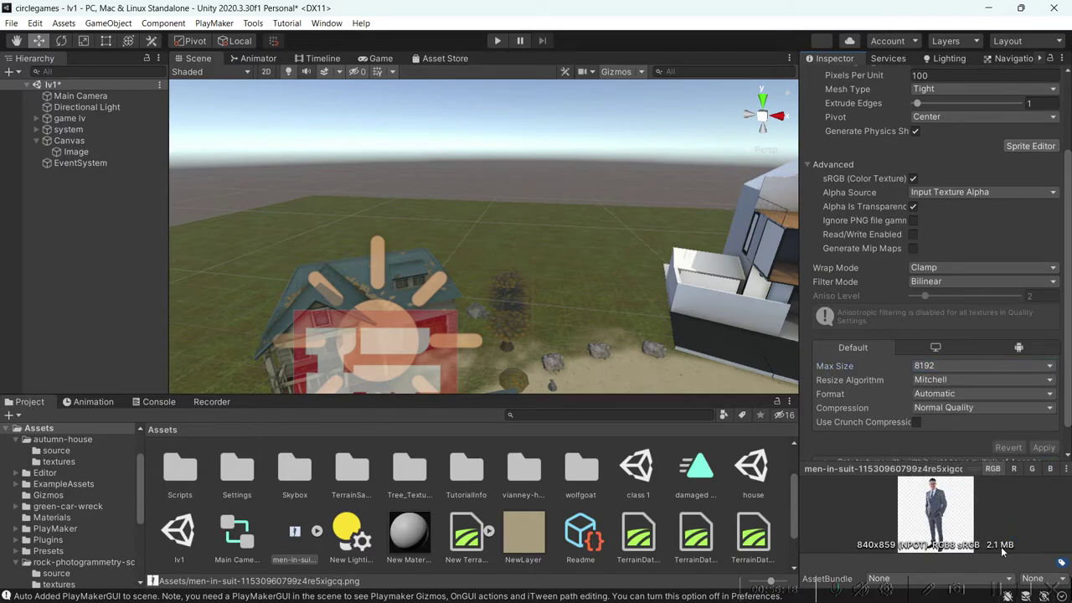
pyautogui.click(1010, 367)
pyautogui.click(947, 454)
pyautogui.click(1037, 448)
# Show the Game view and set the Canvas Scaler's UI scale mode to Scale With Screen Size.
pyautogui.click(82, 153)
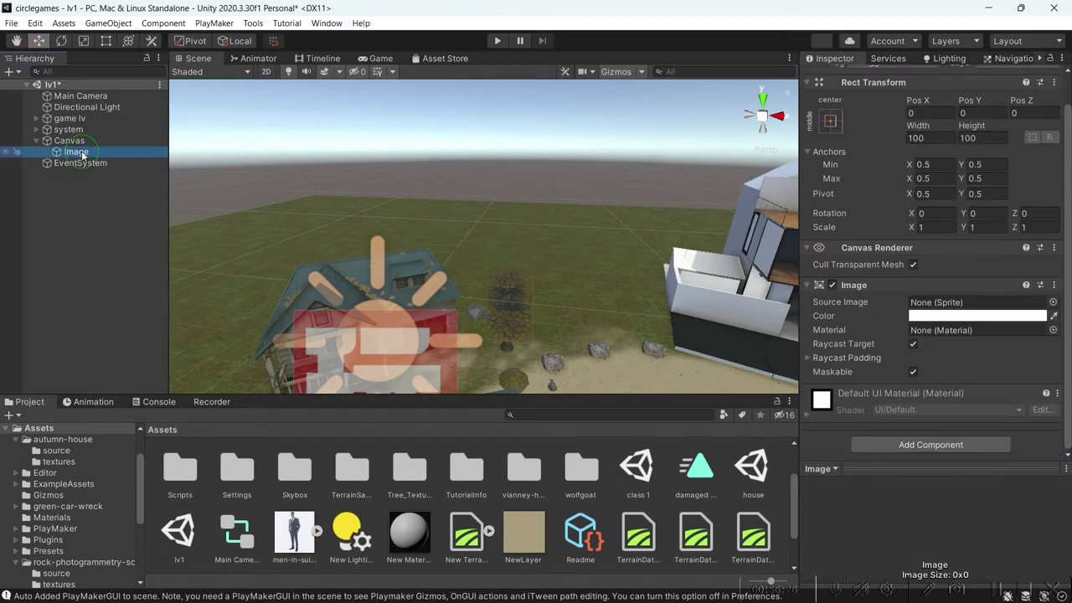
pyautogui.click(375, 62)
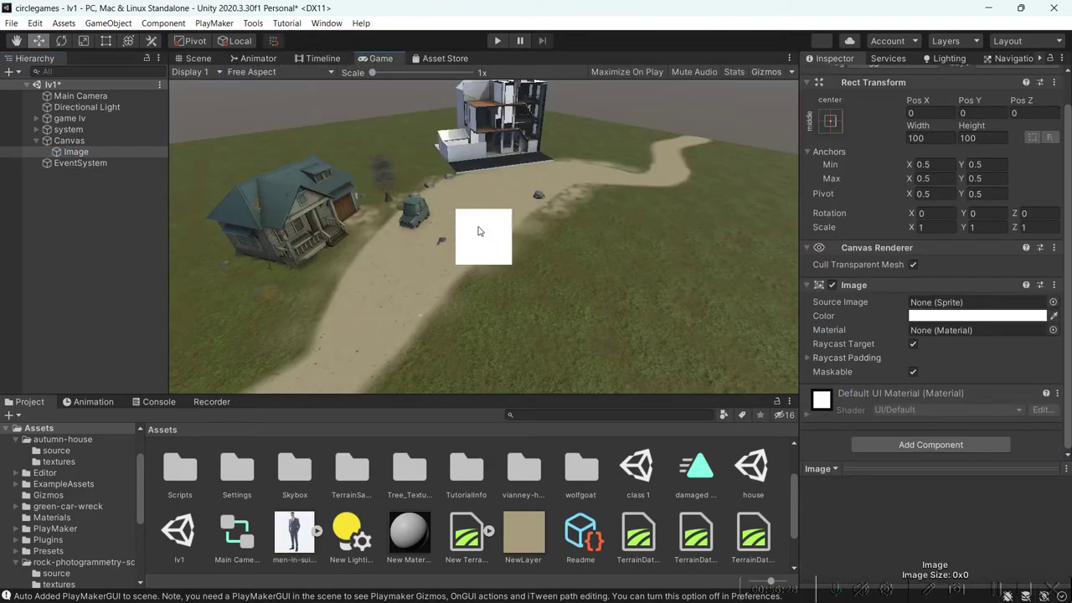
pyautogui.click(70, 141)
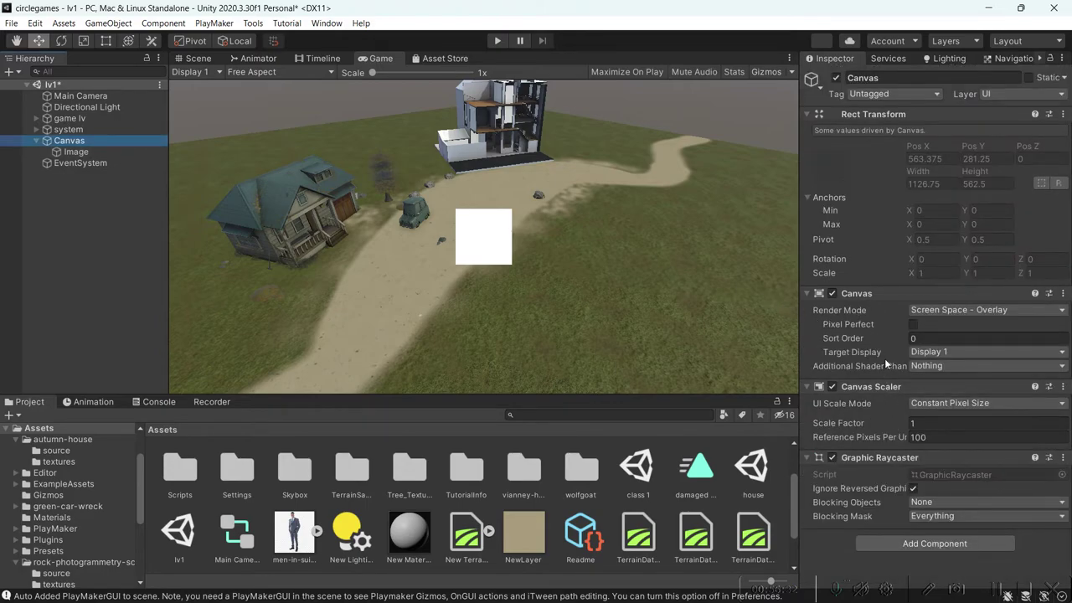
pyautogui.click(974, 310)
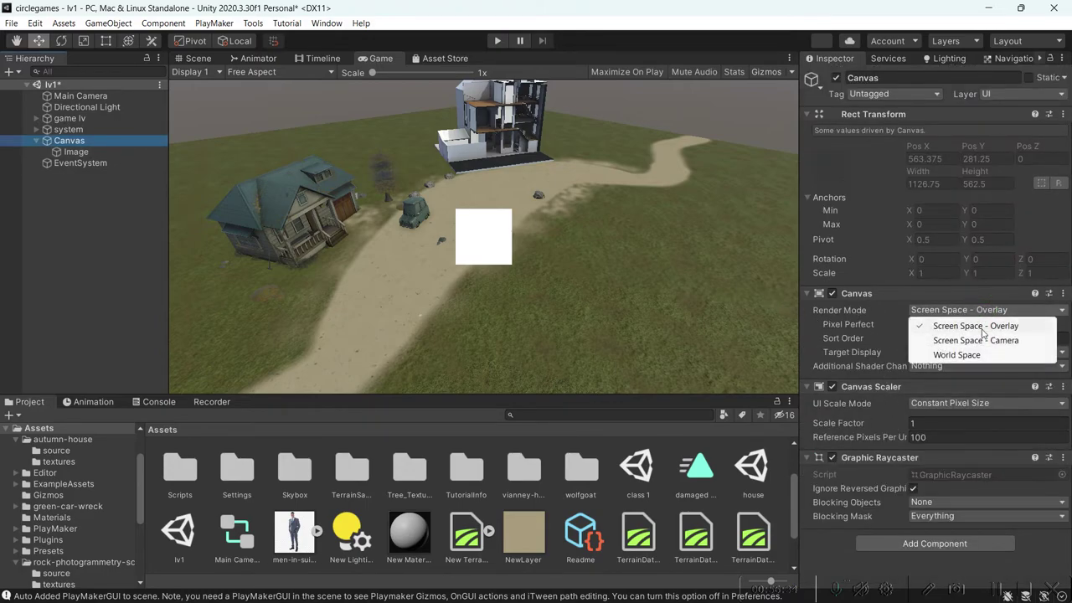
pyautogui.click(889, 318)
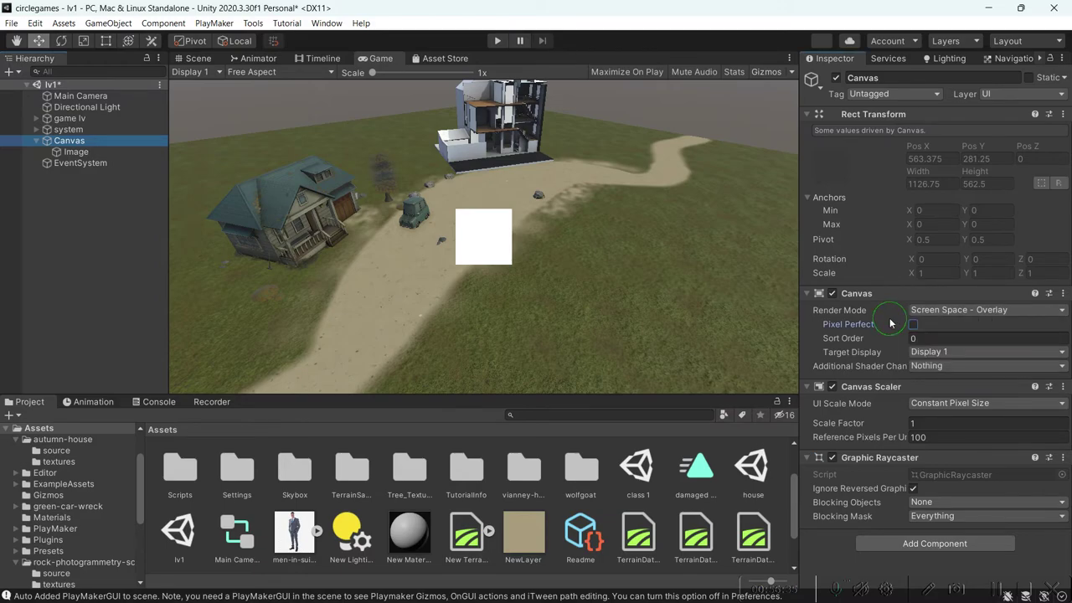
pyautogui.click(921, 403)
pyautogui.click(943, 434)
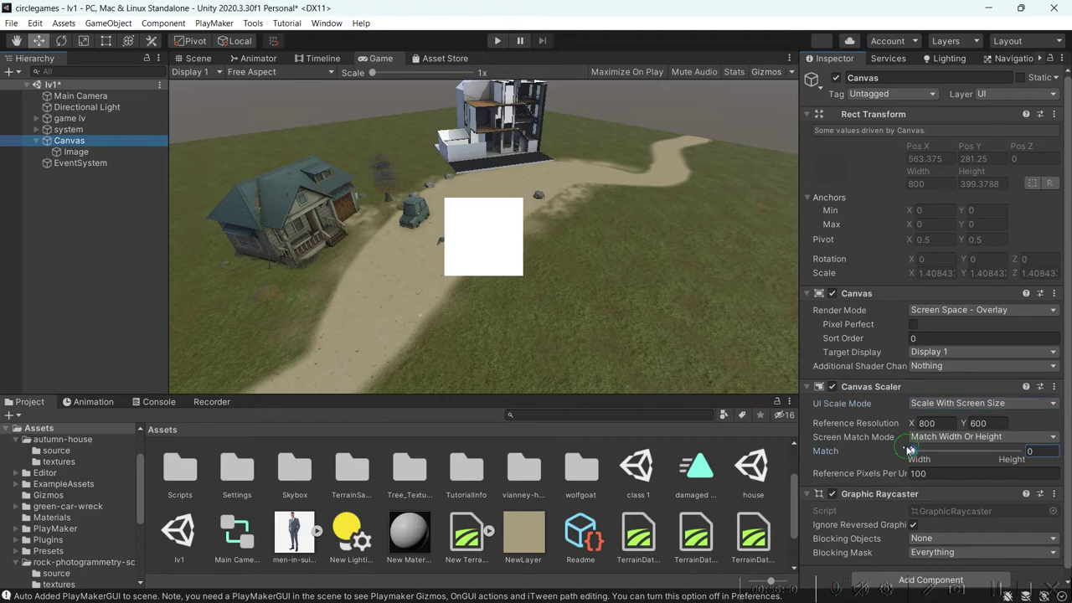
# Set the Canvas Scaler's width/height match value to 0.5, after trying the slider's full height end.
pyautogui.moveTo(912, 451); pyautogui.dragTo(1066, 458)
pyautogui.click(1047, 451)
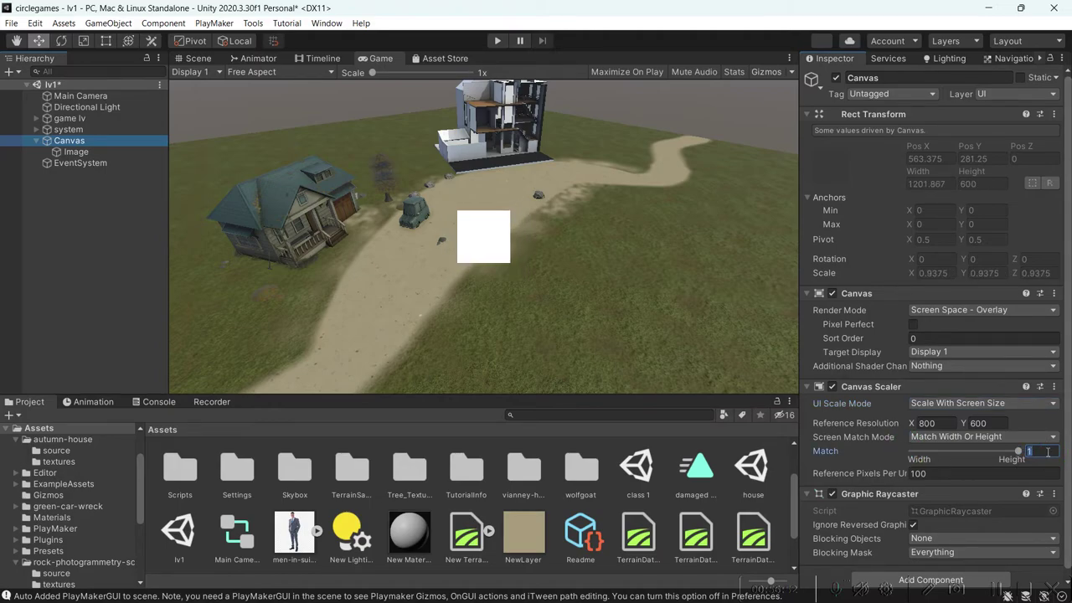
pyautogui.write('0.5')
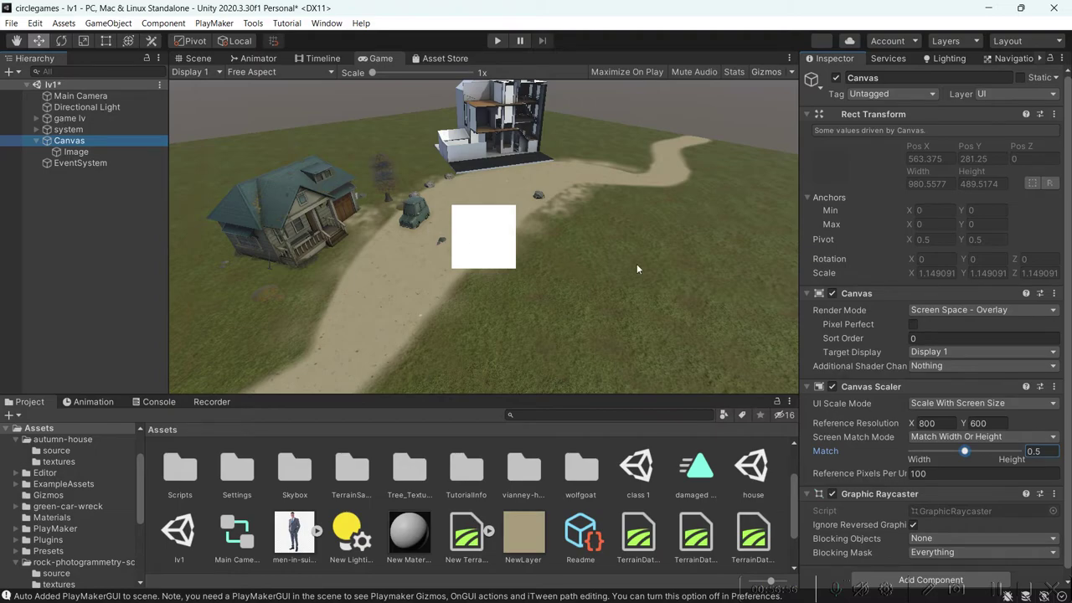
# Anchor the Canvas's Image to the top-left corner with the anchor preset, moving its position along with it.
pyautogui.click(76, 151)
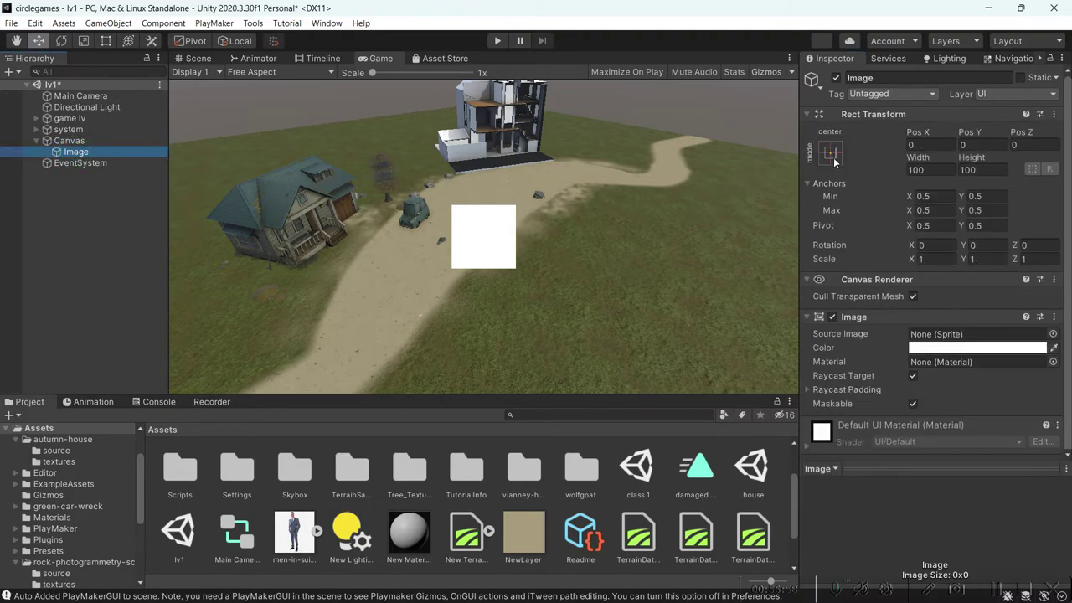
pyautogui.click(830, 153)
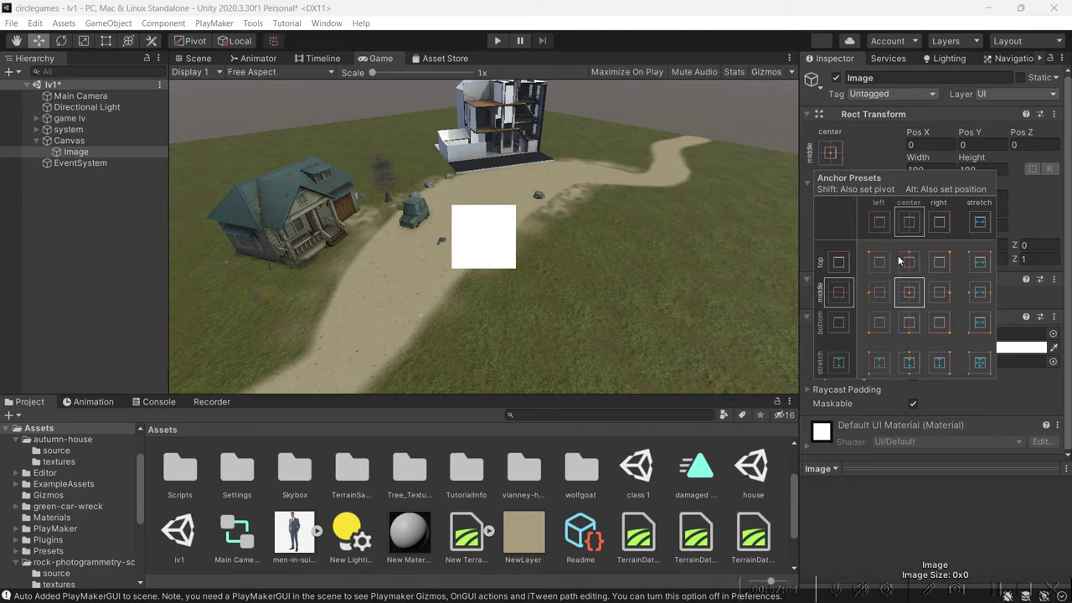
pyautogui.press('alt')
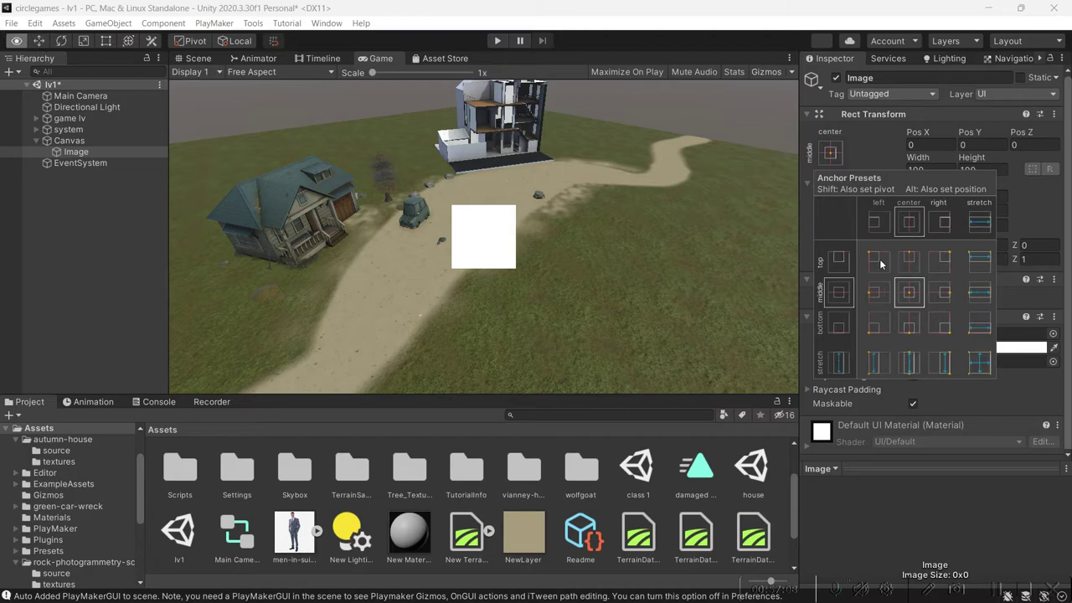
pyautogui.keyDown('alt'); pyautogui.click(878, 262); pyautogui.keyUp('alt')
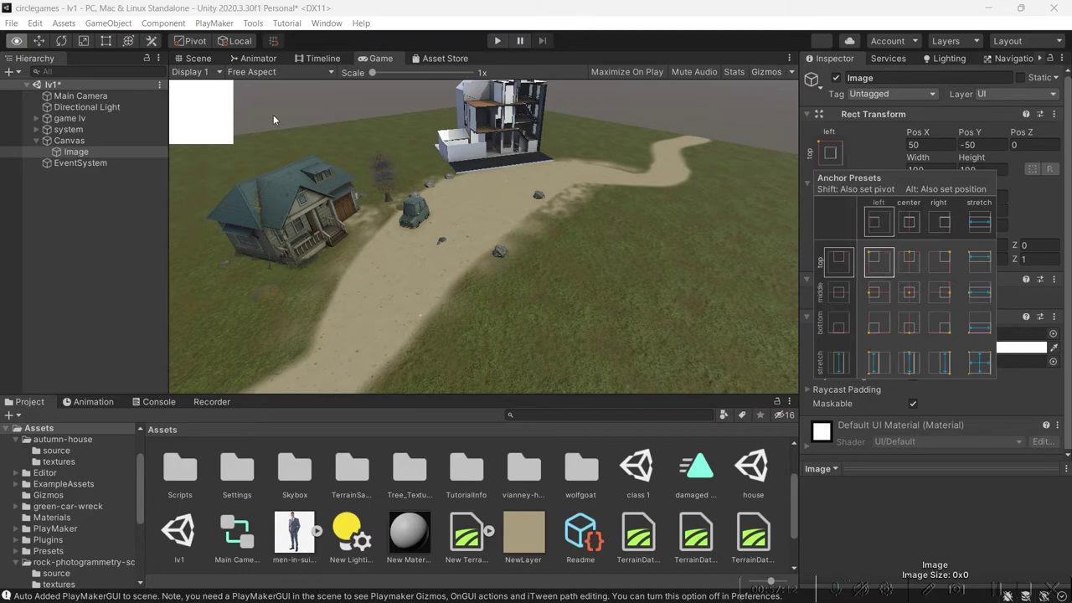
# Frame the Image in the Scene view with the Game view docked beside it, and activate the Rect Tool.
pyautogui.click(193, 59)
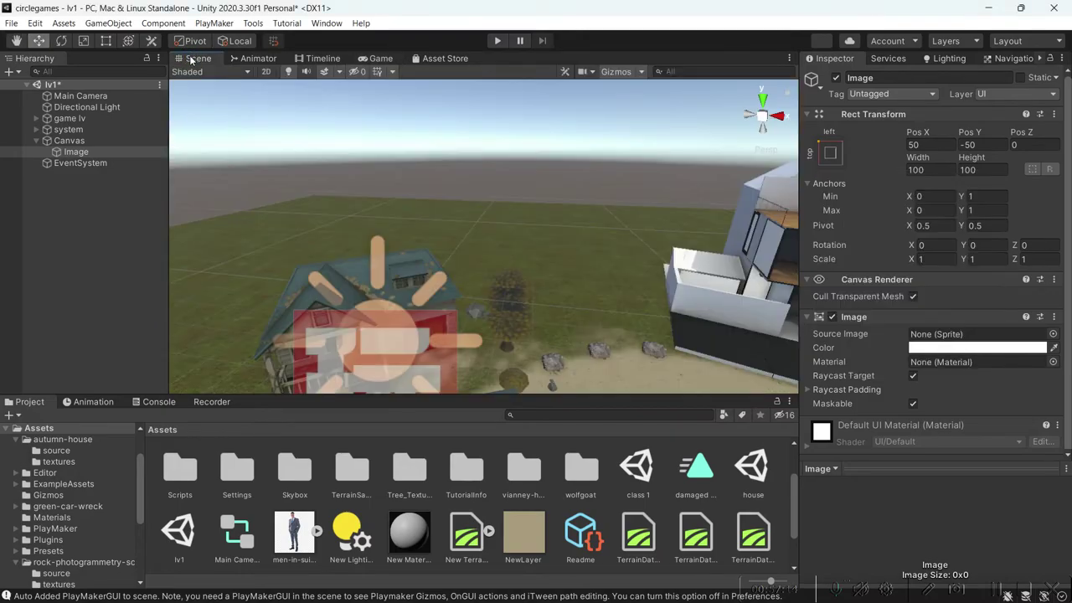
pyautogui.doubleClick(74, 152)
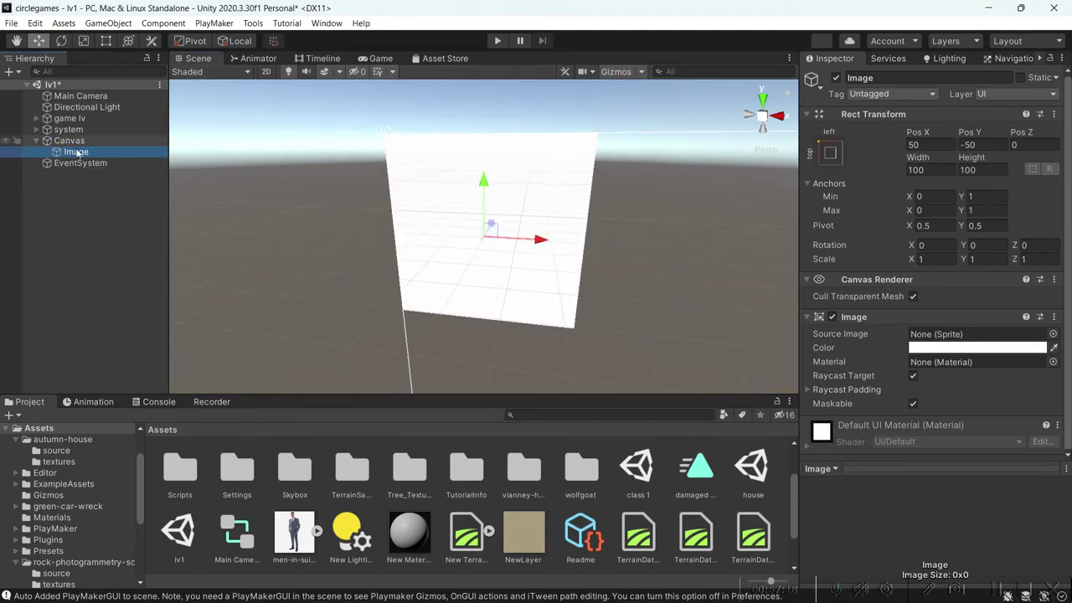
pyautogui.scroll(-4, 517, 239)
pyautogui.scroll(-1, 517, 239)
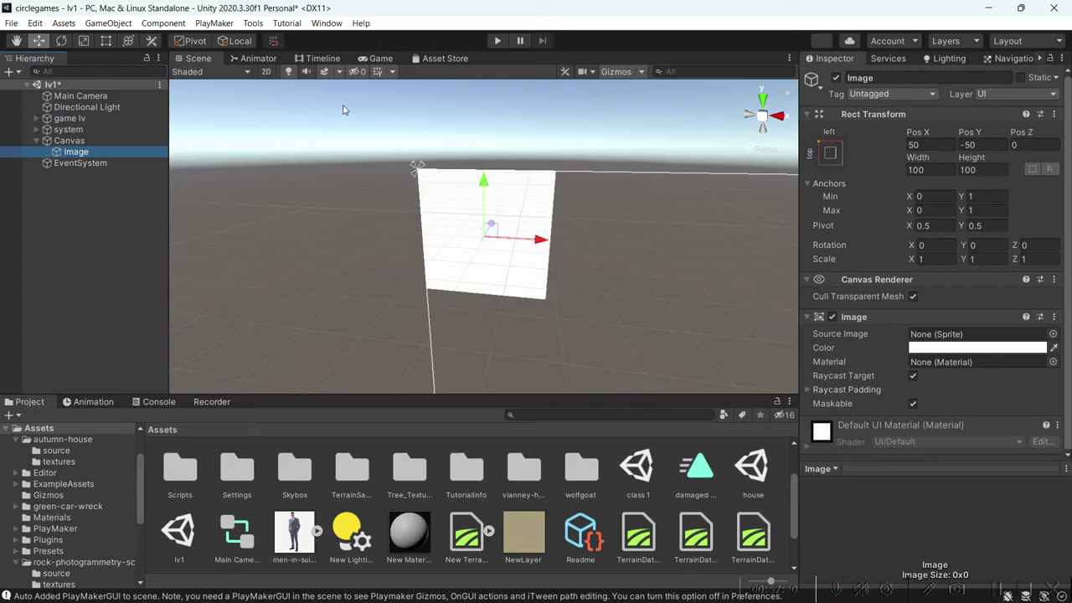
pyautogui.moveTo(375, 61); pyautogui.dragTo(680, 309)
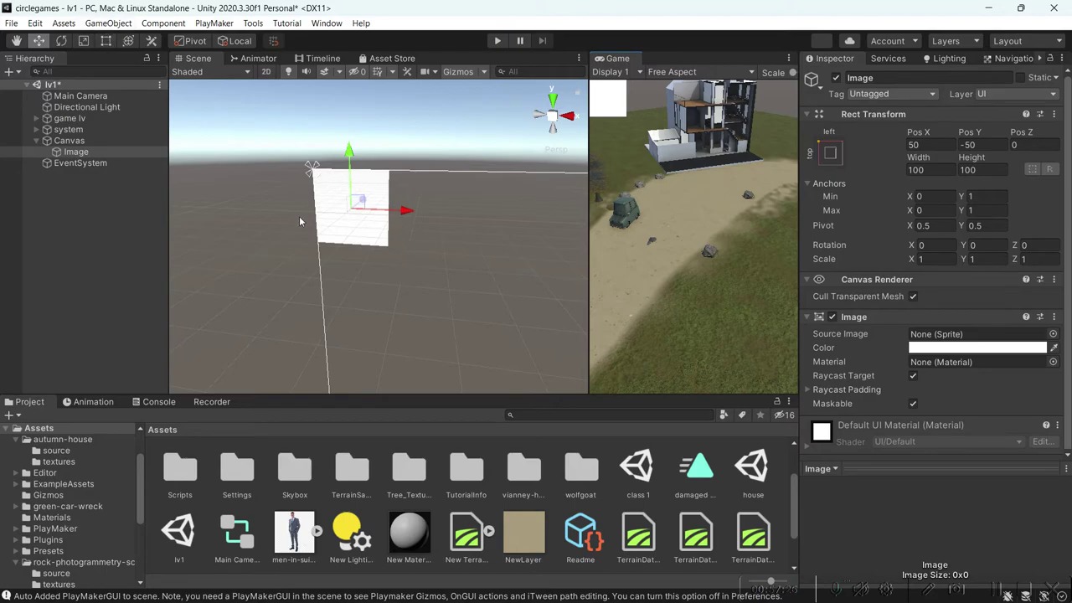
pyautogui.click(105, 41)
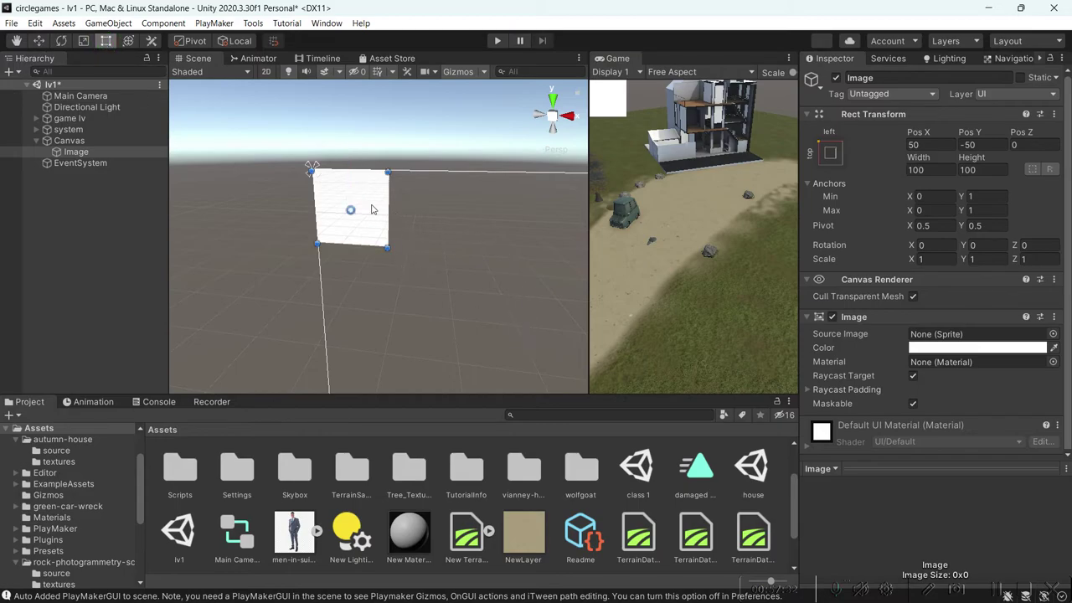
# Move the Canvas's Image to about X 71.1, Y -65.7 and assign the men-in-suit sprite as its source image.
pyautogui.moveTo(372, 208); pyautogui.dragTo(395, 222)
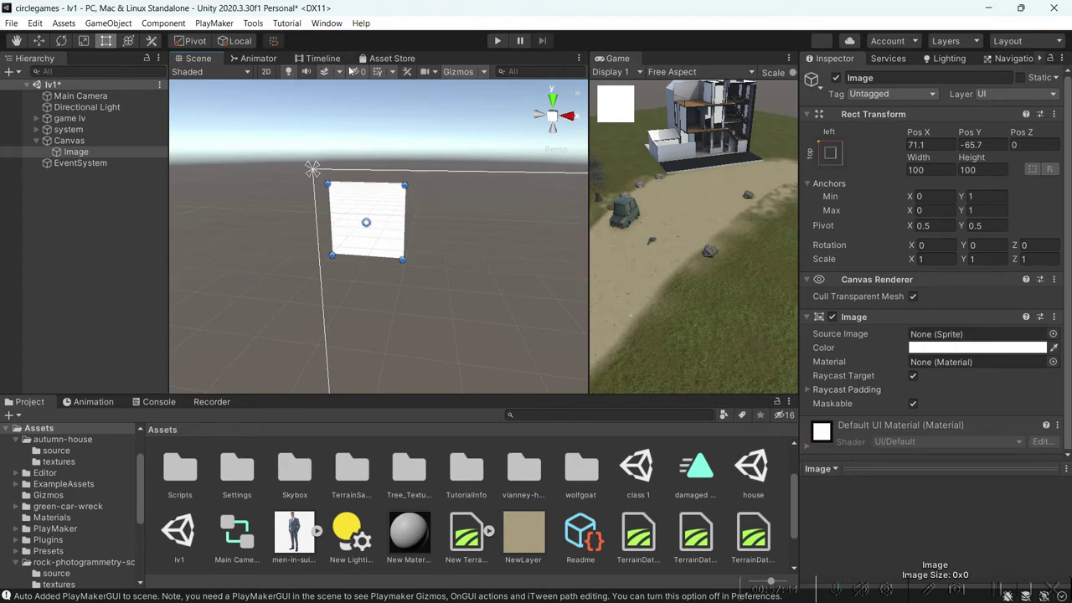
pyautogui.scroll(-1, 881, 332)
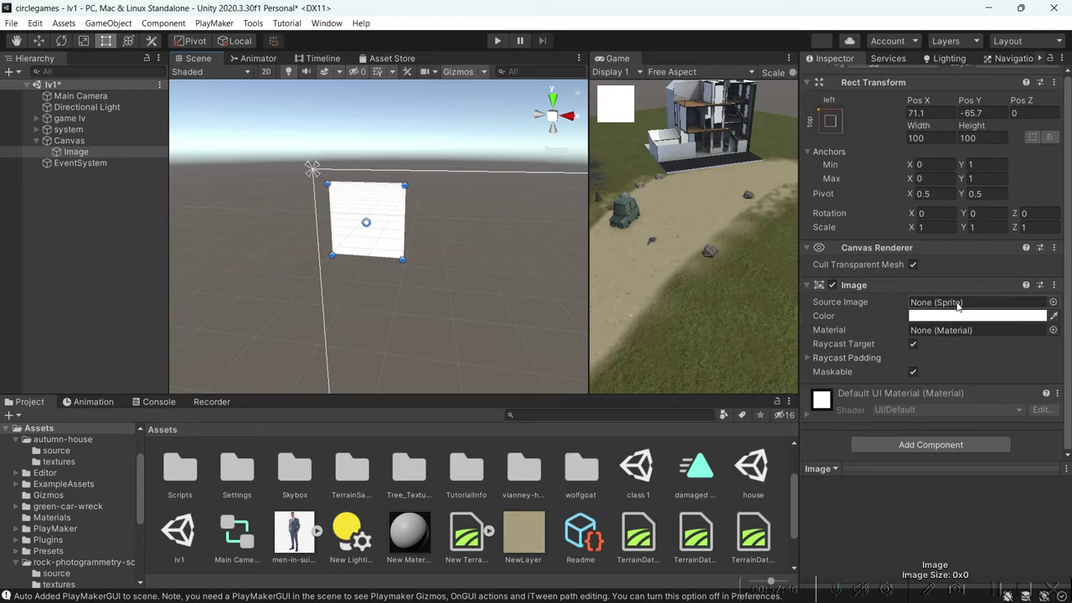
pyautogui.moveTo(302, 546); pyautogui.dragTo(934, 310)
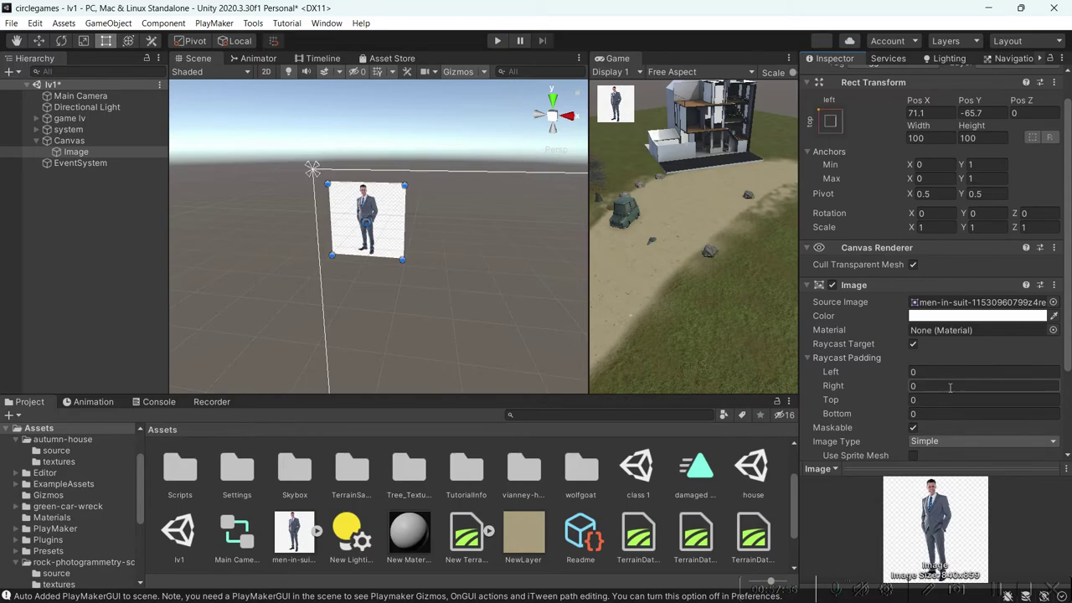
# Examine the Image Type options and the men-in-suit texture's import settings, including alpha source, sprite mode, pivot and mesh type.
pyautogui.scroll(-3, 948, 394)
pyautogui.click(945, 329)
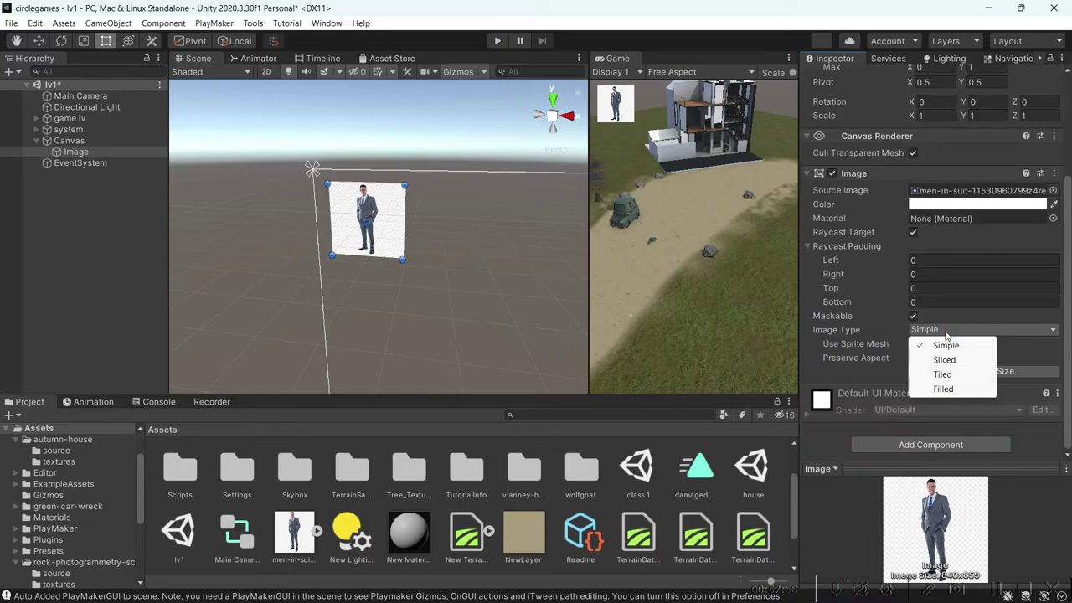
pyautogui.click(1015, 345)
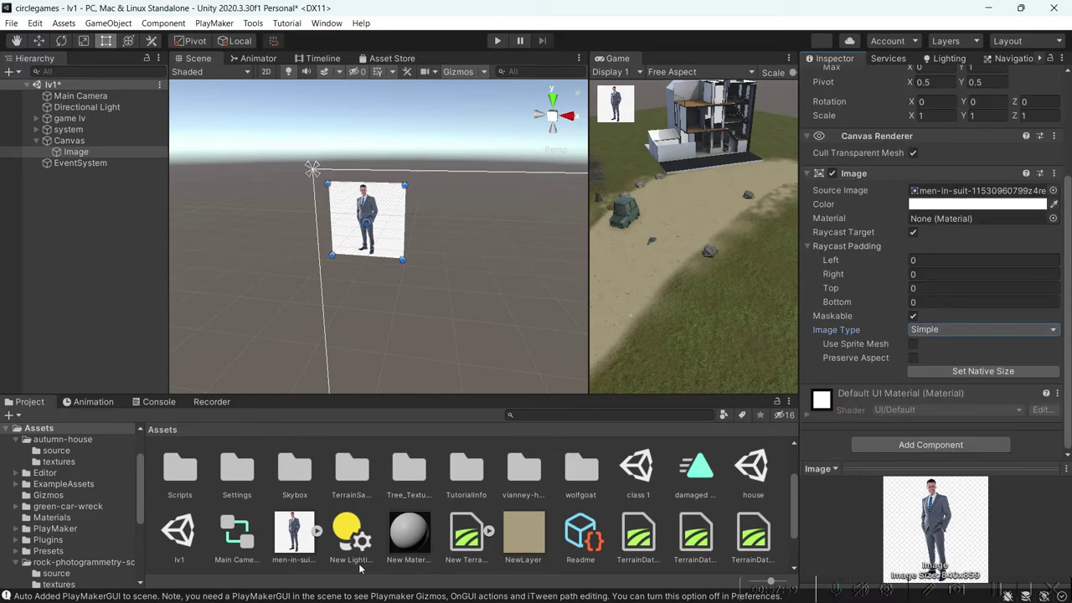
pyautogui.click(285, 540)
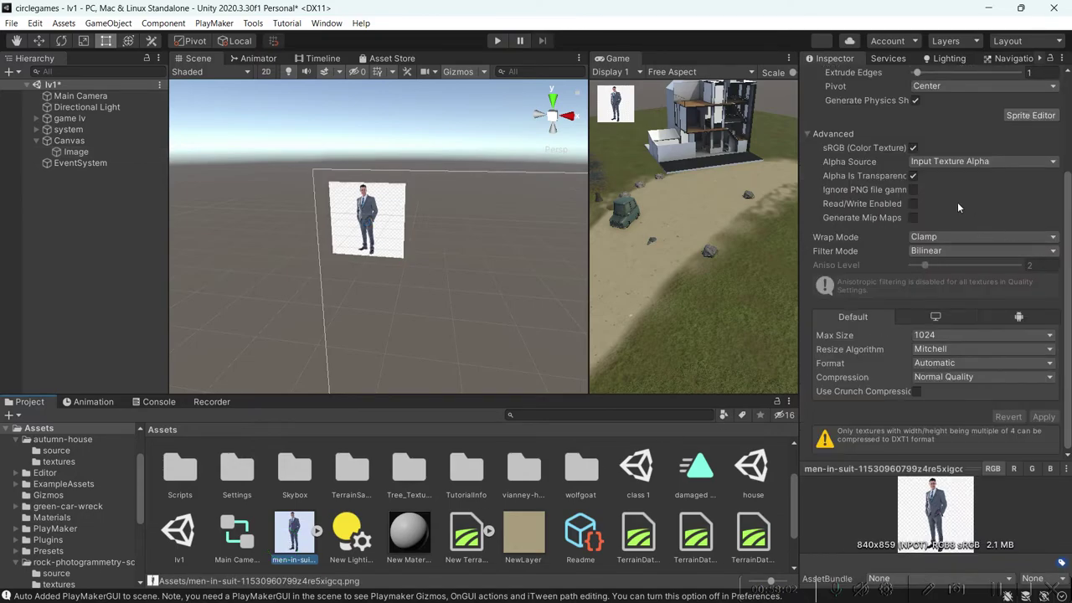
pyautogui.click(970, 163)
pyautogui.click(936, 134)
pyautogui.scroll(4, 932, 124)
pyautogui.click(932, 148)
pyautogui.click(936, 165)
pyautogui.click(939, 220)
pyautogui.click(944, 194)
pyautogui.click(944, 192)
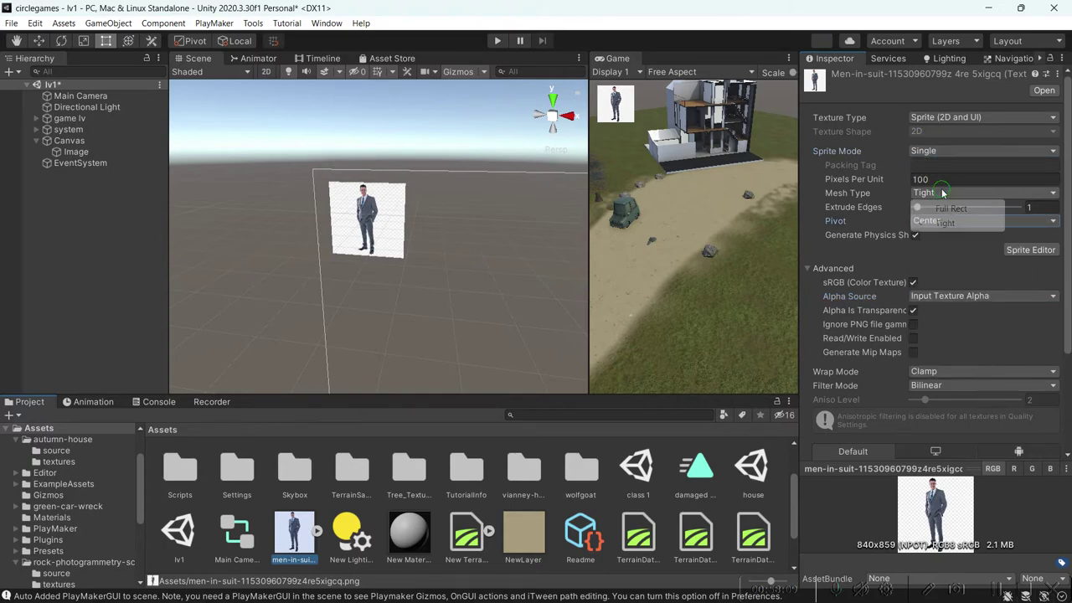
pyautogui.click(835, 246)
# Enable Ignore PNG file gamma for the men-in-suit texture, keeping Alpha Is Transparency on, and apply the import settings.
pyautogui.scroll(-3, 960, 318)
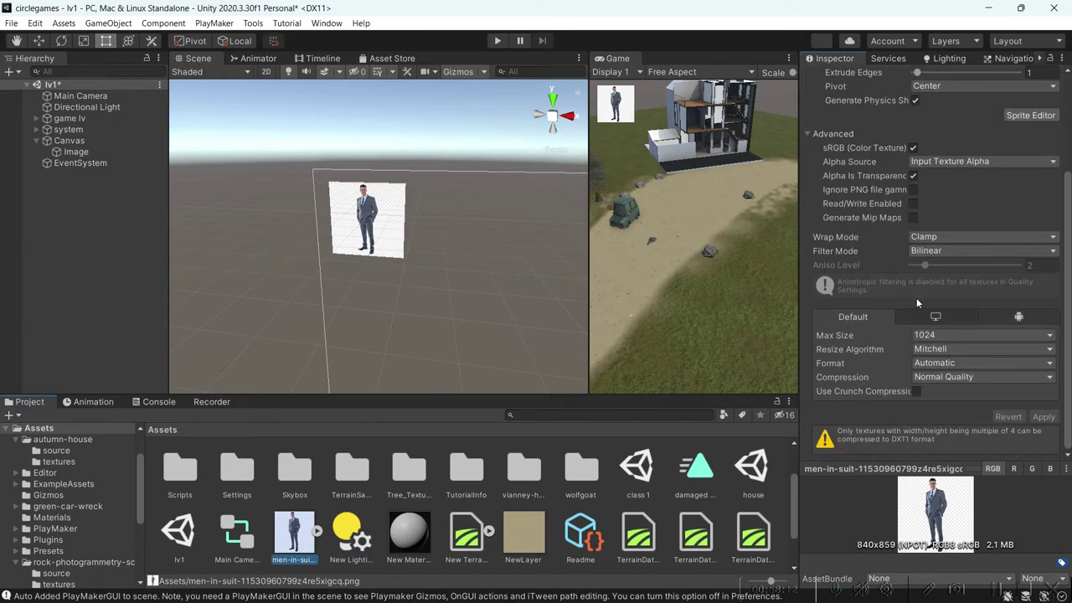
pyautogui.click(913, 175)
pyautogui.click(912, 176)
pyautogui.click(913, 189)
pyautogui.click(1043, 417)
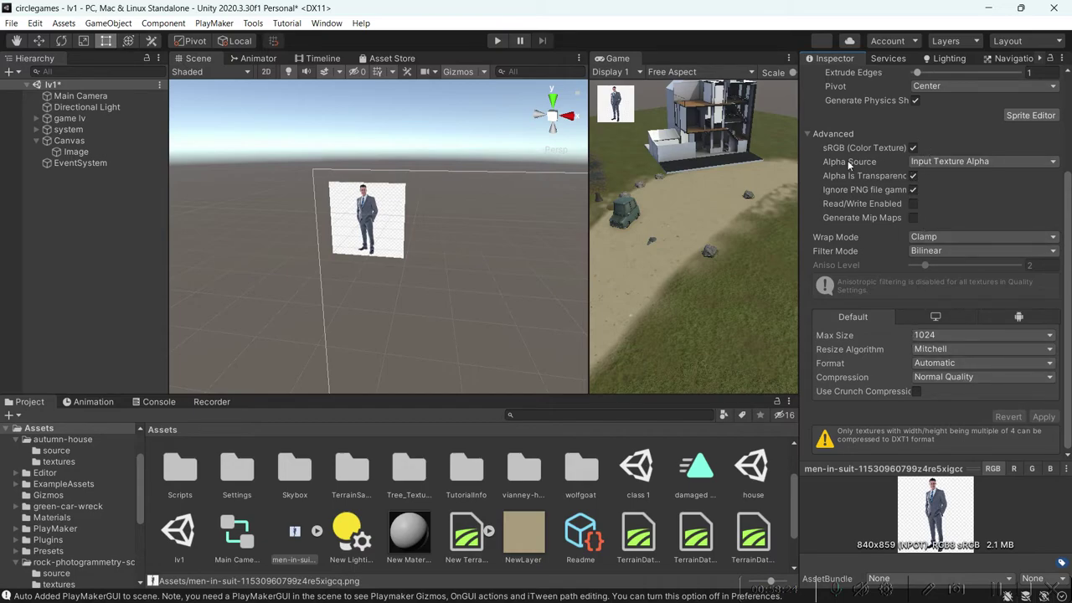
# Widen the Game view over the Scene view and collapse the Capsule Collider component of the Main Camera.
pyautogui.keyDown('alt'); pyautogui.moveTo(337, 253); pyautogui.dragTo(375, 224); pyautogui.keyUp('alt')
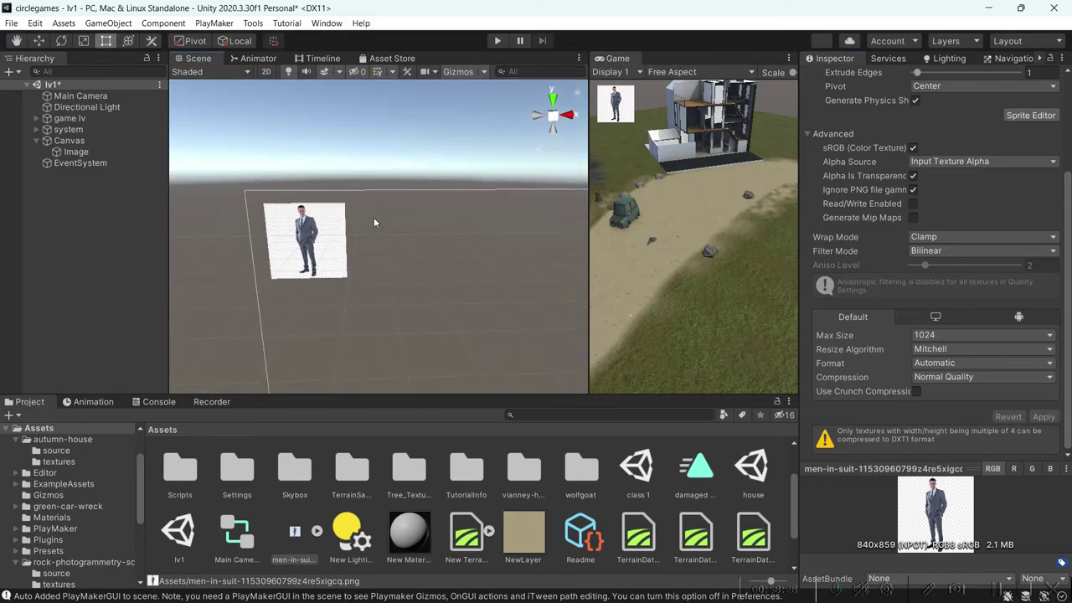
pyautogui.moveTo(586, 164); pyautogui.dragTo(299, 164)
pyautogui.click(80, 95)
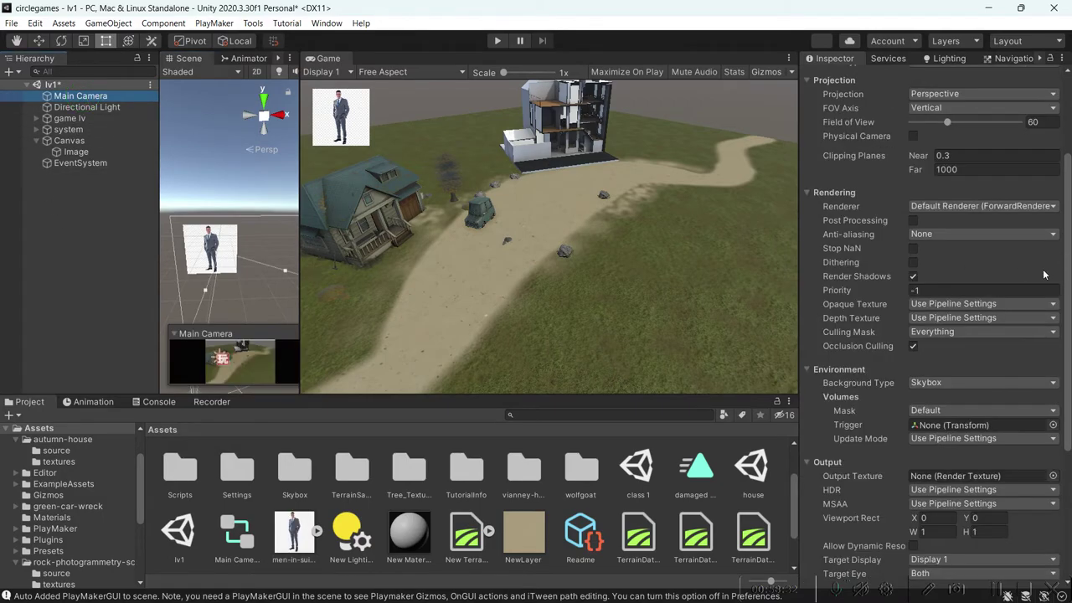
pyautogui.scroll(-5, 937, 453)
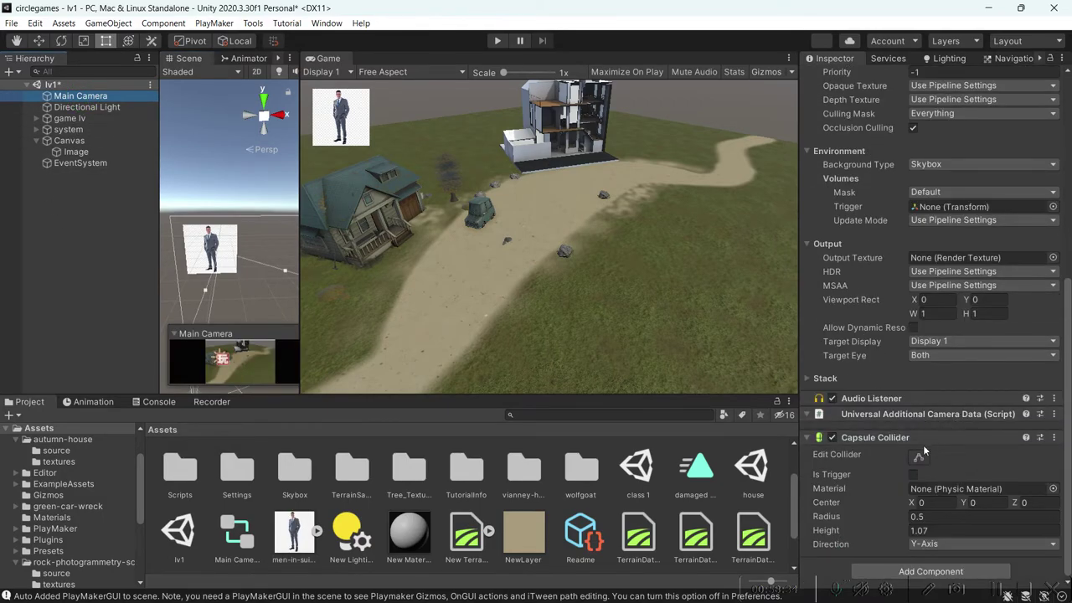
pyautogui.click(807, 437)
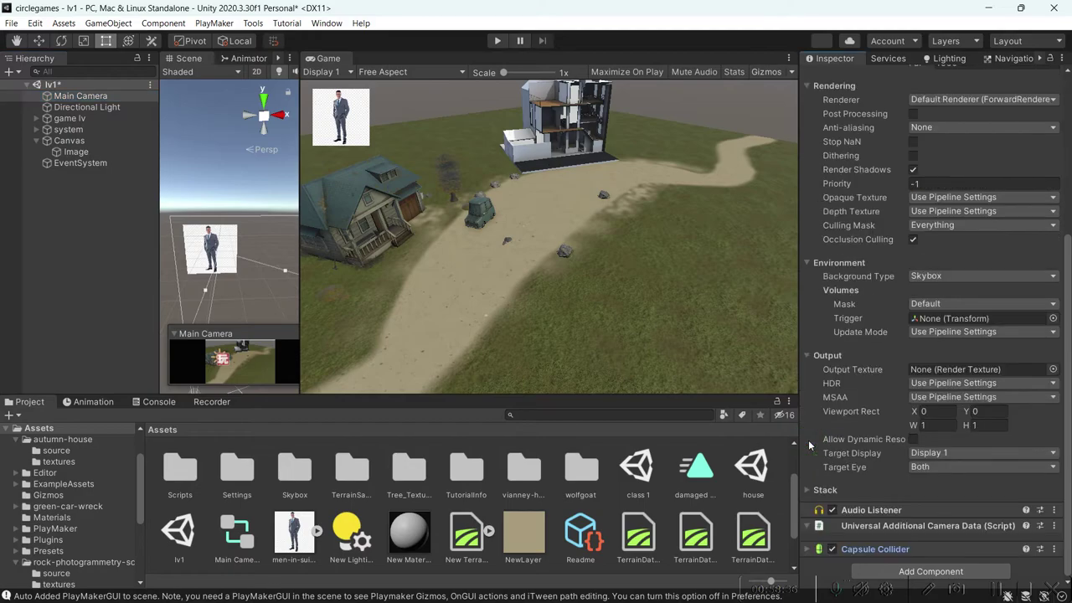
# Add the Simple Camera Controller component to the Main Camera.
pyautogui.click(912, 571)
pyautogui.write('c')
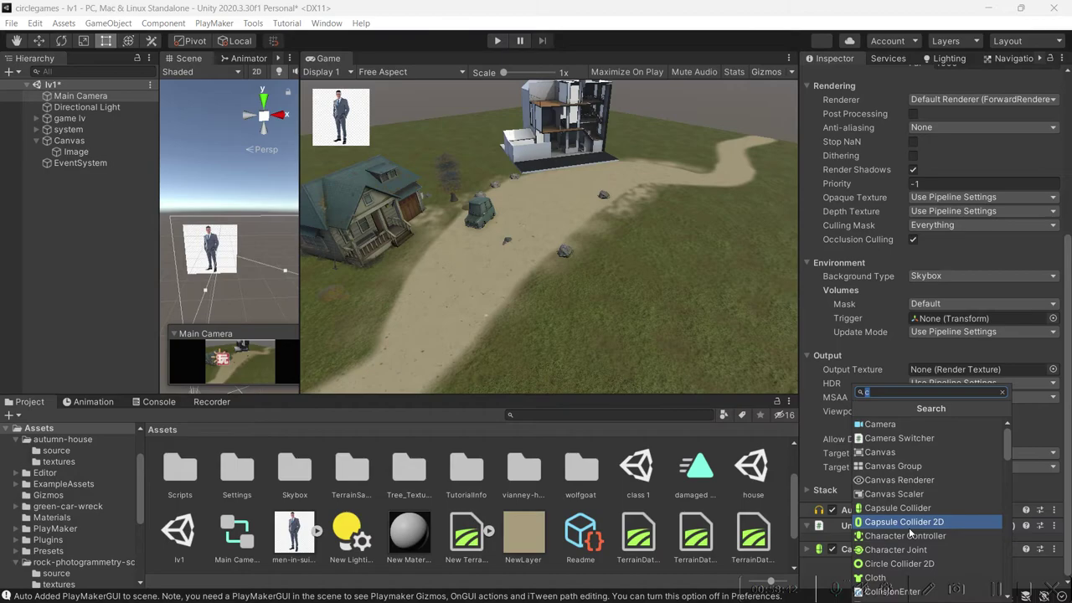
pyautogui.write('ame')
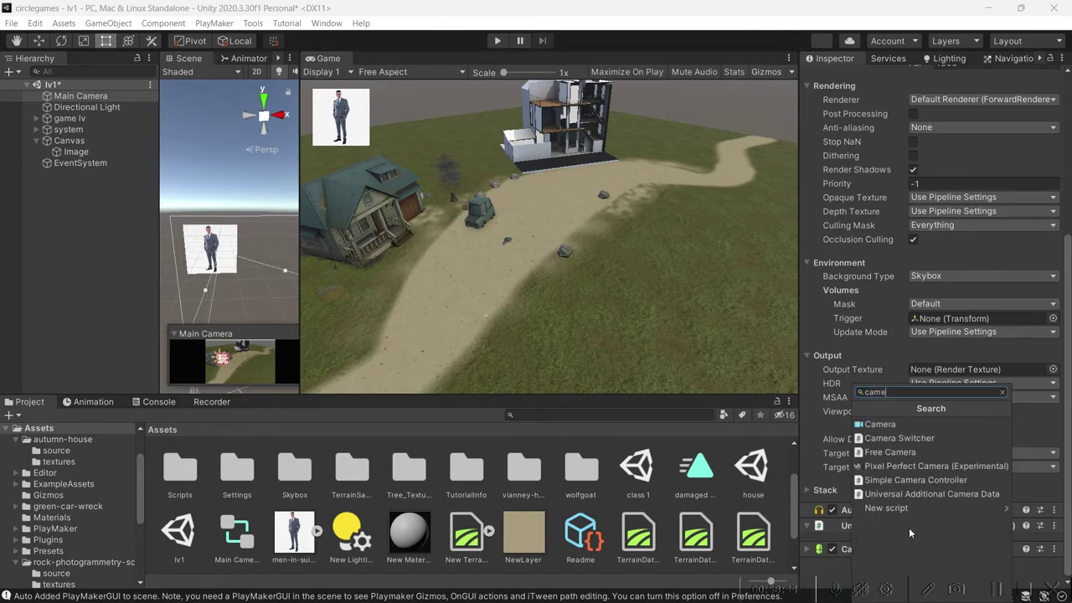
pyautogui.click(913, 484)
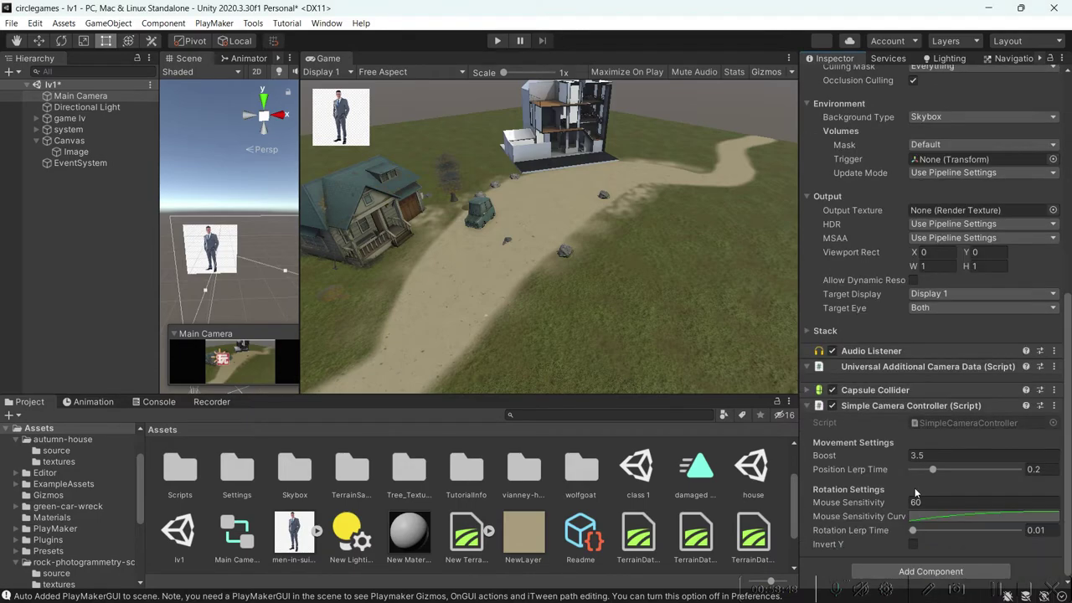
# Set the camera controller's mouse sensitivity to 150 with Invert Y enabled, and save the lv1 scene.
pyautogui.click(932, 502)
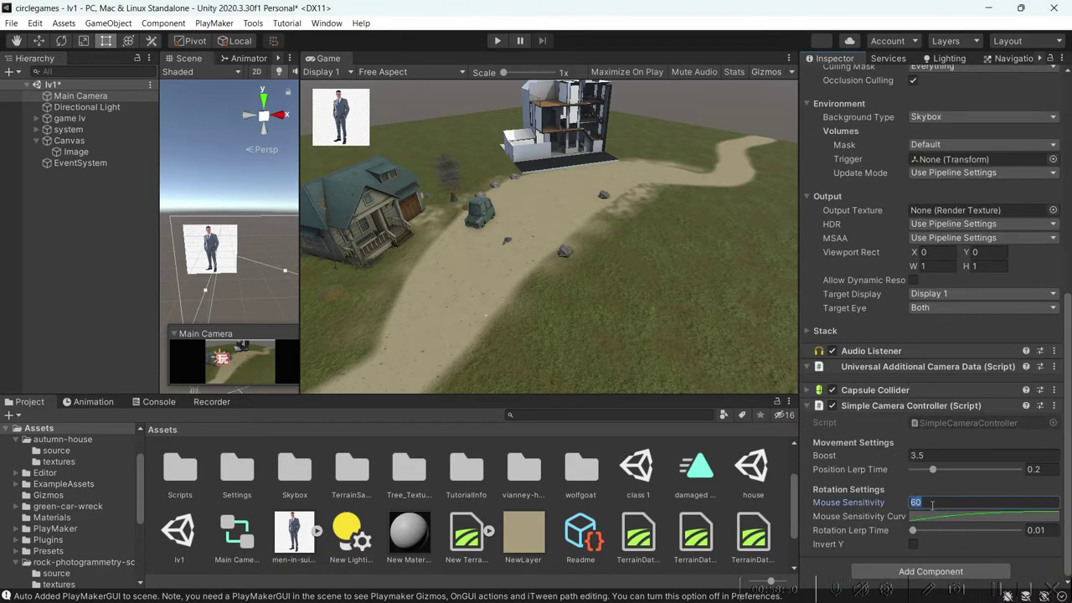
pyautogui.write('15')
pyautogui.click(911, 544)
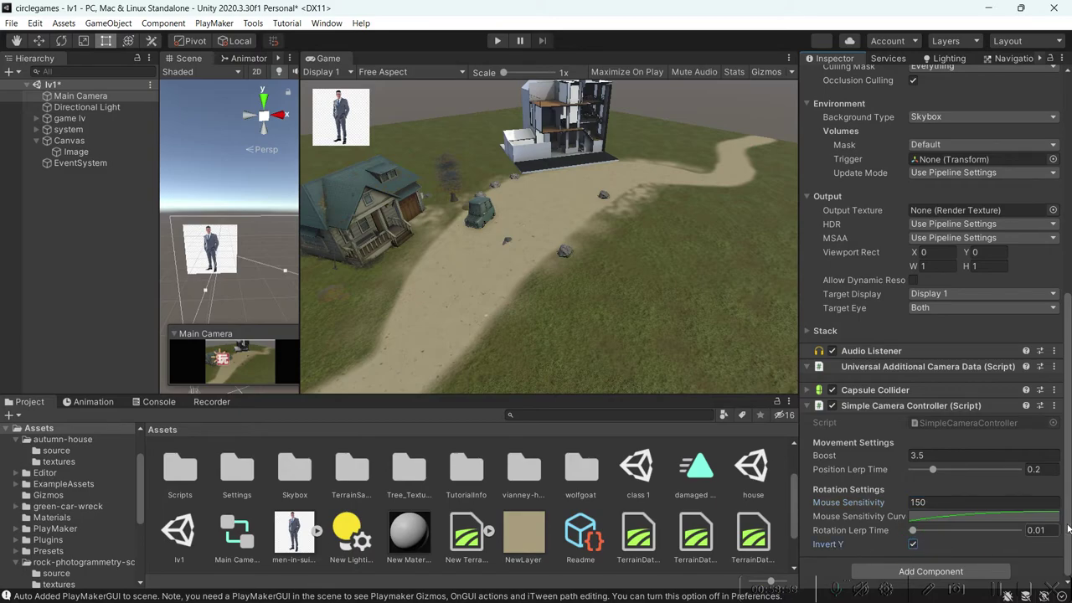
pyautogui.hotkey('ctrl', 's')
pyautogui.click(35, 142)
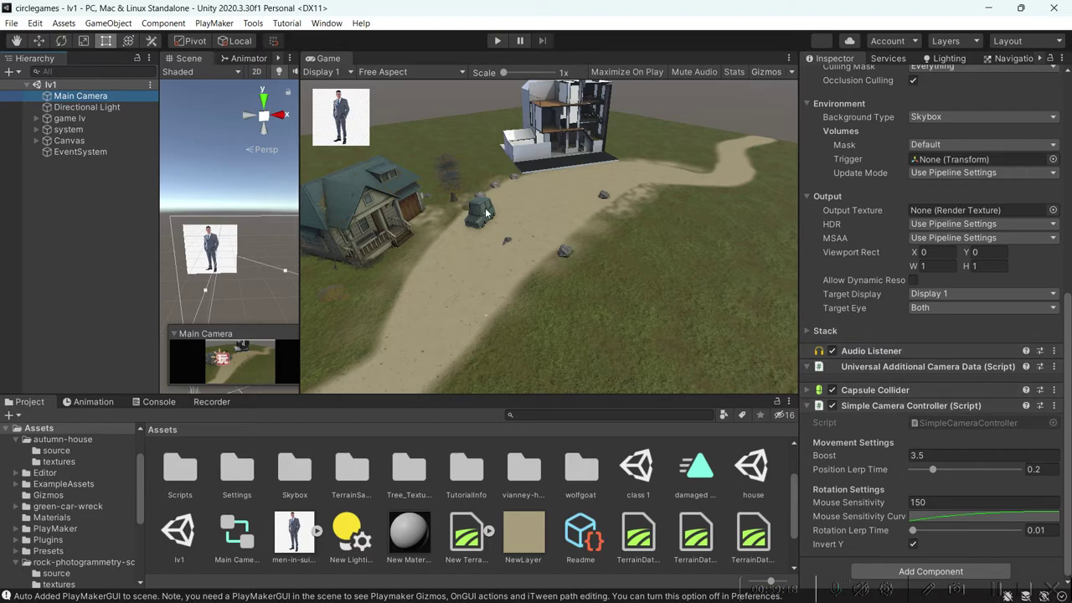
# Open the house scene from the project's Assets folder.
pyautogui.click(12, 24)
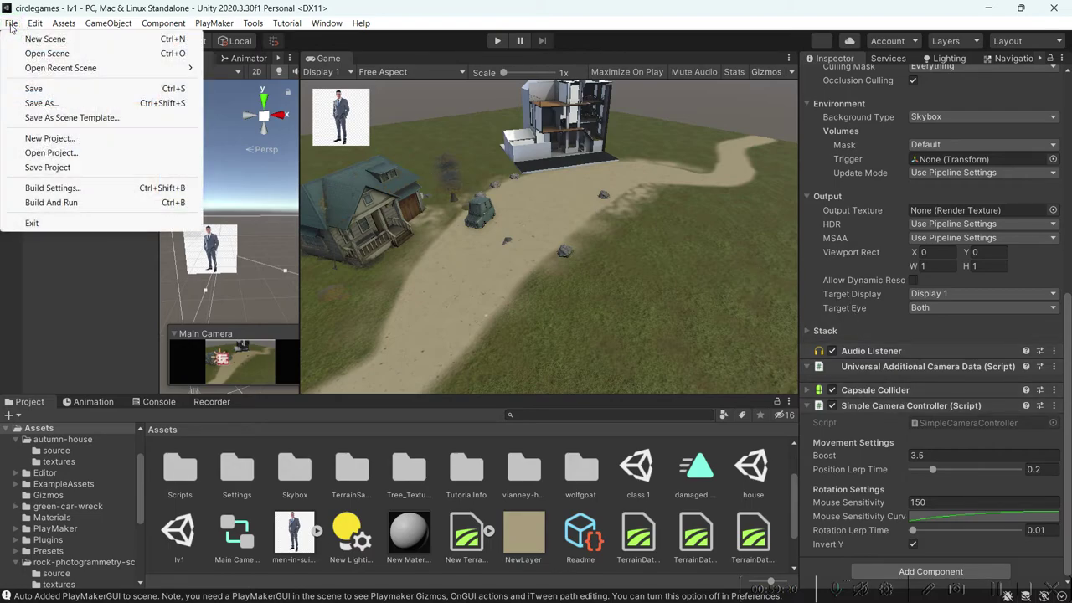
pyautogui.moveTo(35, 23)
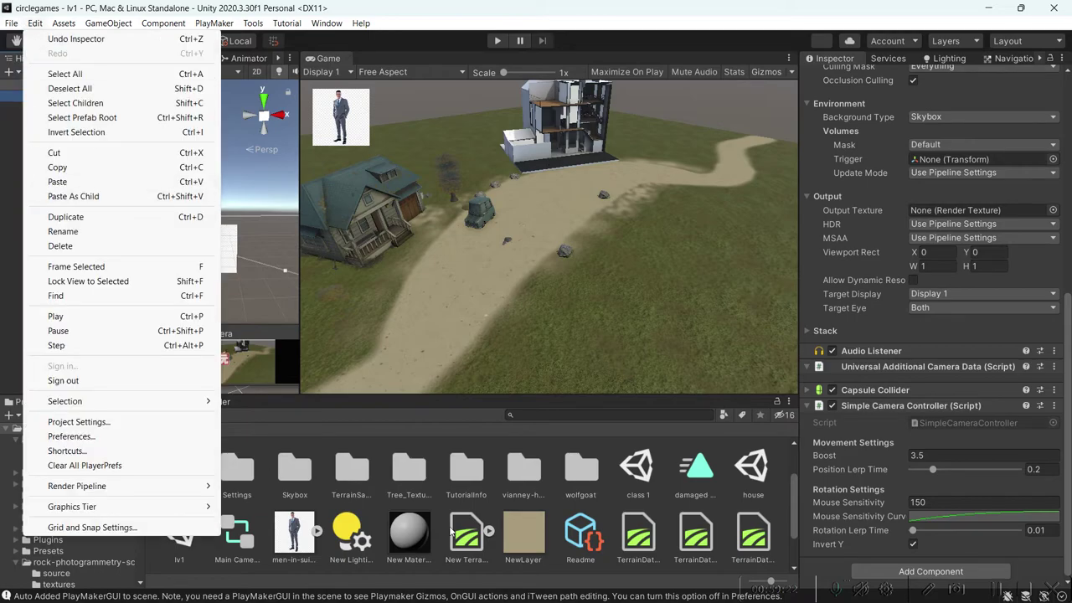
pyautogui.click(751, 478)
pyautogui.doubleClick(753, 473)
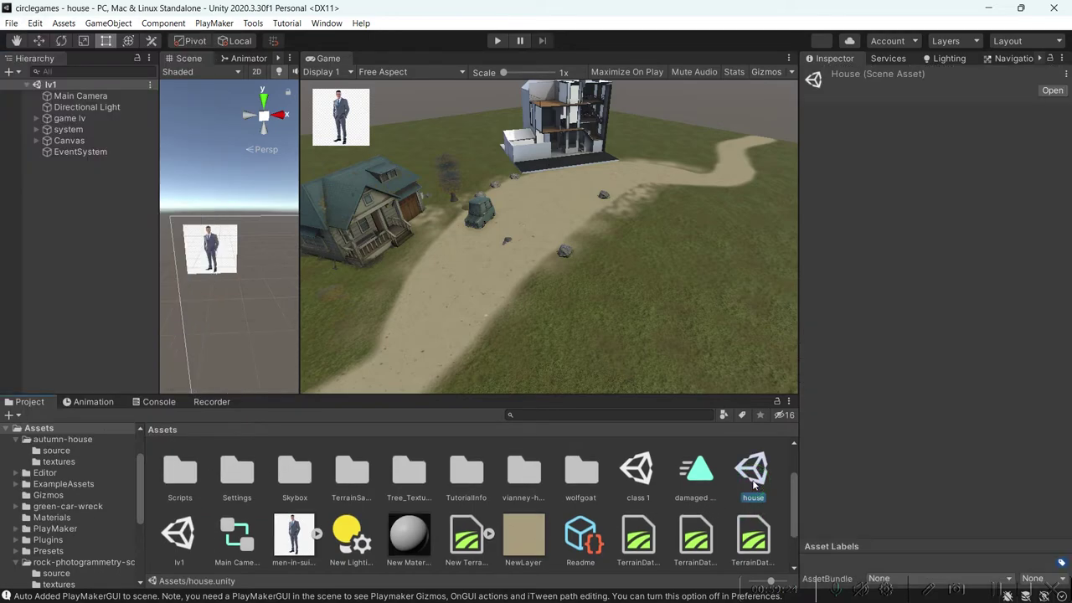
# Add a 3D Plane to the house scene and frame it in a widened Scene view with the Move Tool active.
pyautogui.rightClick(80, 237)
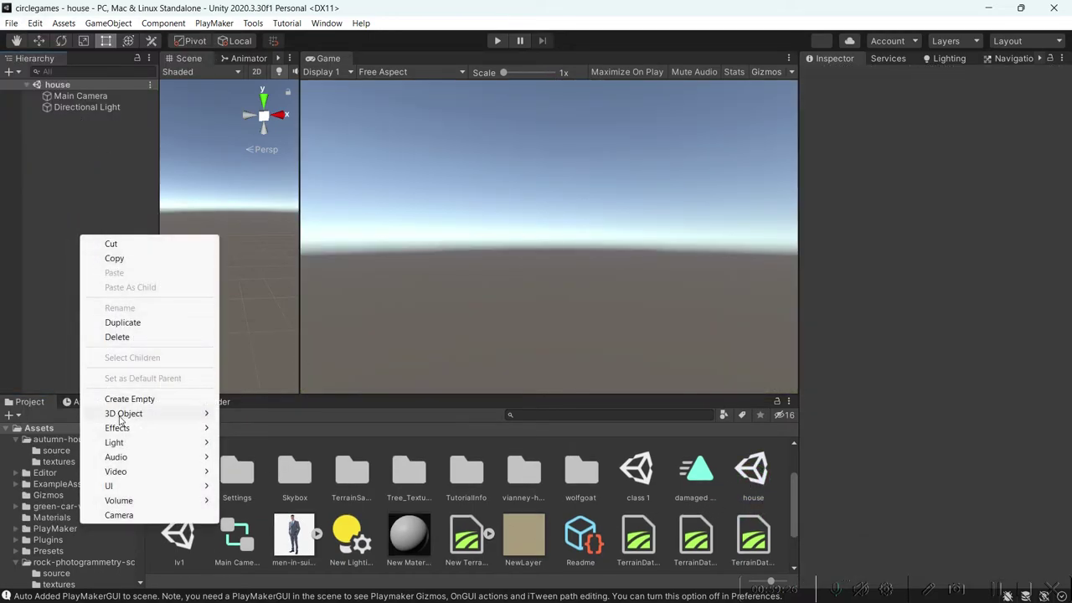
pyautogui.moveTo(156, 413)
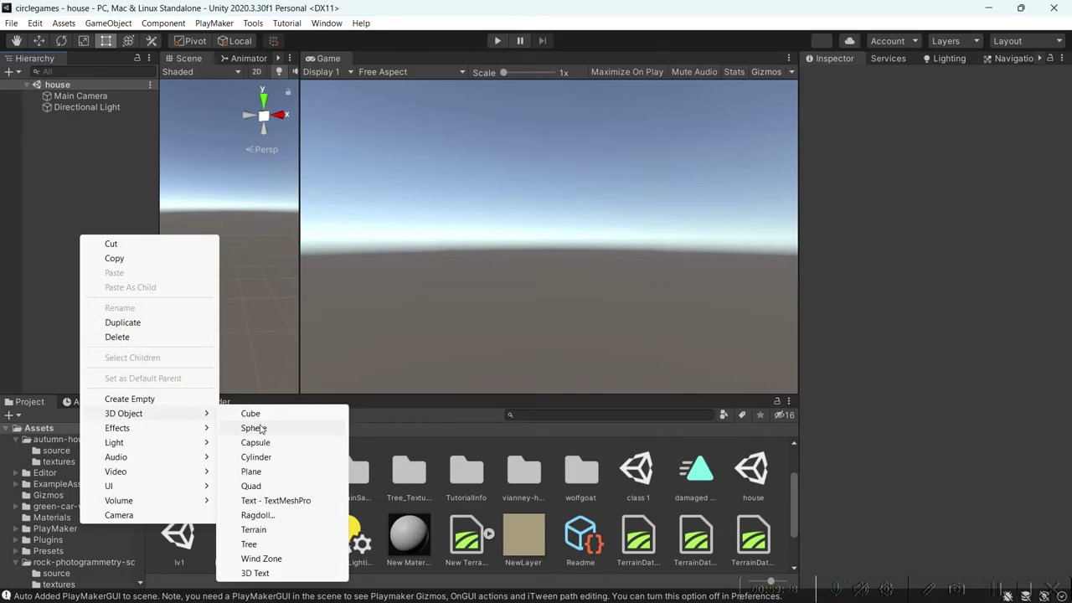
pyautogui.click(251, 471)
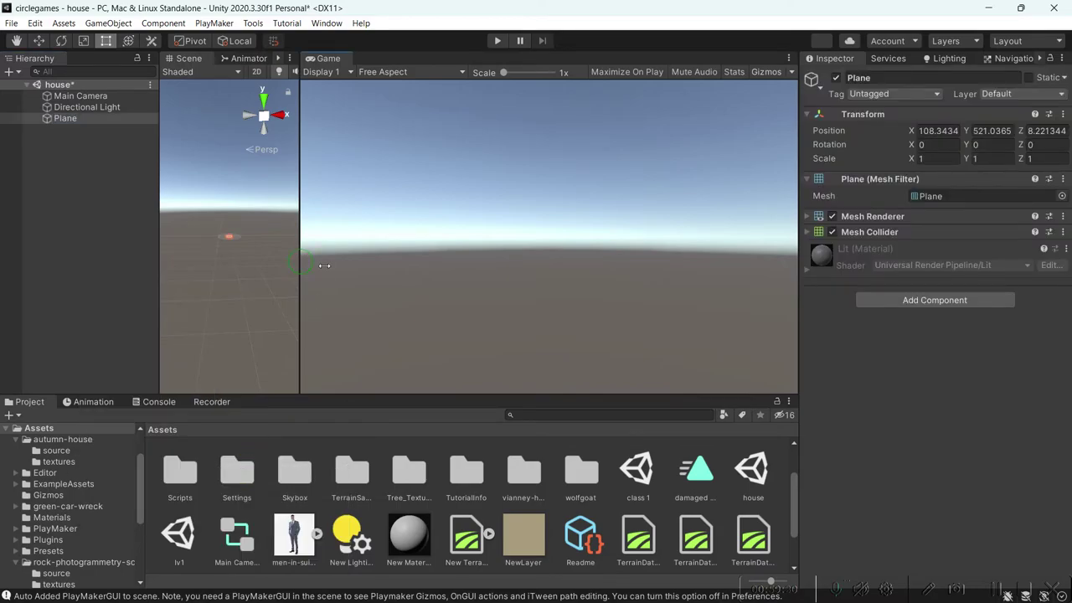
pyautogui.doubleClick(100, 120)
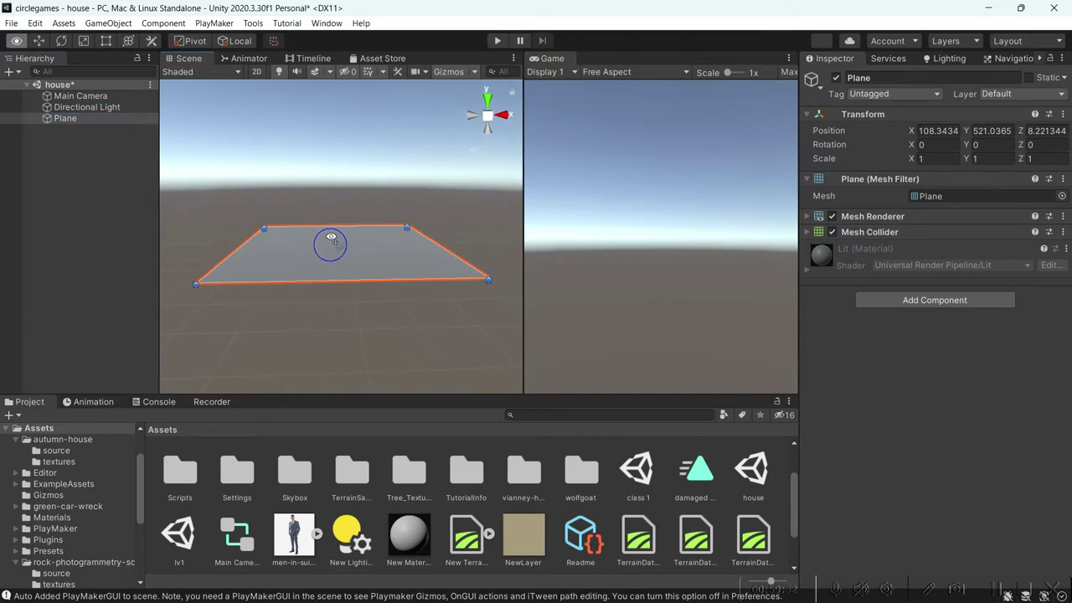
pyautogui.click(38, 41)
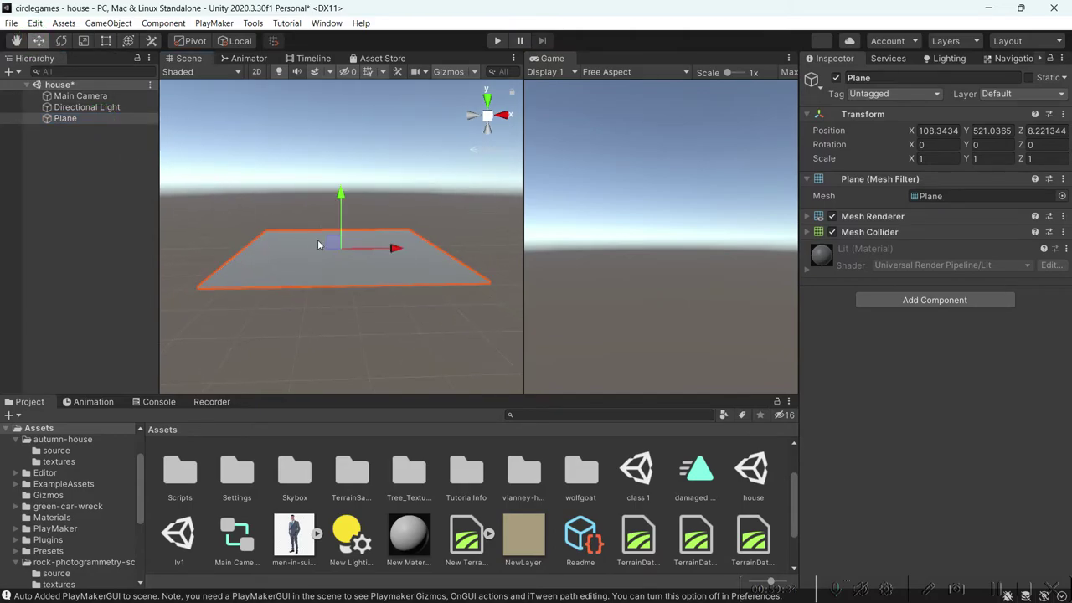
pyautogui.moveTo(322, 242); pyautogui.dragTo(415, 289, button='right')
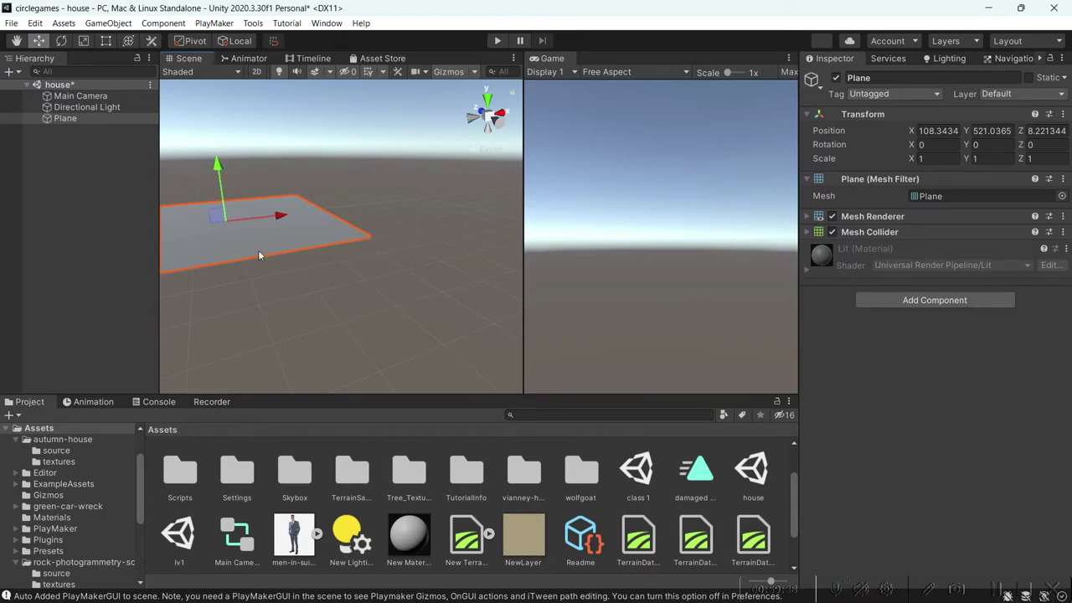
pyautogui.moveTo(242, 216); pyautogui.dragTo(195, 215, button='right')
# Add a 3D Cube to the house scene as a separate top-level object.
pyautogui.rightClick(68, 150)
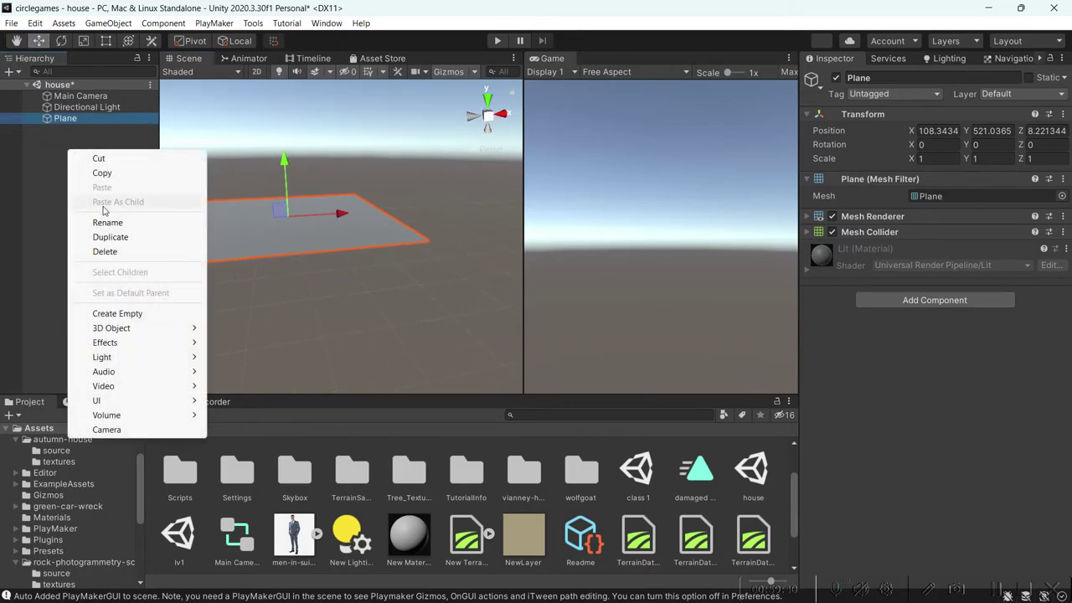
pyautogui.click(12, 191)
pyautogui.rightClick(60, 161)
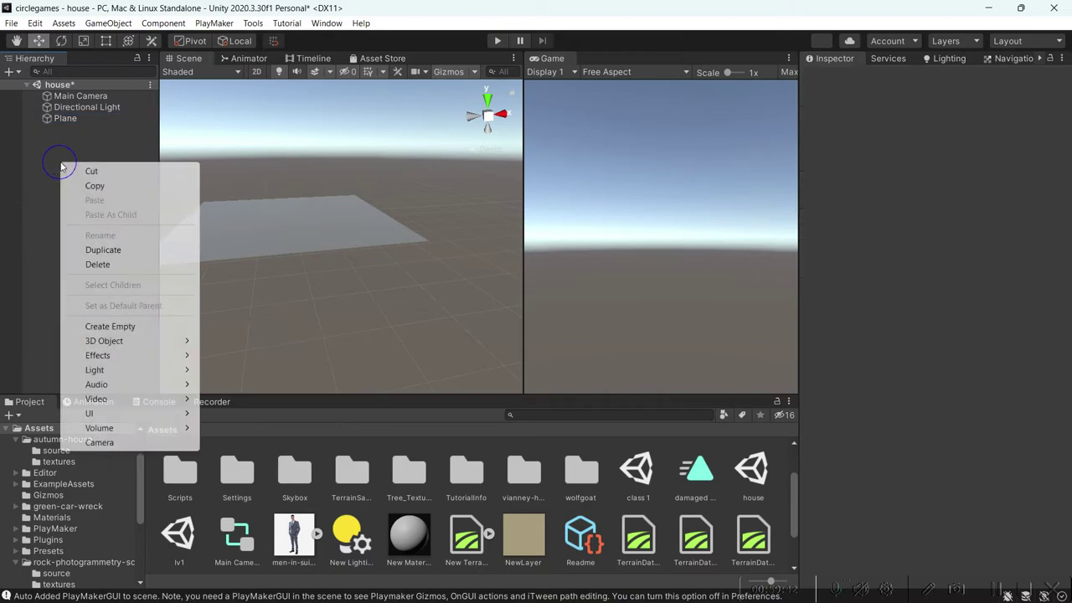
pyautogui.moveTo(155, 349)
pyautogui.click(224, 342)
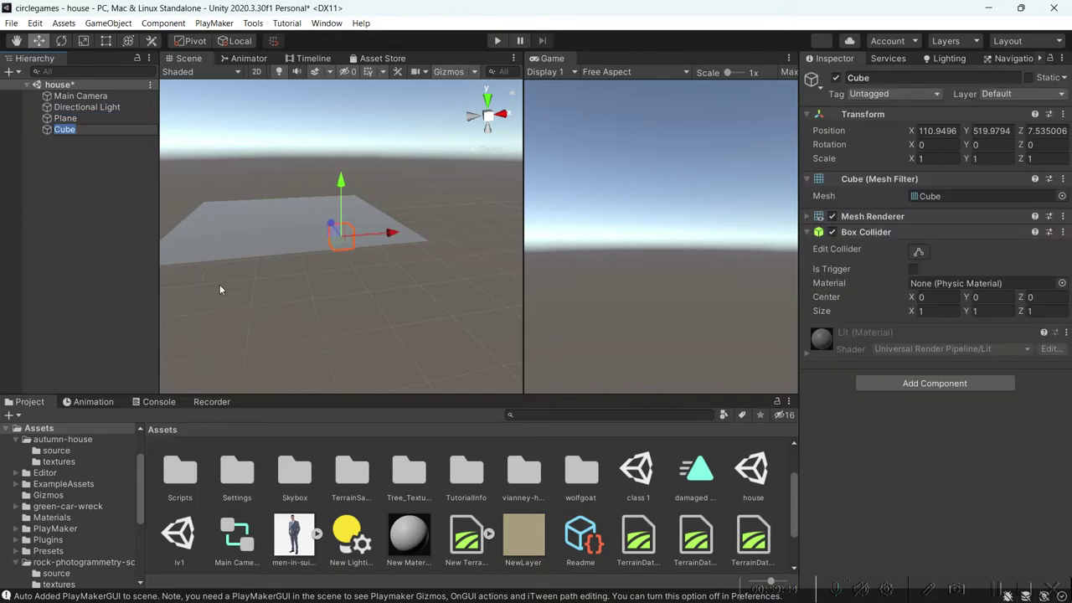
# Move the Cube onto the Plane at about X 107.42, Y 522.27, Z 6.43 and save the house scene.
pyautogui.moveTo(276, 223); pyautogui.dragTo(490, 281, button='right')
pyautogui.moveTo(390, 269); pyautogui.dragTo(465, 283)
pyautogui.moveTo(471, 238); pyautogui.dragTo(366, 236)
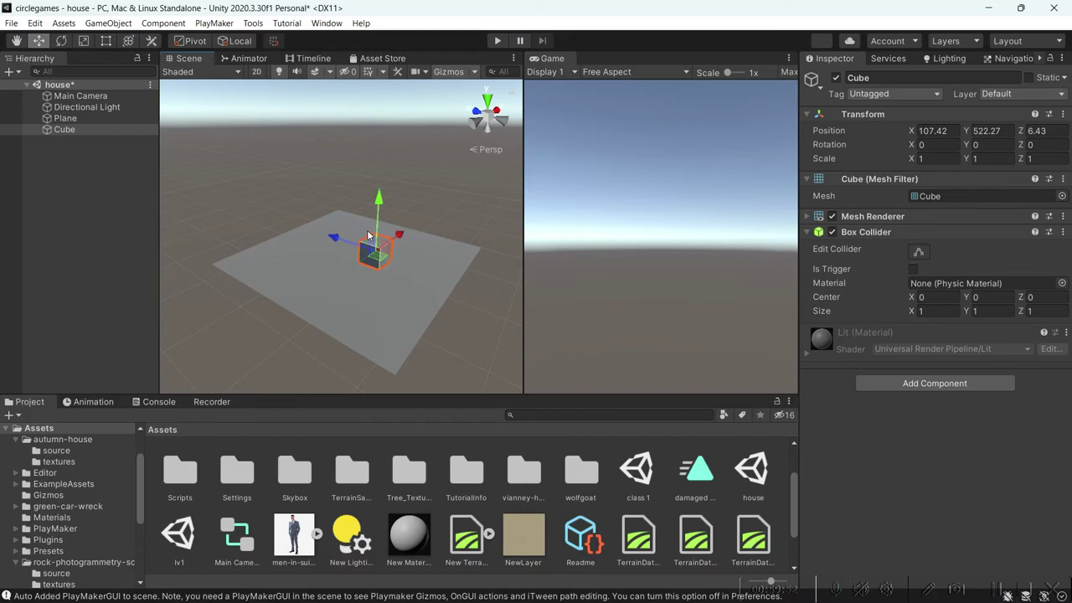
pyautogui.hotkey('ctrl', 's')
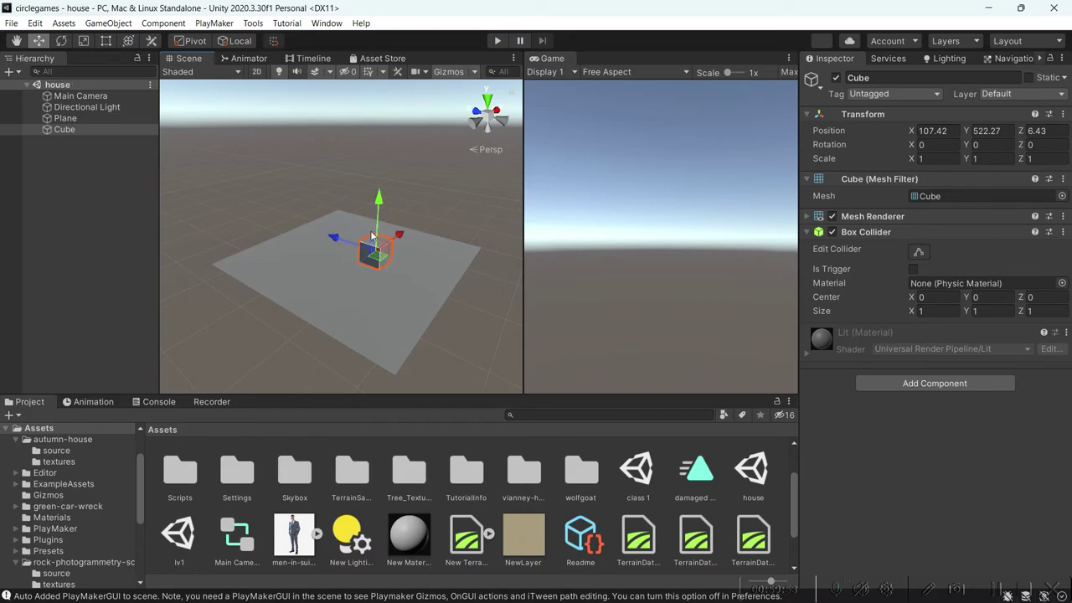
# Align the house scene's Main Camera with the current Scene view.
pyautogui.click(80, 96)
pyautogui.click(108, 22)
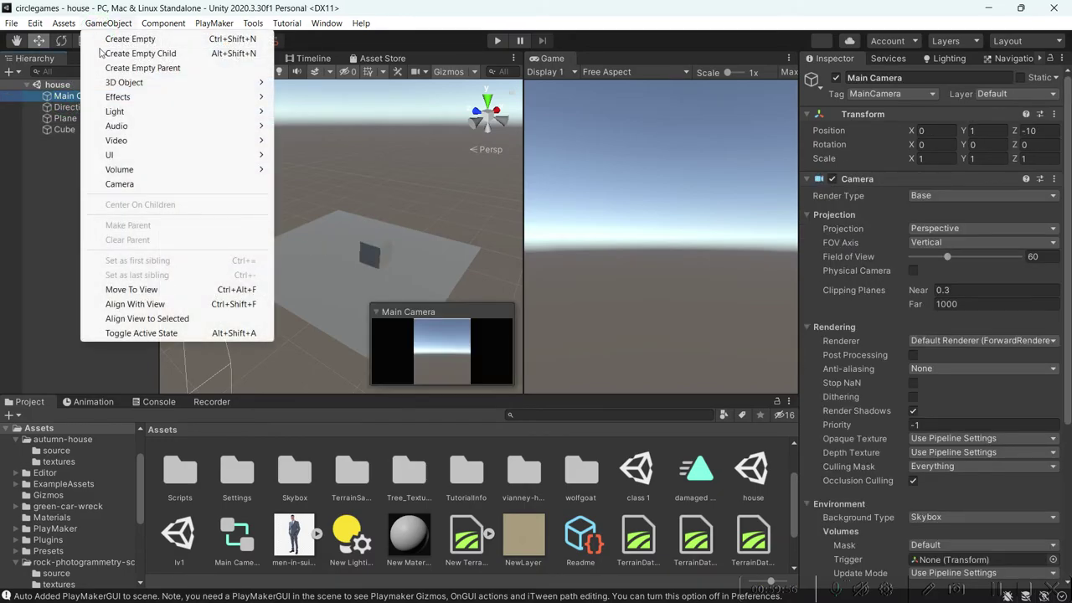
pyautogui.click(174, 305)
pyautogui.scroll(-5, 930, 377)
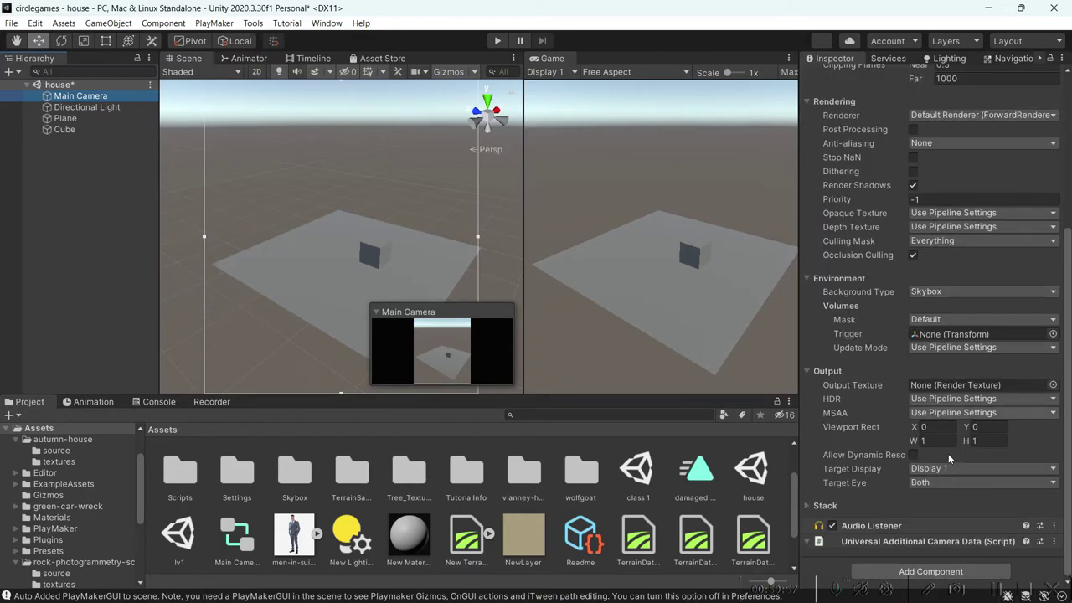
# Add the Simple Camera Controller script to the house scene's Main Camera and save the scene.
pyautogui.click(900, 563)
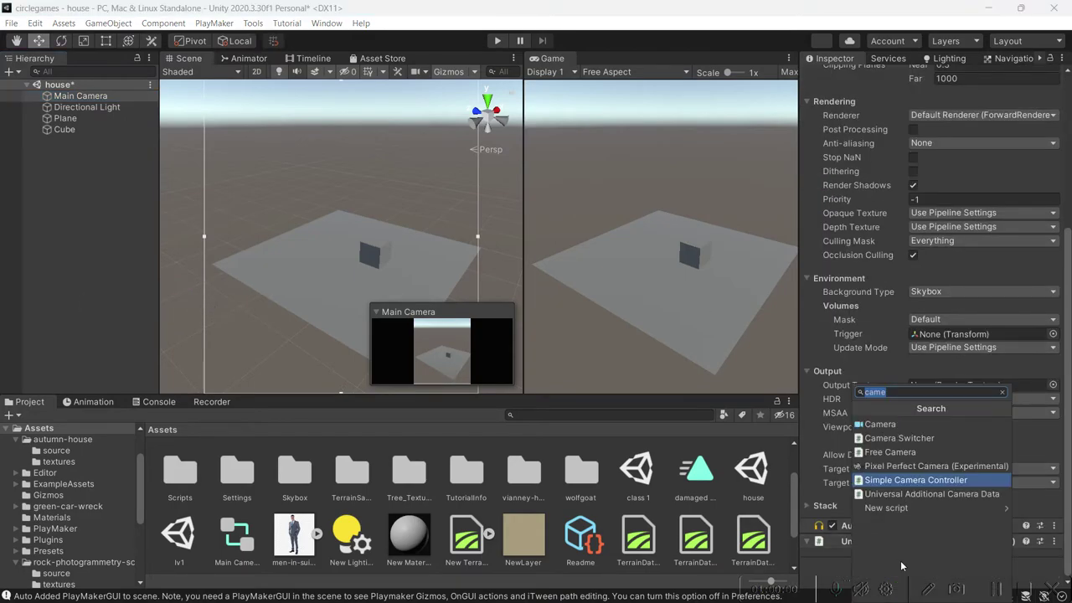
pyautogui.press('Return')
pyautogui.hotkey('ctrl', 's')
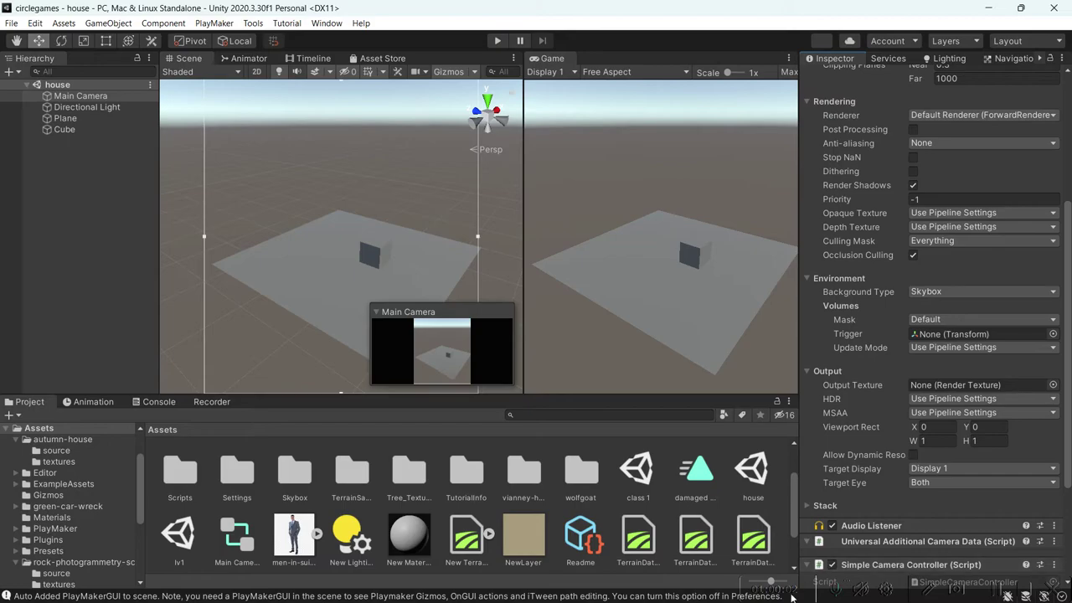
# Set the camera controller's Mouse Sensitivity to 150, enable Invert Y and save the house scene.
pyautogui.scroll(-4, 892, 436)
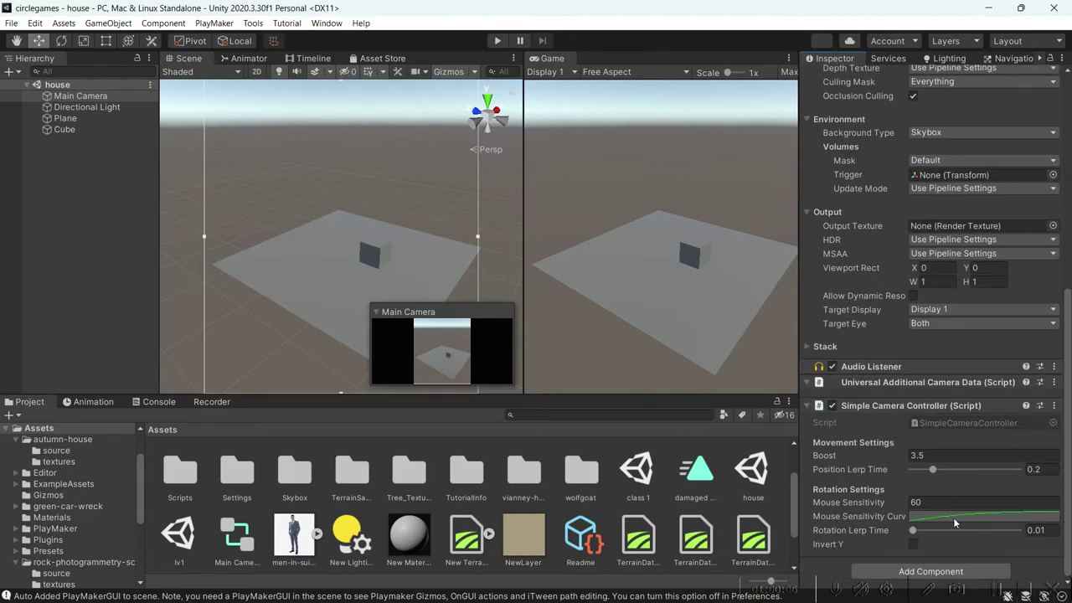
pyautogui.click(928, 500)
pyautogui.write('15')
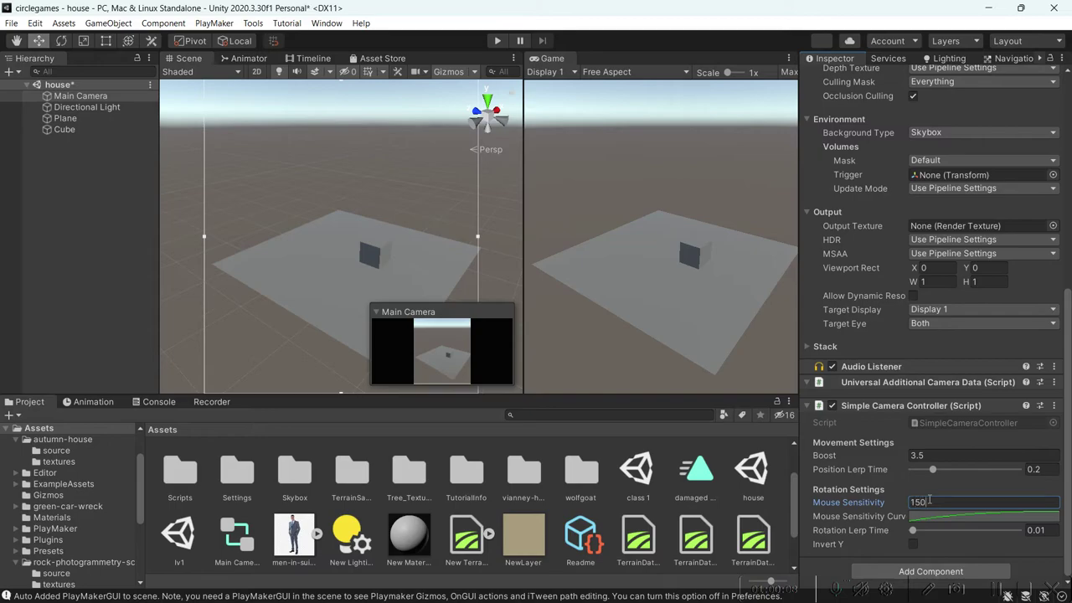
pyautogui.click(912, 543)
pyautogui.hotkey('ctrl', 's')
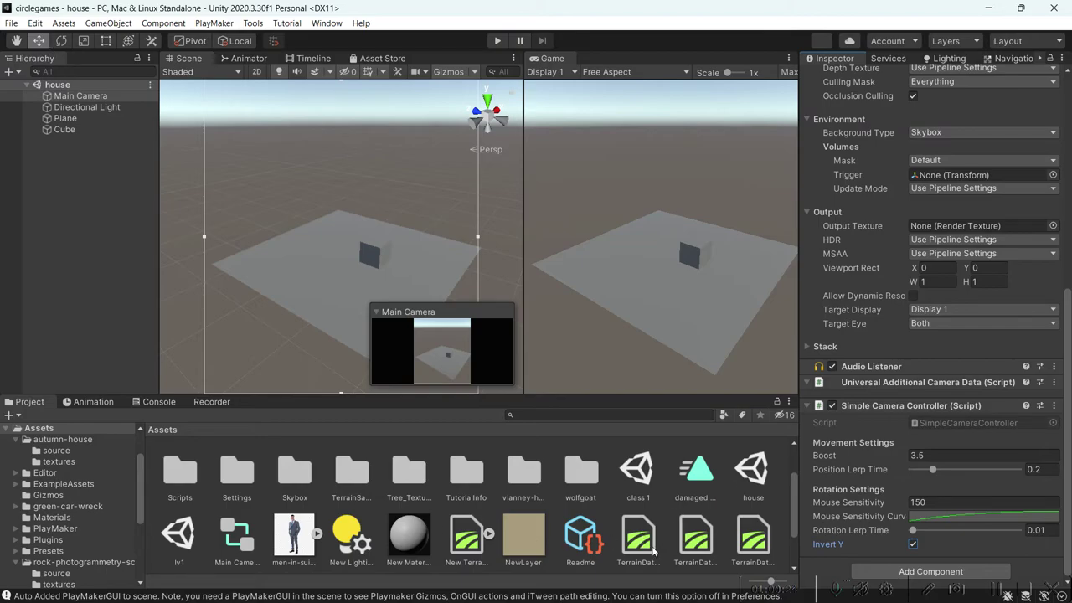
# Open the lv1 scene and playtest the camera movement in an enlarged Game view.
pyautogui.doubleClick(177, 536)
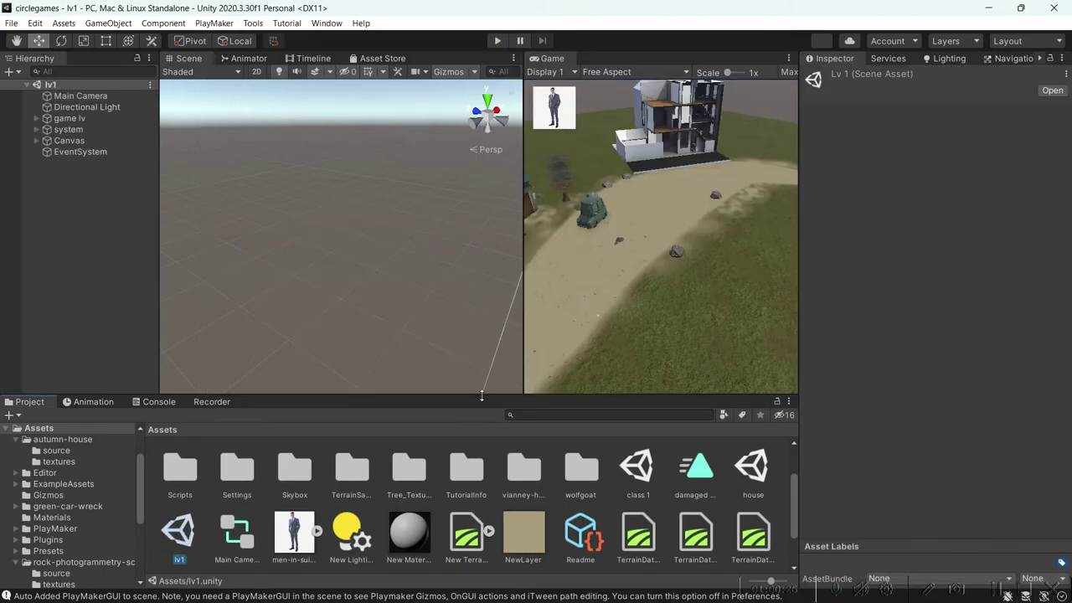
pyautogui.moveTo(527, 369); pyautogui.dragTo(281, 368)
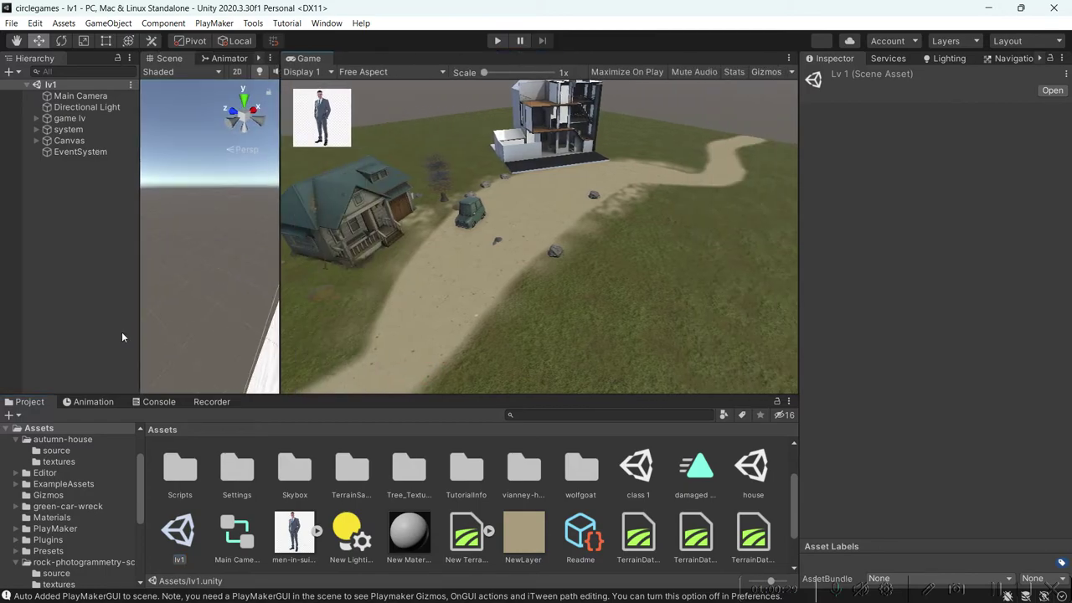
pyautogui.click(497, 40)
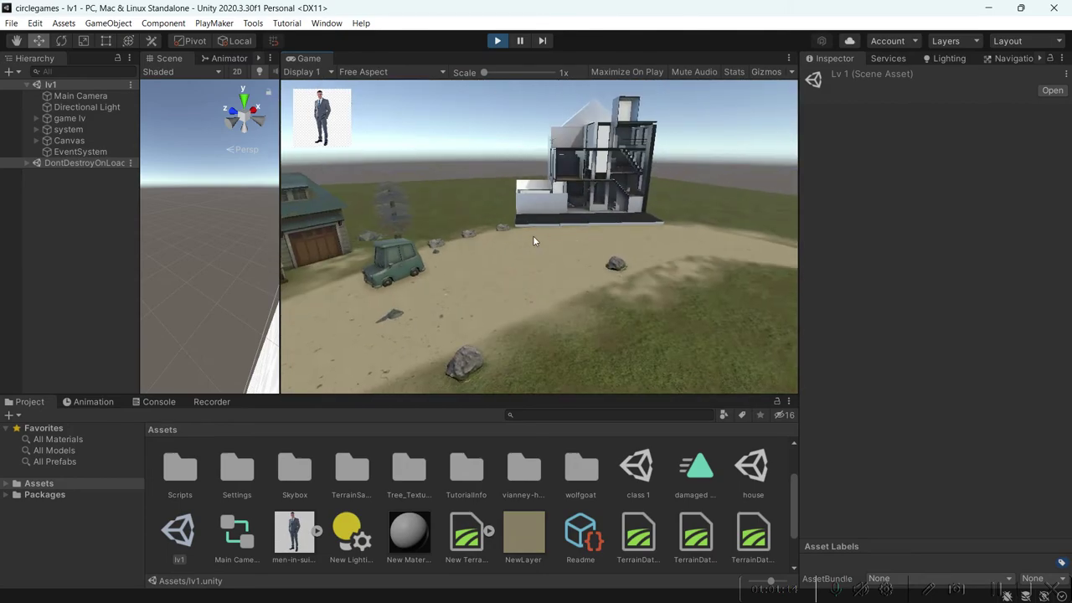
pyautogui.click(497, 41)
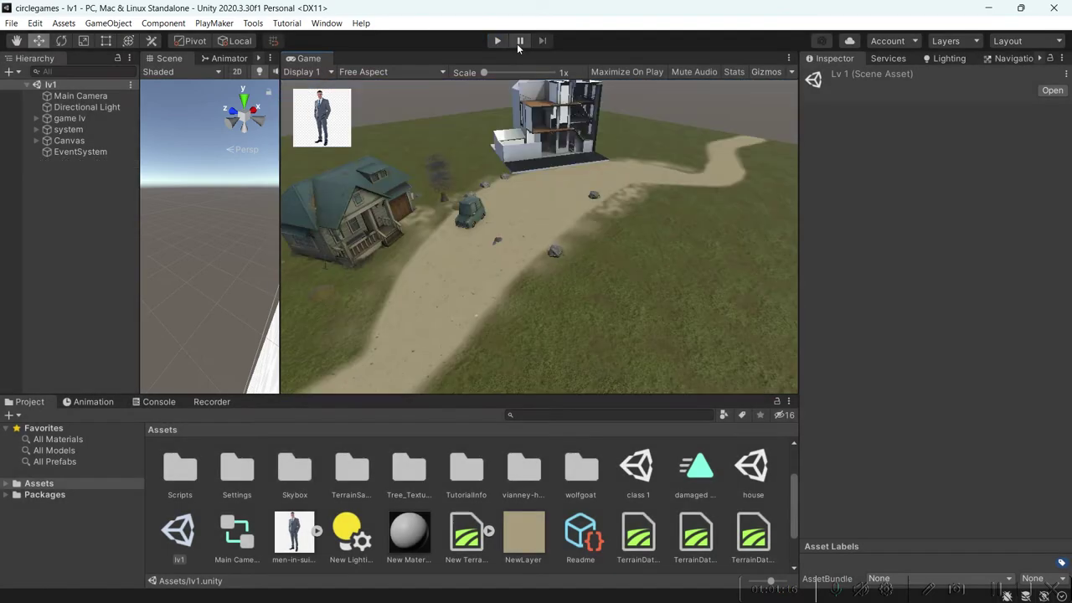
# Examine the Capsule Collider and Simple Camera Controller settings of lv1's Main Camera.
pyautogui.click(80, 96)
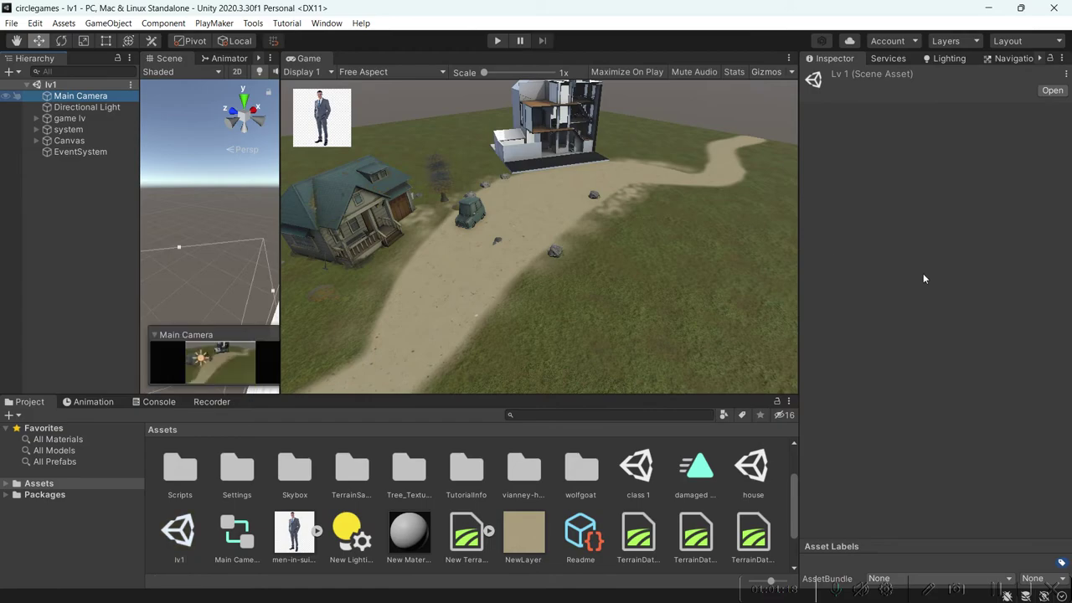
pyautogui.scroll(-10, 924, 452)
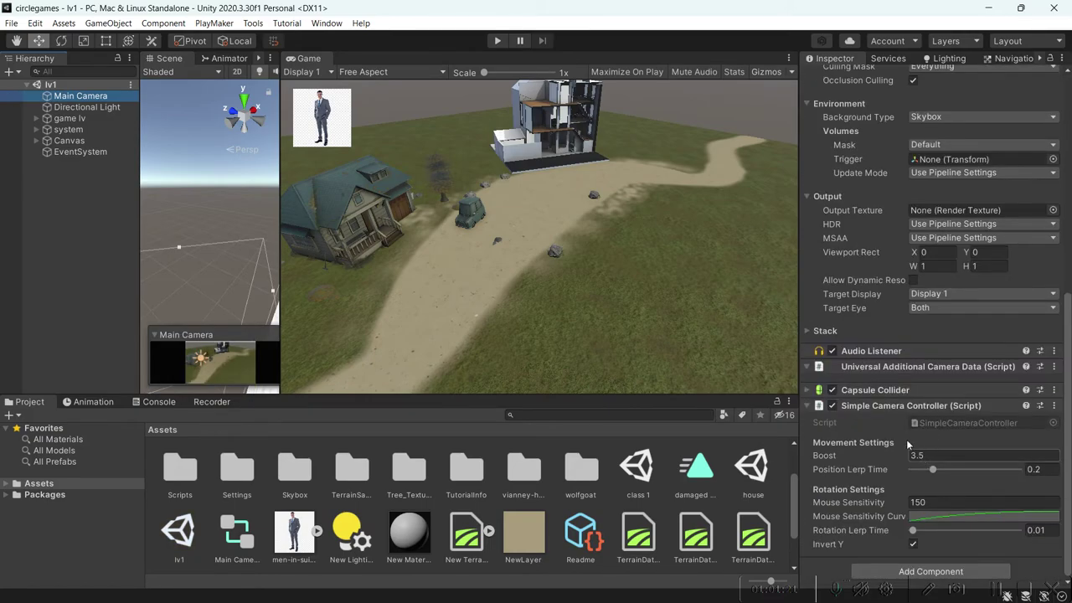
pyautogui.click(807, 390)
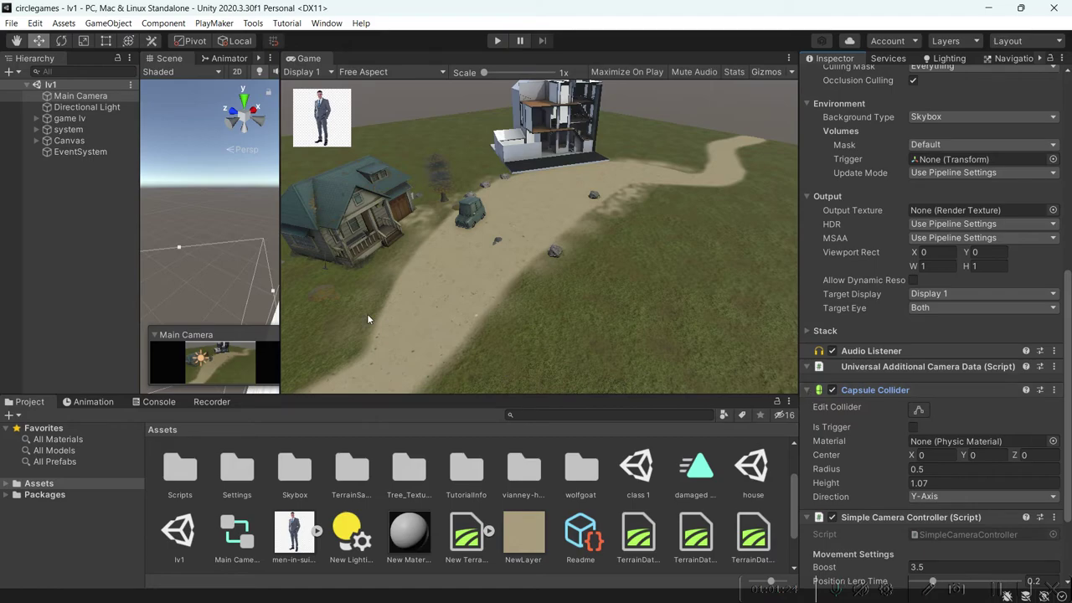
# Select the Cube under system > trigger and frame it in a widened Scene view.
pyautogui.moveTo(278, 285); pyautogui.dragTo(596, 284)
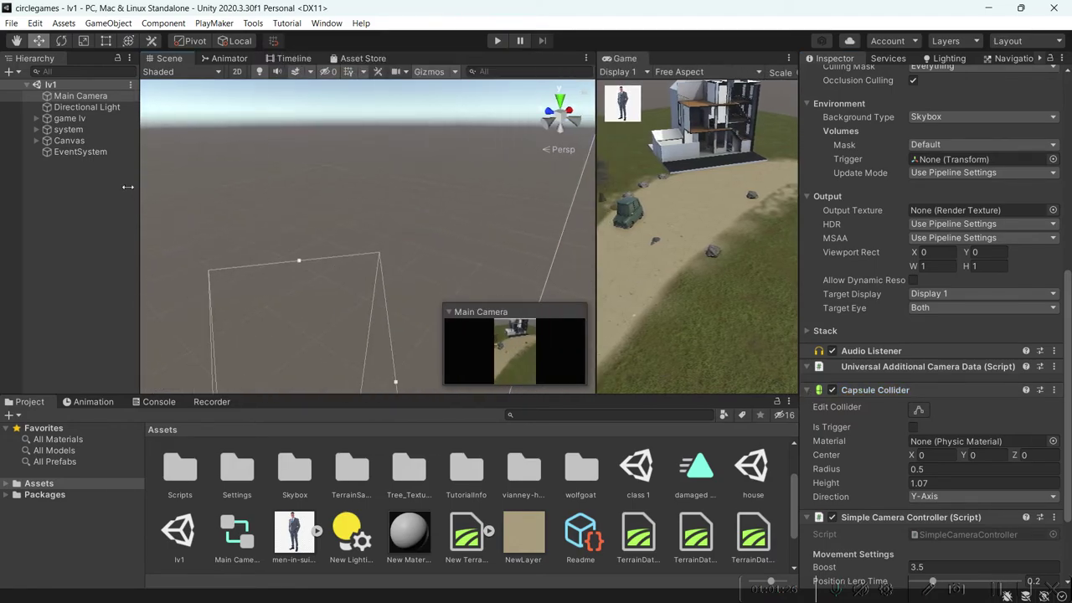
pyautogui.click(36, 119)
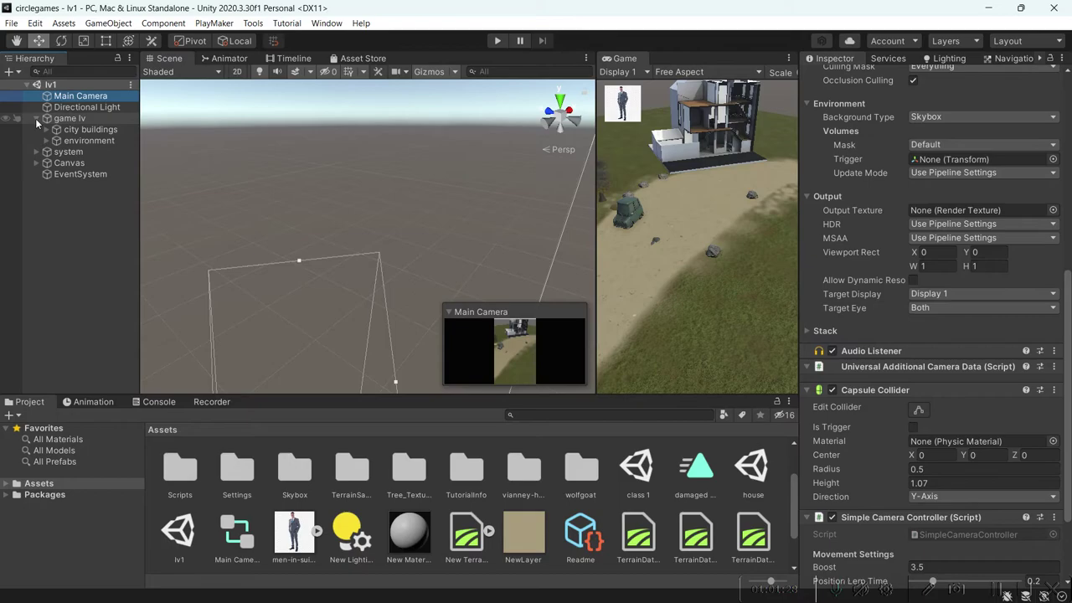
pyautogui.click(36, 119)
pyautogui.click(36, 130)
pyautogui.click(75, 141)
pyautogui.click(47, 141)
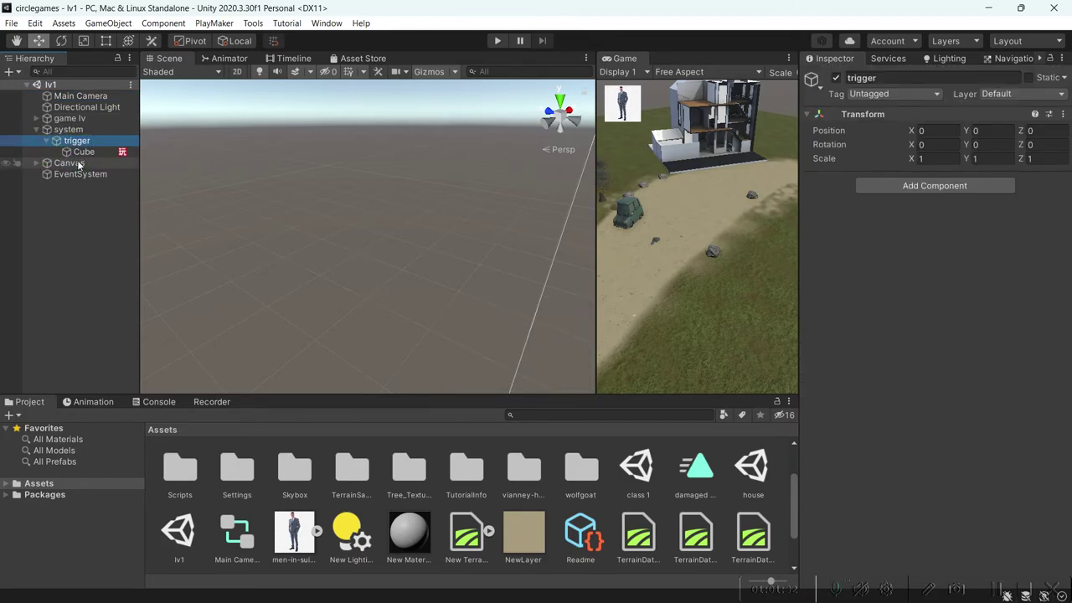
pyautogui.click(92, 152)
pyautogui.doubleClick(118, 152)
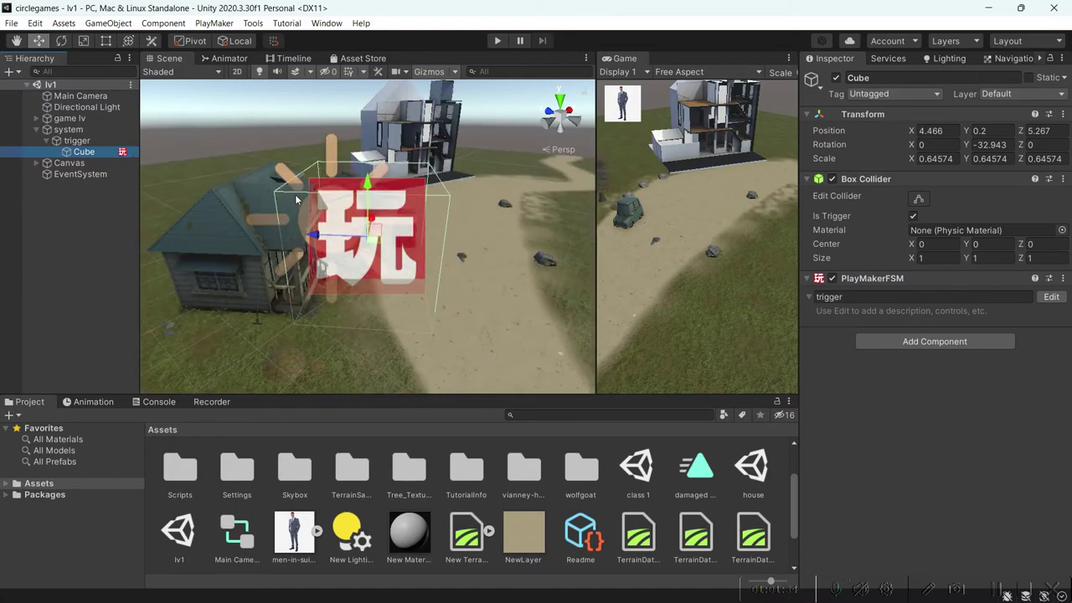
pyautogui.moveTo(326, 199); pyautogui.dragTo(728, 32, button='right')
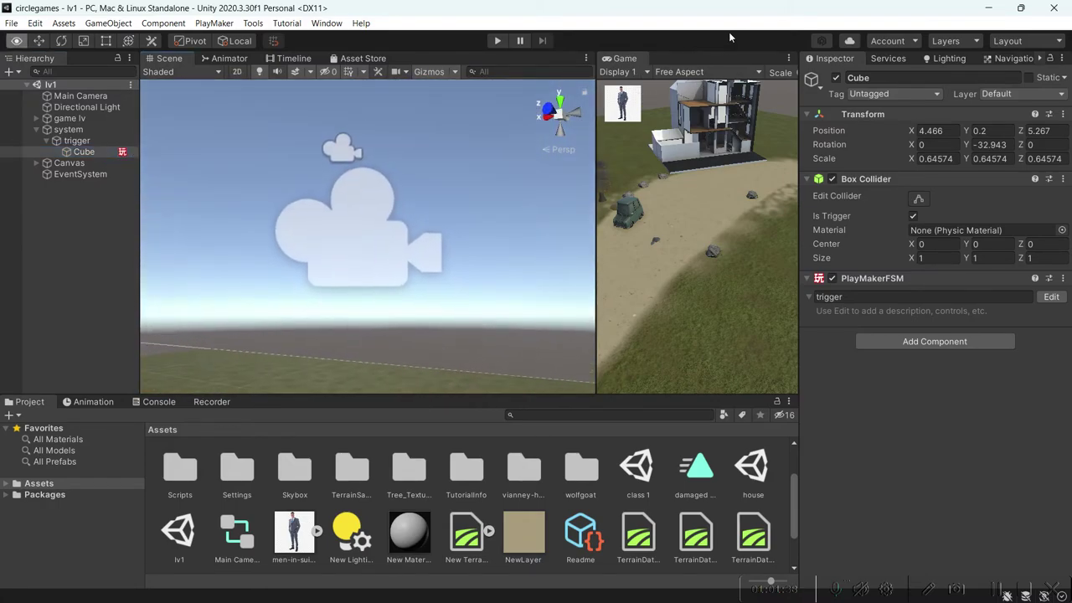
pyautogui.press('f')
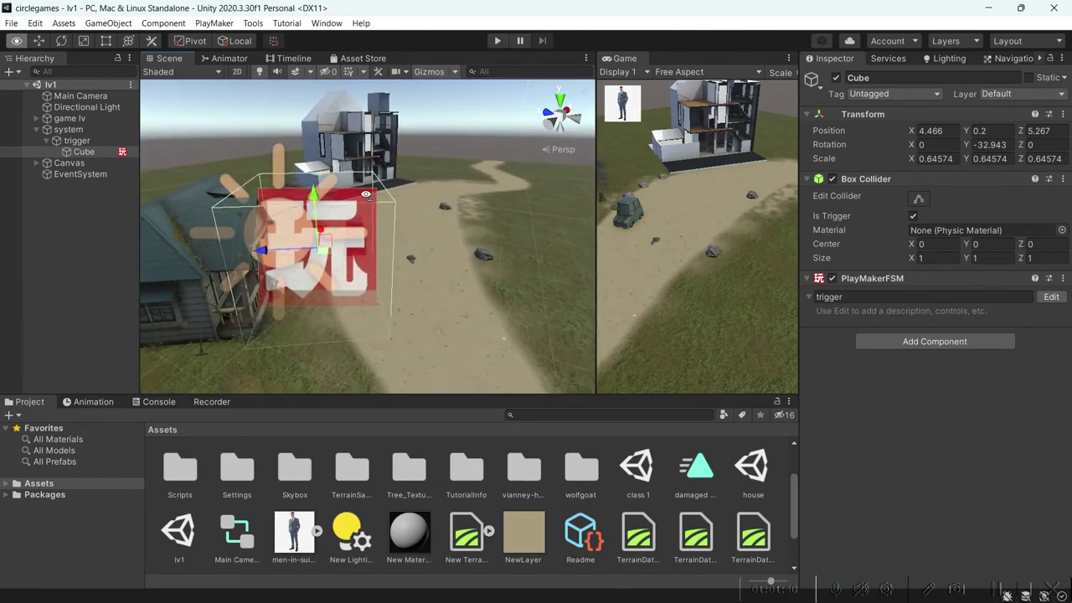
# Scale the trigger Cube uniformly to about 1.526 and move it to about X 4.776, Z 5.056 beside the house.
pyautogui.press('w')
pyautogui.press('r')
pyautogui.moveTo(330, 223); pyautogui.dragTo(402, 183)
pyautogui.press('w')
pyautogui.moveTo(335, 226); pyautogui.dragTo(395, 216)
pyautogui.scroll(-8, 360, 241)
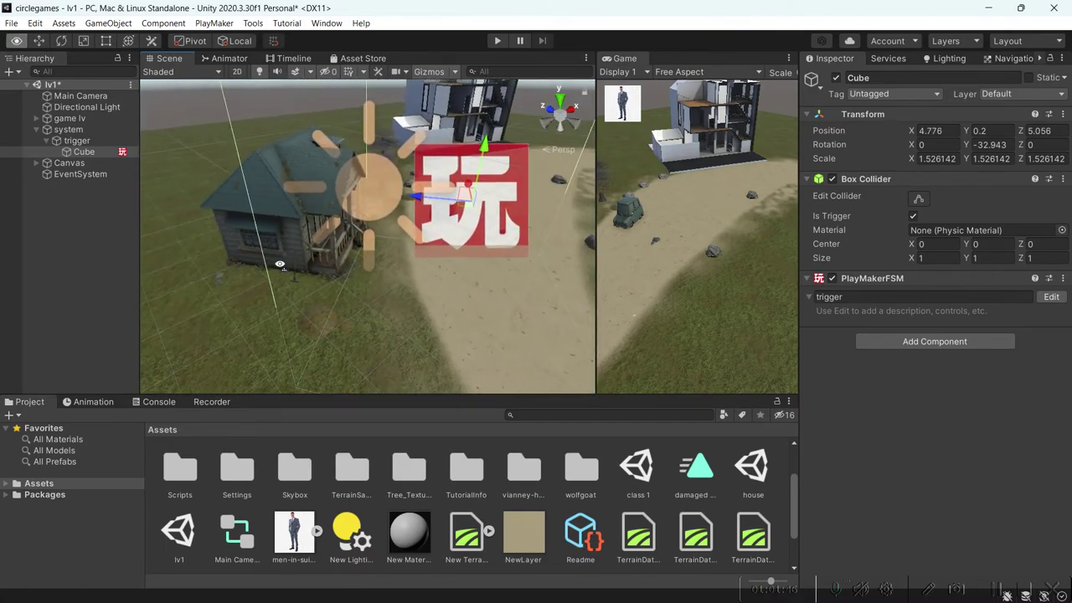
pyautogui.moveTo(383, 234); pyautogui.dragTo(351, 234, button='middle')
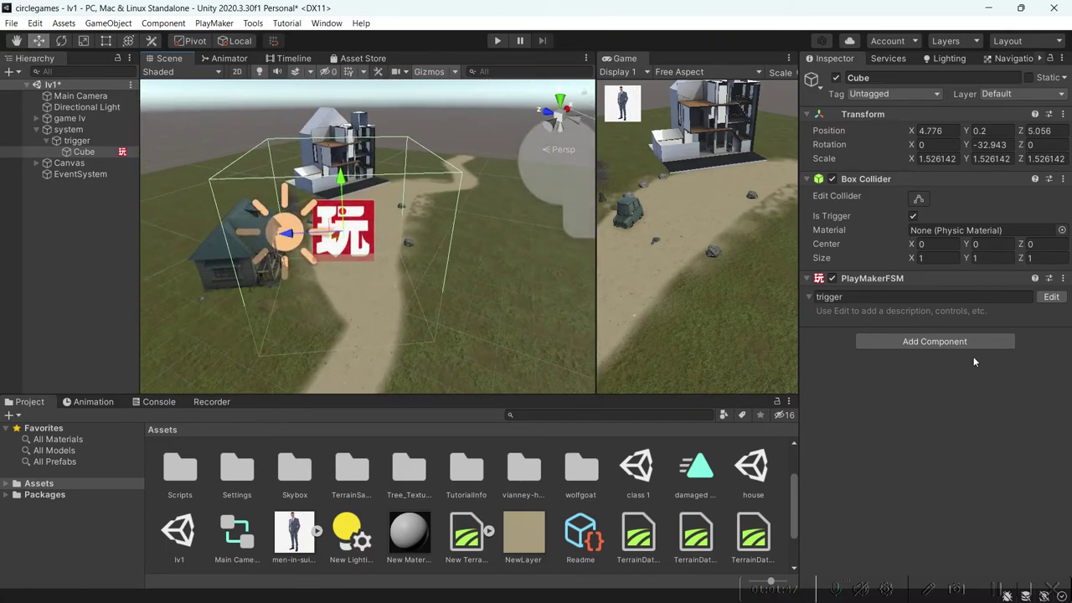
# Open the Cube's trigger FSM in the PlayMaker editor and save the lv1 scene.
pyautogui.click(1051, 296)
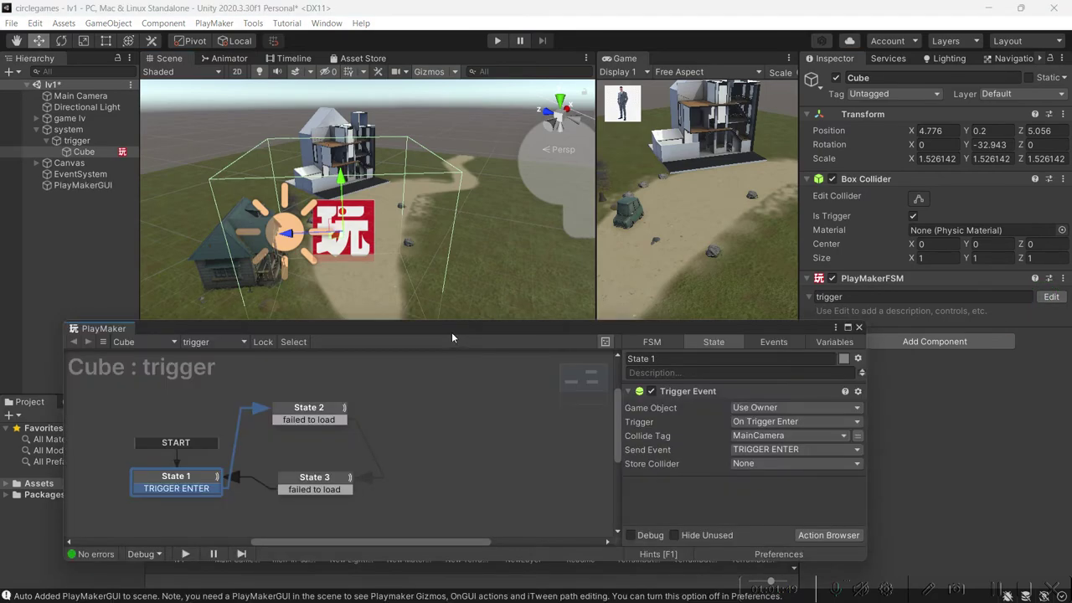
pyautogui.moveTo(451, 332); pyautogui.dragTo(417, 316)
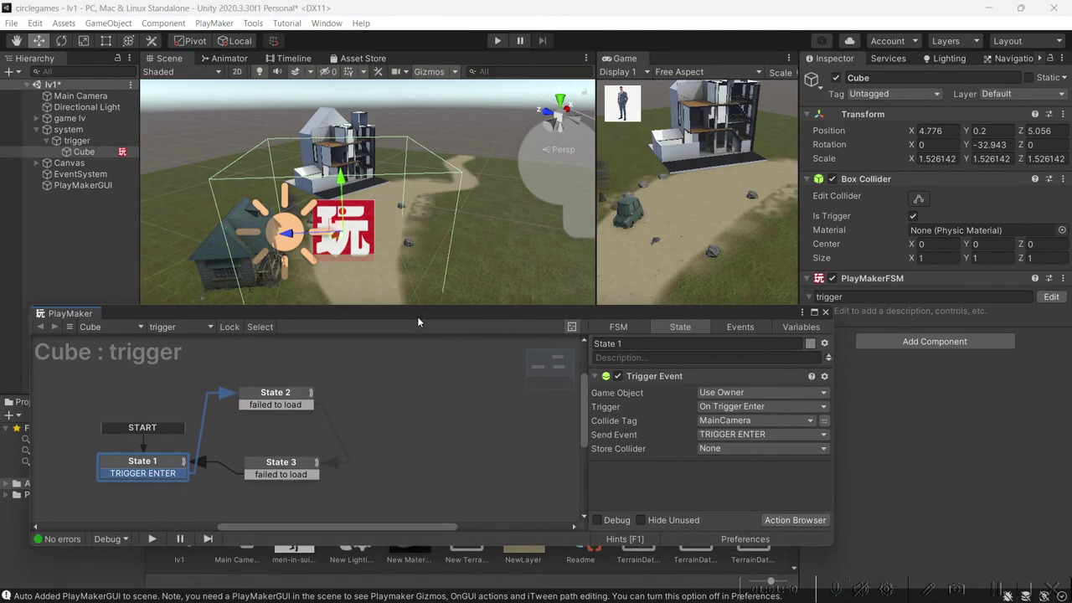
pyautogui.hotkey('ctrl', 's')
# Playtest lv1 by moving the camera near the house while monitoring the trigger FSM's active state.
pyautogui.click(493, 43)
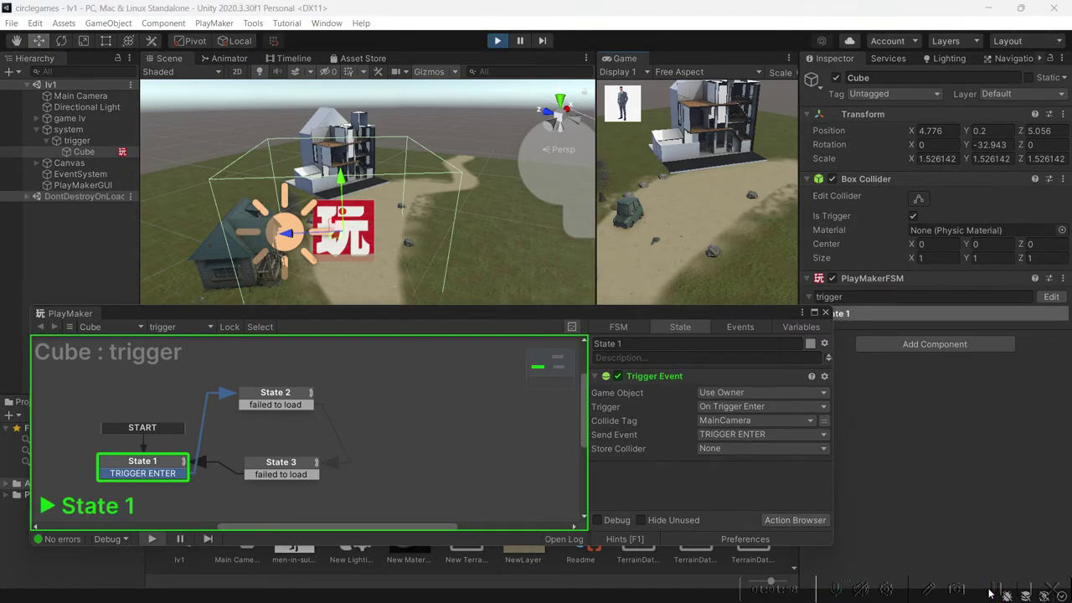
pyautogui.press('q')
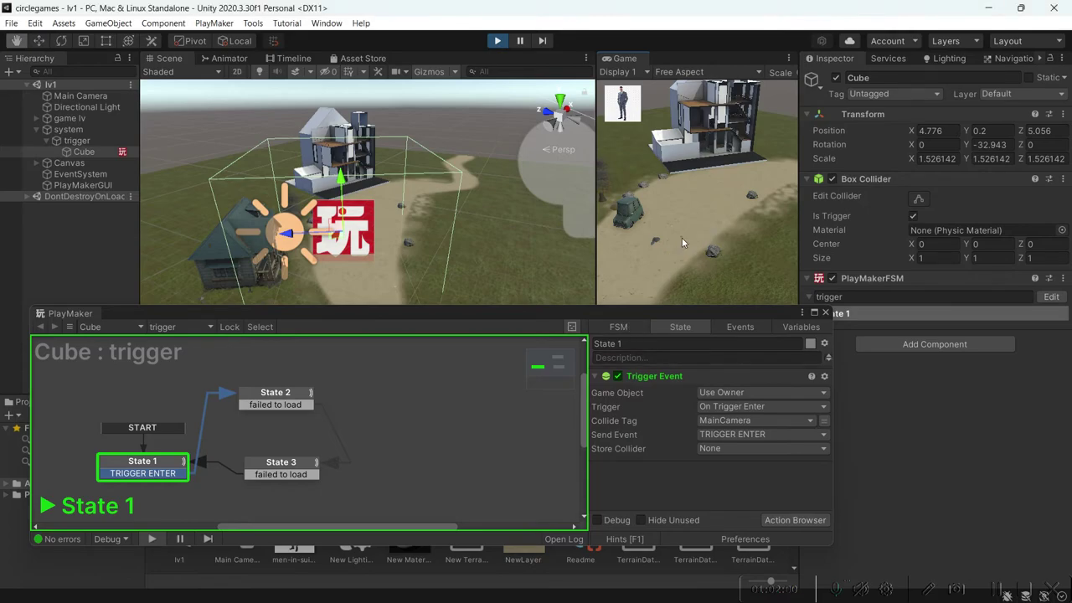
pyautogui.press('w')
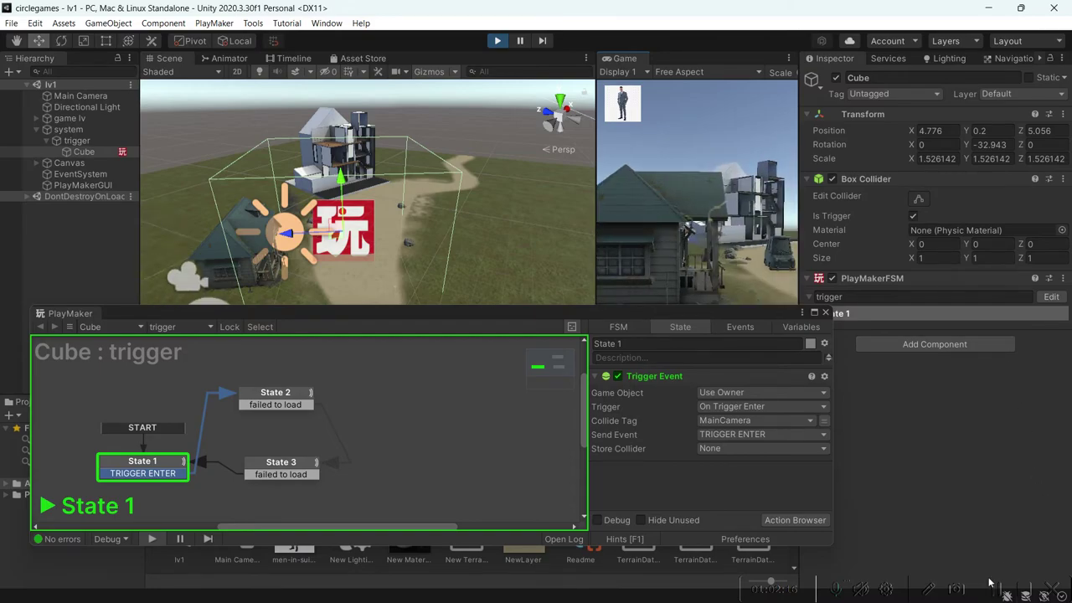
pyautogui.click(497, 40)
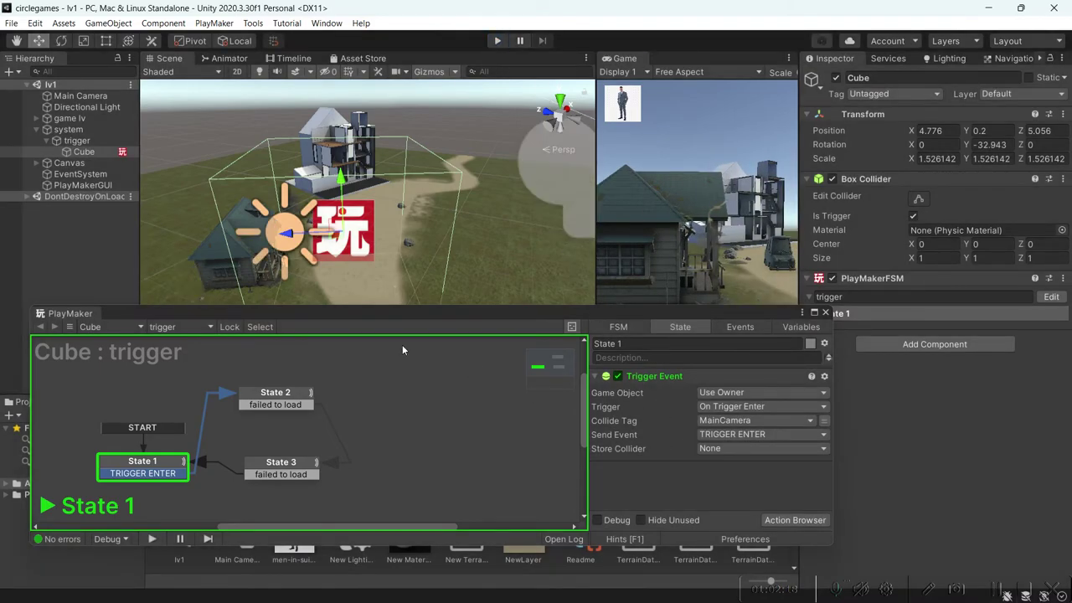
# Frame the Main Camera in the Scene view and move the PlayMaker window clear of it.
pyautogui.click(81, 96)
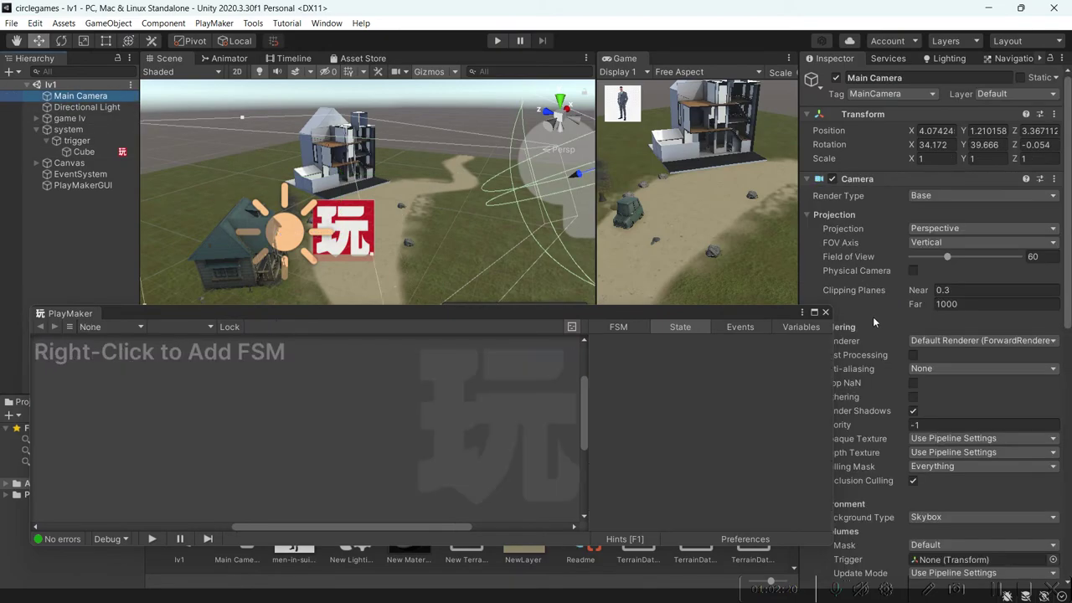
pyautogui.press('f')
pyautogui.moveTo(560, 317); pyautogui.dragTo(569, 377)
pyautogui.rightClick(70, 231)
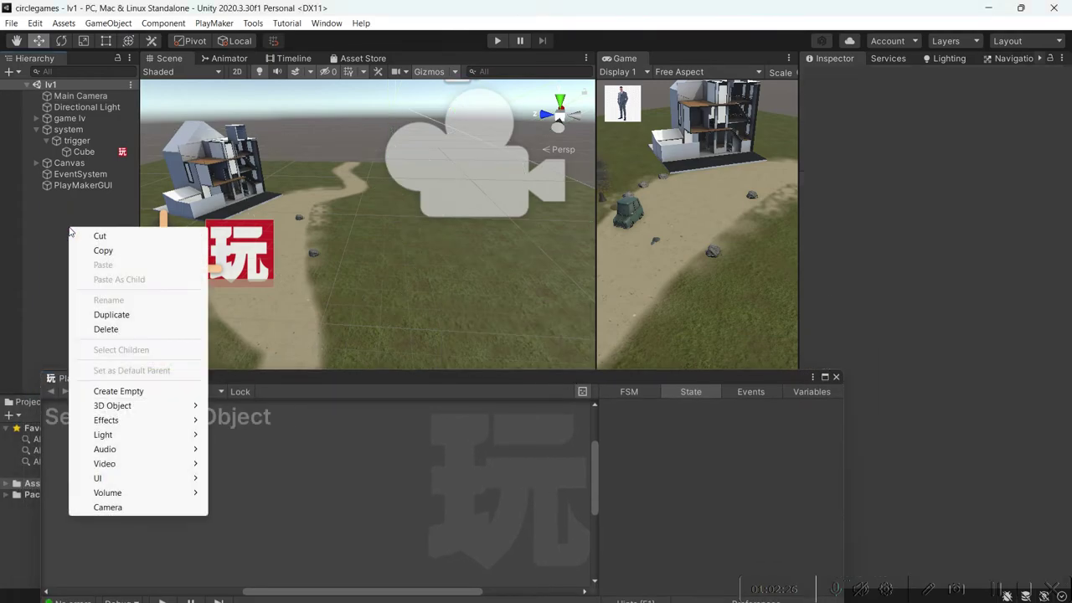
pyautogui.moveTo(117, 405)
pyautogui.click(230, 407)
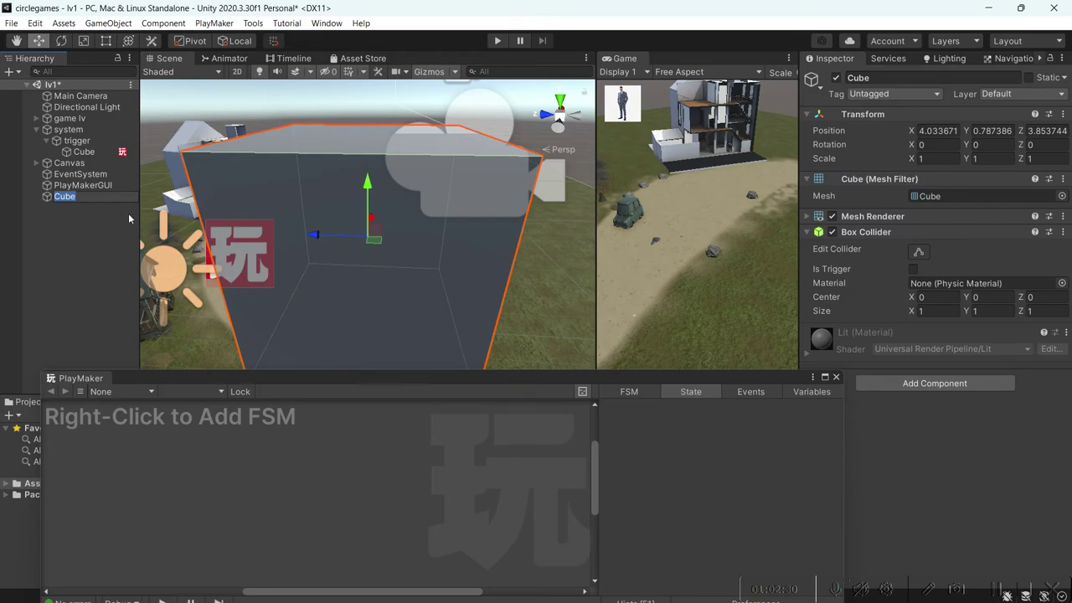
pyautogui.hotkey('ctrl', 'z')
# Add a 3D Sphere to the lv1 scene as a separate top-level object.
pyautogui.rightClick(51, 202)
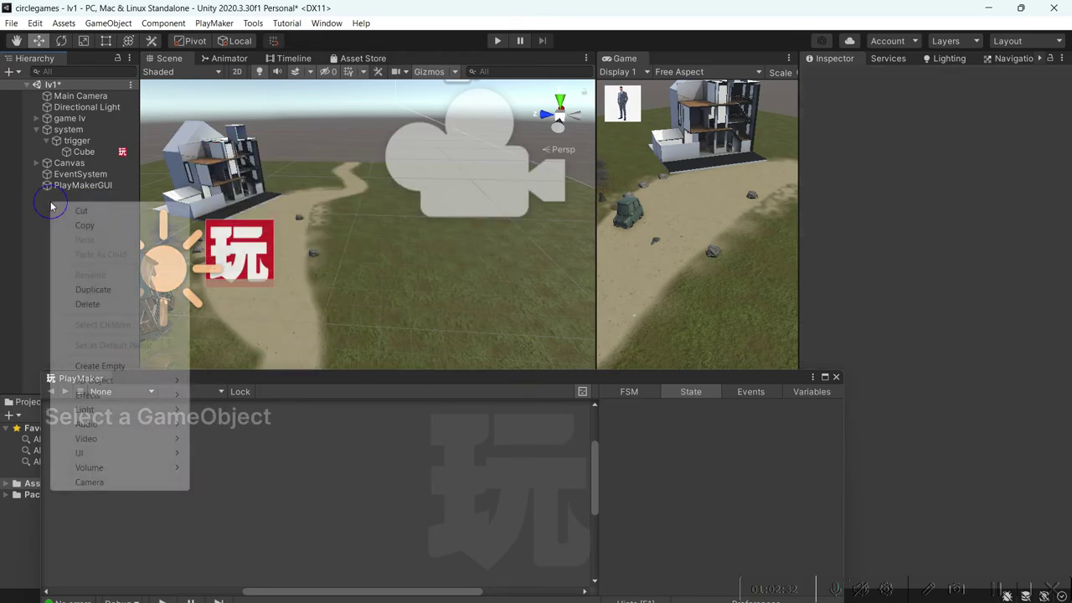
pyautogui.moveTo(153, 382)
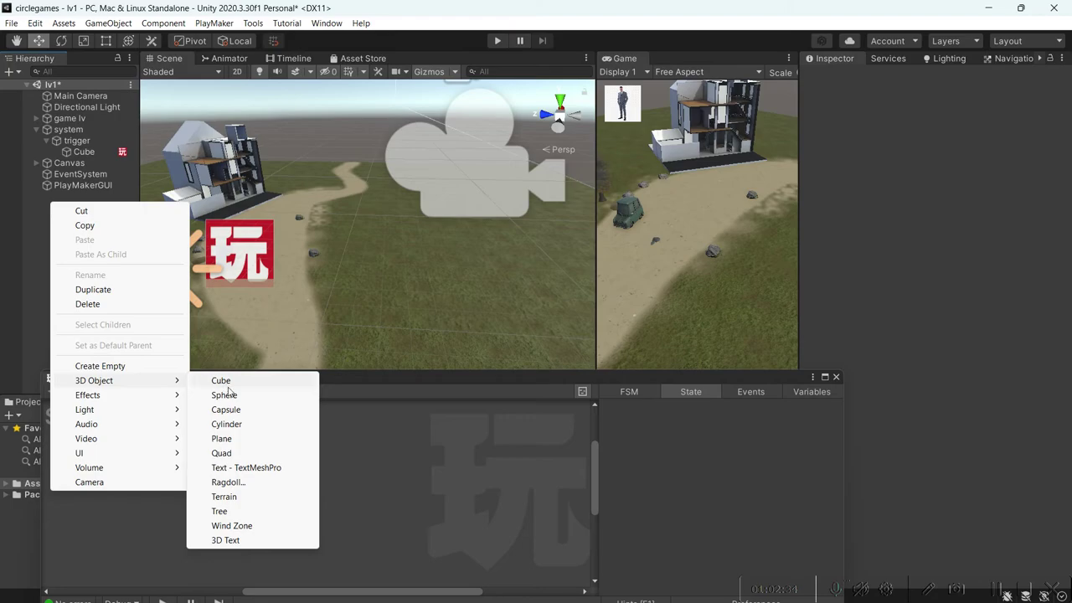
pyautogui.click(224, 394)
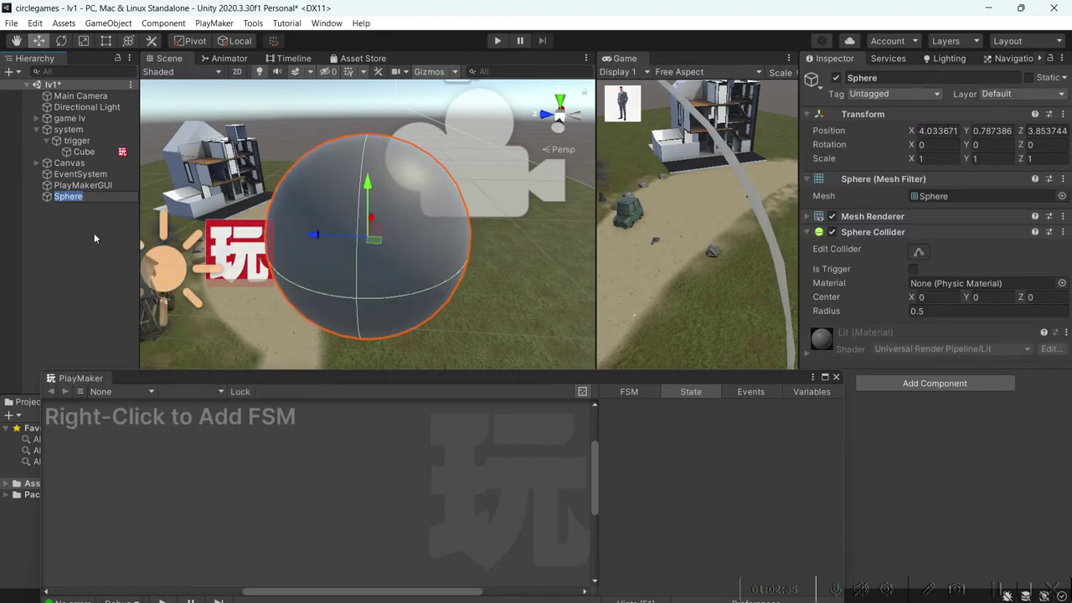
pyautogui.click(49, 200)
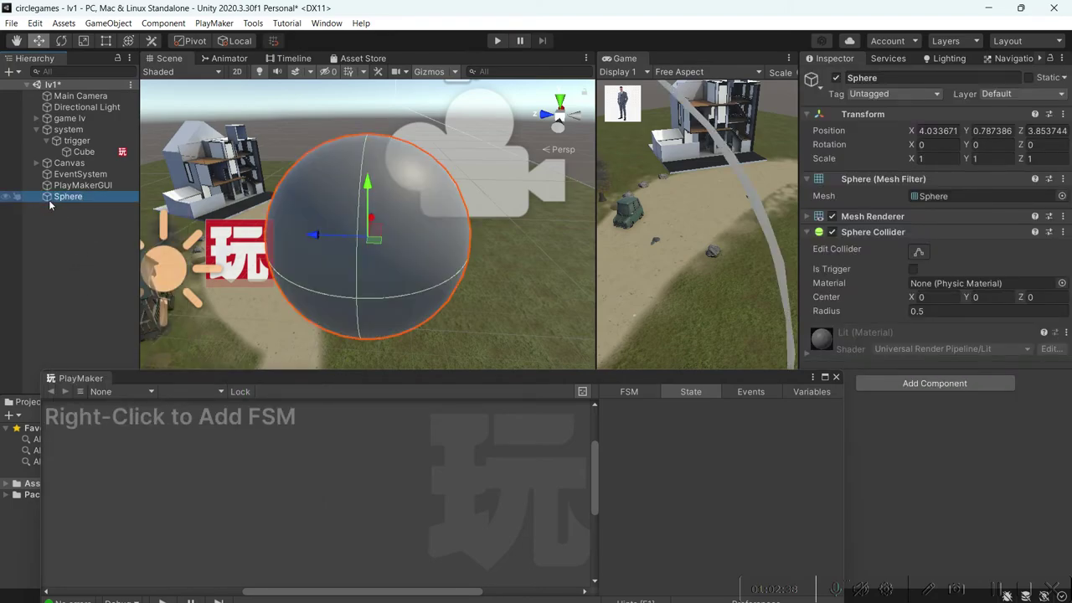
# Move the Main Camera beside the Sphere to about X 4.555, Y 0.699, Z 3.947.
pyautogui.click(103, 96)
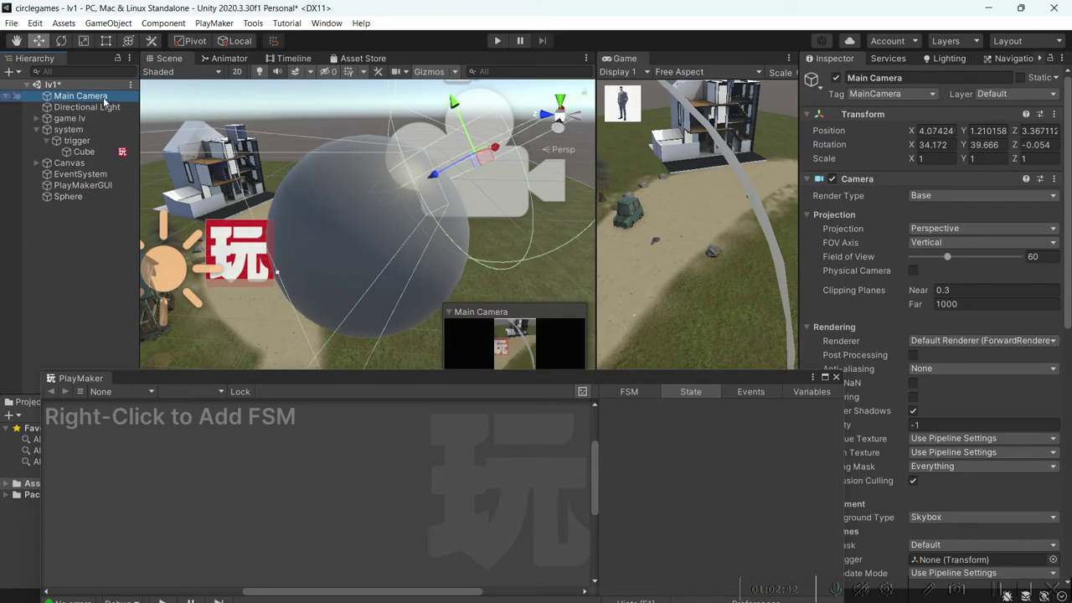
pyautogui.click(68, 196)
pyautogui.click(75, 99)
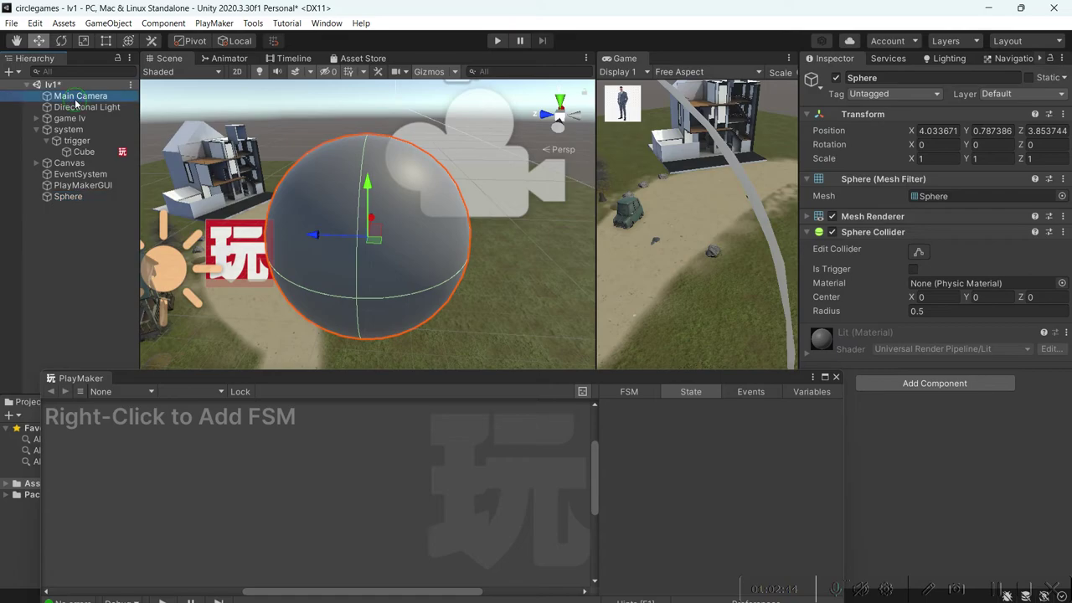
pyautogui.moveTo(437, 177); pyautogui.dragTo(318, 233)
pyautogui.scroll(-5, 314, 232)
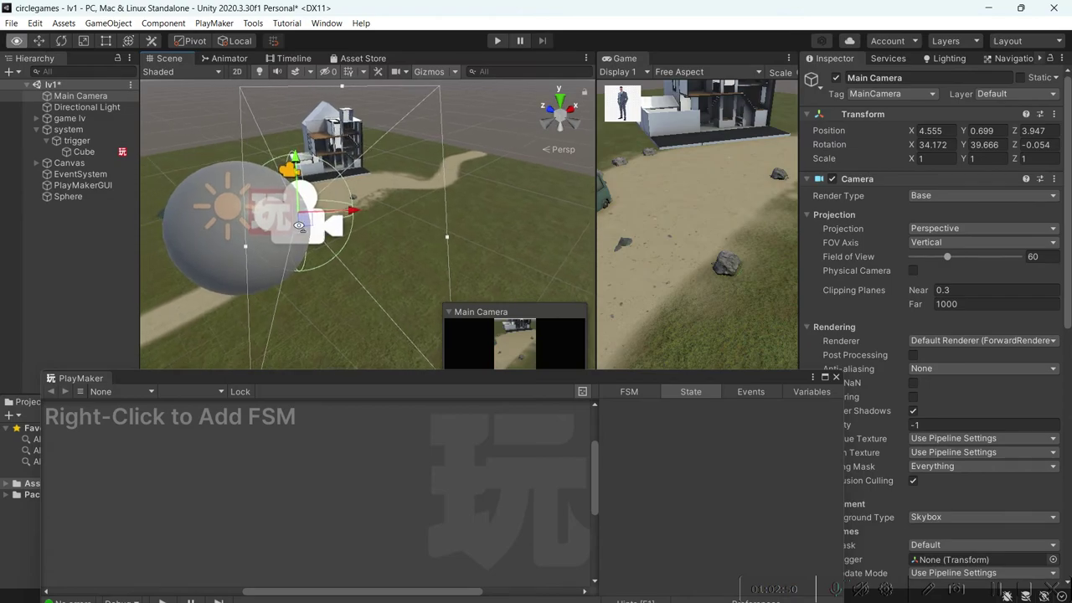
# Align the Sphere and the Main Camera with the Scene view that looks over the path and houses.
pyautogui.click(93, 197)
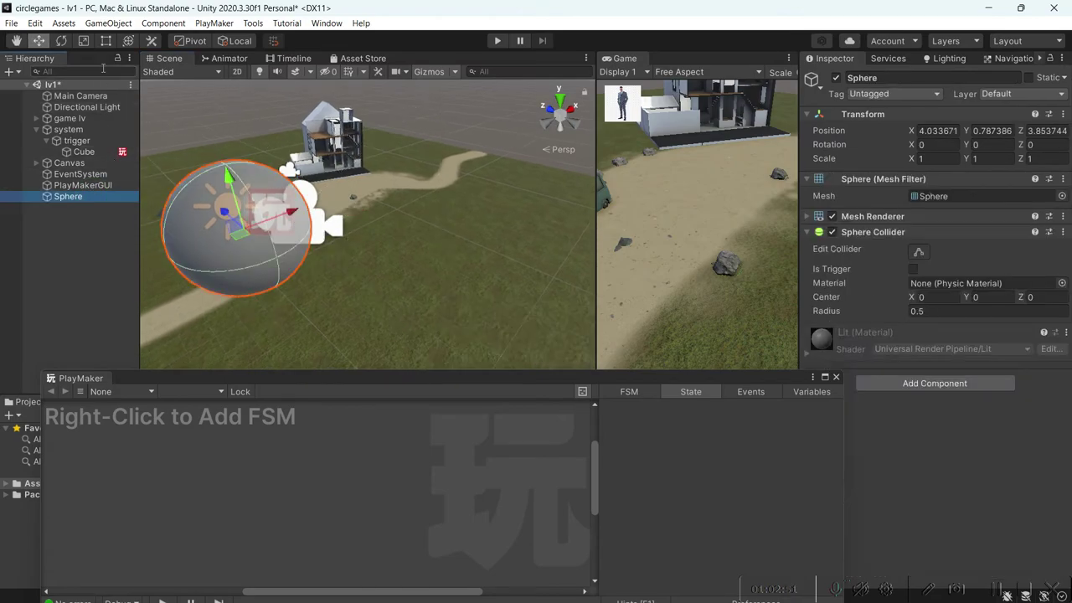
pyautogui.click(63, 22)
pyautogui.moveTo(106, 25)
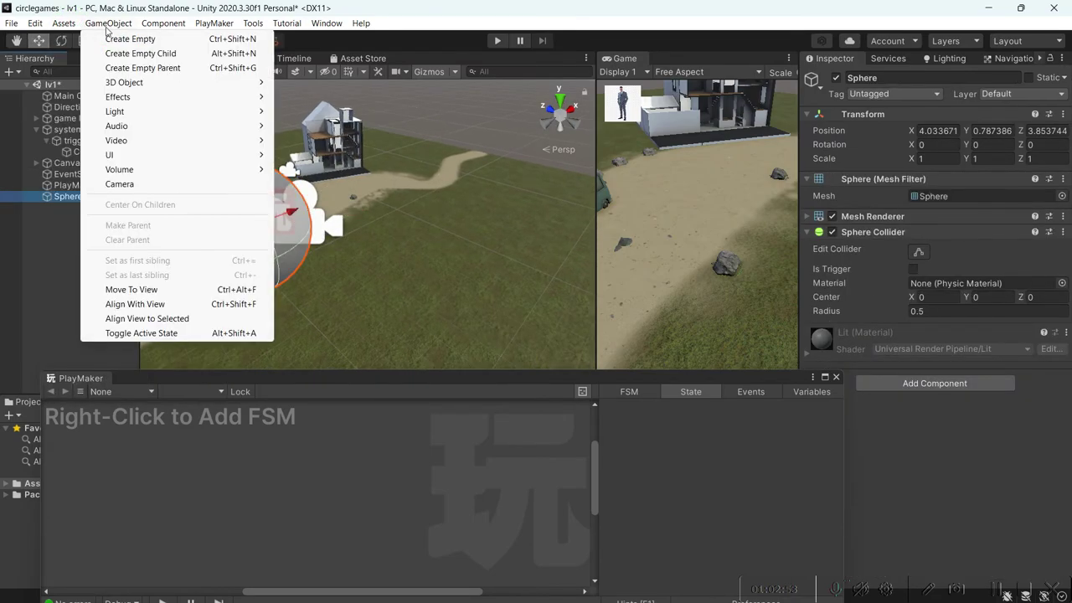
pyautogui.click(134, 304)
pyautogui.keyDown('alt'); pyautogui.moveTo(240, 246); pyautogui.dragTo(330, 216); pyautogui.keyUp('alt')
pyautogui.click(82, 98)
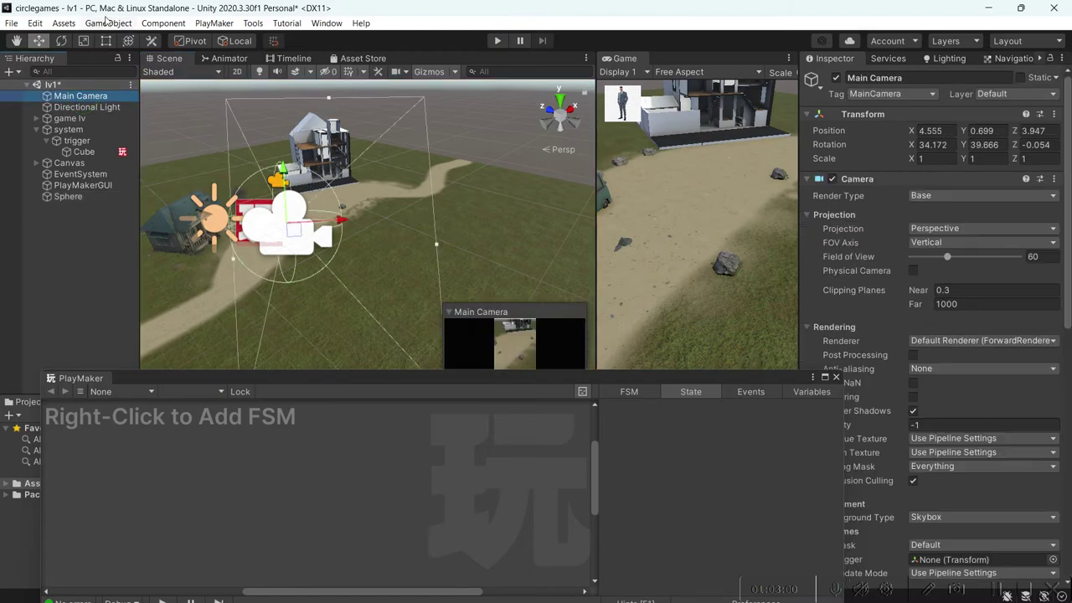
pyautogui.click(108, 22)
pyautogui.click(123, 306)
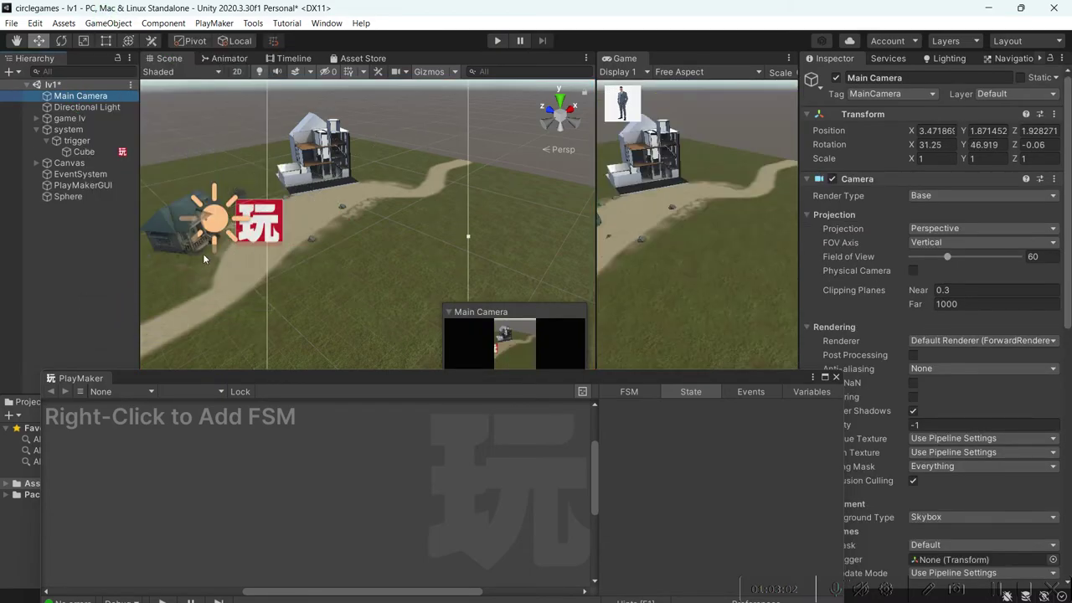
# Make the Main Camera a child of the Sphere and move the Sphere to about X 3.758, Y 1.604, Z 2.221.
pyautogui.click(73, 201)
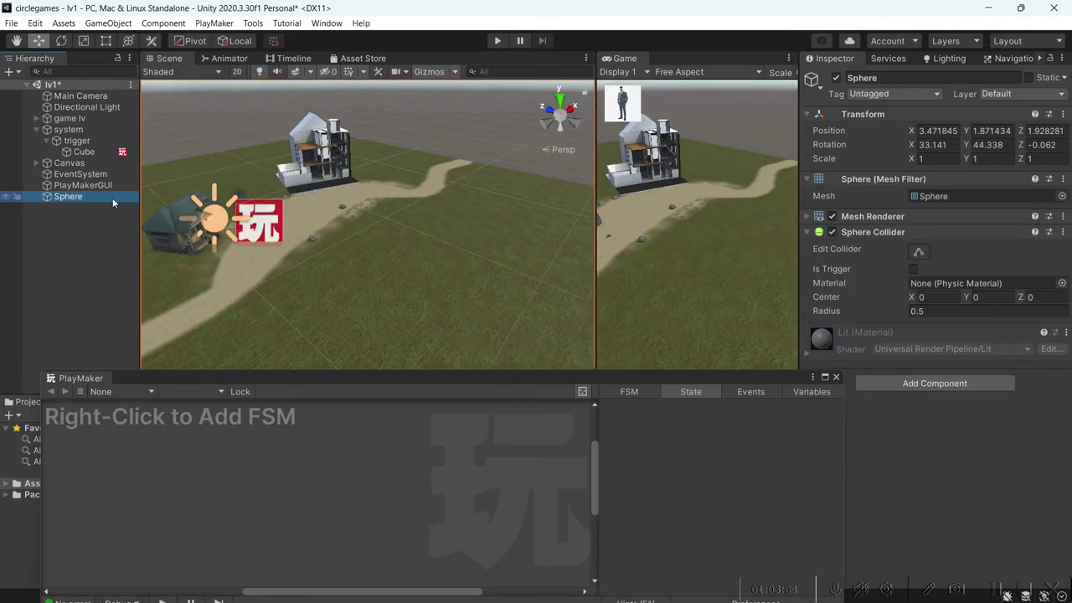
pyautogui.press('f')
pyautogui.moveTo(473, 213); pyautogui.dragTo(291, 218, button='right')
pyautogui.moveTo(83, 97); pyautogui.dragTo(68, 201)
pyautogui.moveTo(419, 242); pyautogui.dragTo(384, 258)
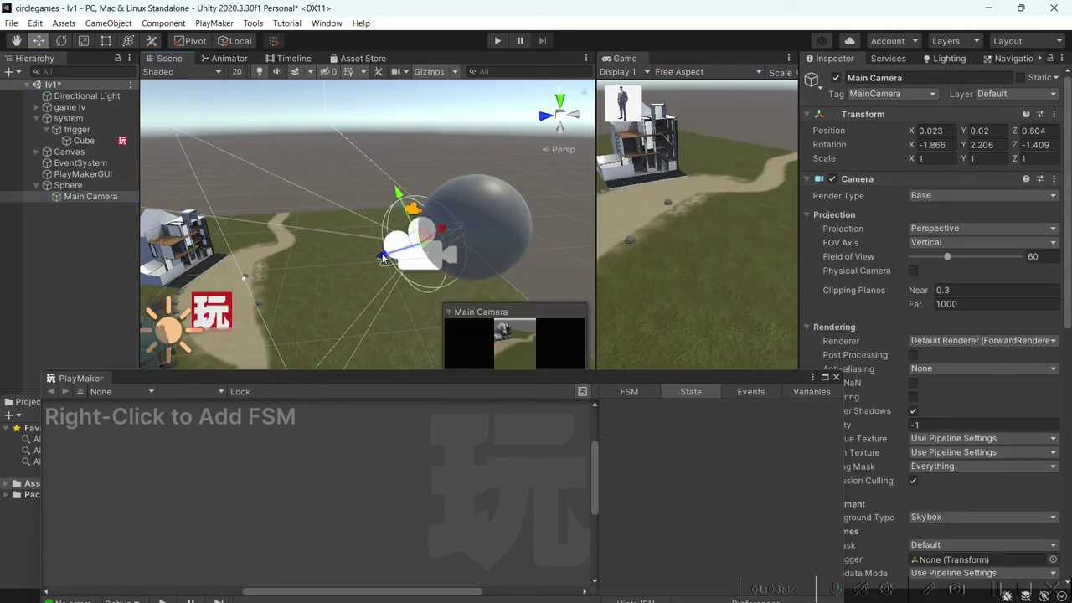
pyautogui.click(67, 185)
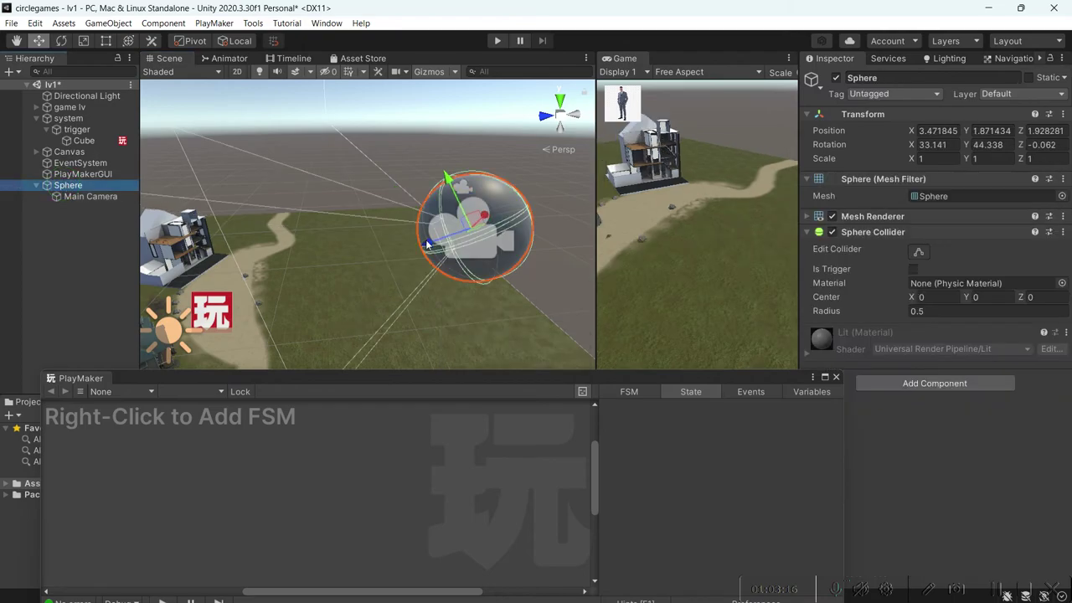
pyautogui.moveTo(385, 266); pyautogui.dragTo(310, 289)
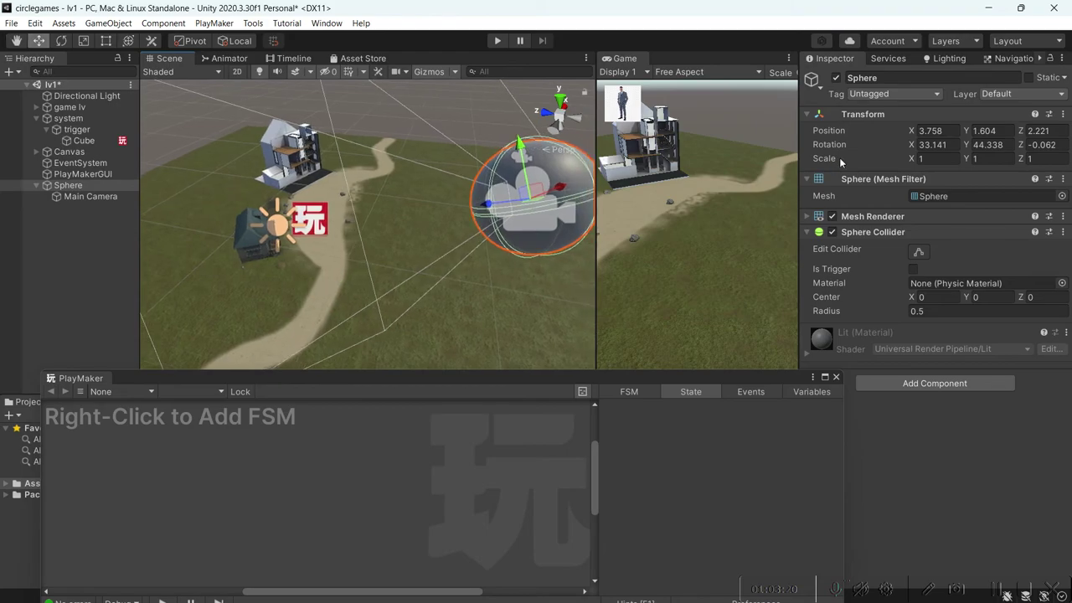
# Assign the Player tag to the Sphere and save the lv1 scene.
pyautogui.click(888, 94)
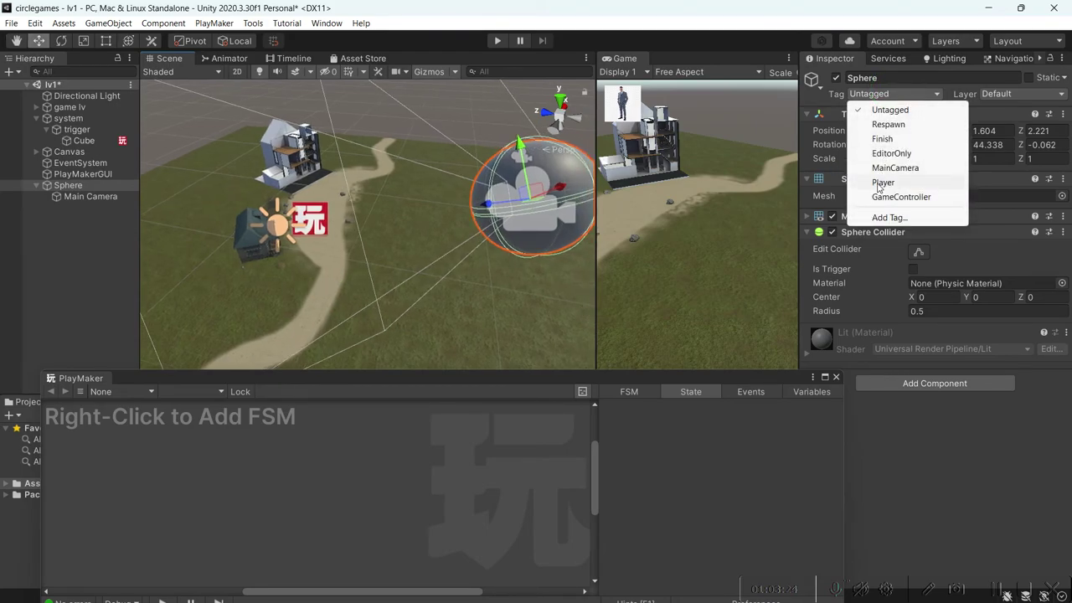
pyautogui.click(882, 183)
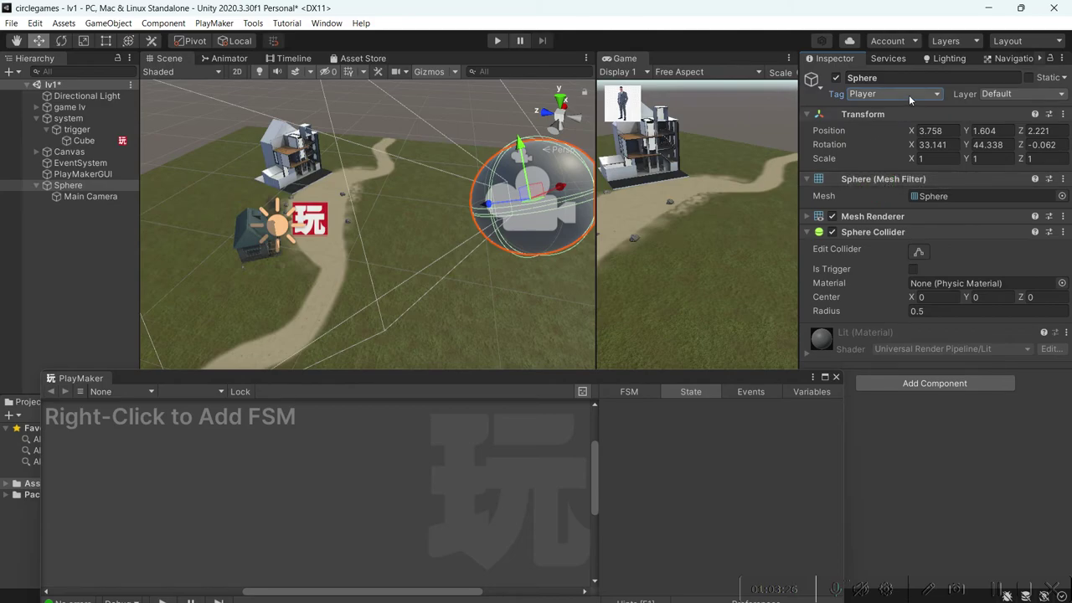
pyautogui.moveTo(536, 220); pyautogui.dragTo(161, 208, button='right')
pyautogui.hotkey('ctrl', 's')
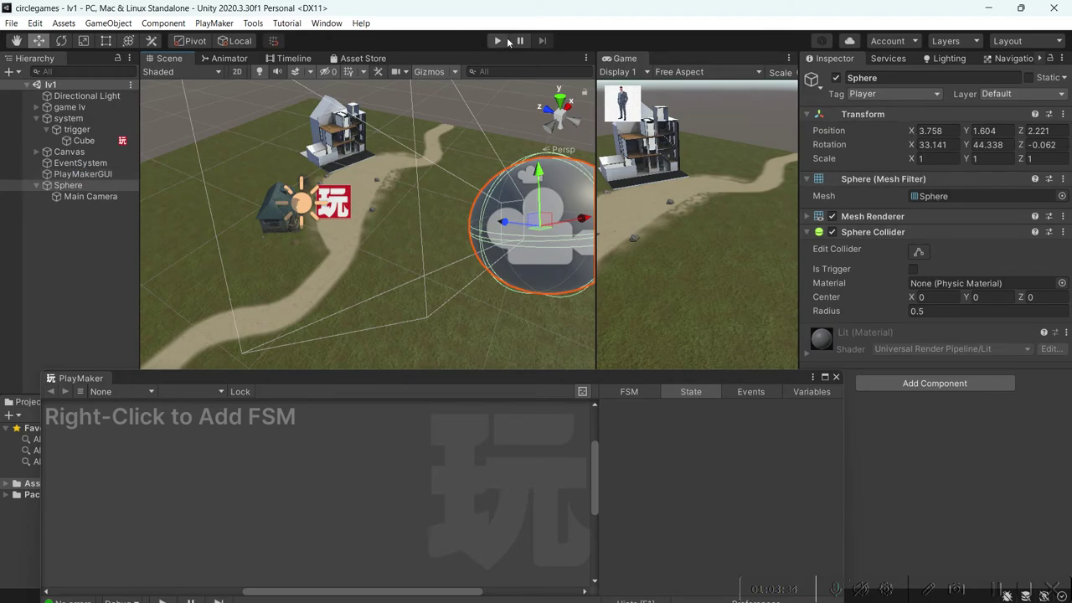
# Disable the Capsule Collider component on the Main Camera.
pyautogui.click(83, 196)
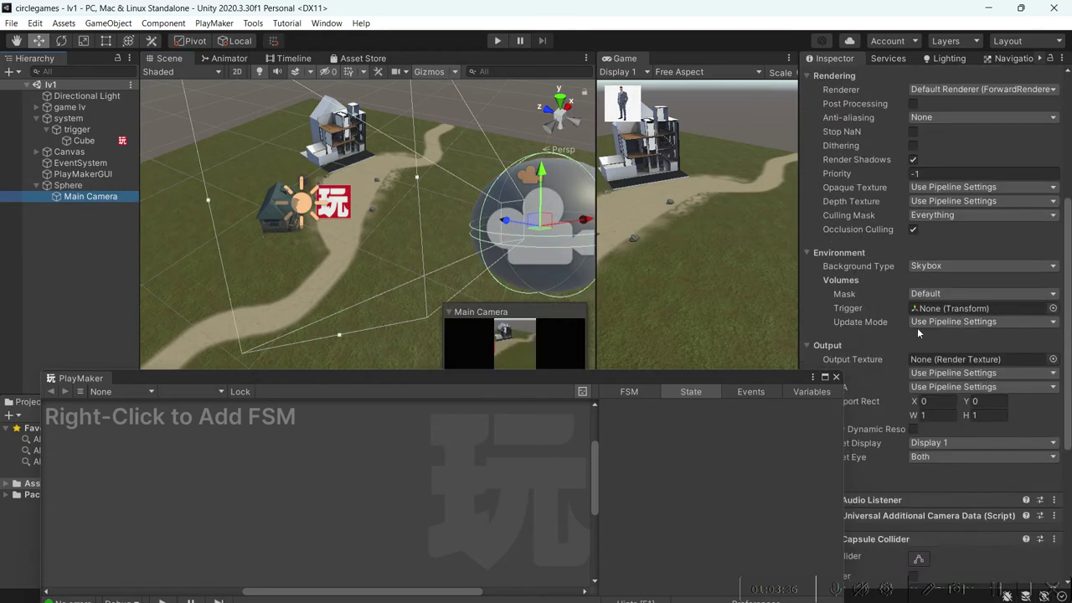
pyautogui.scroll(-5, 919, 435)
pyautogui.click(831, 278)
# Playtest lv1 by turning the camera and moving it toward the house, and stop the playtest.
pyautogui.click(497, 40)
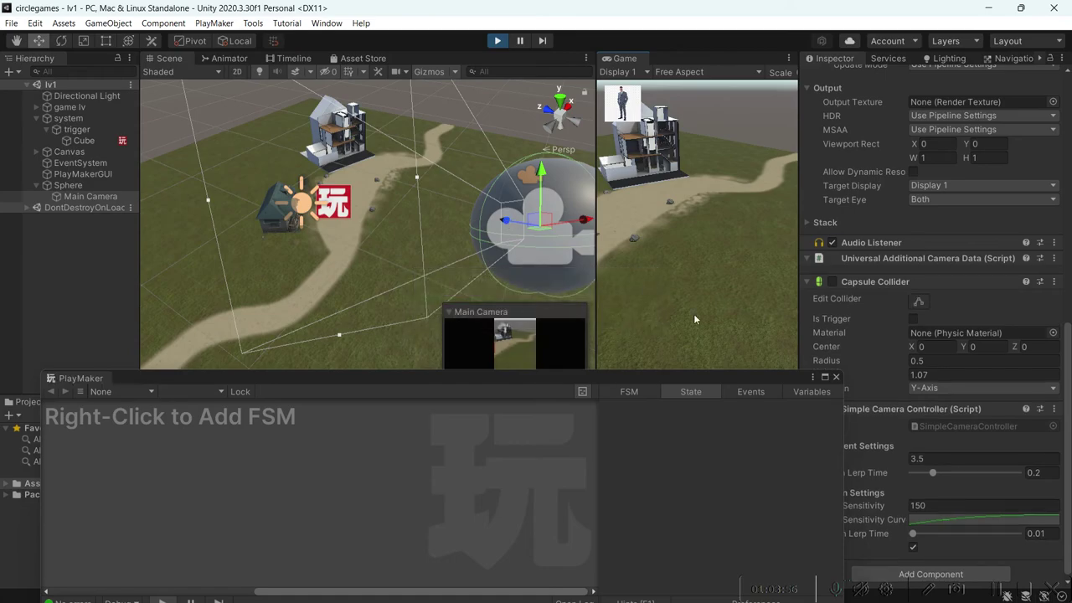
pyautogui.moveTo(455, 221); pyautogui.dragTo(536, 239, button='right')
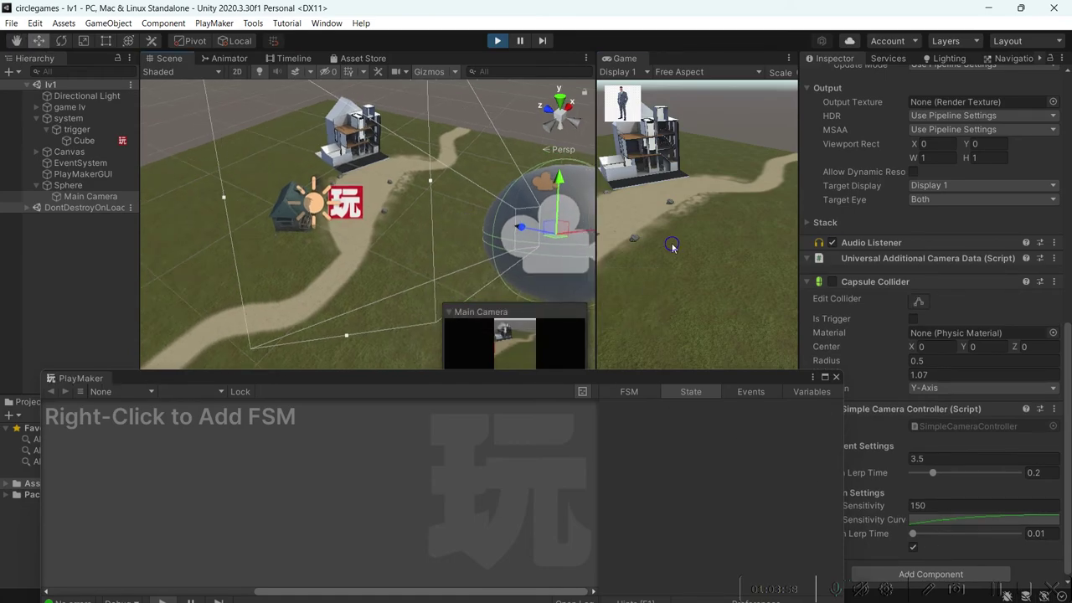
pyautogui.moveTo(679, 251); pyautogui.dragTo(741, 254, button='right')
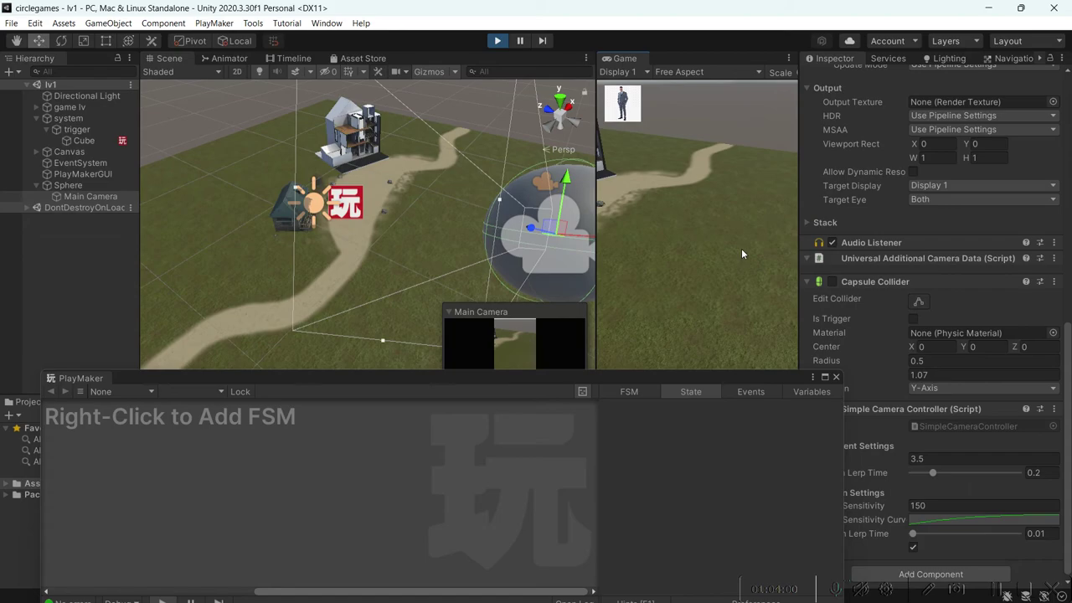
pyautogui.press('w')
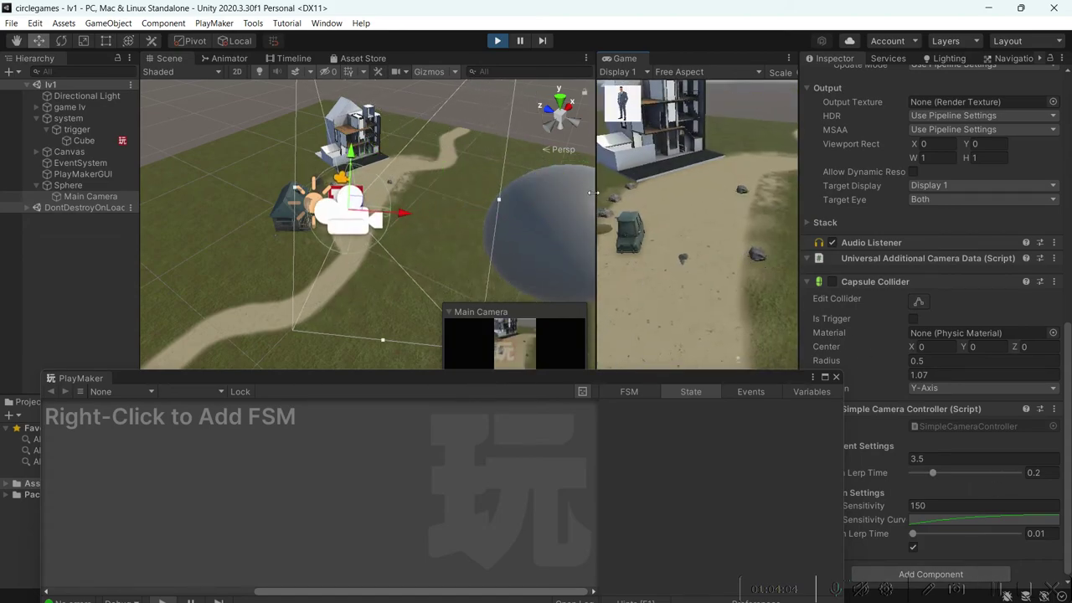
pyautogui.click(498, 40)
# Reverse the hierarchy so the Sphere is a child of the Main Camera, and save the scene.
pyautogui.moveTo(84, 196)
pyautogui.mouseDown()
pyautogui.moveTo(92, 186)
pyautogui.moveTo(73, 197)
pyautogui.moveTo(77, 189)
pyautogui.mouseUp()
pyautogui.hotkey('ctrl', 's')
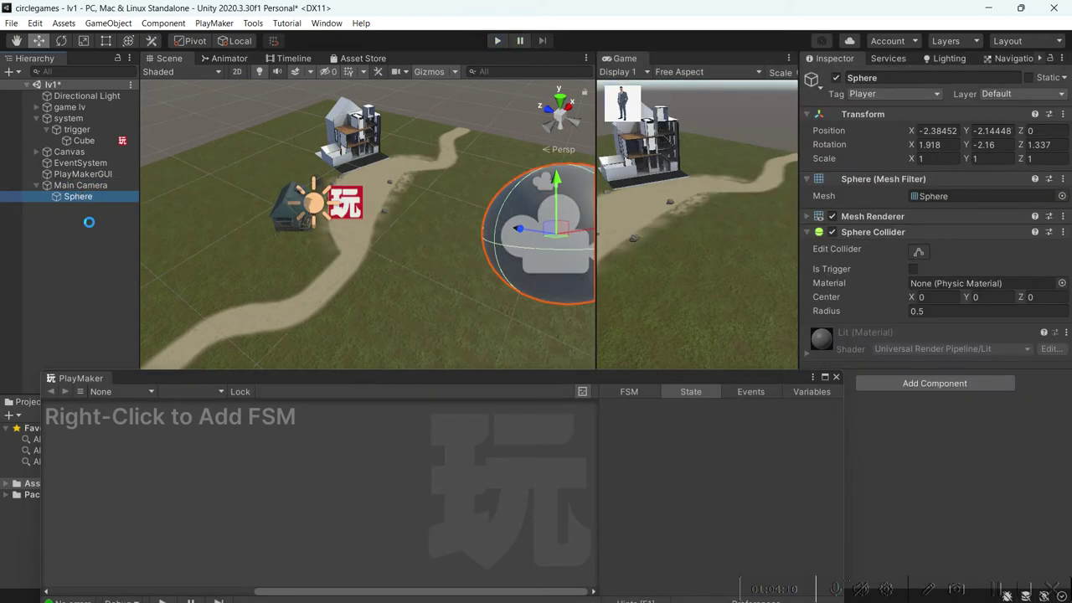
# Try moving the Main Camera with its child Sphere, undo the move, and playtest the pair near the house.
pyautogui.click(87, 186)
pyautogui.moveTo(539, 228); pyautogui.dragTo(482, 222)
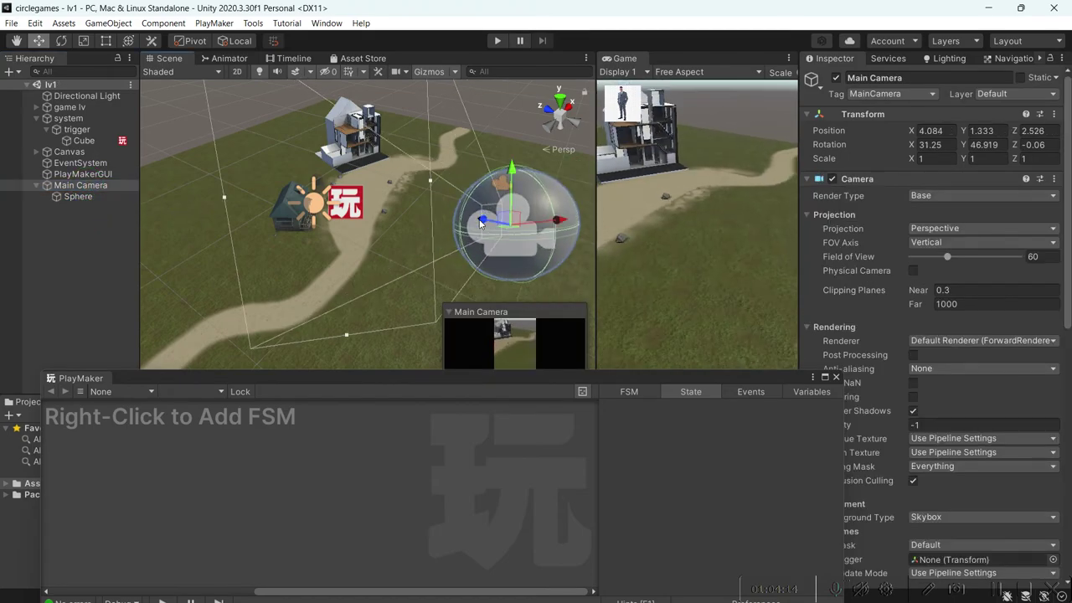
pyautogui.hotkey('ctrl', 'z')
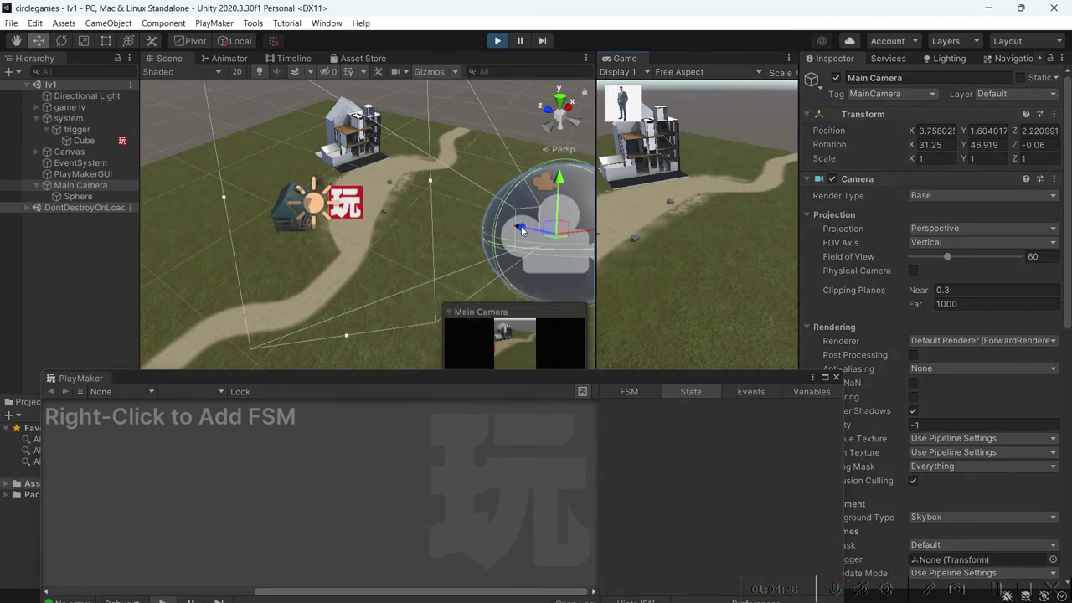
pyautogui.moveTo(521, 230)
pyautogui.mouseDown()
pyautogui.moveTo(485, 224)
pyautogui.moveTo(512, 232)
pyautogui.mouseUp()
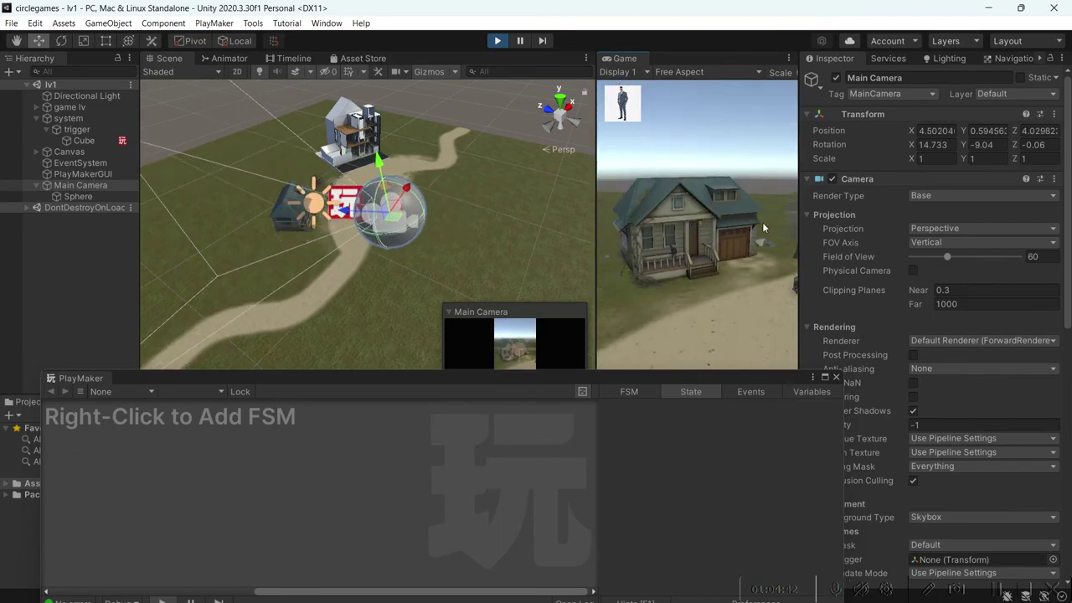
pyautogui.hotkey('ctrl', 'p')
# Change the Main Camera's tag to Player.
pyautogui.click(892, 93)
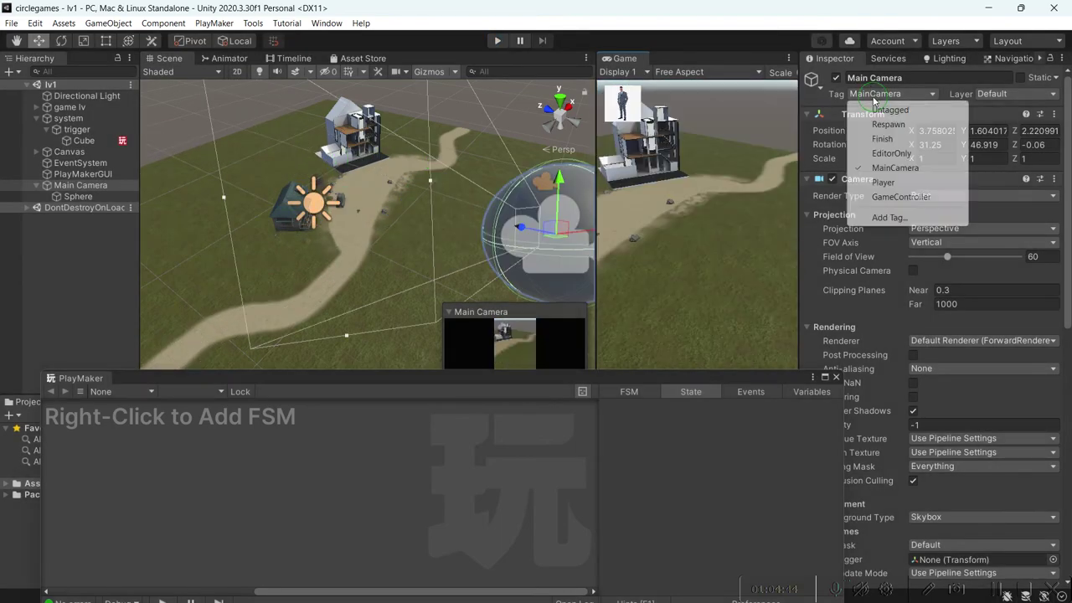
pyautogui.click(883, 182)
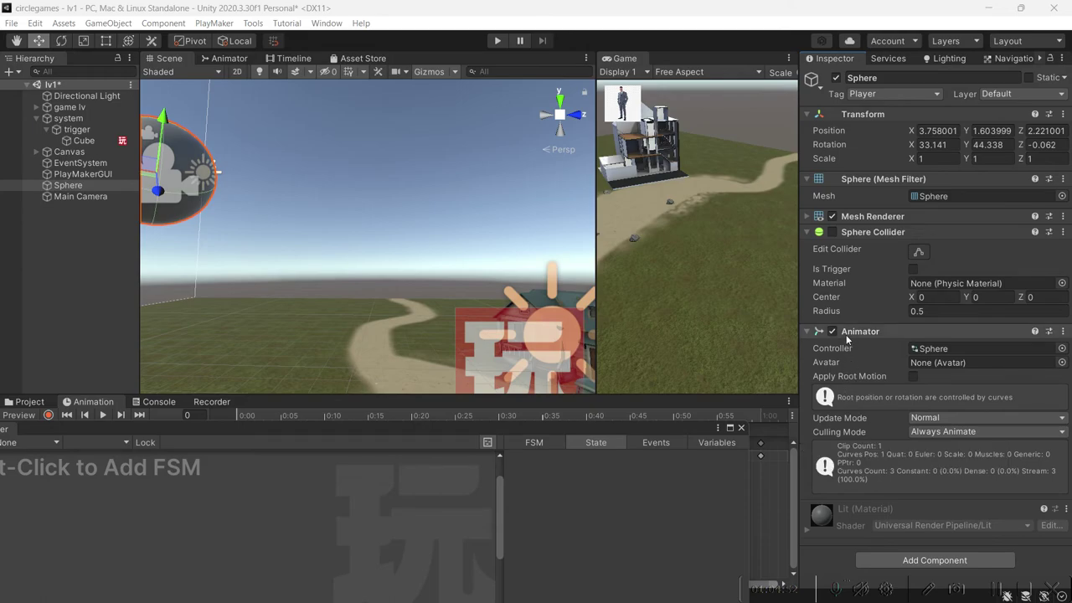
# Move the PlayMaker window aside and remove the Animator component from the Sphere.
pyautogui.moveTo(568, 426); pyautogui.dragTo(867, 86)
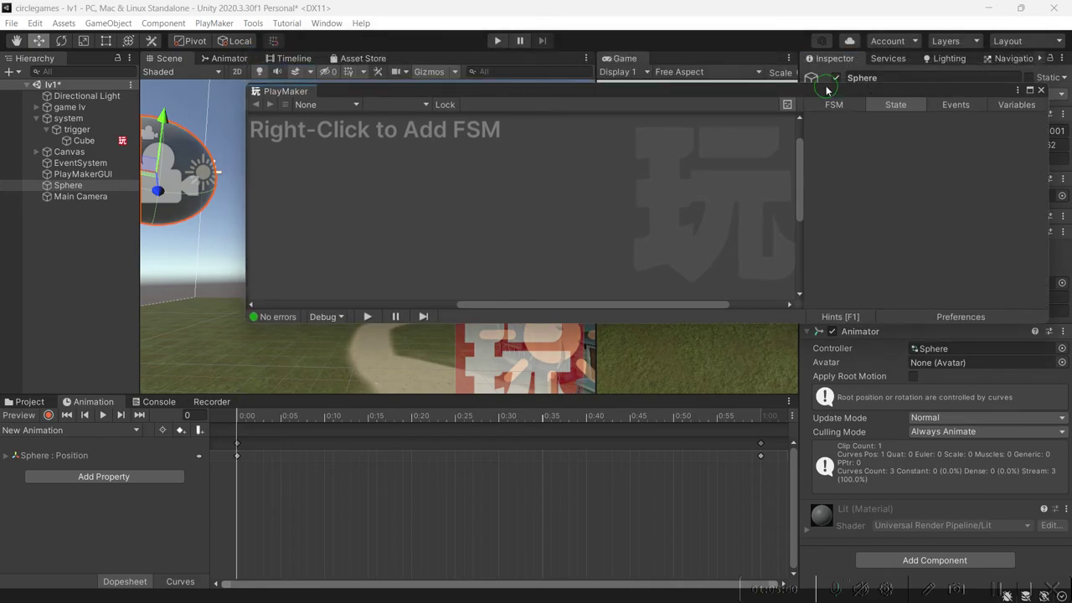
pyautogui.moveTo(764, 86); pyautogui.dragTo(778, 40)
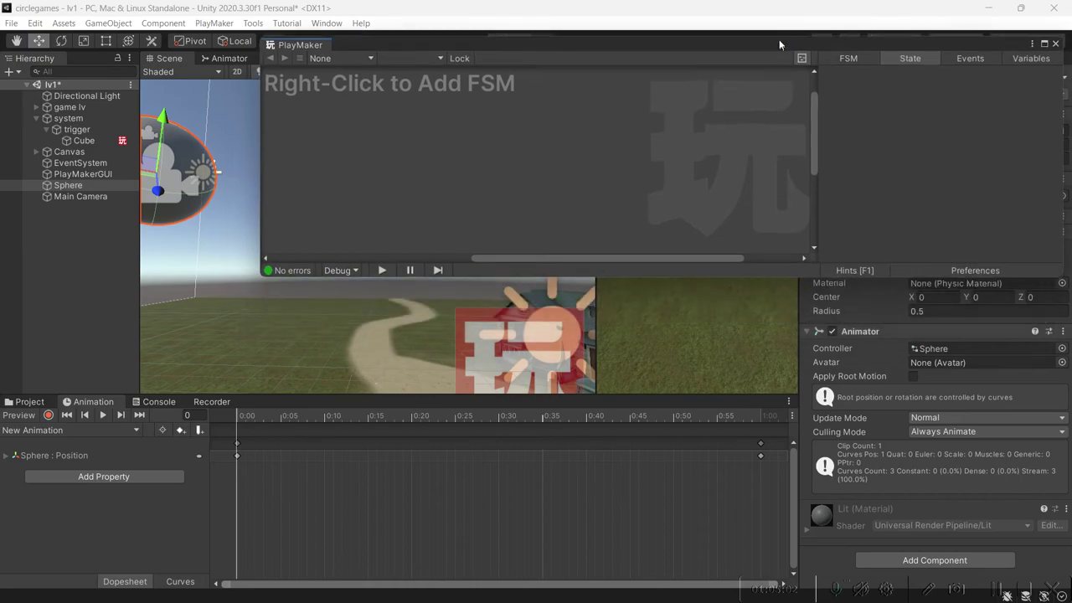
pyautogui.rightClick(856, 336)
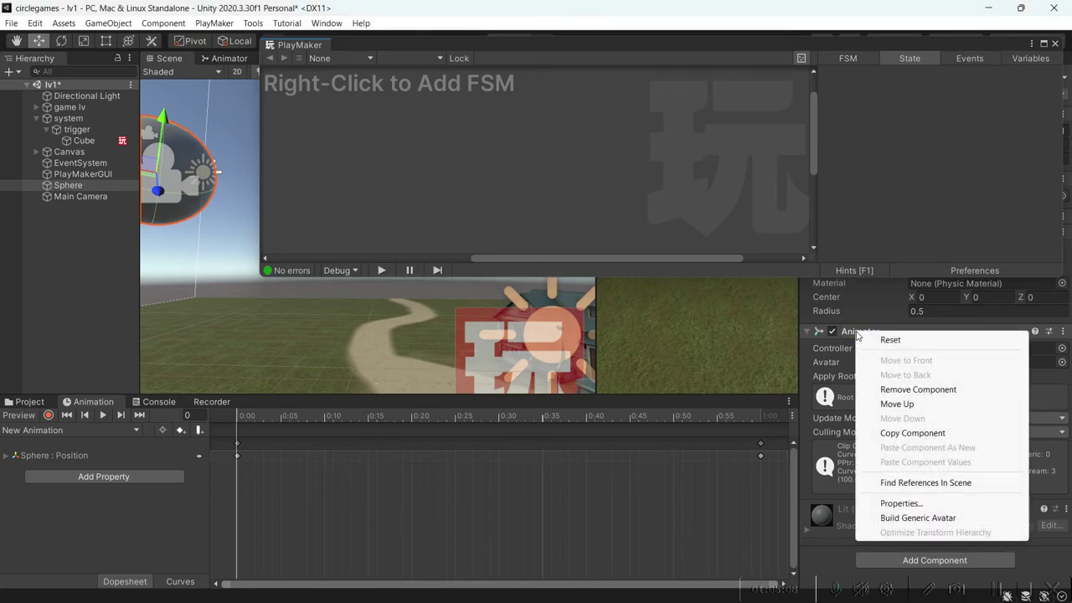
pyautogui.click(918, 389)
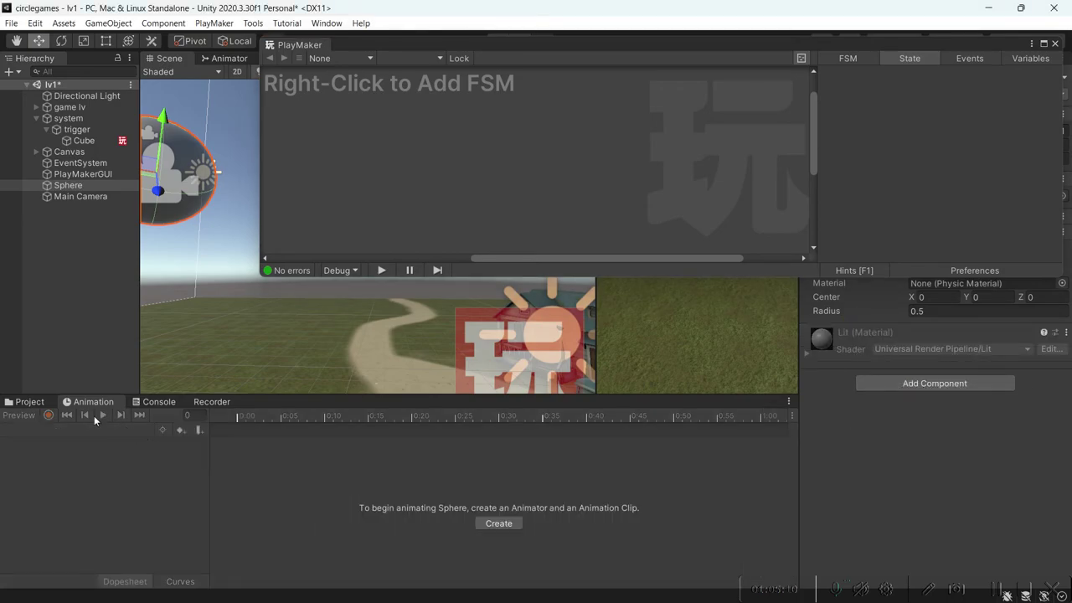
pyautogui.moveTo(369, 49); pyautogui.dragTo(237, 430)
# Nest the Main Camera under the Sphere again and shift the PlayMaker window clear of the Inspector.
pyautogui.click(76, 197)
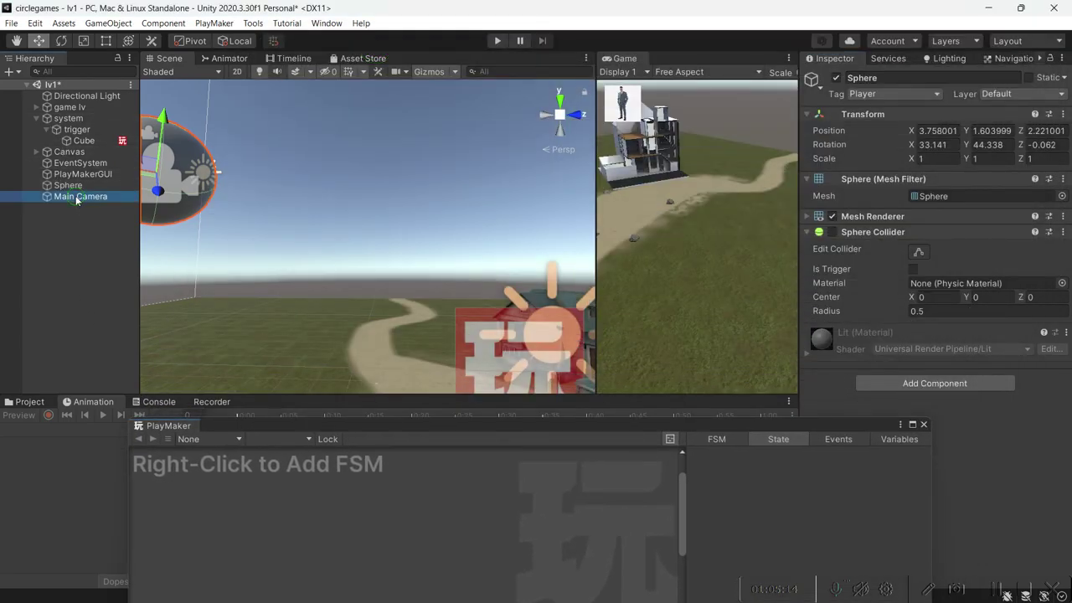
pyautogui.moveTo(80, 189); pyautogui.dragTo(80, 188)
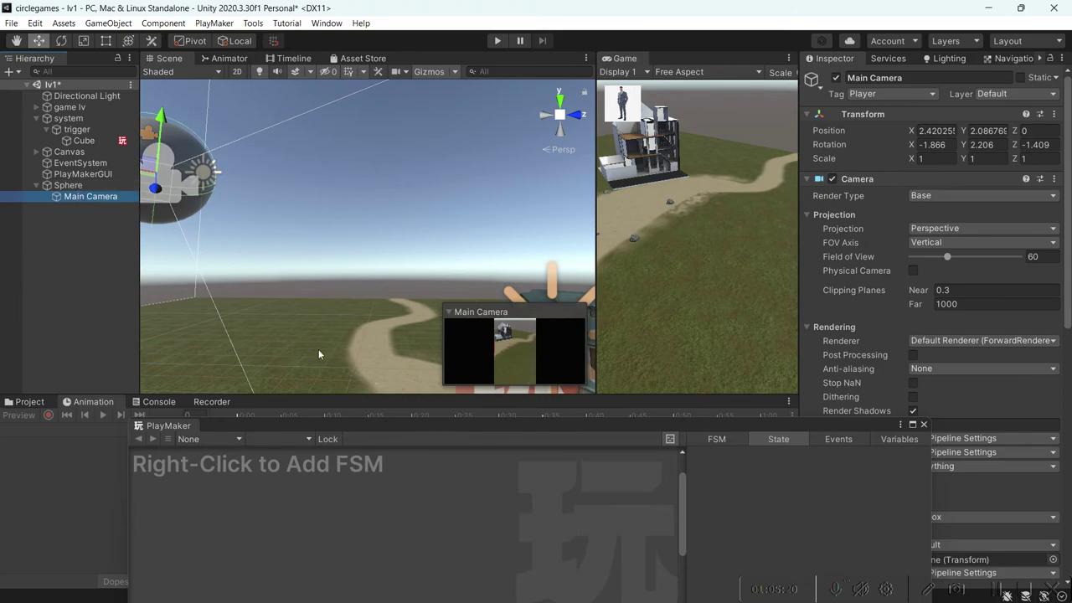
pyautogui.moveTo(467, 423); pyautogui.dragTo(346, 426)
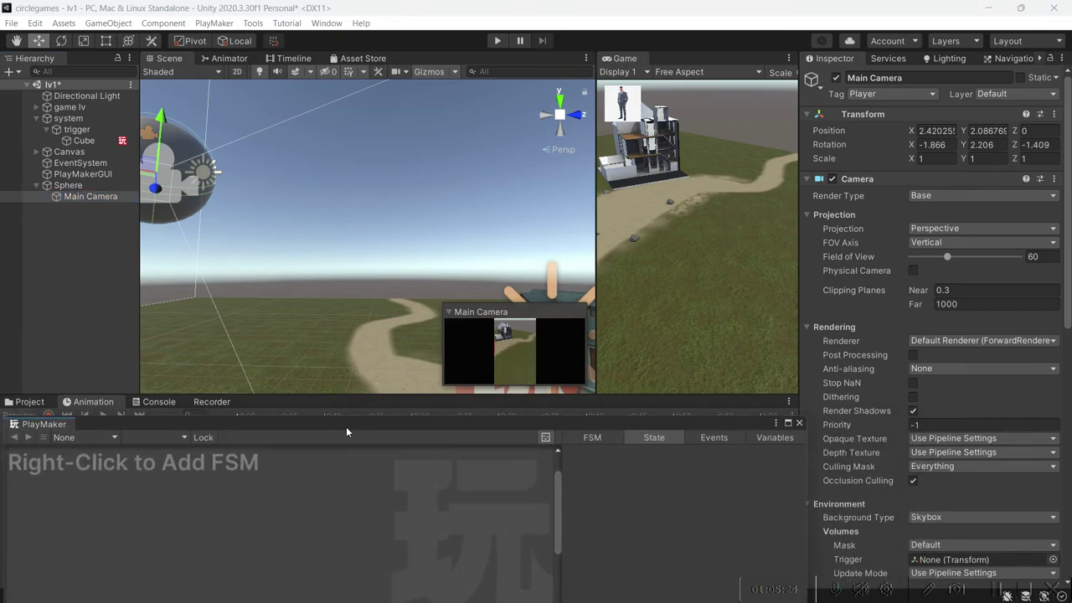
# Remove the Simple Camera Controller script and the Capsule Collider from the Main Camera.
pyautogui.moveTo(357, 197); pyautogui.dragTo(409, 273, button='right')
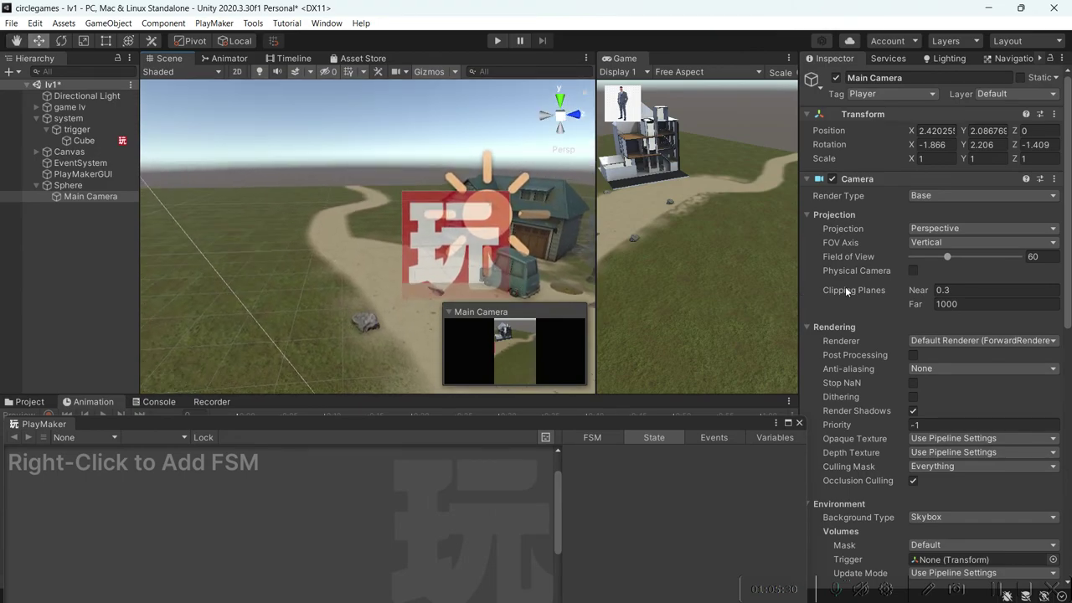
pyautogui.scroll(-10, 839, 287)
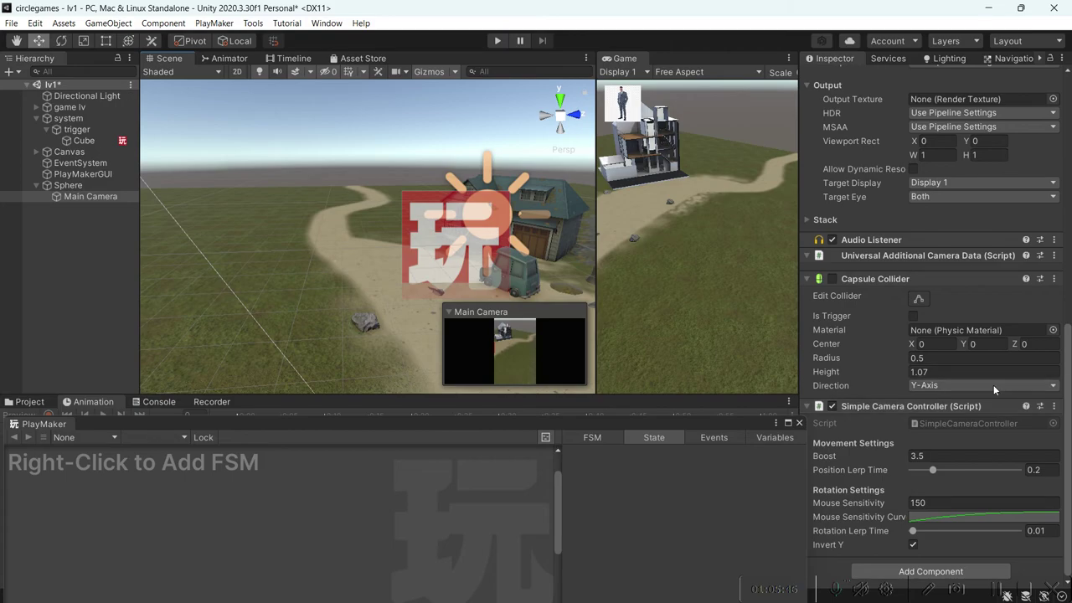
pyautogui.rightClick(884, 408)
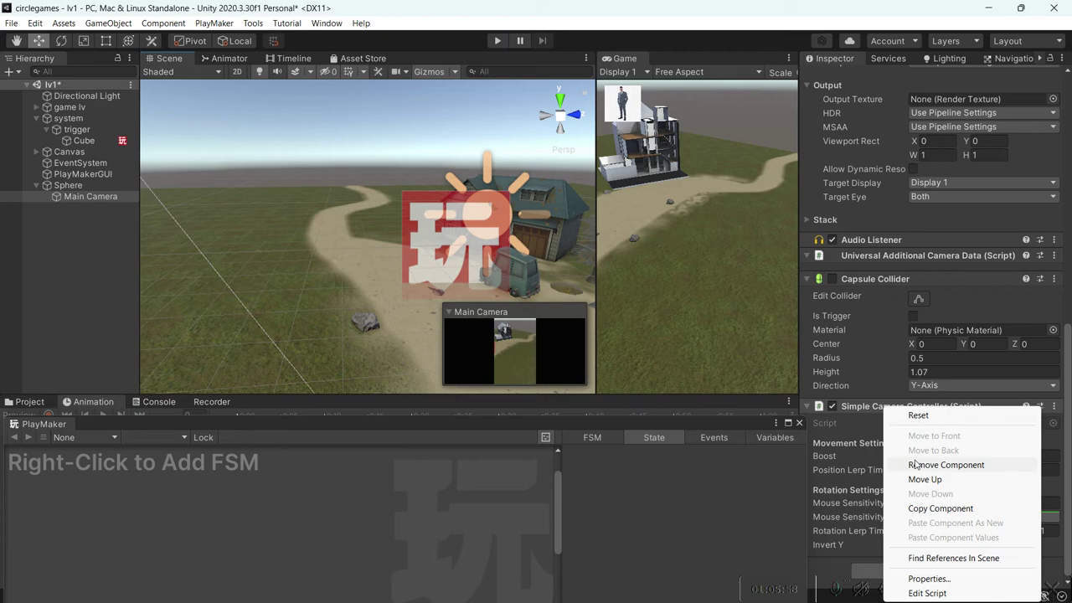
pyautogui.click(916, 466)
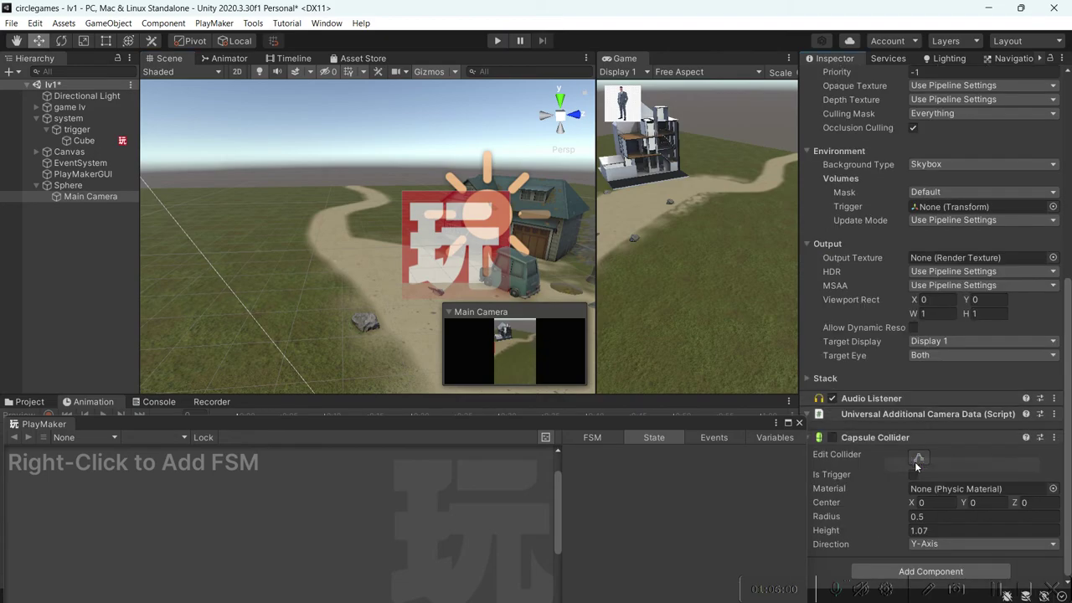
pyautogui.rightClick(881, 437)
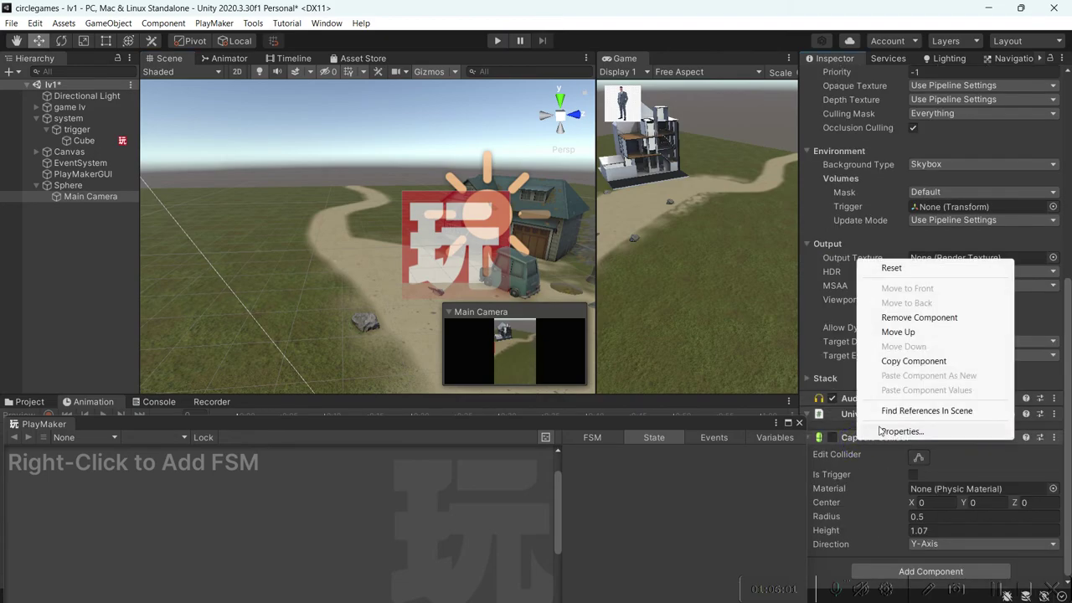
pyautogui.click(917, 317)
# Remove the Sphere Collider component from the Sphere.
pyautogui.click(77, 189)
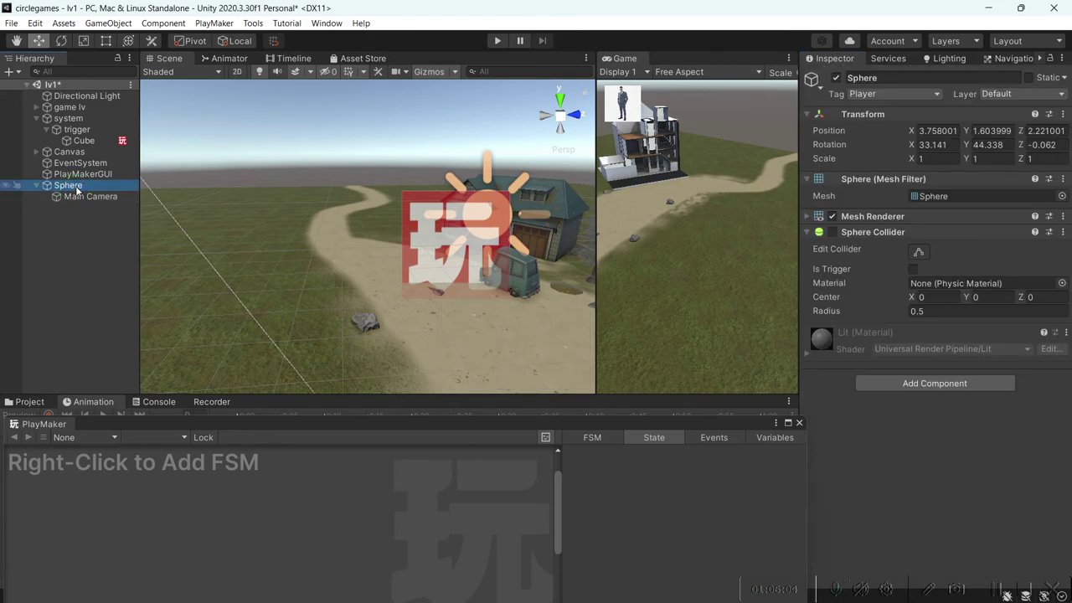
pyautogui.rightClick(889, 234)
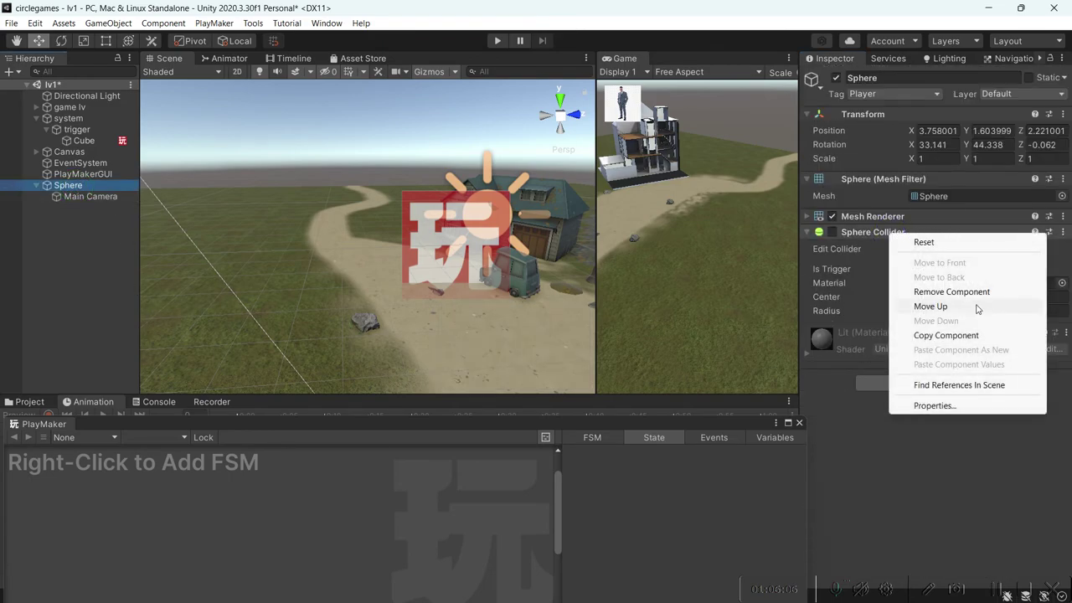
pyautogui.click(955, 290)
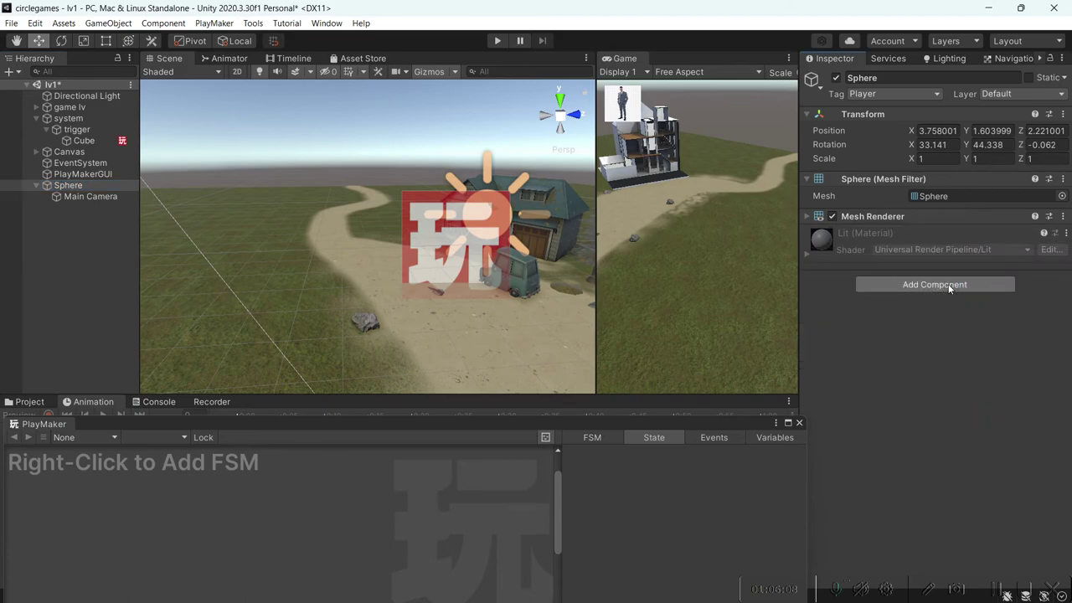
# Add a PlayMakerFSM component to the Sphere and name the FSM "movement".
pyautogui.click(948, 286)
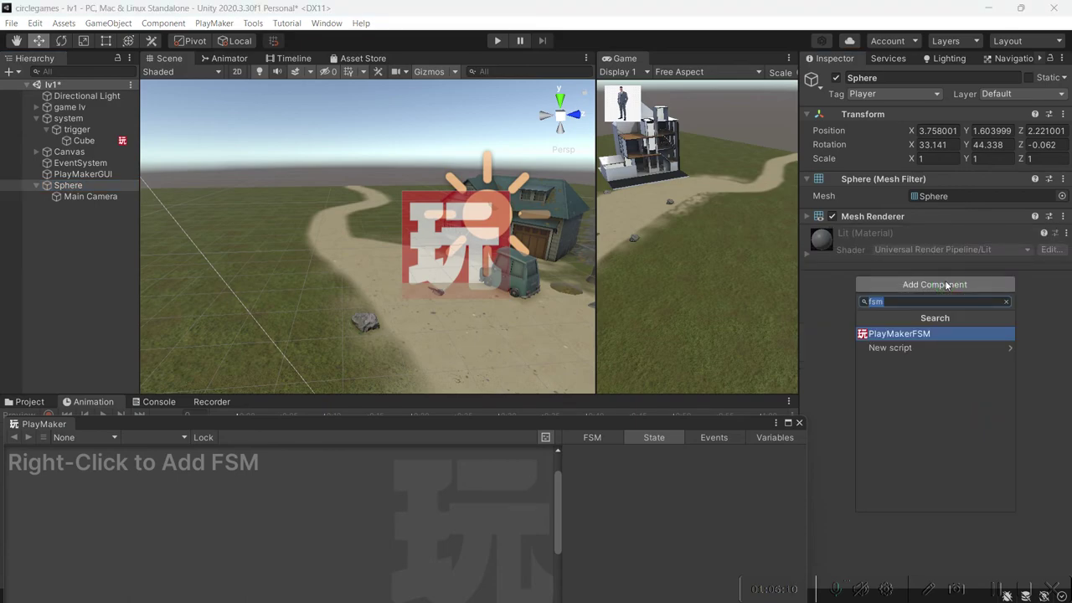
pyautogui.press('Return')
pyautogui.click(893, 249)
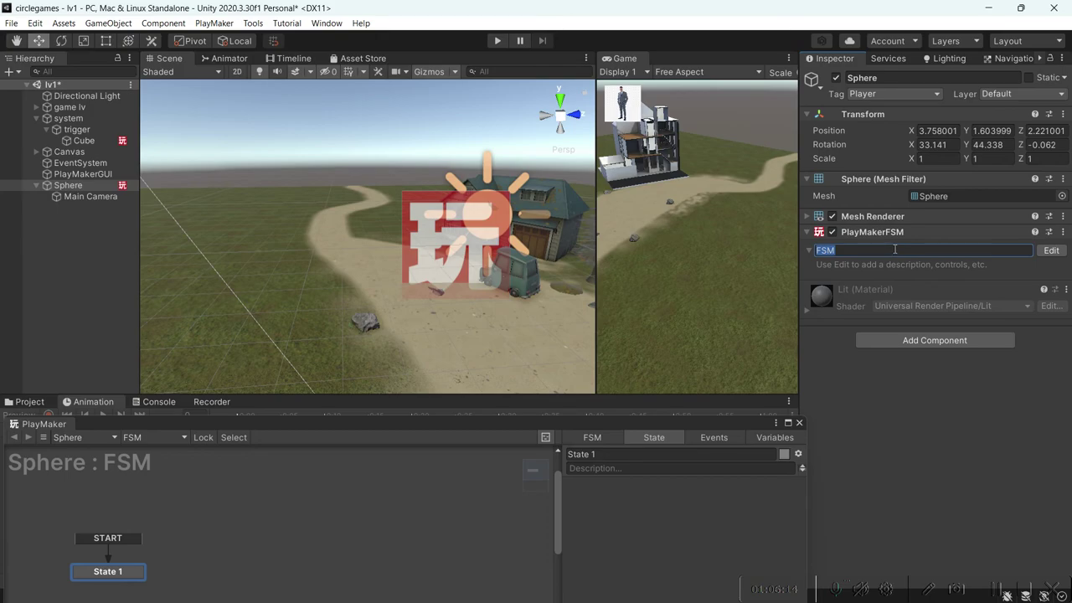
pyautogui.write('movement')
# Add a Character Controller component to the Sphere.
pyautogui.click(899, 338)
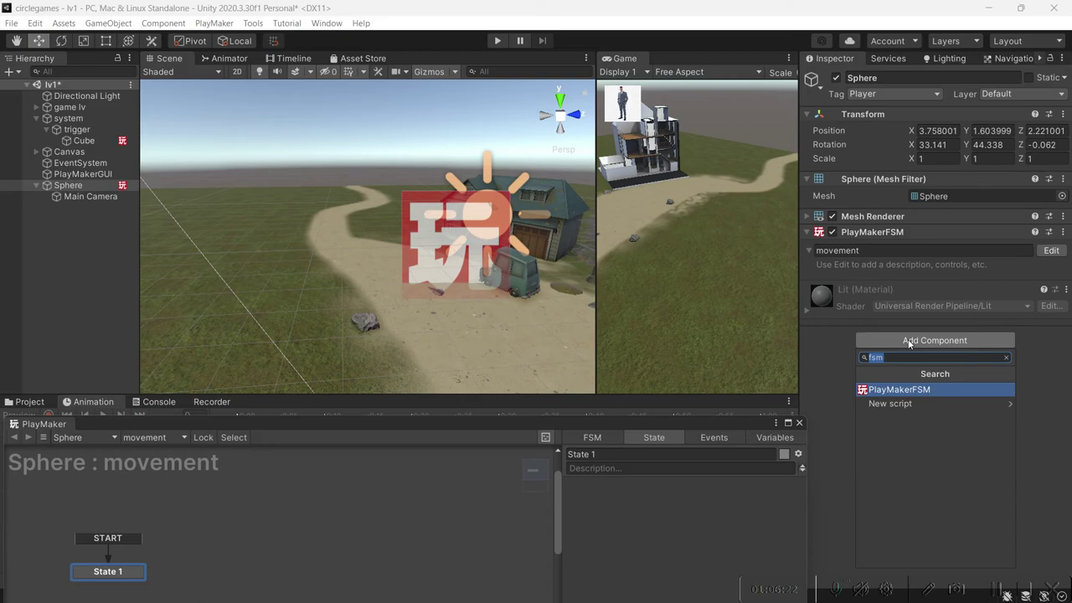
pyautogui.write('cha')
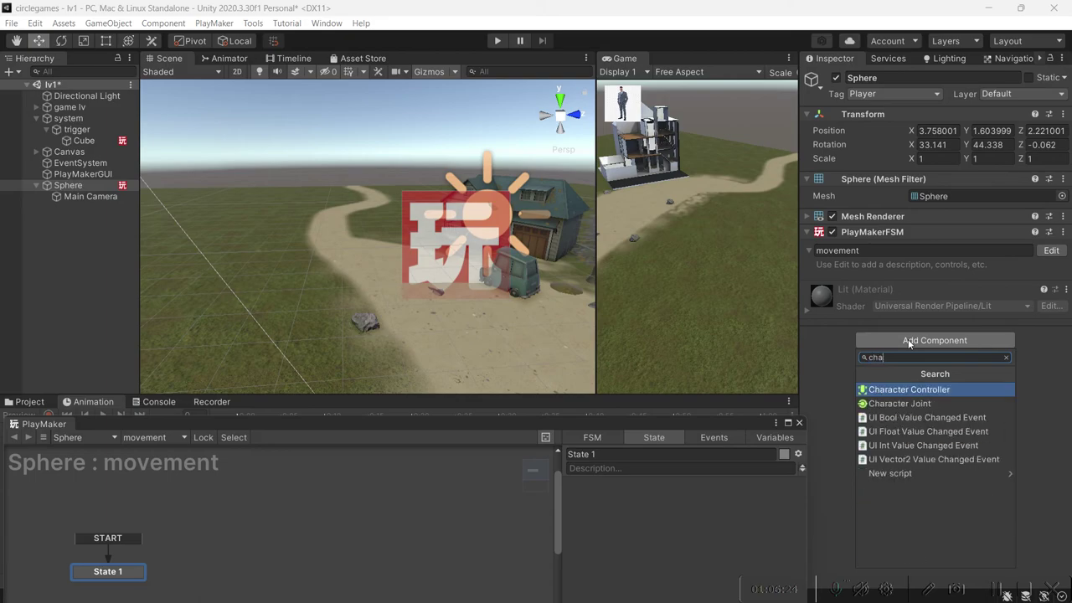
pyautogui.press('Return')
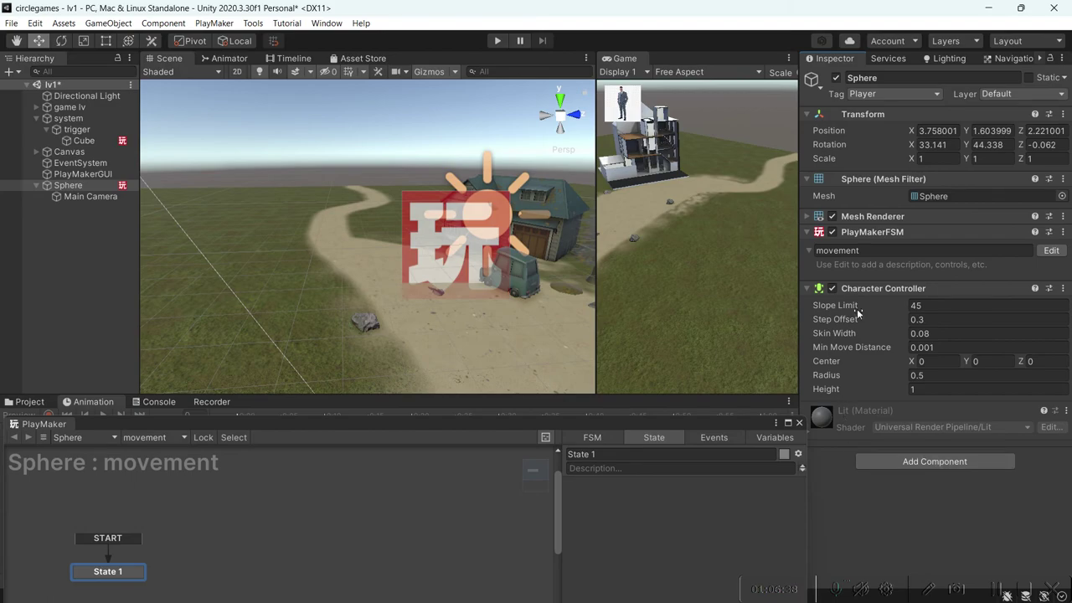
# Open the Sphere's movement FSM for editing and add a Get Axis Vector action to State 1.
pyautogui.click(1048, 251)
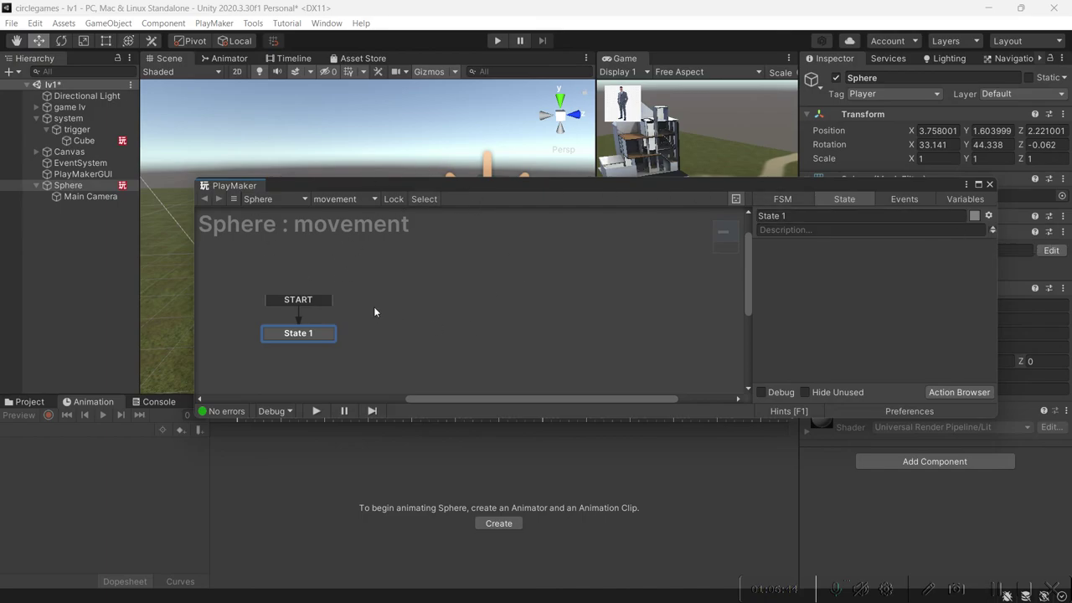
pyautogui.doubleClick(865, 298)
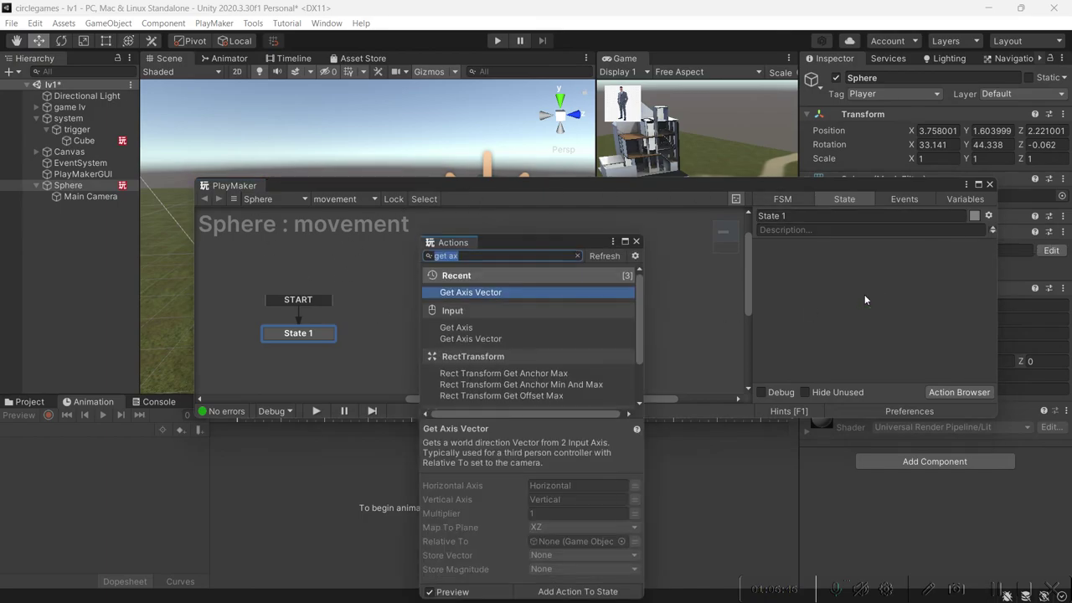
pyautogui.press('Return')
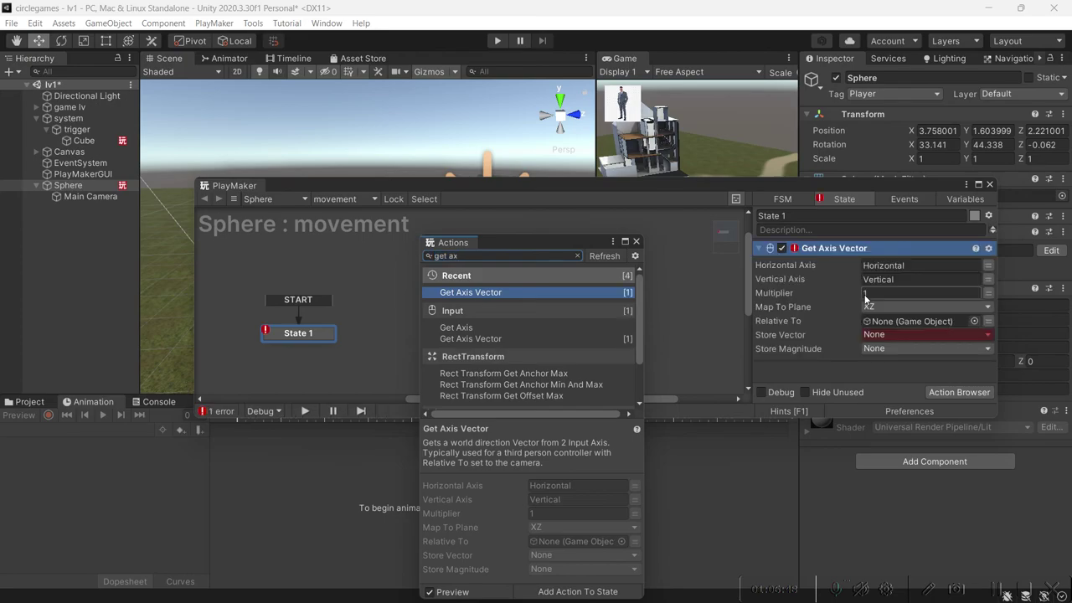
pyautogui.click(635, 242)
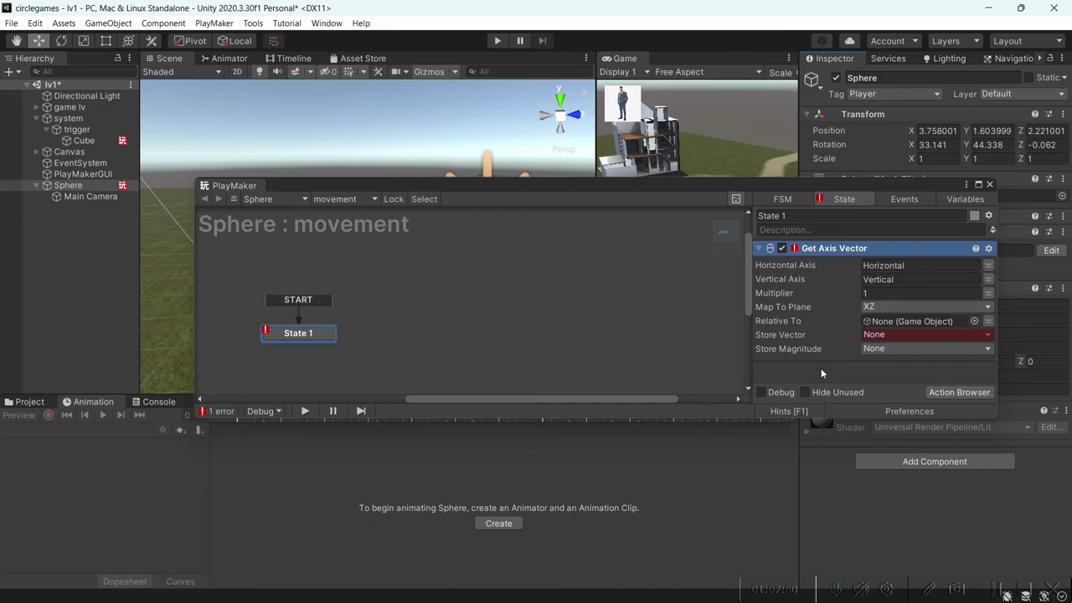
# Store the Get Axis Vector result in a new variable named "location".
pyautogui.press('f')
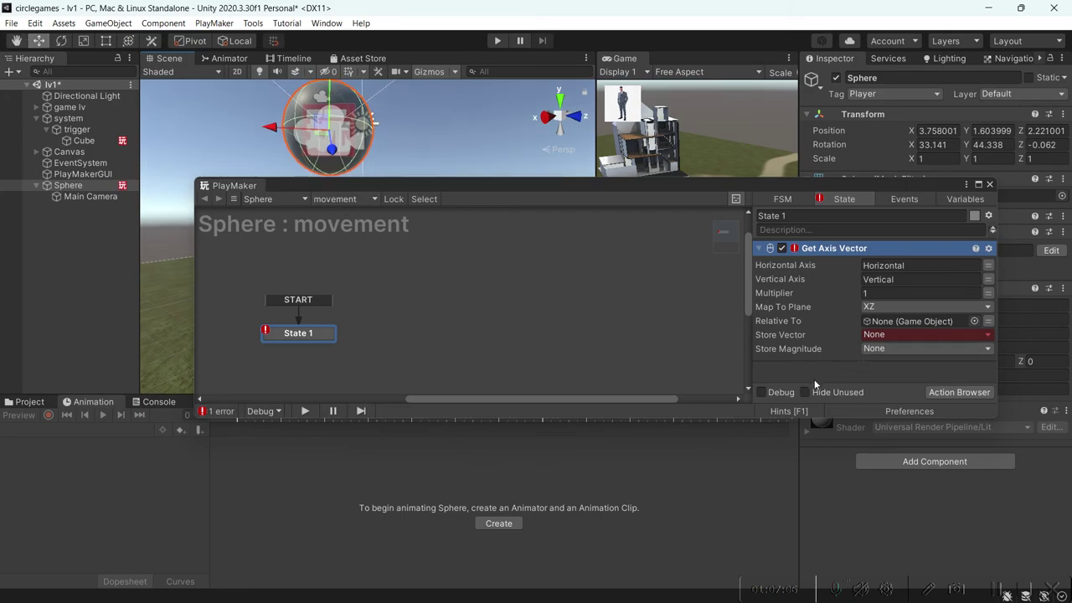
pyautogui.click(900, 334)
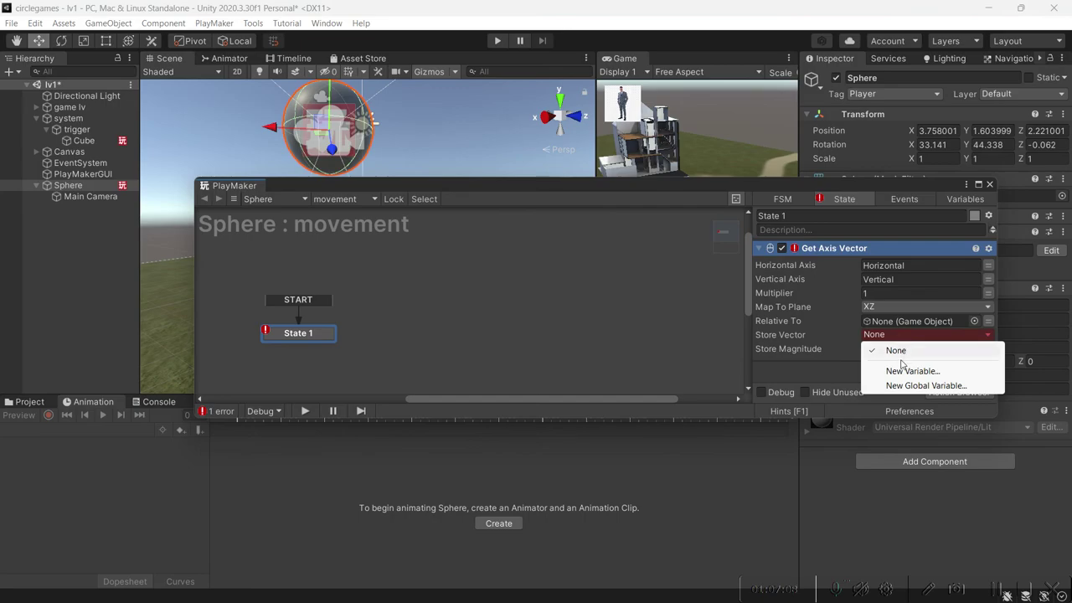
pyautogui.click(901, 367)
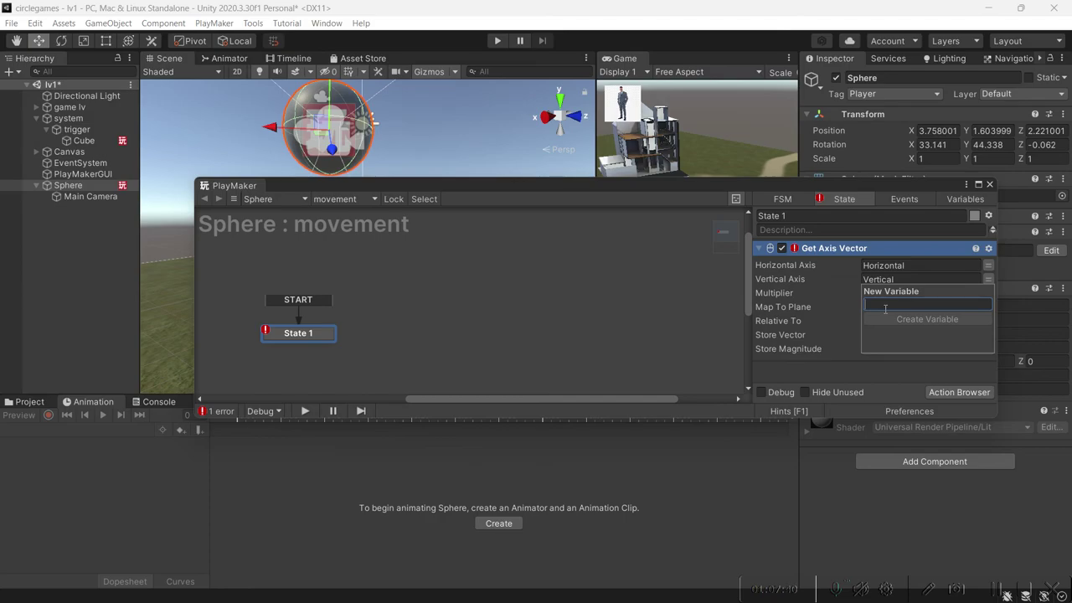
pyautogui.write('vector')
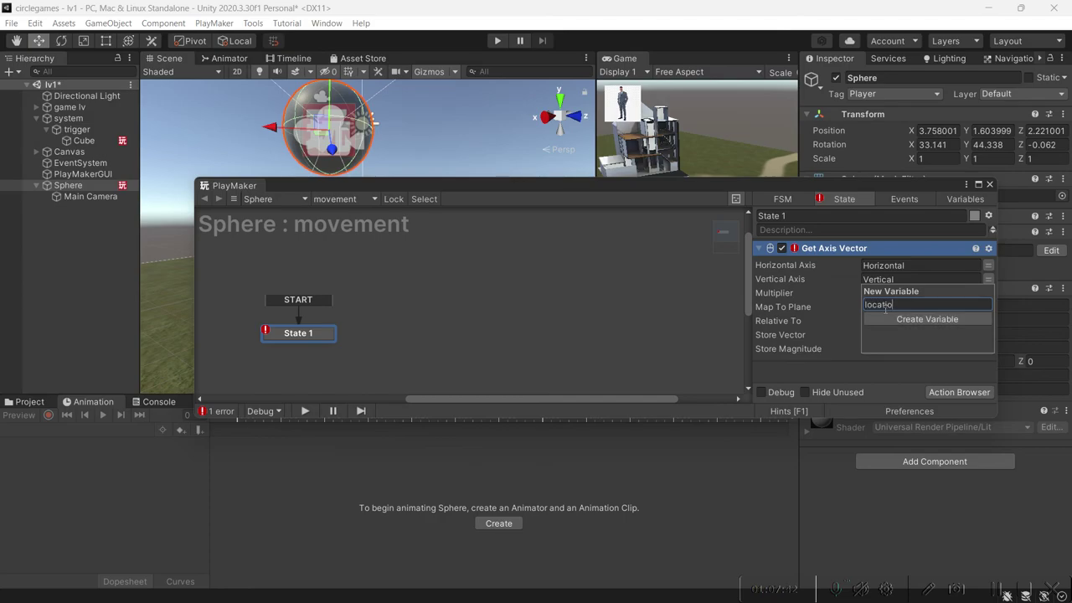
pyautogui.press('Escape')
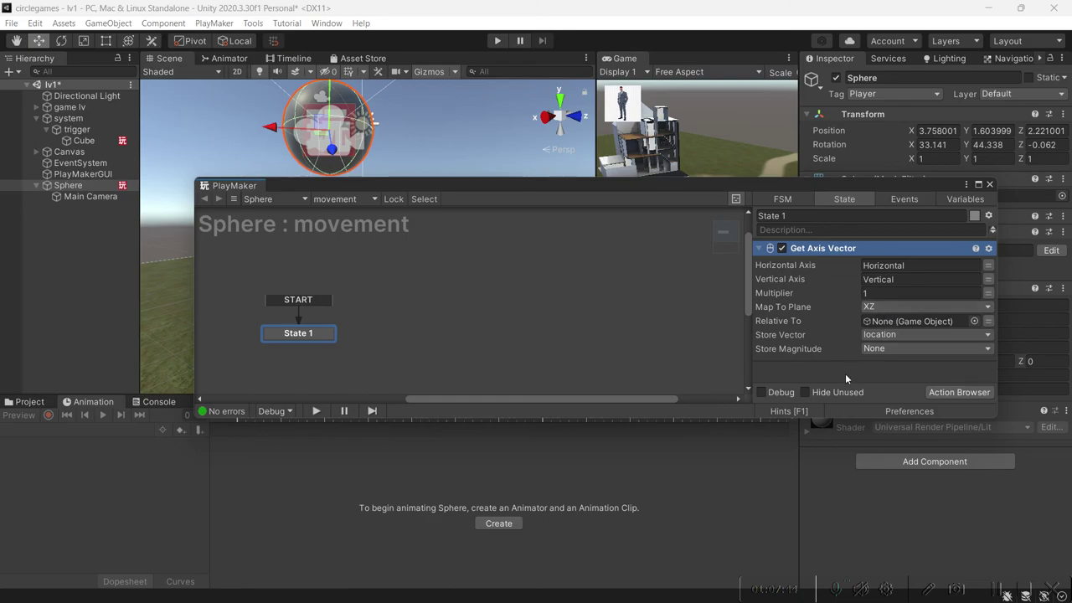
# Collapse the Get Axis Vector action and add a Controller Simple Move action to State 1 of the movement FSM.
pyautogui.click(759, 249)
pyautogui.rightClick(795, 292)
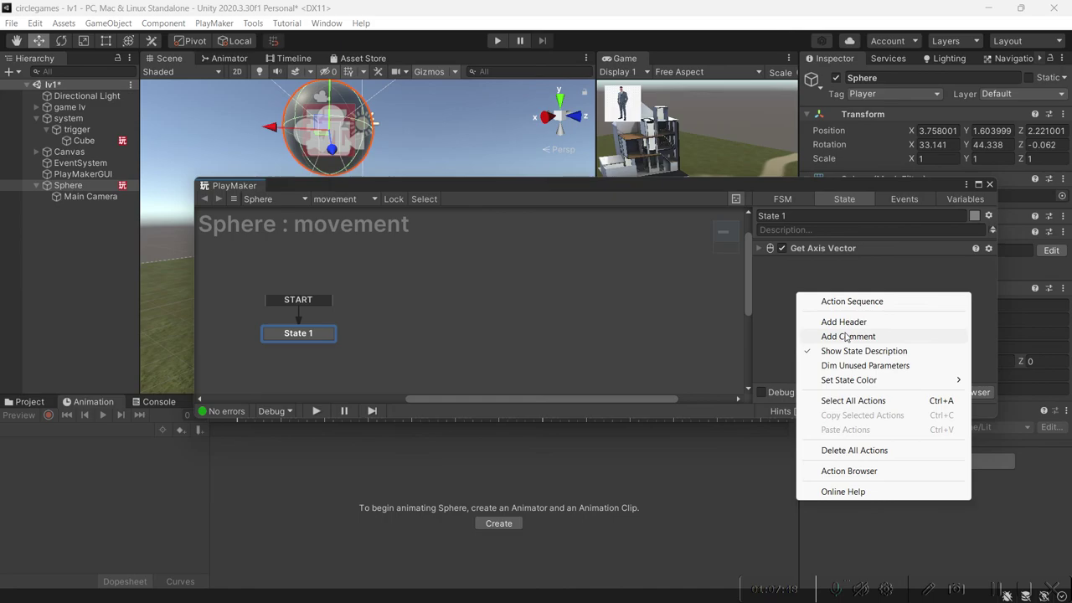
pyautogui.doubleClick(814, 286)
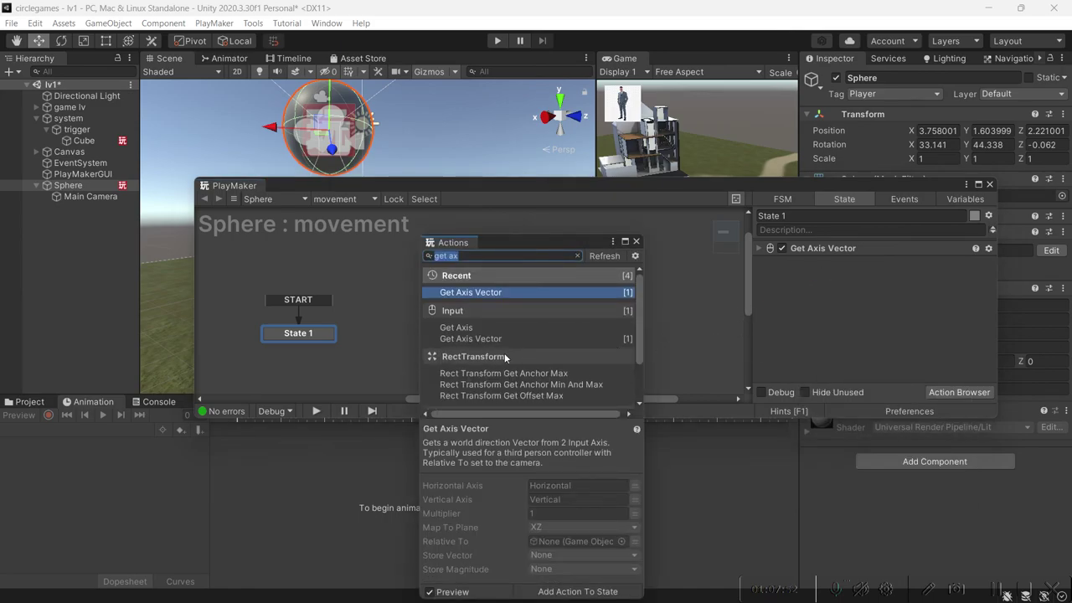
pyautogui.click(868, 304)
pyautogui.rightClick(867, 306)
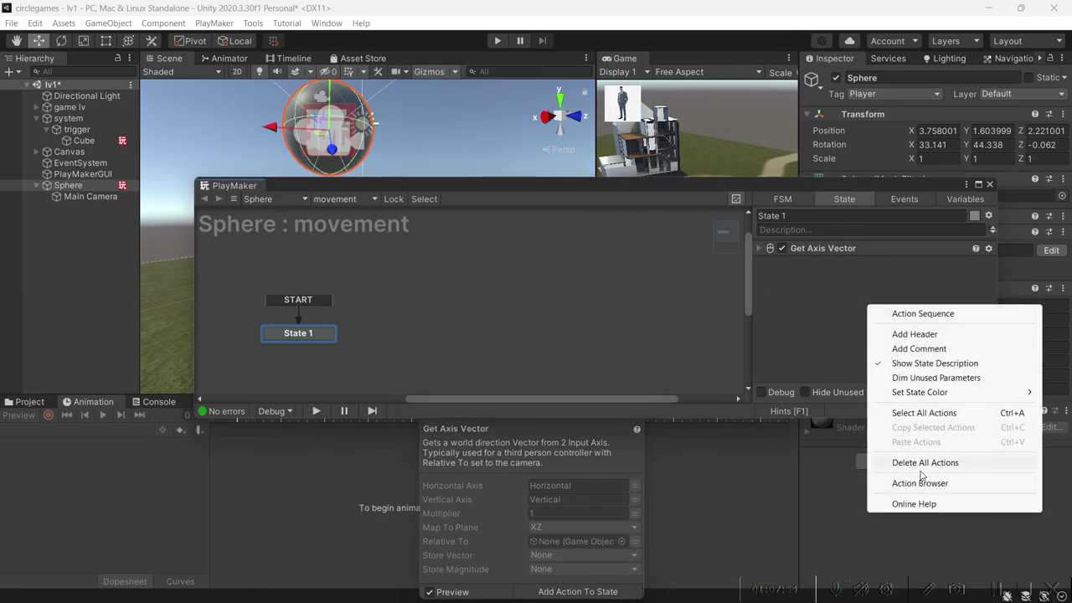
pyautogui.click(630, 460)
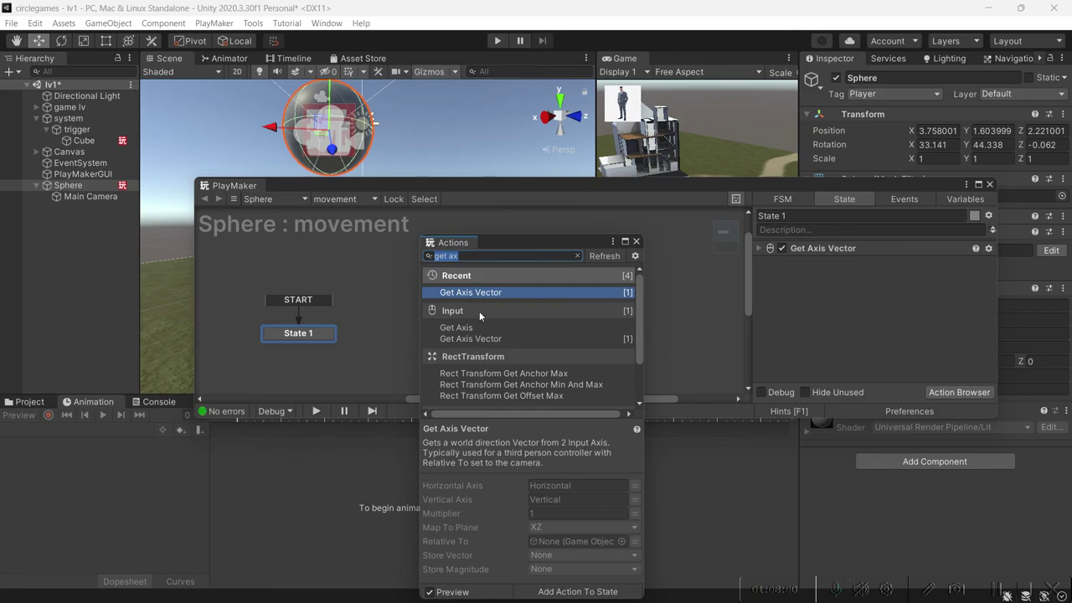
pyautogui.write('control')
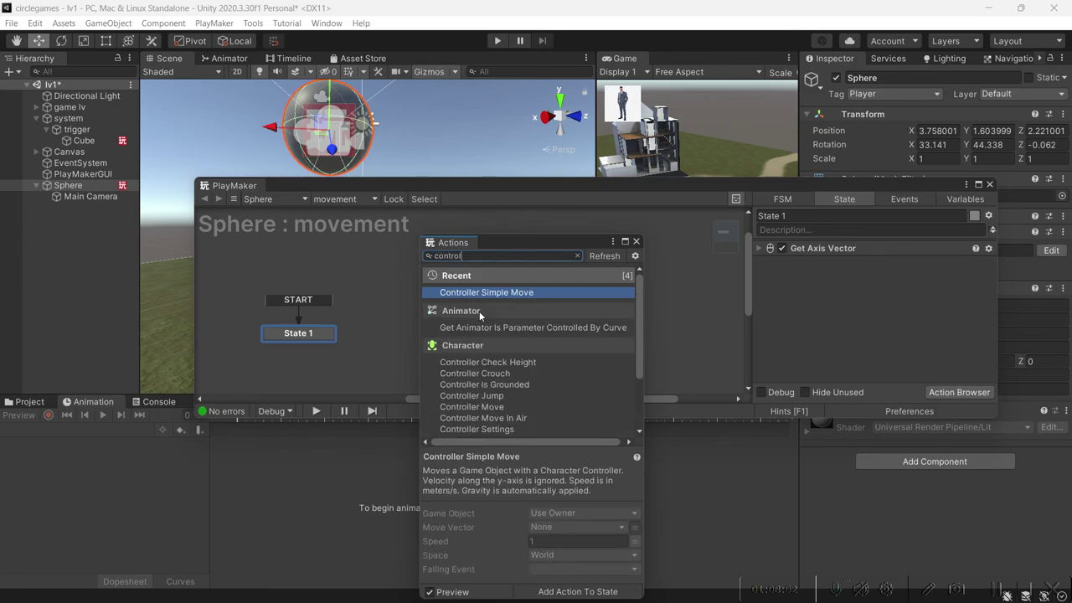
pyautogui.doubleClick(491, 294)
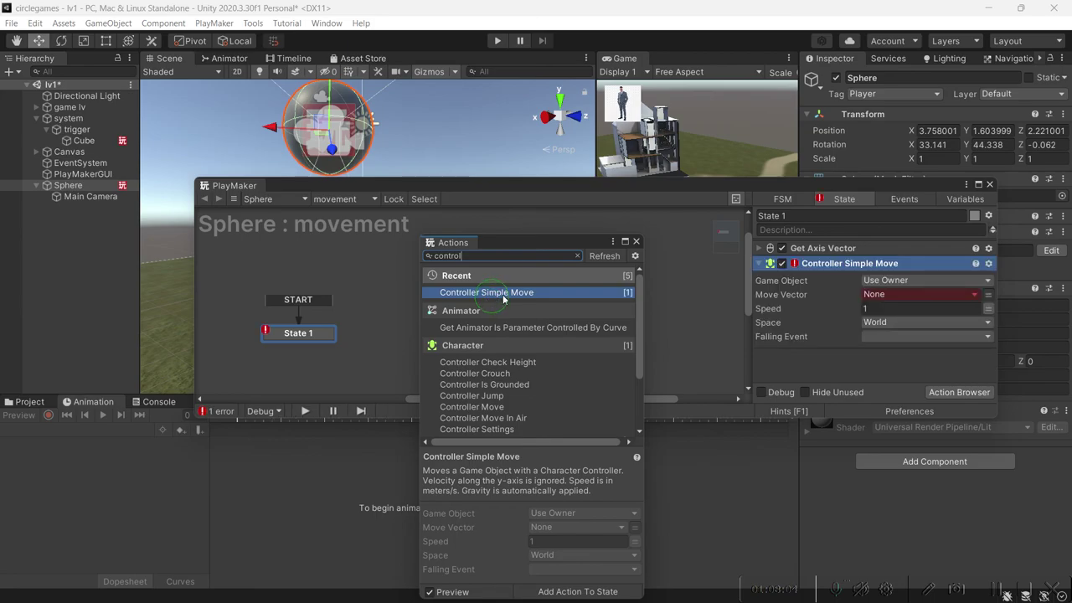
pyautogui.scroll(-3, 504, 394)
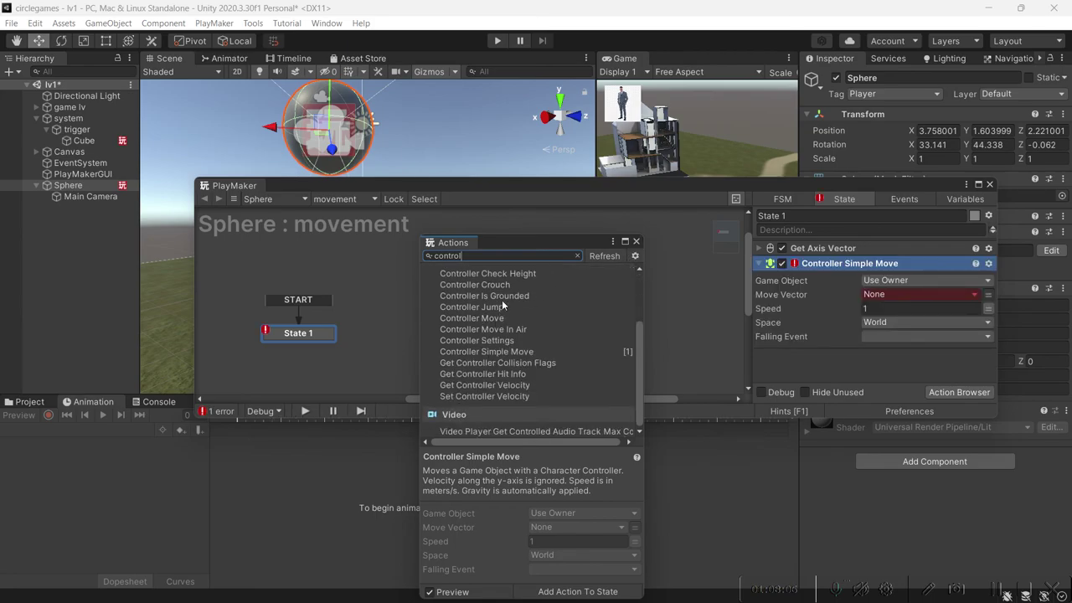
pyautogui.click(635, 241)
# Set the Controller Simple Move action's Move Vector to the location variable and review both actions' settings.
pyautogui.click(940, 293)
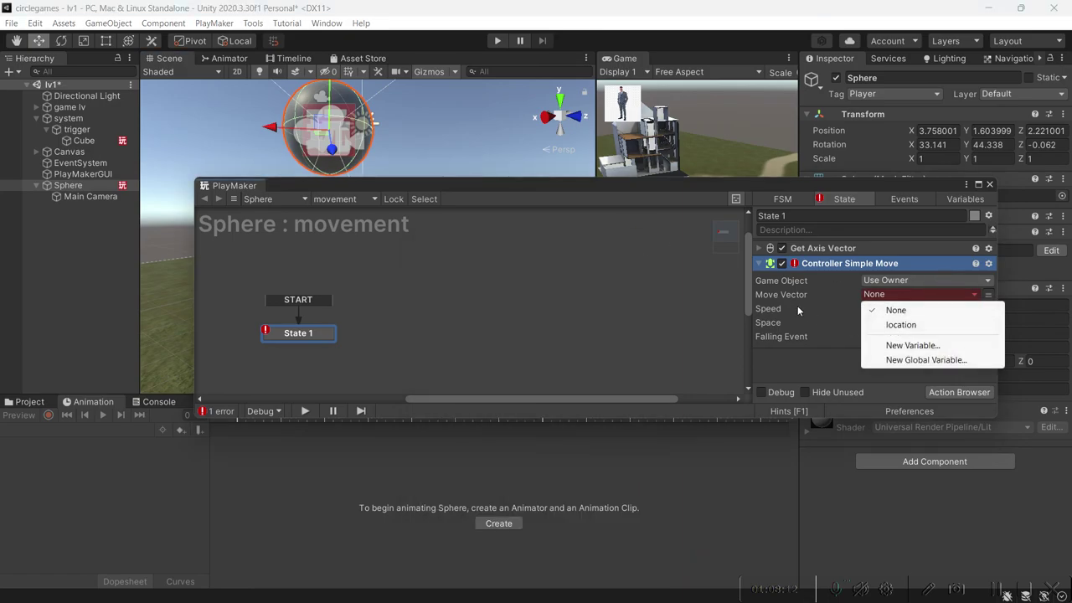
pyautogui.click(793, 253)
pyautogui.click(760, 249)
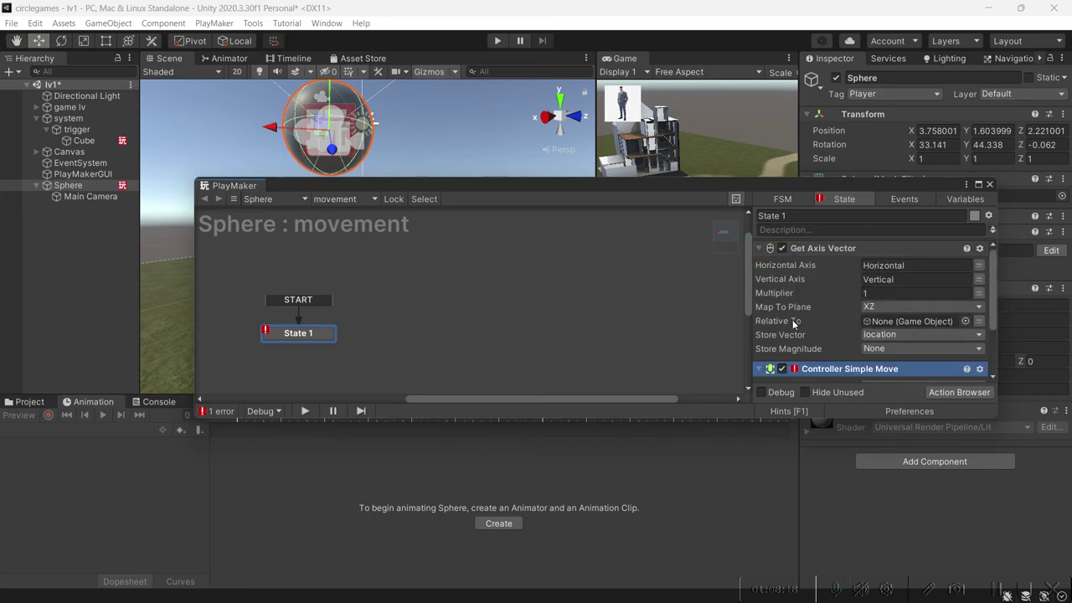
pyautogui.scroll(-2, 843, 358)
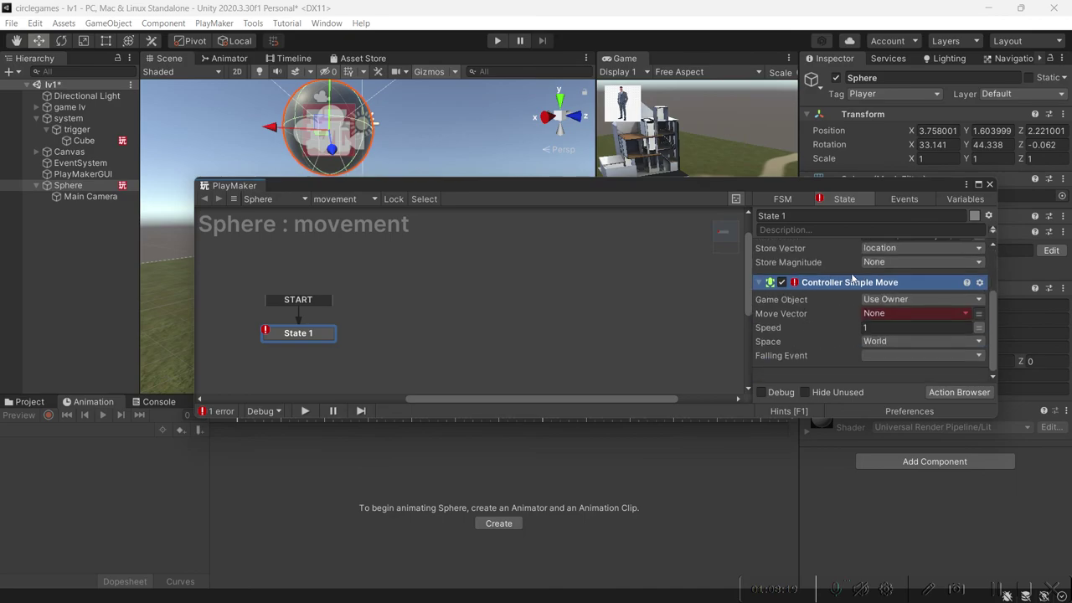
pyautogui.click(899, 315)
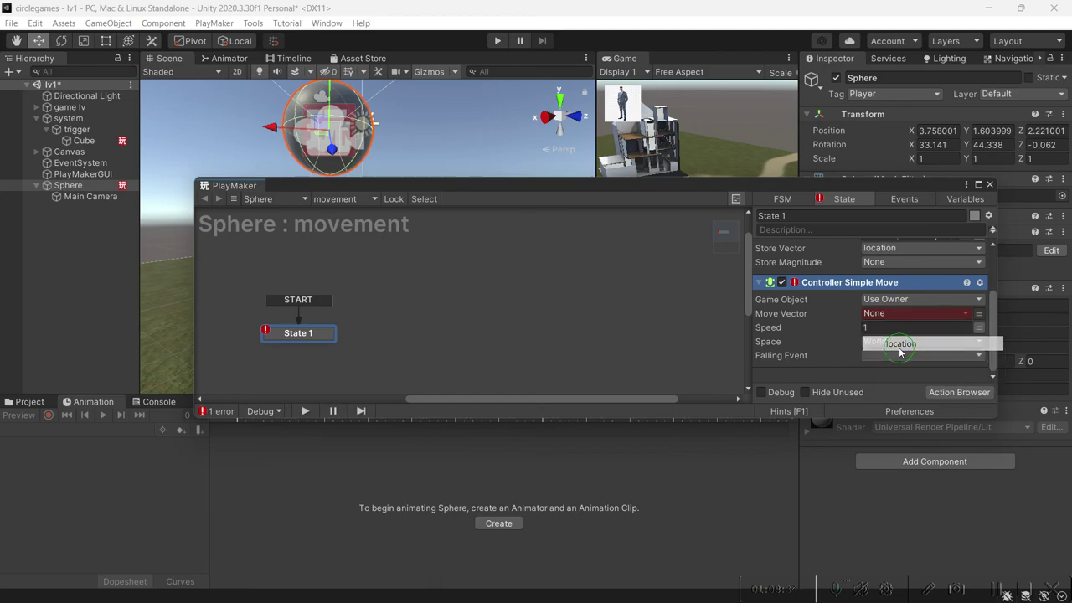
pyautogui.click(901, 340)
pyautogui.scroll(3, 846, 298)
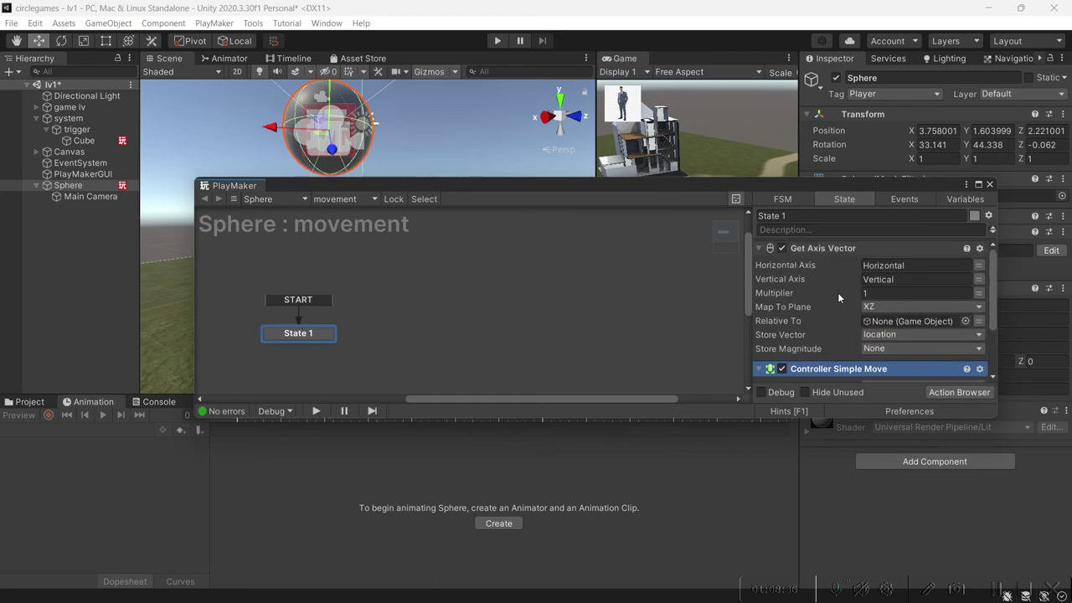
pyautogui.scroll(-3, 888, 340)
pyautogui.scroll(3, 871, 318)
pyautogui.scroll(-3, 869, 310)
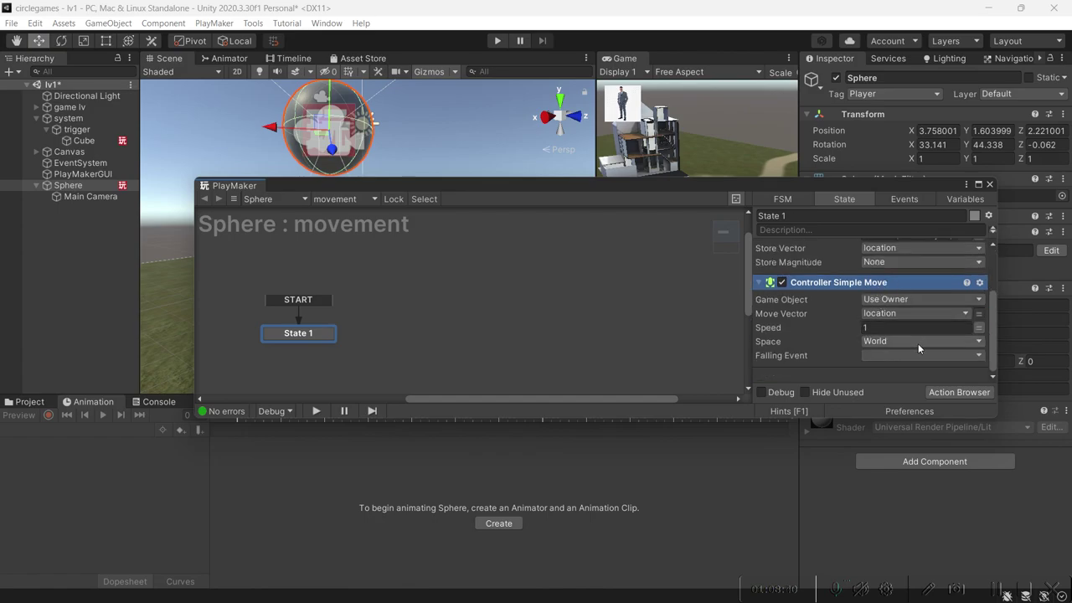
# Collapse both State 1 actions, move the PlayMaker editor clear of the Scene view and start Play mode.
pyautogui.click(760, 283)
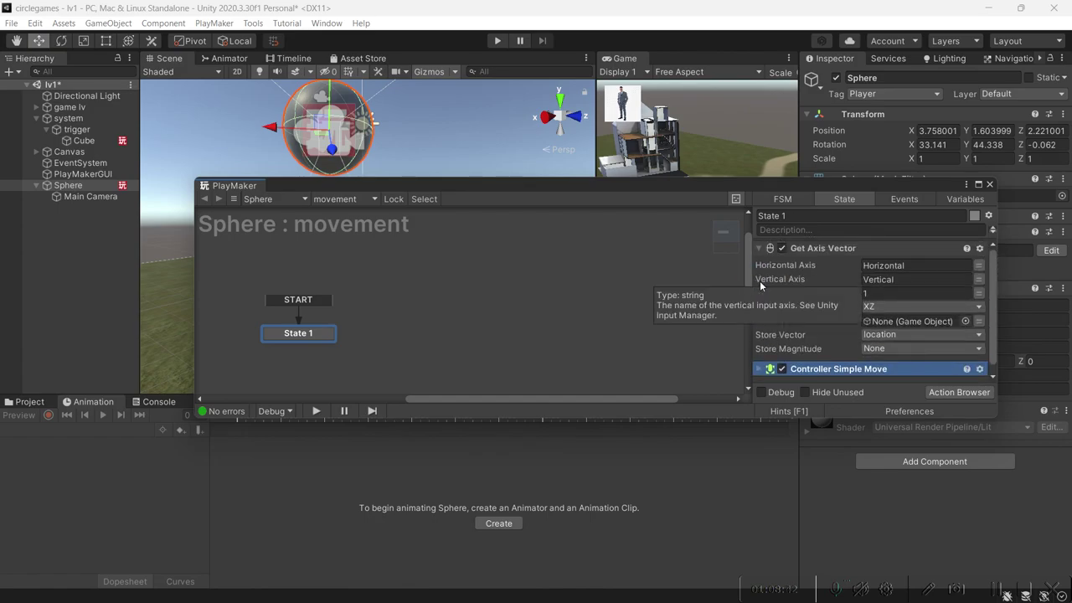
pyautogui.click(760, 244)
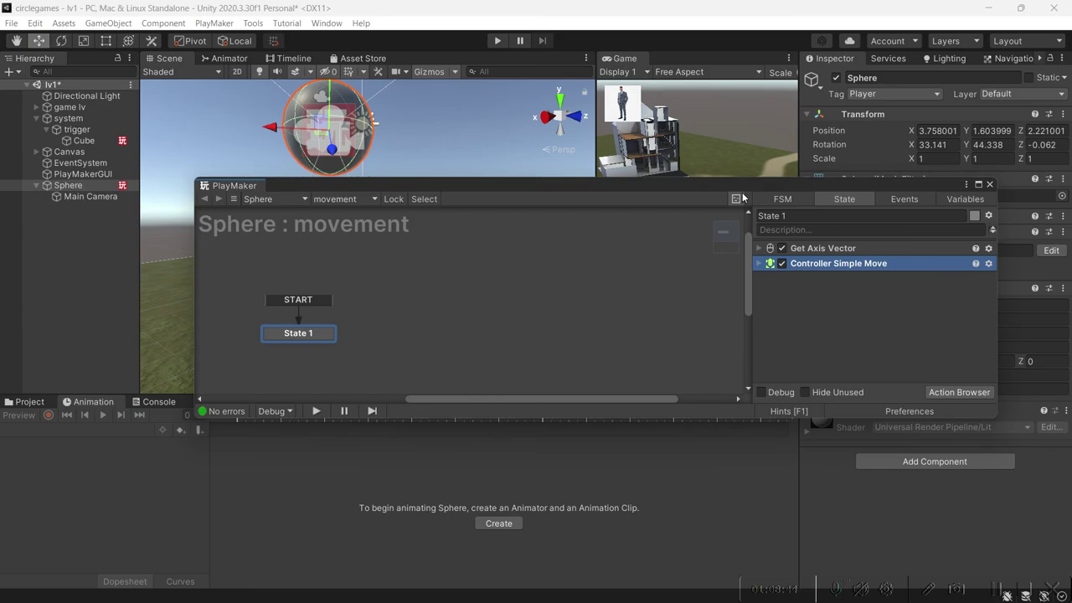
pyautogui.moveTo(749, 186); pyautogui.dragTo(757, 370)
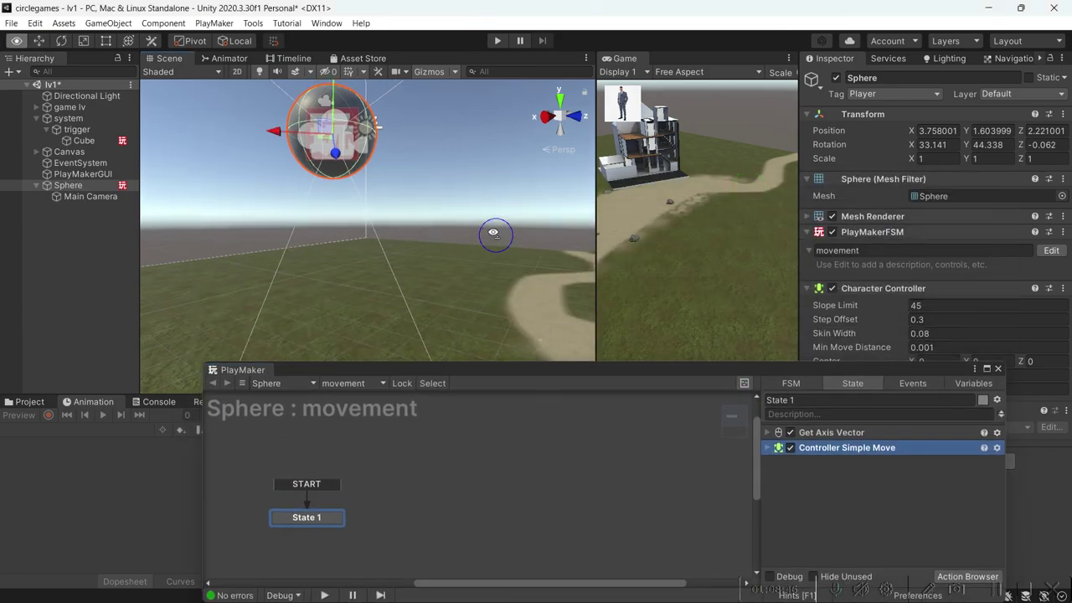
pyautogui.click(497, 41)
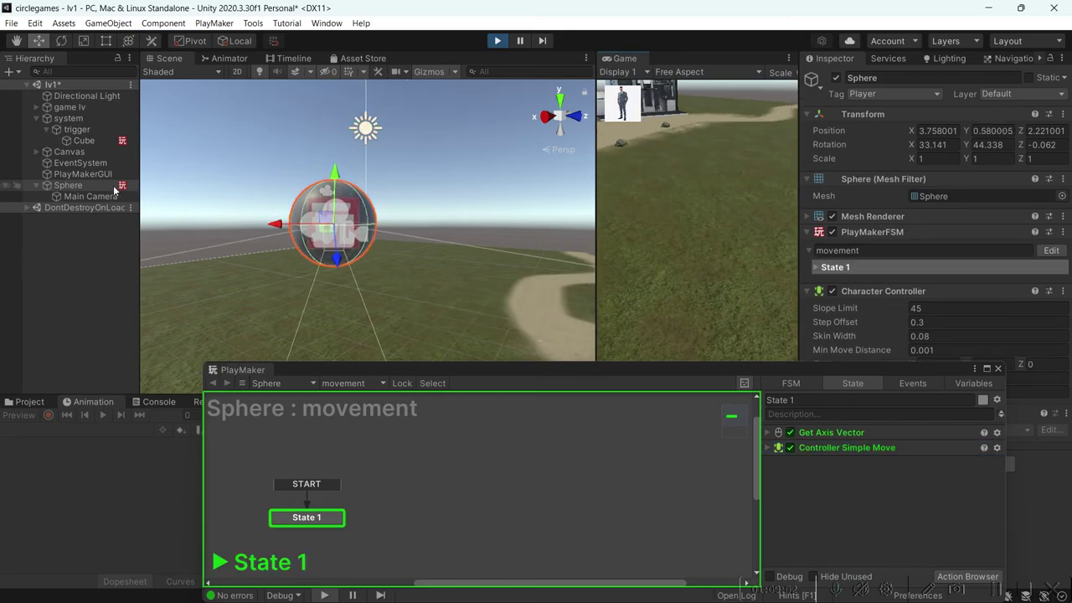
# Enable Is Trigger on the trigger Cube's Box Collider and frame the cube in the Scene view.
pyautogui.click(70, 141)
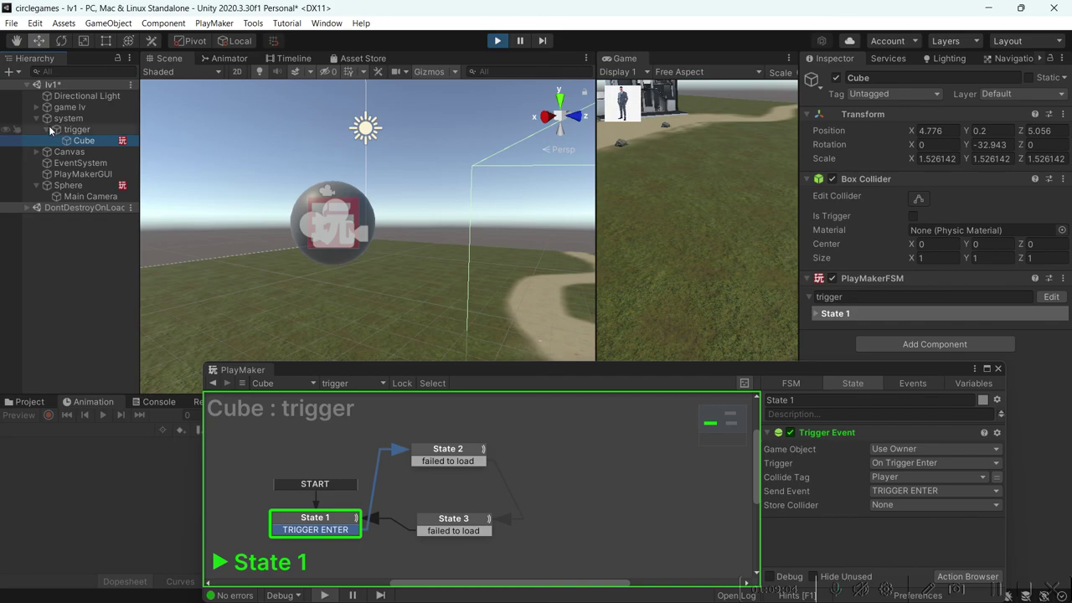
pyautogui.click(914, 216)
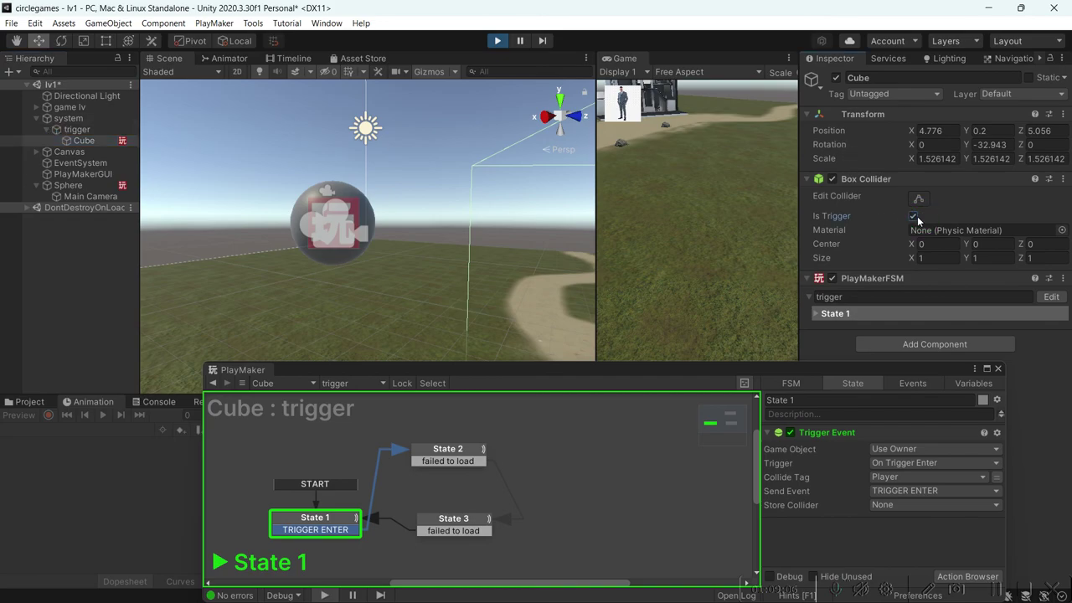
pyautogui.press('f')
pyautogui.keyDown('alt'); pyautogui.moveTo(577, 276); pyautogui.dragTo(549, 279); pyautogui.keyUp('alt')
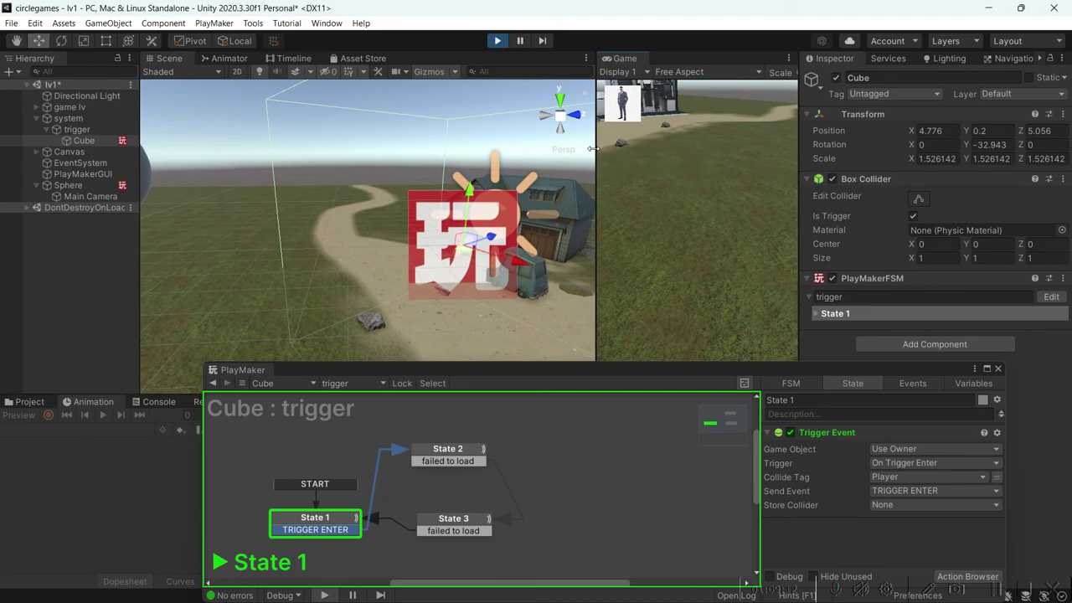
# Widen the Game view, move the sphere forward into the trigger cube to test loading the house scene, and close the PlayMaker editor.
pyautogui.moveTo(592, 149); pyautogui.dragTo(436, 149)
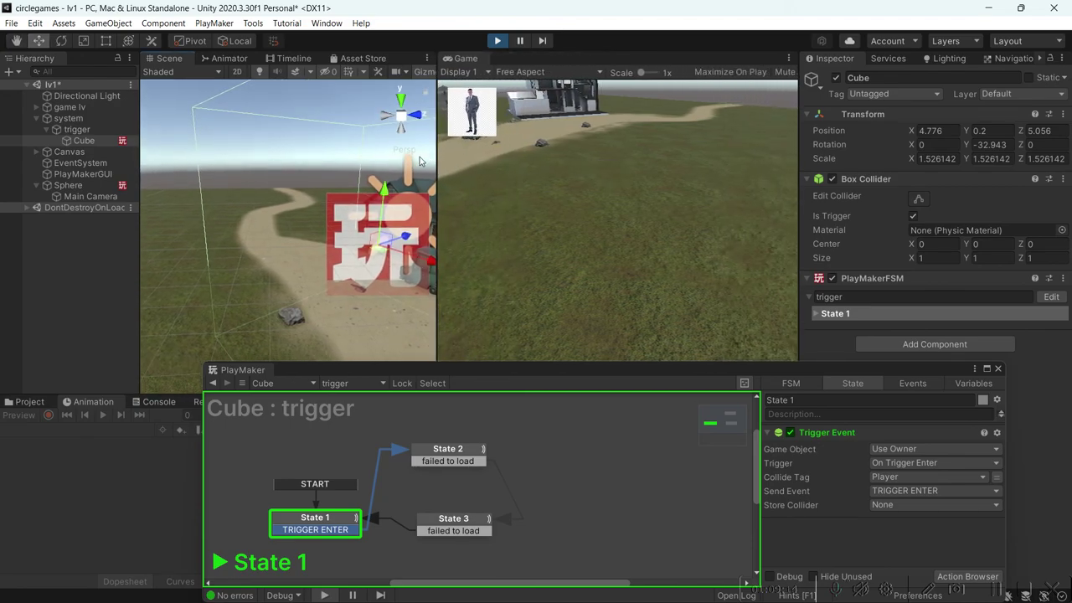
pyautogui.moveTo(470, 369); pyautogui.dragTo(249, 271)
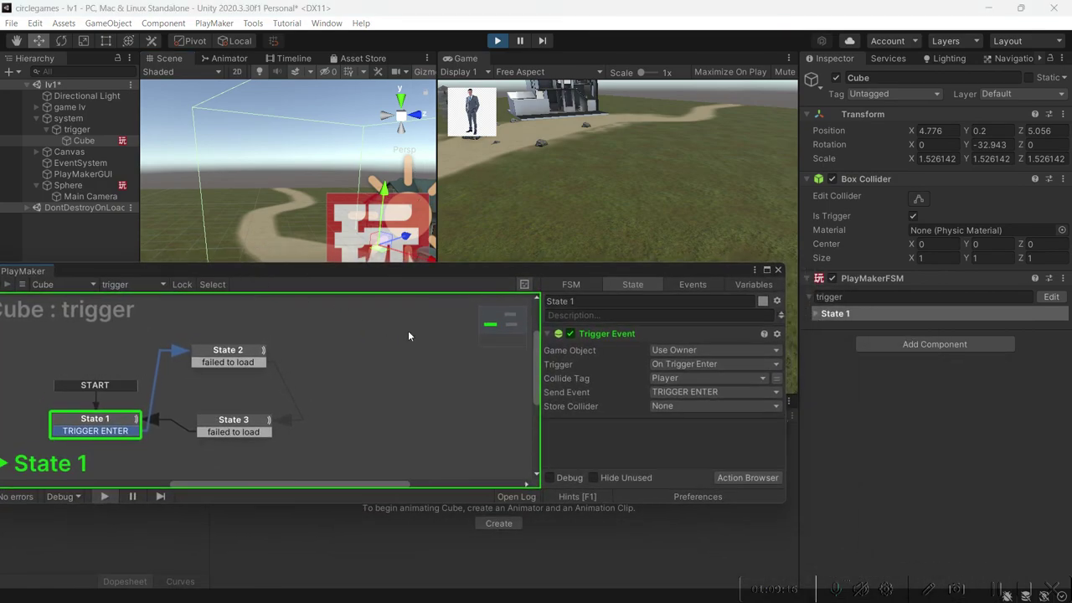
pyautogui.click(666, 220)
pyautogui.press('w')
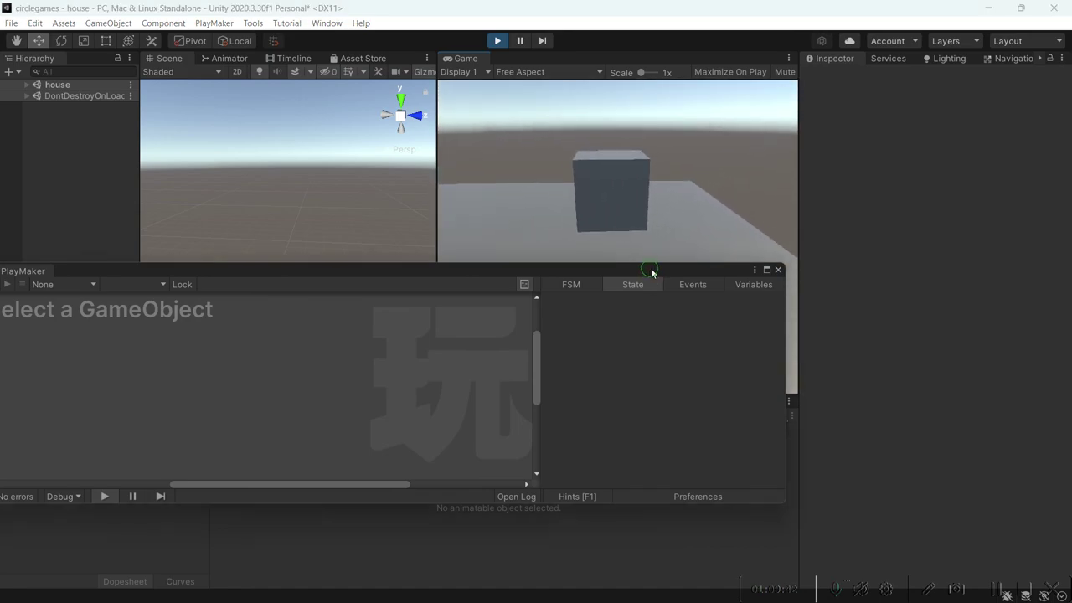
pyautogui.moveTo(651, 270); pyautogui.dragTo(897, 357)
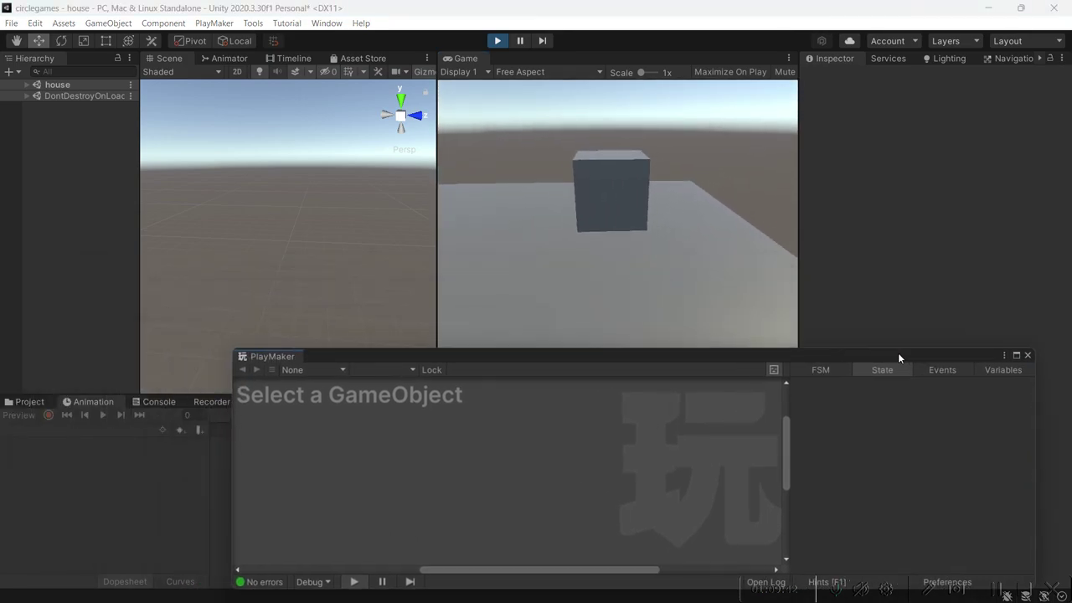
pyautogui.click(1028, 356)
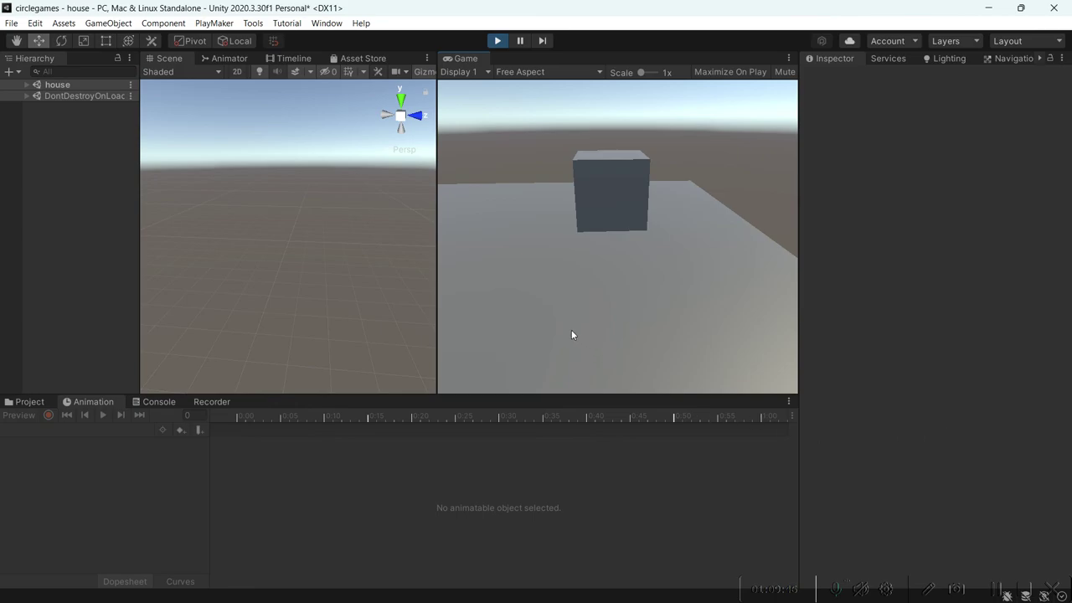